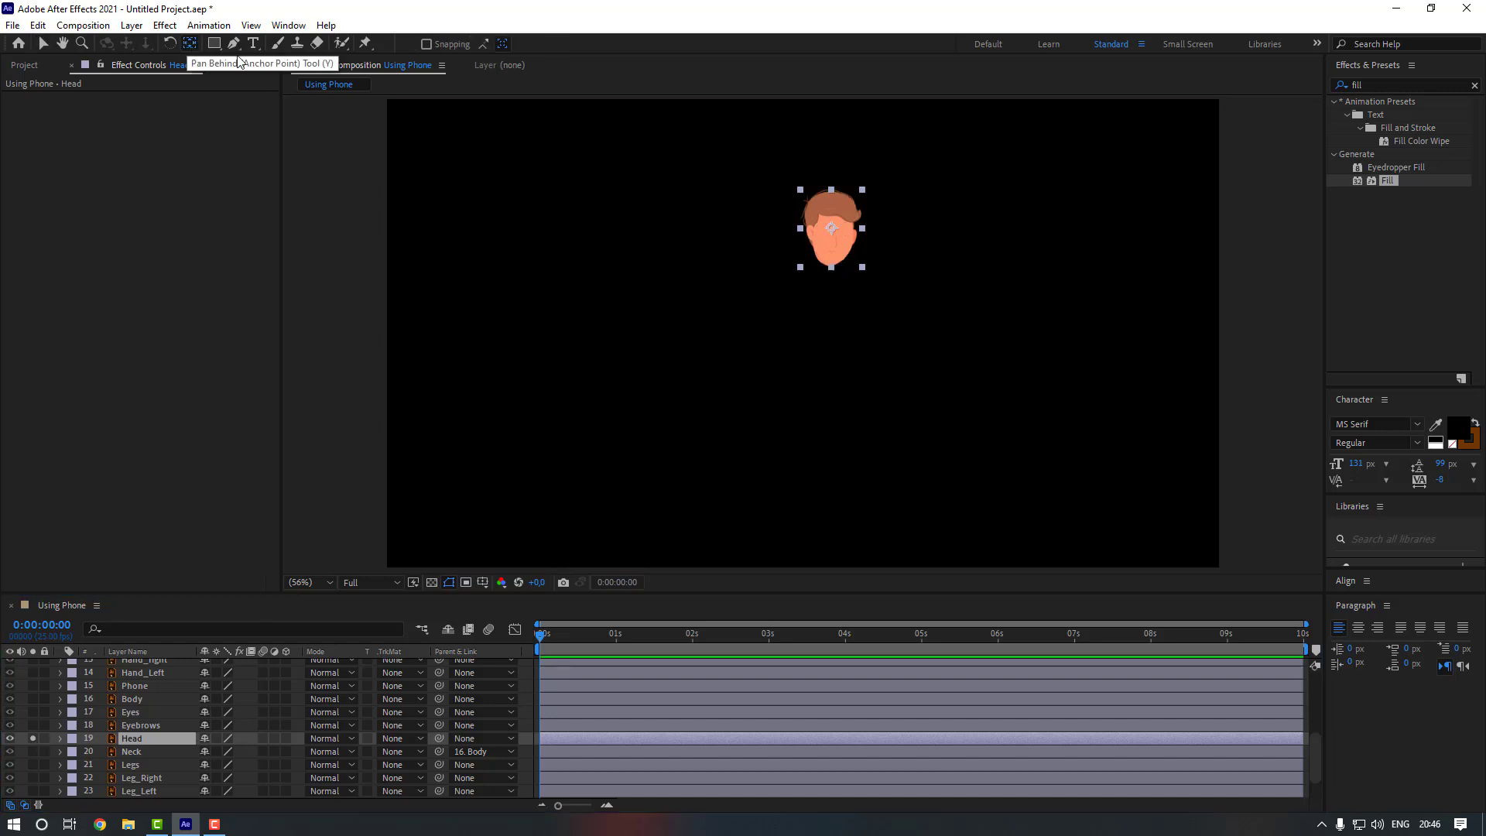
- Move the Head layer's anchor point to the bottom of the chin, end its solo view and parent Head to Neck
{"action": "left_click", "coordinate": [189, 44]}
{"action": "scroll", "coordinate": [797, 256], "scroll_direction": "up", "scroll_amount": 2}
{"action": "left_click_drag", "start_coordinate": [779, 230], "coordinate": [778, 291]}
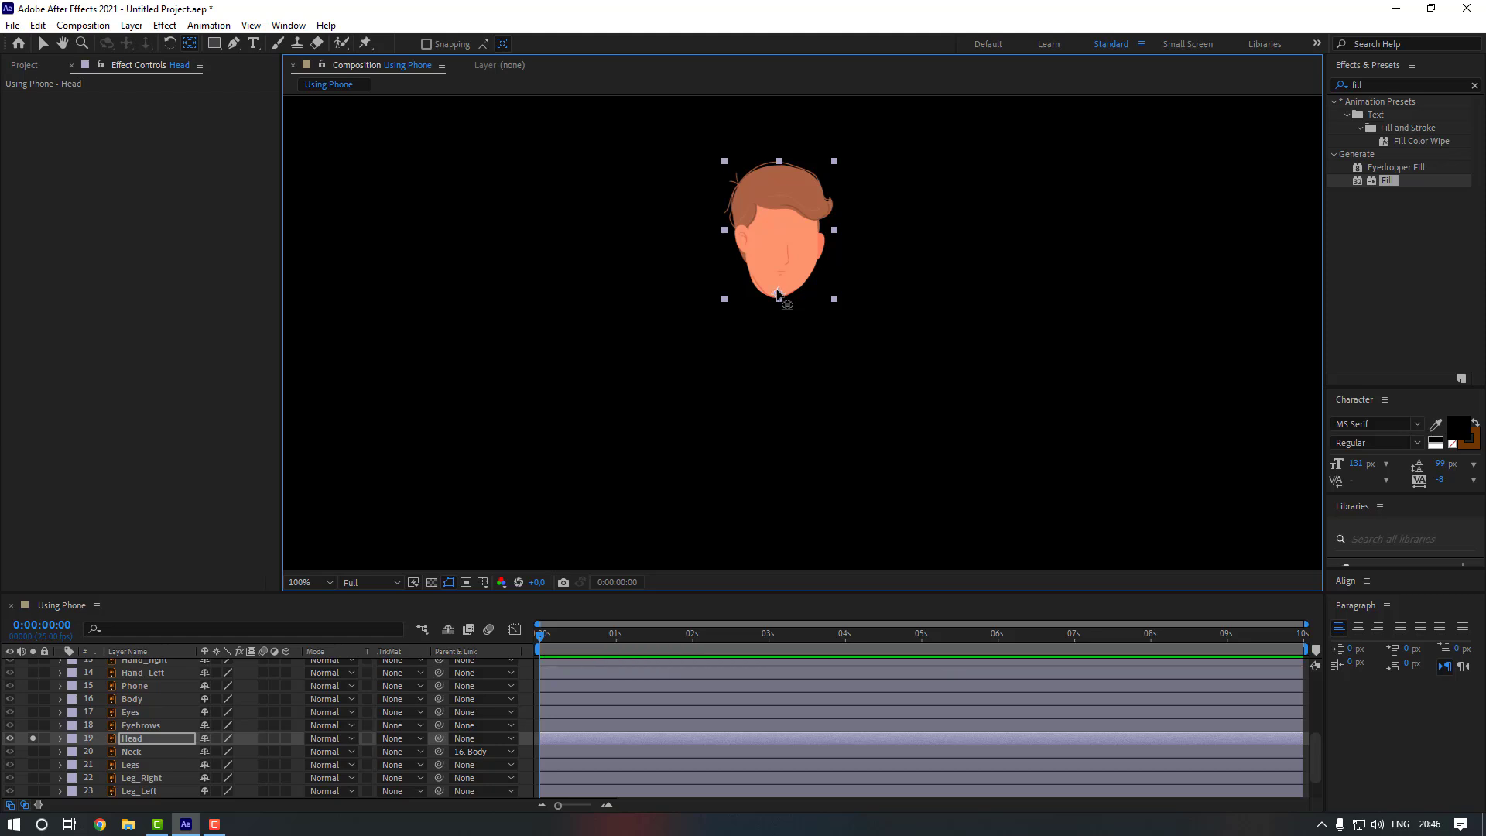
{"action": "left_click", "coordinate": [33, 740]}
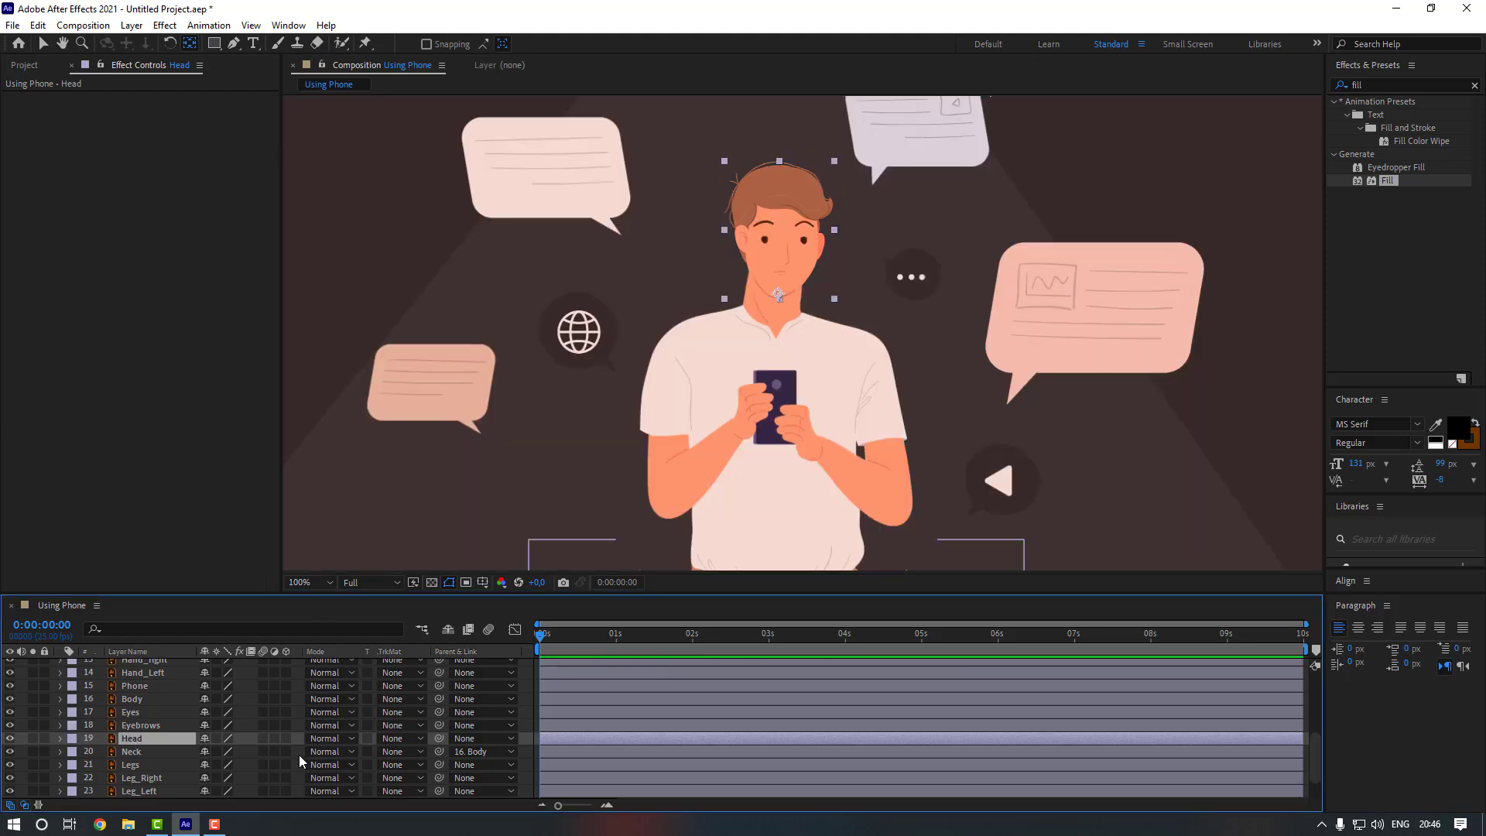
{"action": "left_click_drag", "start_coordinate": [439, 744], "coordinate": [164, 749]}
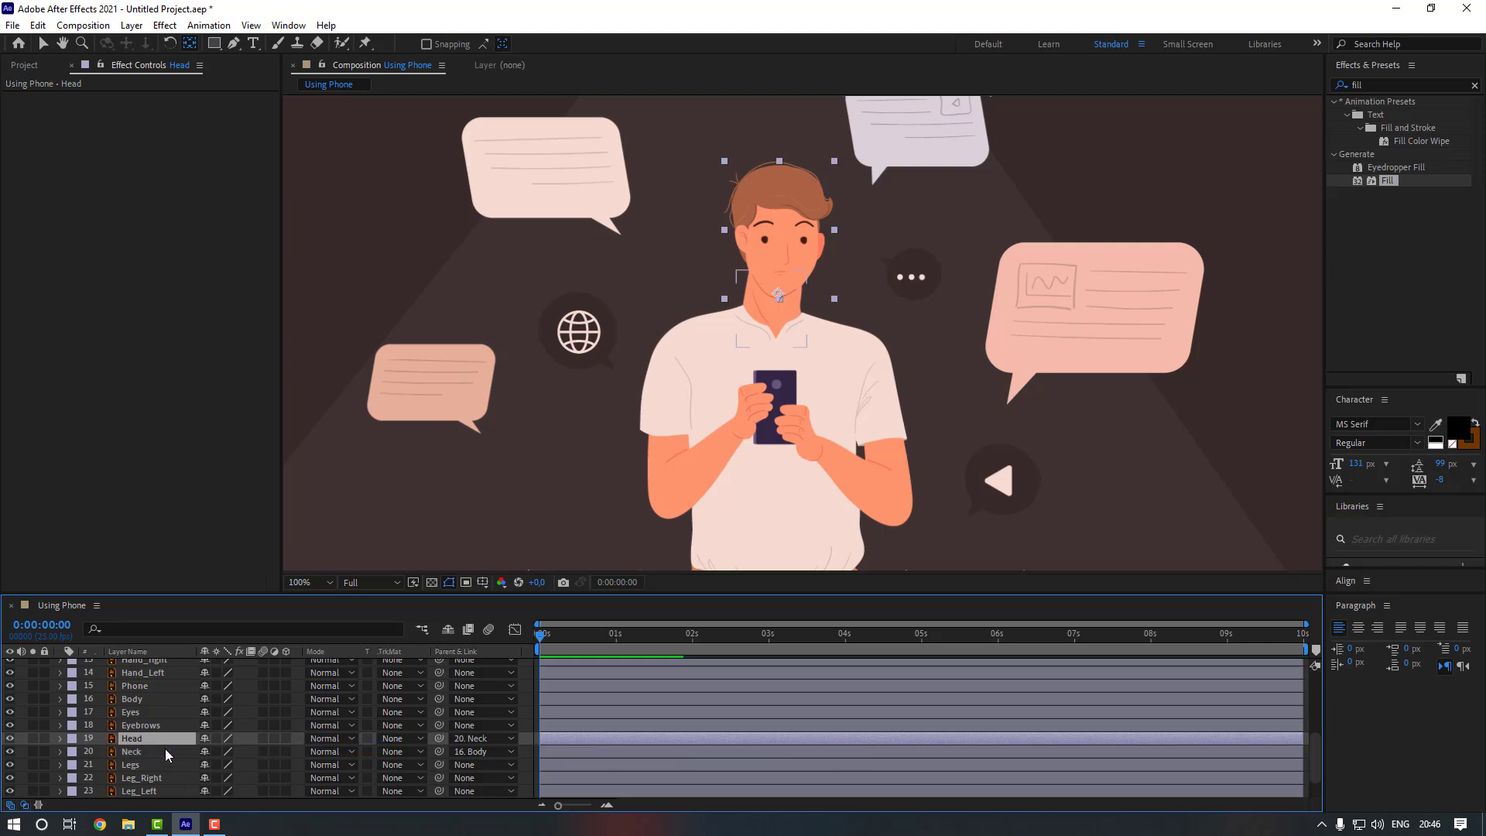
- Parent the Eyes and Eyebrows layers to the Head layer
{"action": "scroll", "coordinate": [165, 749], "scroll_direction": "up", "scroll_amount": 1}
{"action": "left_click", "coordinate": [160, 766]}
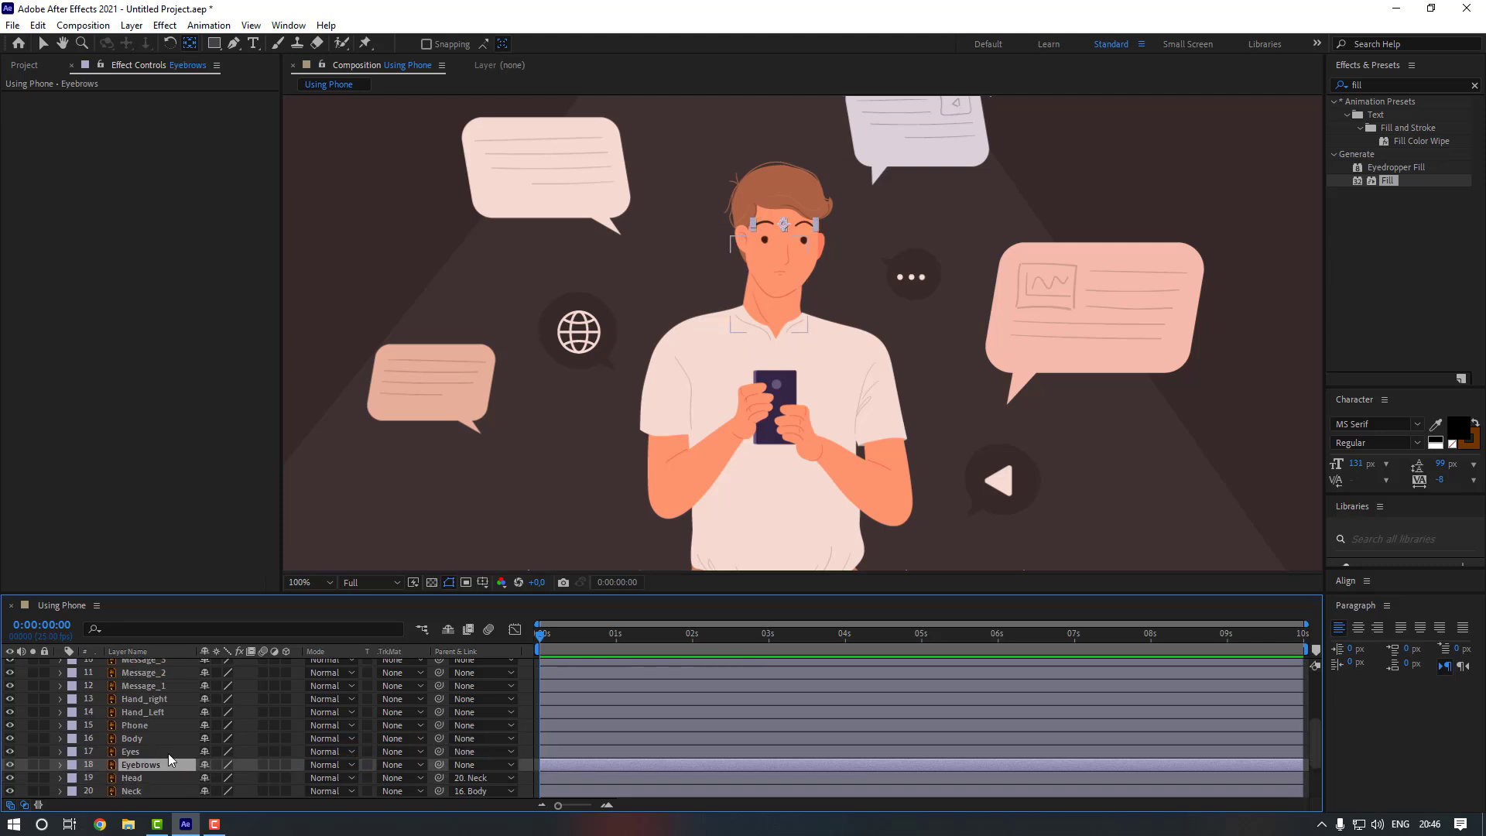
{"action": "left_click", "coordinate": [164, 751], "text": "ctrl"}
{"action": "scroll", "coordinate": [432, 768], "scroll_direction": "down", "scroll_amount": 1}
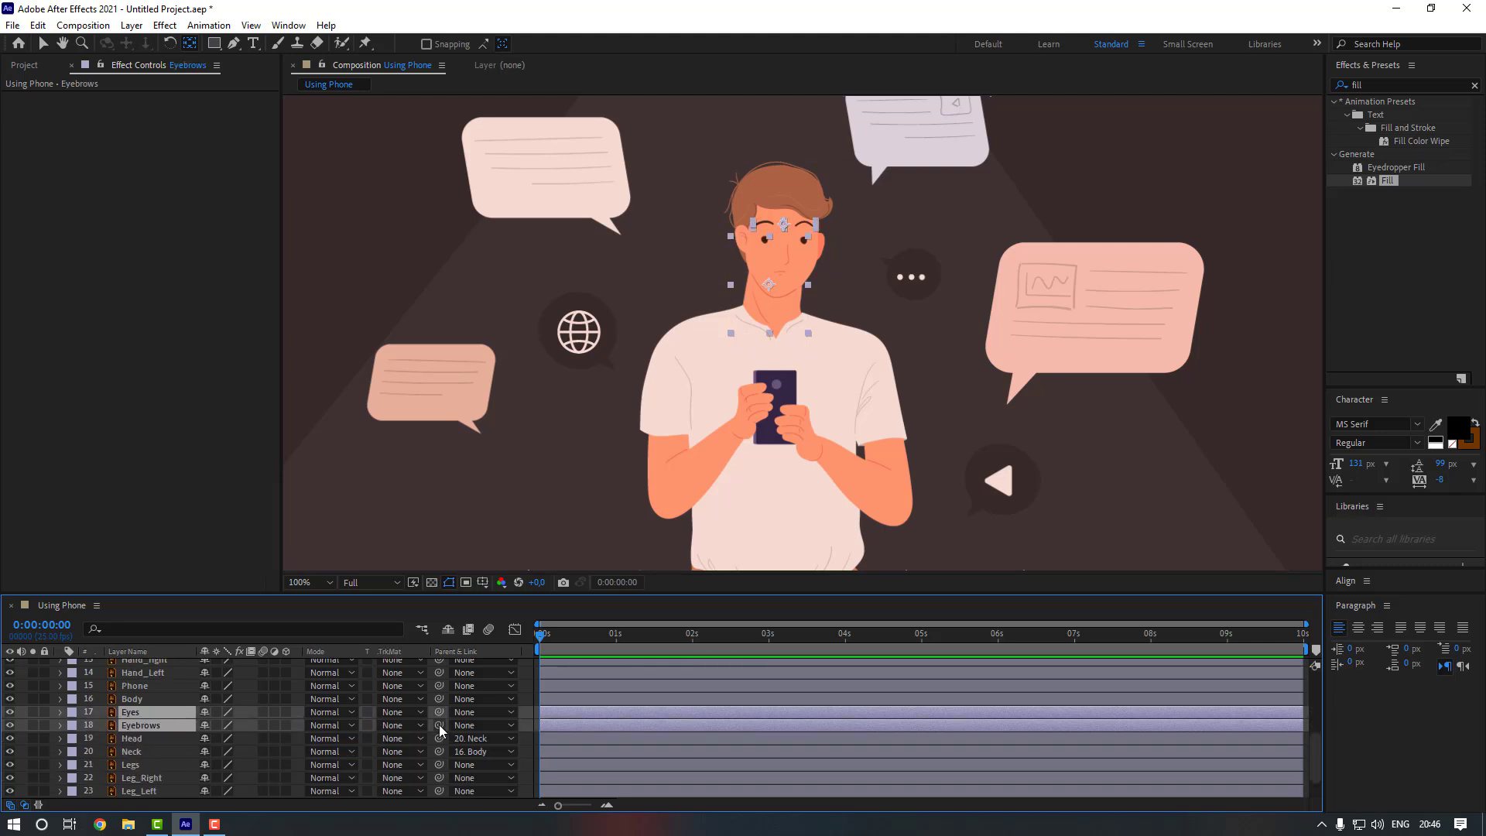
{"action": "left_click_drag", "start_coordinate": [439, 724], "coordinate": [165, 739]}
- Solo the Hand_Left layer, move its anchor point into the sleeve at the upper arm, and unsolo it
{"action": "scroll", "coordinate": [165, 728], "scroll_direction": "up", "scroll_amount": 1}
{"action": "left_click", "coordinate": [164, 717]}
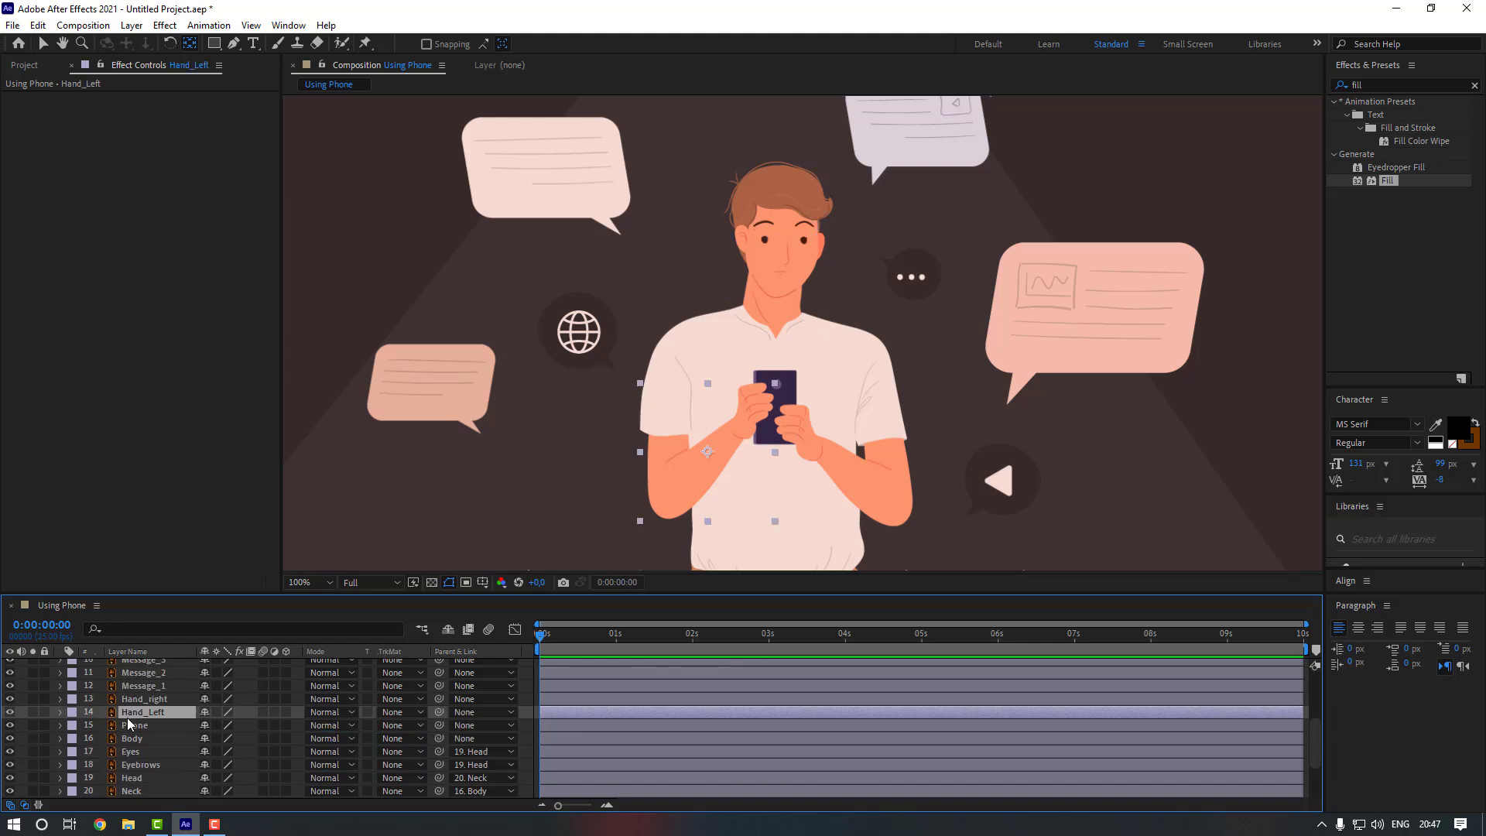
{"action": "left_click", "coordinate": [33, 711]}
{"action": "scroll", "coordinate": [664, 433], "scroll_direction": "up", "scroll_amount": 2}
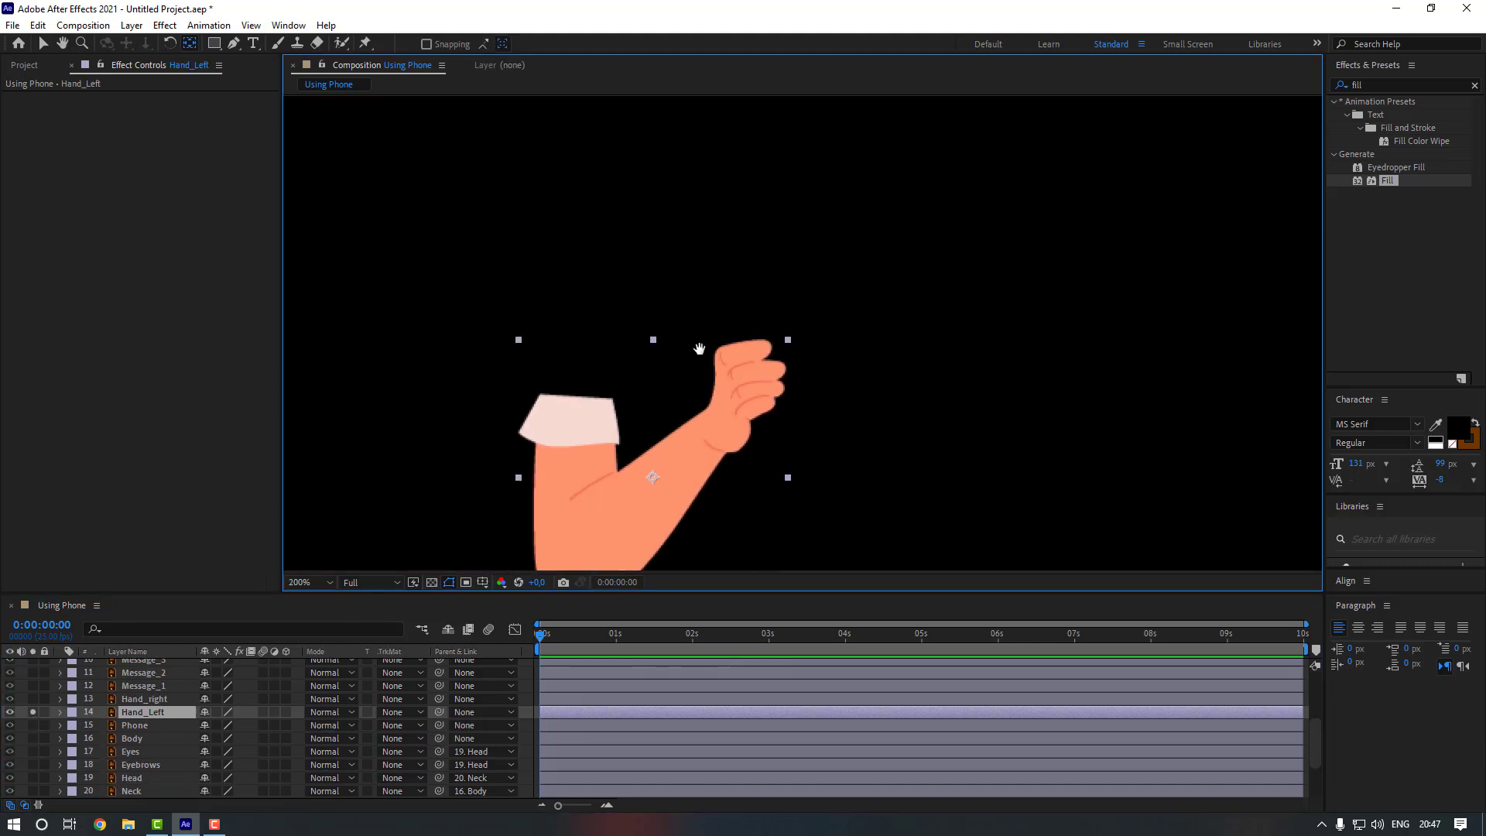
{"action": "left_click_drag", "start_coordinate": [672, 418], "coordinate": [593, 358]}
{"action": "left_click", "coordinate": [32, 711]}
- Isolate the Hand_right layer, shift its anchor point to the middle of the sleeve, and show all layers again
{"action": "left_click", "coordinate": [92, 701]}
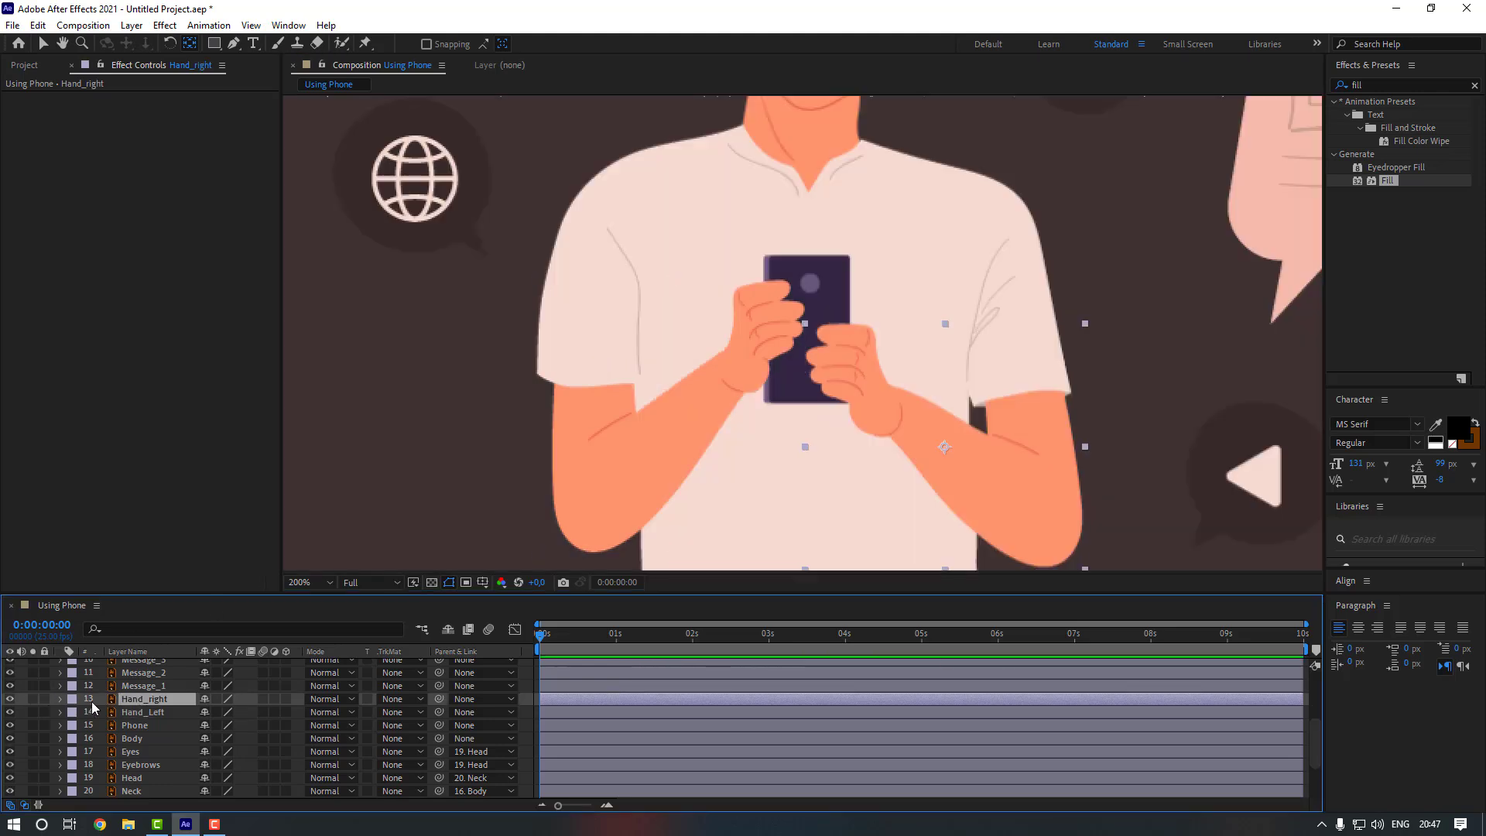
{"action": "left_click", "coordinate": [32, 699]}
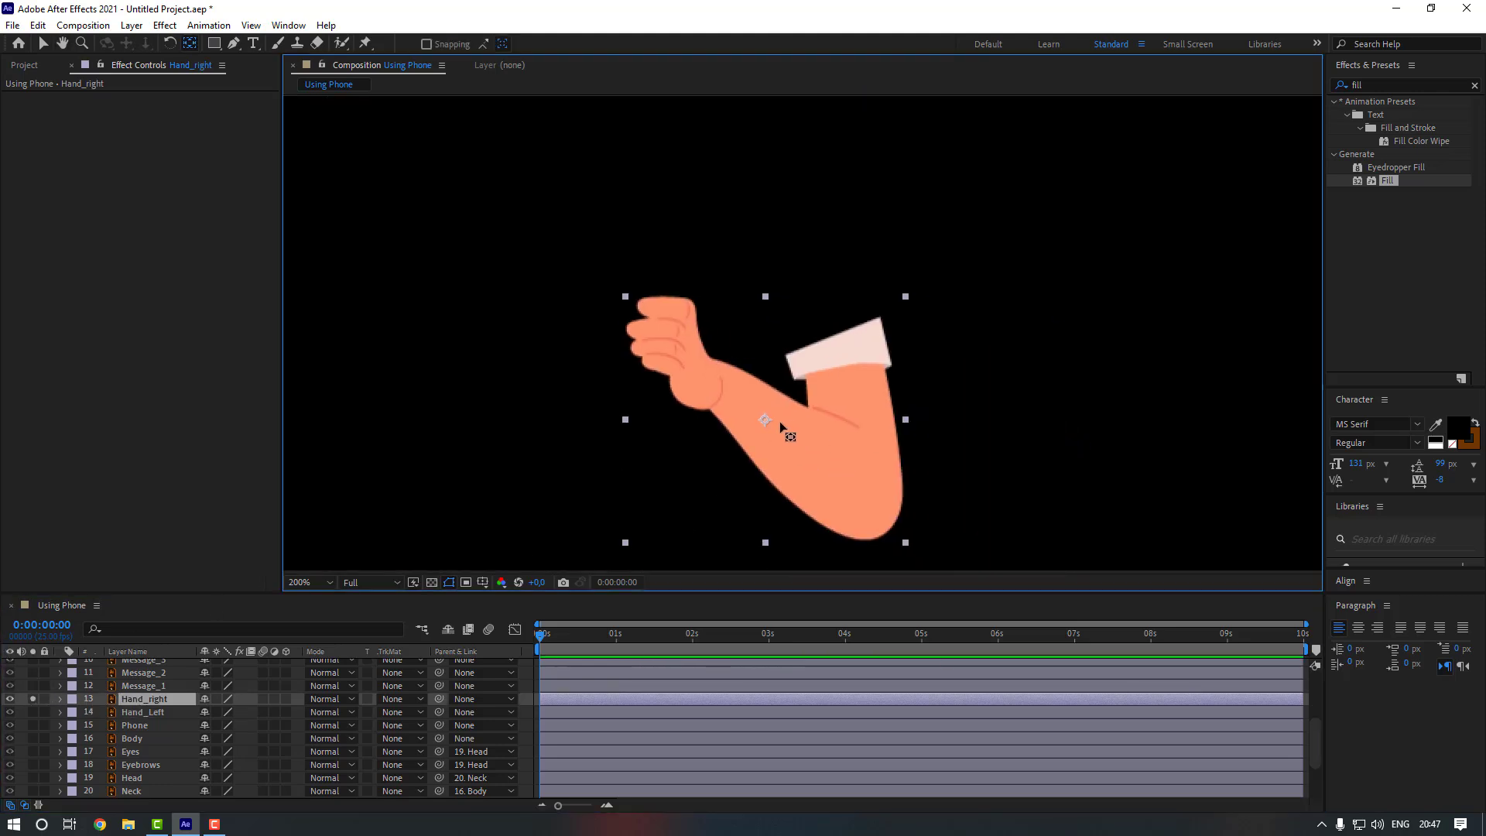
{"action": "left_click_drag", "start_coordinate": [772, 418], "coordinate": [850, 353]}
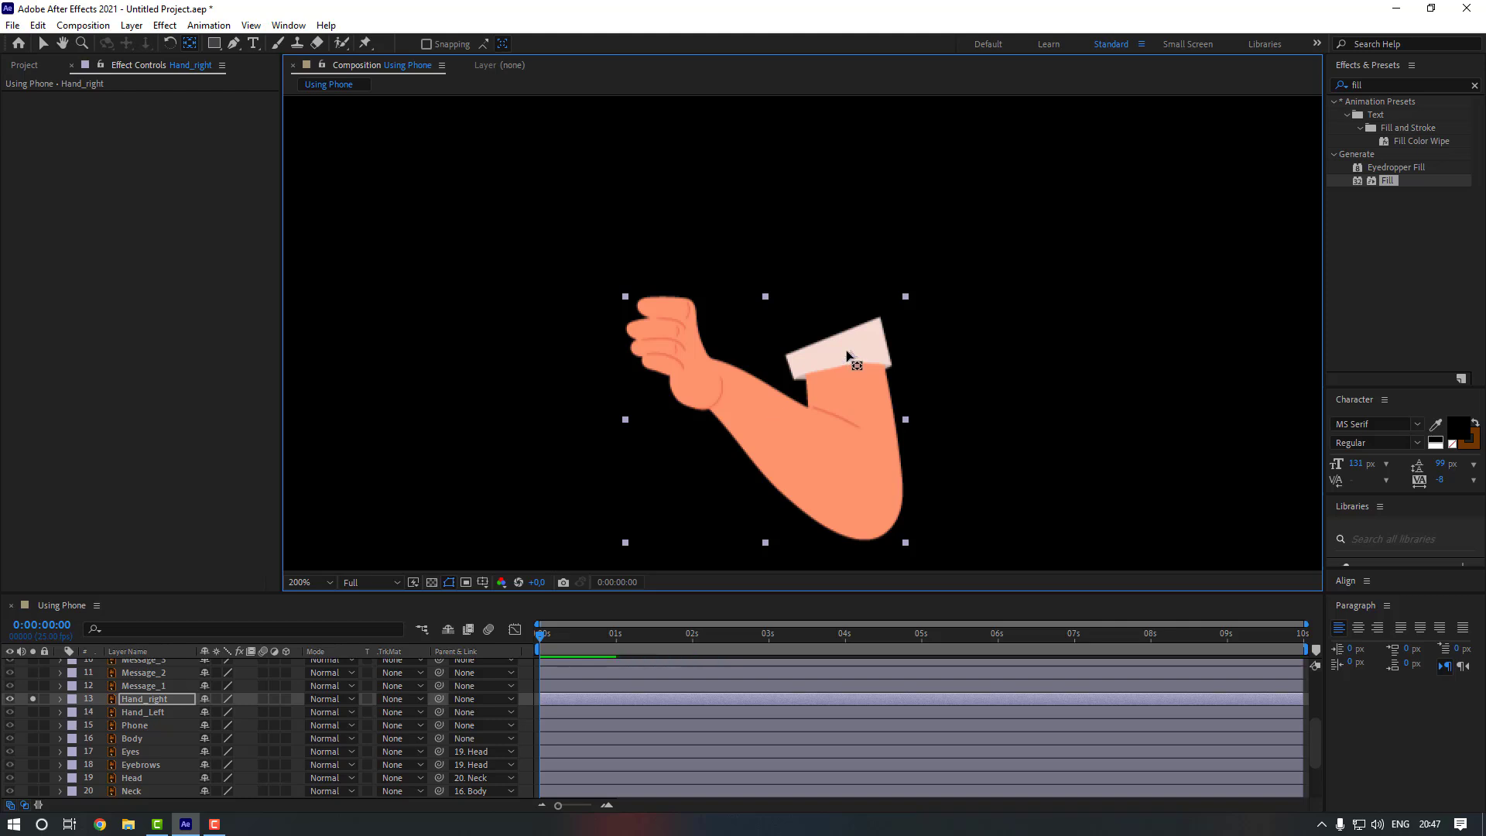
{"action": "left_click", "coordinate": [32, 698]}
- Solo Hand_Left and place Puppet pins on its sleeve, elbow and wrist
{"action": "left_click", "coordinate": [147, 713]}
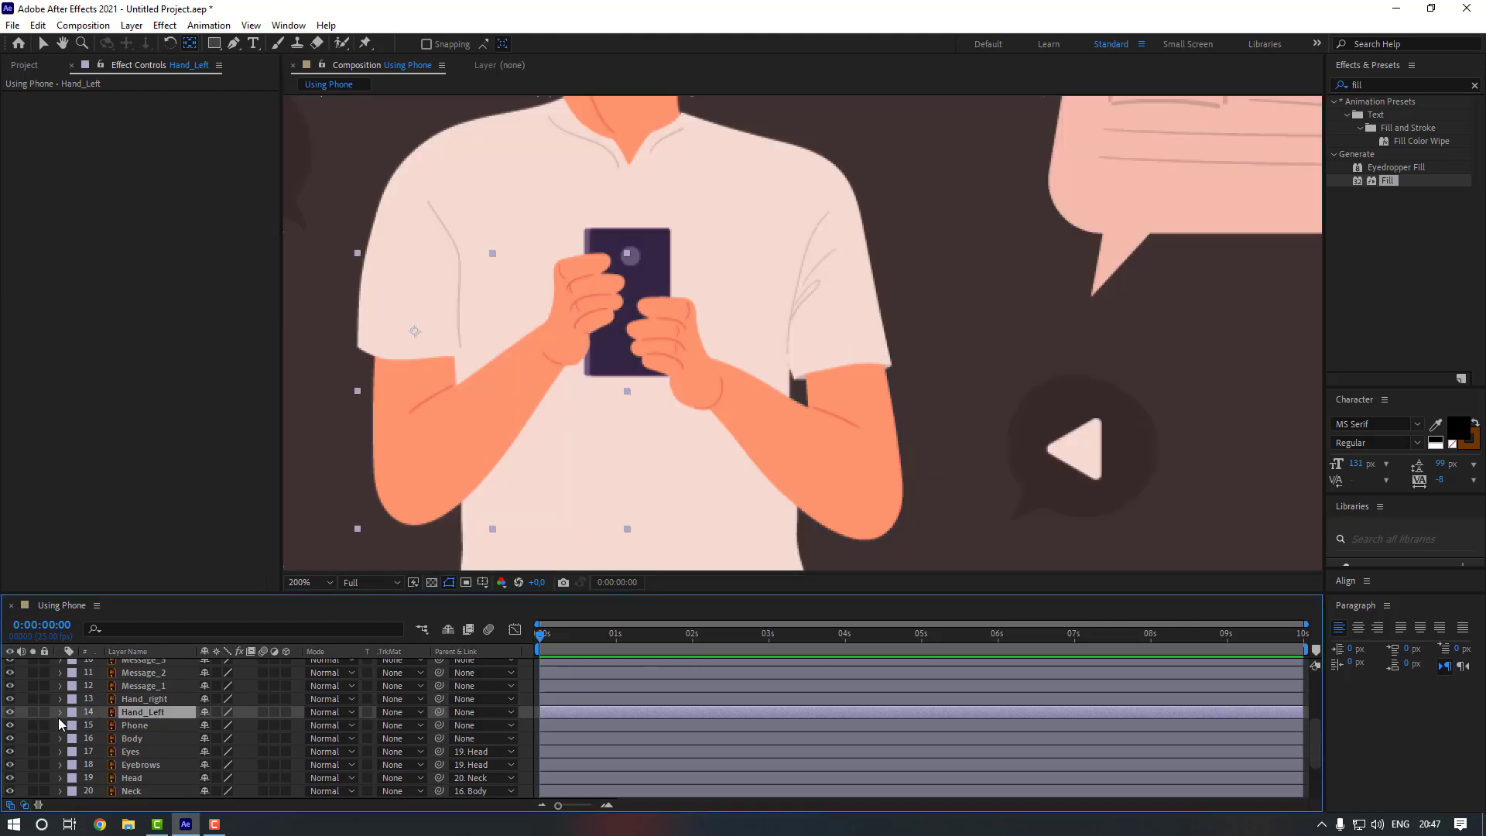
{"action": "left_click", "coordinate": [33, 712]}
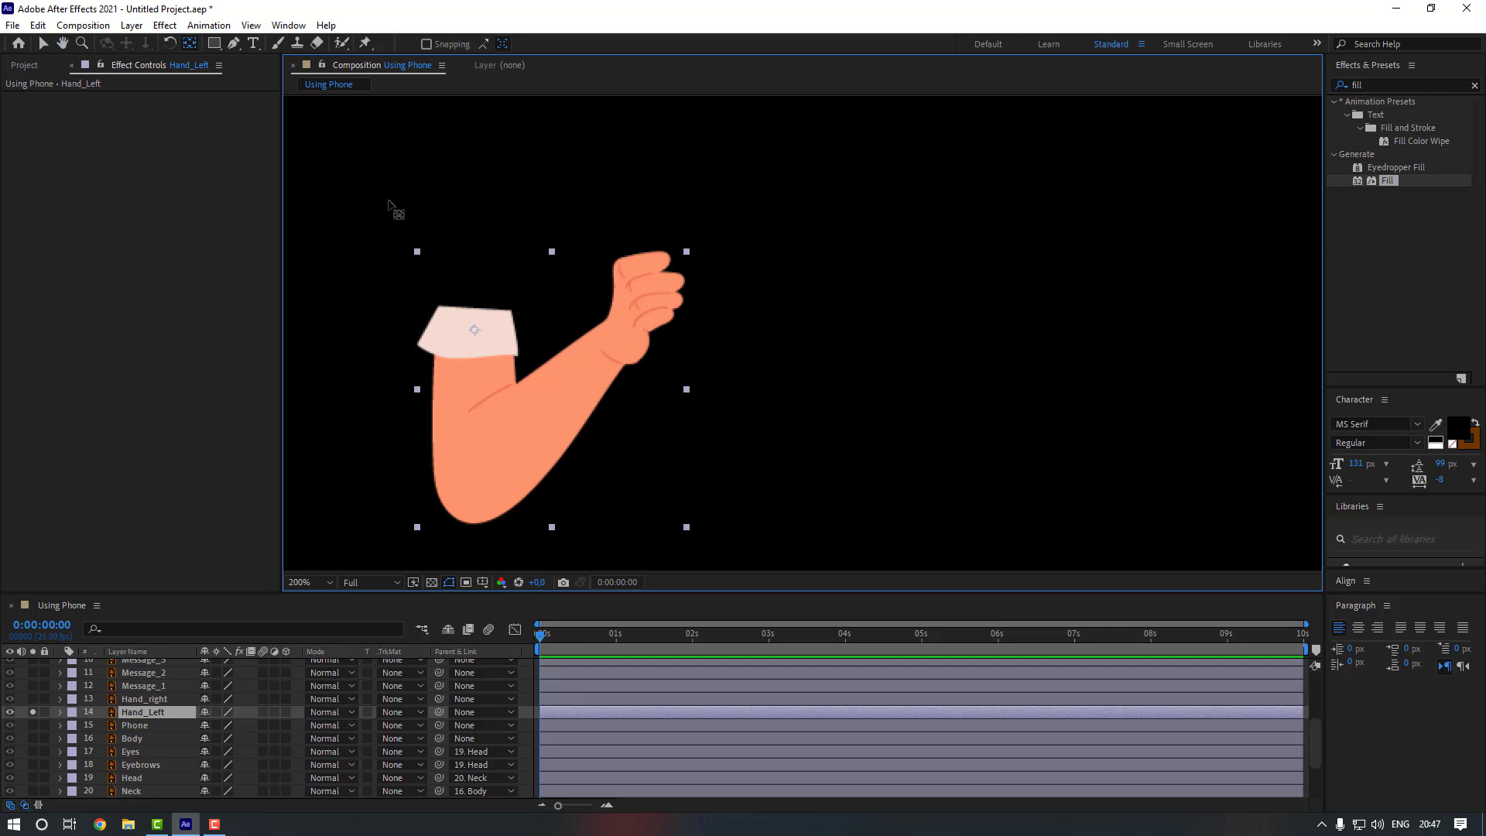
{"action": "left_click", "coordinate": [365, 44]}
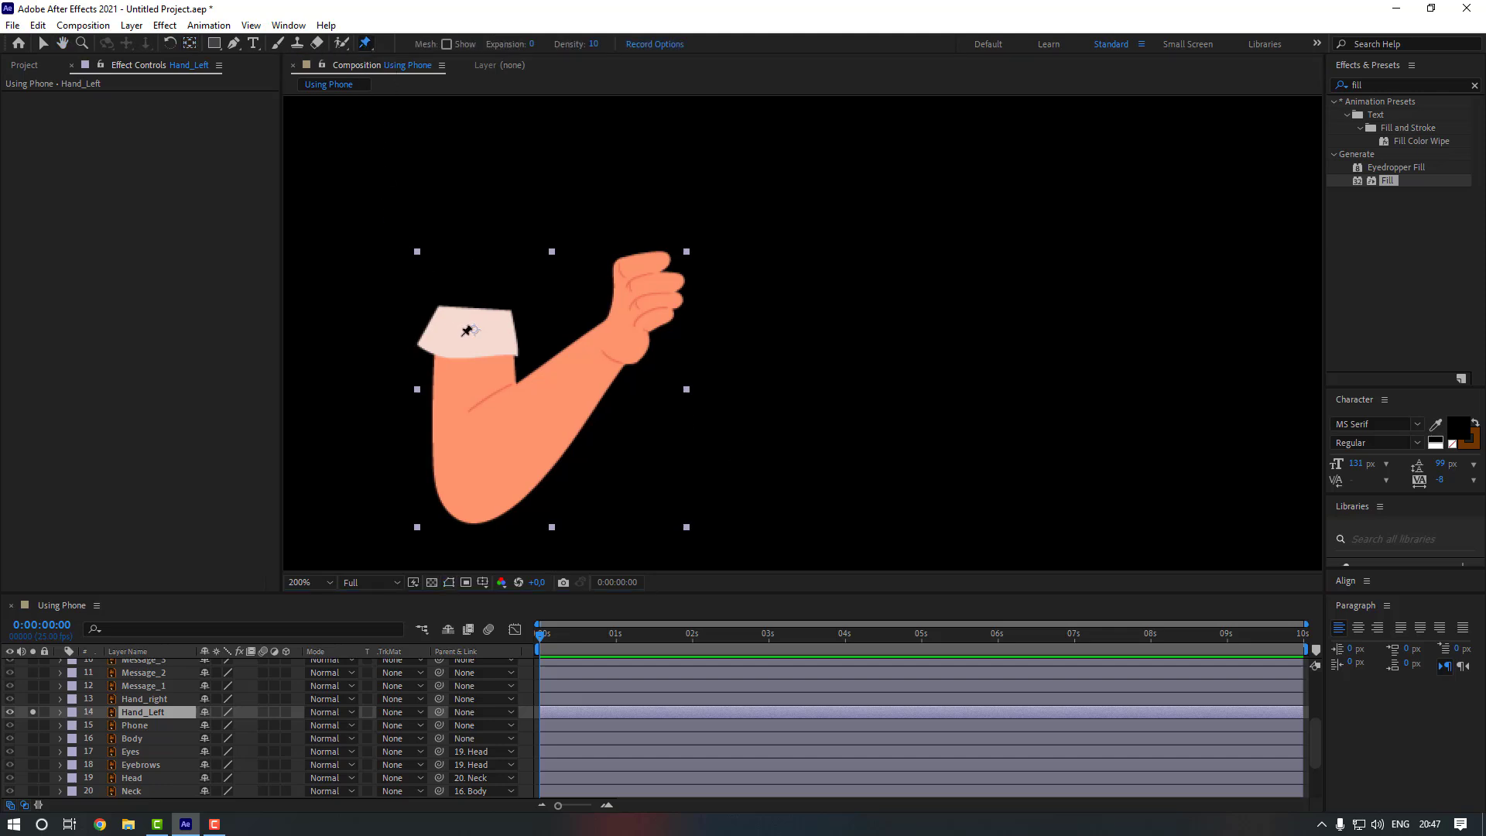
{"action": "left_click", "coordinate": [472, 330]}
{"action": "left_click", "coordinate": [471, 462]}
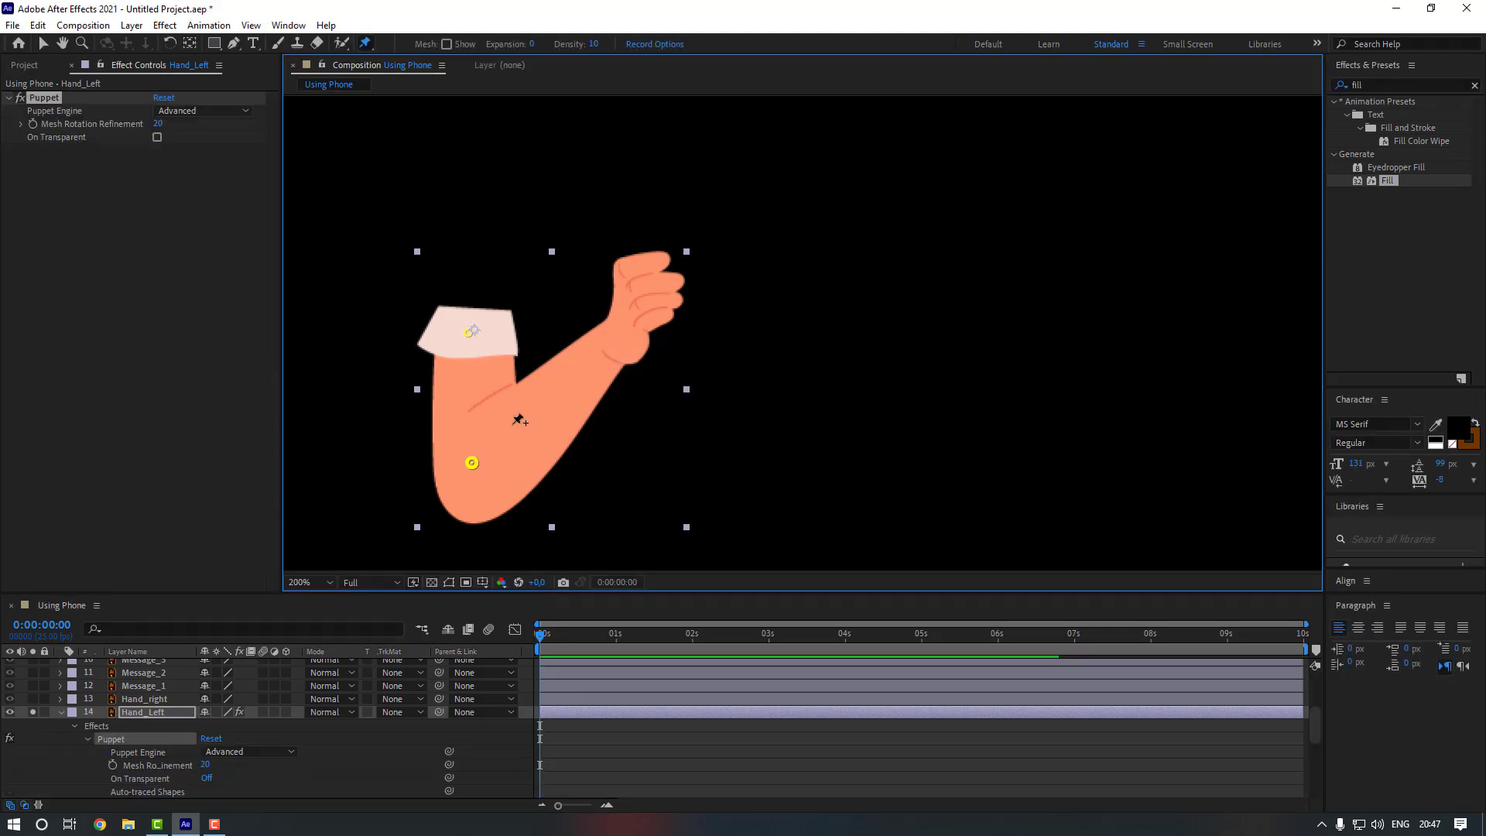
{"action": "left_click", "coordinate": [603, 730]}
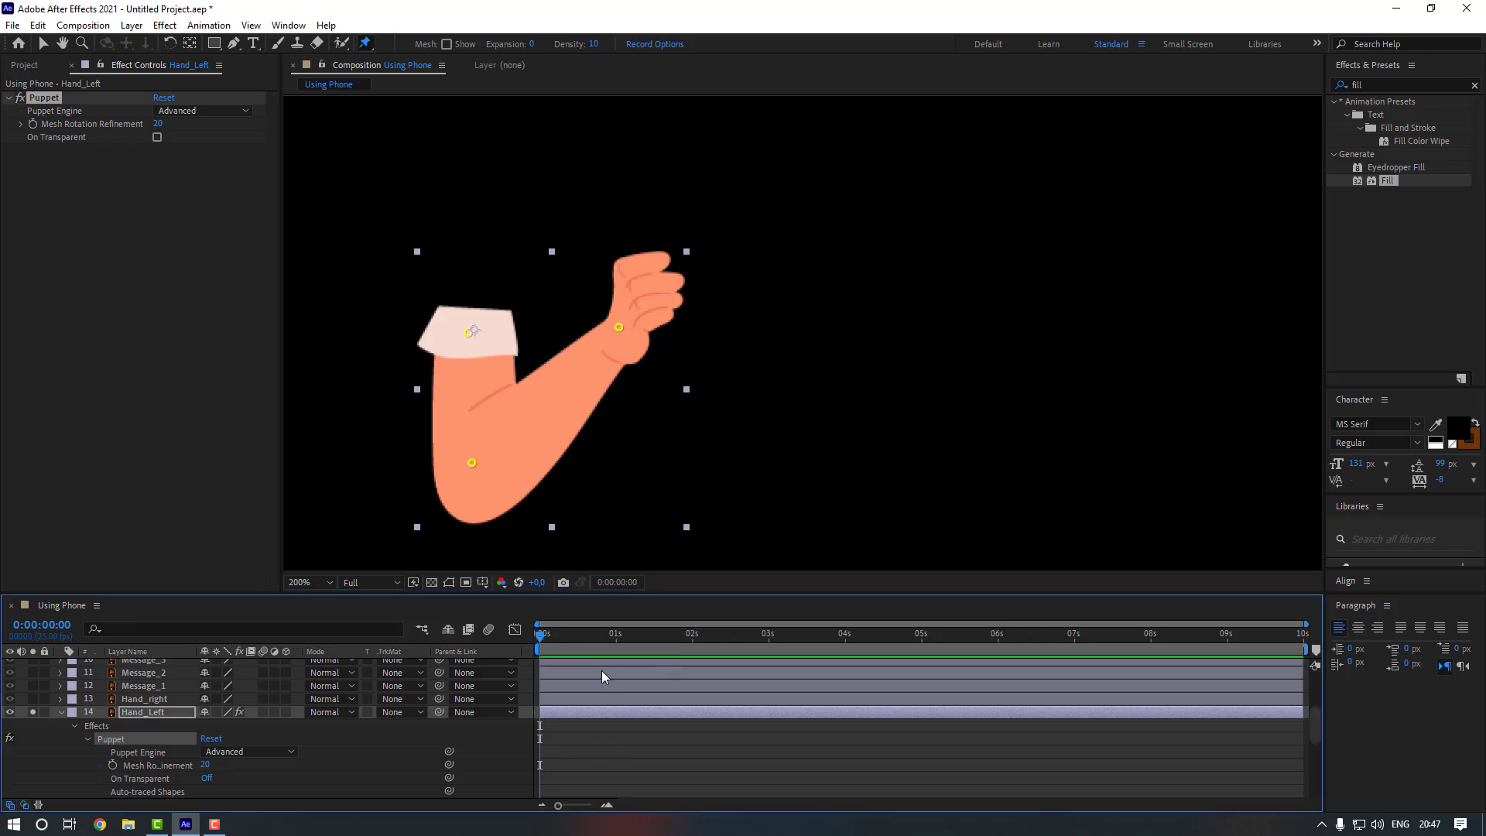
- Open the Duik Angela script, widen its panel and show the Links and constraints tools
{"action": "left_click", "coordinate": [288, 25]}
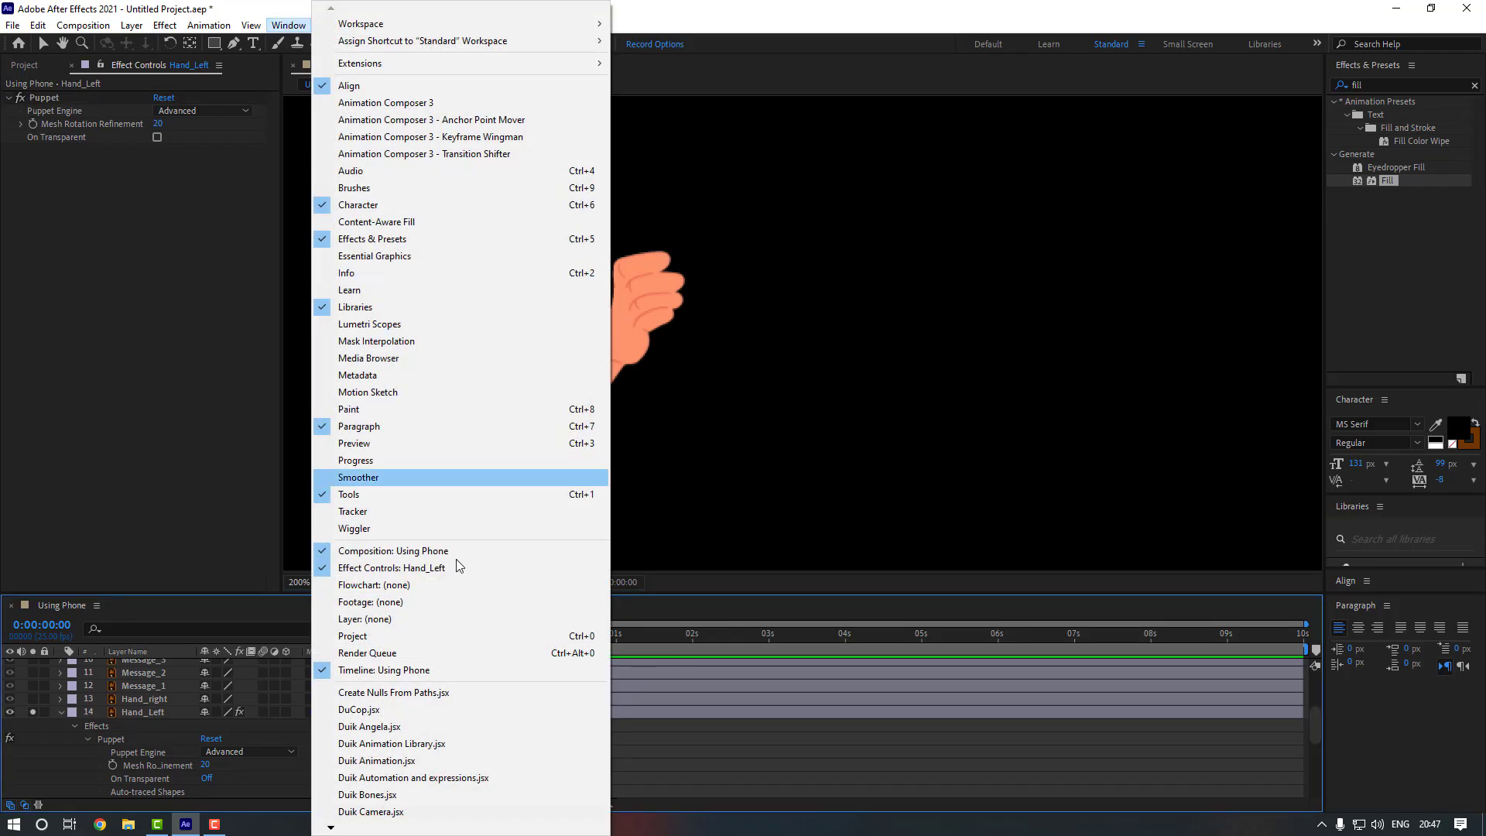
{"action": "left_click", "coordinate": [413, 728]}
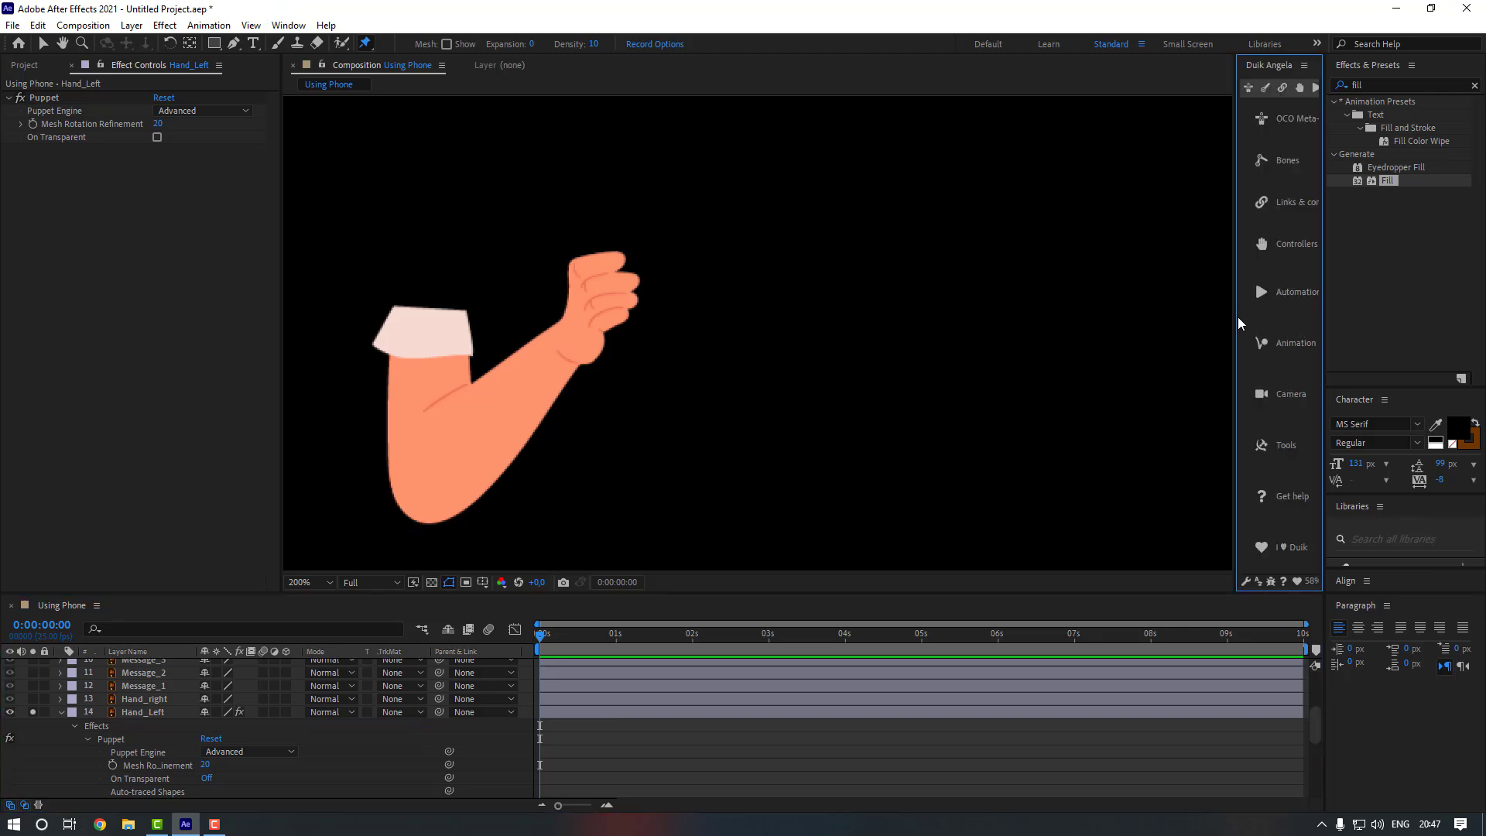
{"action": "left_click_drag", "start_coordinate": [1235, 317], "coordinate": [1029, 309]}
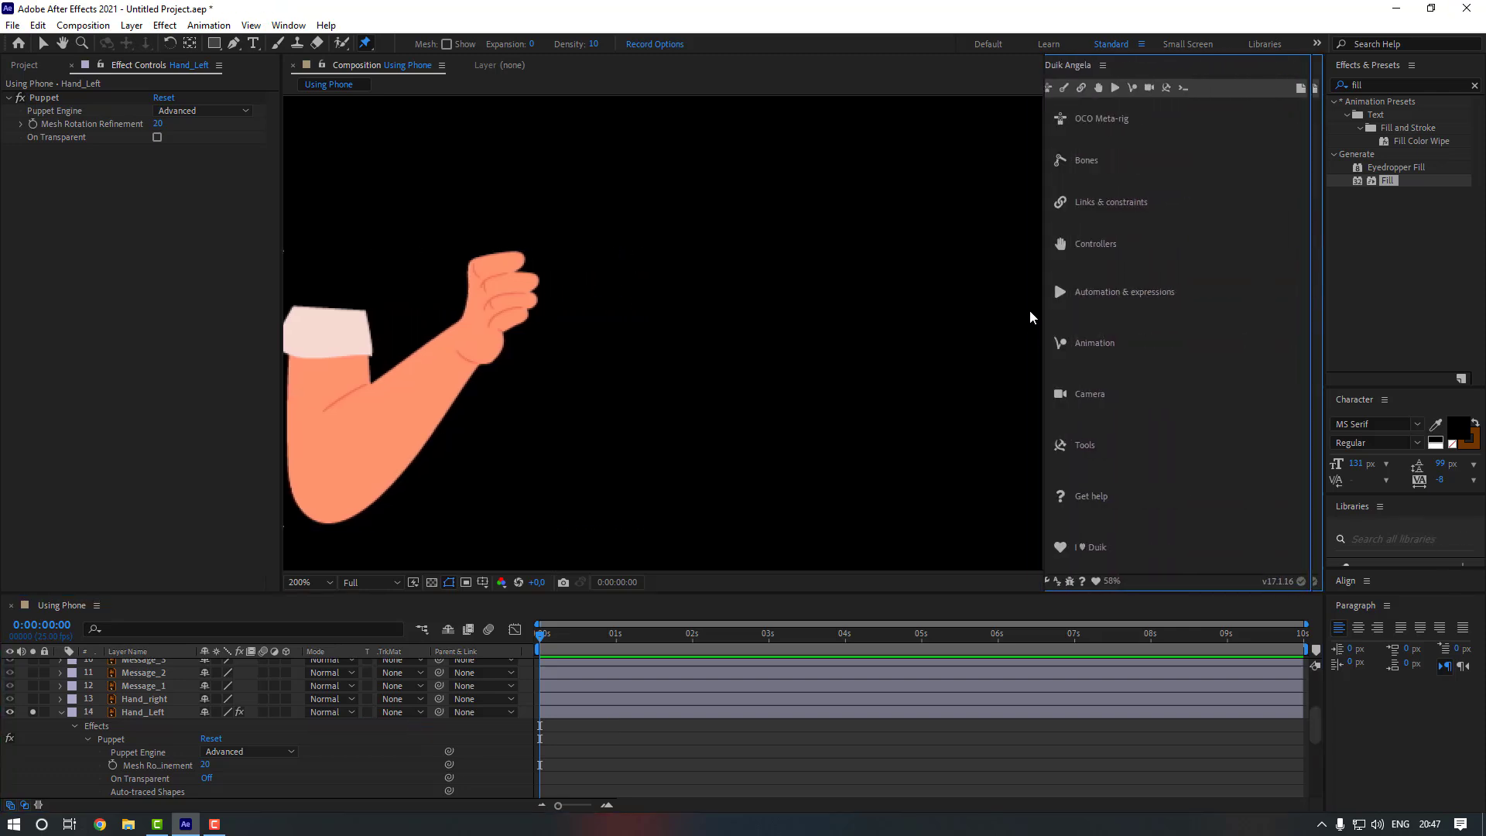
{"action": "left_click", "coordinate": [1076, 88]}
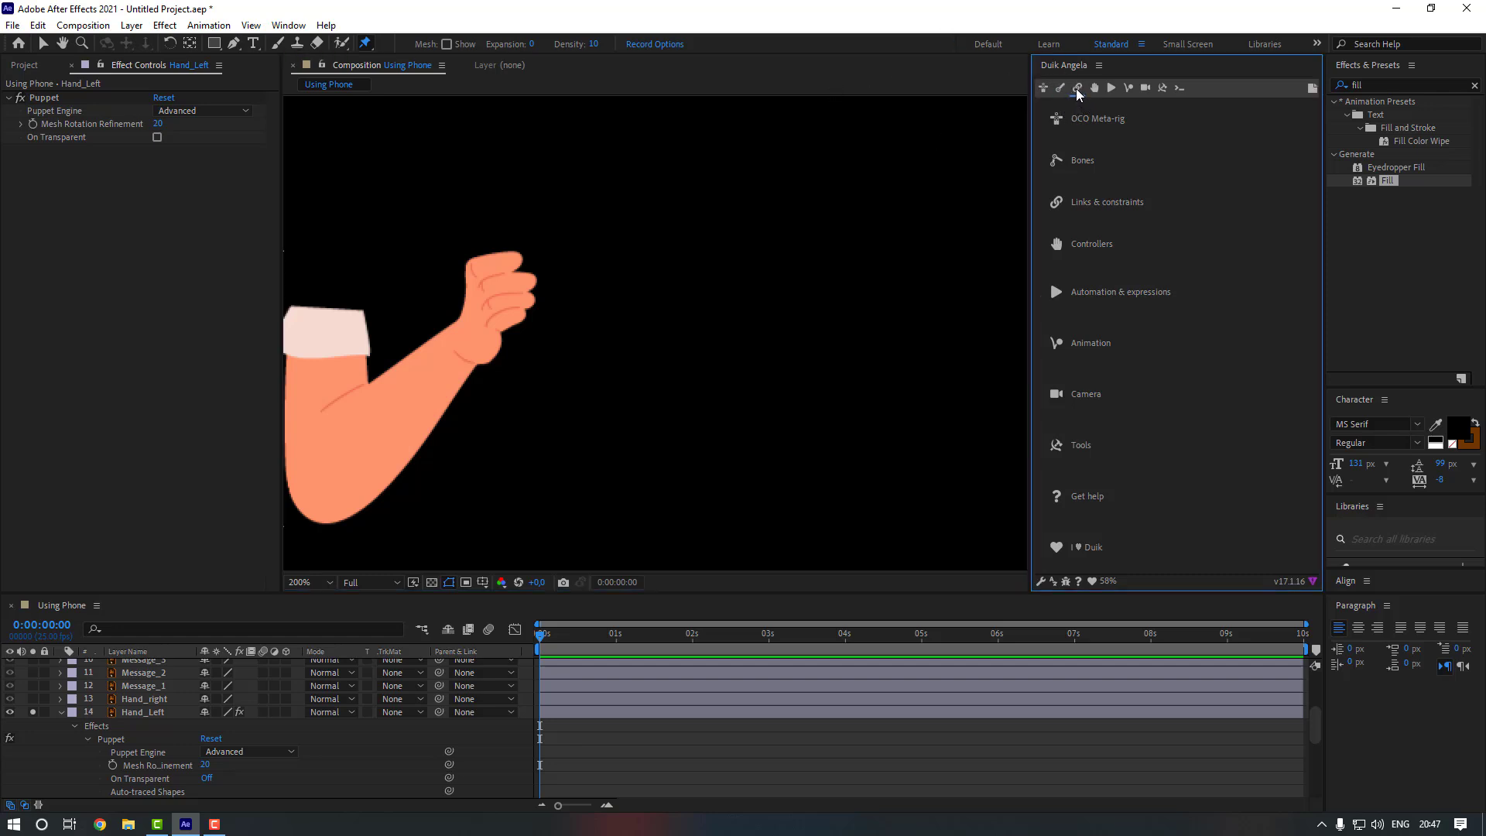
- Select Hand_Left's Puppet effect and create pin layers for it with Duik's Add Pins, ignoring the hide layer controls option
{"action": "left_click", "coordinate": [356, 737]}
{"action": "key", "text": "v"}
{"action": "left_click", "coordinate": [117, 739]}
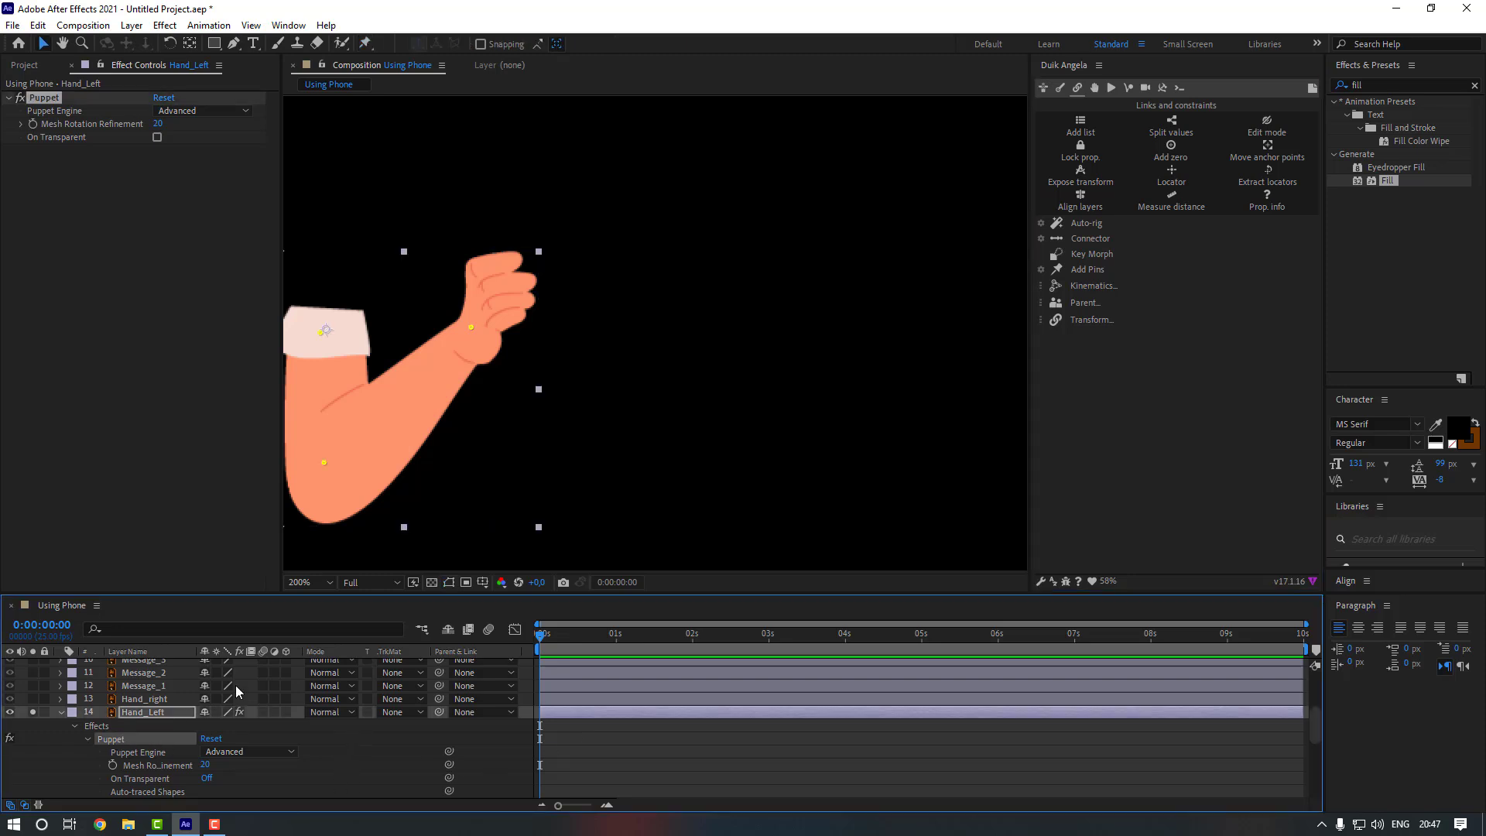
{"action": "left_click_drag", "start_coordinate": [495, 403], "coordinate": [579, 393]}
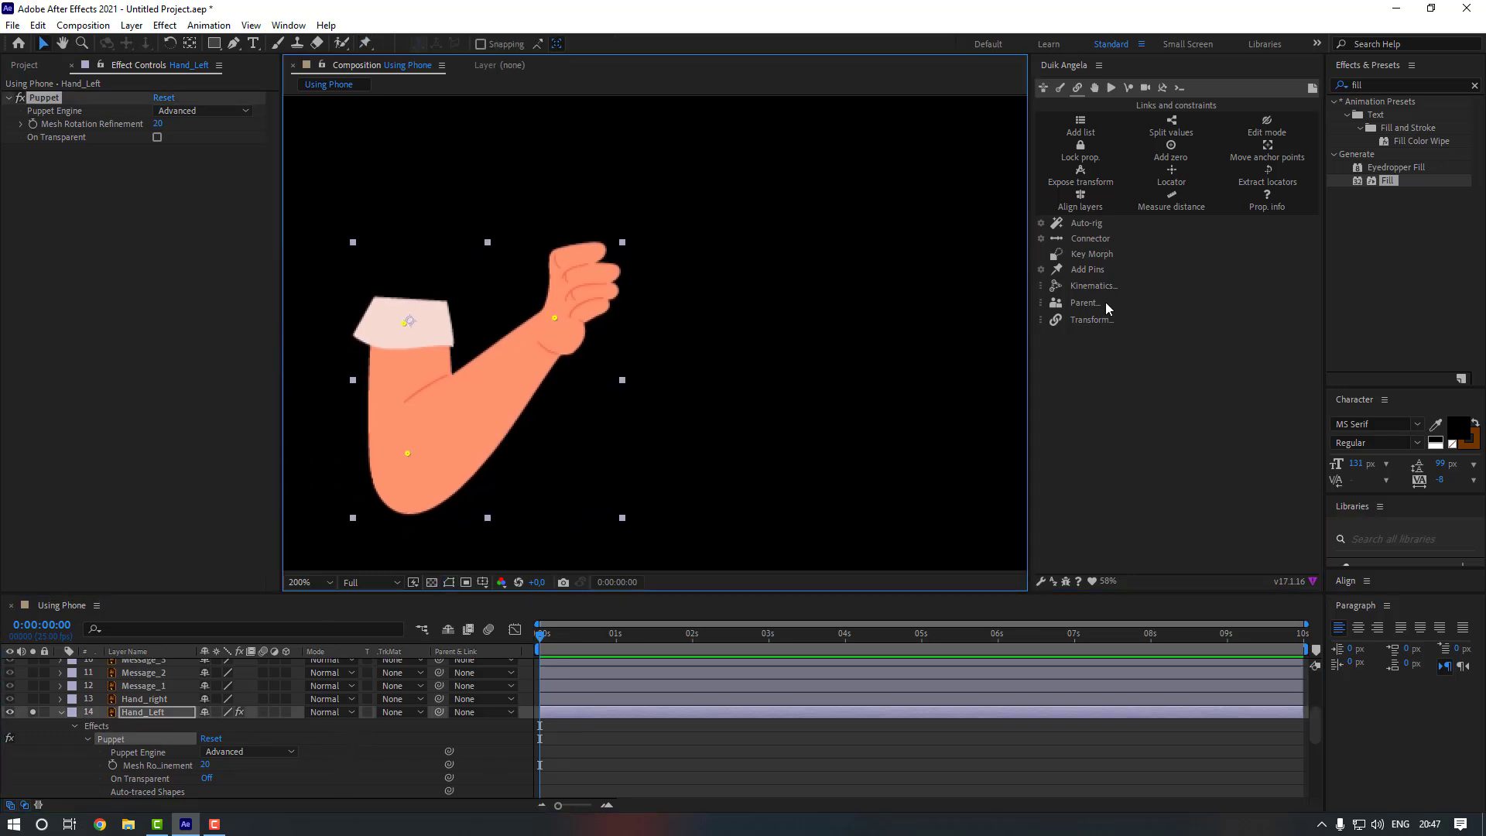
{"action": "left_click", "coordinate": [1089, 270]}
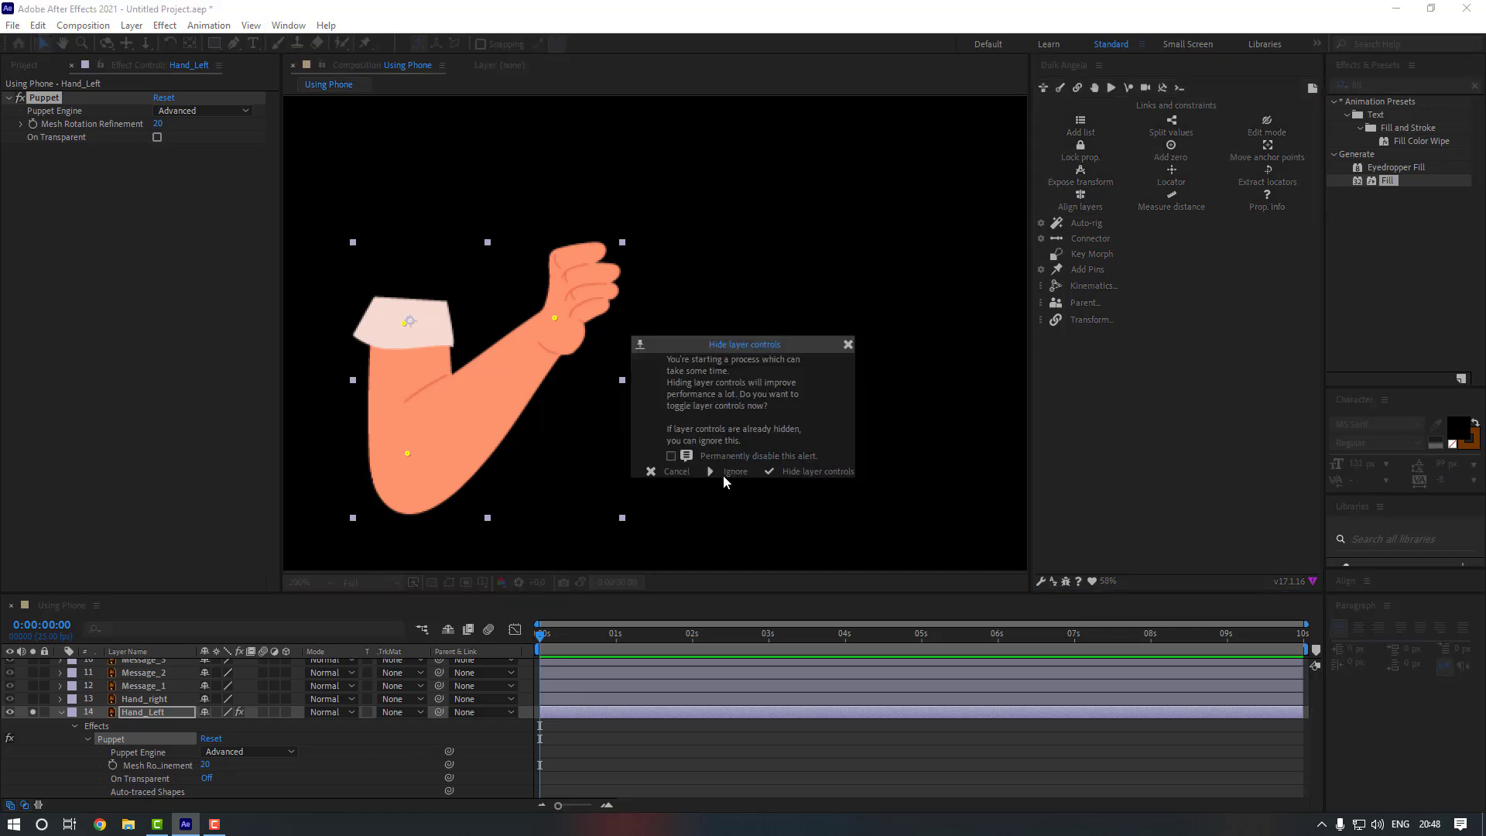
{"action": "left_click", "coordinate": [724, 469]}
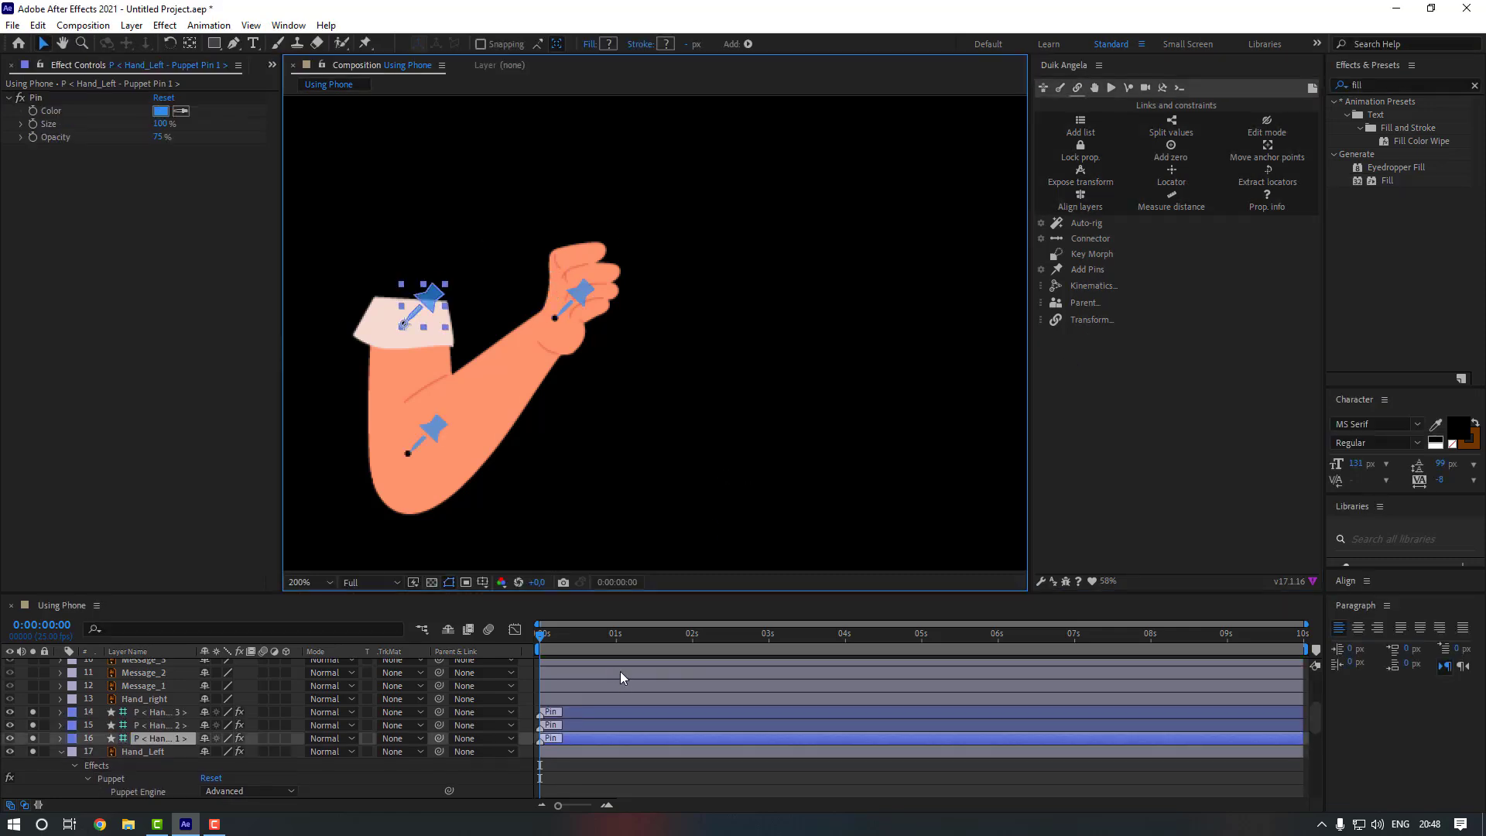
- Parent the Hand_Left wrist pin layer to the elbow pin, and the elbow pin to the sleeve pin
{"action": "left_click", "coordinate": [158, 713]}
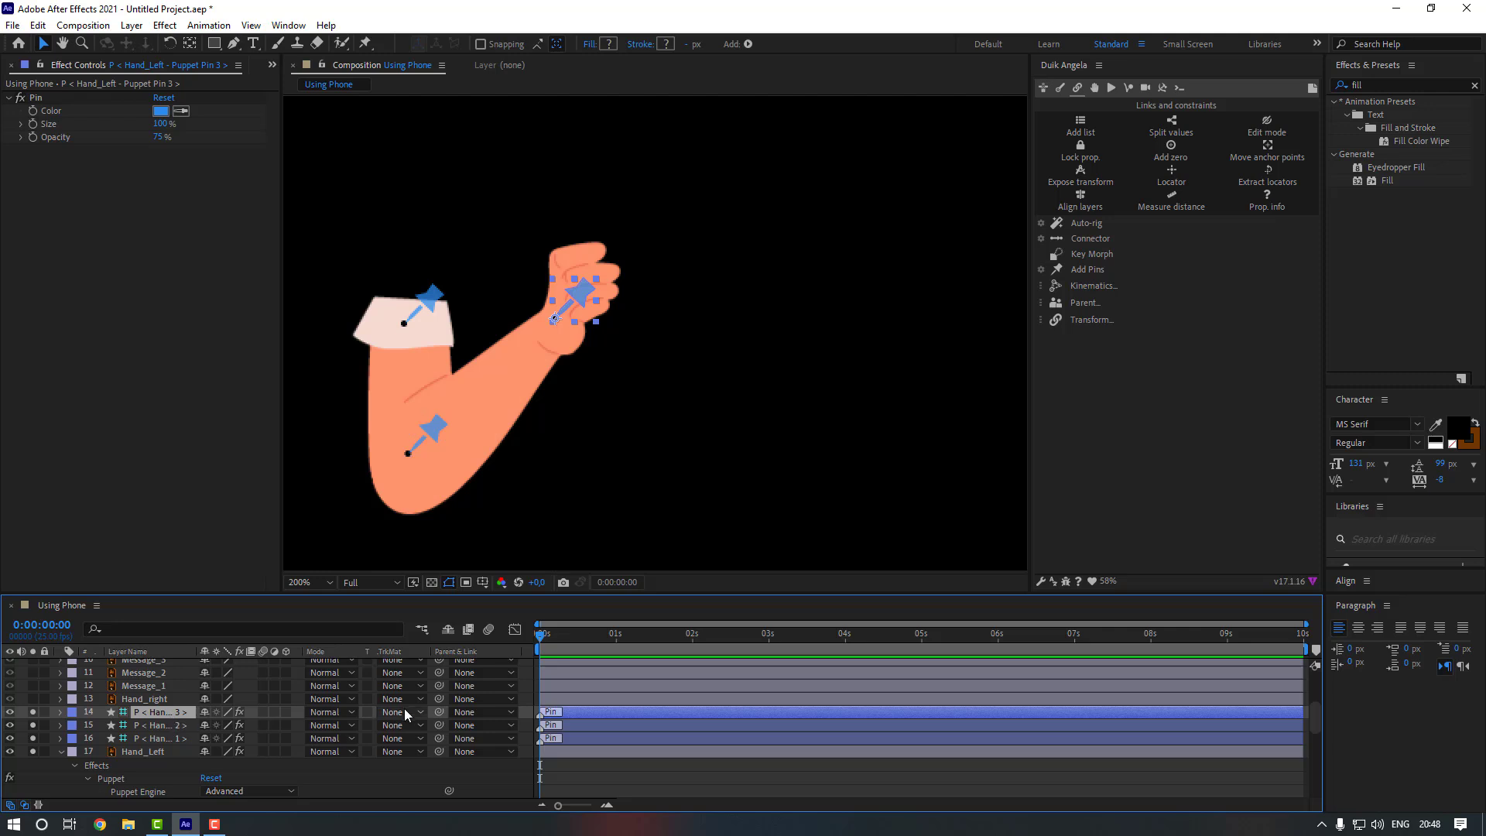
{"action": "left_click_drag", "start_coordinate": [440, 712], "coordinate": [155, 725]}
{"action": "left_click_drag", "start_coordinate": [442, 723], "coordinate": [267, 737]}
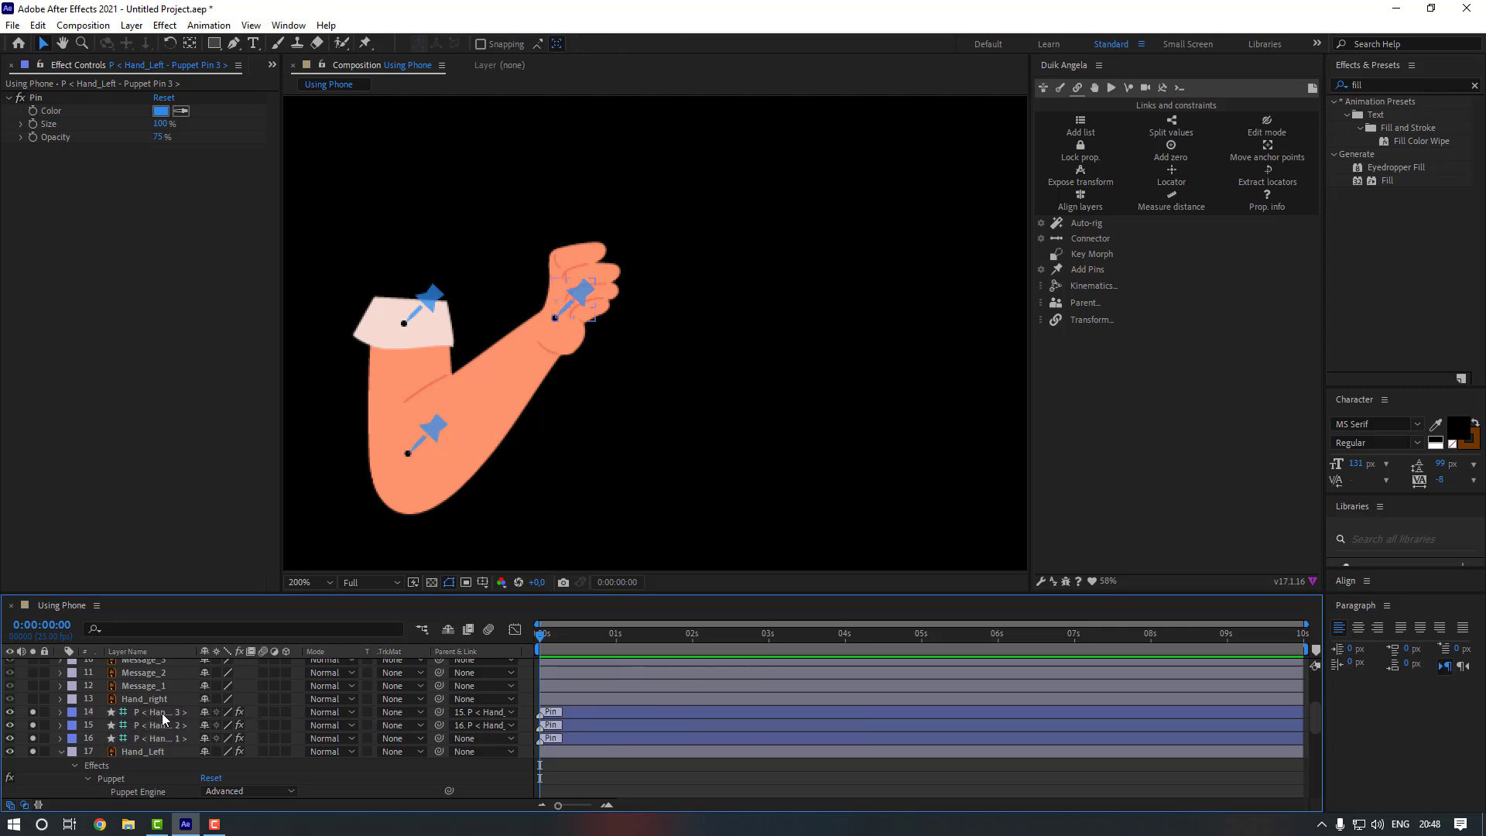
- Auto-rig the three Hand_Left pin layers without hiding layer controls, then test the wrist controller and undo the test move
{"action": "left_click", "coordinate": [161, 713]}
{"action": "left_click", "coordinate": [185, 733], "text": "shift"}
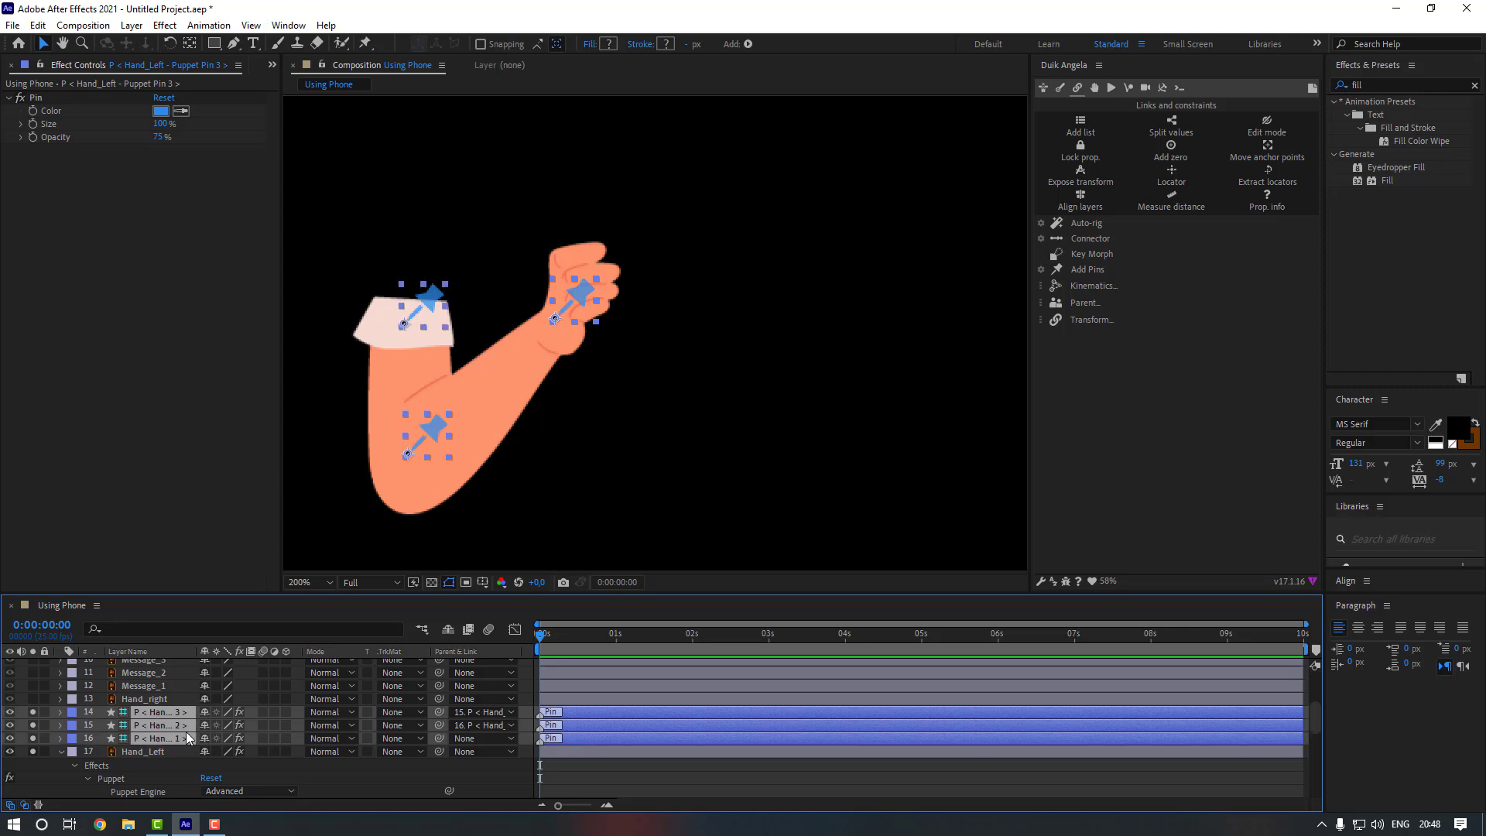
{"action": "left_click", "coordinate": [1092, 227]}
{"action": "left_click", "coordinate": [736, 471]}
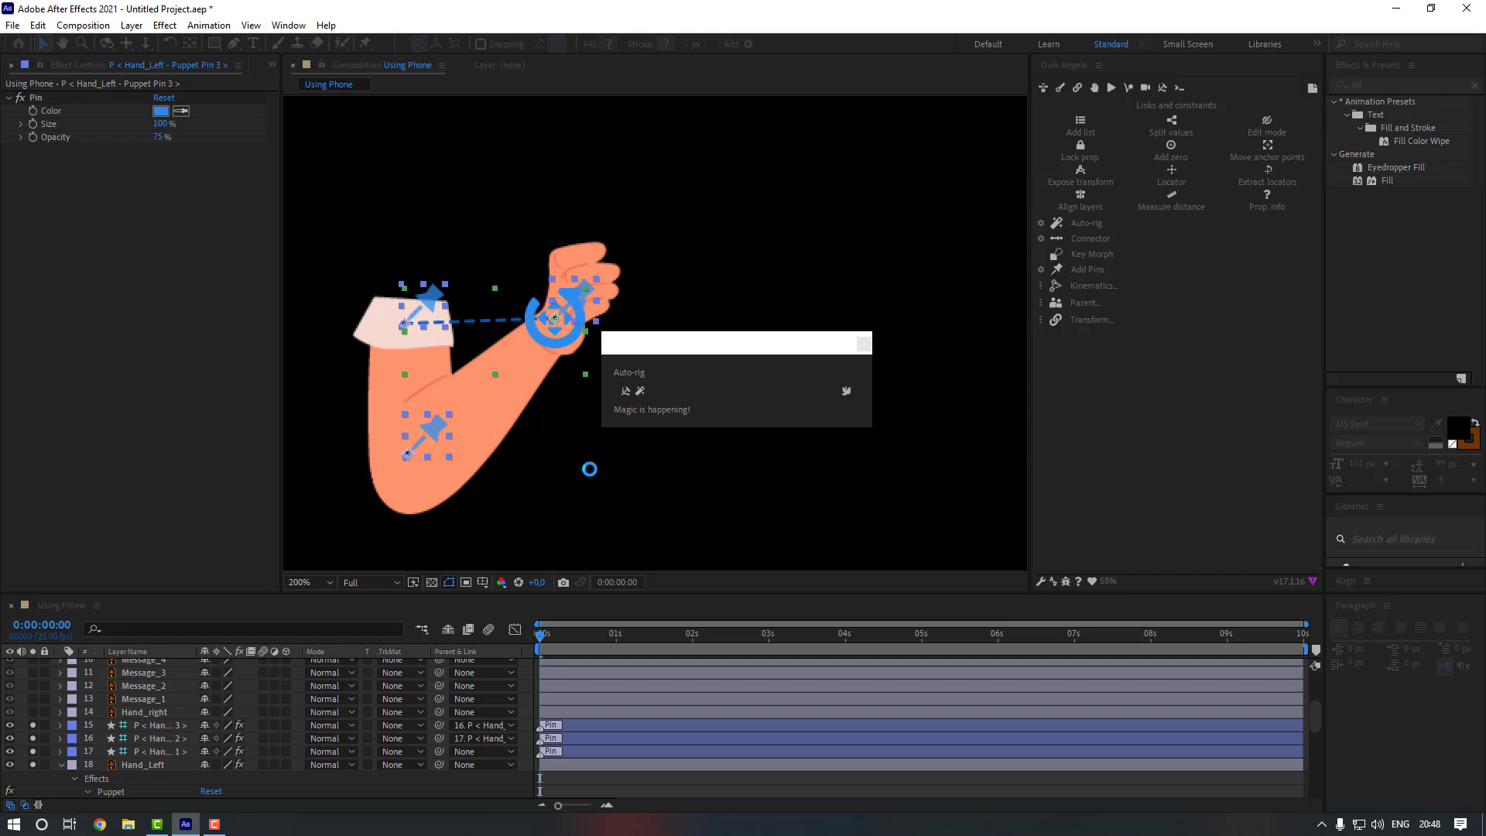
{"action": "left_click_drag", "start_coordinate": [556, 318], "coordinate": [587, 325]}
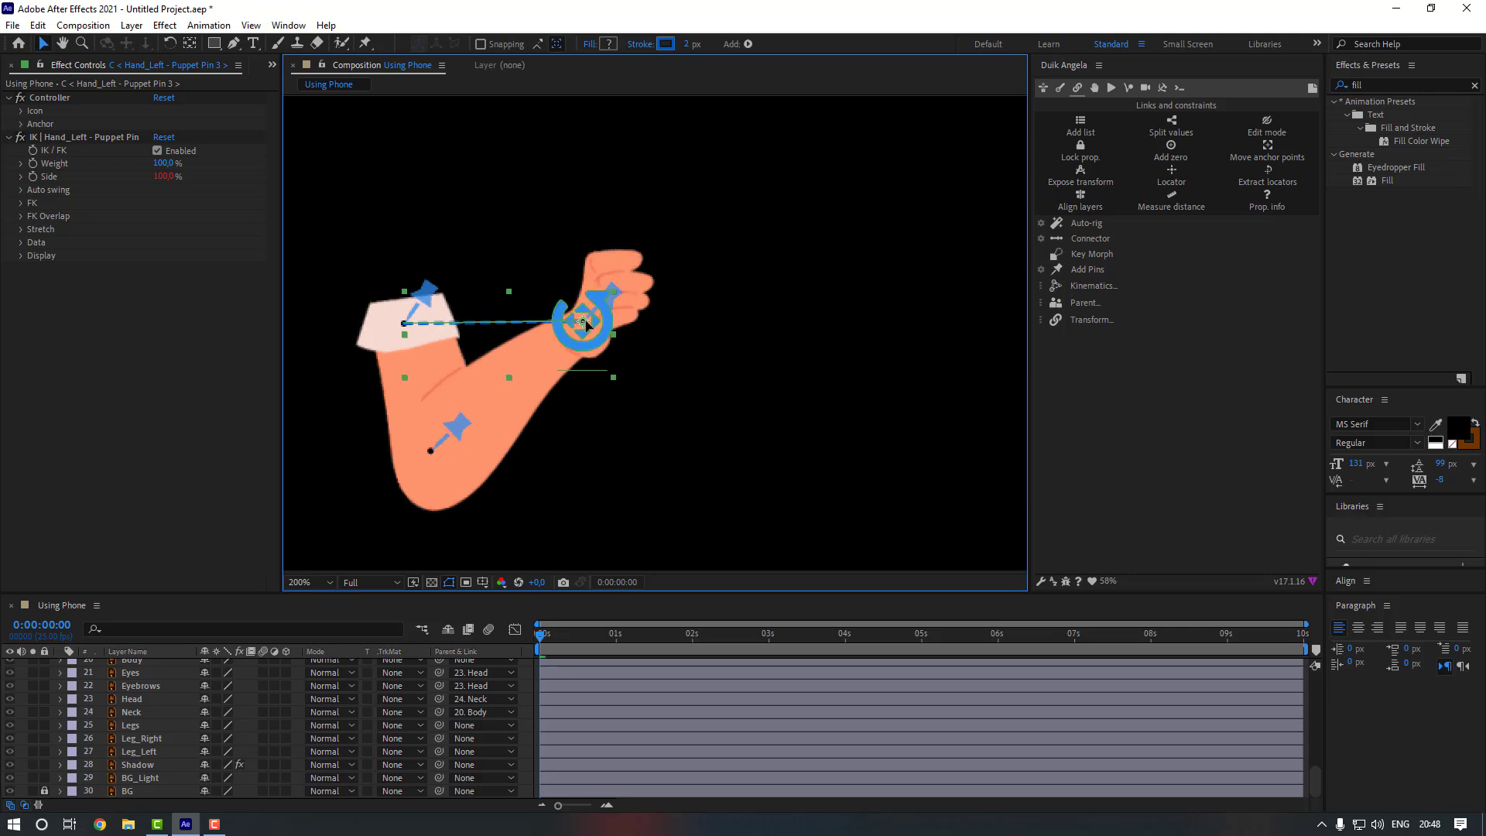
{"action": "key", "text": "ctrl+z"}
- Collapse Hand_Left's properties and turn off solo for its artwork, pin and controller layers
{"action": "scroll", "coordinate": [78, 681], "scroll_direction": "up", "scroll_amount": 5}
{"action": "left_click", "coordinate": [61, 674]}
{"action": "scroll", "coordinate": [54, 697], "scroll_direction": "up", "scroll_amount": 2}
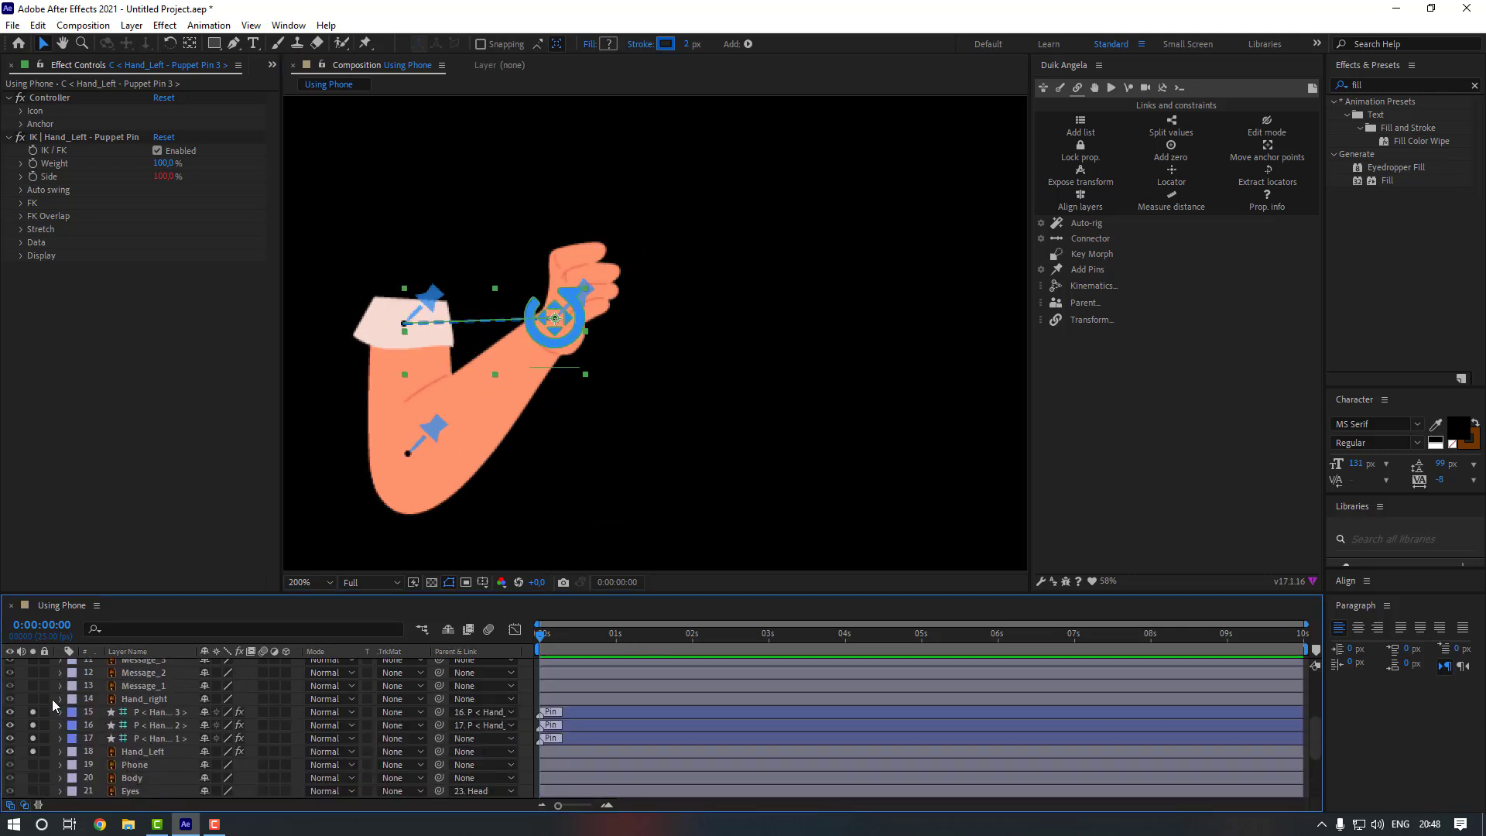
{"action": "left_click_drag", "start_coordinate": [35, 711], "coordinate": [33, 751]}
{"action": "scroll", "coordinate": [37, 697], "scroll_direction": "up", "scroll_amount": 4}
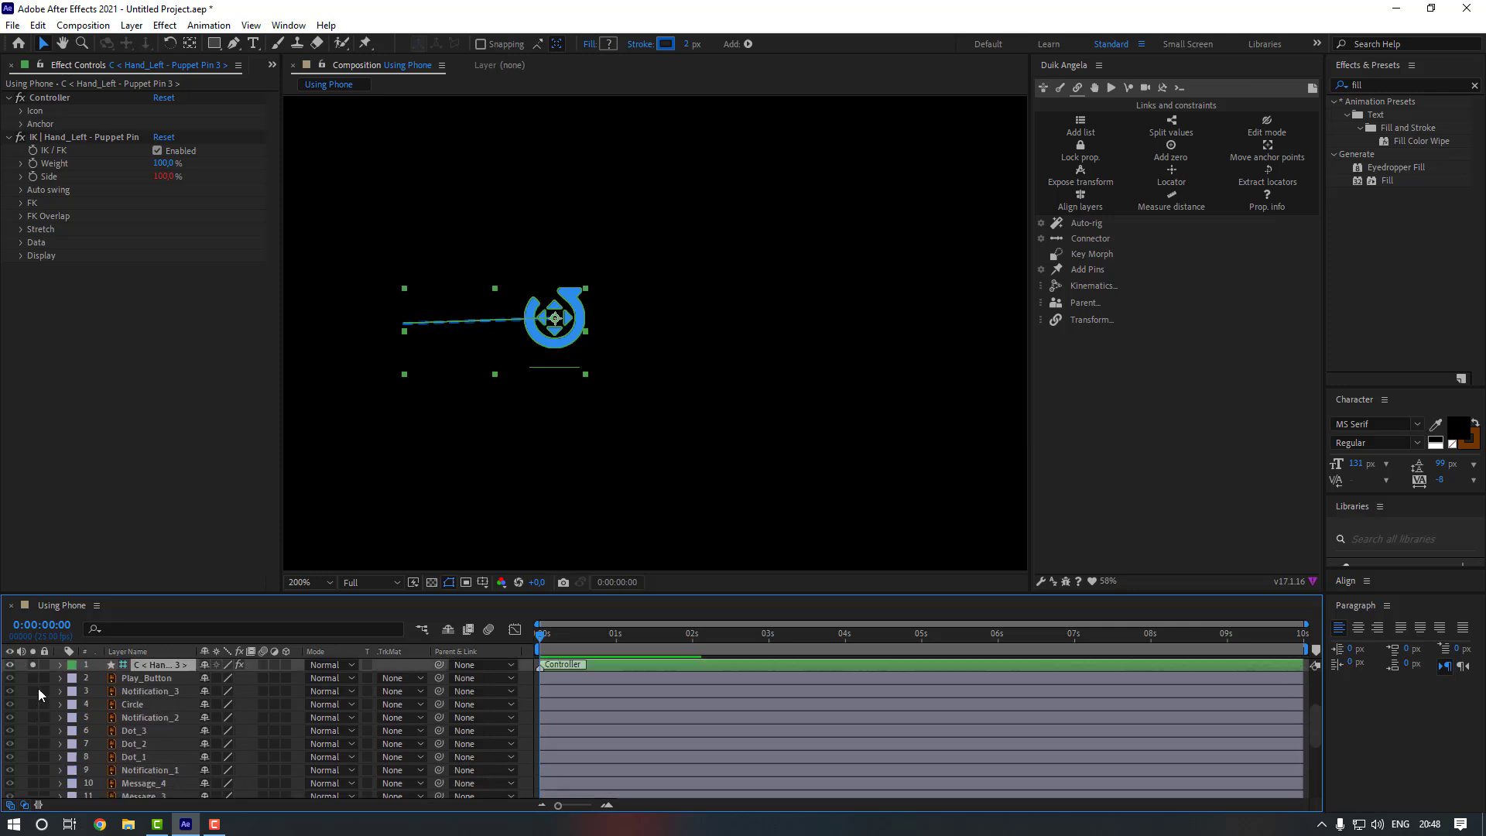
{"action": "left_click", "coordinate": [33, 665]}
- Parent the Hand_Left sleeve pin, Puppet Pin 1, to the Body layer
{"action": "scroll", "coordinate": [302, 565], "scroll_direction": "down", "scroll_amount": 1}
{"action": "scroll", "coordinate": [155, 724], "scroll_direction": "down", "scroll_amount": 4}
{"action": "left_click", "coordinate": [153, 719]}
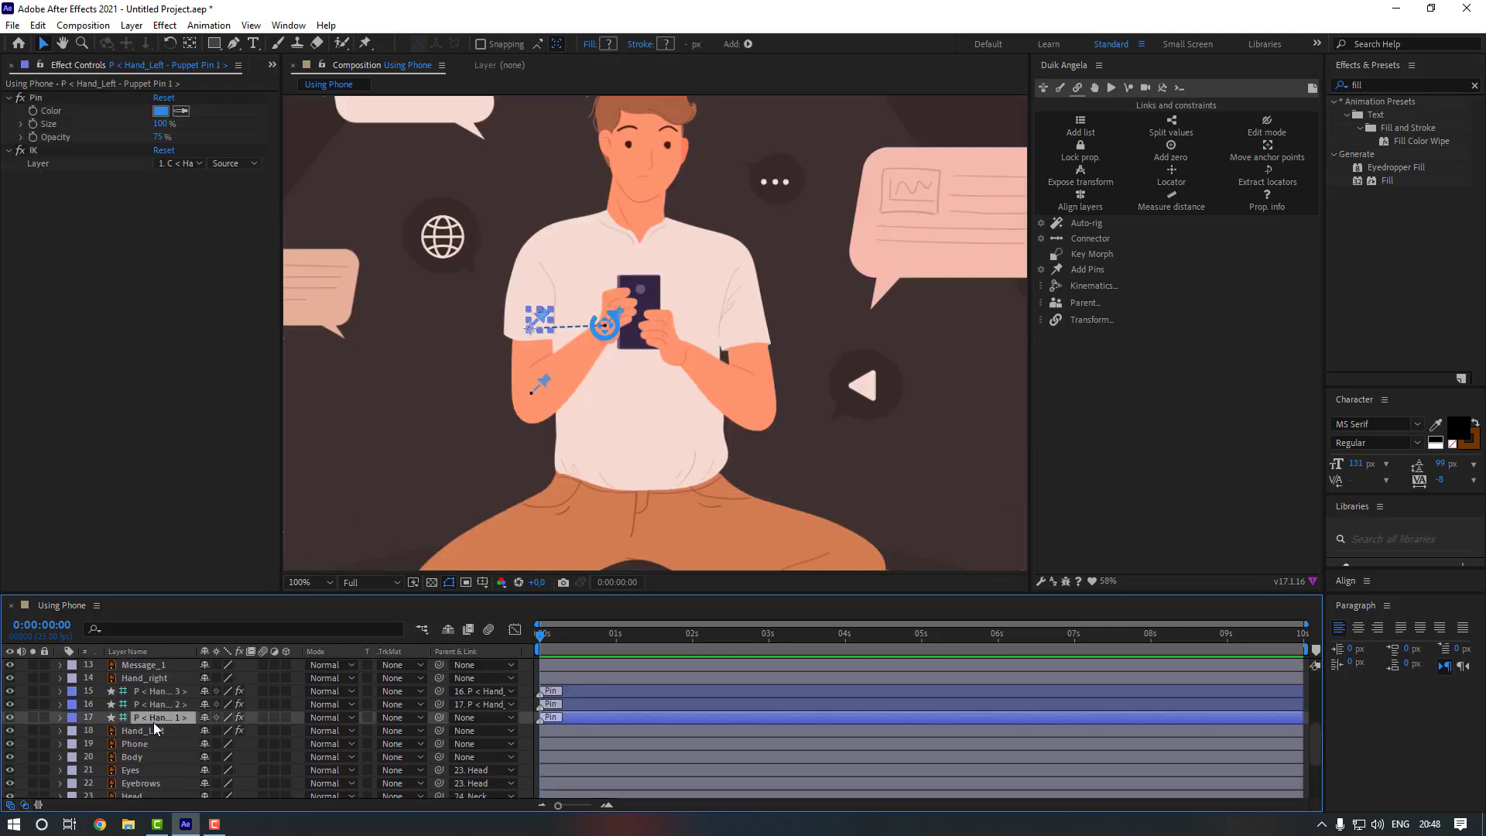
{"action": "left_click_drag", "start_coordinate": [441, 717], "coordinate": [163, 755]}
- Solo the Hand_right layer and place Puppet pins on its sleeve, elbow and wrist
{"action": "scroll", "coordinate": [157, 721], "scroll_direction": "up", "scroll_amount": 1}
{"action": "left_click", "coordinate": [158, 719]}
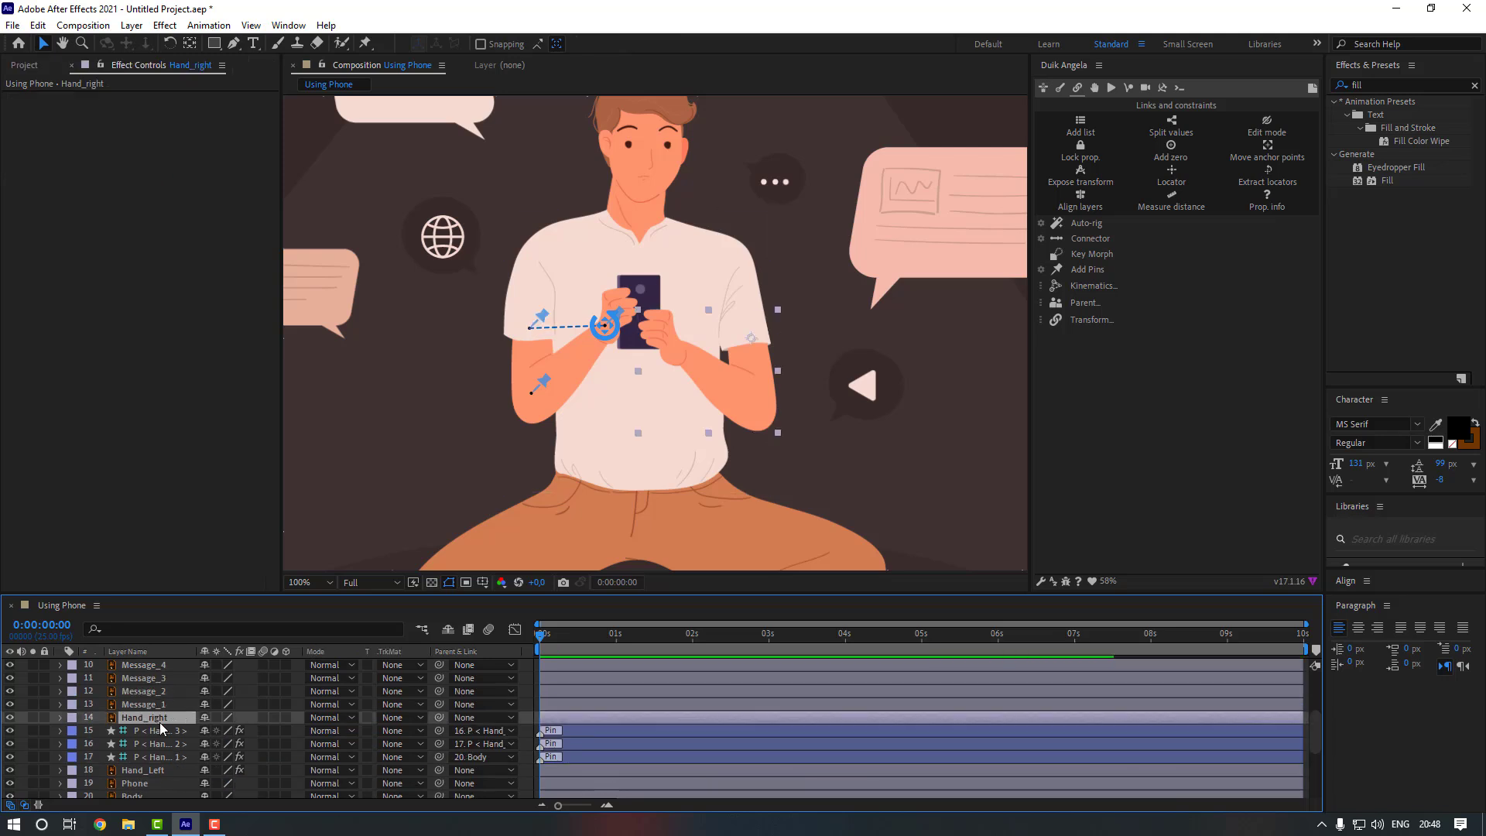
{"action": "left_click", "coordinate": [32, 719]}
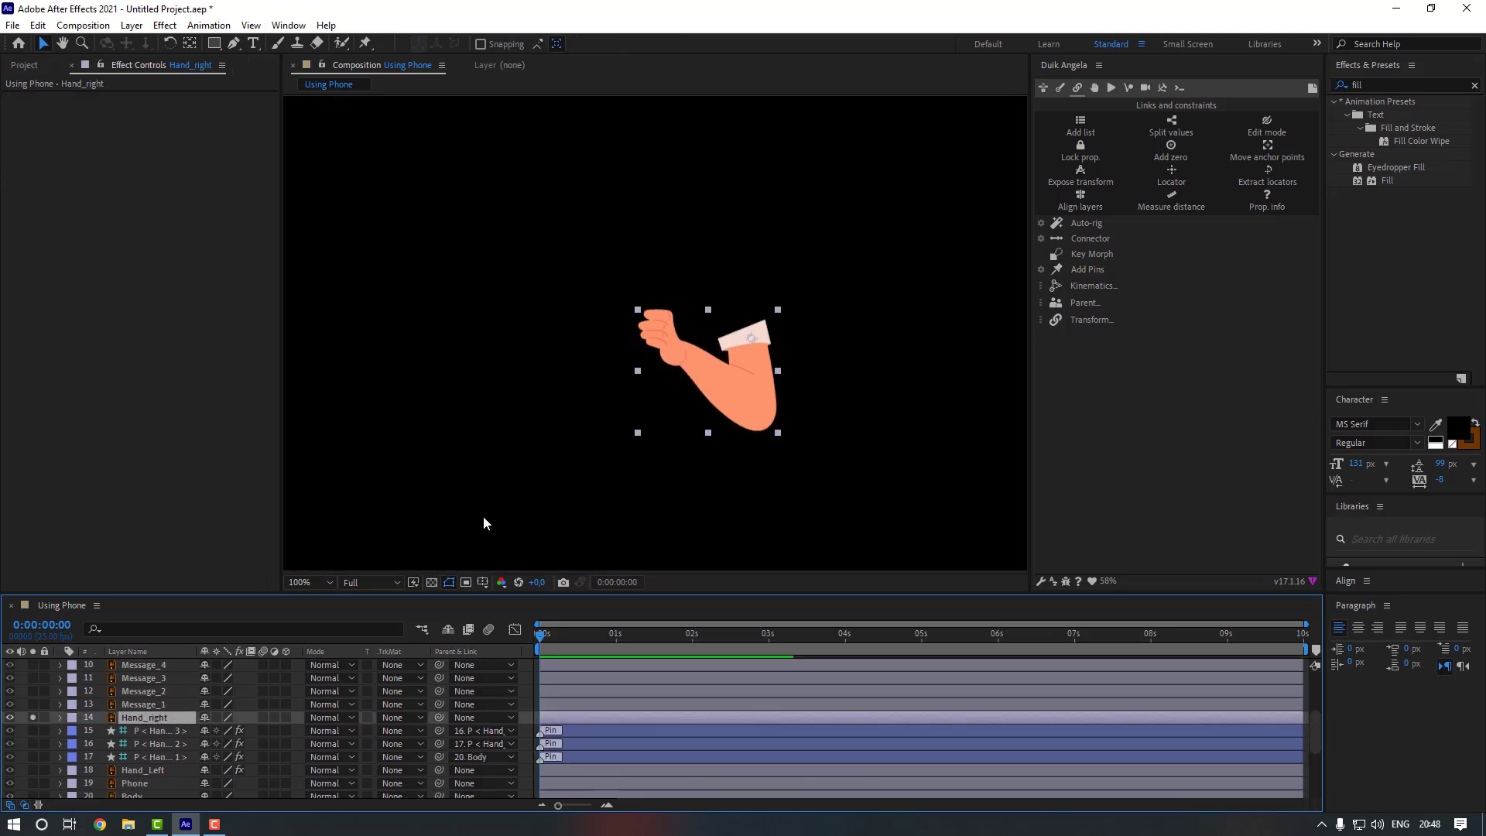
{"action": "scroll", "coordinate": [777, 472], "scroll_direction": "up", "scroll_amount": 2}
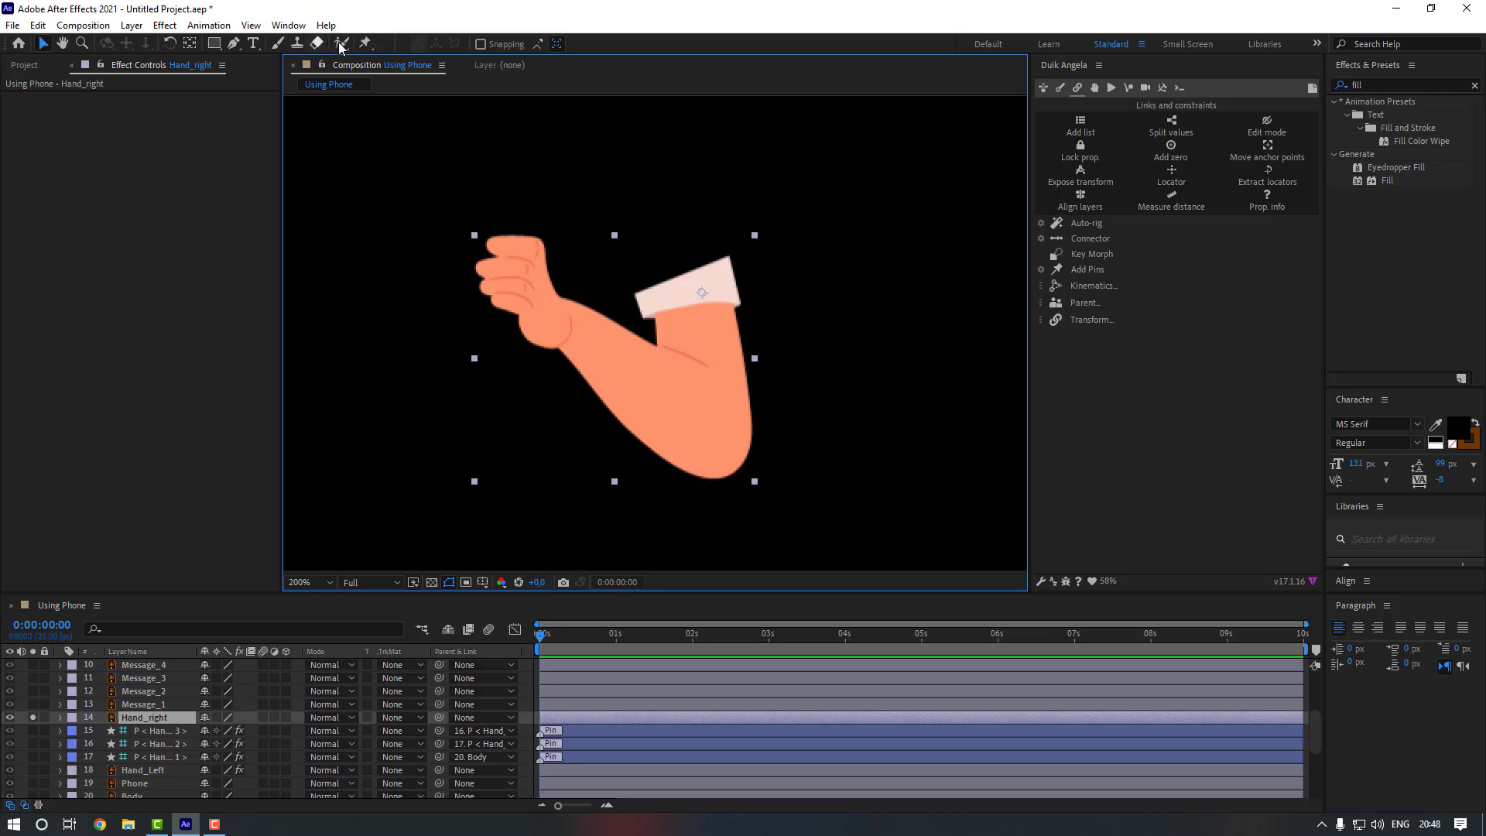
{"action": "left_click", "coordinate": [367, 43]}
{"action": "left_click", "coordinate": [703, 295]}
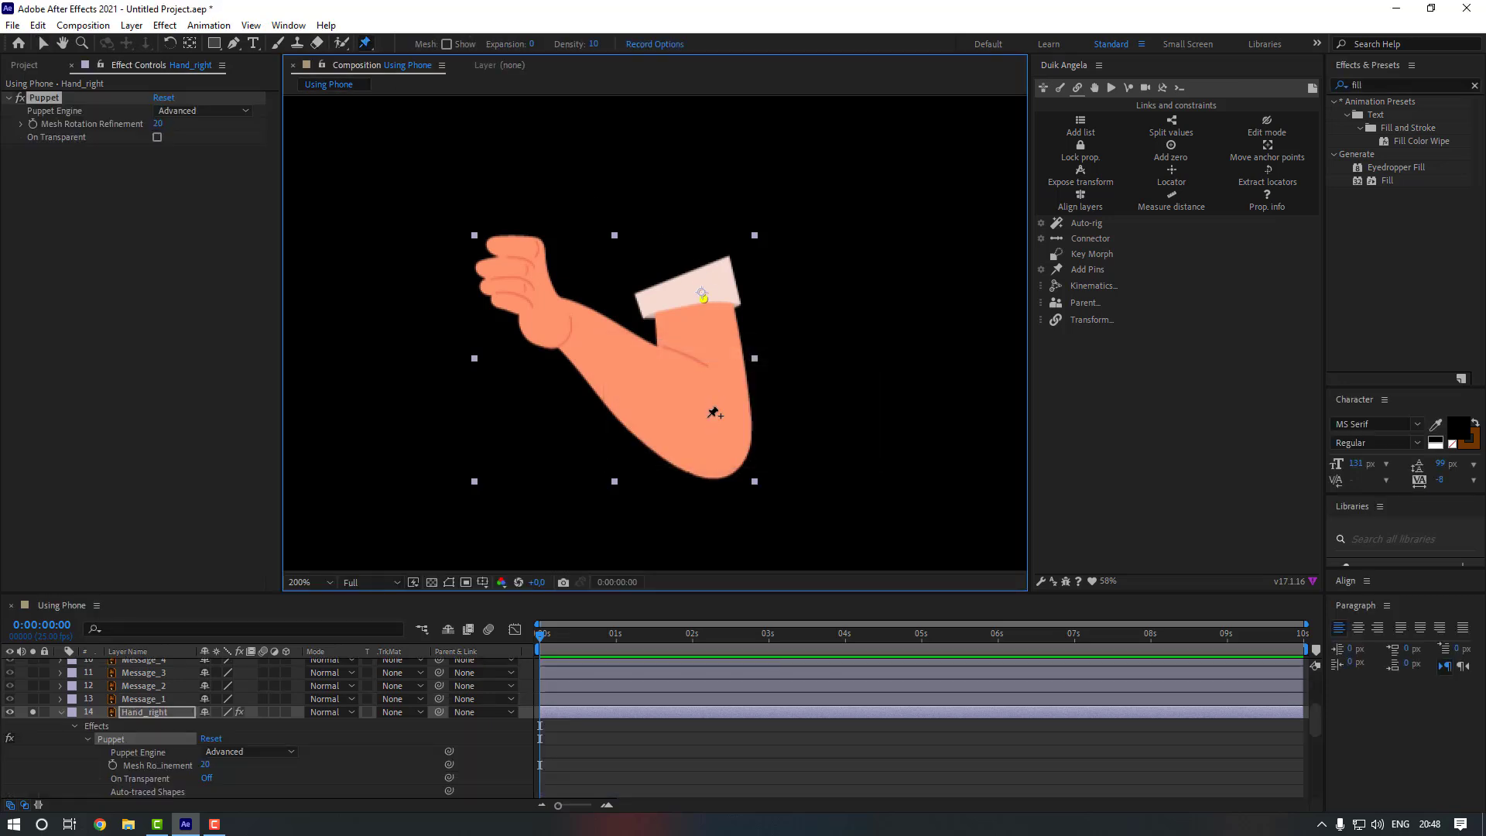
{"action": "left_click", "coordinate": [424, 739]}
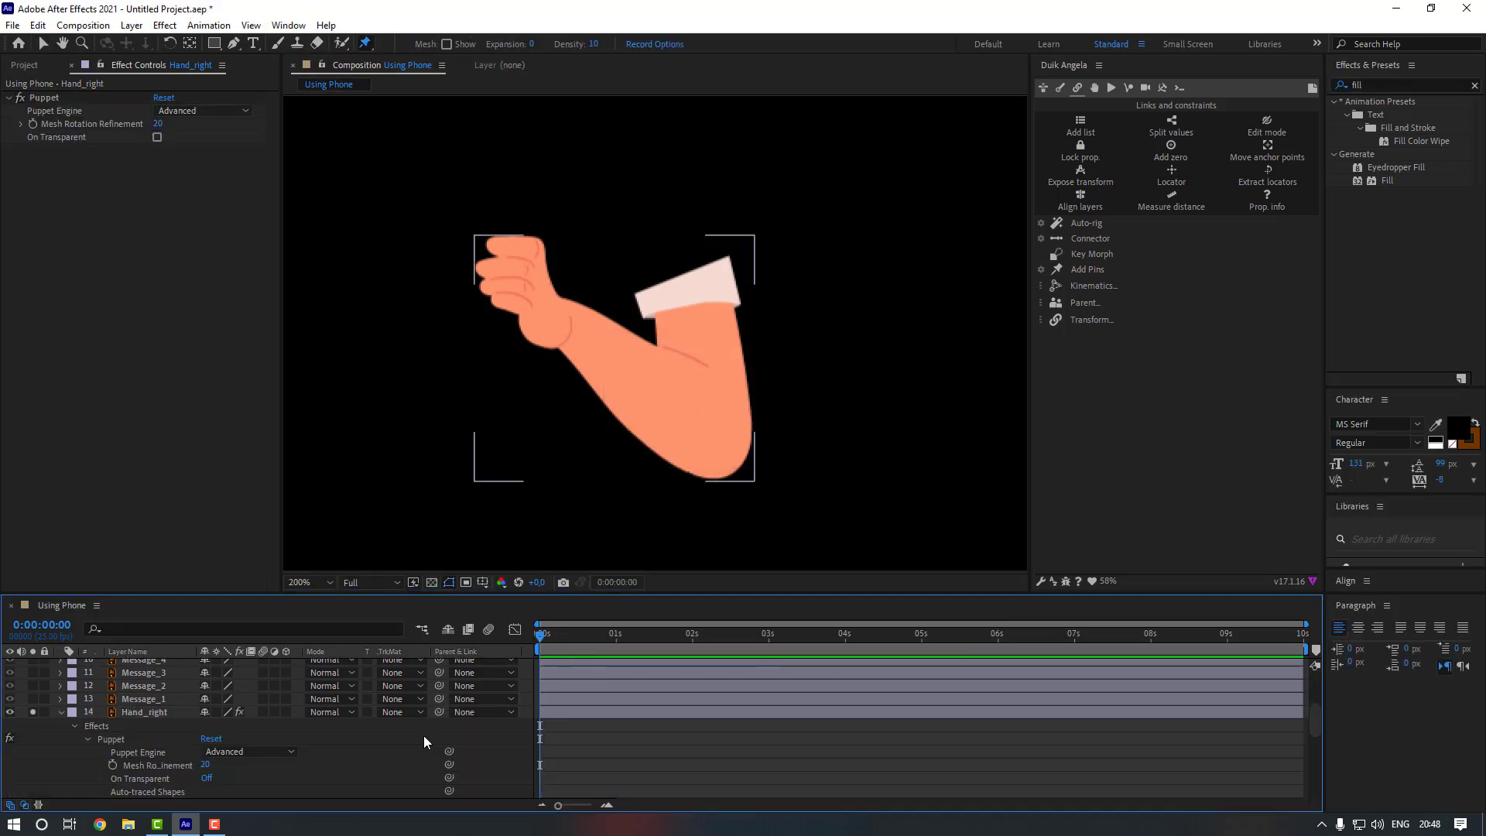
{"action": "left_click", "coordinate": [119, 739]}
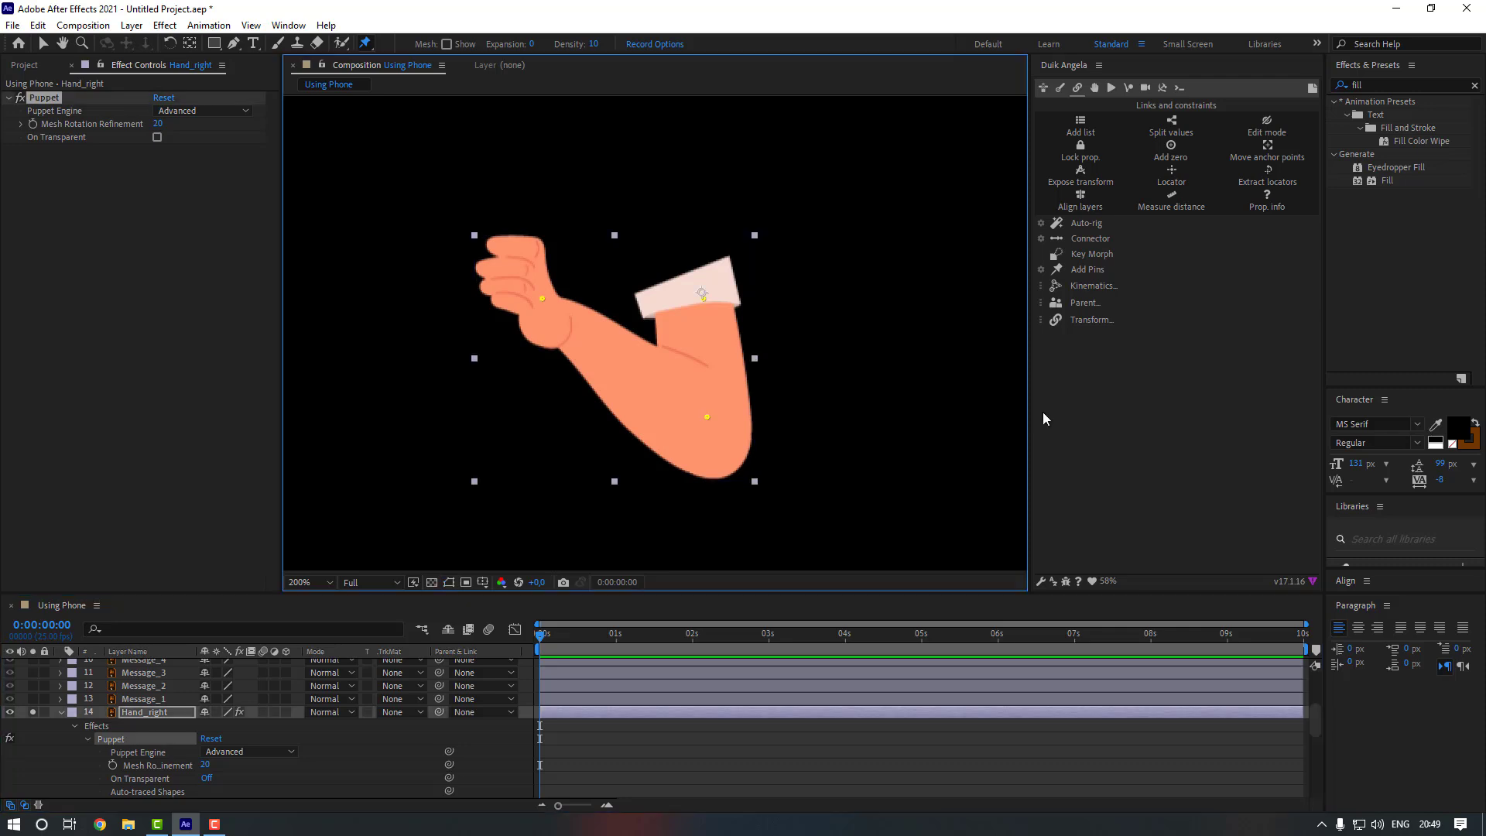
- Create Duik pin layers for Hand_right without hiding layer controls, and parent the wrist pin to the elbow pin and the elbow pin to the sleeve pin
{"action": "left_click", "coordinate": [1085, 270]}
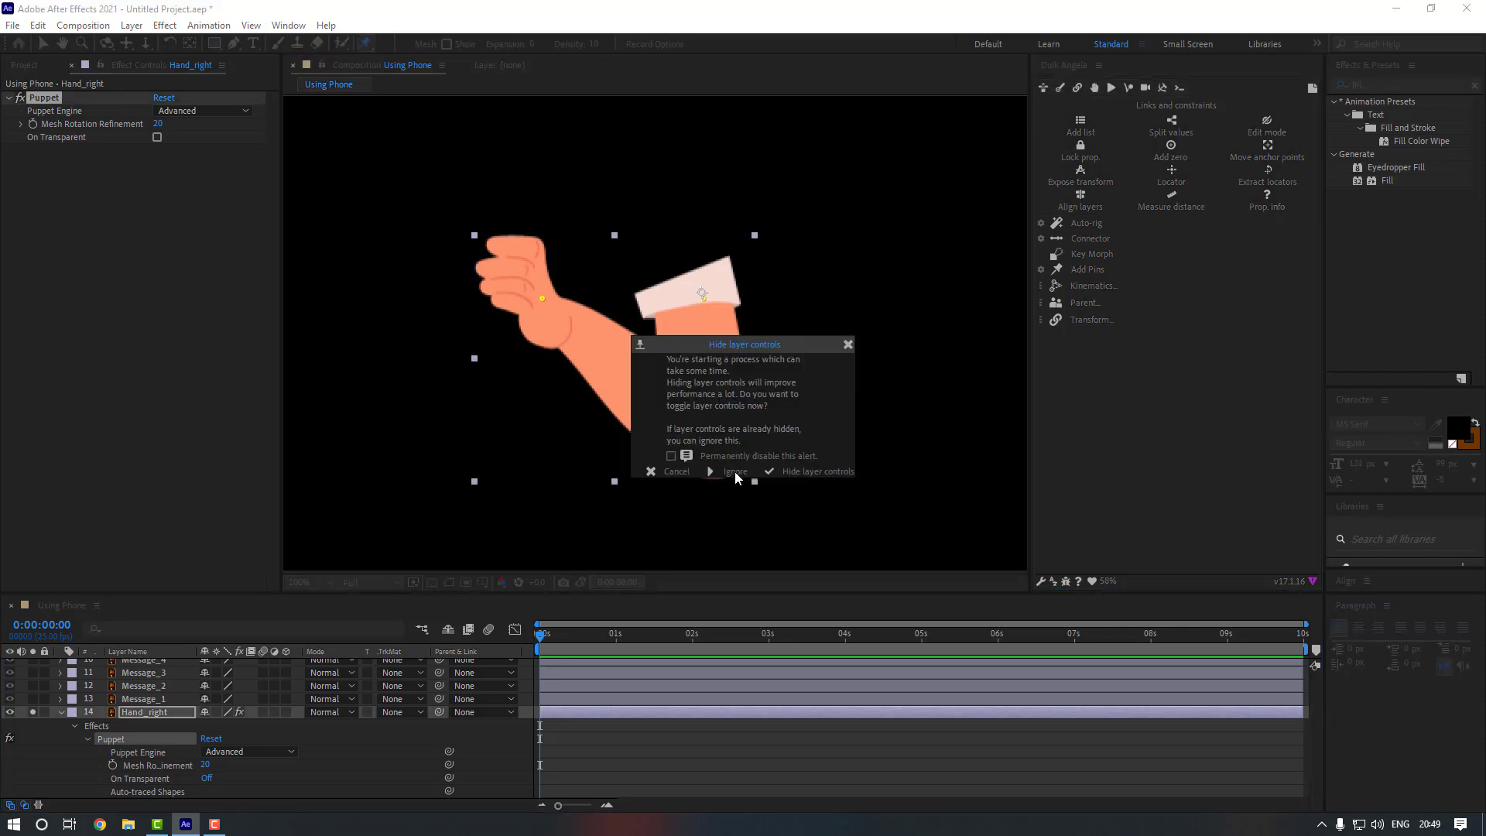
{"action": "left_click", "coordinate": [735, 472]}
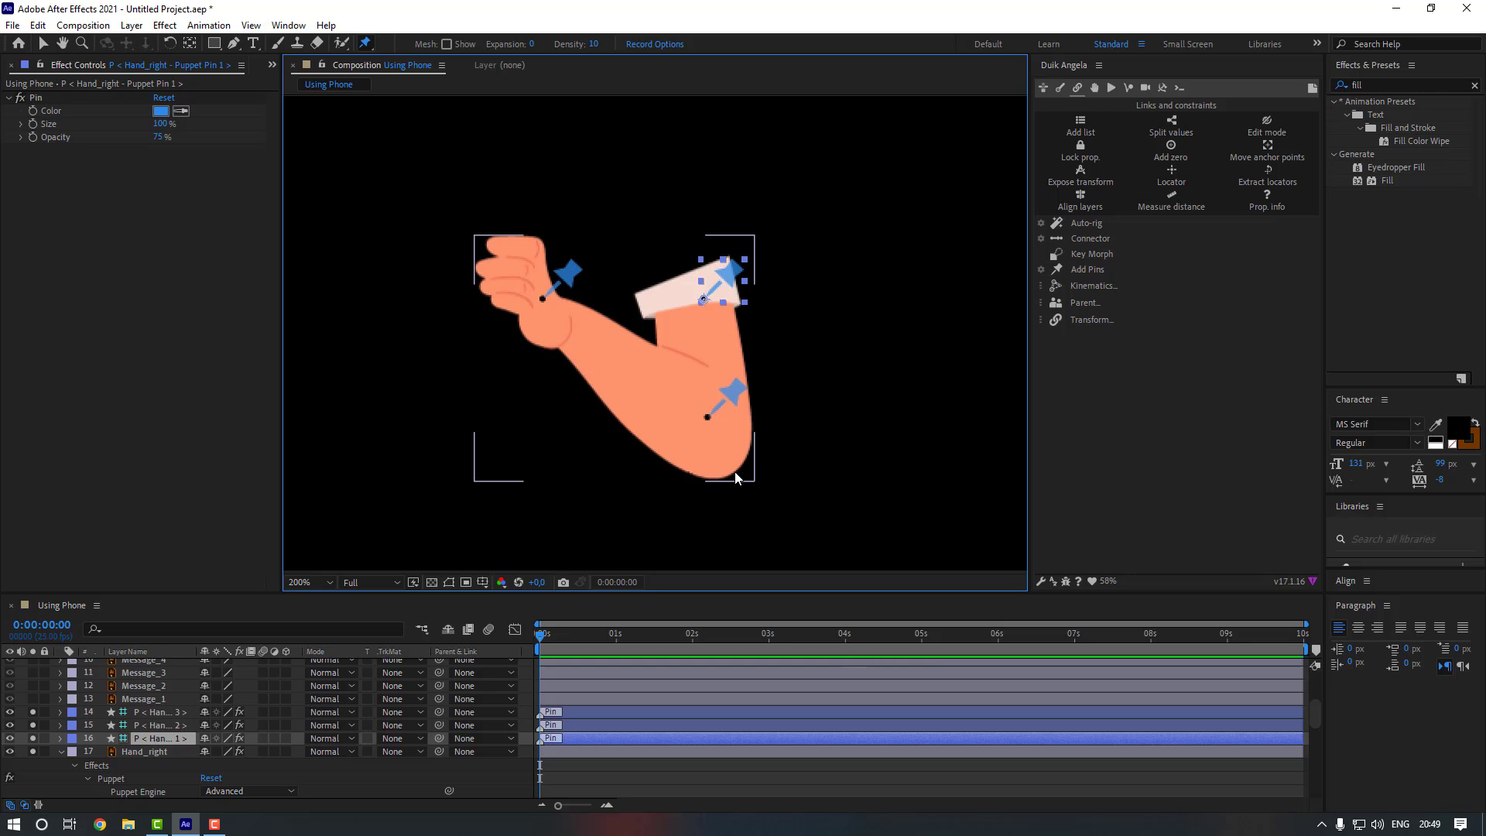
{"action": "left_click", "coordinate": [173, 712]}
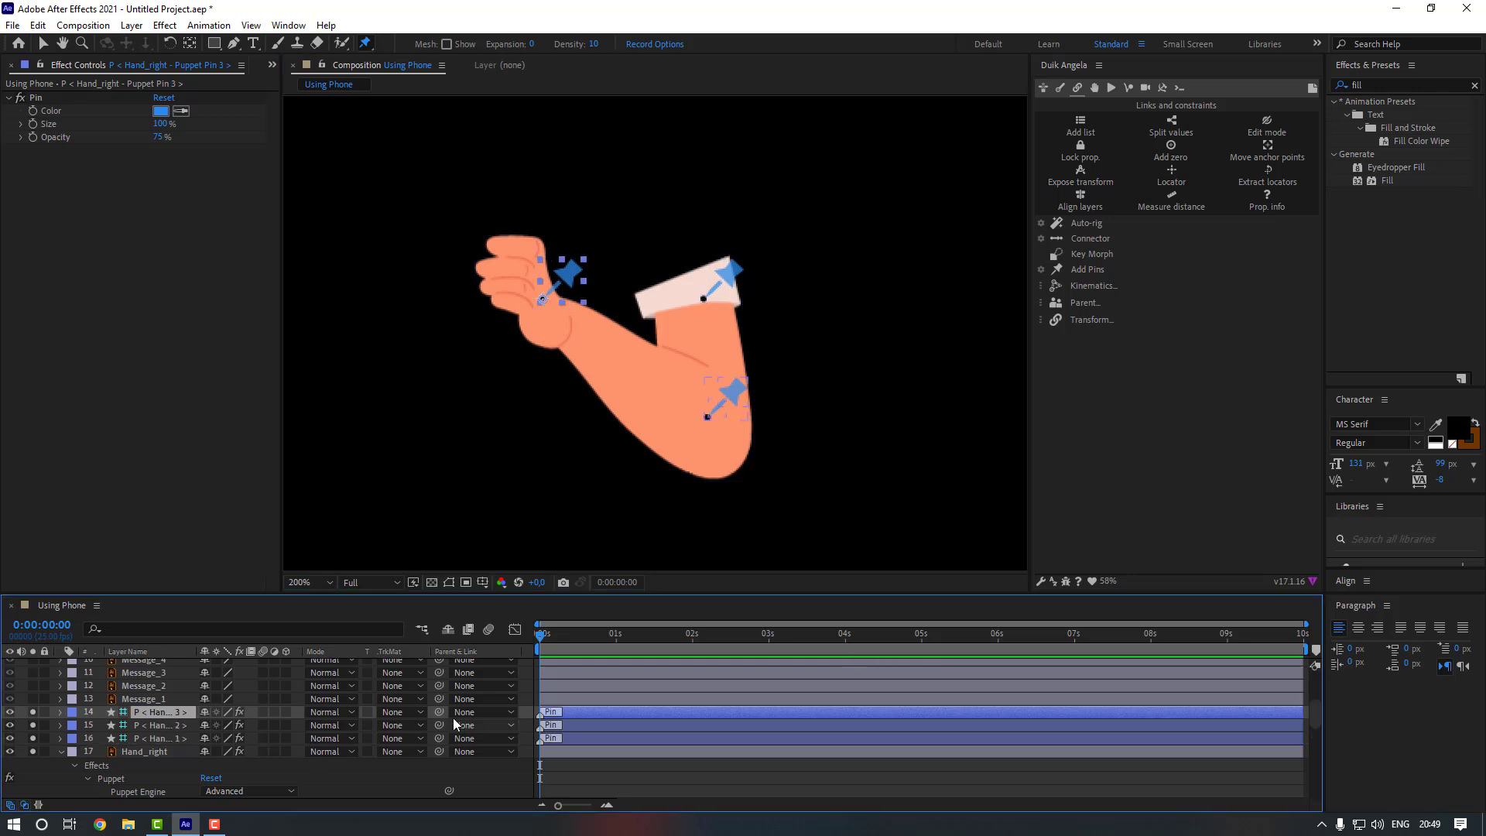
{"action": "left_click_drag", "start_coordinate": [439, 713], "coordinate": [162, 726]}
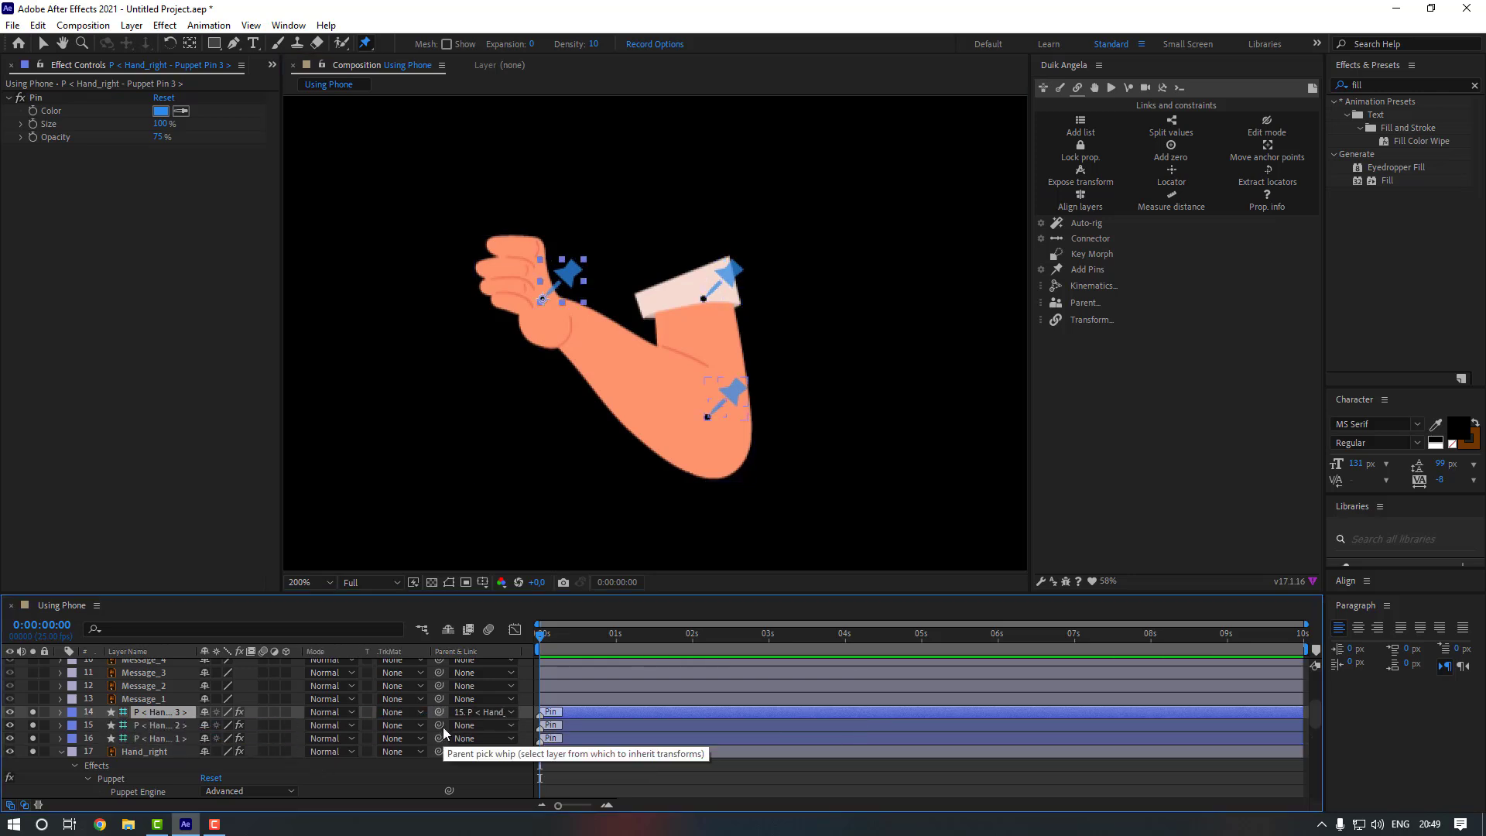
{"action": "left_click_drag", "start_coordinate": [439, 725], "coordinate": [163, 739]}
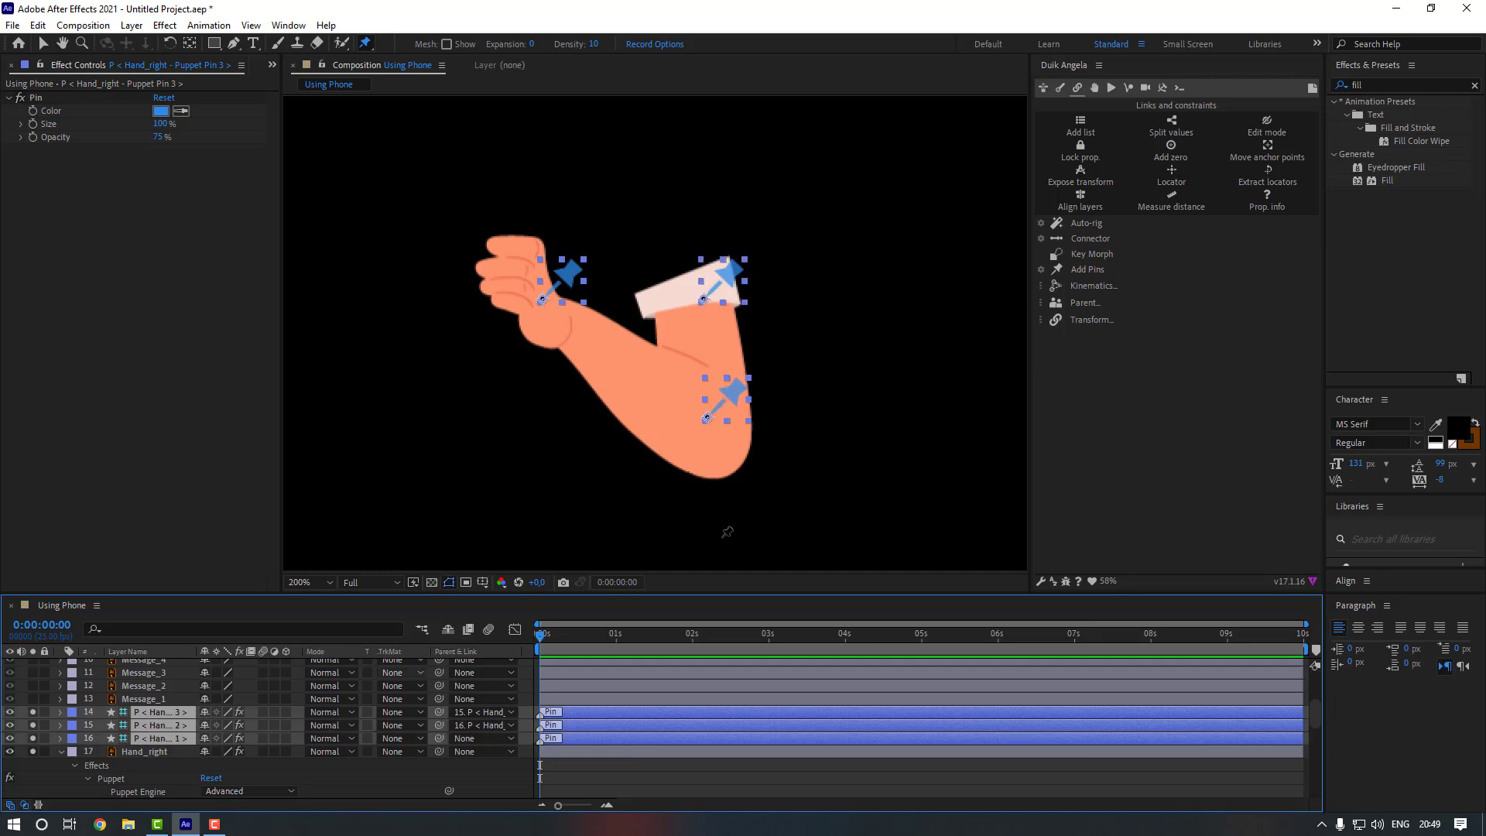
- Auto-rig the three Hand_right pin layers without hiding layer controls, and parent the sleeve pin, Puppet Pin 1, to the Body layer
{"action": "left_click", "coordinate": [1080, 224]}
{"action": "left_click", "coordinate": [733, 471]}
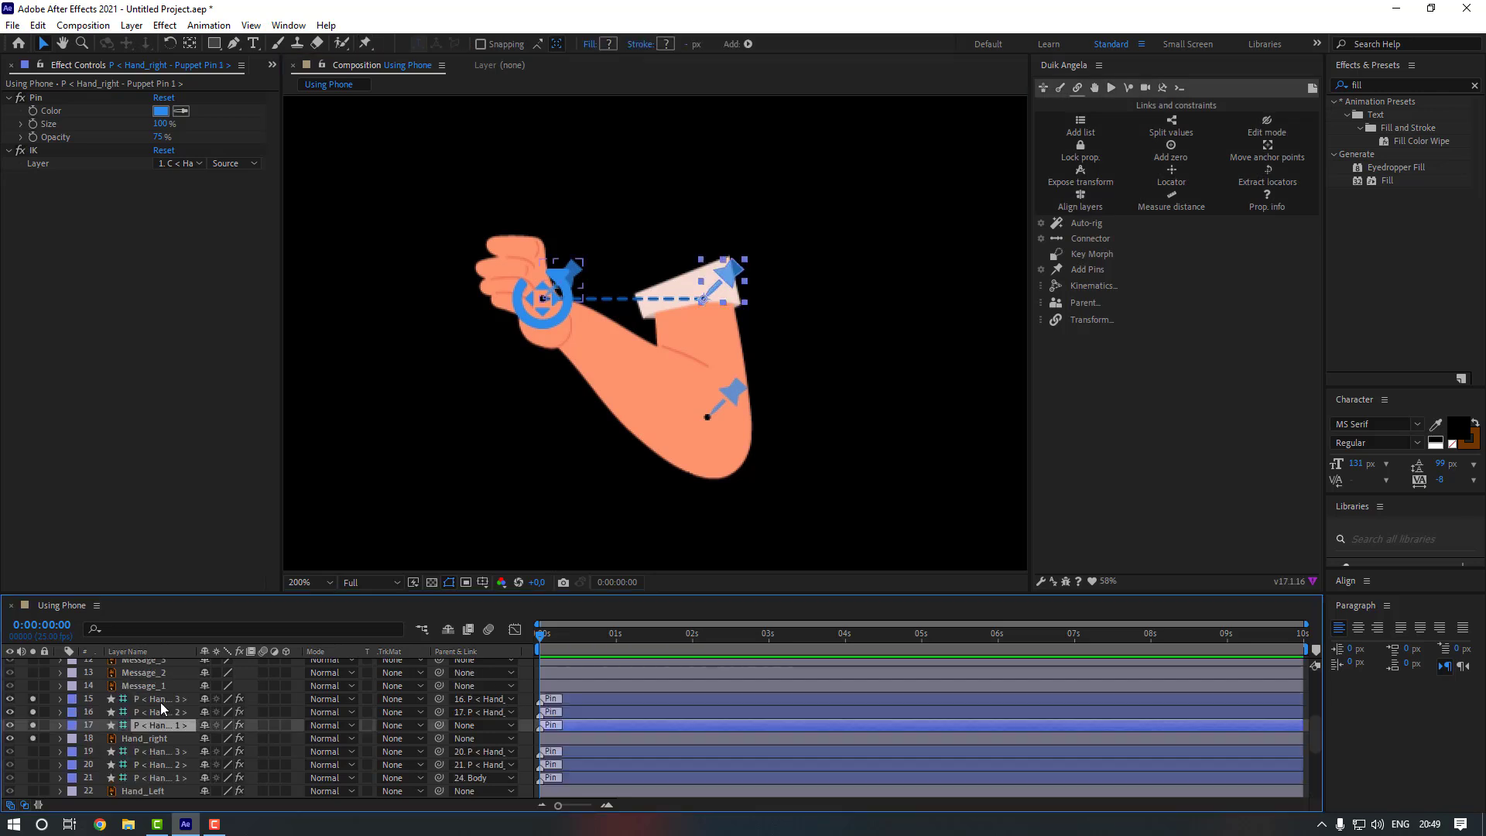
{"action": "left_click_drag", "start_coordinate": [438, 724], "coordinate": [157, 701]}
{"action": "scroll", "coordinate": [127, 718], "scroll_direction": "up", "scroll_amount": 4}
{"action": "scroll", "coordinate": [45, 741], "scroll_direction": "down", "scroll_amount": 1}
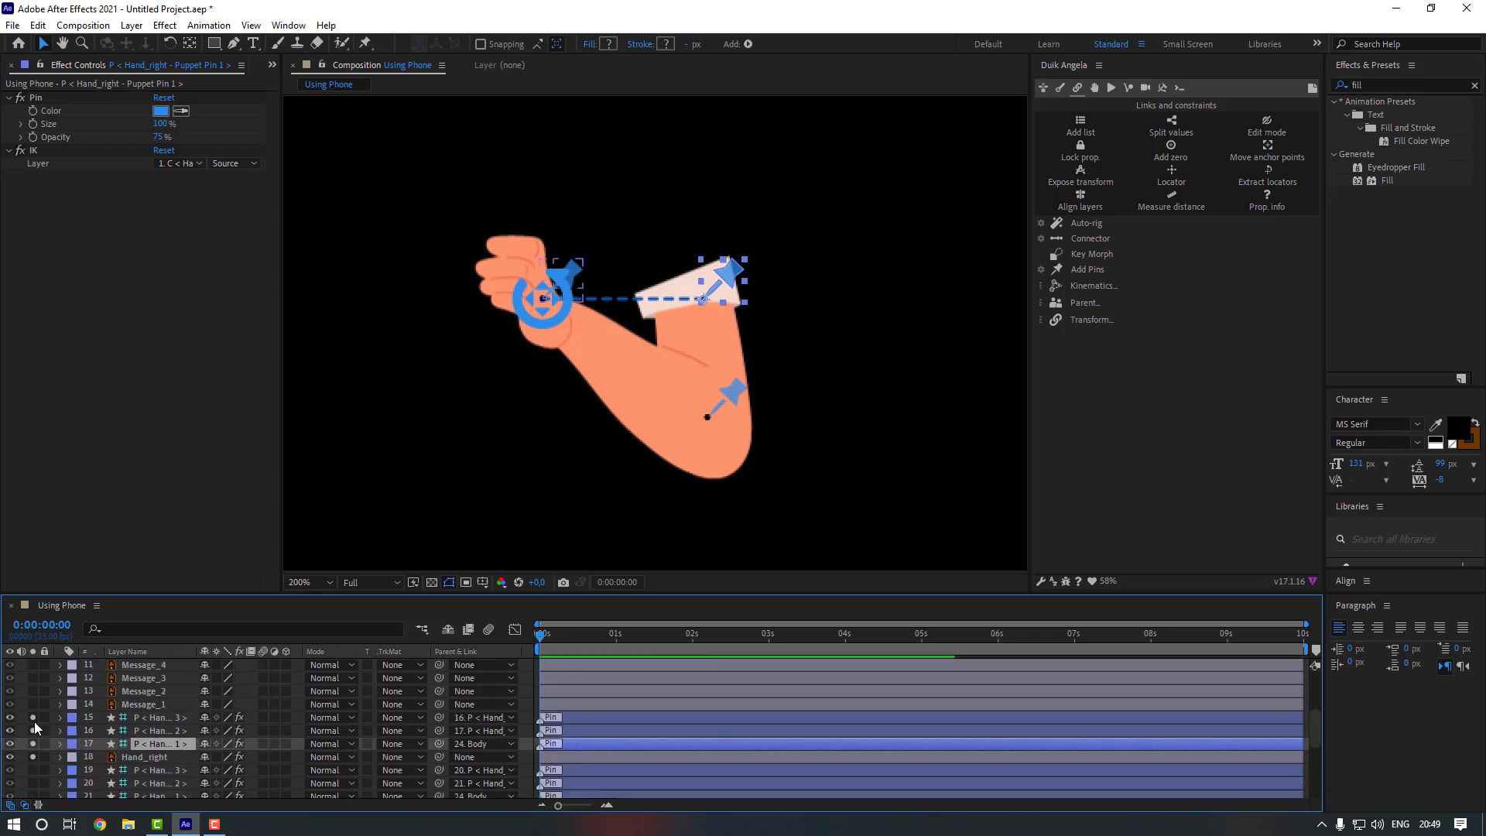
- Turn off solo for the Hand_right artwork, pin and controller layers
{"action": "left_click_drag", "start_coordinate": [35, 745], "coordinate": [34, 757]}
{"action": "scroll", "coordinate": [35, 728], "scroll_direction": "up", "scroll_amount": 4}
{"action": "left_click_drag", "start_coordinate": [33, 678], "coordinate": [36, 666]}
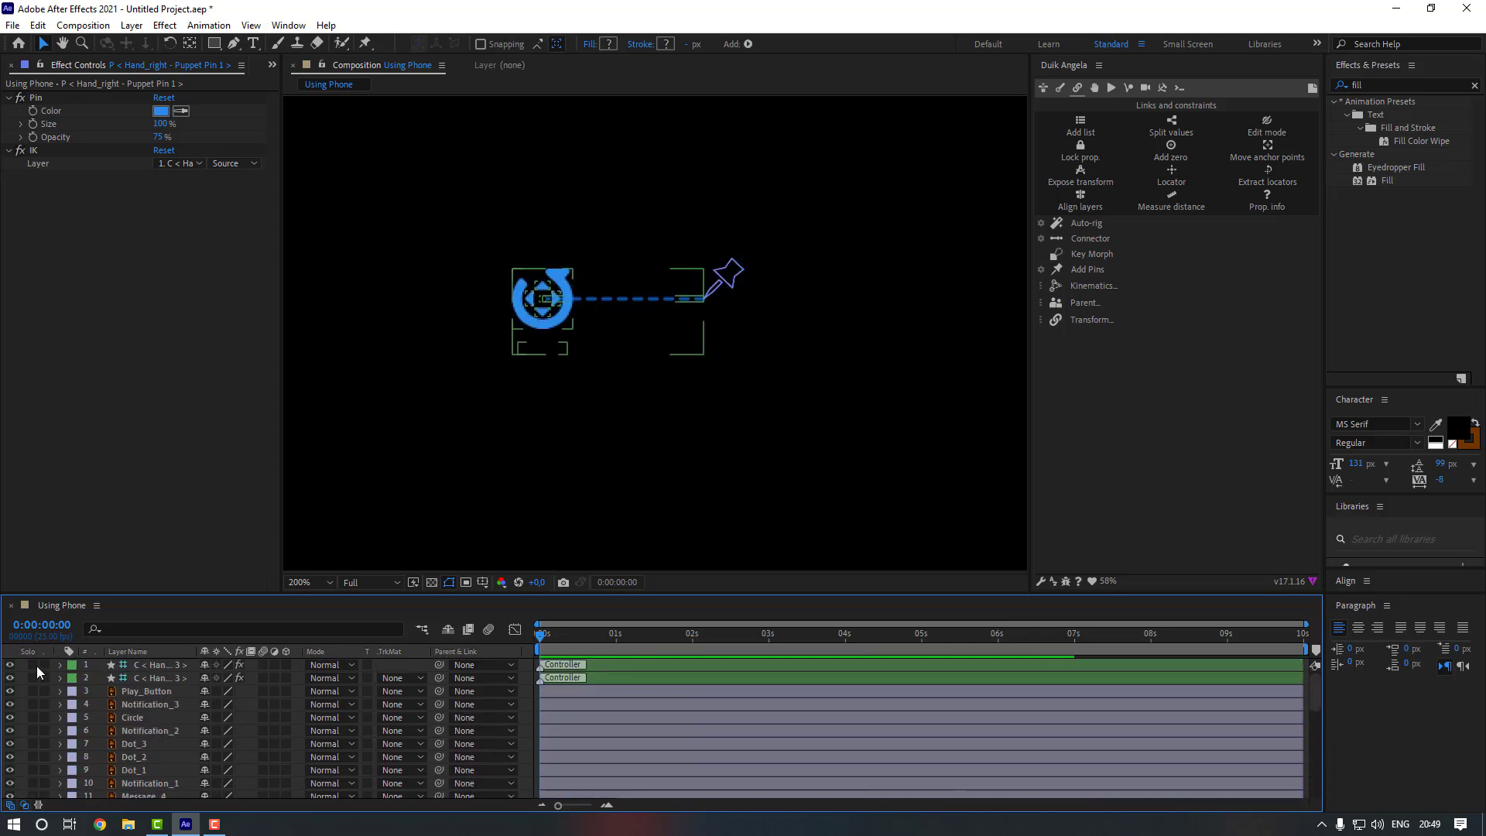
- Rename the left arm's controller layer to Hand_Left and the right arm's controller layer to Hand_Right
{"action": "left_click", "coordinate": [154, 678]}
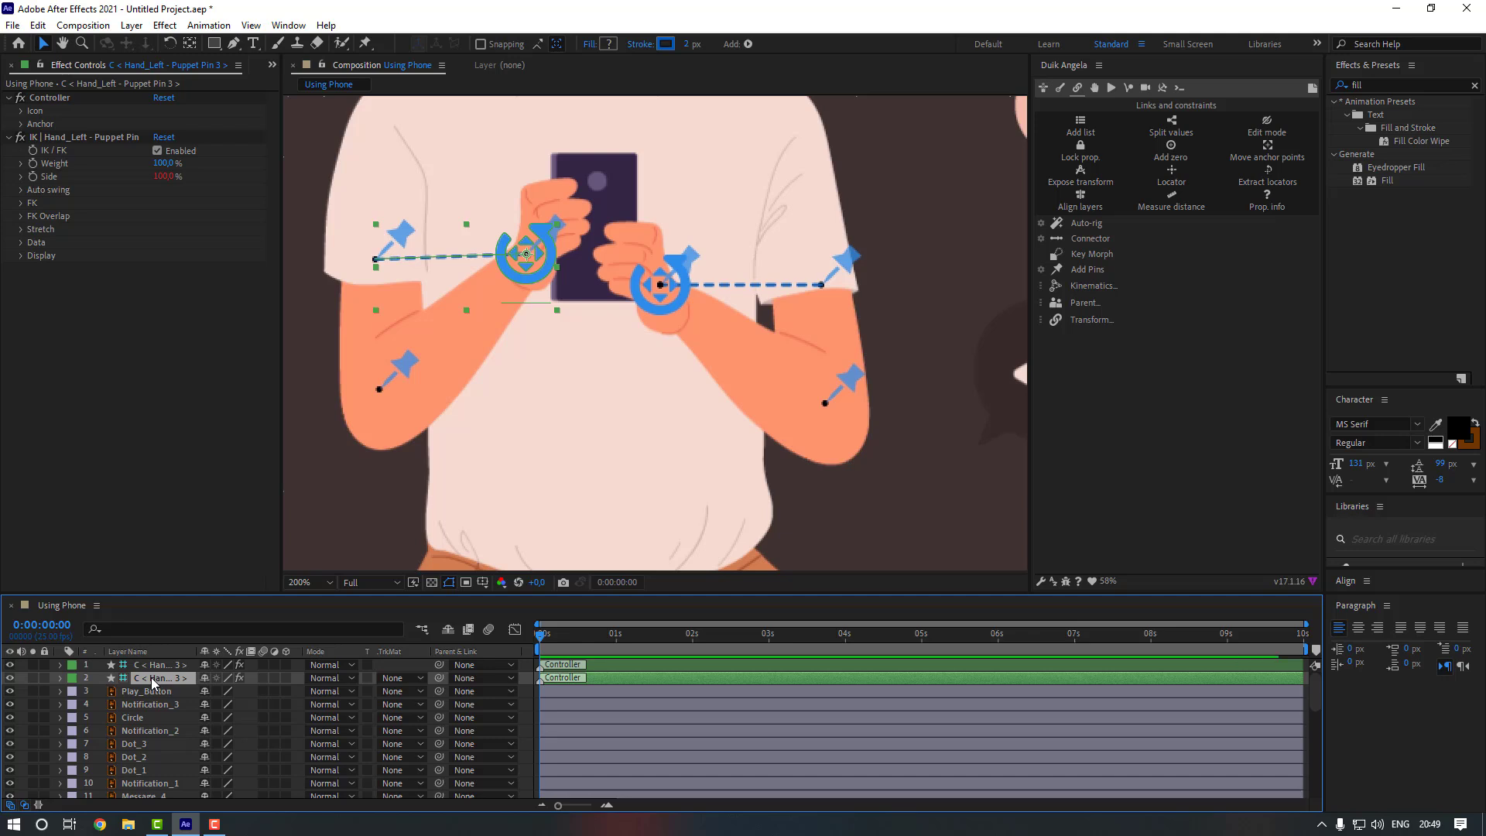
{"action": "type", "text": "Hand_Left"}
{"action": "key", "text": "Return"}
{"action": "left_click", "coordinate": [155, 666]}
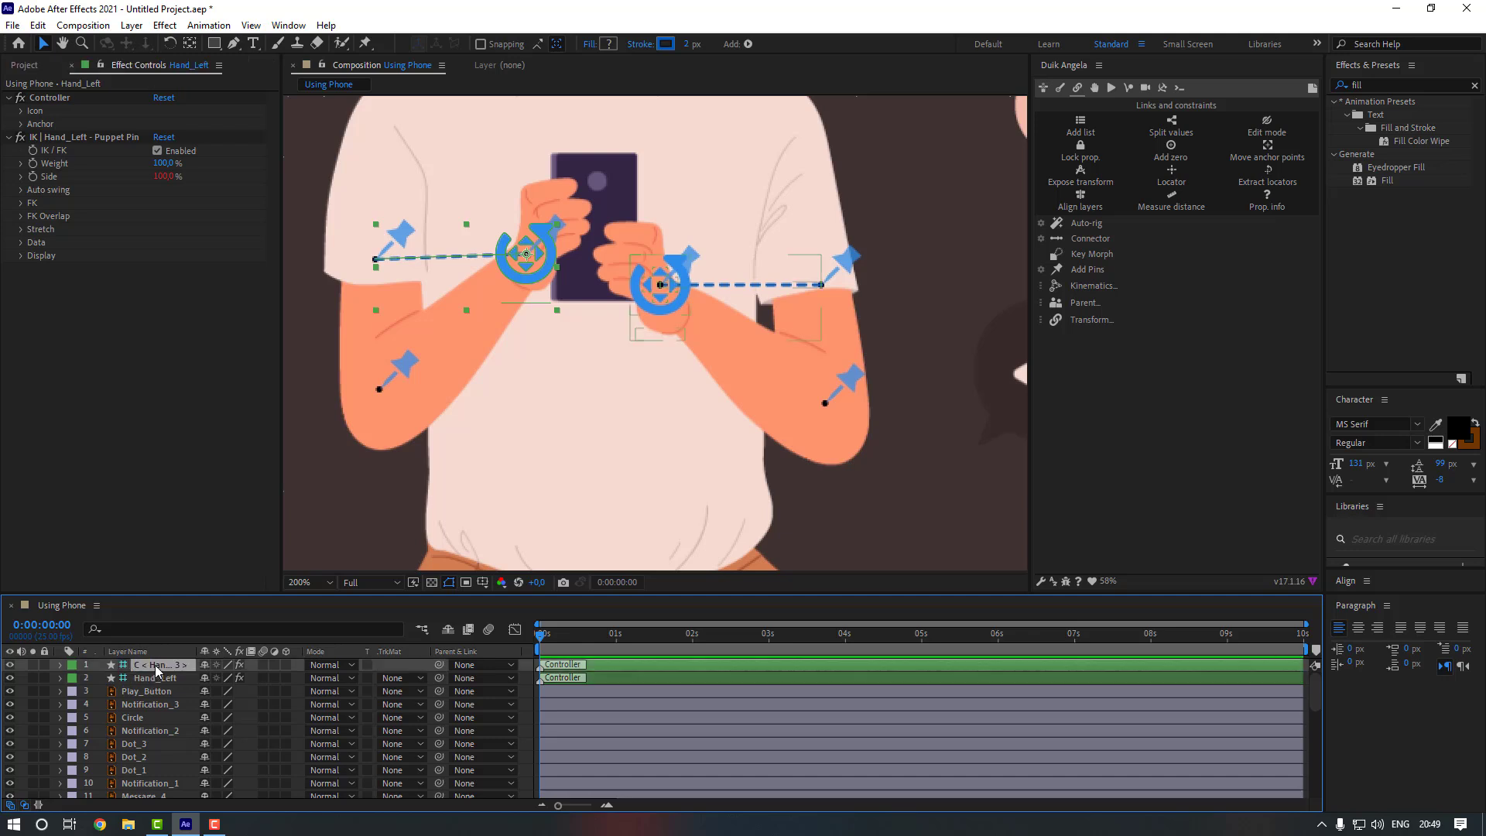
{"action": "key", "text": "Return"}
{"action": "type", "text": "Hand_Right"}
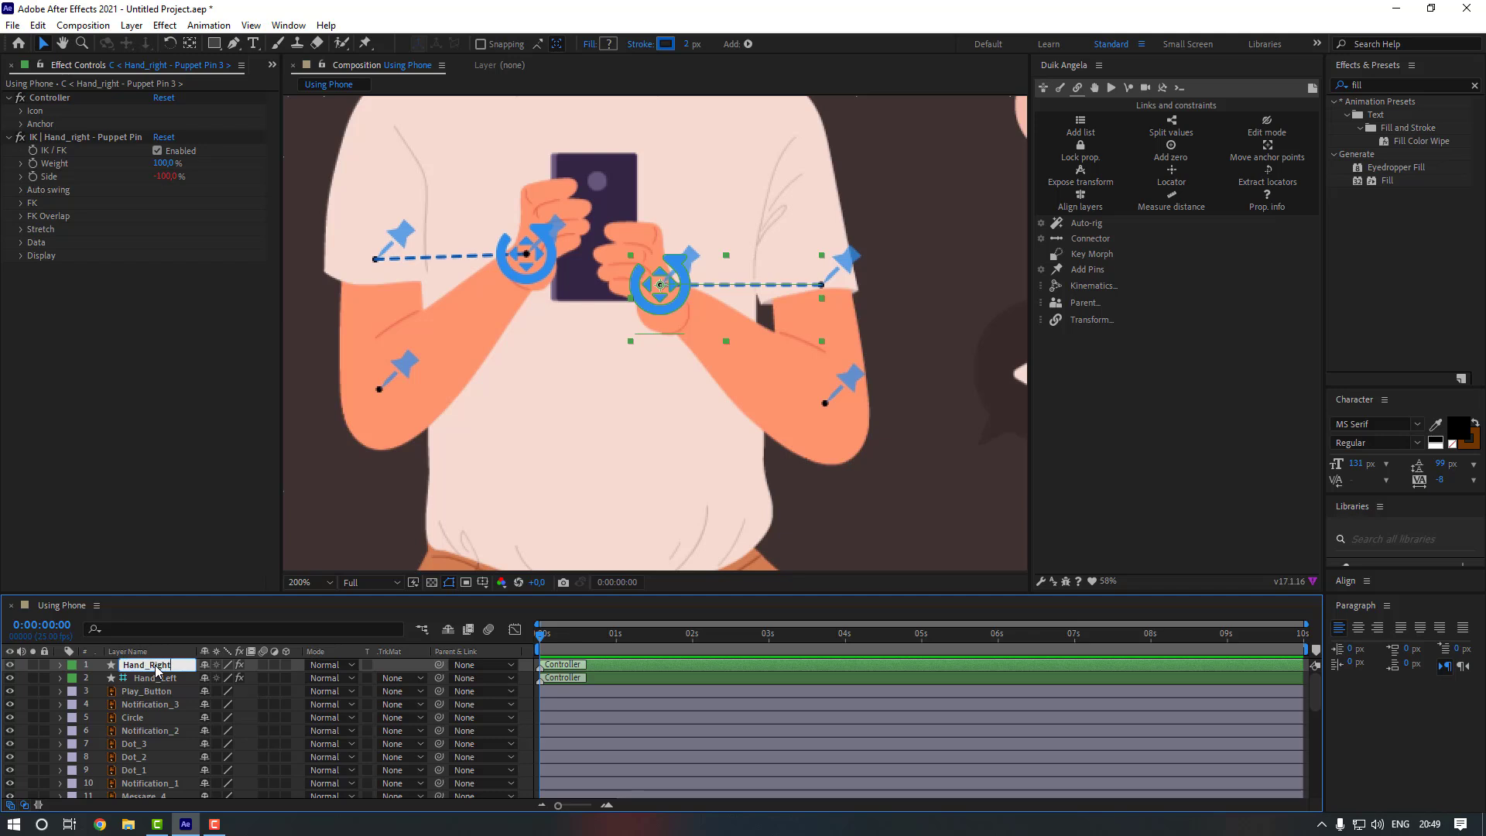
{"action": "key", "text": "Return"}
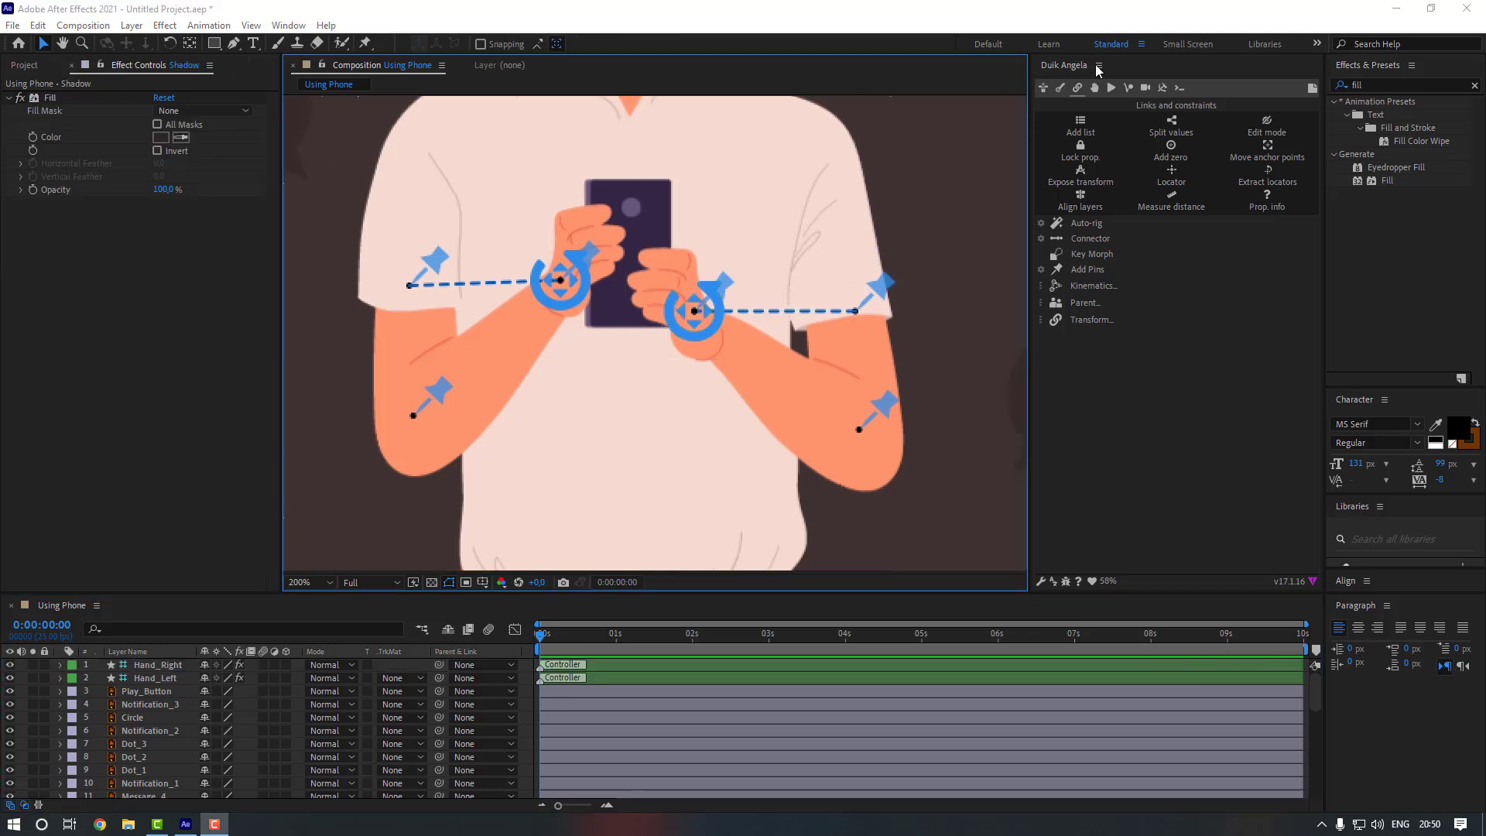
- Close the Duik Angela panel and show the whole composition
{"action": "left_click", "coordinate": [1098, 65]}
{"action": "left_click", "coordinate": [1125, 71]}
{"action": "left_click_drag", "start_coordinate": [1020, 189], "coordinate": [961, 229]}
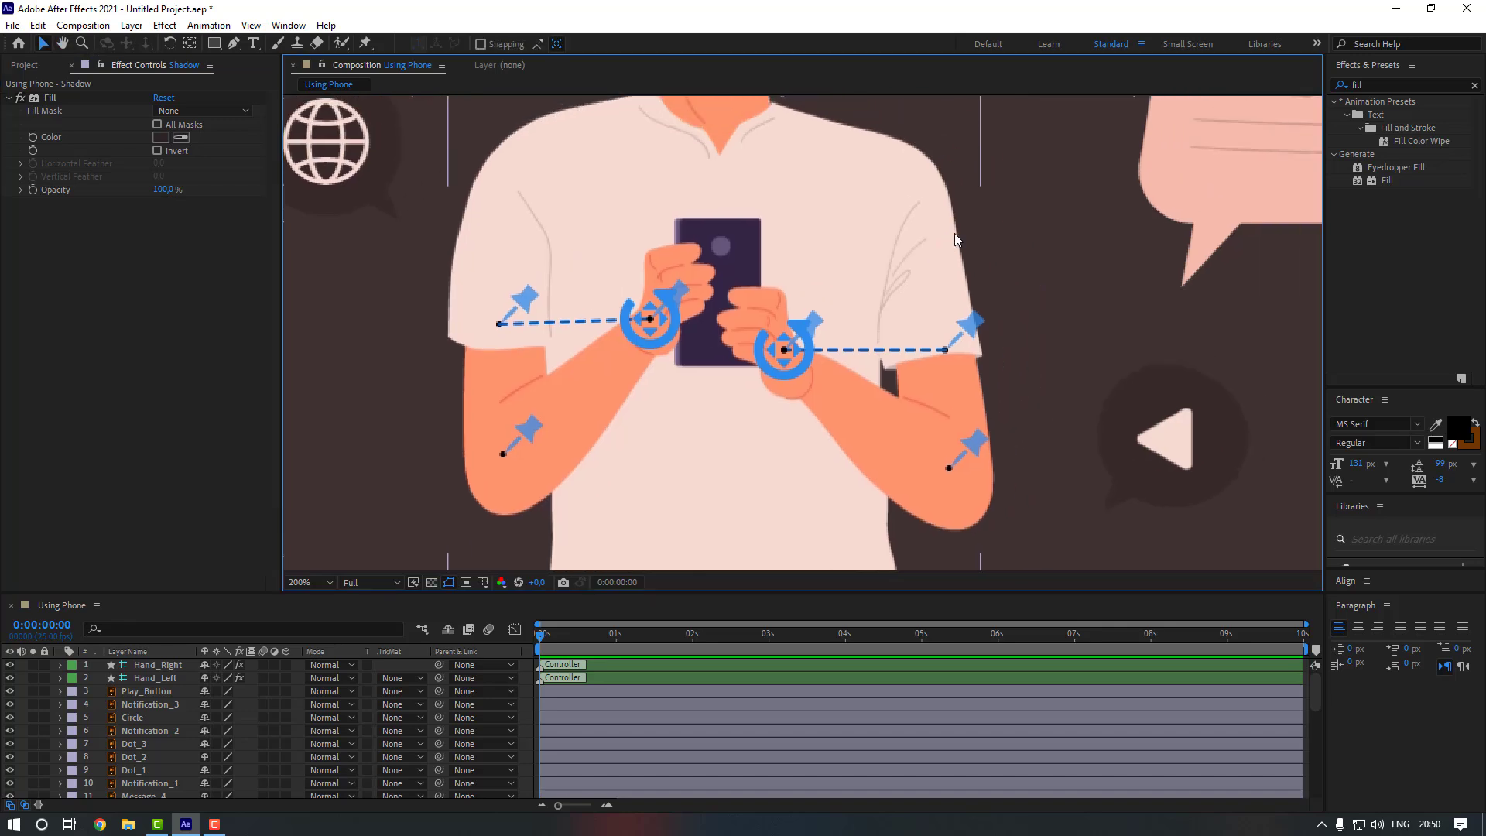
{"action": "scroll", "coordinate": [954, 234], "scroll_direction": "down", "scroll_amount": 2}
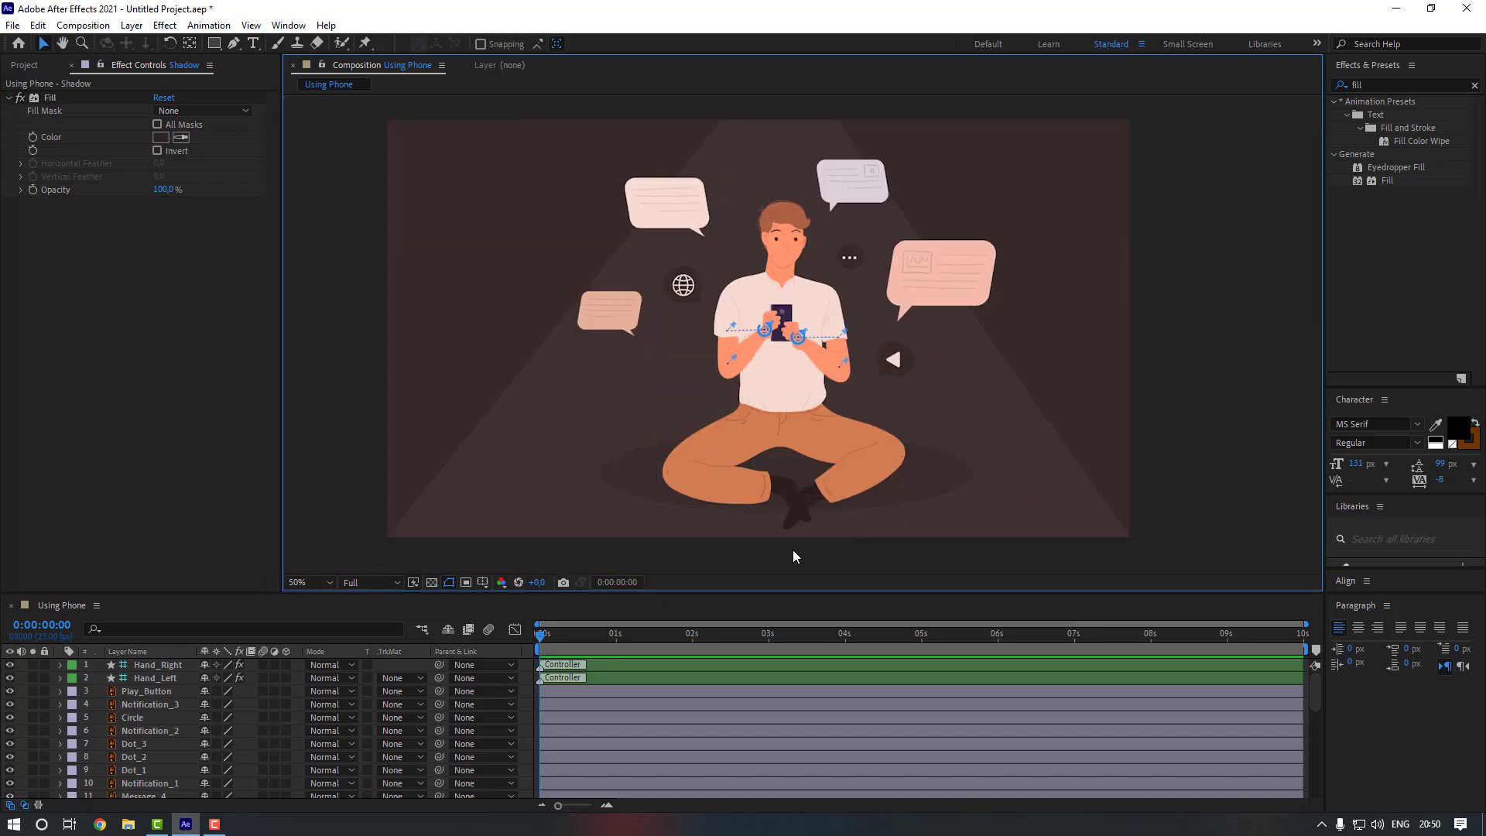
- Add a null object to the composition and set its scale to 71%
{"action": "right_click", "coordinate": [1202, 345]}
{"action": "mouse_move", "coordinate": [1219, 353]}
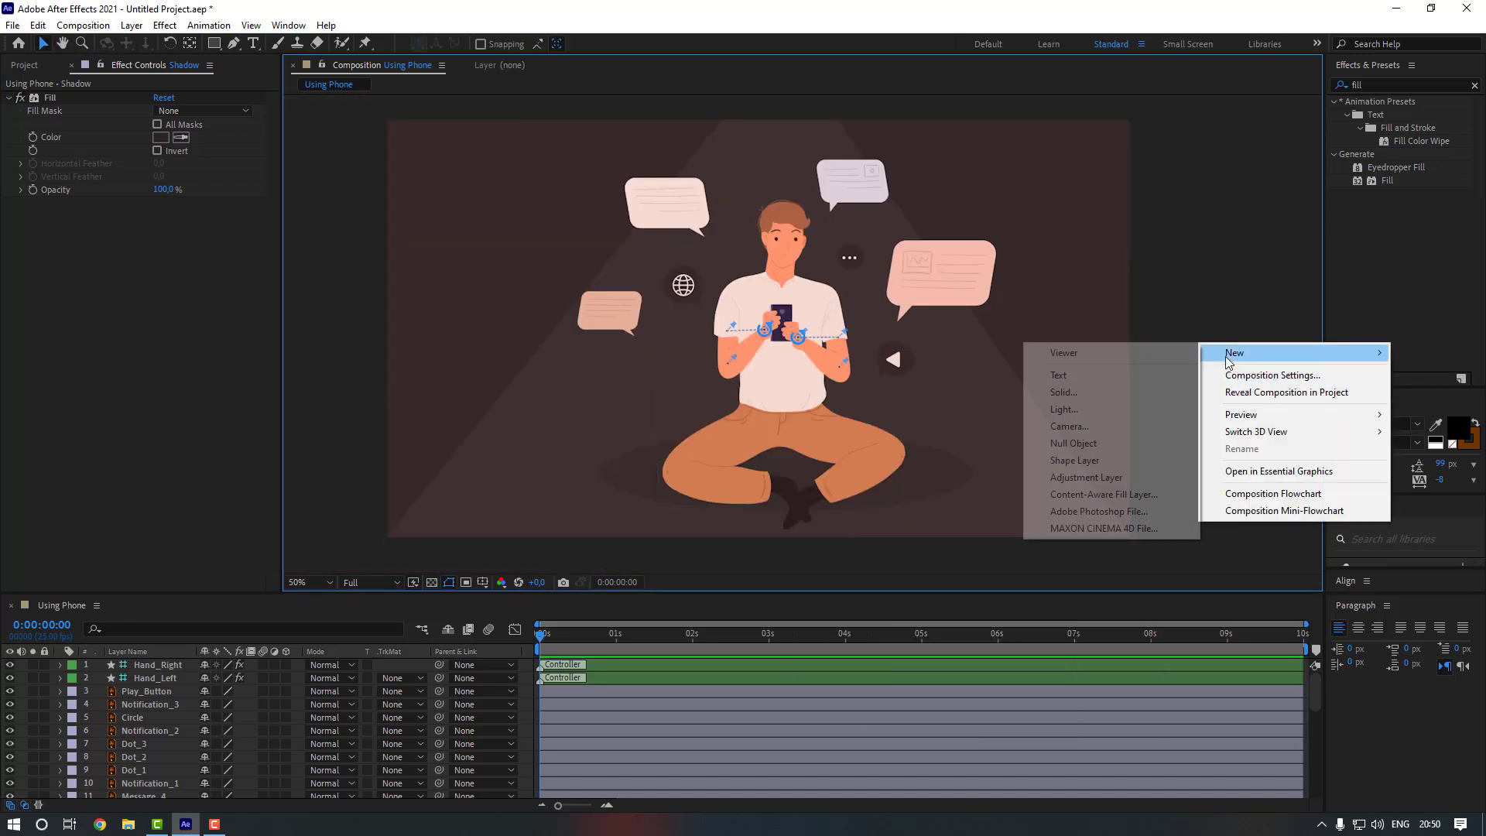
{"action": "left_click", "coordinate": [1073, 443]}
{"action": "scroll", "coordinate": [833, 331], "scroll_direction": "up", "scroll_amount": 2}
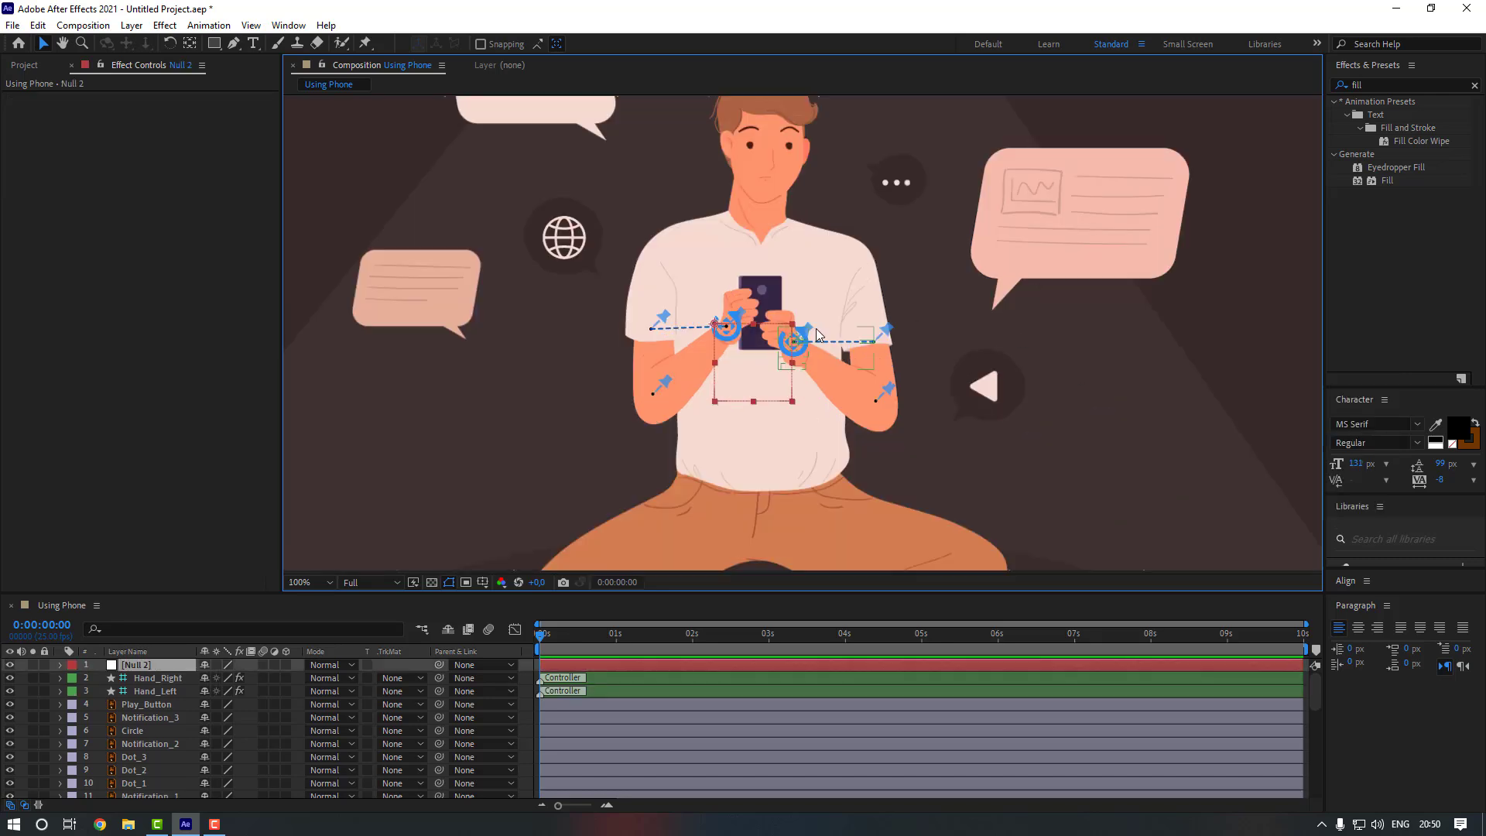
{"action": "left_click_drag", "start_coordinate": [827, 303], "coordinate": [818, 324]}
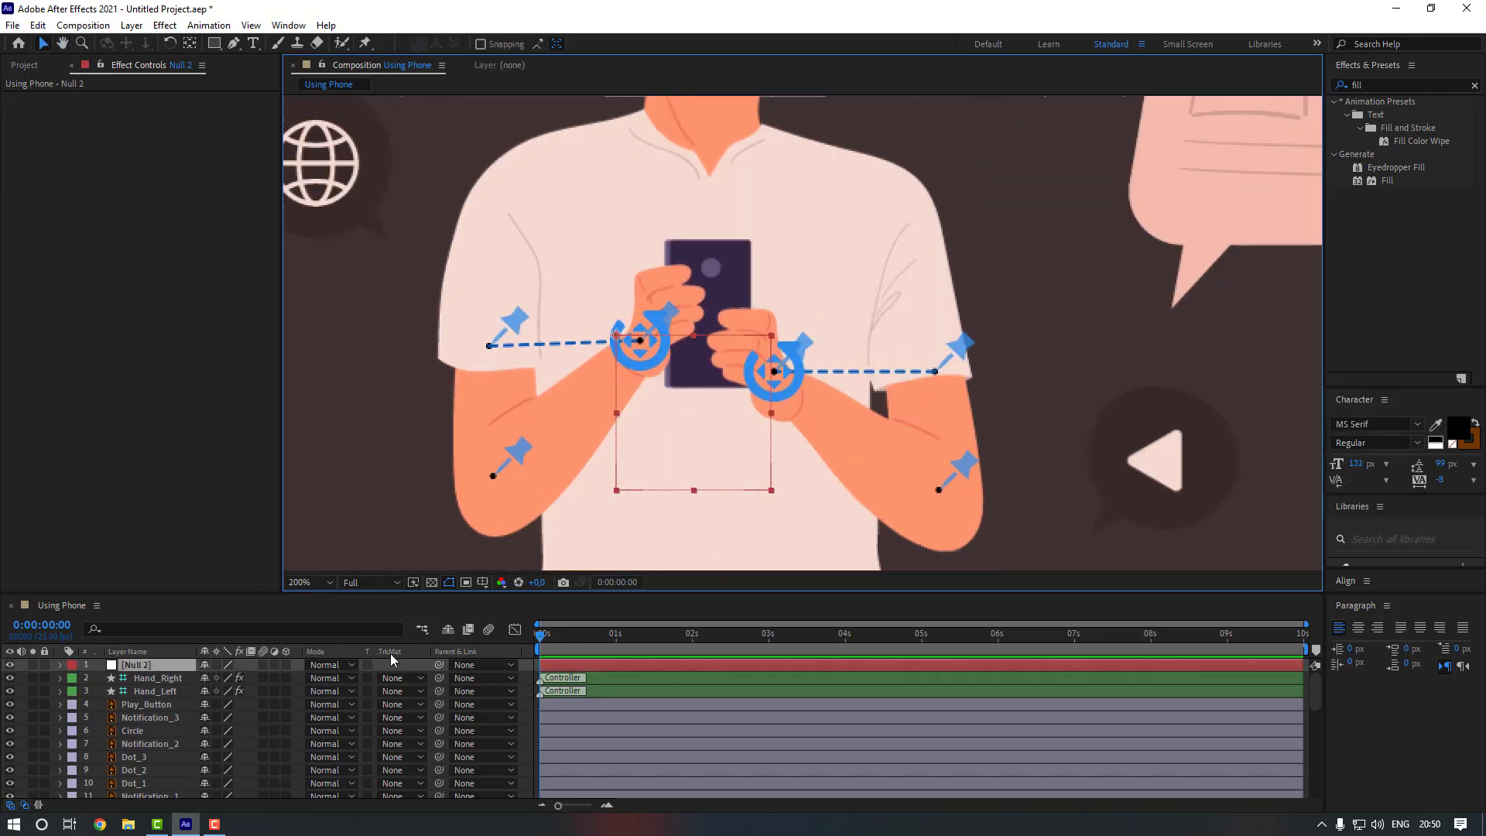
{"action": "left_click", "coordinate": [166, 667]}
{"action": "key", "text": "s"}
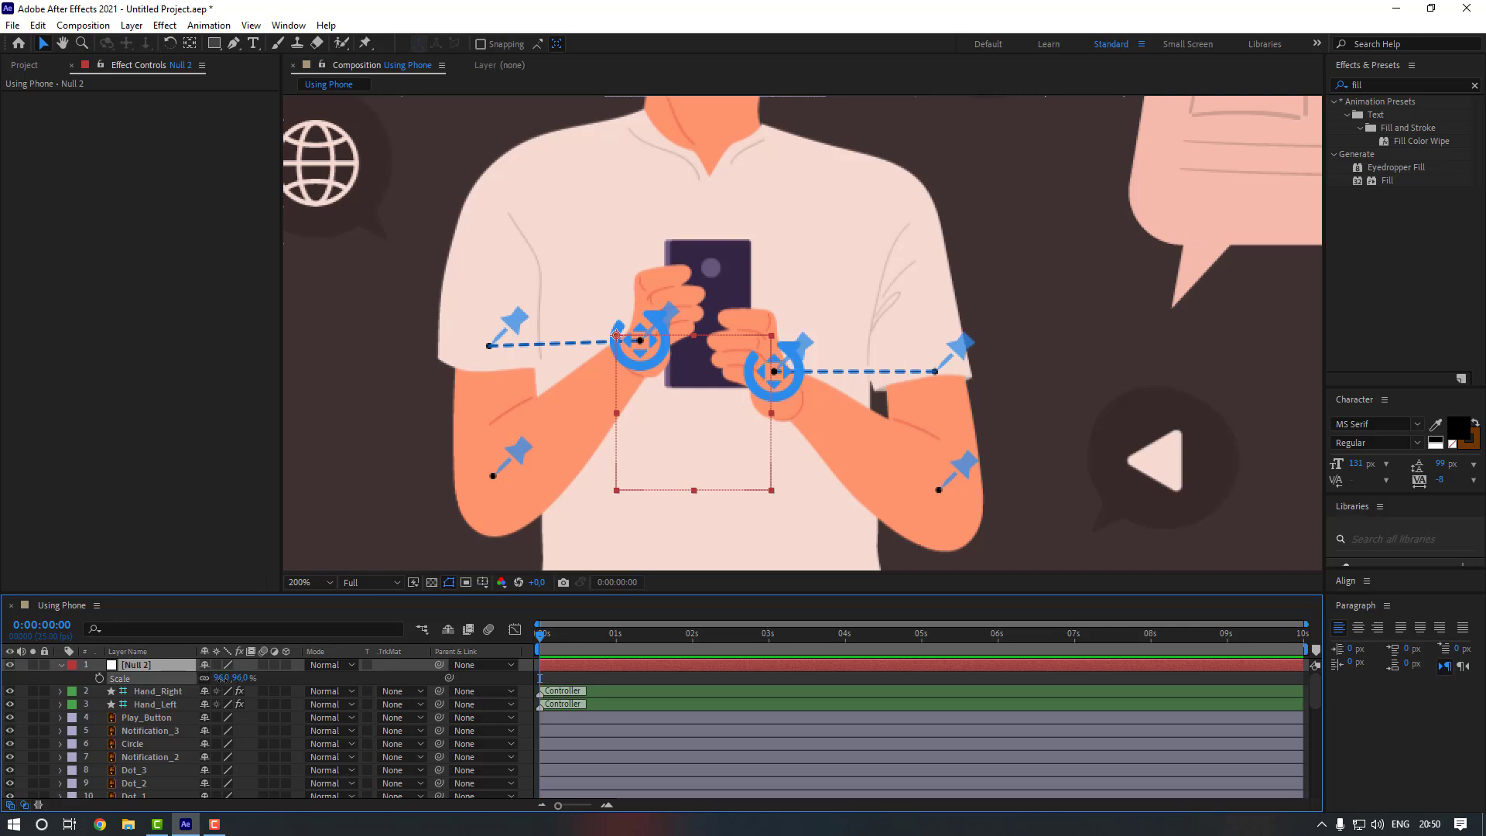
{"action": "left_click_drag", "start_coordinate": [232, 678], "coordinate": [209, 679]}
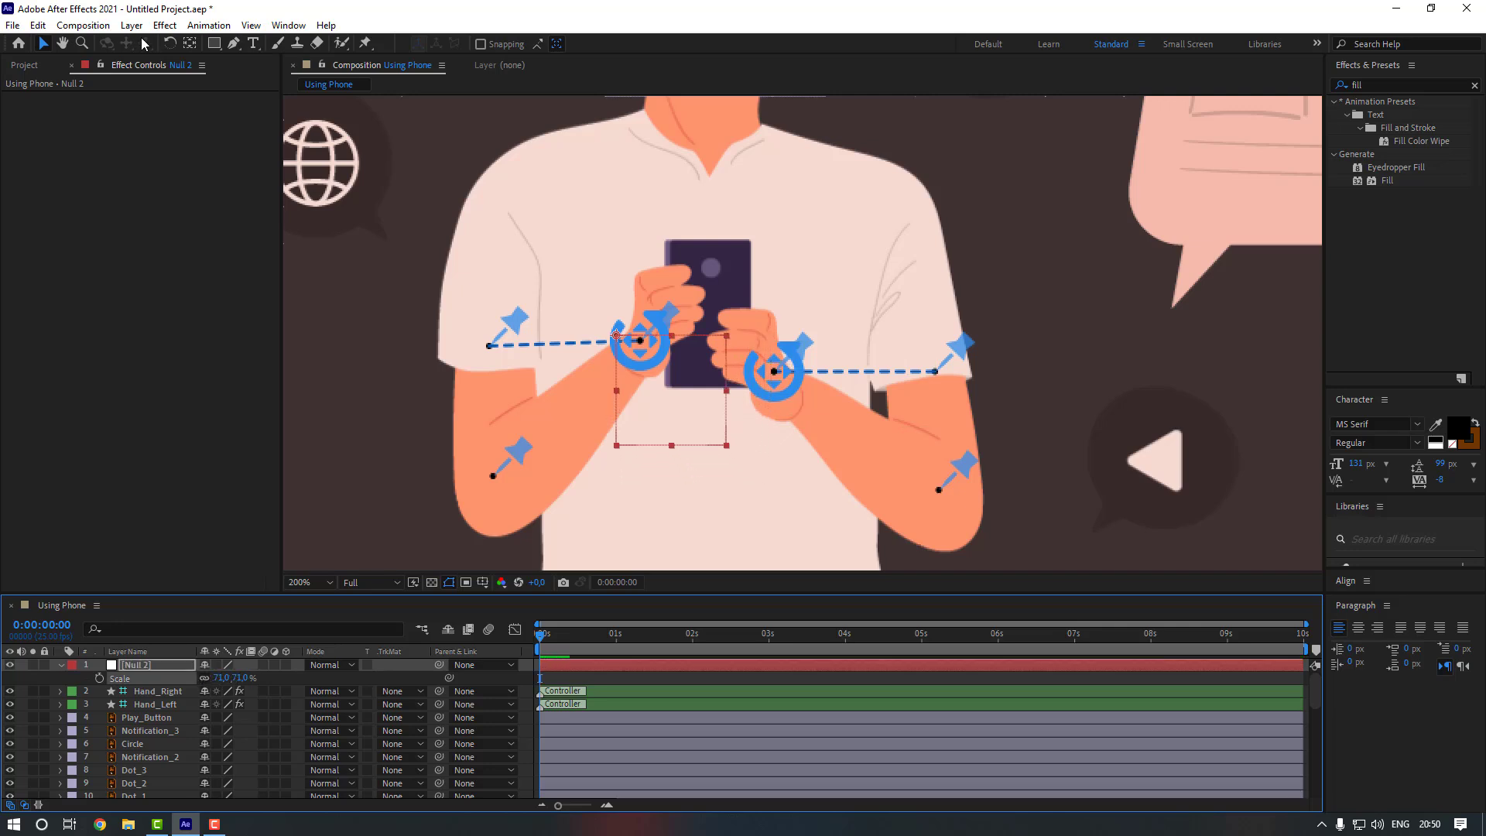
- Center the null's anchor point and move the null over the phone between both hands
{"action": "left_click", "coordinate": [190, 45]}
{"action": "key", "text": "v"}
{"action": "left_click_drag", "start_coordinate": [683, 414], "coordinate": [721, 369]}
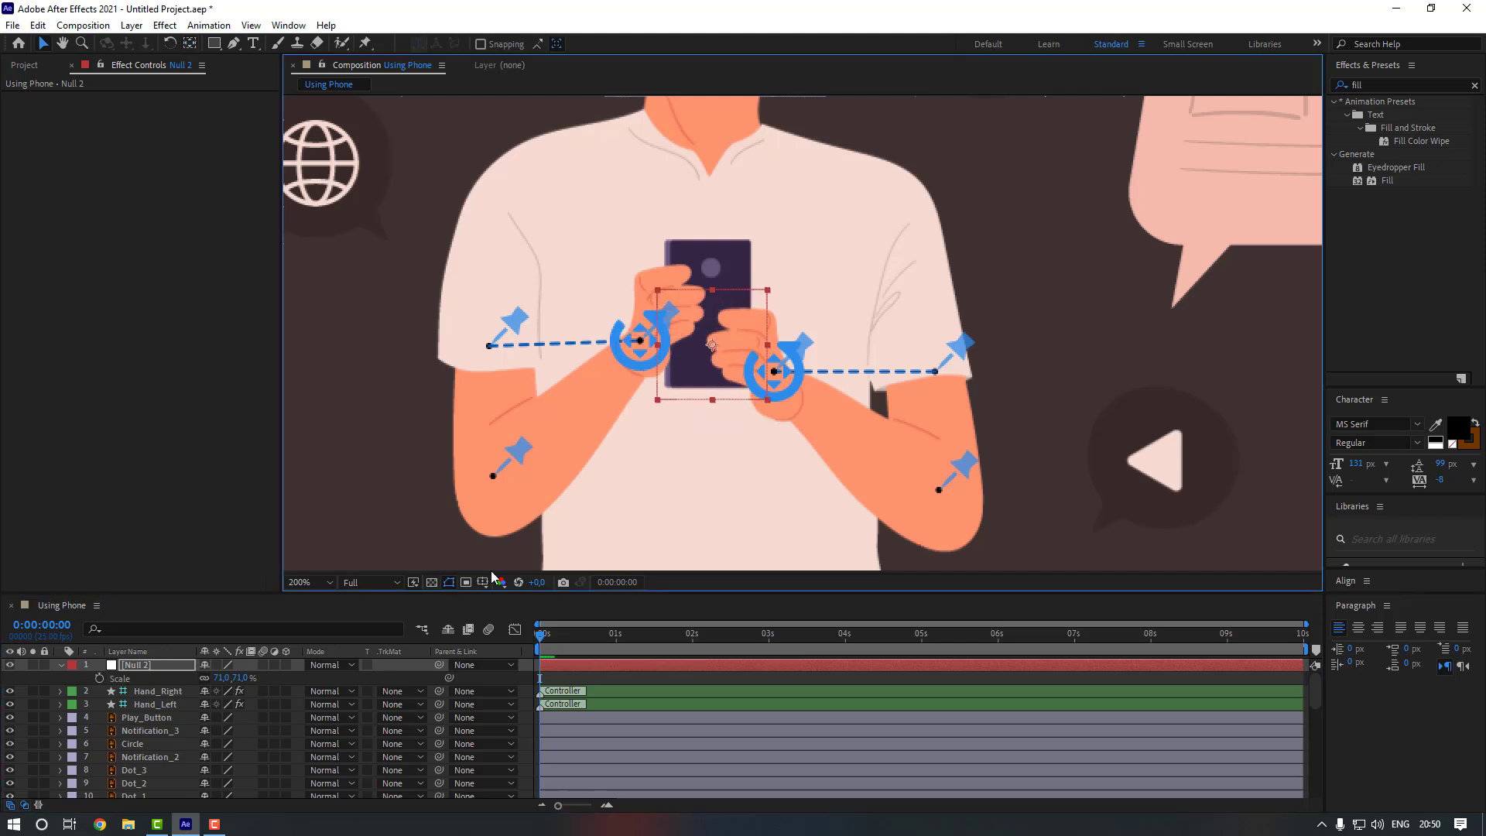
{"action": "left_click", "coordinate": [58, 665]}
- Parent the Hand_Right and Hand_Left controllers and the Phone layer to Null 2
{"action": "left_click", "coordinate": [169, 679]}
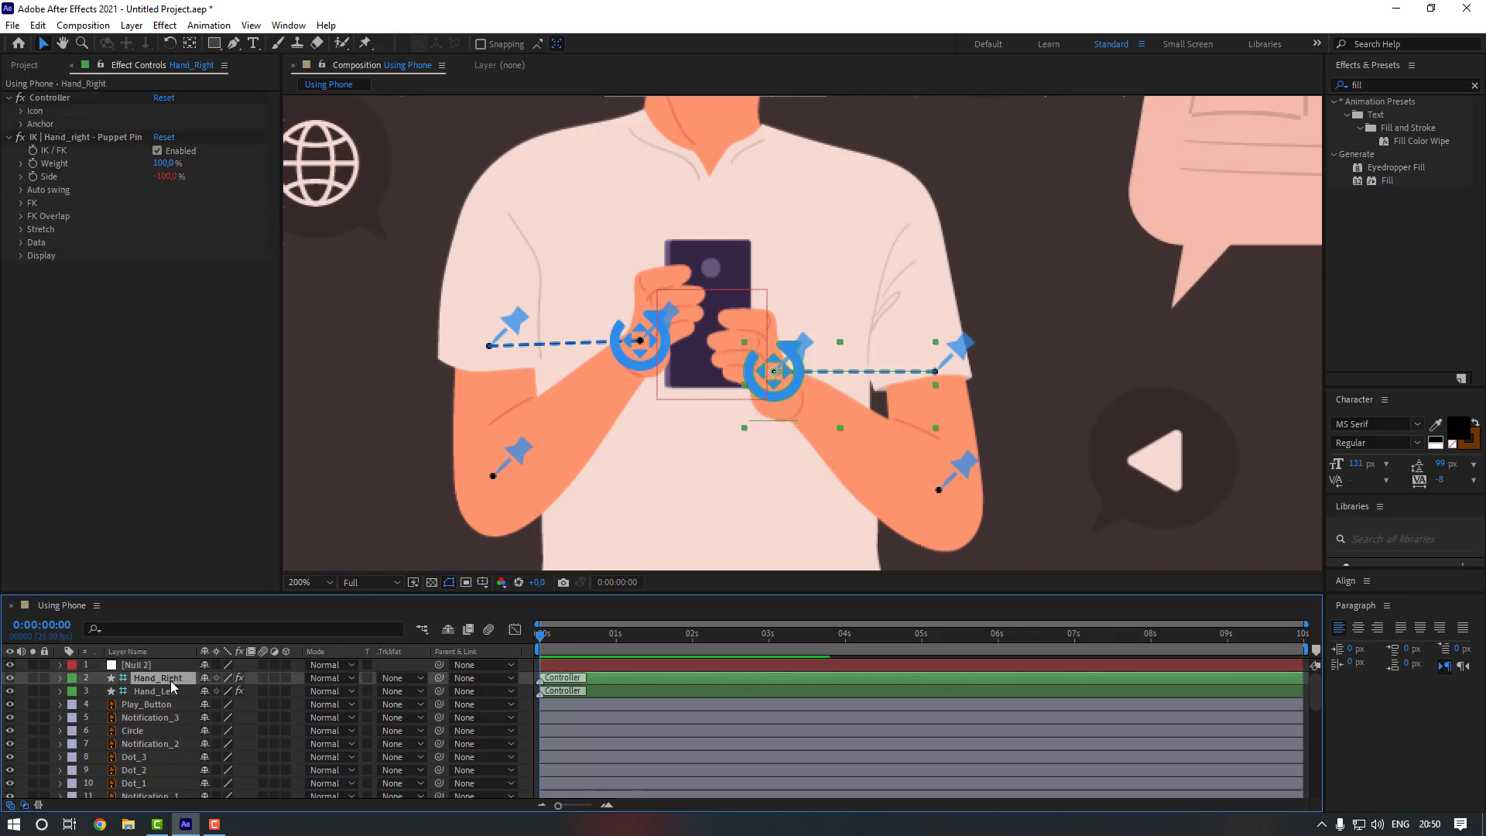
{"action": "left_click", "coordinate": [165, 690], "text": "shift"}
{"action": "left_click_drag", "start_coordinate": [439, 693], "coordinate": [136, 666]}
{"action": "scroll", "coordinate": [167, 743], "scroll_direction": "down", "scroll_amount": 6}
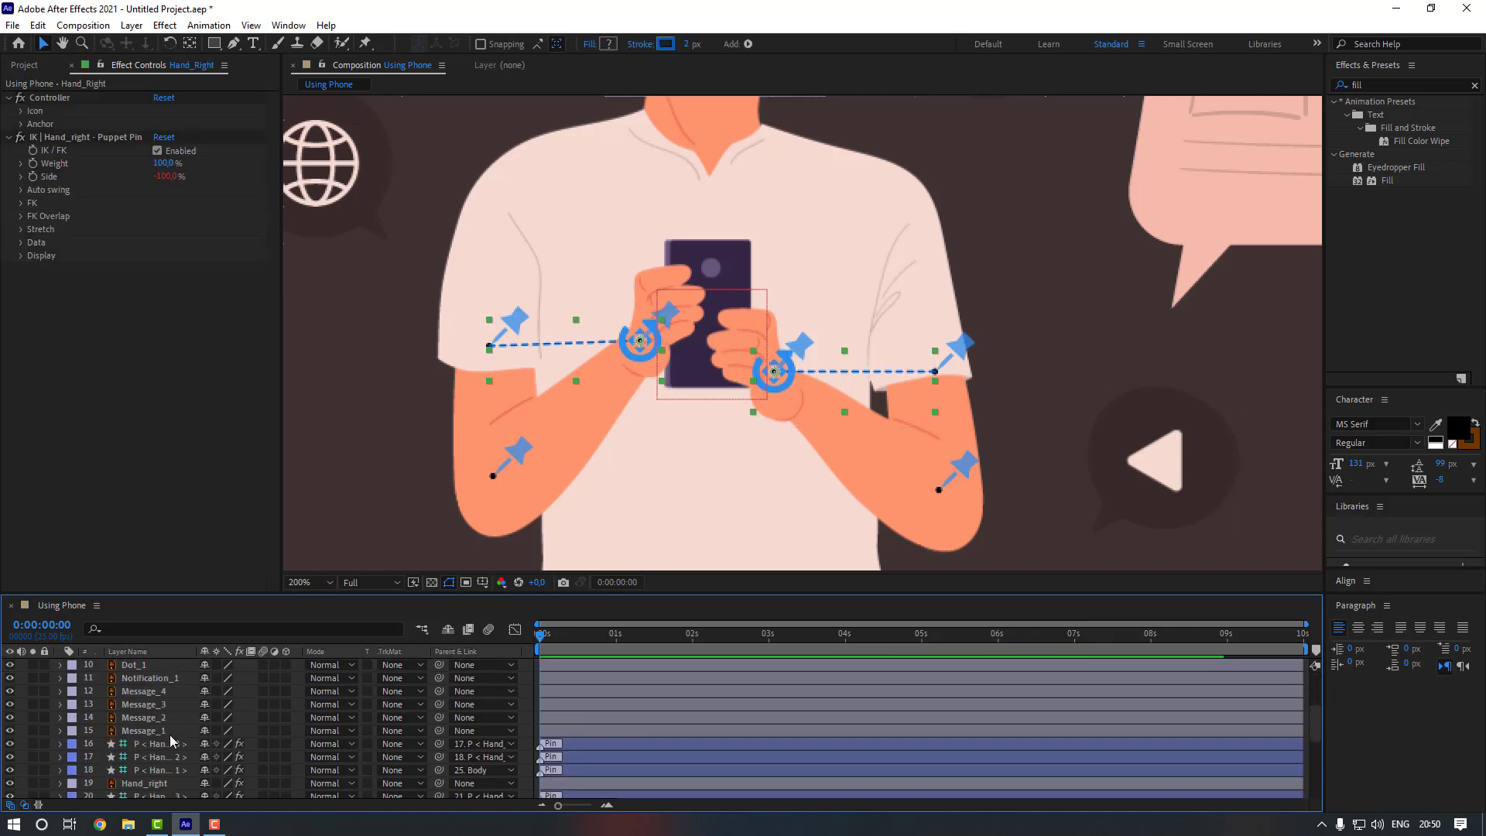
{"action": "left_click", "coordinate": [155, 731]}
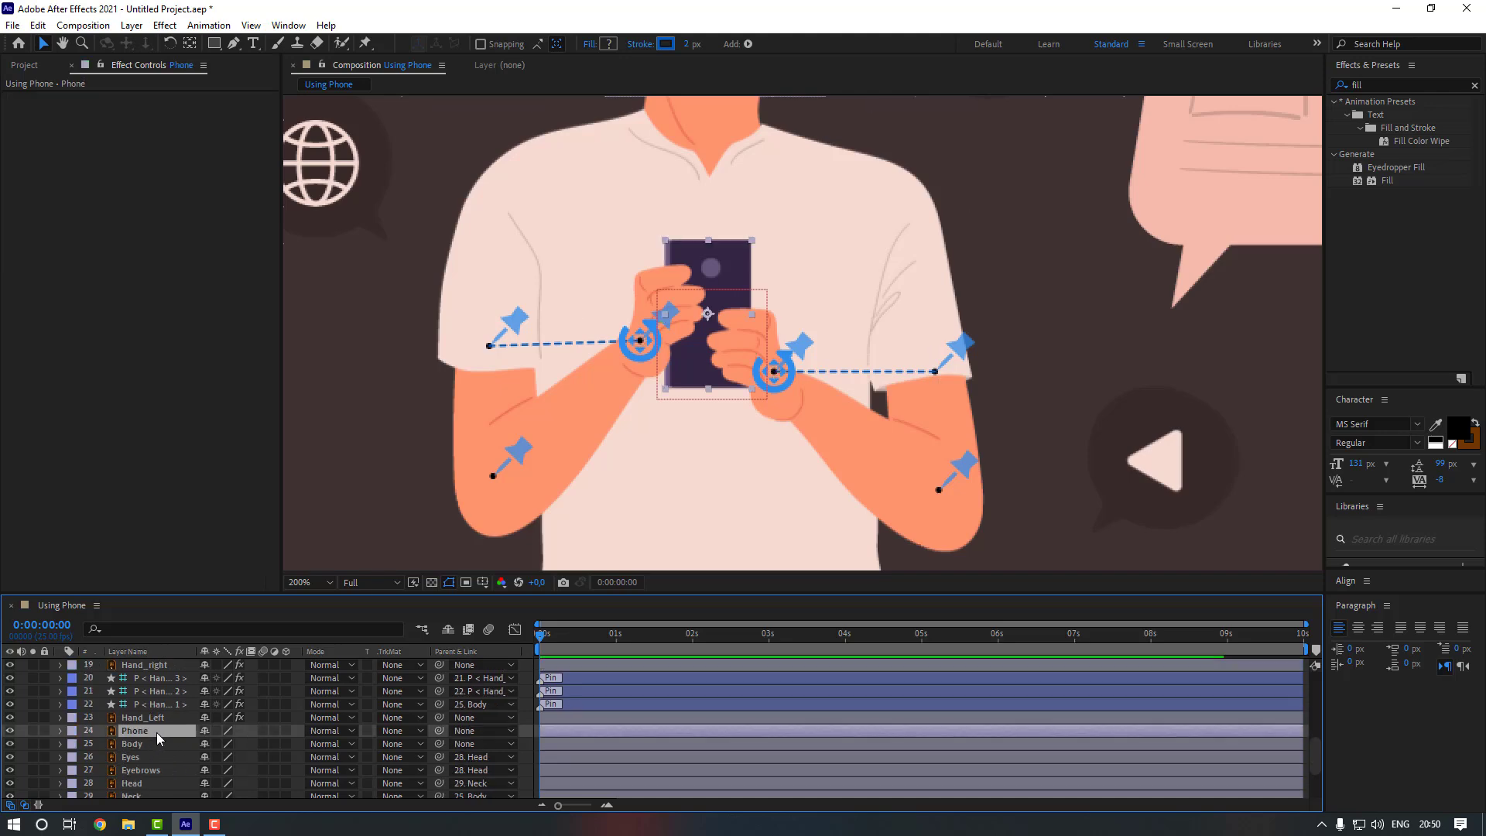
{"action": "left_click", "coordinate": [481, 731]}
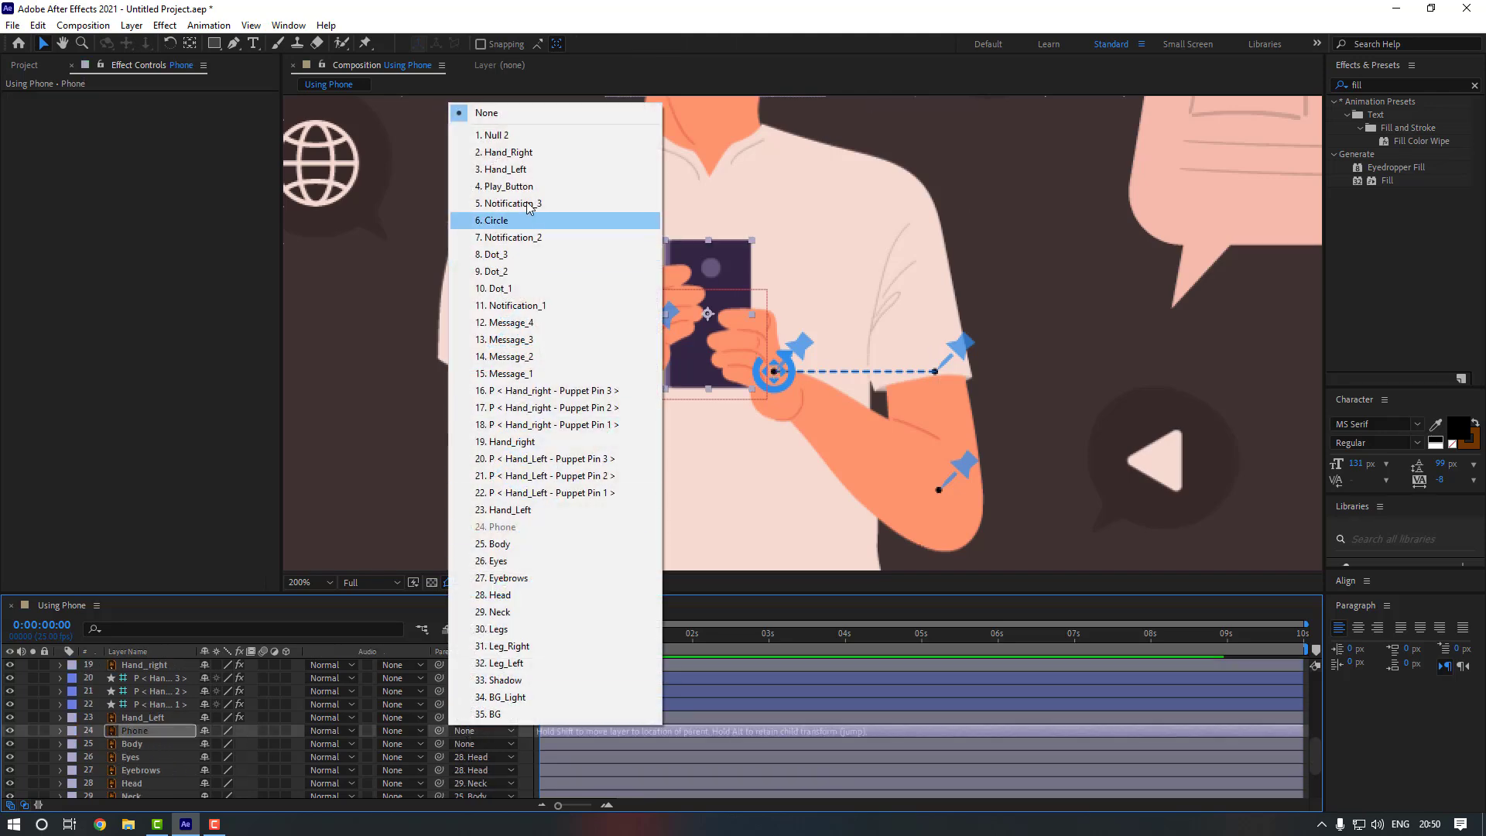
{"action": "left_click", "coordinate": [496, 135]}
- Test the rig by temporarily moving Null 2 together with its parented hands and phone
{"action": "scroll", "coordinate": [162, 750], "scroll_direction": "up", "scroll_amount": 6}
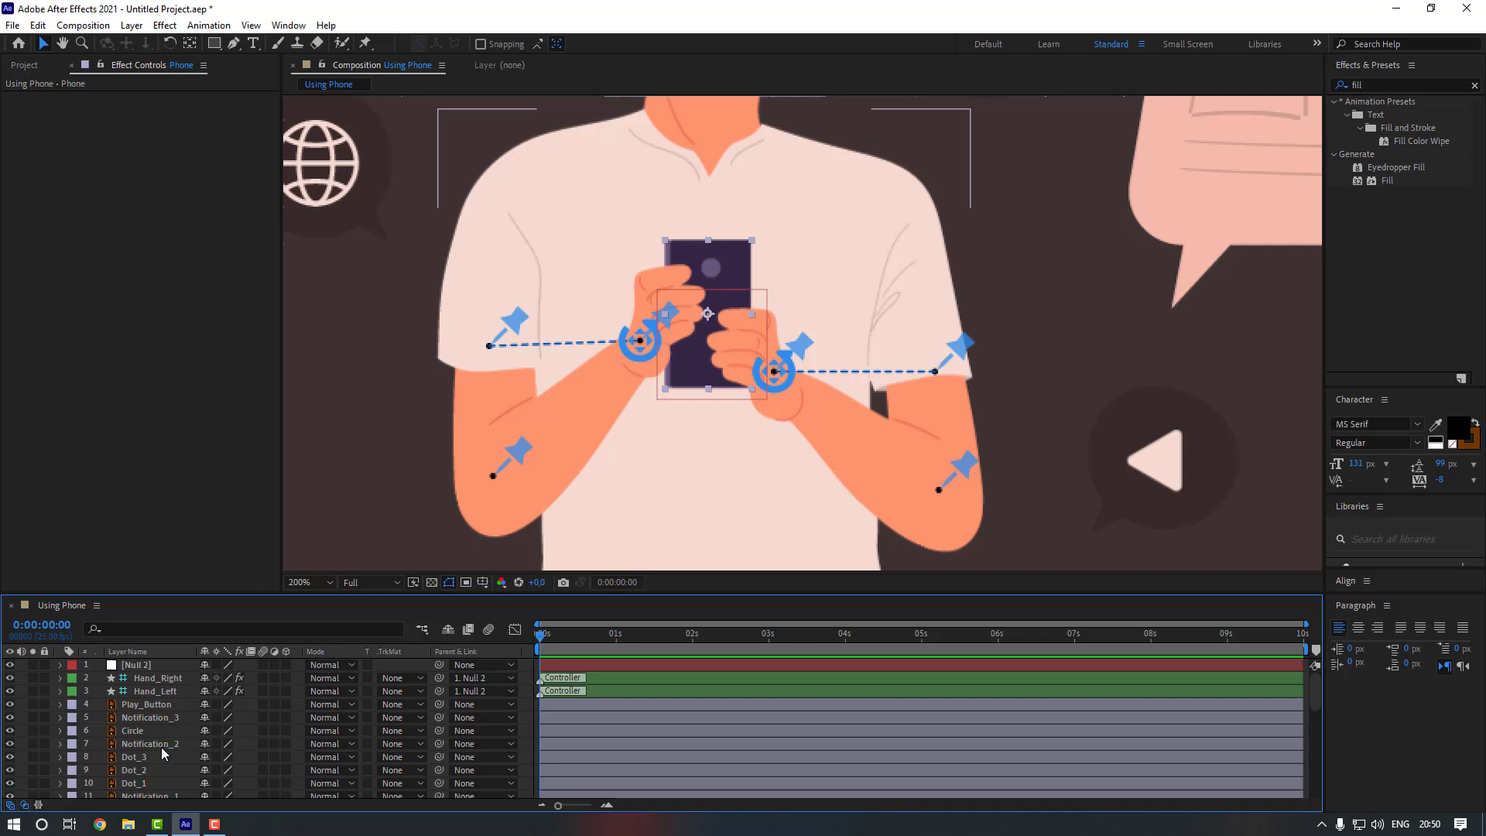
{"action": "left_click", "coordinate": [159, 665]}
{"action": "left_click_drag", "start_coordinate": [704, 373], "coordinate": [668, 399]}
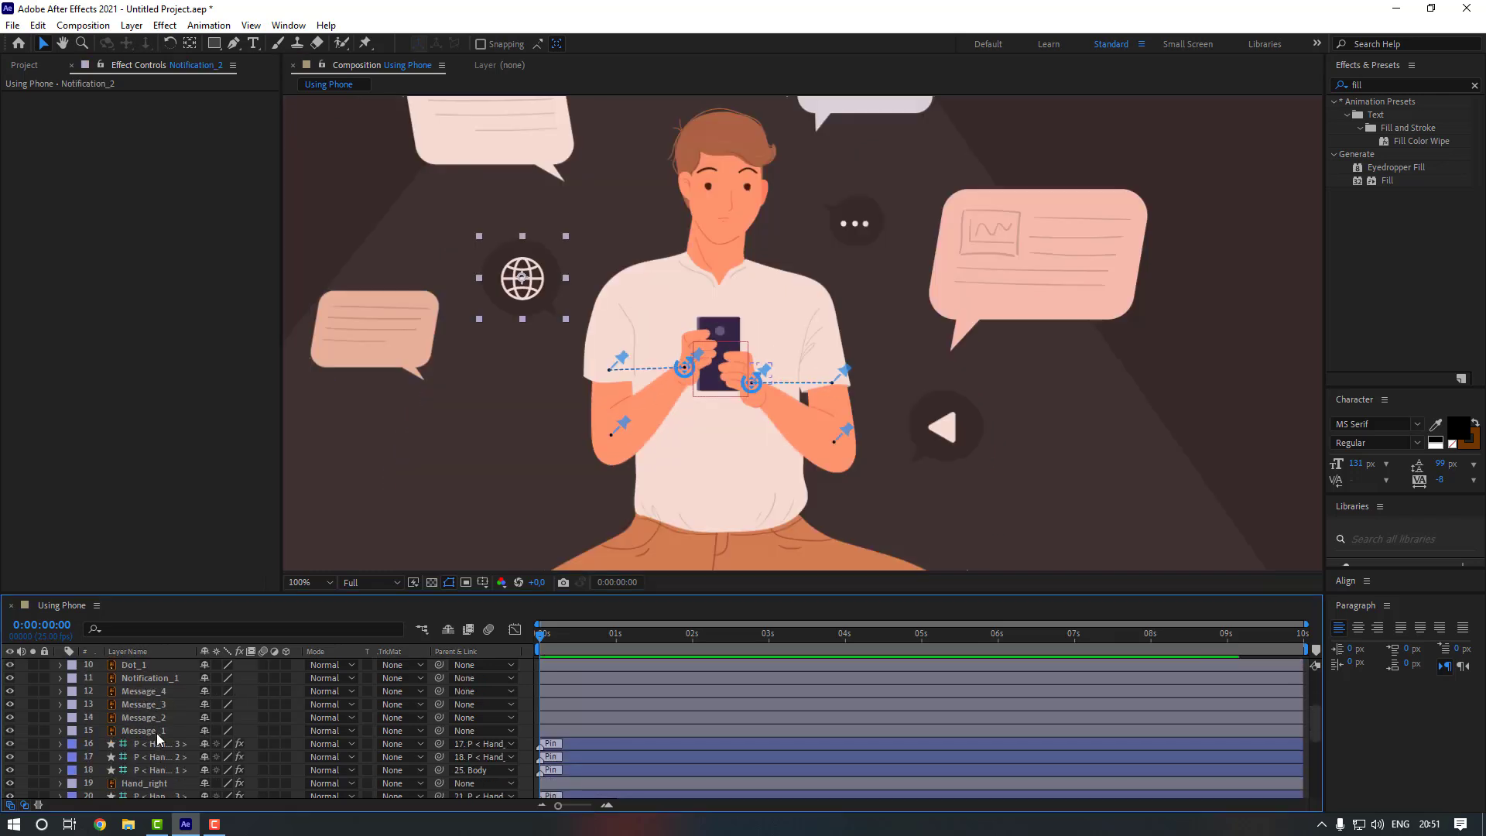
- Isolate the Message_1 layer, move its anchor point to the tip of the bubble's tail, and restore all layers
{"action": "left_click", "coordinate": [157, 731]}
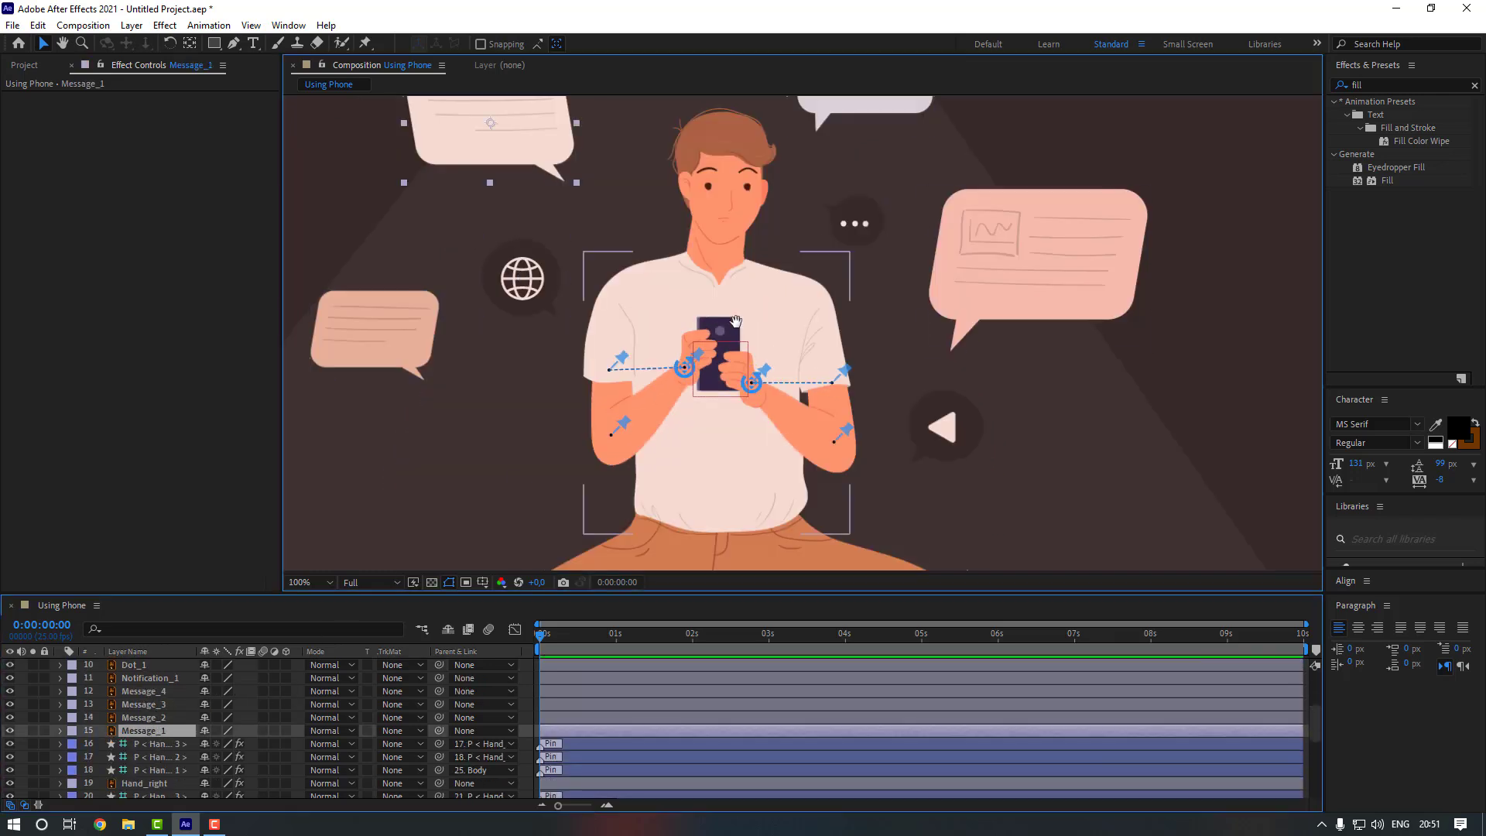
{"action": "left_click", "coordinate": [34, 730]}
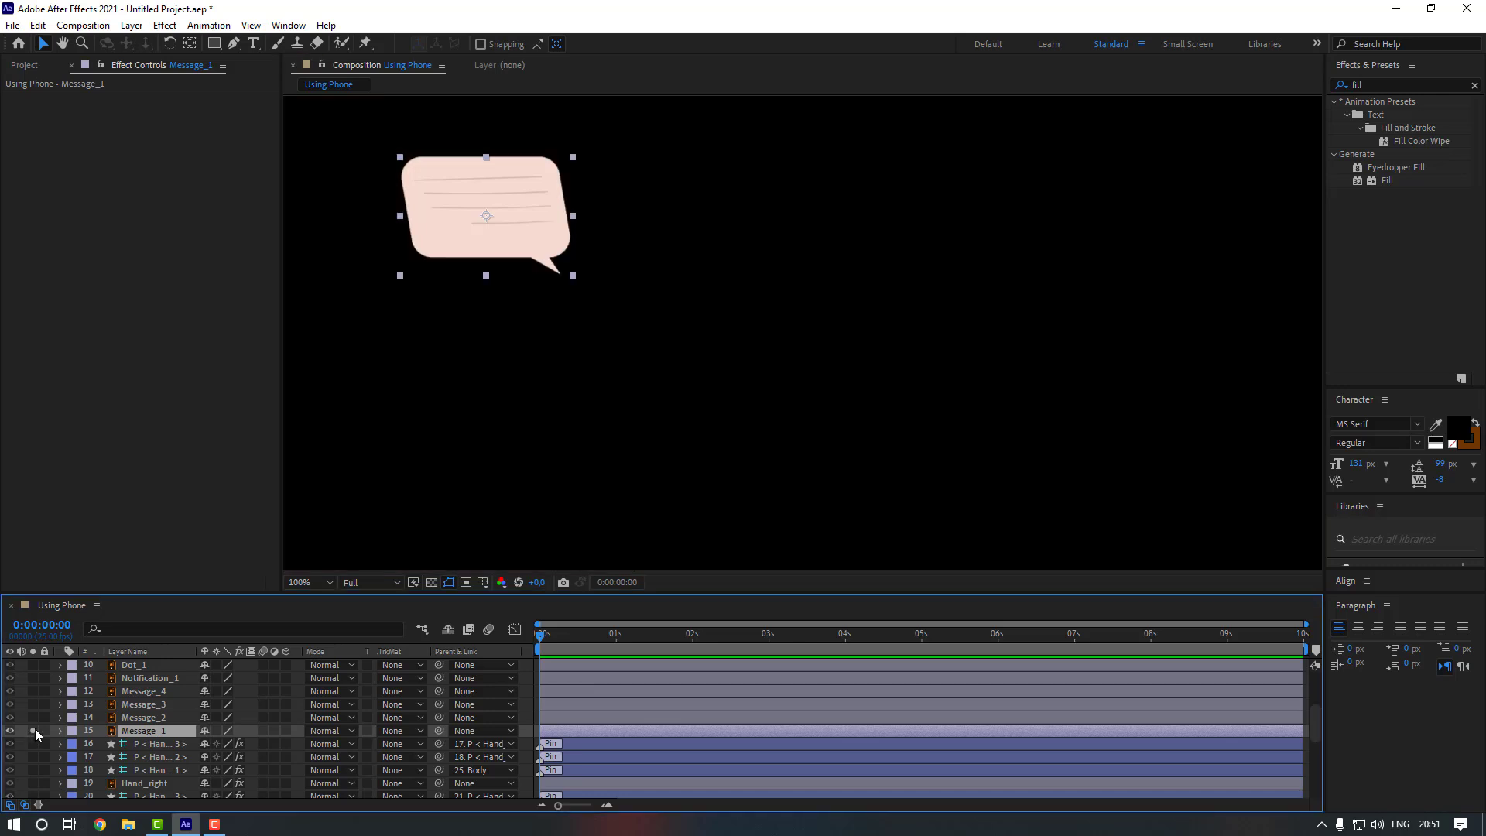
{"action": "left_click", "coordinate": [193, 44]}
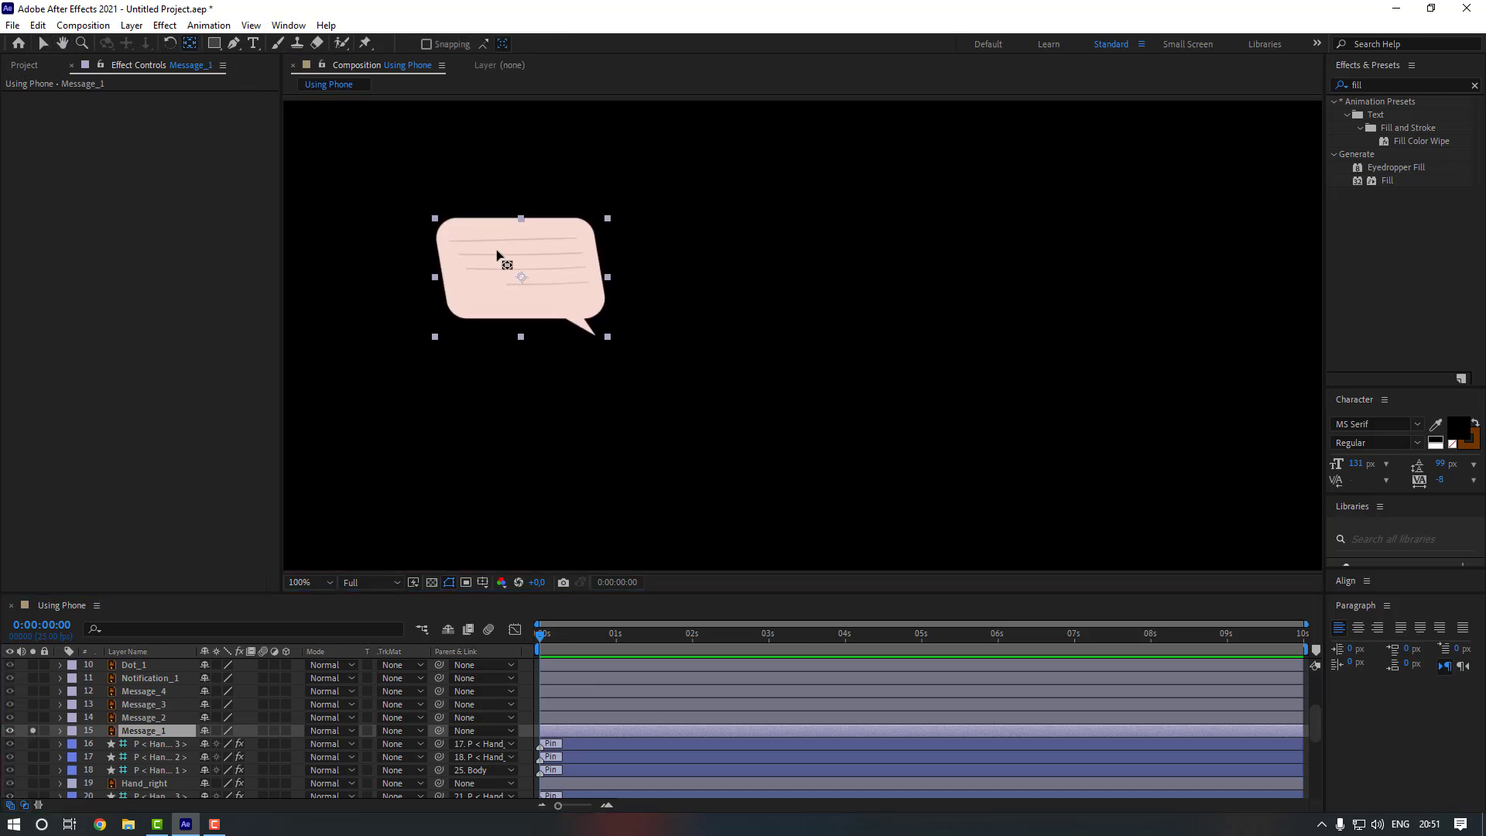
{"action": "left_click_drag", "start_coordinate": [520, 276], "coordinate": [590, 332]}
{"action": "left_click", "coordinate": [33, 731]}
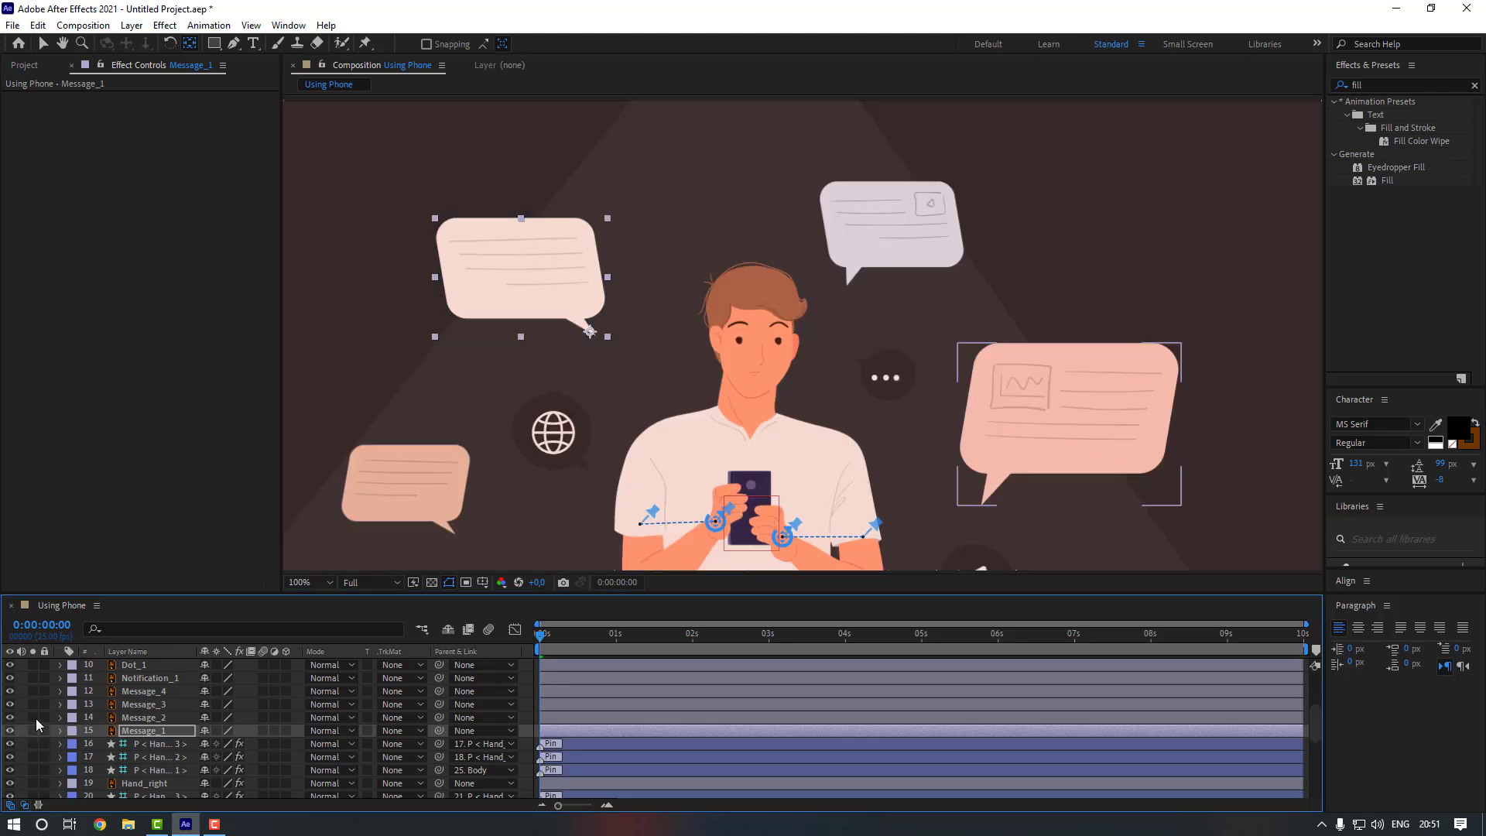
- Move the anchor points of Message_2 and Message_3 to the tips of their tails, isolating each layer while editing
{"action": "left_click", "coordinate": [32, 718]}
{"action": "left_click_drag", "start_coordinate": [1037, 426], "coordinate": [903, 490]}
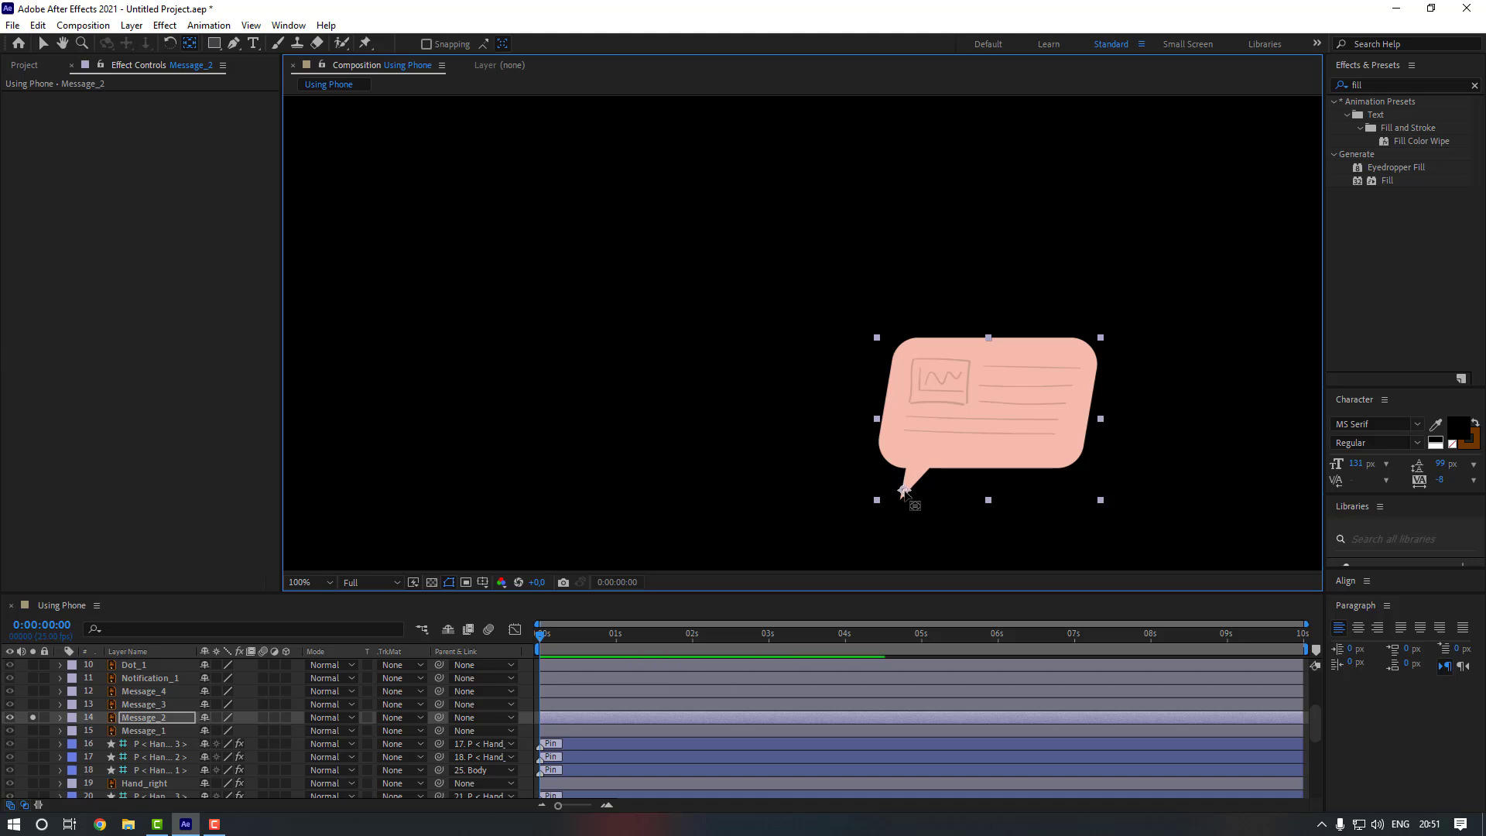
{"action": "left_click", "coordinate": [32, 717]}
{"action": "left_click", "coordinate": [33, 704]}
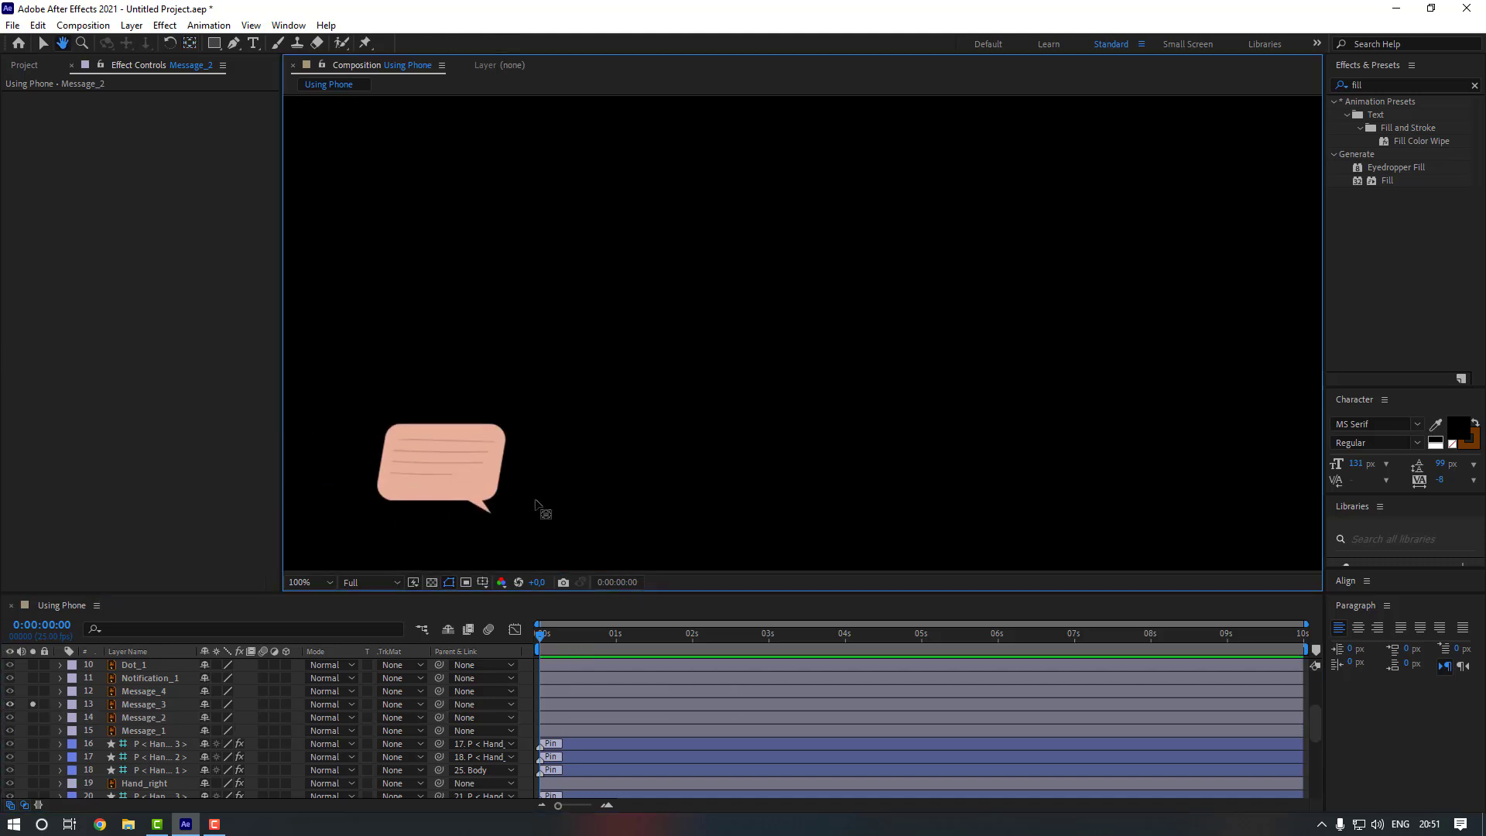
{"action": "left_click", "coordinate": [441, 475]}
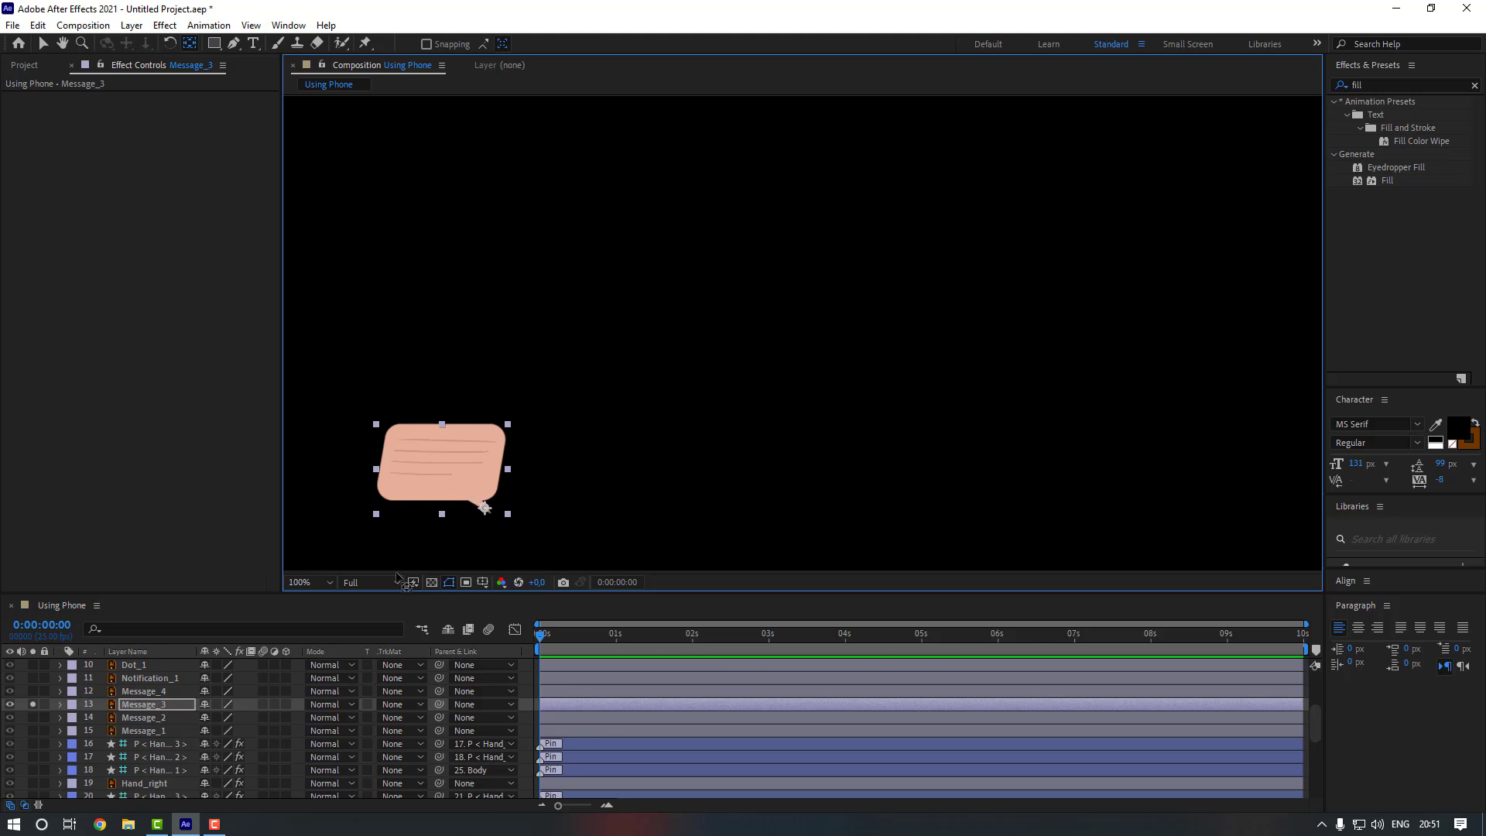
{"action": "left_click", "coordinate": [33, 704]}
- Isolate Message_4, move its anchor point onto the bubble's tail, and end the isolation
{"action": "left_click", "coordinate": [32, 690]}
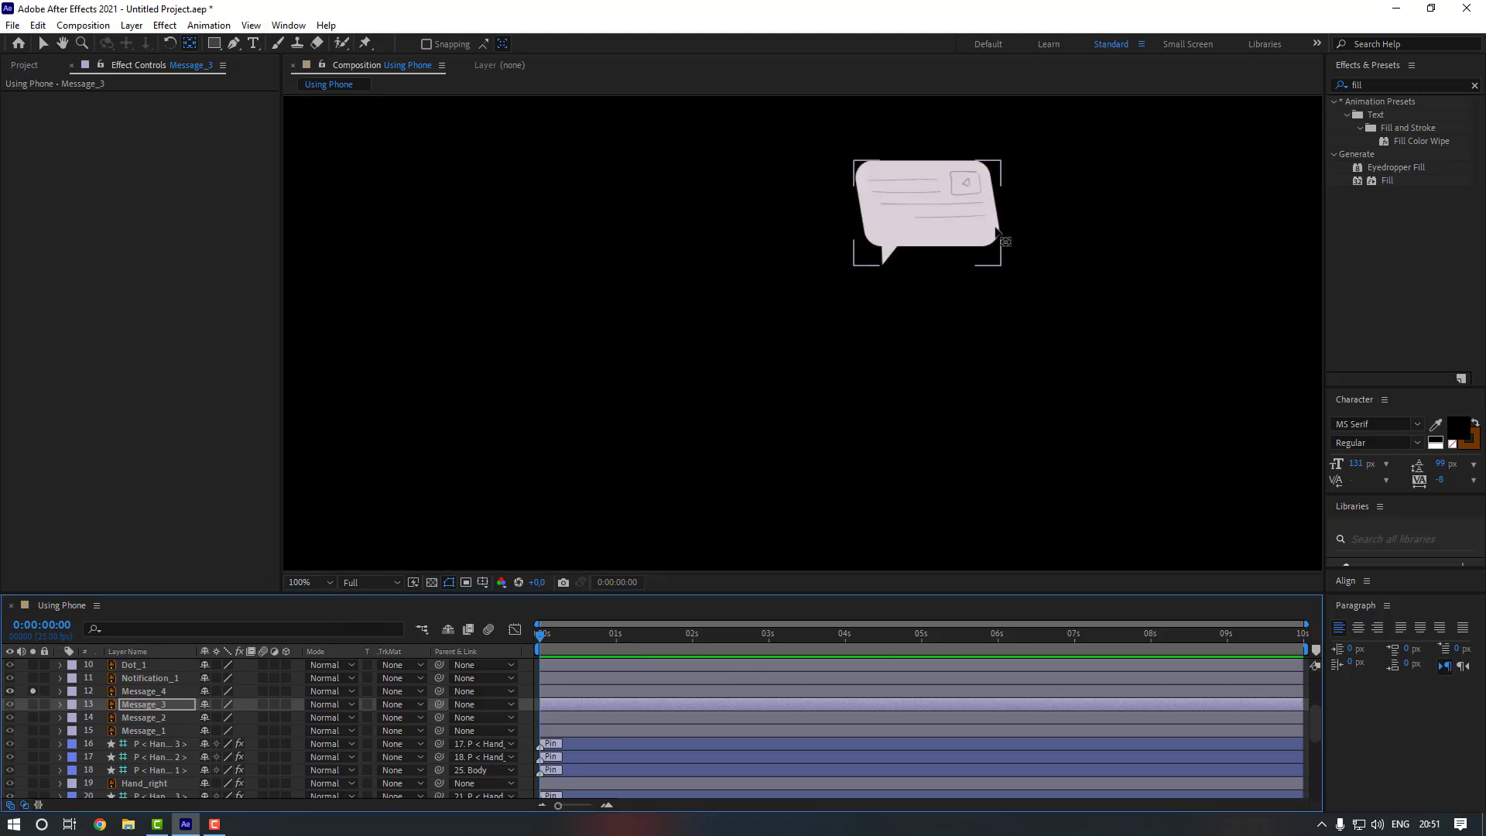
{"action": "left_click", "coordinate": [940, 218]}
{"action": "left_click_drag", "start_coordinate": [912, 232], "coordinate": [886, 255]}
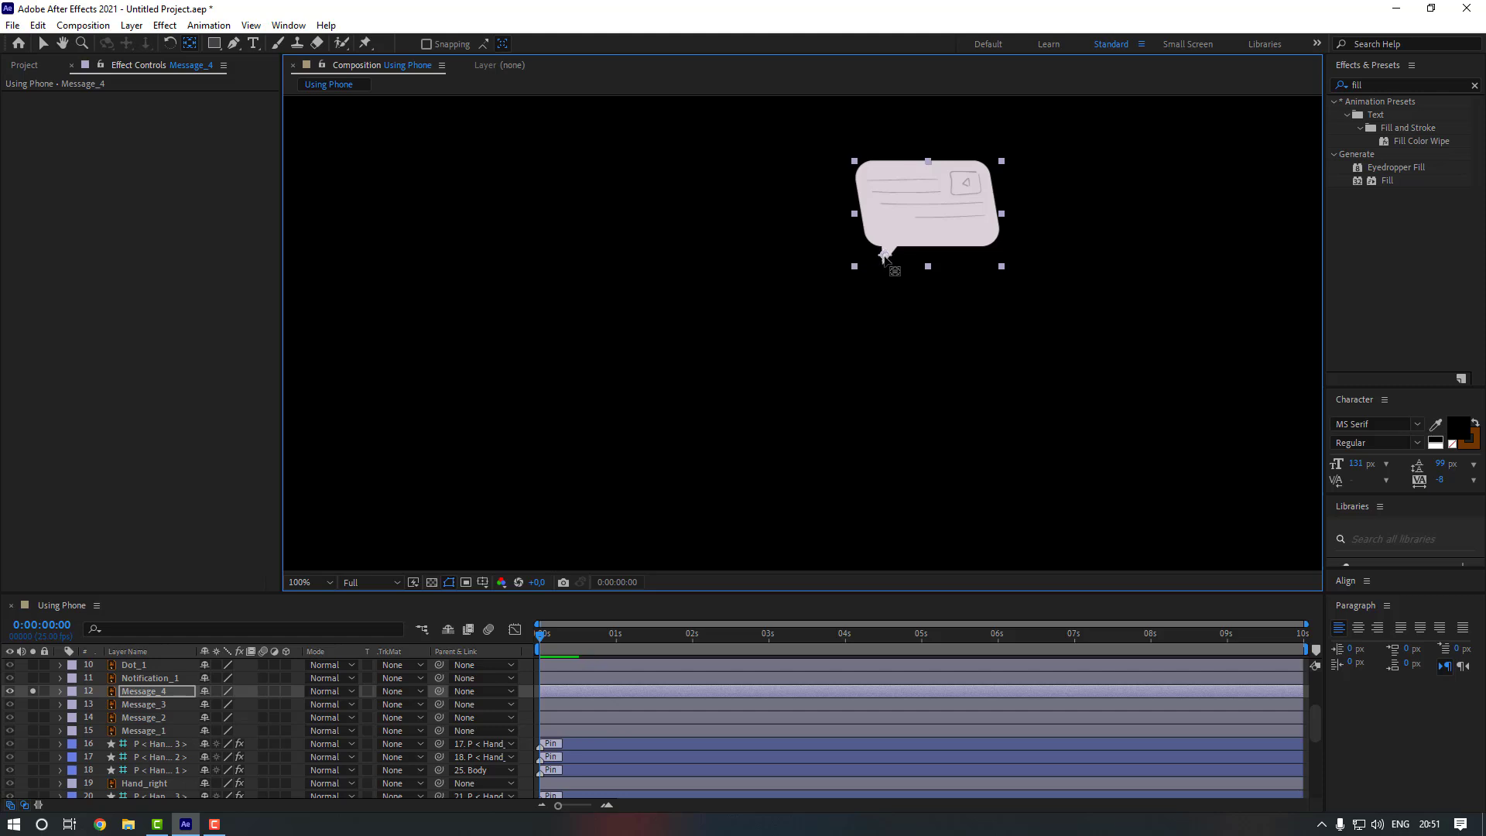
{"action": "left_click", "coordinate": [32, 690]}
- Move the anchor point of the Notification_1 bubble to its tail tip with the layer soloed, and unsolo it
{"action": "scroll", "coordinate": [128, 743], "scroll_direction": "up", "scroll_amount": 1}
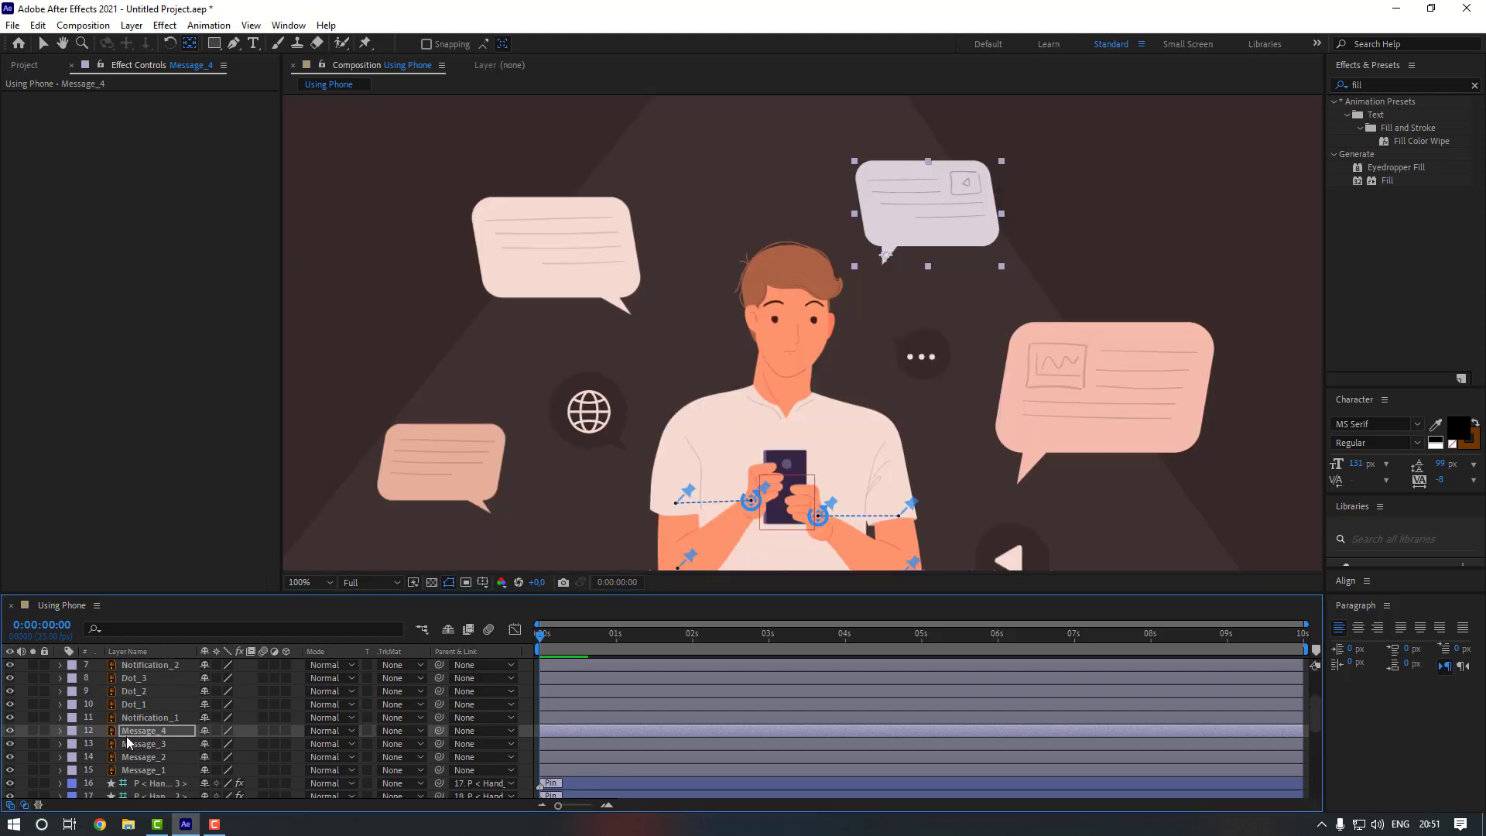
{"action": "left_click", "coordinate": [32, 717]}
{"action": "left_click", "coordinate": [850, 348]}
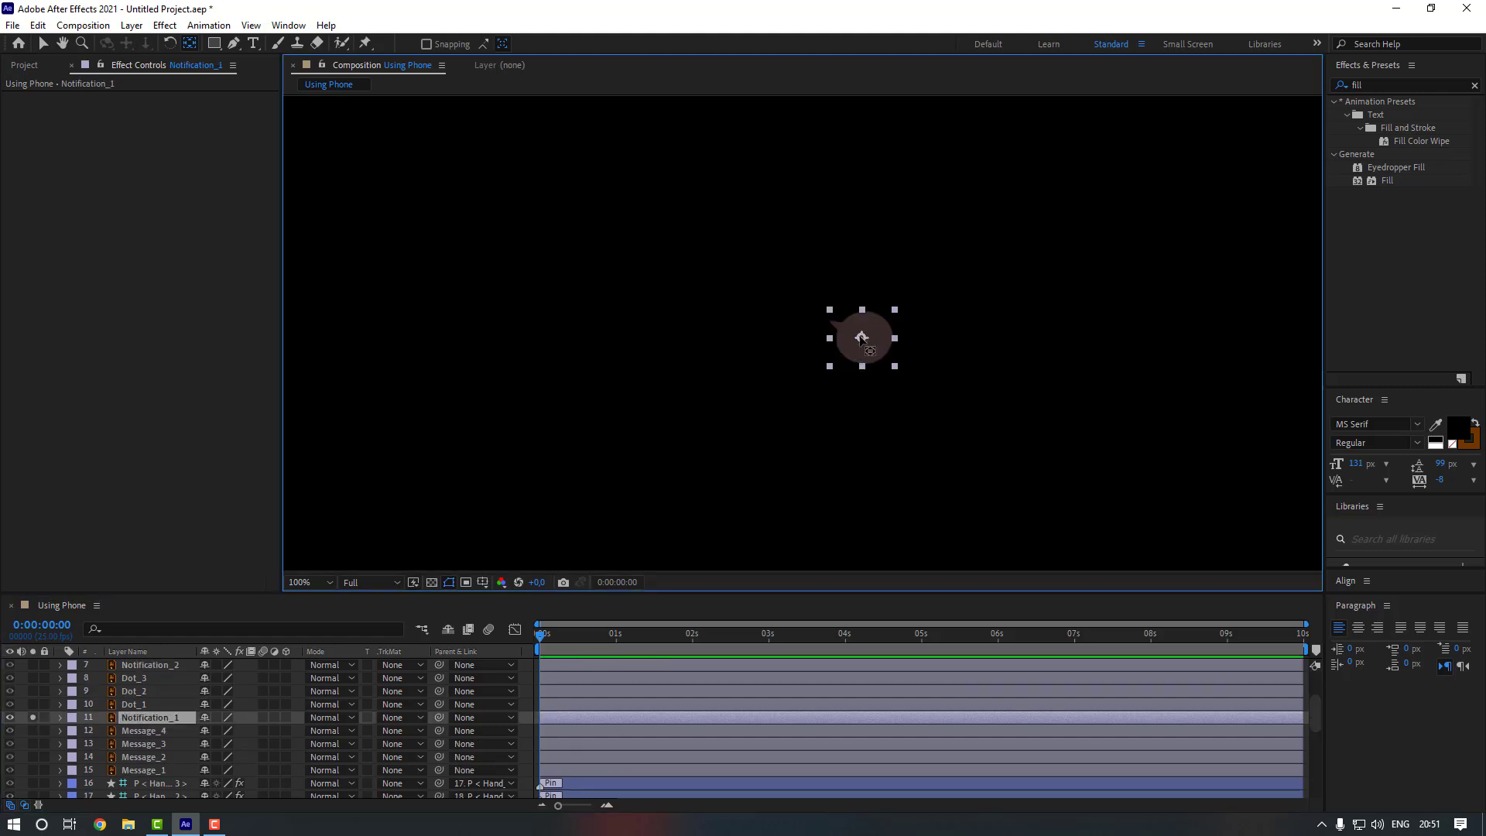
{"action": "left_click_drag", "start_coordinate": [862, 337], "coordinate": [835, 324]}
{"action": "left_click", "coordinate": [34, 718]}
- Move the Notification_2 globe bubble's anchor point to its tail tip, soloing the layer only during the edit
{"action": "scroll", "coordinate": [35, 717], "scroll_direction": "up", "scroll_amount": 1}
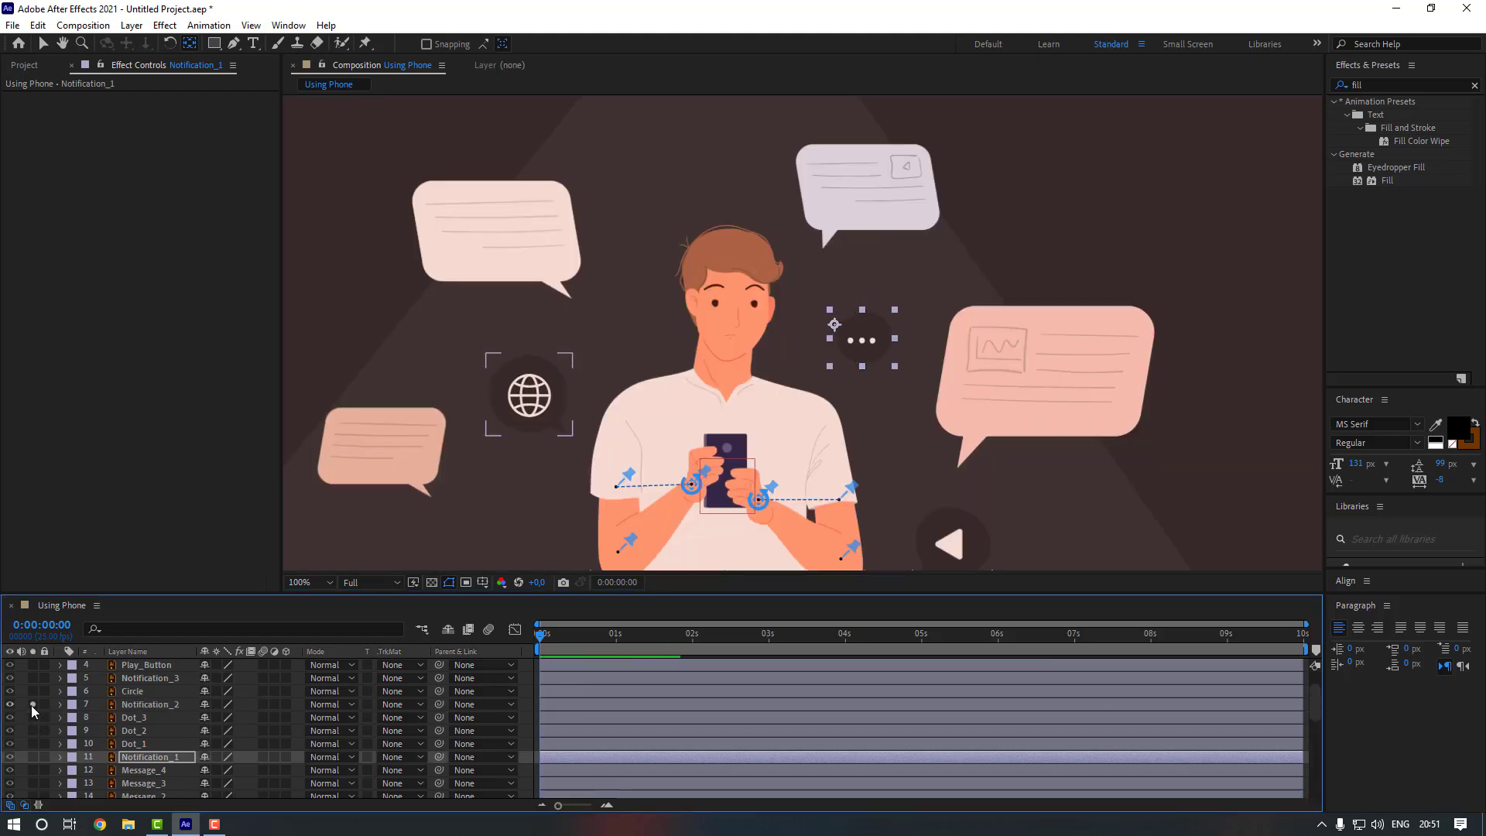
{"action": "left_click", "coordinate": [32, 704]}
{"action": "left_click", "coordinate": [549, 399]}
{"action": "left_click_drag", "start_coordinate": [563, 414], "coordinate": [575, 436]}
{"action": "left_click", "coordinate": [32, 705]}
- Solo Notification_3, place its anchor point on the tail of the play-button bubble, and unsolo it
{"action": "scroll", "coordinate": [32, 711], "scroll_direction": "up", "scroll_amount": 1}
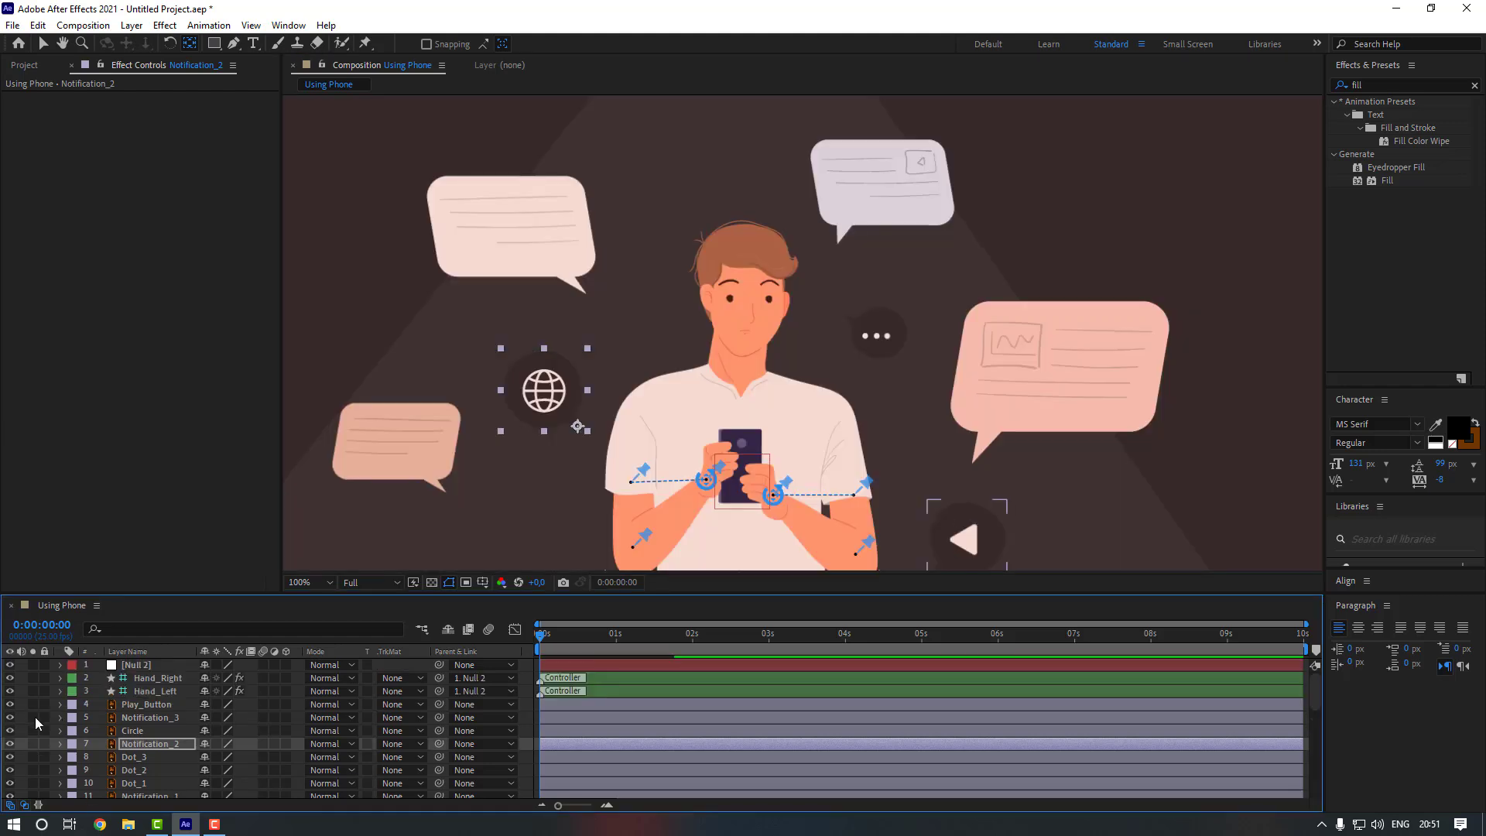
{"action": "left_click", "coordinate": [33, 718]}
{"action": "left_click", "coordinate": [865, 460]}
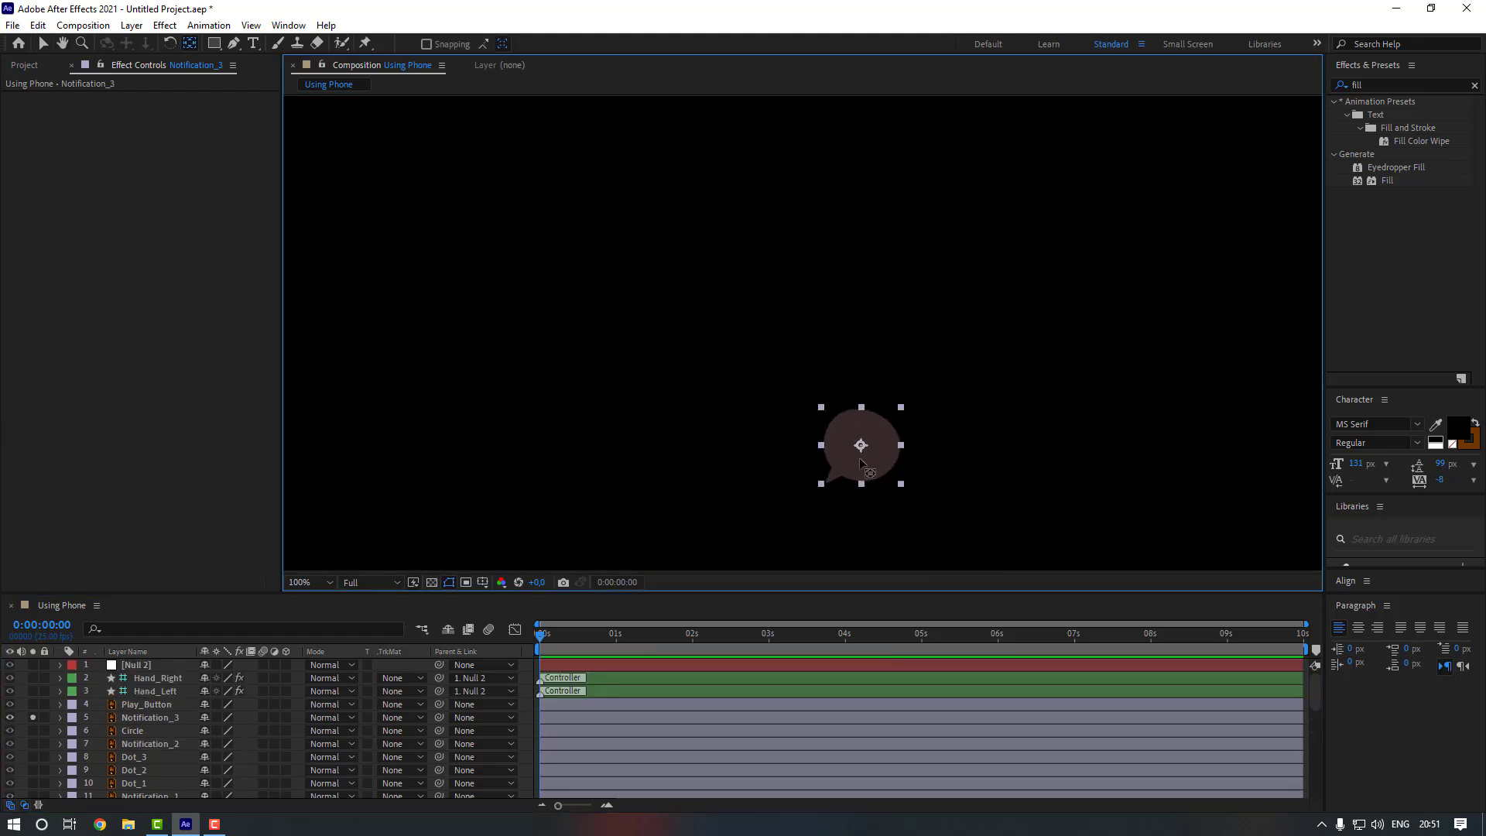
{"action": "left_click_drag", "start_coordinate": [861, 445], "coordinate": [833, 479]}
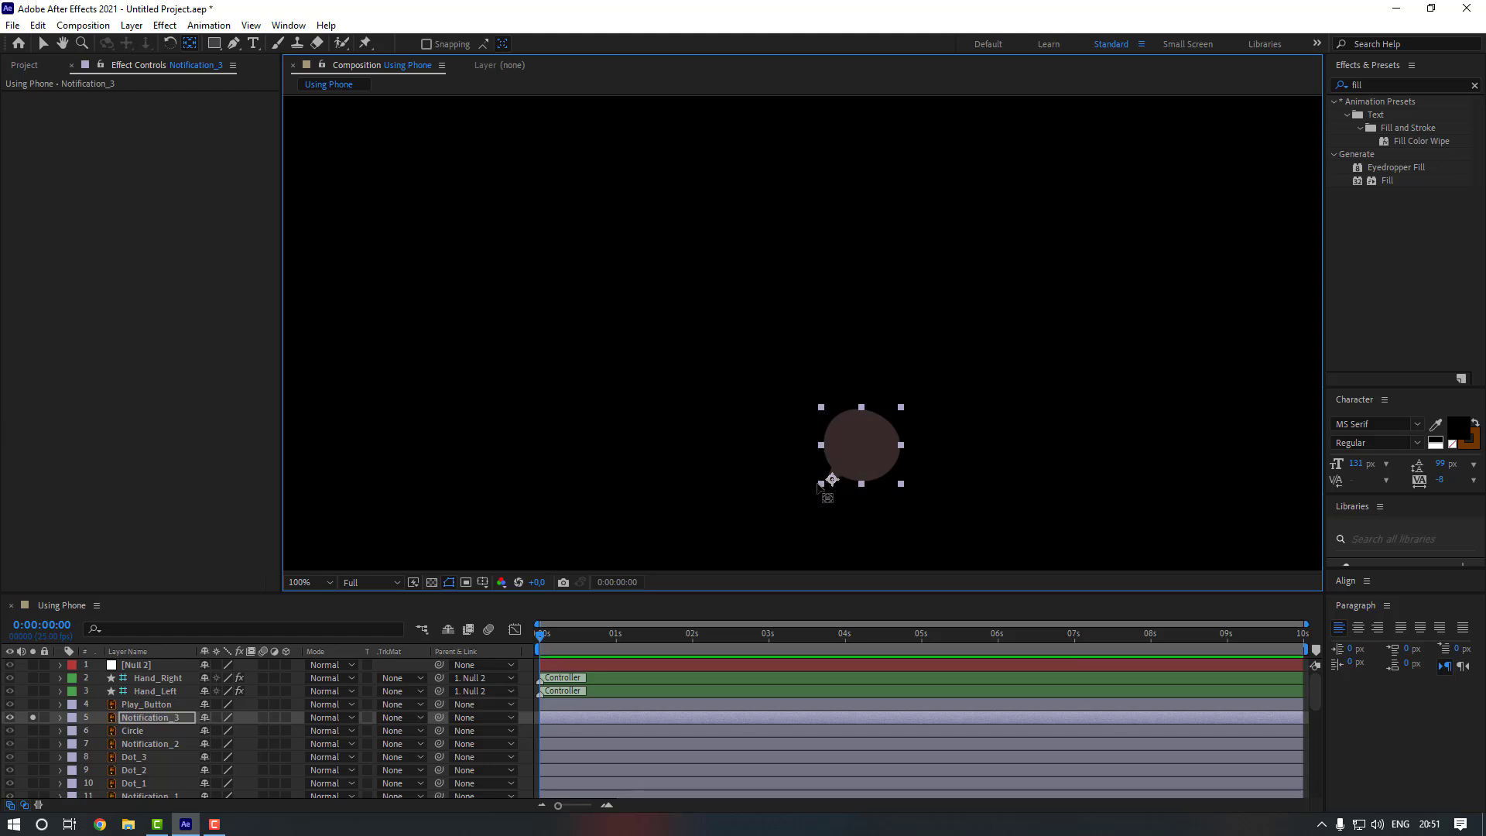
{"action": "left_click", "coordinate": [34, 719]}
{"action": "scroll", "coordinate": [161, 754], "scroll_direction": "down", "scroll_amount": 6}
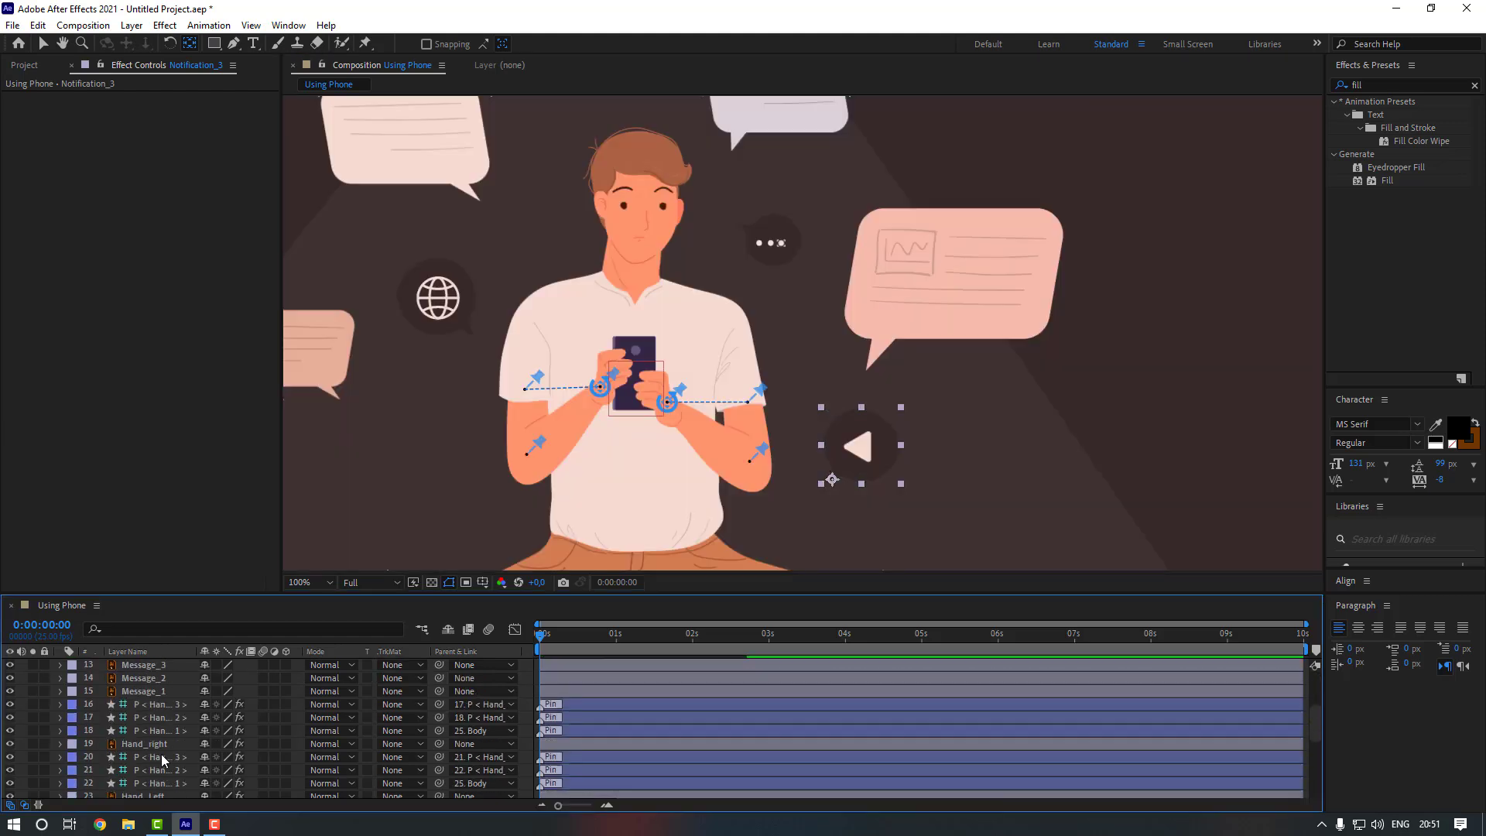
{"action": "left_click", "coordinate": [531, 308]}
{"action": "left_click", "coordinate": [765, 356]}
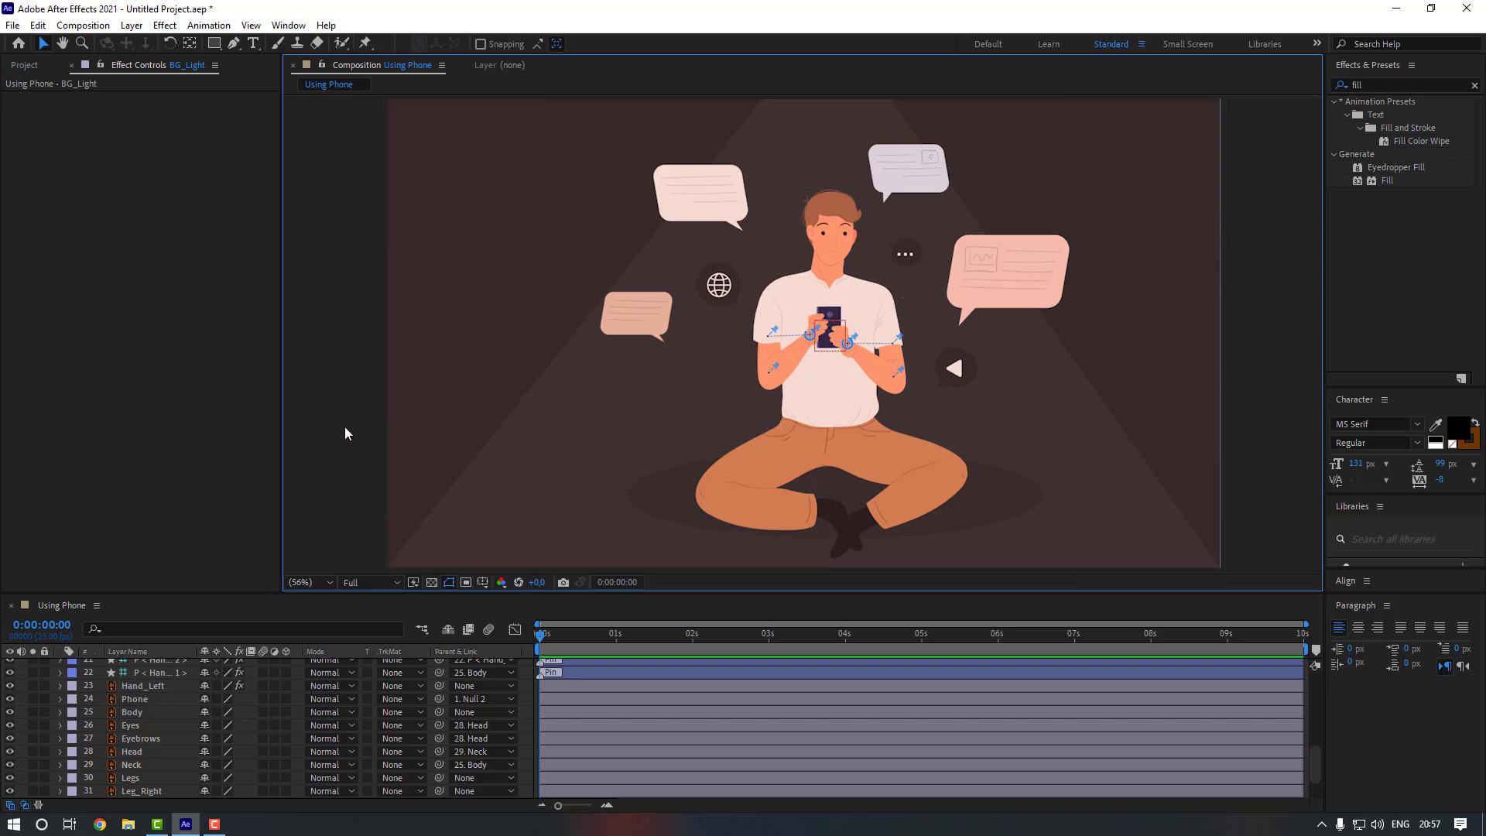
- Create a composition-size solid in a near-white color named Screen_Light
{"action": "right_click", "coordinate": [334, 400]}
{"action": "mouse_move", "coordinate": [529, 406]}
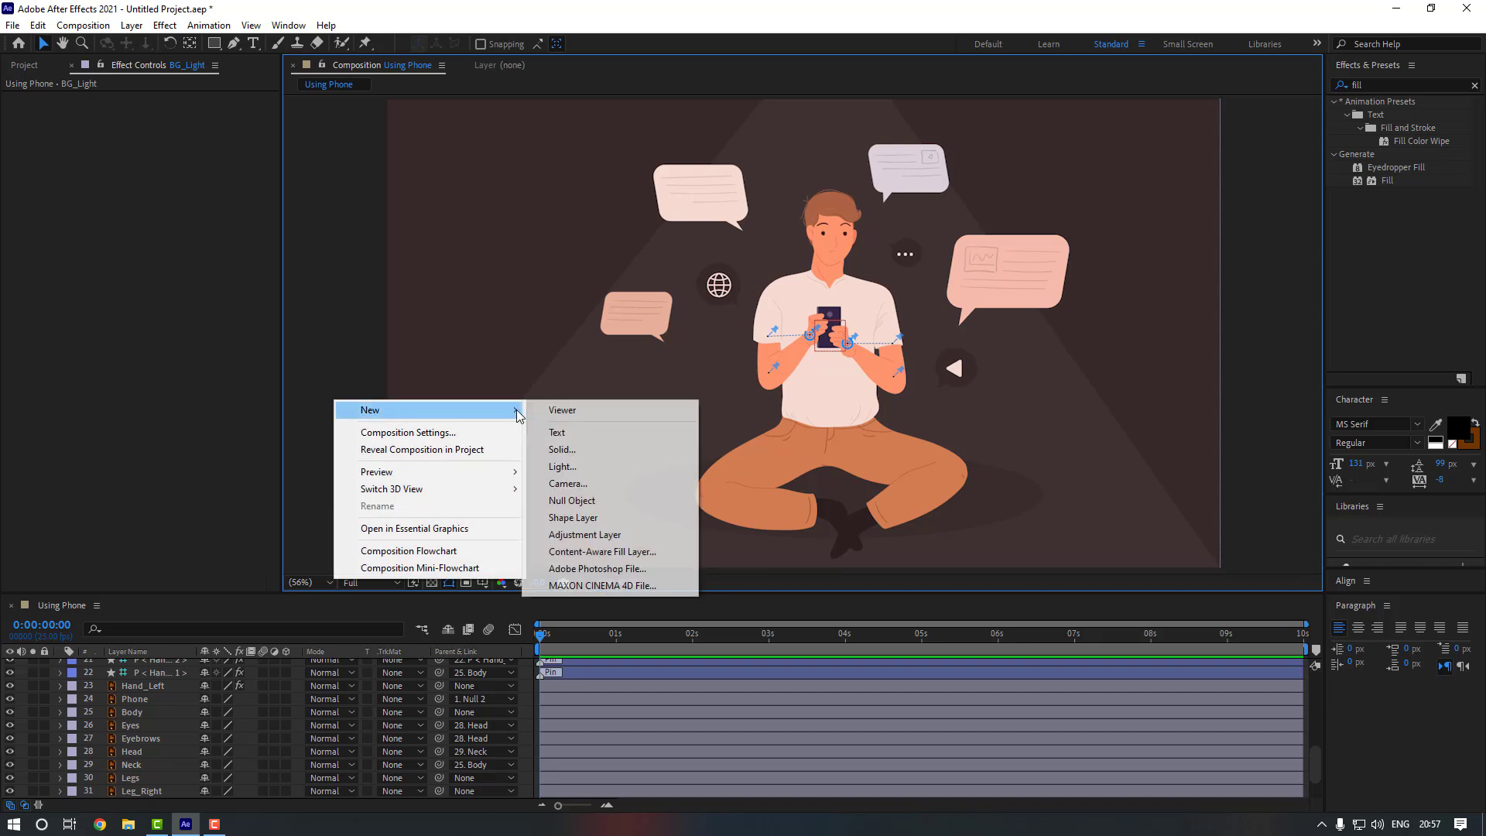
{"action": "left_click", "coordinate": [567, 449]}
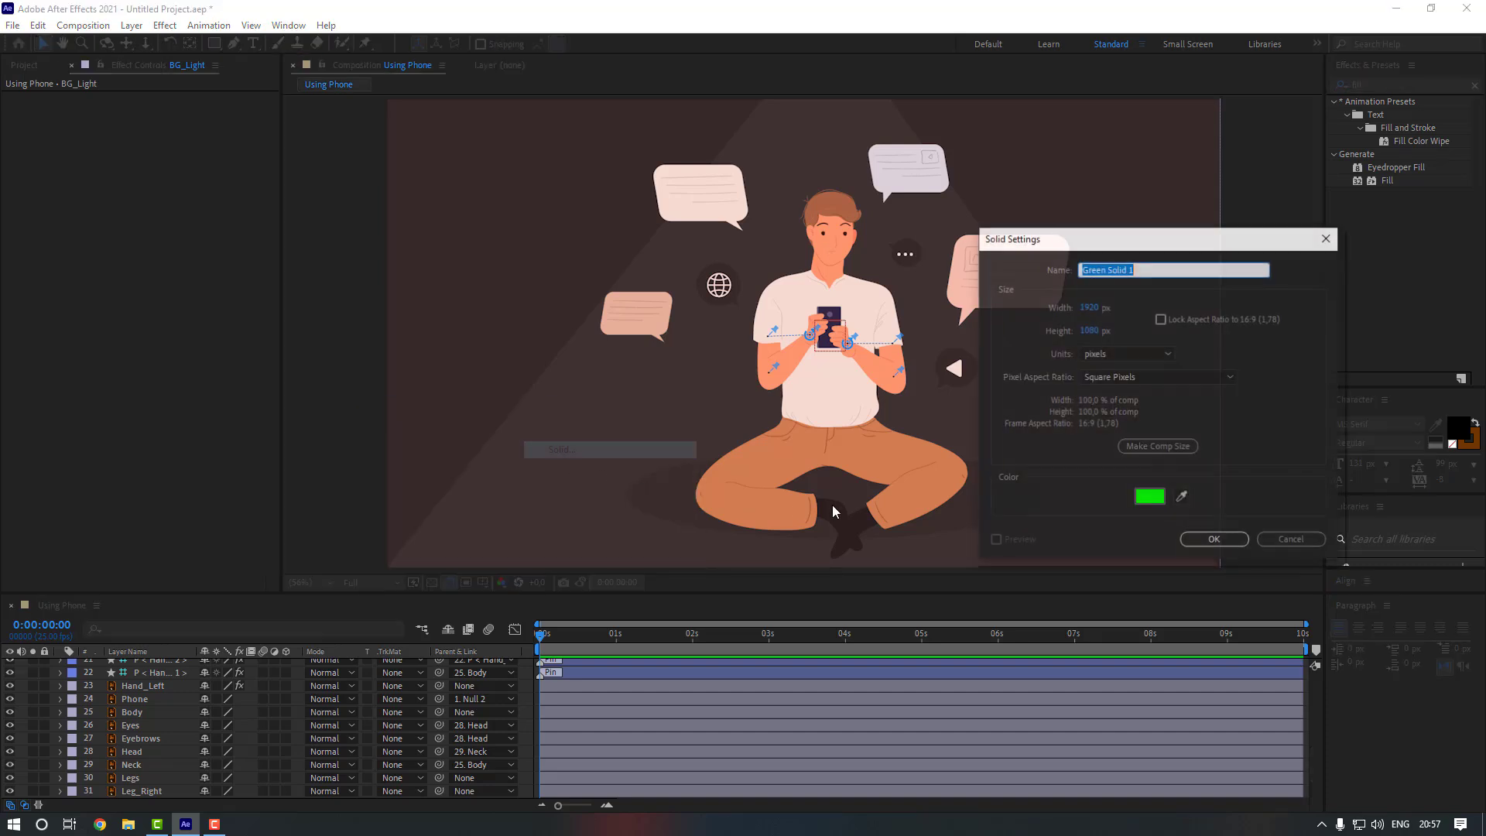
{"action": "left_click", "coordinate": [1150, 497]}
{"action": "left_click_drag", "start_coordinate": [1106, 555], "coordinate": [1033, 523]}
{"action": "left_click", "coordinate": [1377, 517]}
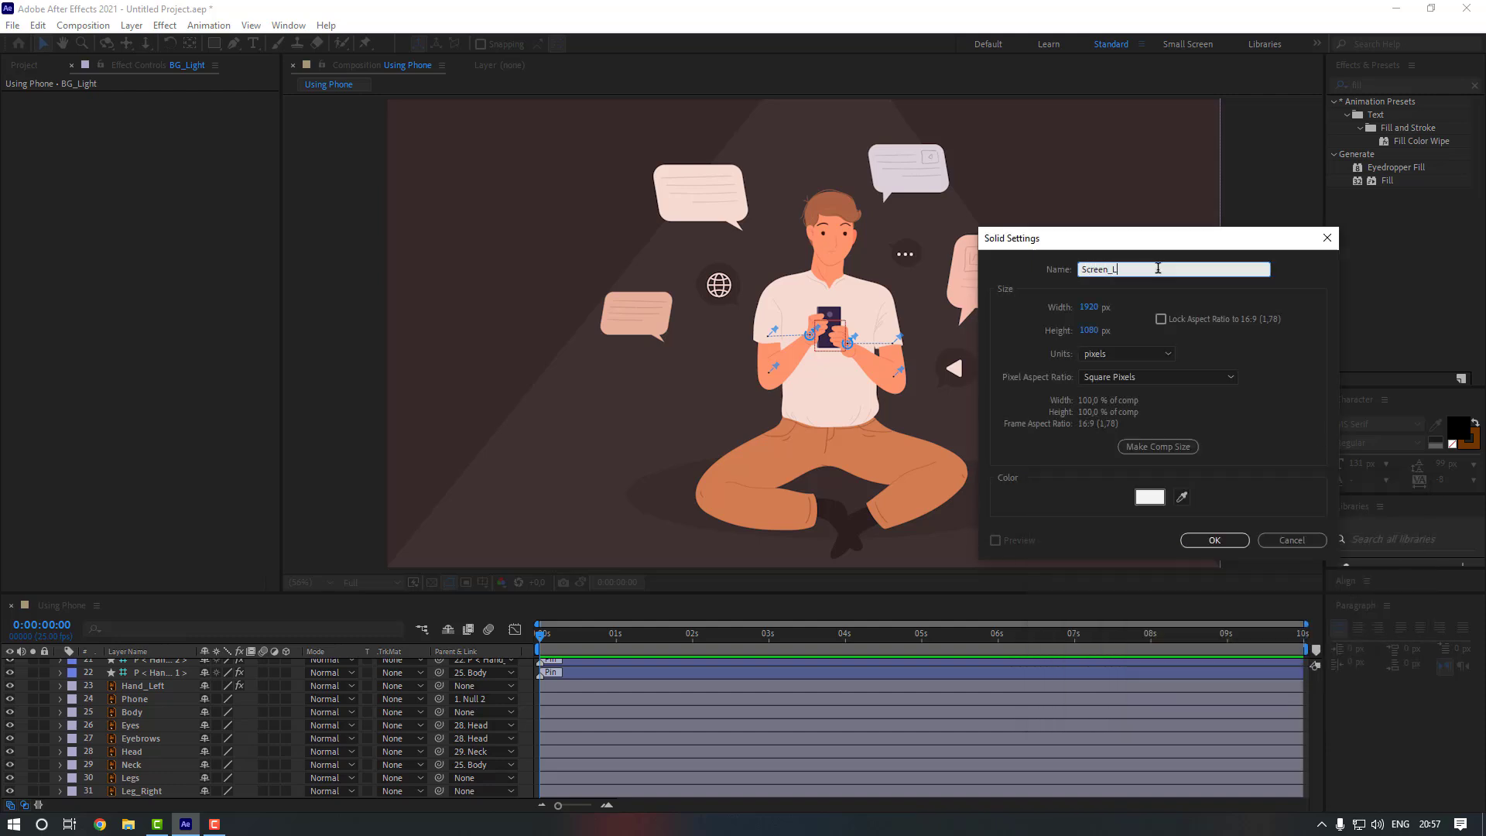
{"action": "key", "text": "Return"}
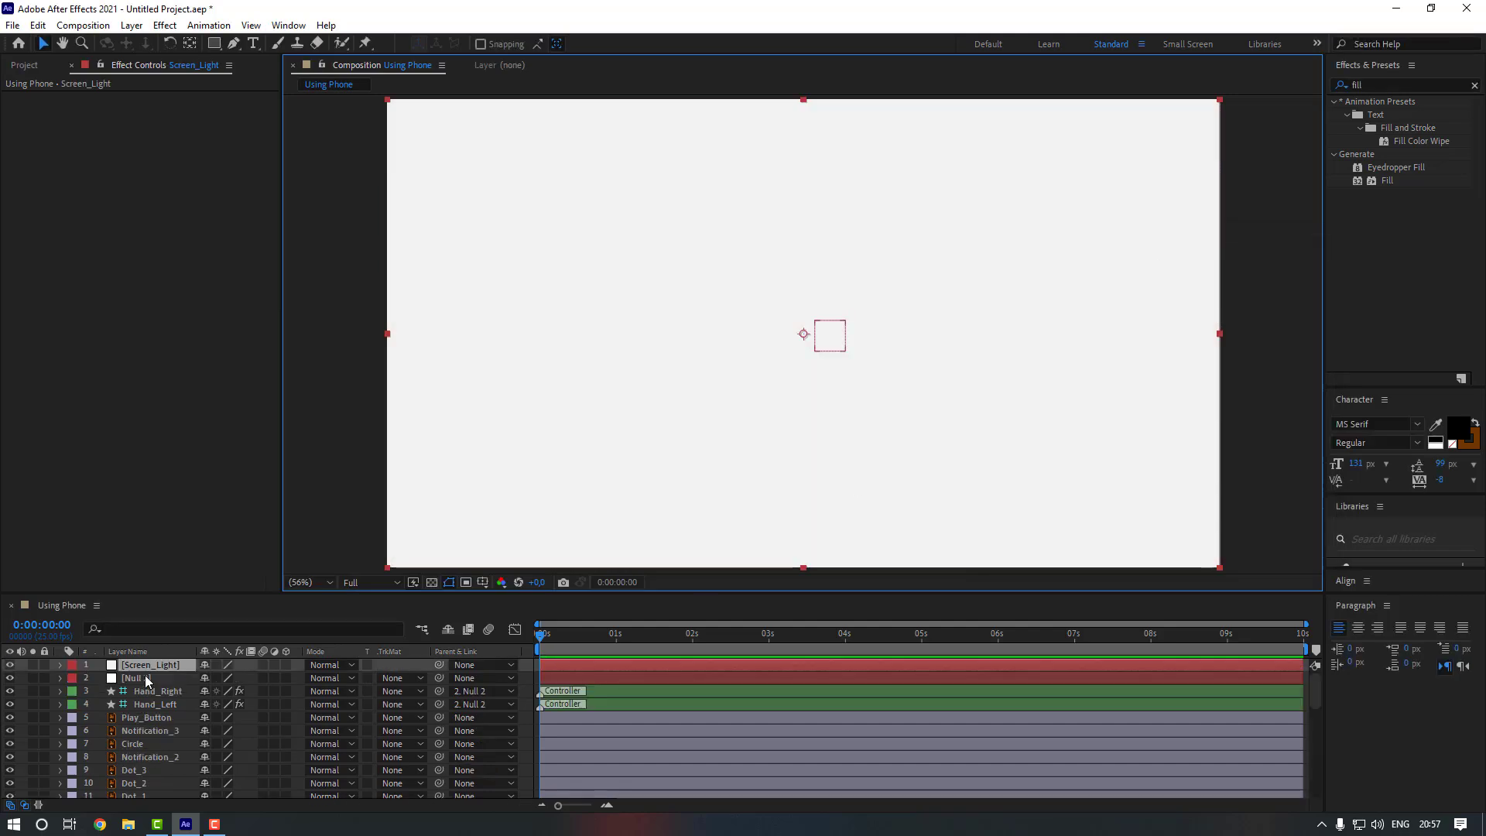
- Move the Screen_Light layer between Hand_Left and Phone and set its opacity to 38%
{"action": "left_click_drag", "start_coordinate": [147, 680], "coordinate": [168, 724]}
{"action": "key", "text": "t"}
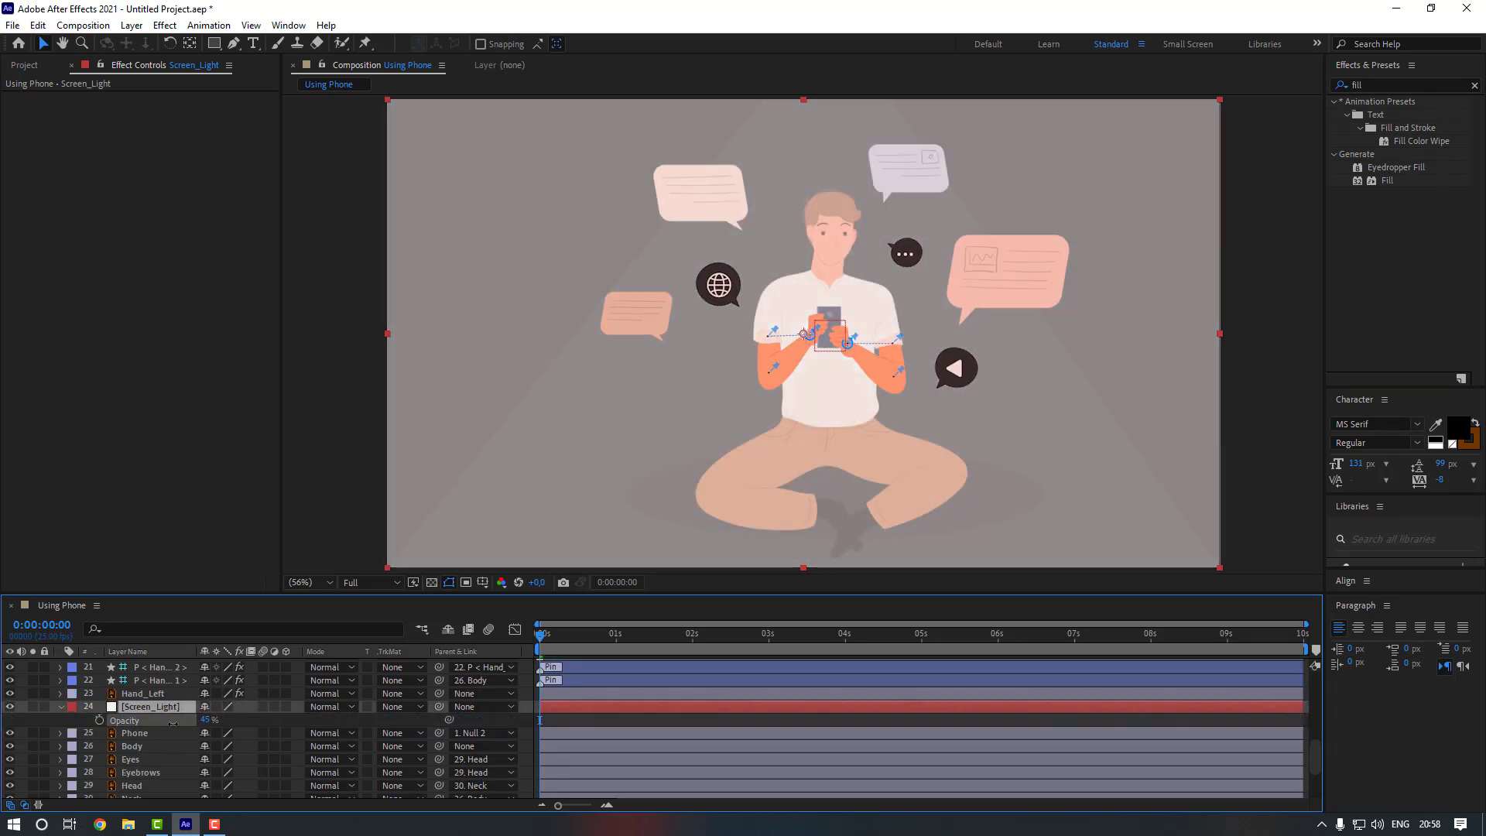
{"action": "scroll", "coordinate": [818, 415], "scroll_direction": "up", "scroll_amount": 4}
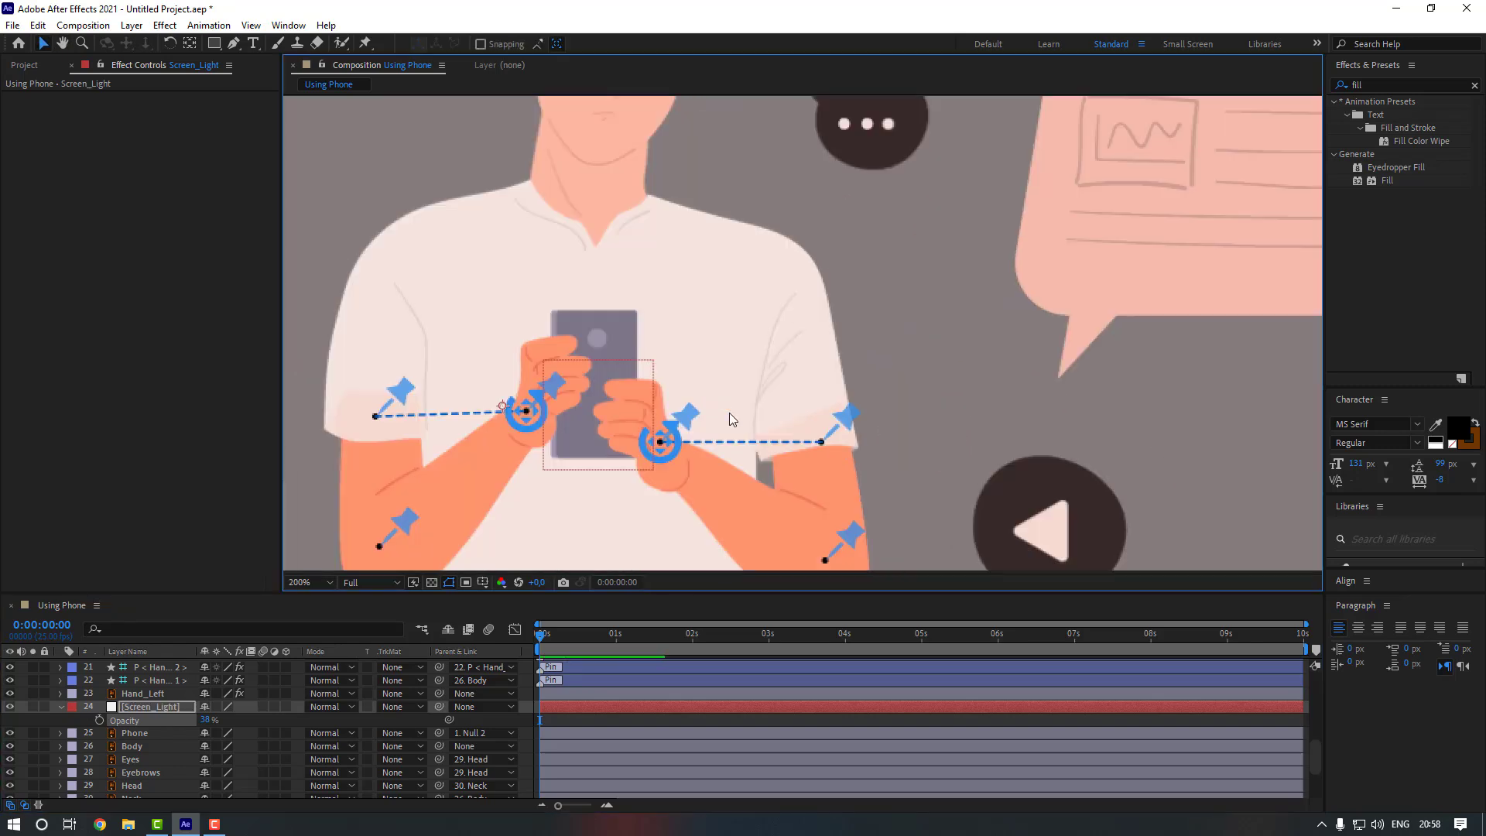
- Draw a closed four-point Pen mask on Screen_Light, widening from the phone between the hands to above the character's head
{"action": "left_click", "coordinate": [236, 45]}
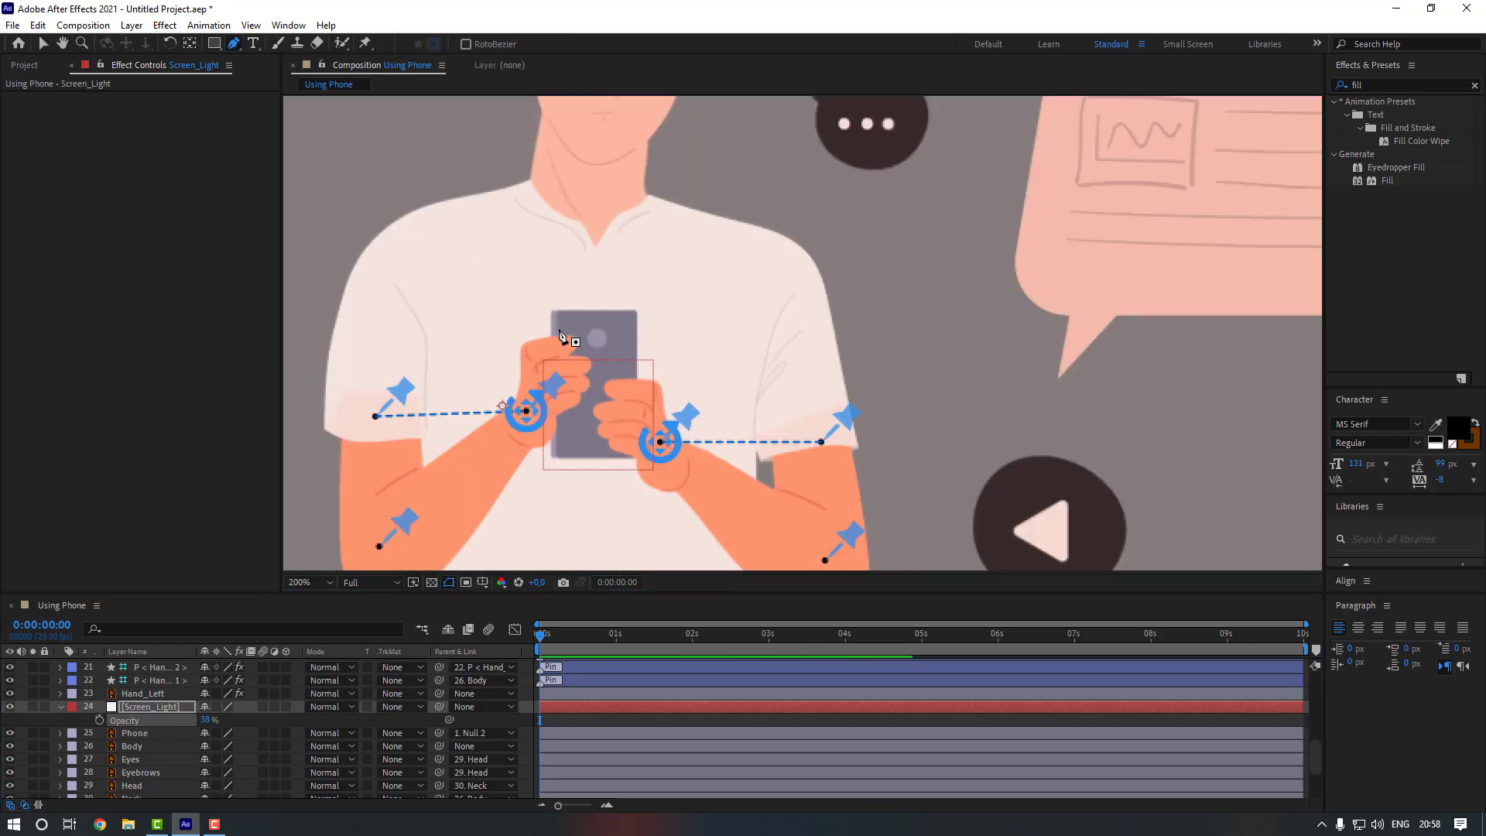
{"action": "left_click", "coordinate": [578, 387]}
{"action": "scroll", "coordinate": [577, 391], "scroll_direction": "up", "scroll_amount": 3}
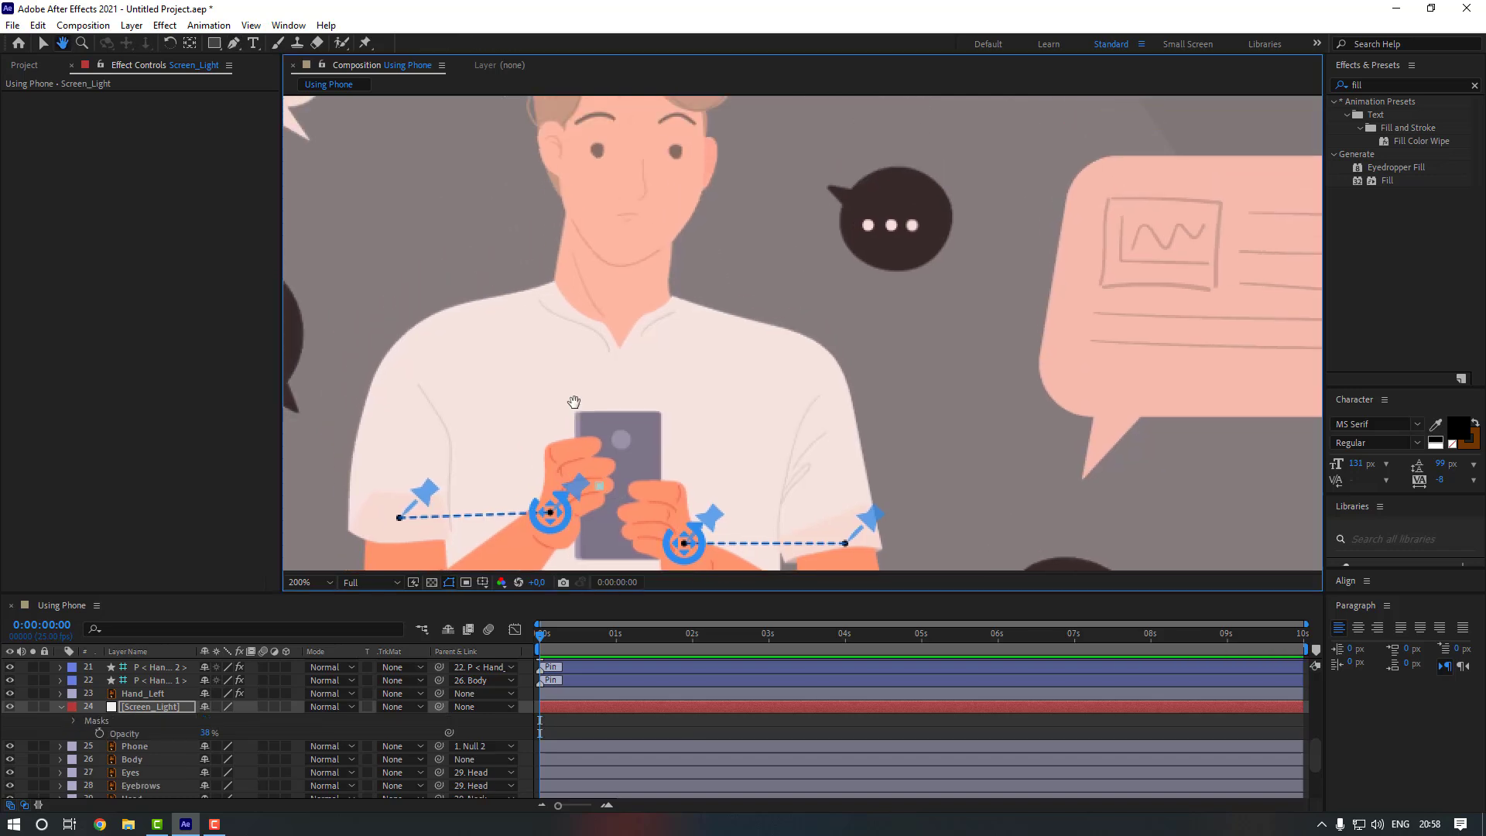
{"action": "scroll", "coordinate": [487, 220], "scroll_direction": "down", "scroll_amount": 4}
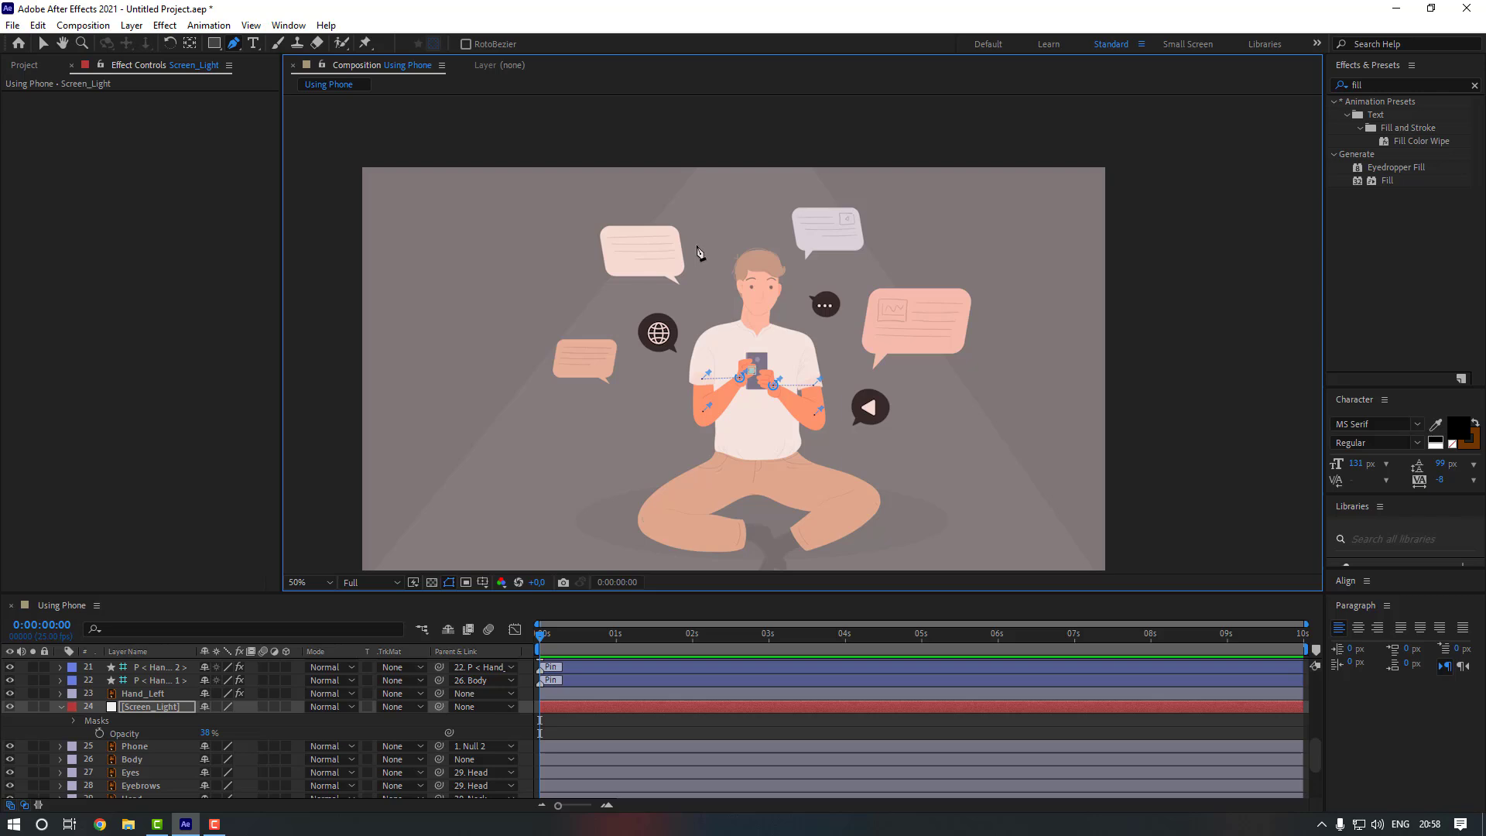
{"action": "left_click", "coordinate": [697, 247]}
{"action": "scroll", "coordinate": [783, 363], "scroll_direction": "up", "scroll_amount": 6}
{"action": "left_click", "coordinate": [781, 362]}
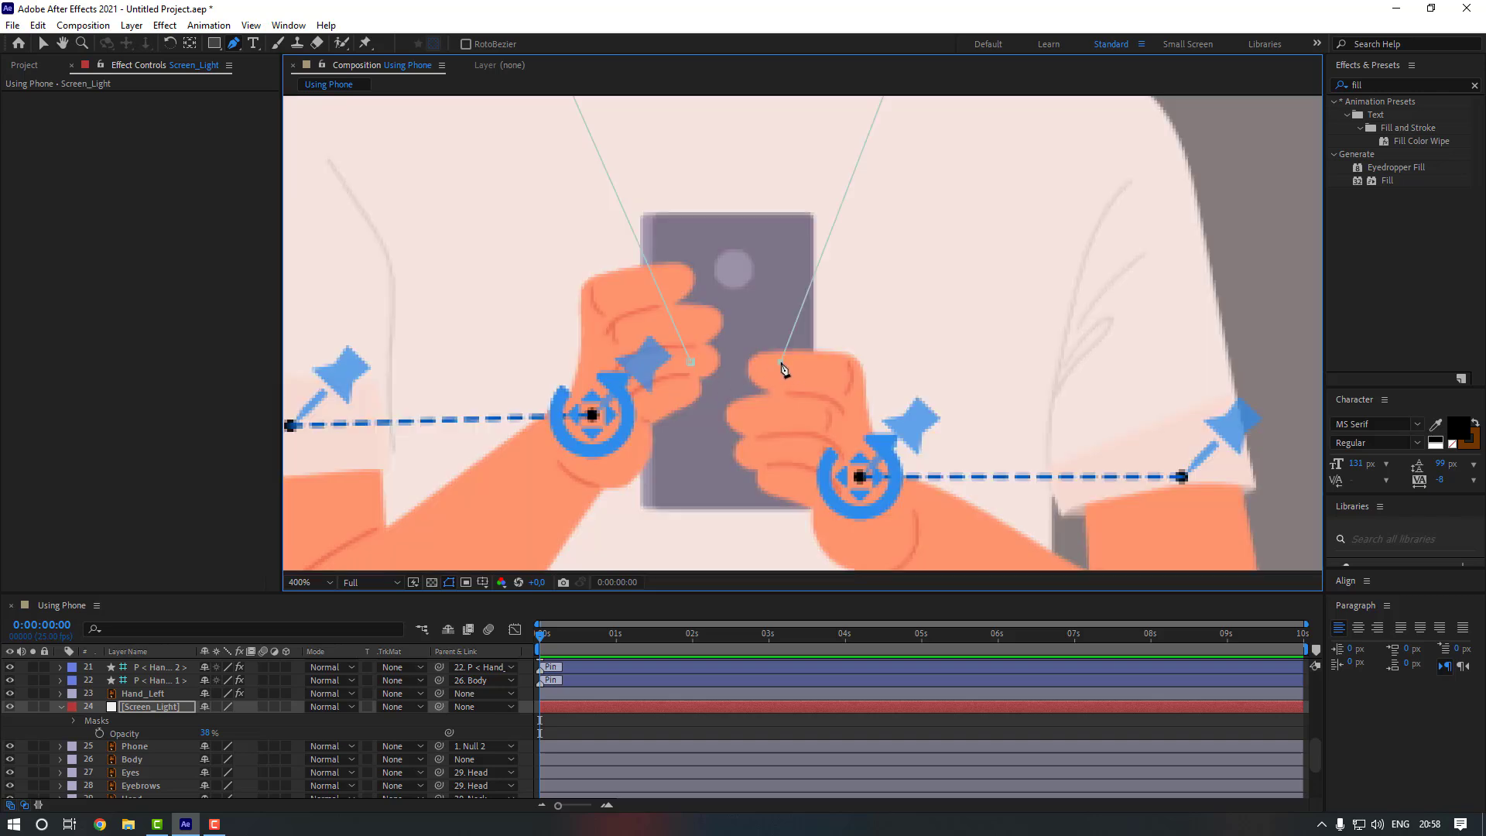
{"action": "left_click", "coordinate": [691, 362]}
- Move the Screen_Light layer directly below the Phone layer in the layer stack
{"action": "scroll", "coordinate": [707, 355], "scroll_direction": "down", "scroll_amount": 2}
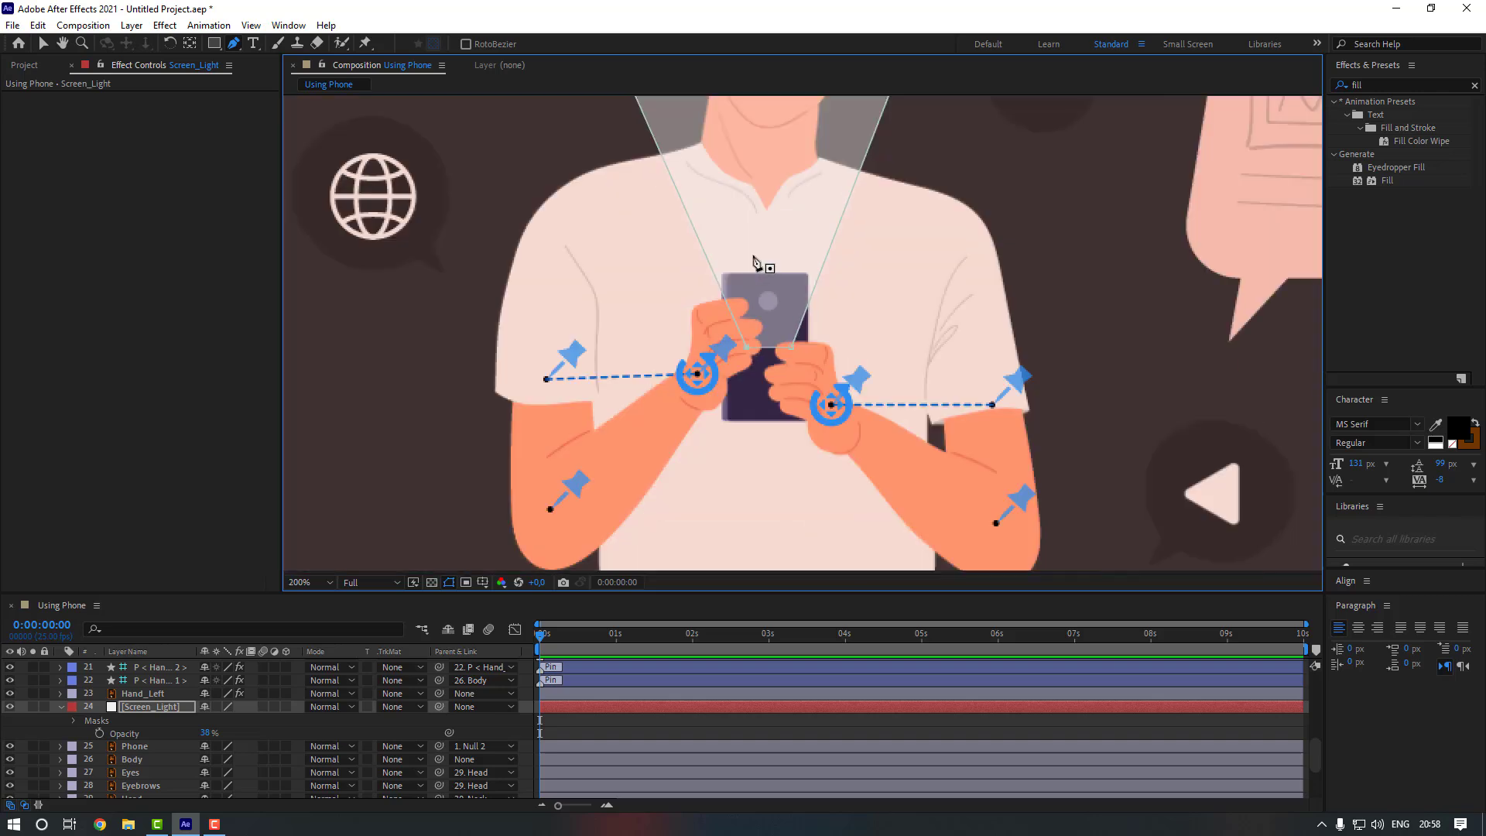
{"action": "left_click_drag", "start_coordinate": [760, 265], "coordinate": [744, 291]}
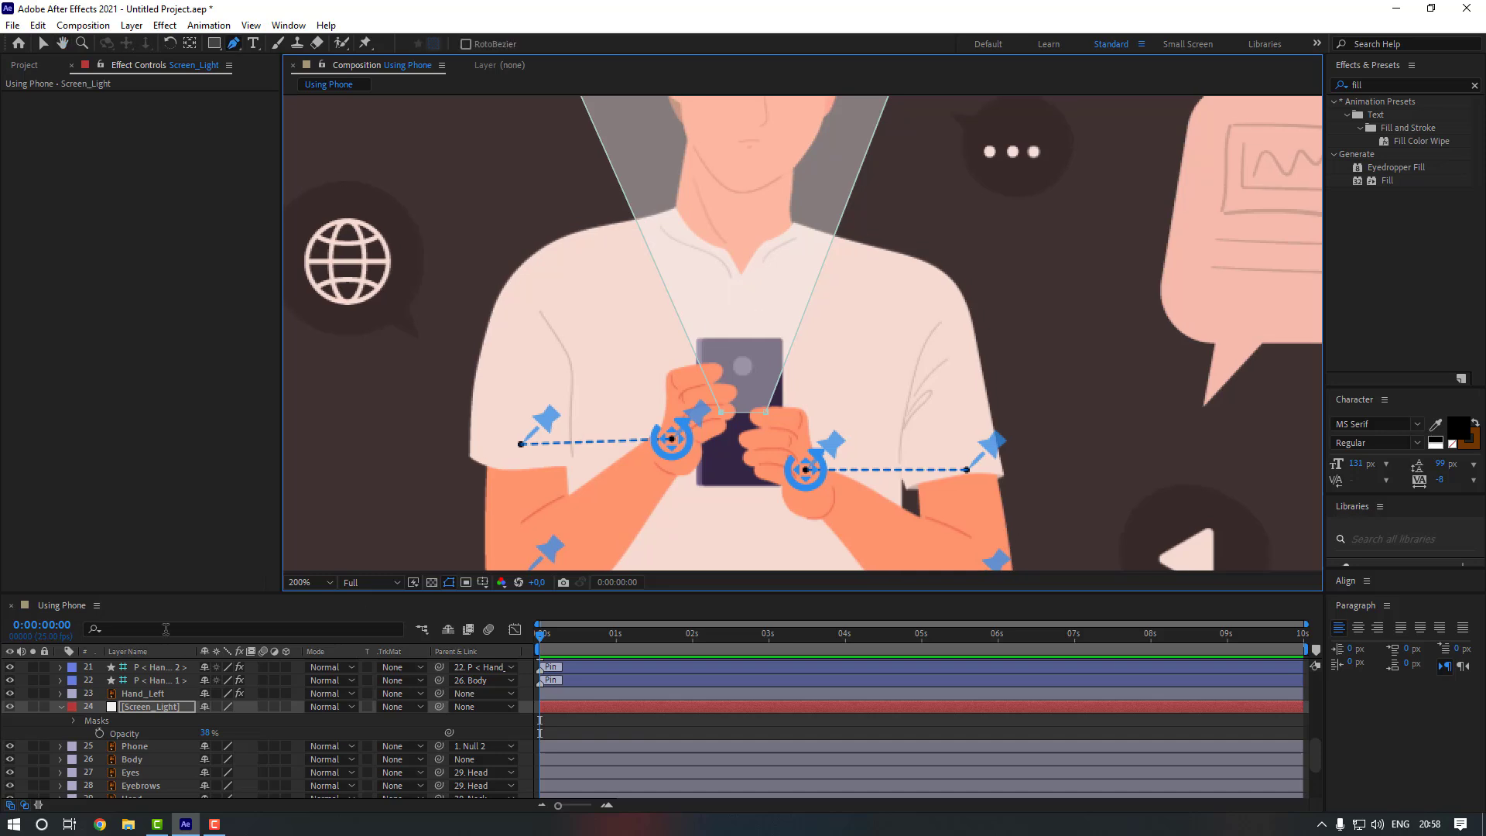
{"action": "left_click", "coordinate": [60, 707]}
{"action": "left_click_drag", "start_coordinate": [147, 706], "coordinate": [150, 722]}
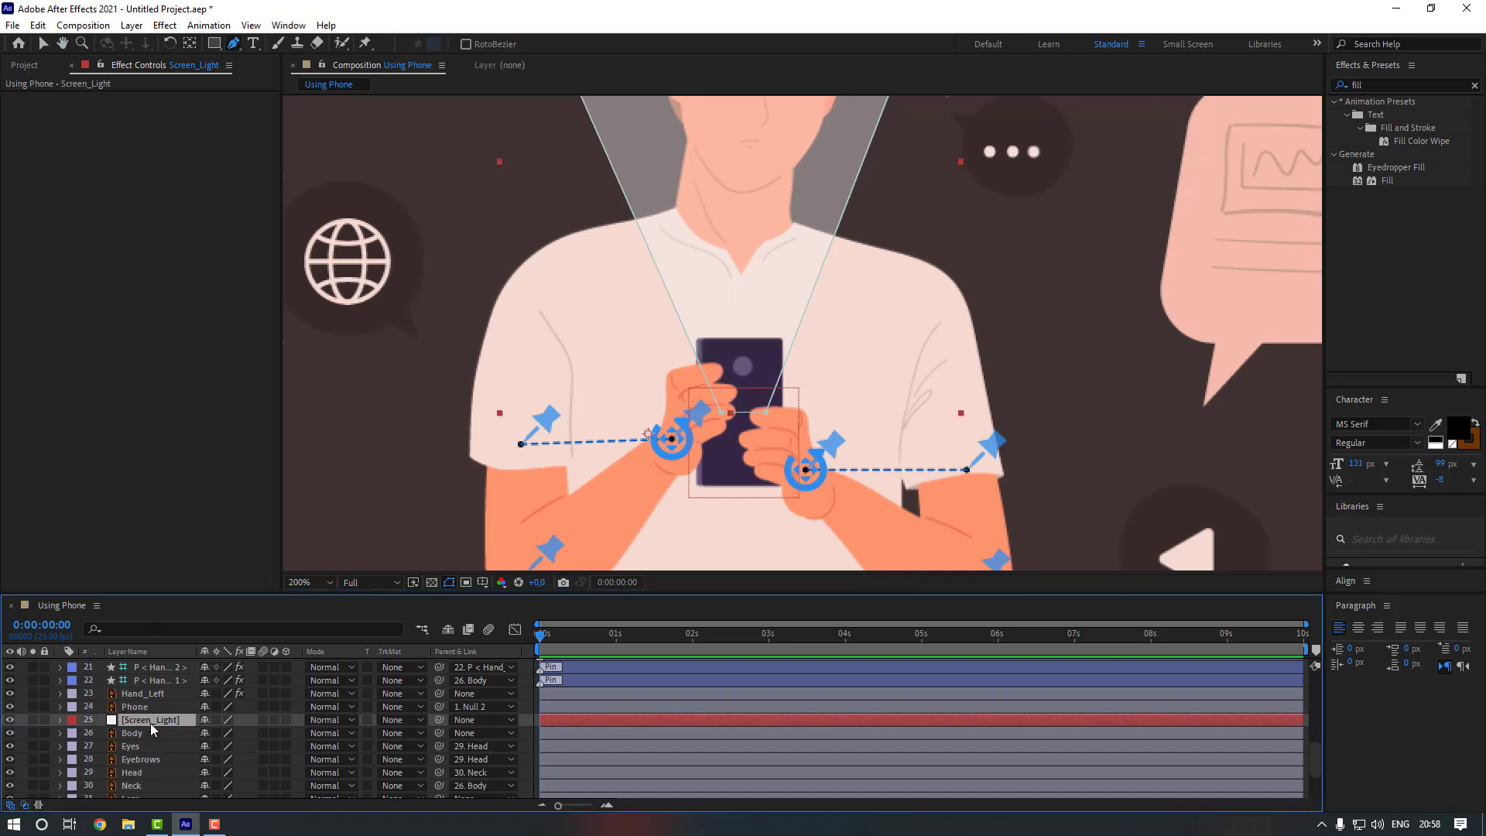
- Set Mask 1 on Screen_Light to a 34-pixel feather and 75% mask opacity
{"action": "left_click", "coordinate": [60, 720]}
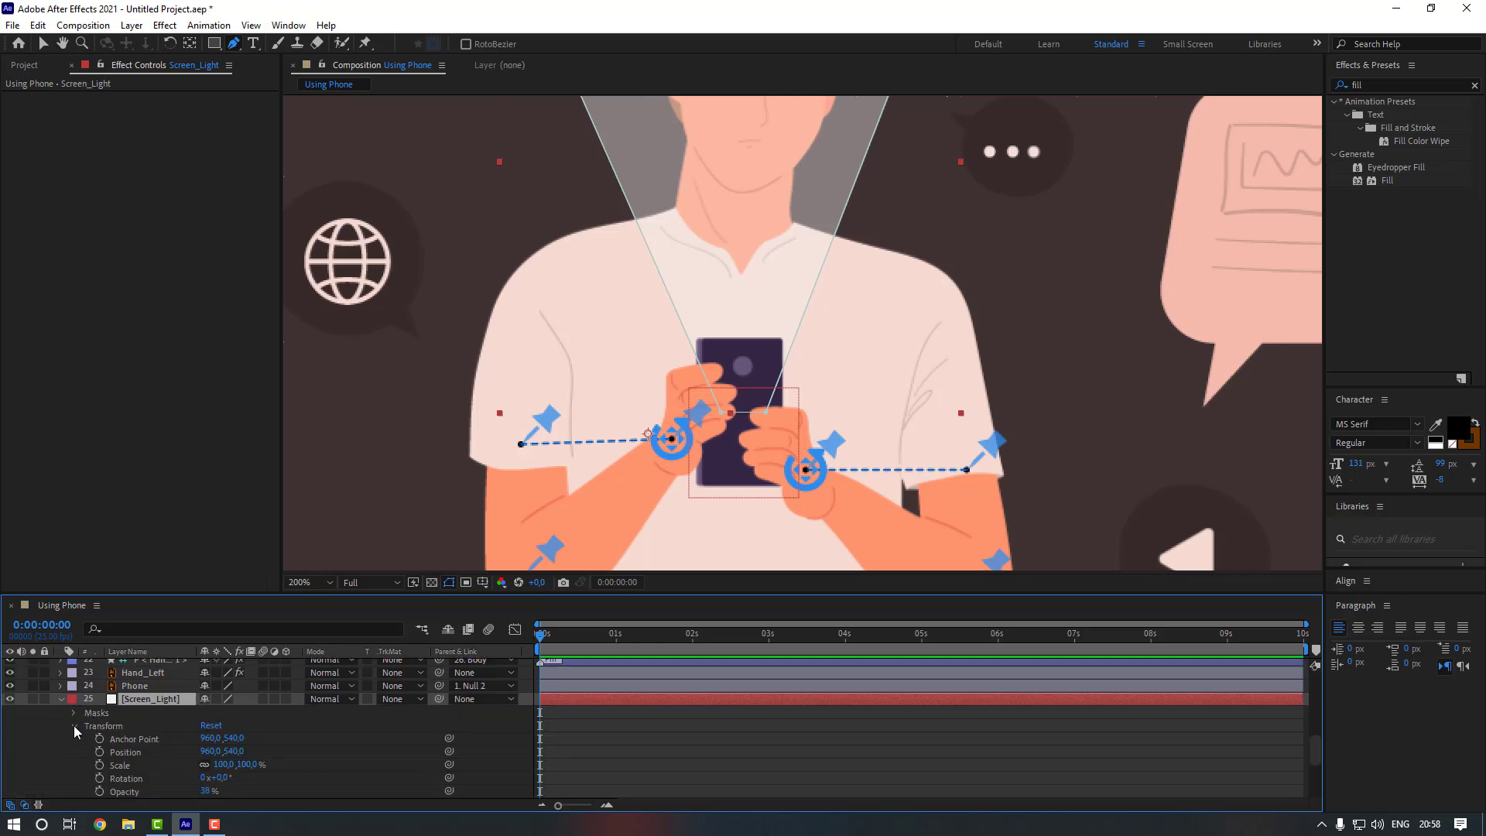
{"action": "left_click", "coordinate": [74, 726]}
{"action": "left_click", "coordinate": [75, 713]}
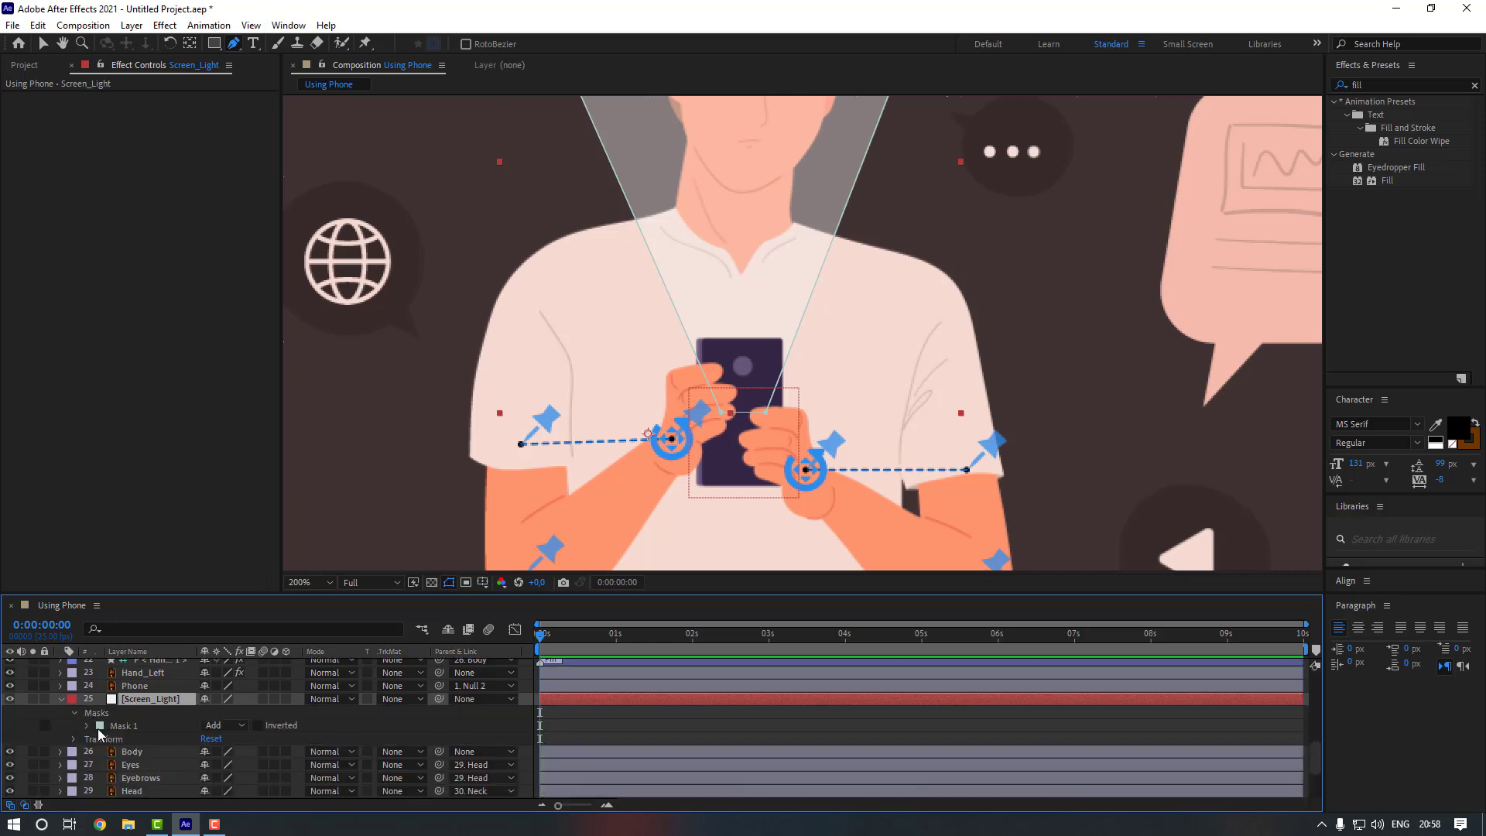
{"action": "left_click", "coordinate": [86, 726]}
{"action": "scroll", "coordinate": [113, 736], "scroll_direction": "down", "scroll_amount": 1}
{"action": "scroll", "coordinate": [577, 365], "scroll_direction": "down", "scroll_amount": 1}
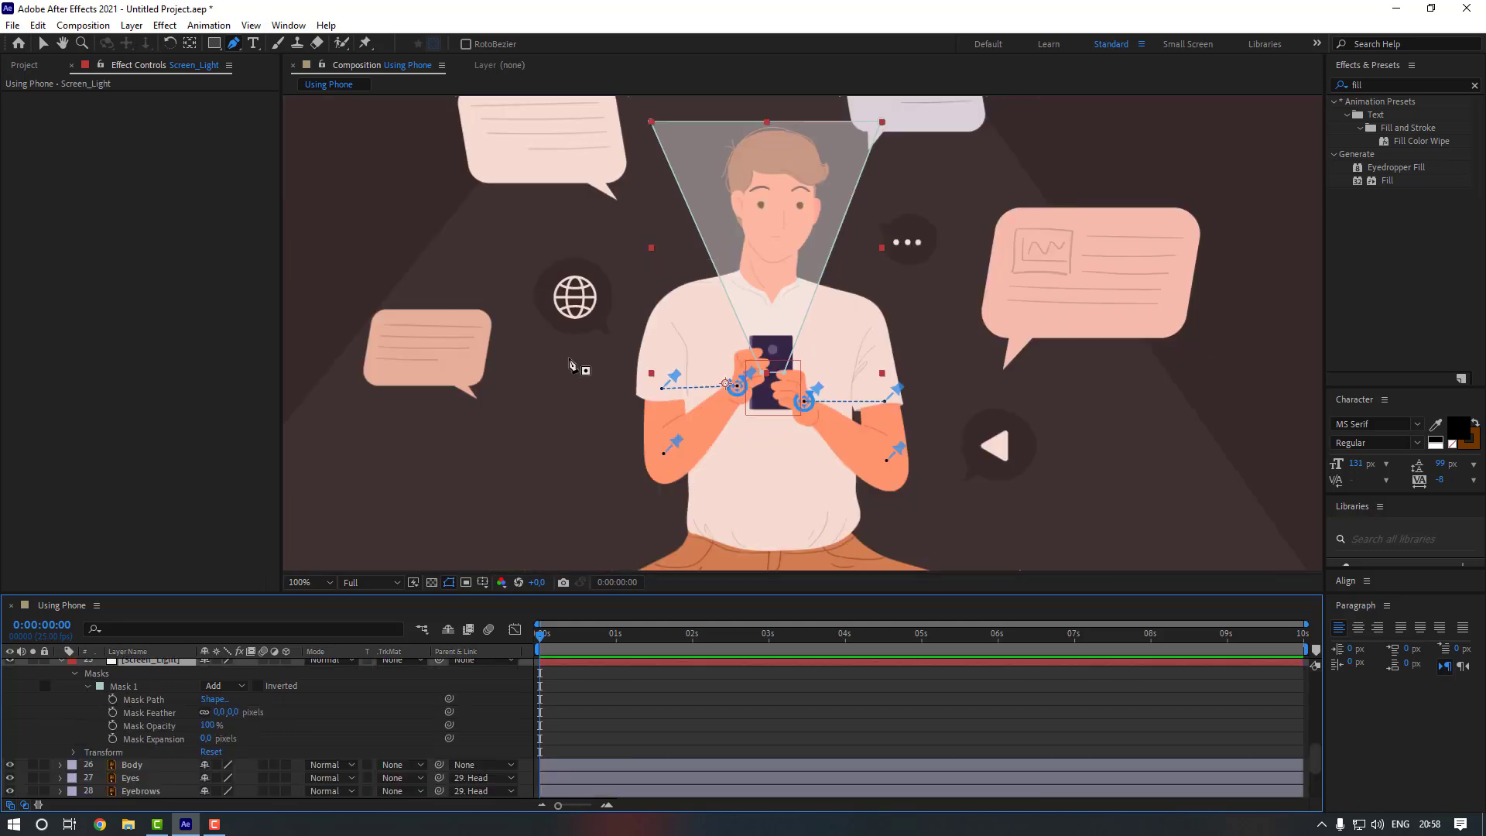
{"action": "left_click_drag", "start_coordinate": [577, 365], "coordinate": [544, 428]}
{"action": "mouse_move", "coordinate": [222, 713]}
{"action": "left_mouse_down"}
{"action": "mouse_move", "coordinate": [260, 711]}
{"action": "mouse_move", "coordinate": [197, 725]}
{"action": "left_mouse_up"}
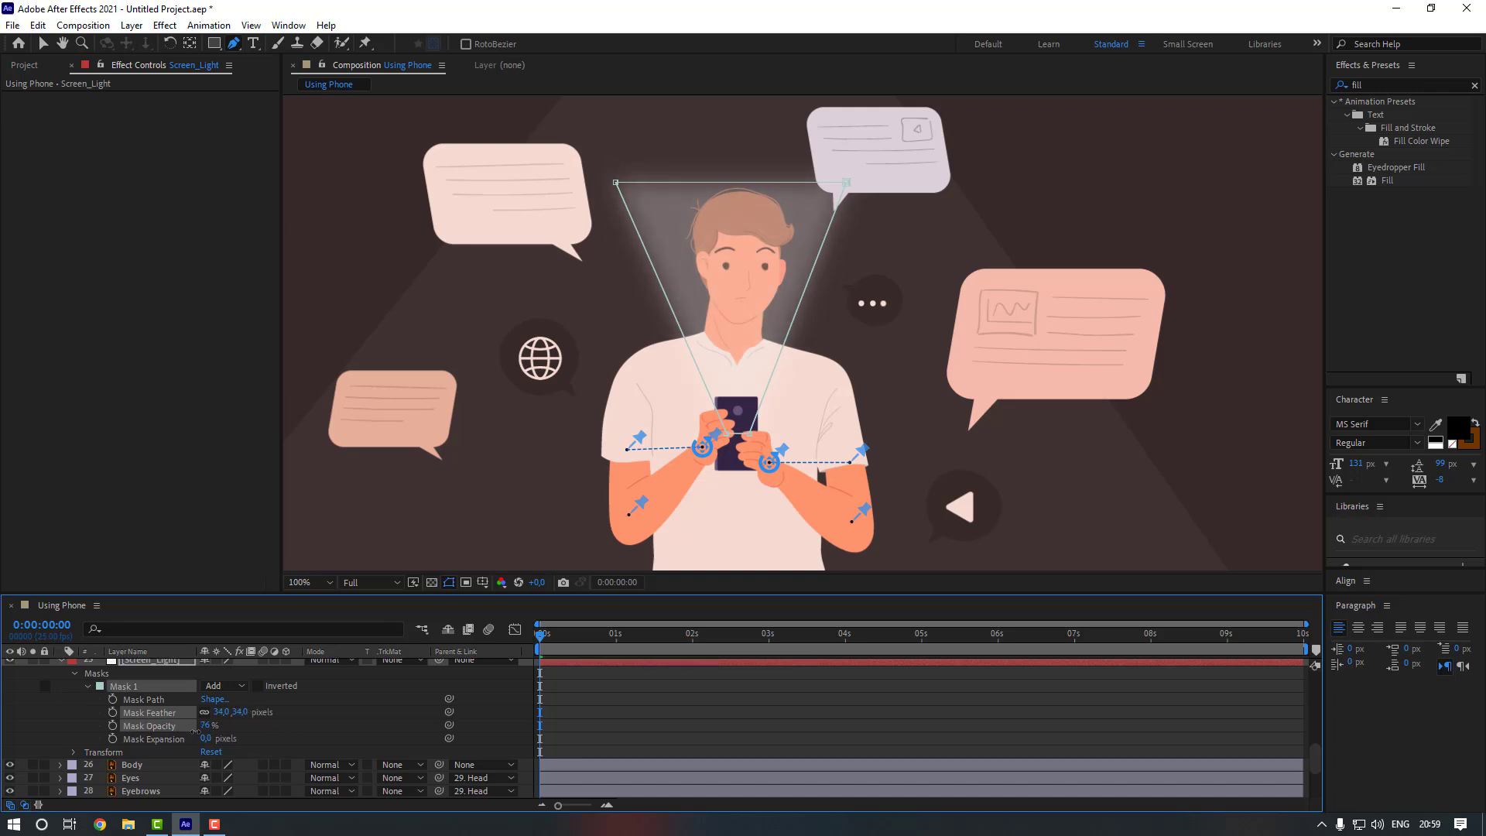
{"action": "left_click", "coordinate": [353, 725]}
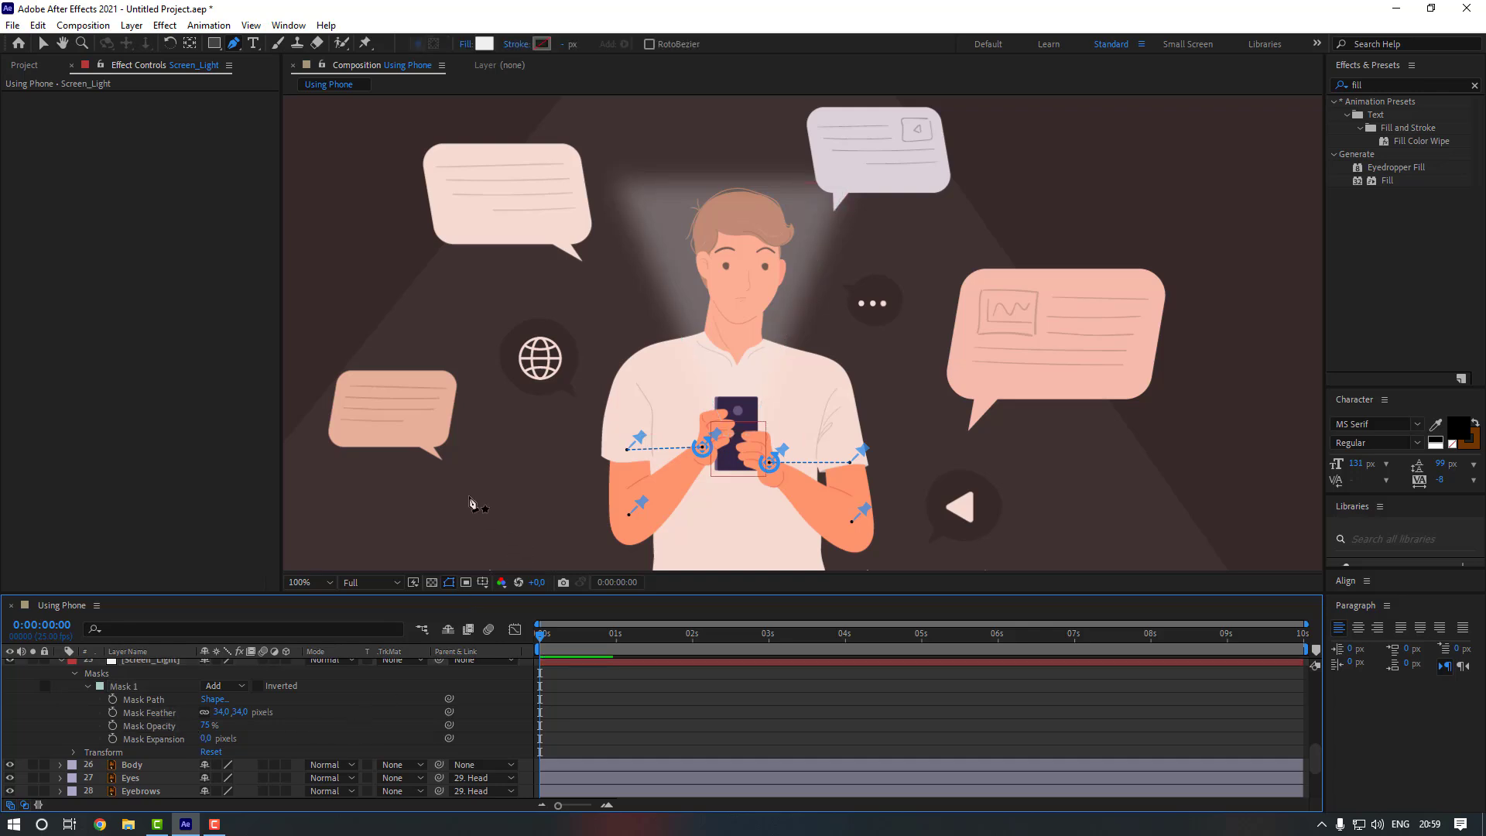
- Collapse the Screen_Light layer and try moving Null 2 slightly to test whether the glow follows the phone
{"action": "scroll", "coordinate": [153, 689], "scroll_direction": "up", "scroll_amount": 1}
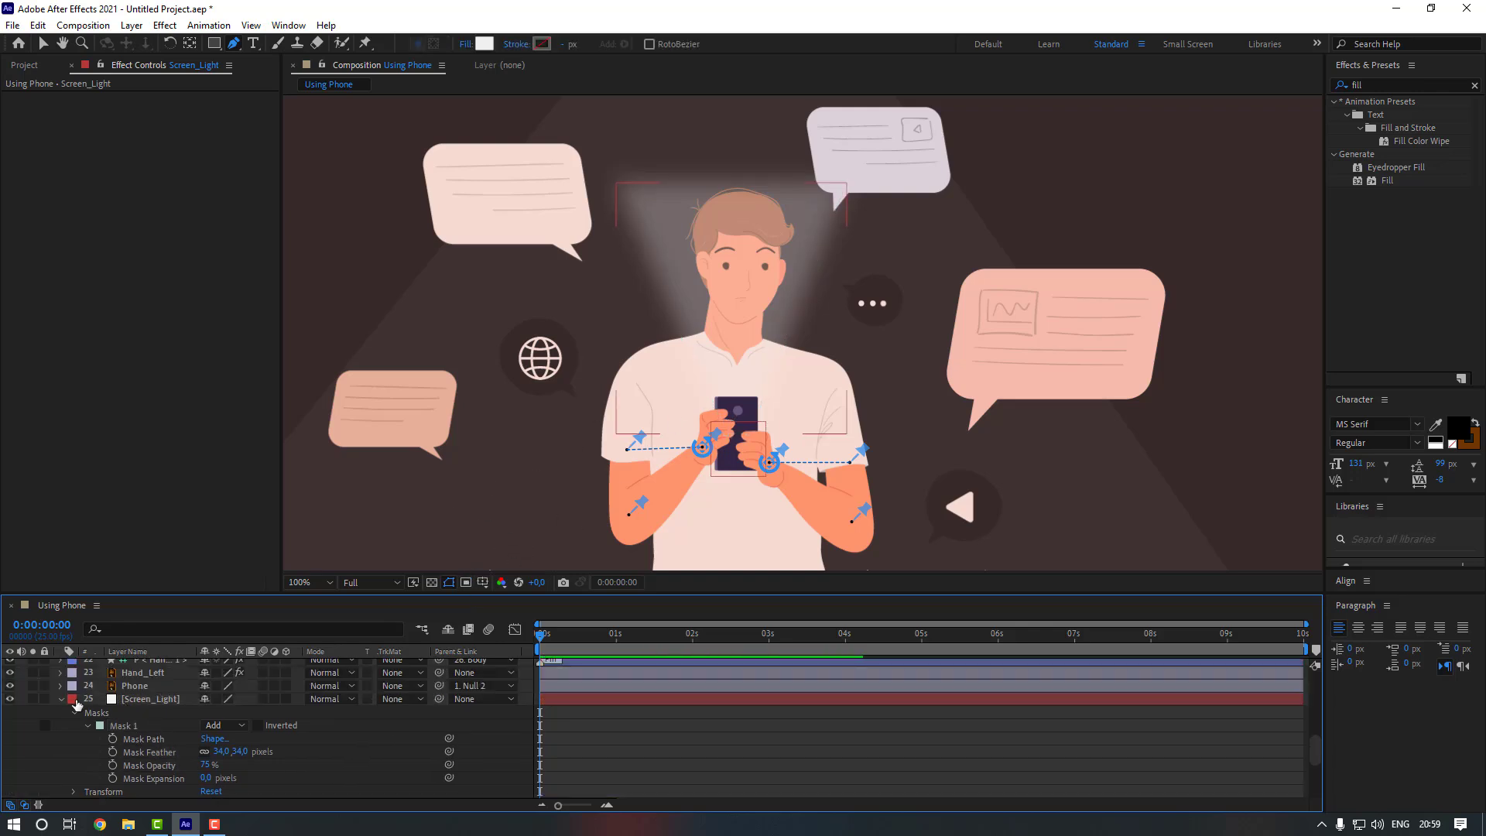
{"action": "left_click", "coordinate": [61, 699]}
{"action": "scroll", "coordinate": [146, 698], "scroll_direction": "up", "scroll_amount": 7}
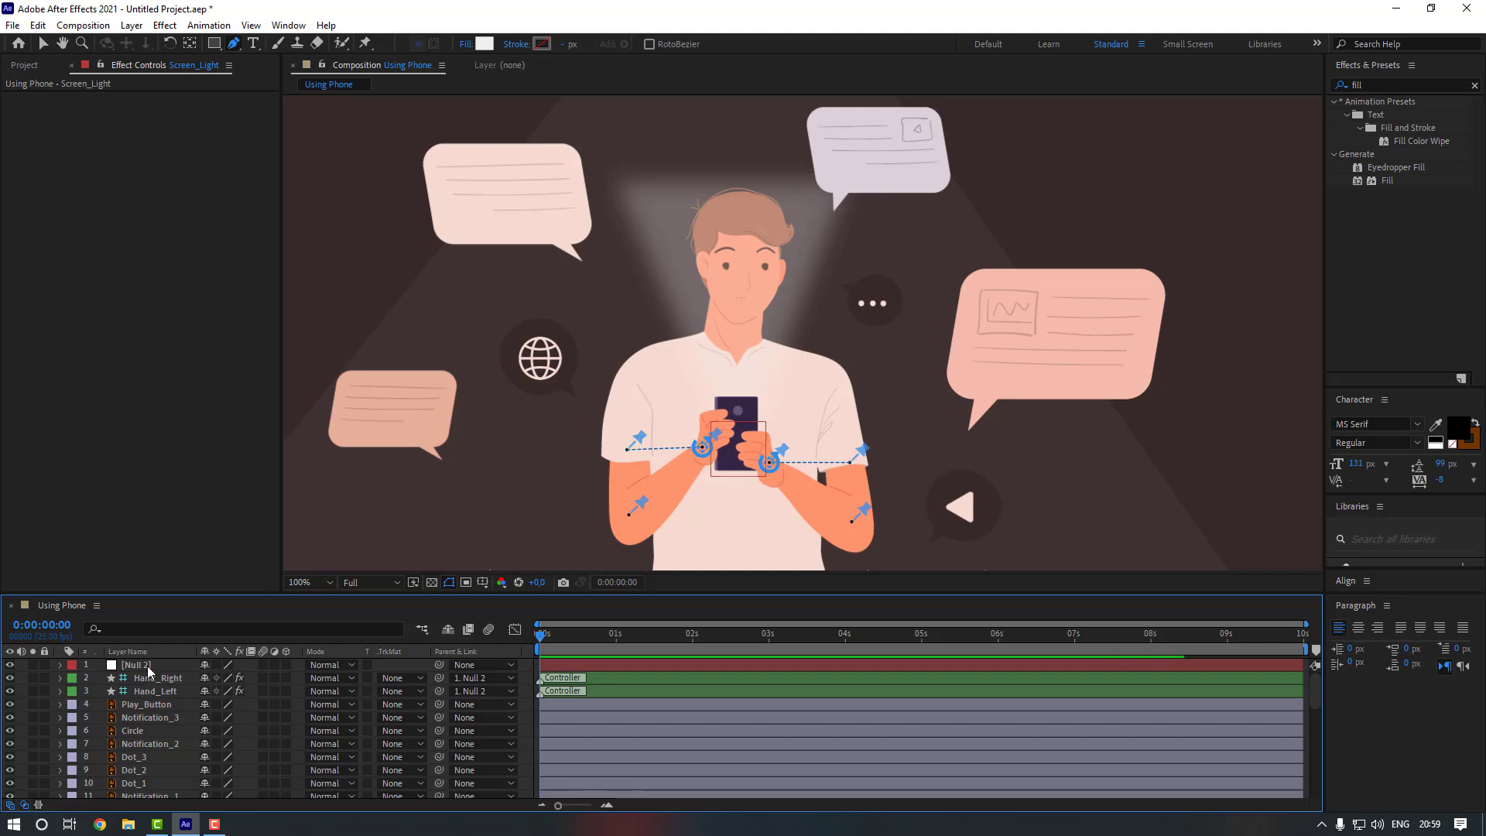
{"action": "left_click", "coordinate": [147, 665]}
{"action": "key", "text": "v"}
{"action": "mouse_move", "coordinate": [734, 447]}
{"action": "left_mouse_down"}
{"action": "mouse_move", "coordinate": [765, 439]}
{"action": "mouse_move", "coordinate": [742, 441]}
{"action": "left_mouse_up"}
- Parent Screen_Light to the Phone layer and test the link by moving Null 2
{"action": "scroll", "coordinate": [193, 716], "scroll_direction": "down", "scroll_amount": 6}
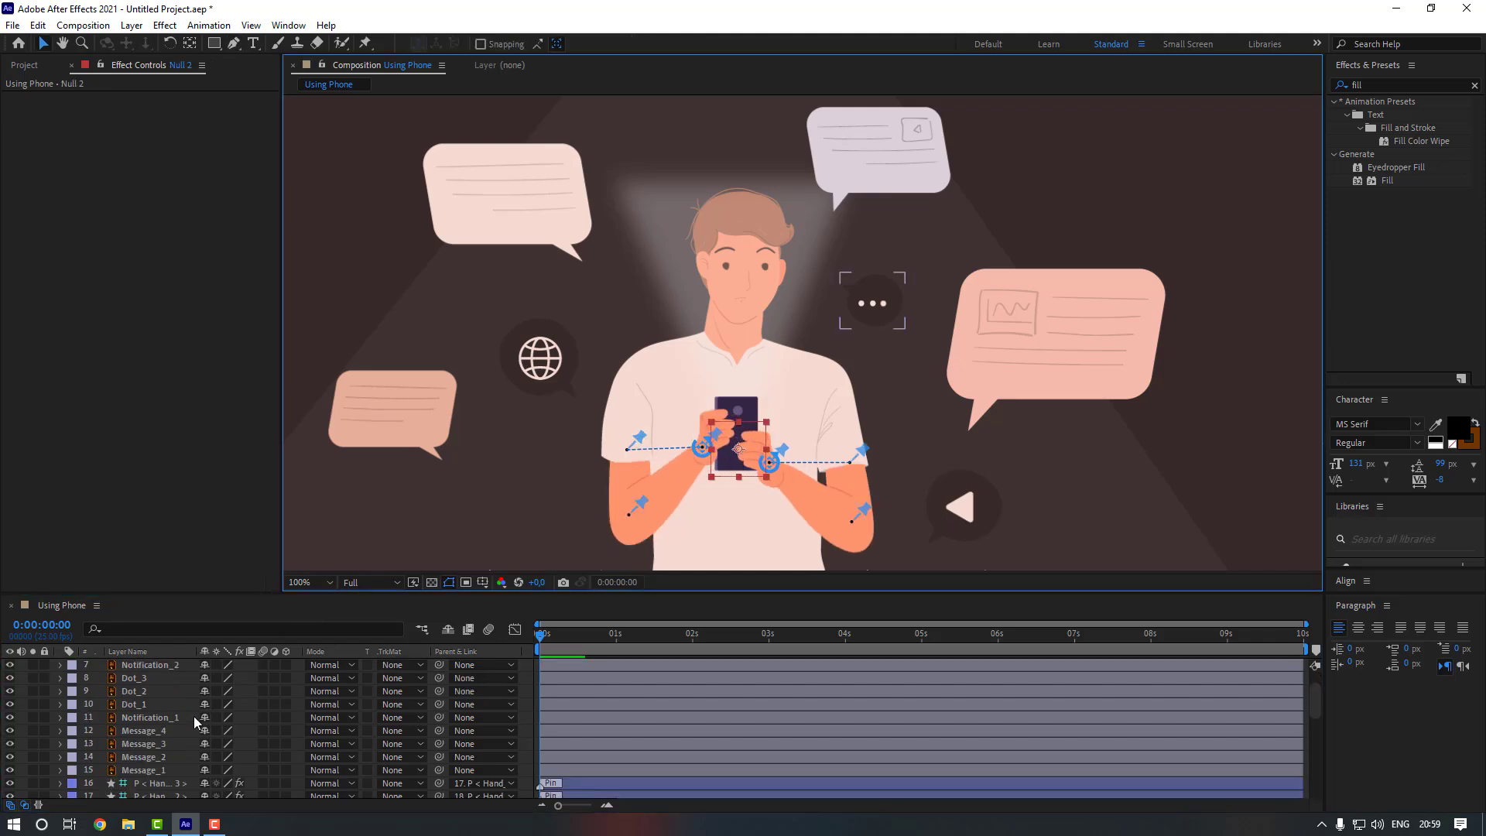
{"action": "left_click", "coordinate": [164, 741]}
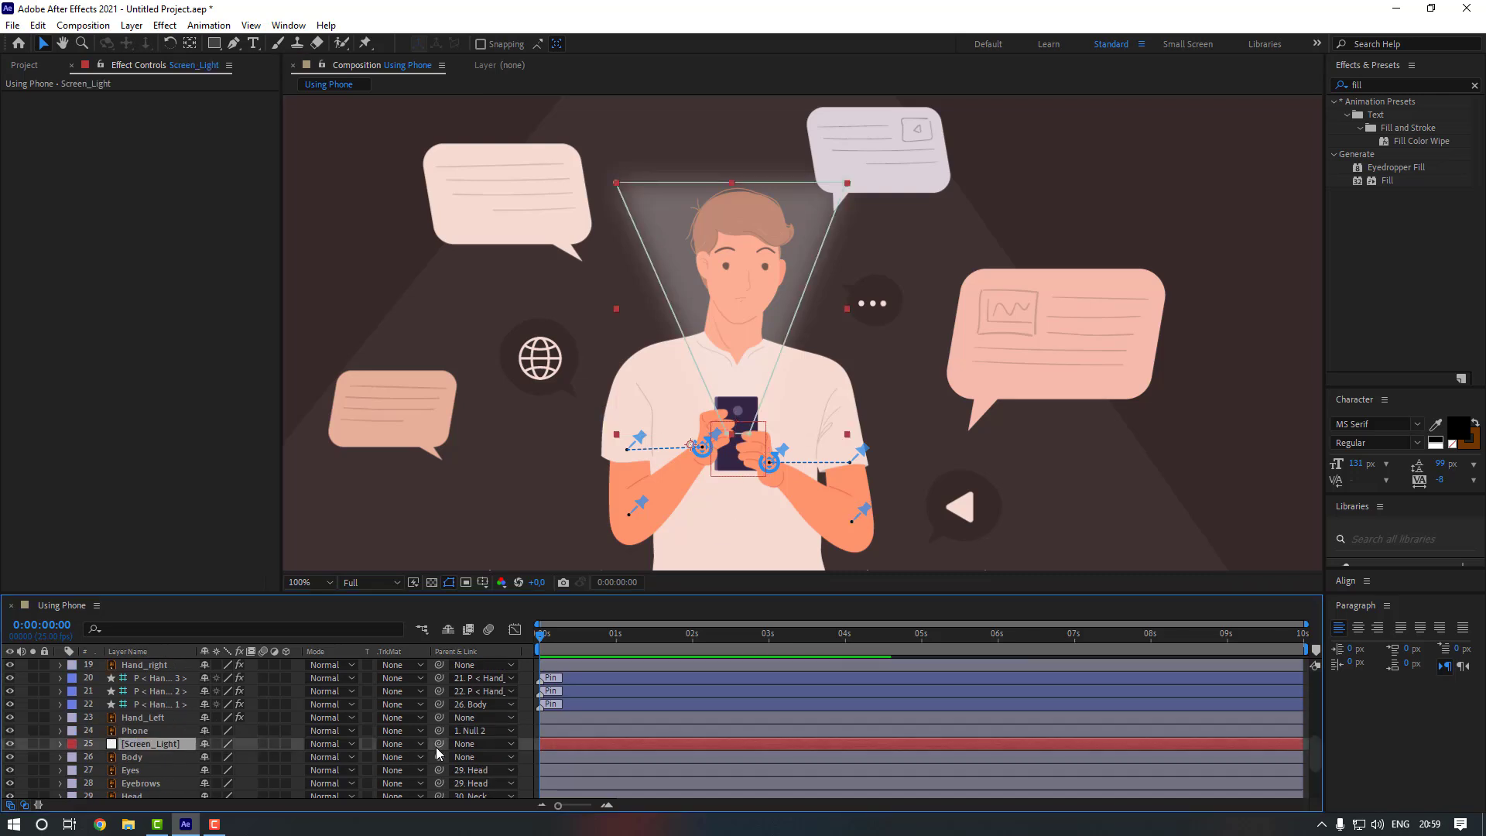
{"action": "left_click_drag", "start_coordinate": [439, 744], "coordinate": [171, 731]}
{"action": "scroll", "coordinate": [169, 725], "scroll_direction": "up", "scroll_amount": 6}
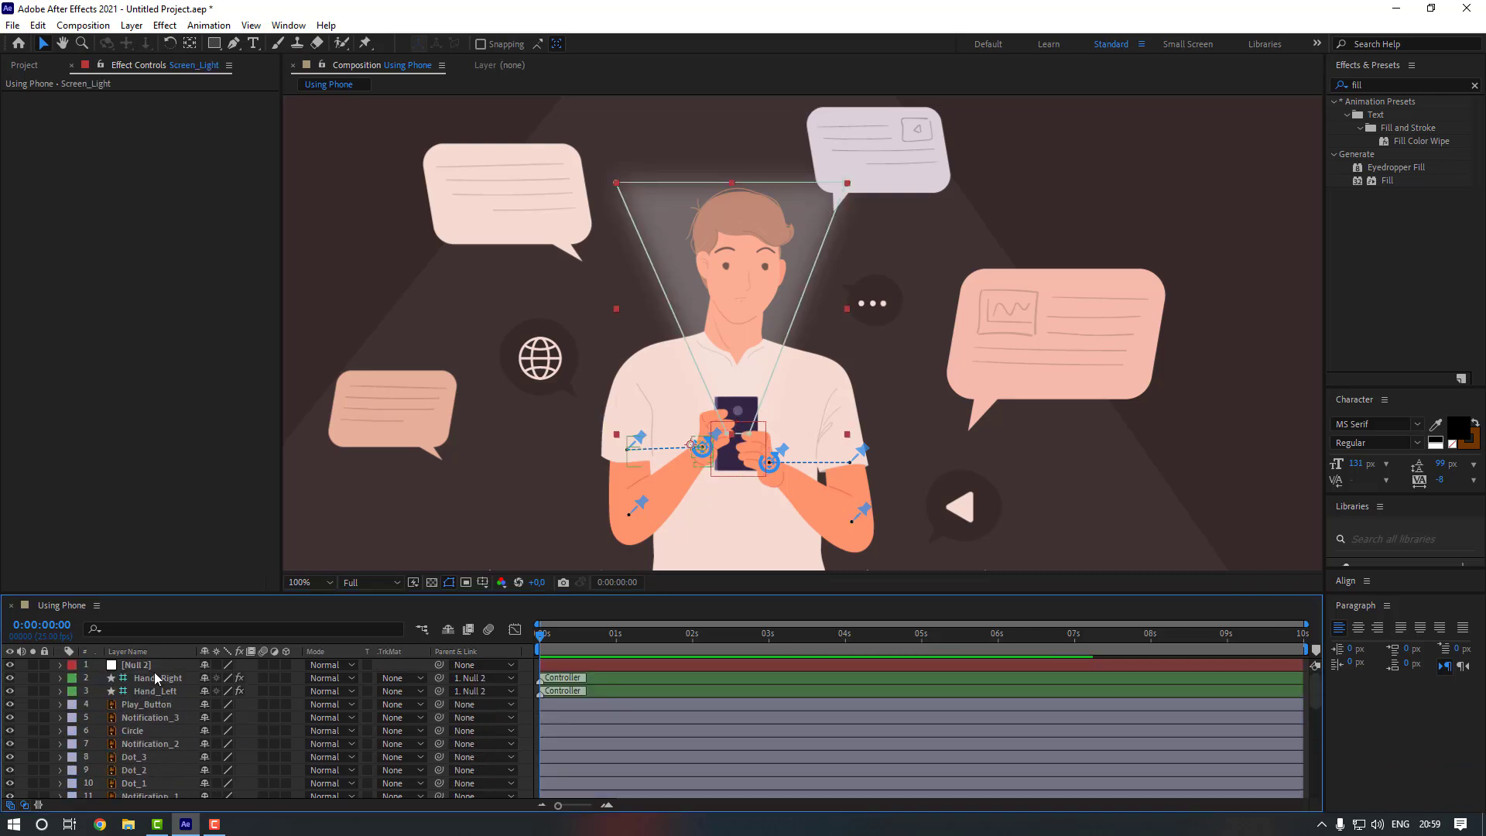
{"action": "left_click", "coordinate": [726, 432]}
{"action": "left_click_drag", "start_coordinate": [745, 442], "coordinate": [751, 449]}
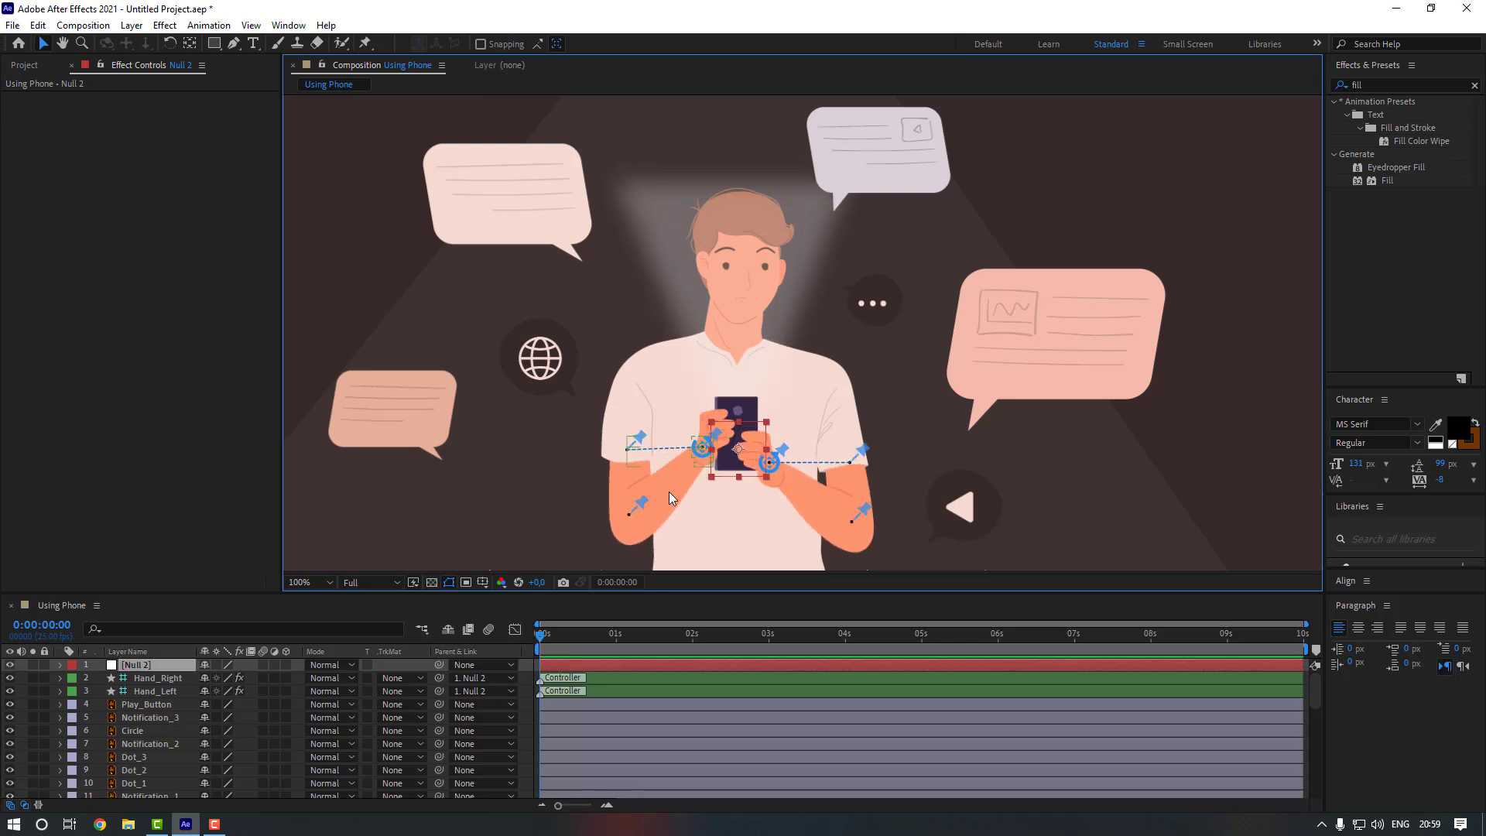
- Add a starting Position keyframe to Null 2 at 0:00:00:00
{"action": "left_click", "coordinate": [541, 635]}
{"action": "key", "text": "p"}
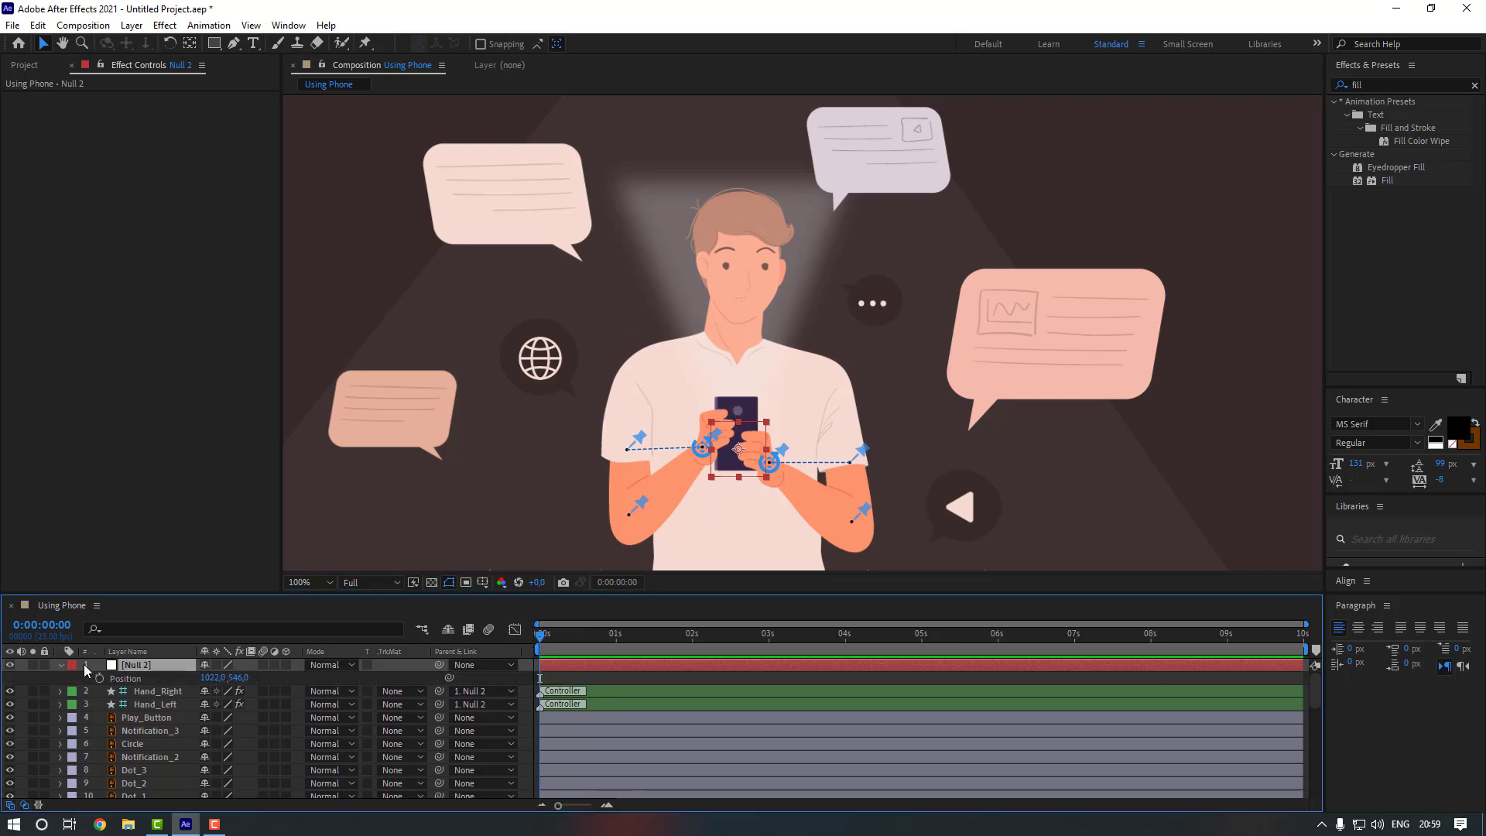
{"action": "left_click", "coordinate": [100, 677]}
- At 0:00:00:10, nudge Null 2 down and right to a Position keyframe of 1029, 563
{"action": "key", "text": "shift+Page_Down"}
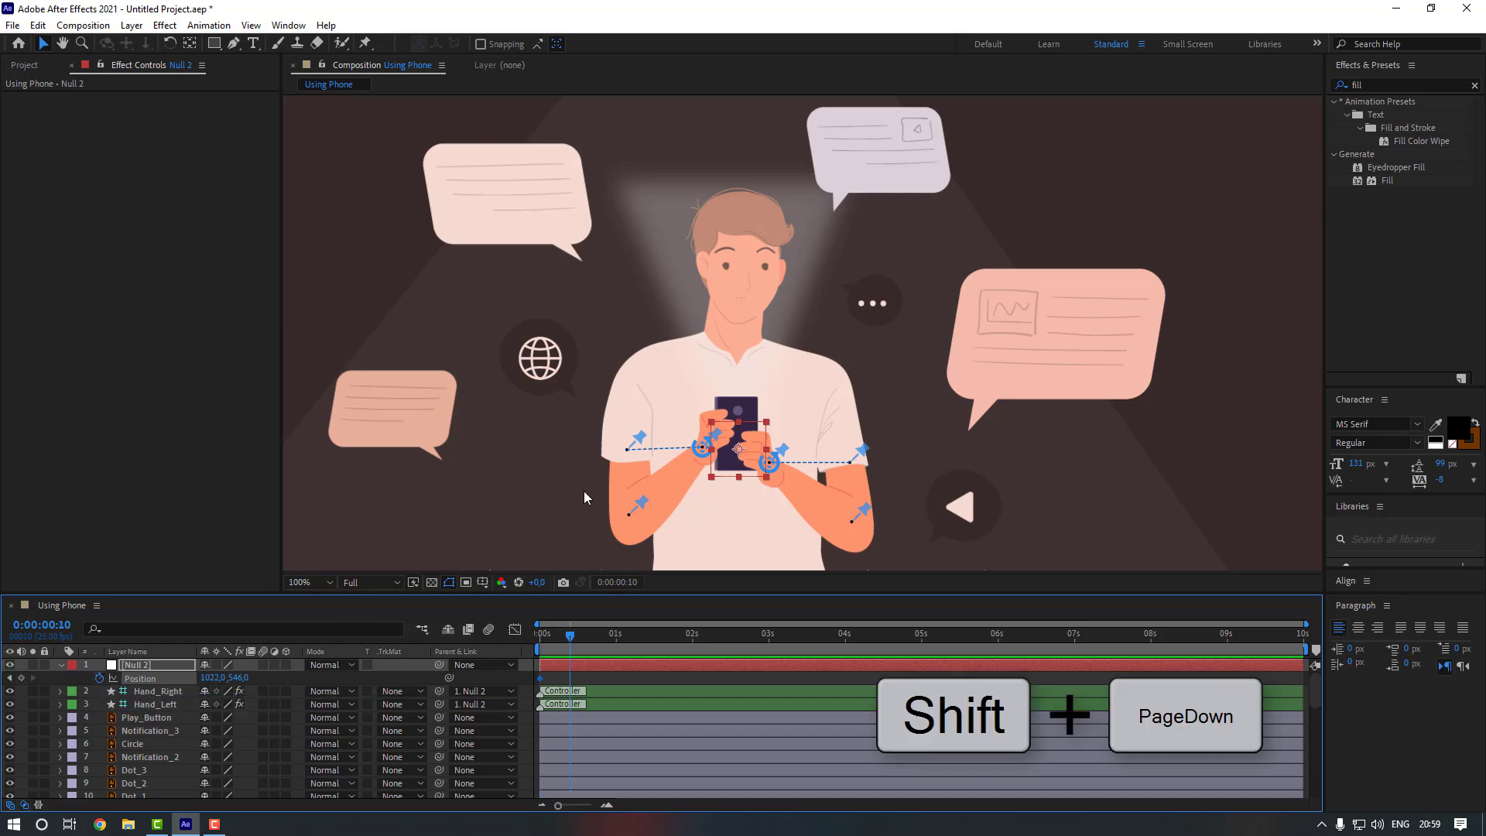
{"action": "key", "text": "Down"}
{"action": "key", "text": "Down"}
{"action": "key", "text": "Down"}
{"action": "key", "text": "Down"}
{"action": "key", "text": "Down"}
{"action": "key", "text": "Down"}
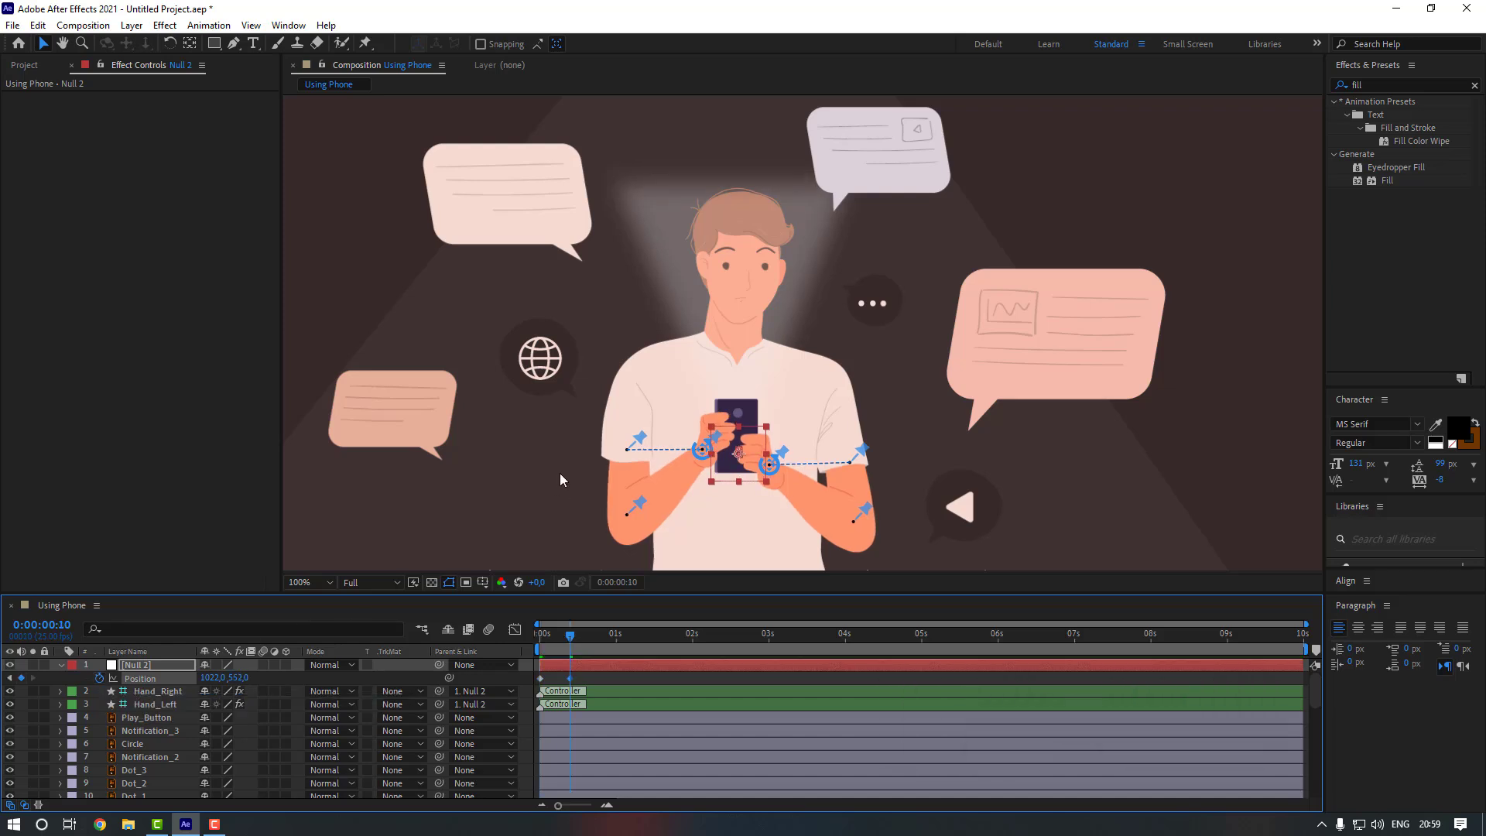
{"action": "key", "text": "Down"}
{"action": "key", "text": "Down"}
{"action": "key", "text": "Down"}
{"action": "key", "text": "Down"}
{"action": "key", "text": "Down"}
{"action": "key", "text": "Down"}
{"action": "key", "text": "Down"}
{"action": "key", "text": "Down"}
{"action": "key", "text": "Down"}
{"action": "key", "text": "Down"}
{"action": "key", "text": "Down"}
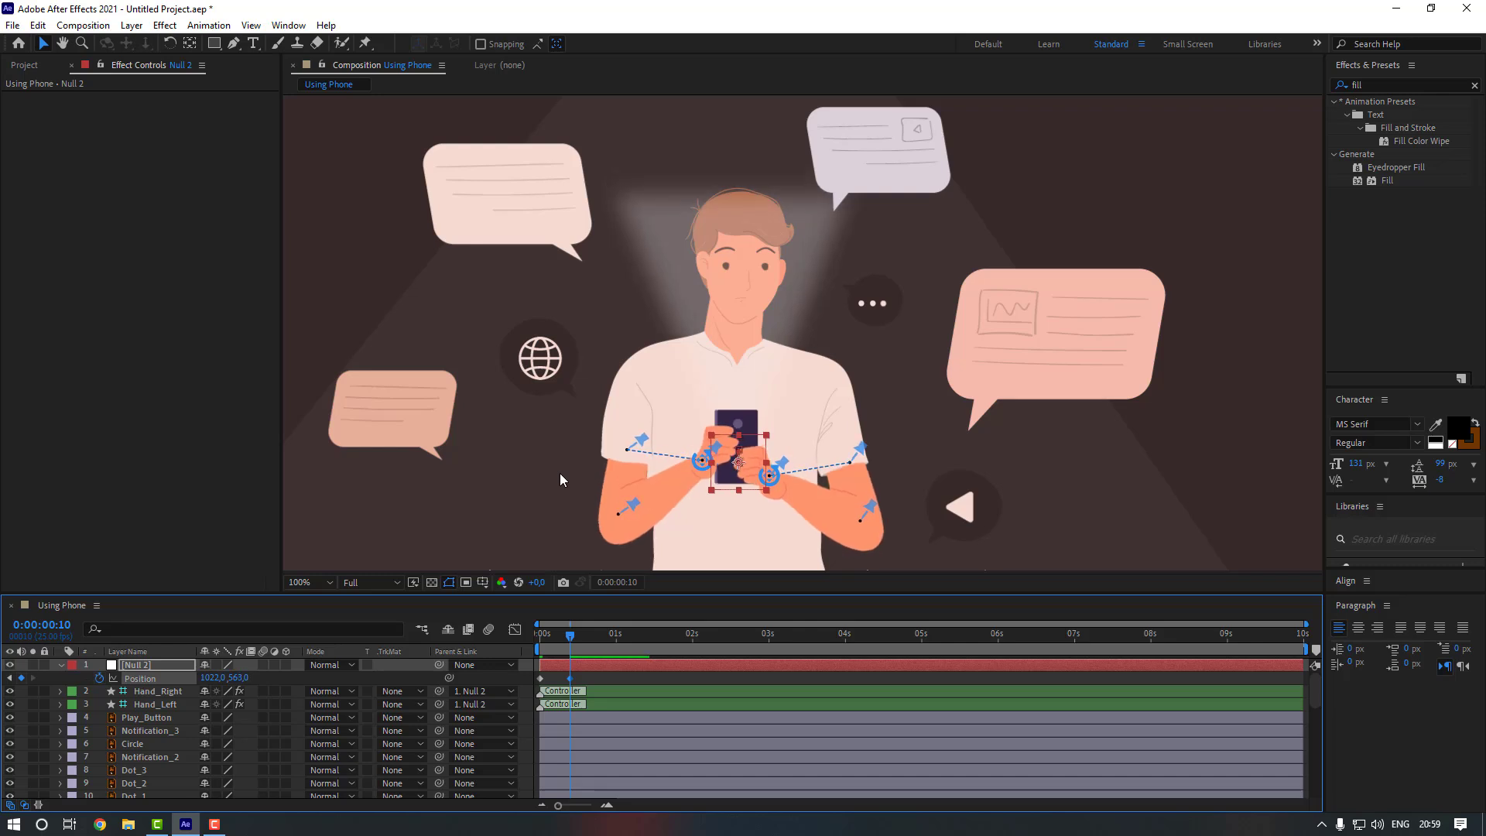
{"action": "key", "text": "Right"}
{"action": "key", "text": "Right"}
{"action": "key", "text": "Right"}
{"action": "key", "text": "Right"}
{"action": "key", "text": "Right"}
{"action": "key", "text": "Right"}
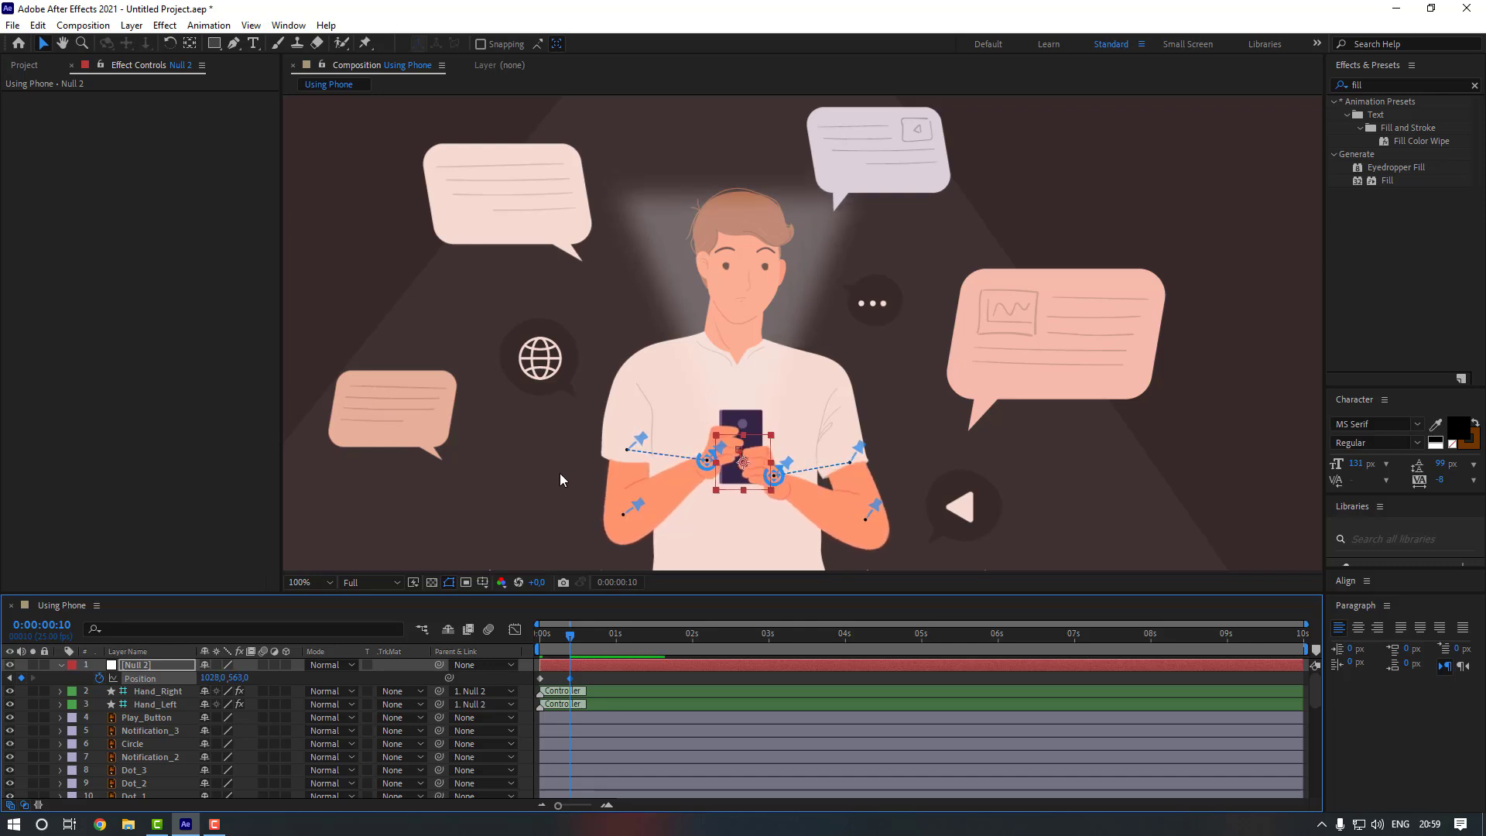
{"action": "key", "text": "Right"}
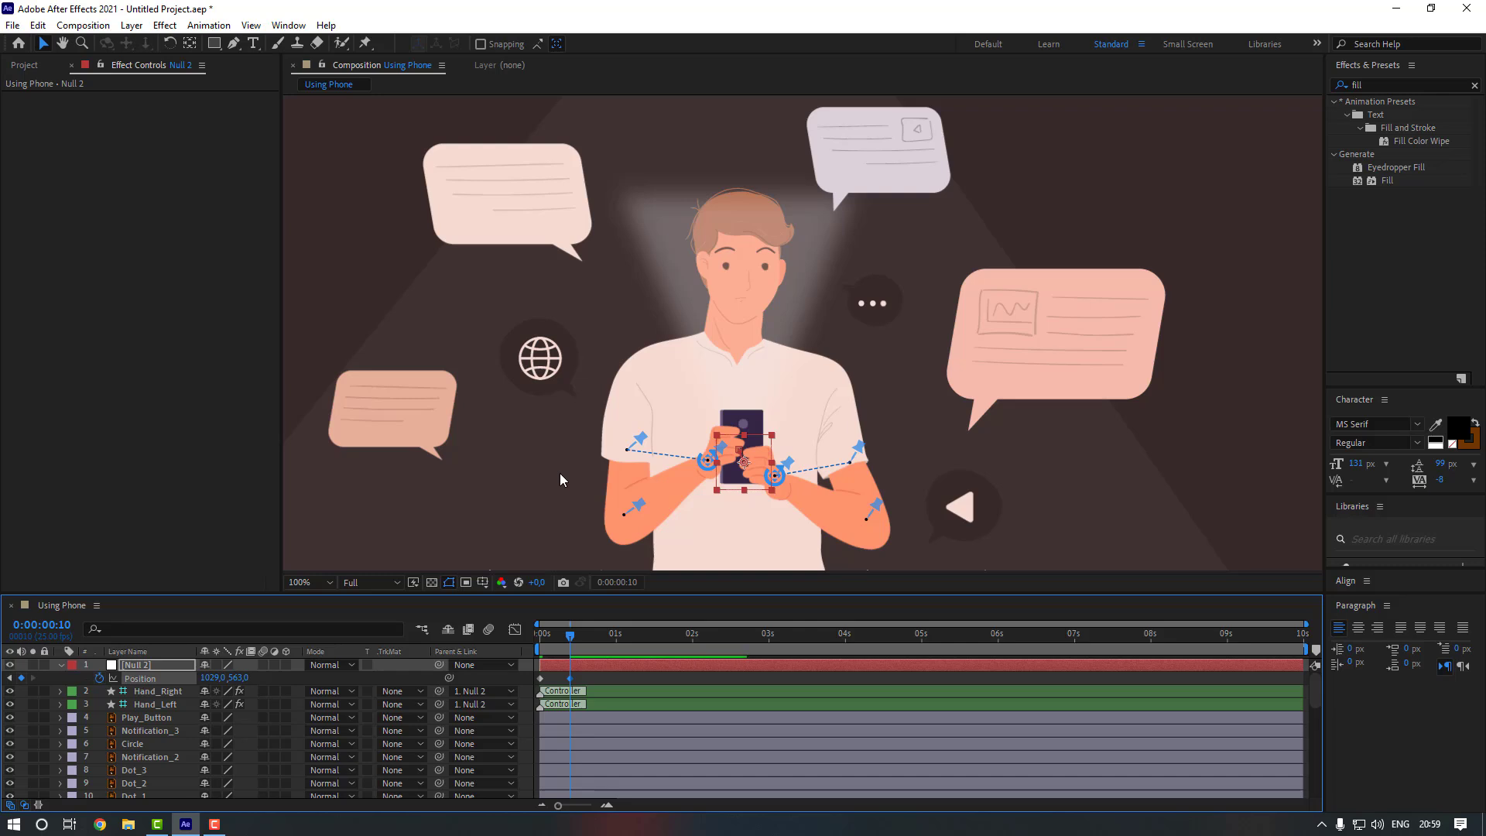
- At 0:00:00:20, nudge Null 2 left and up to a Position keyframe of 1017, 557
{"action": "key", "text": "shift+Page_Down"}
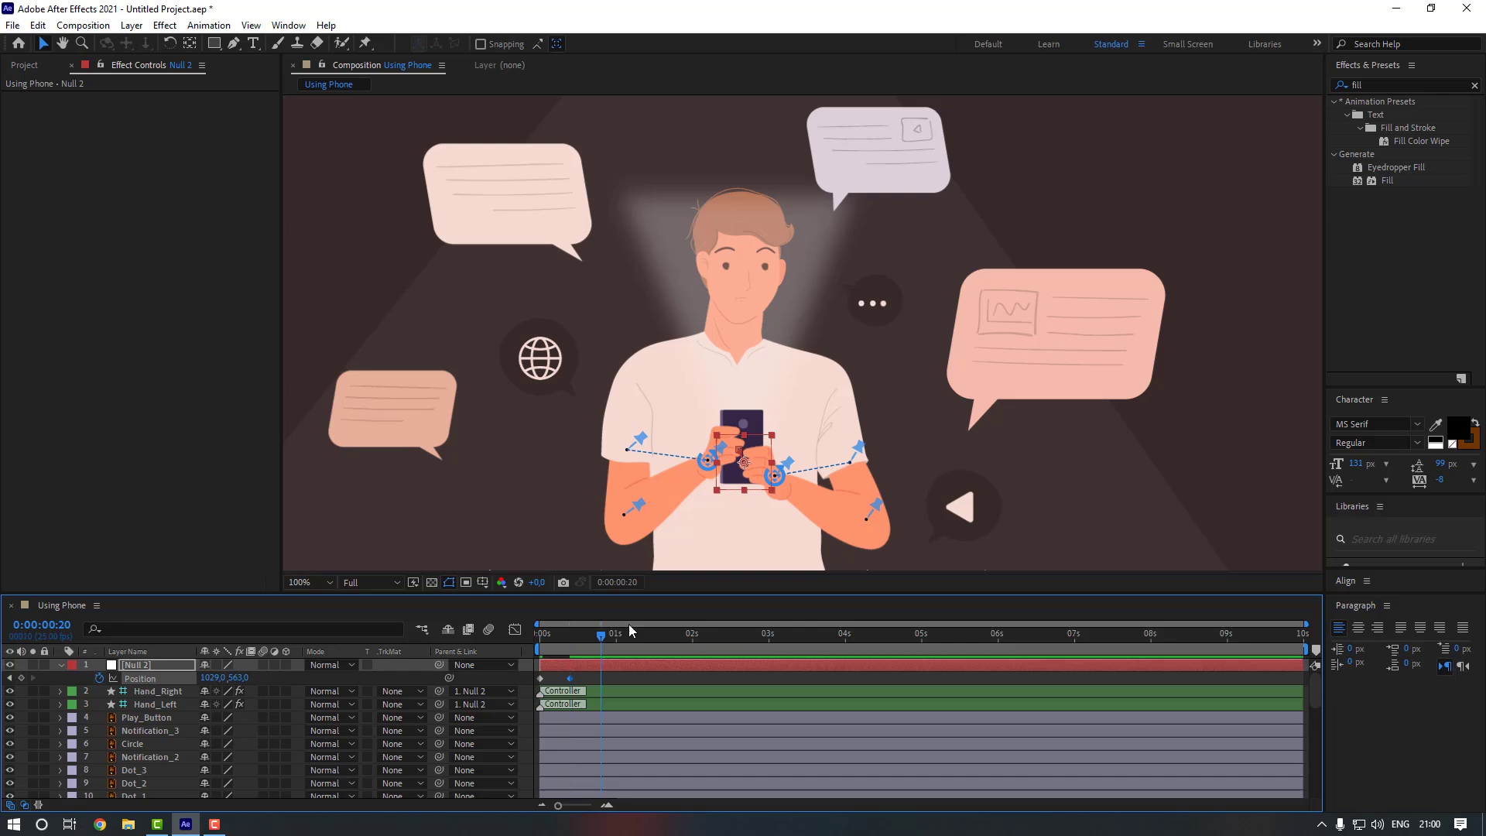
{"action": "key", "text": "Left"}
{"action": "key", "text": "Left"}
{"action": "key", "text": "Left"}
{"action": "key", "text": "Left"}
{"action": "key", "text": "Left"}
{"action": "key", "text": "Left"}
{"action": "key", "text": "Left"}
{"action": "key", "text": "Left"}
{"action": "key", "text": "Left"}
{"action": "key", "text": "Left"}
{"action": "key", "text": "Left"}
{"action": "key", "text": "Left"}
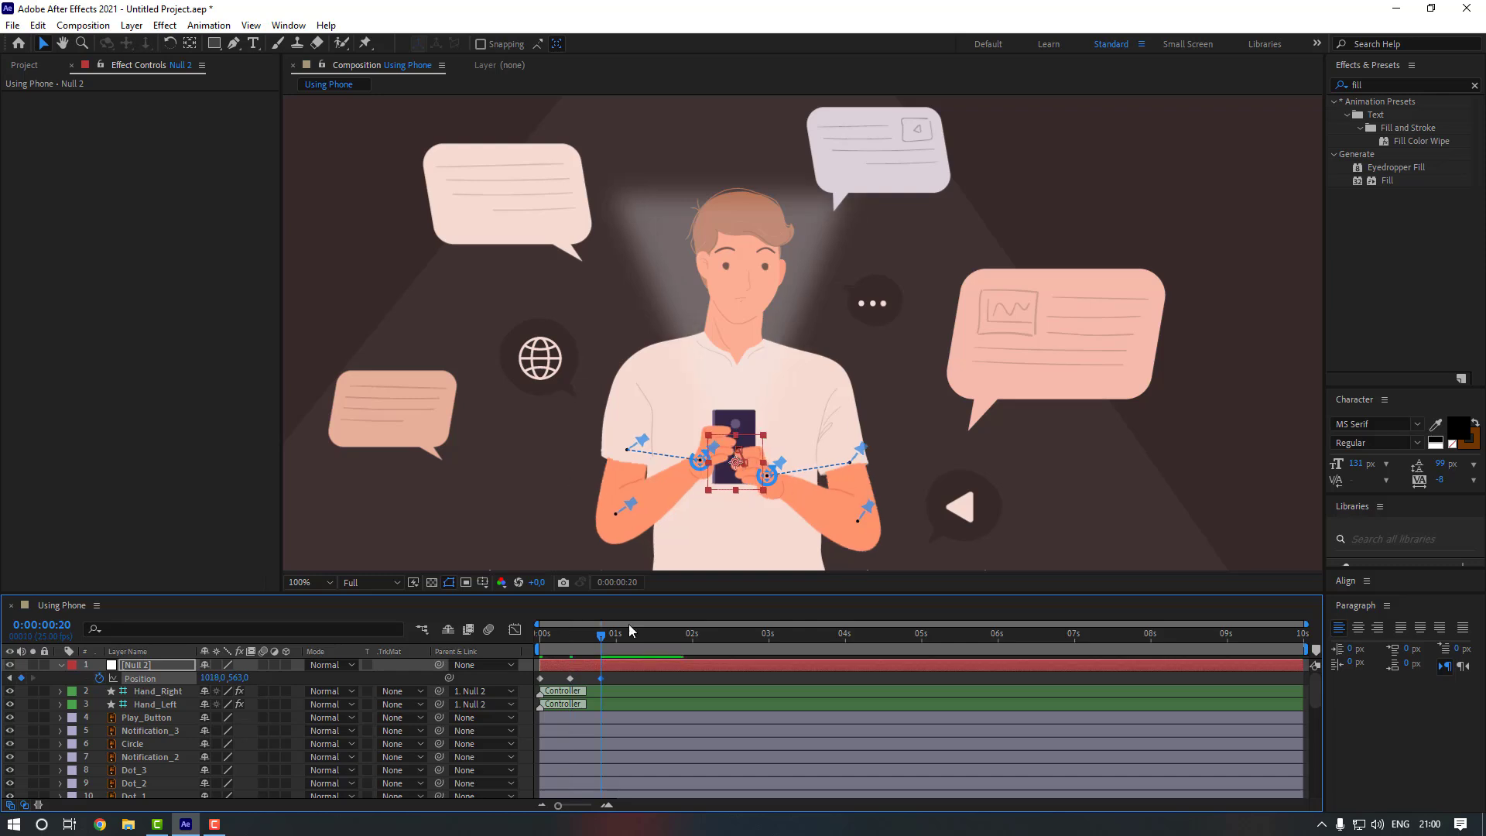
{"action": "key", "text": "Up"}
{"action": "key", "text": "Up"}
{"action": "key", "text": "Up"}
{"action": "key", "text": "Up"}
{"action": "key", "text": "Up"}
{"action": "key", "text": "Up"}
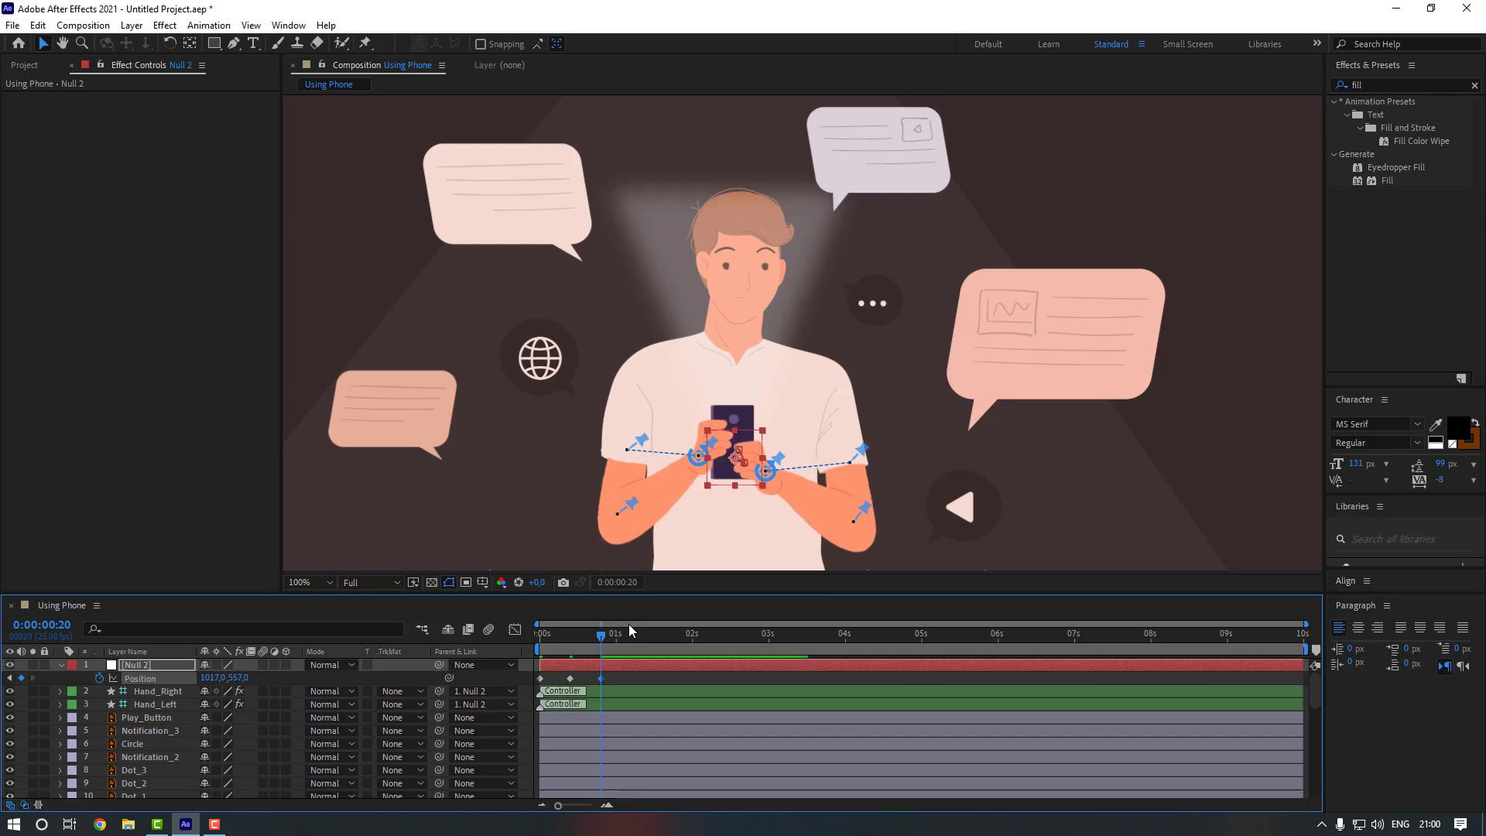
- At 0:00:01:05, nudge Null 2 right and down to a Position keyframe of 1024, 567
{"action": "left_click", "coordinate": [630, 629]}
{"action": "key", "text": "Right"}
{"action": "key", "text": "Right"}
{"action": "key", "text": "Right"}
{"action": "key", "text": "Right"}
{"action": "key", "text": "Right"}
{"action": "key", "text": "Right"}
{"action": "key", "text": "Right"}
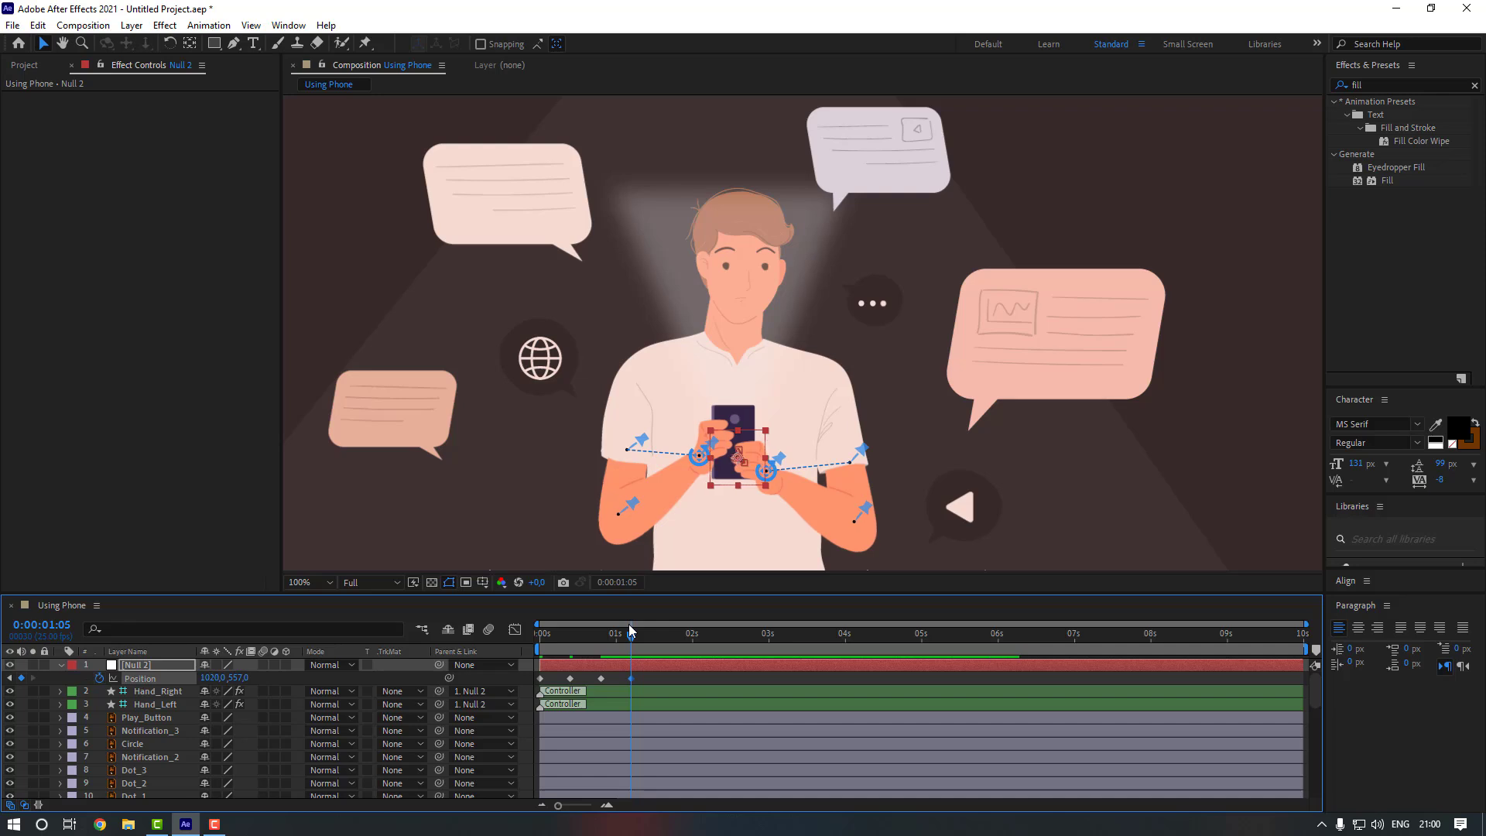
{"action": "key", "text": "Down"}
{"action": "key", "text": "Down"}
{"action": "key", "text": "Down"}
{"action": "key", "text": "Down"}
{"action": "key", "text": "Down"}
{"action": "key", "text": "Down"}
{"action": "key", "text": "Down"}
{"action": "key", "text": "Down"}
{"action": "key", "text": "Down"}
{"action": "key", "text": "Down"}
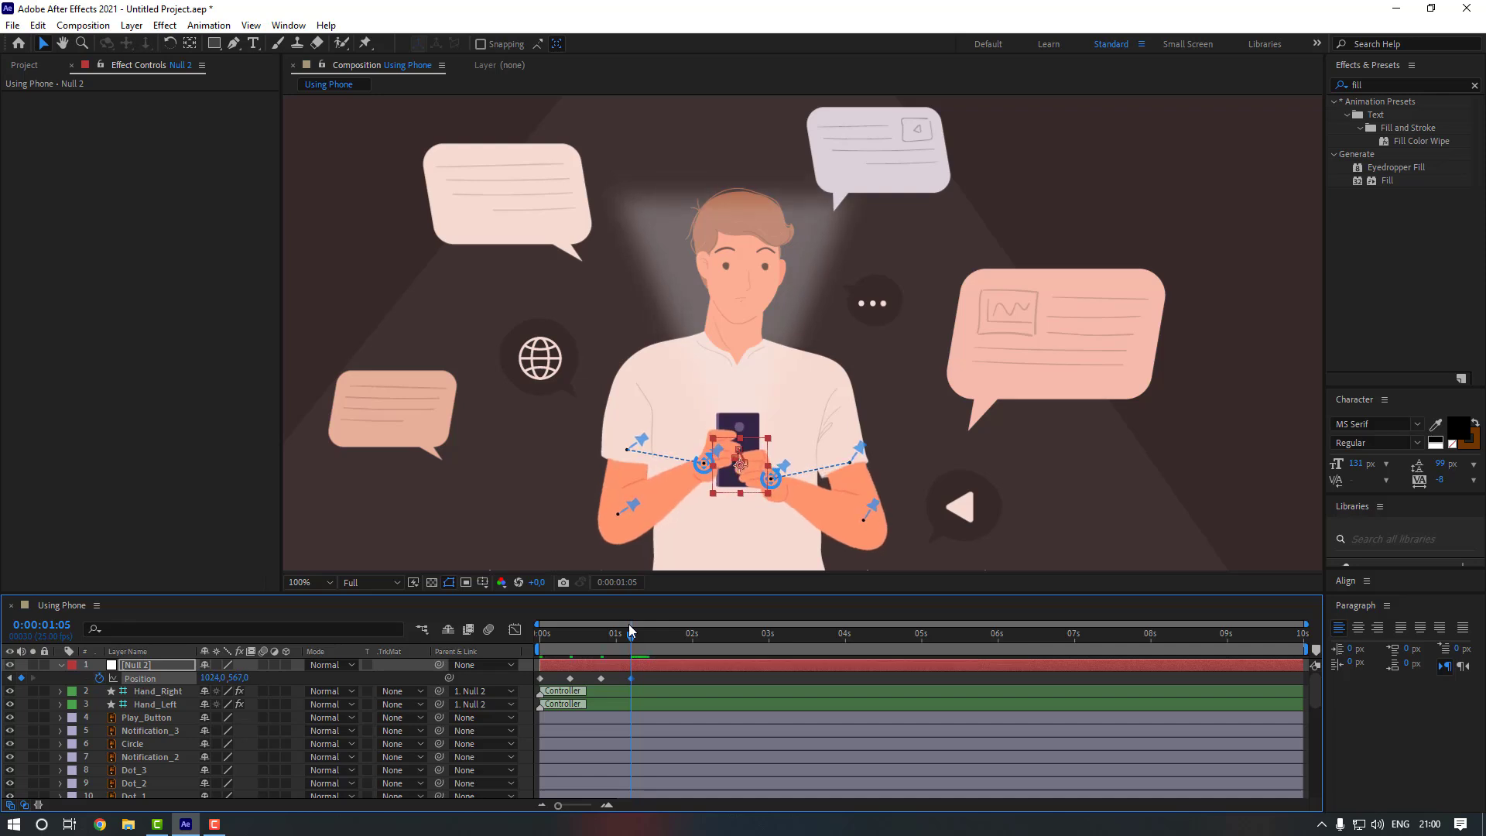
- At 0:00:01:15, nudge Null 2 up to a Position keyframe of 1024, 549
{"action": "key", "text": "space"}
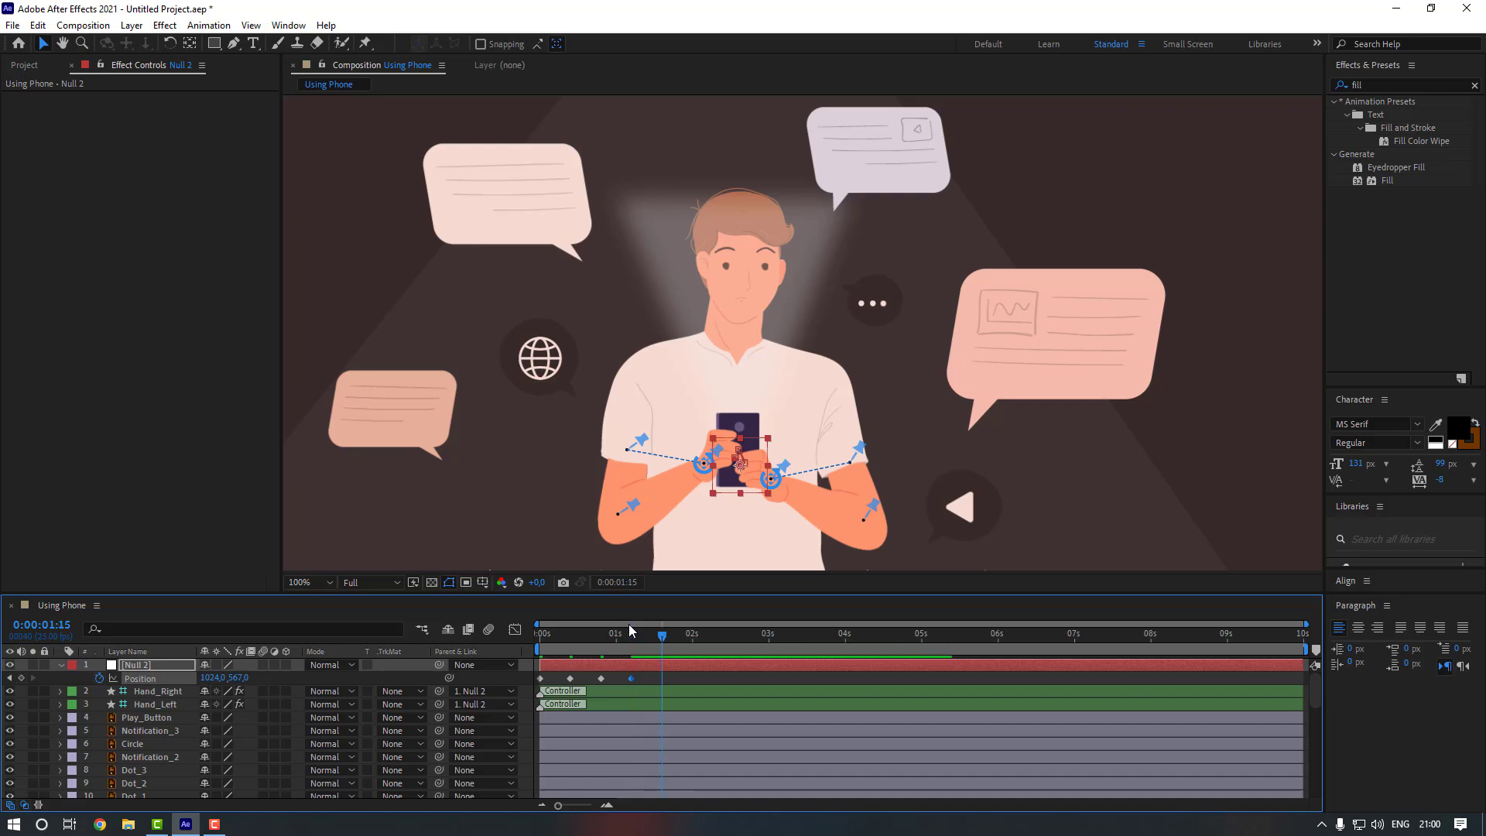
{"action": "key", "text": "Up"}
{"action": "key", "text": "Up"}
{"action": "key", "text": "Up"}
{"action": "key", "text": "Up"}
{"action": "key", "text": "Up"}
{"action": "key", "text": "Up"}
{"action": "key", "text": "Up"}
{"action": "key", "text": "Up"}
{"action": "key", "text": "Up"}
{"action": "key", "text": "Up"}
{"action": "key", "text": "Up"}
{"action": "key", "text": "Up"}
{"action": "key", "text": "Up"}
{"action": "key", "text": "Up"}
{"action": "key", "text": "Up"}
{"action": "key", "text": "Up"}
{"action": "key", "text": "Up"}
{"action": "key", "text": "Up"}
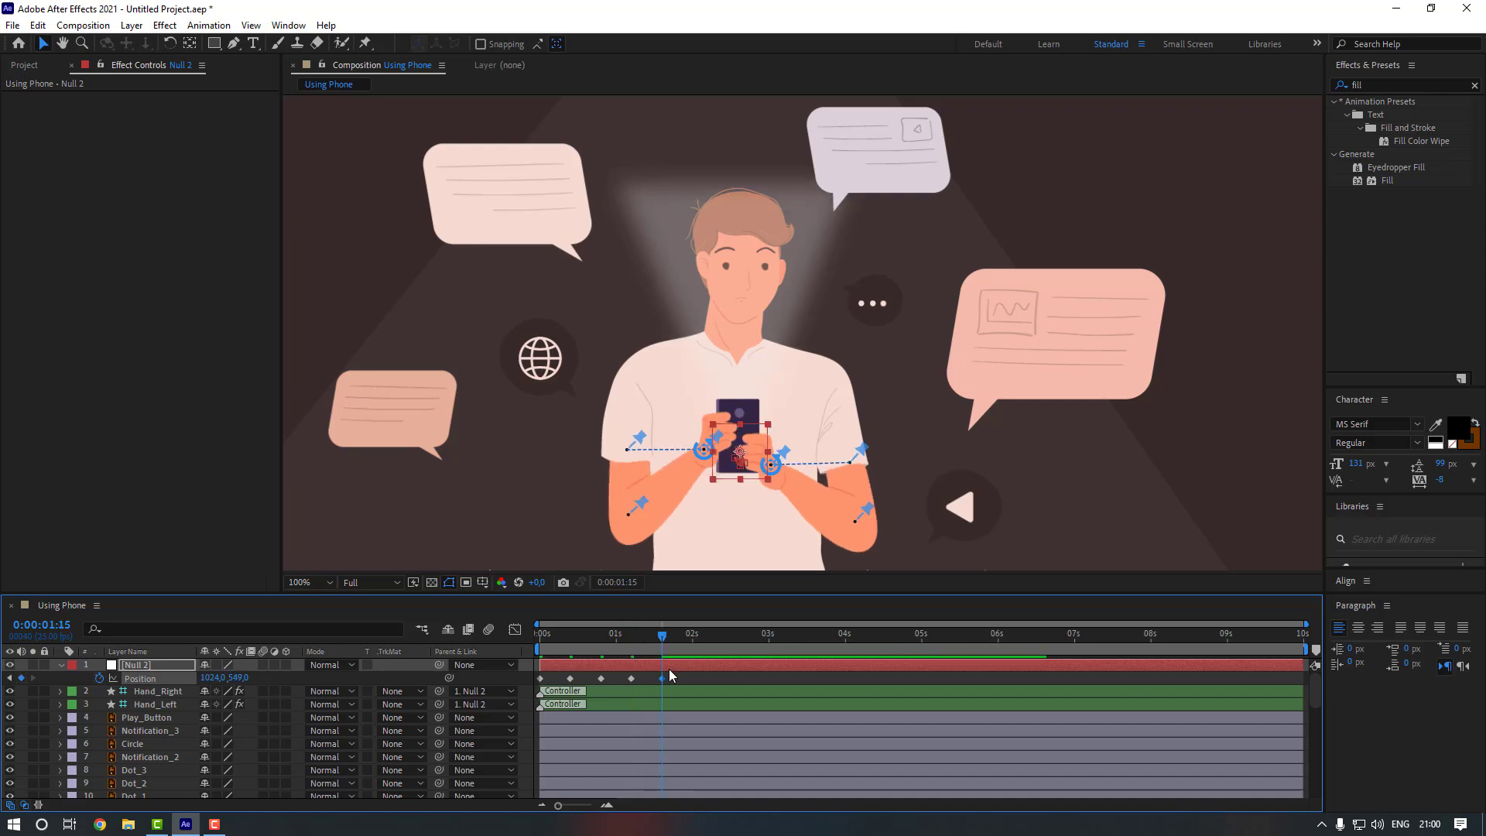
- Apply Easy Ease to all of Null 2's Position keyframes
{"action": "left_click_drag", "start_coordinate": [670, 676], "coordinate": [519, 685]}
{"action": "right_click", "coordinate": [662, 679]}
{"action": "mouse_move", "coordinate": [762, 670]}
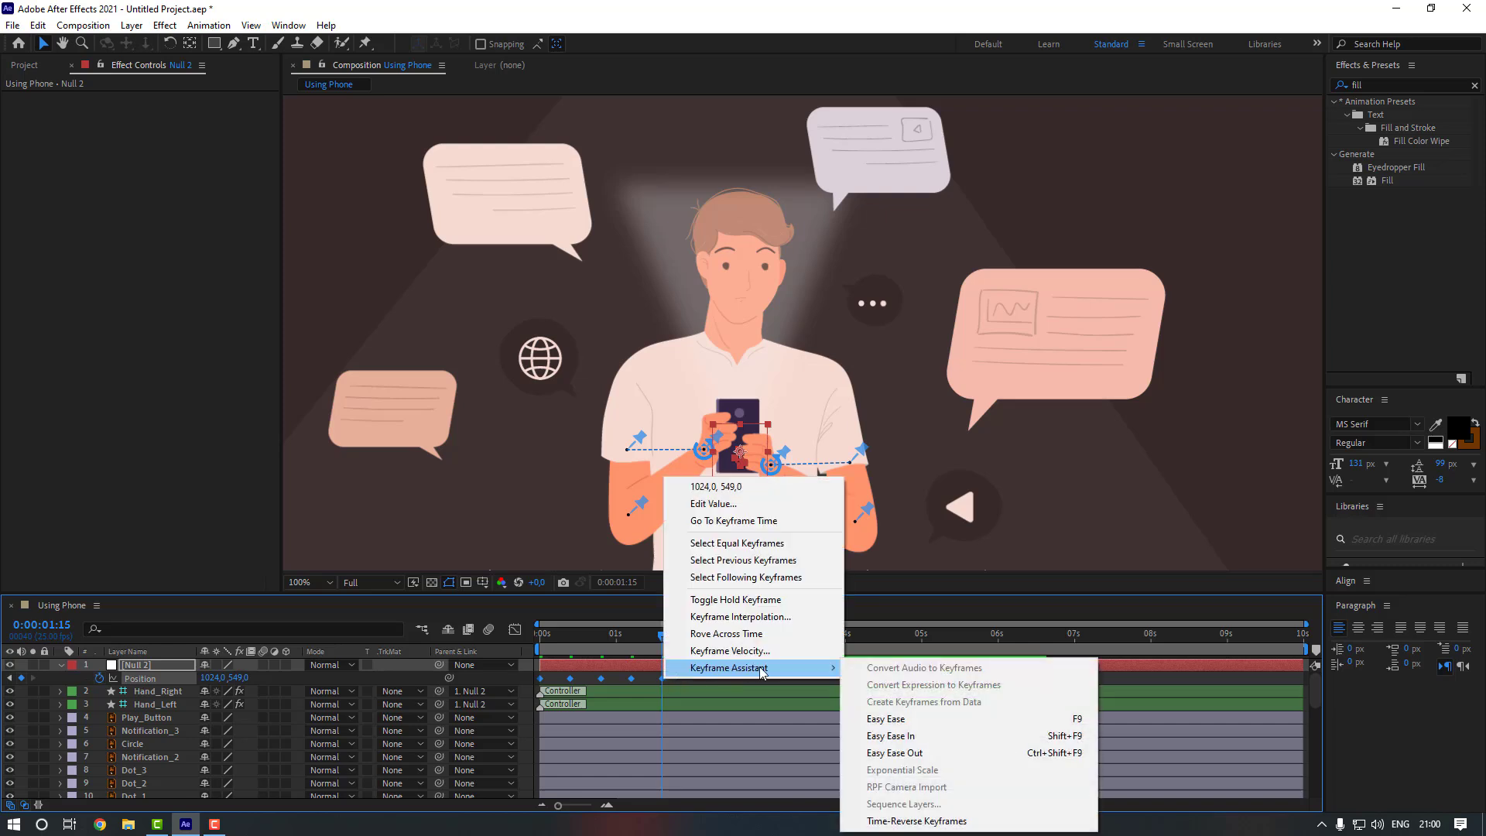
{"action": "left_click", "coordinate": [884, 719]}
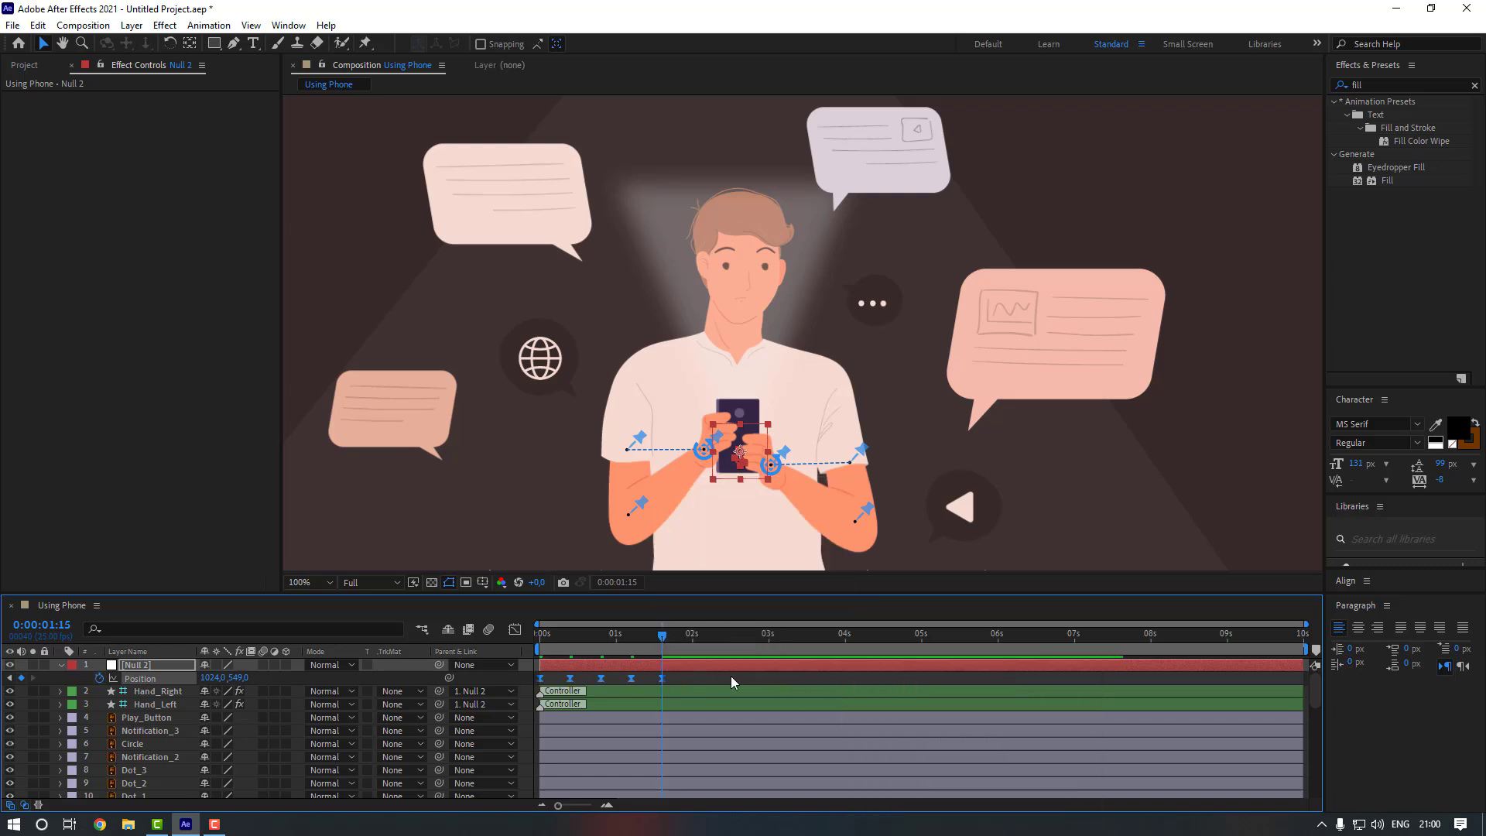
{"action": "left_click", "coordinate": [731, 677]}
- Preview the phone and arm motion from the start with the whole composition in view
{"action": "left_click_drag", "start_coordinate": [580, 631], "coordinate": [477, 639]}
{"action": "key", "text": "shift+/"}
{"action": "key", "text": "space"}
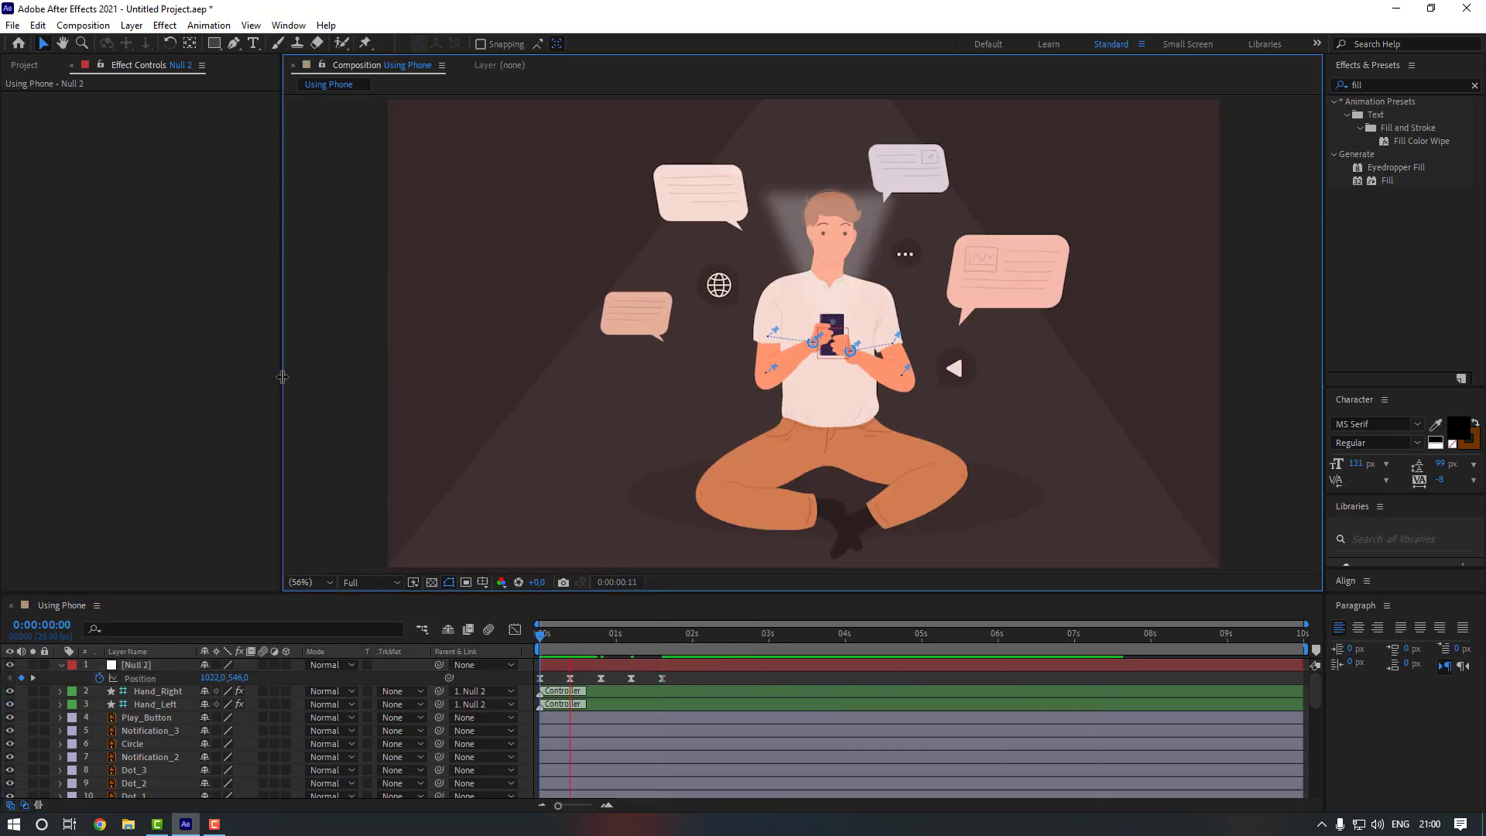
{"action": "key", "text": "space"}
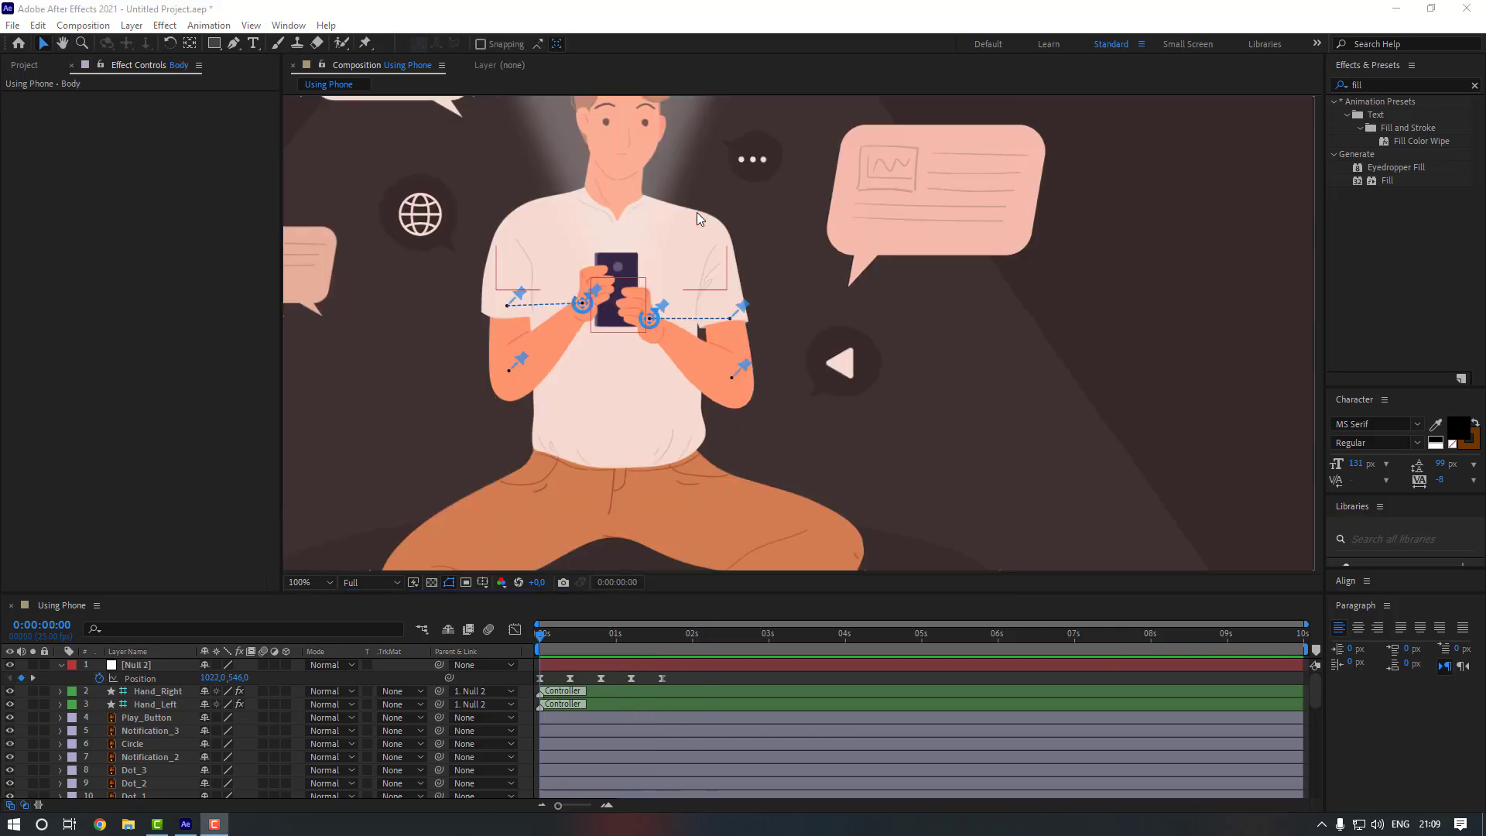
- Add starting Position keyframes to the Hand_Right and Hand_Left controllers at 0:00:00:00
{"action": "left_click_drag", "start_coordinate": [697, 219], "coordinate": [762, 263]}
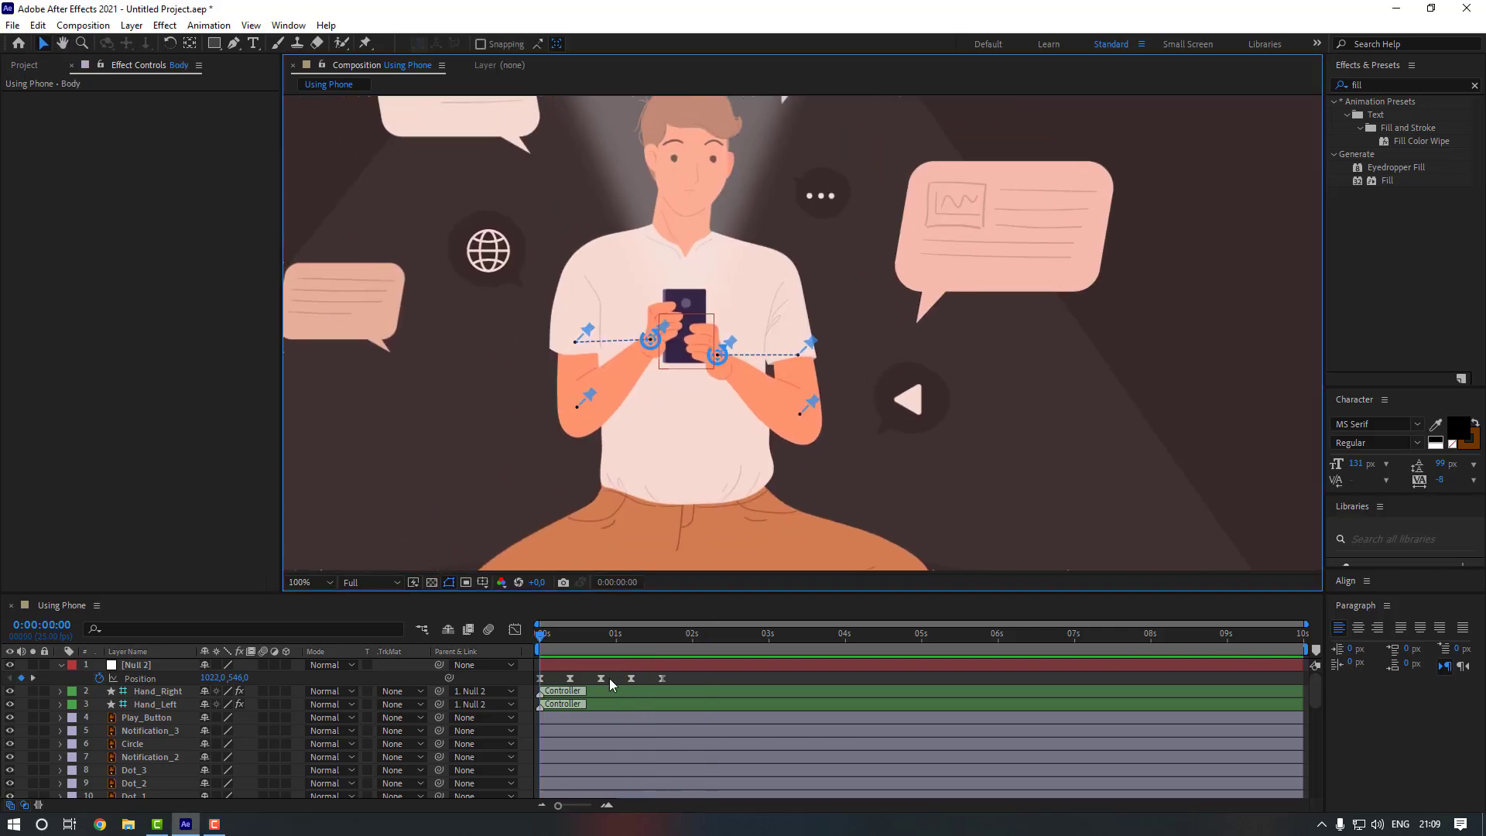
{"action": "left_click", "coordinate": [164, 690]}
{"action": "left_click", "coordinate": [164, 706], "text": "shift"}
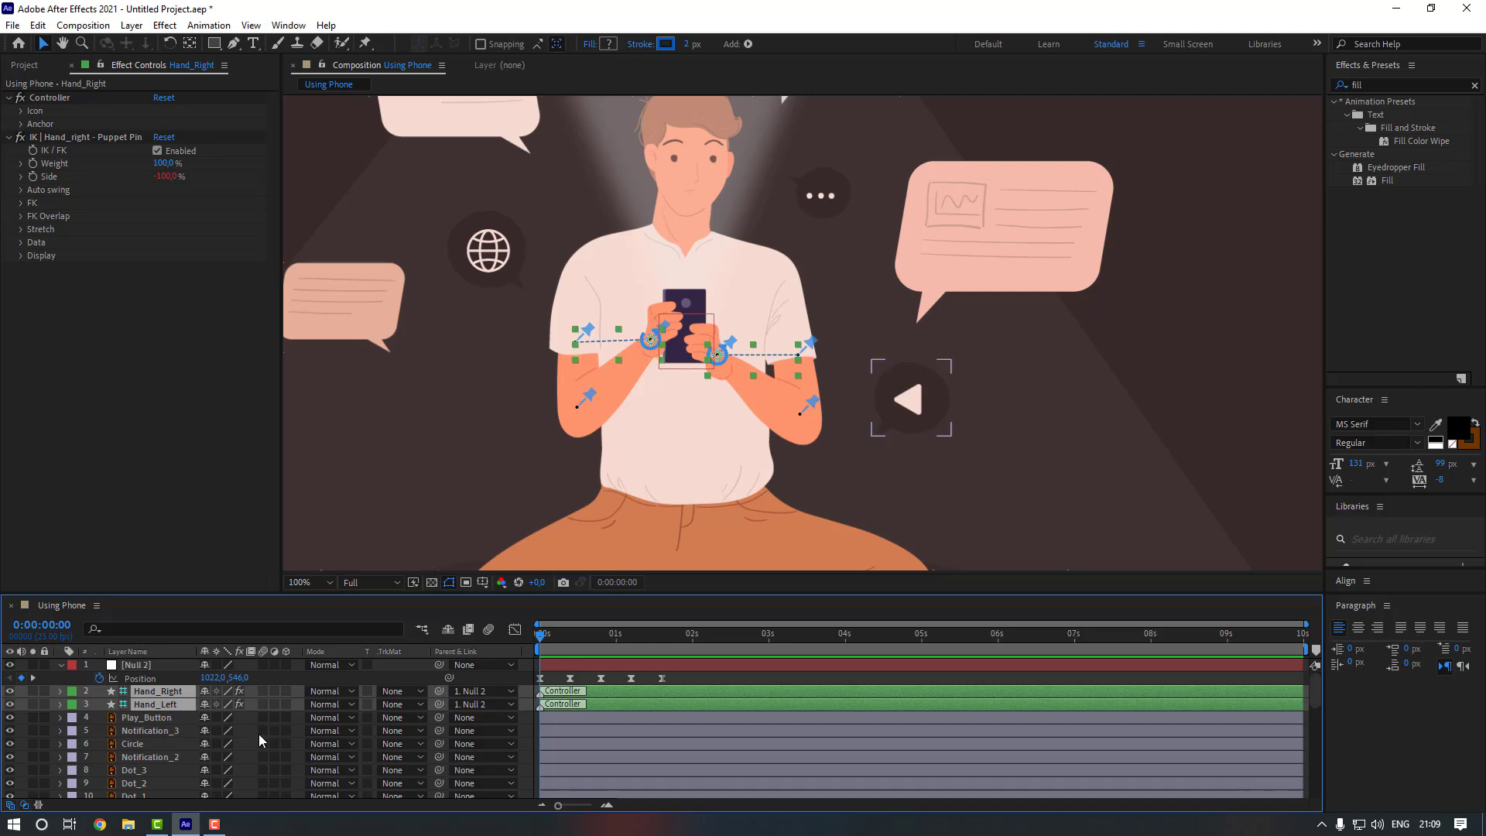
{"action": "key", "text": "p"}
{"action": "left_click", "coordinate": [99, 705]}
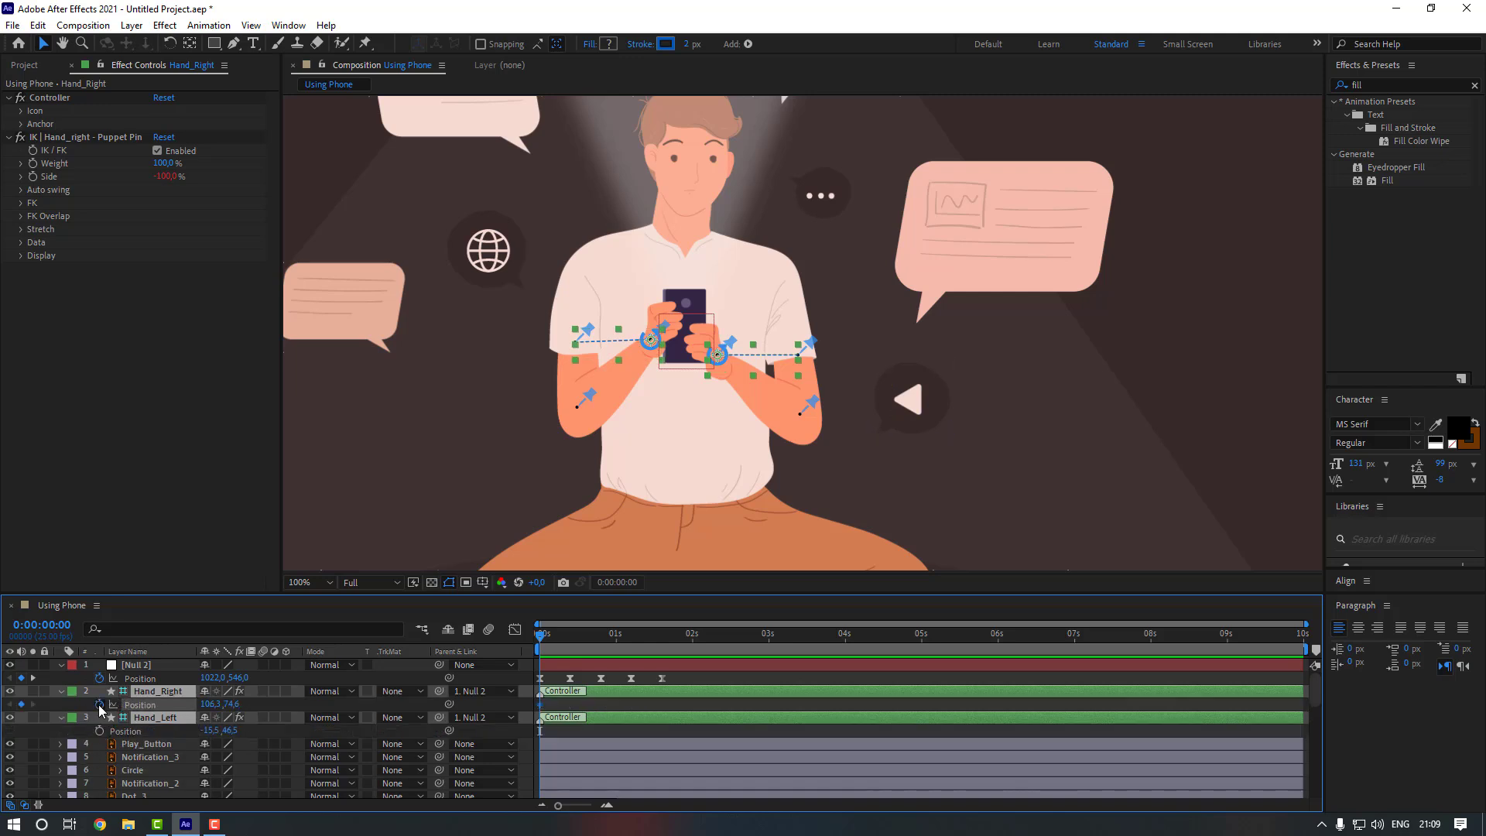
- At 0:00:00:10, raise the Hand_Right controller to a Y position of 53.5
{"action": "key", "text": "shift+Page_Down"}
{"action": "left_click", "coordinate": [600, 701]}
{"action": "left_click", "coordinate": [606, 692]}
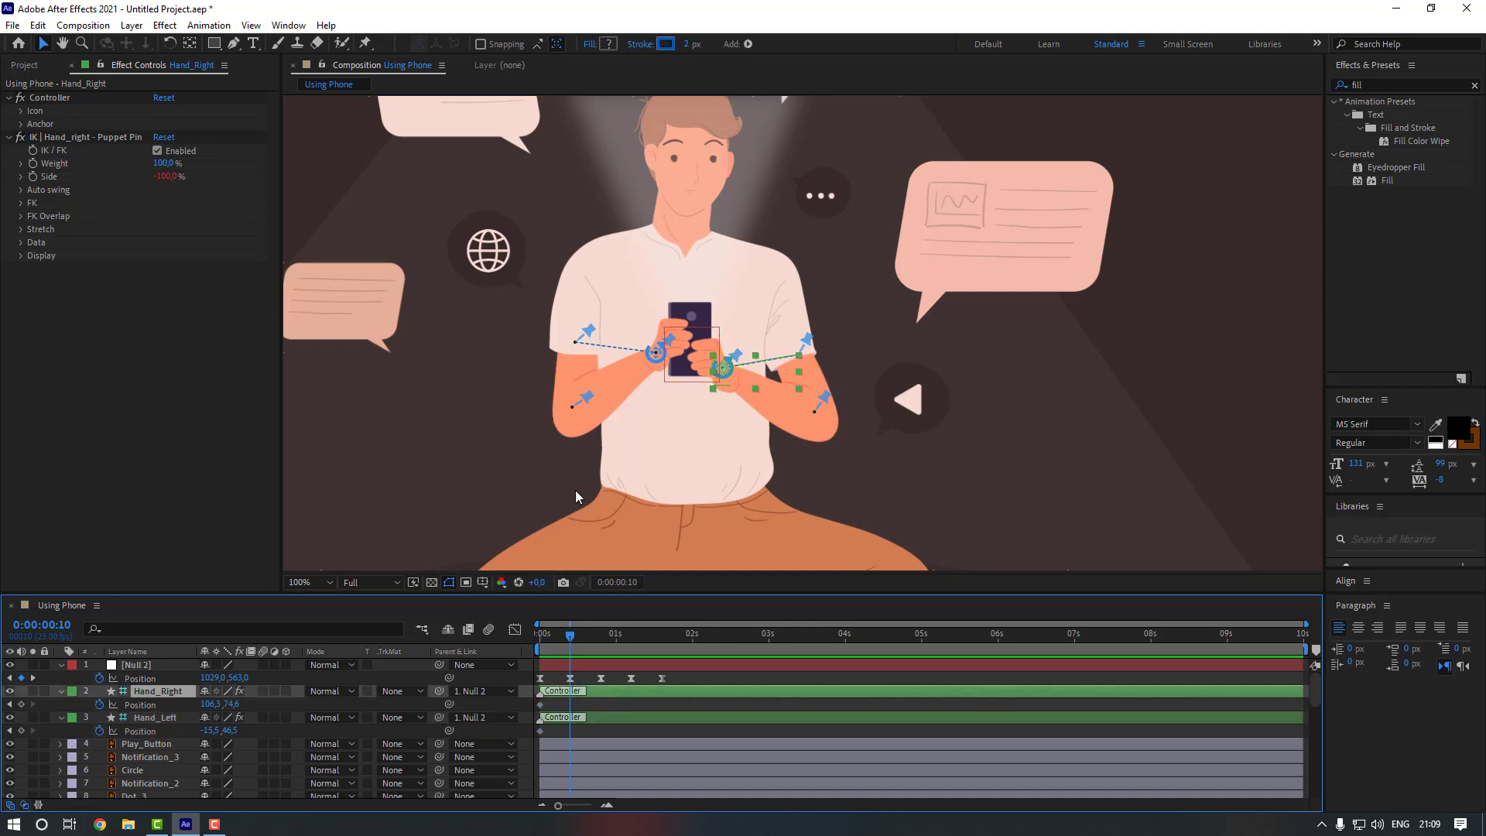
{"action": "scroll", "coordinate": [631, 421], "scroll_direction": "up", "scroll_amount": 2}
{"action": "key", "text": "v"}
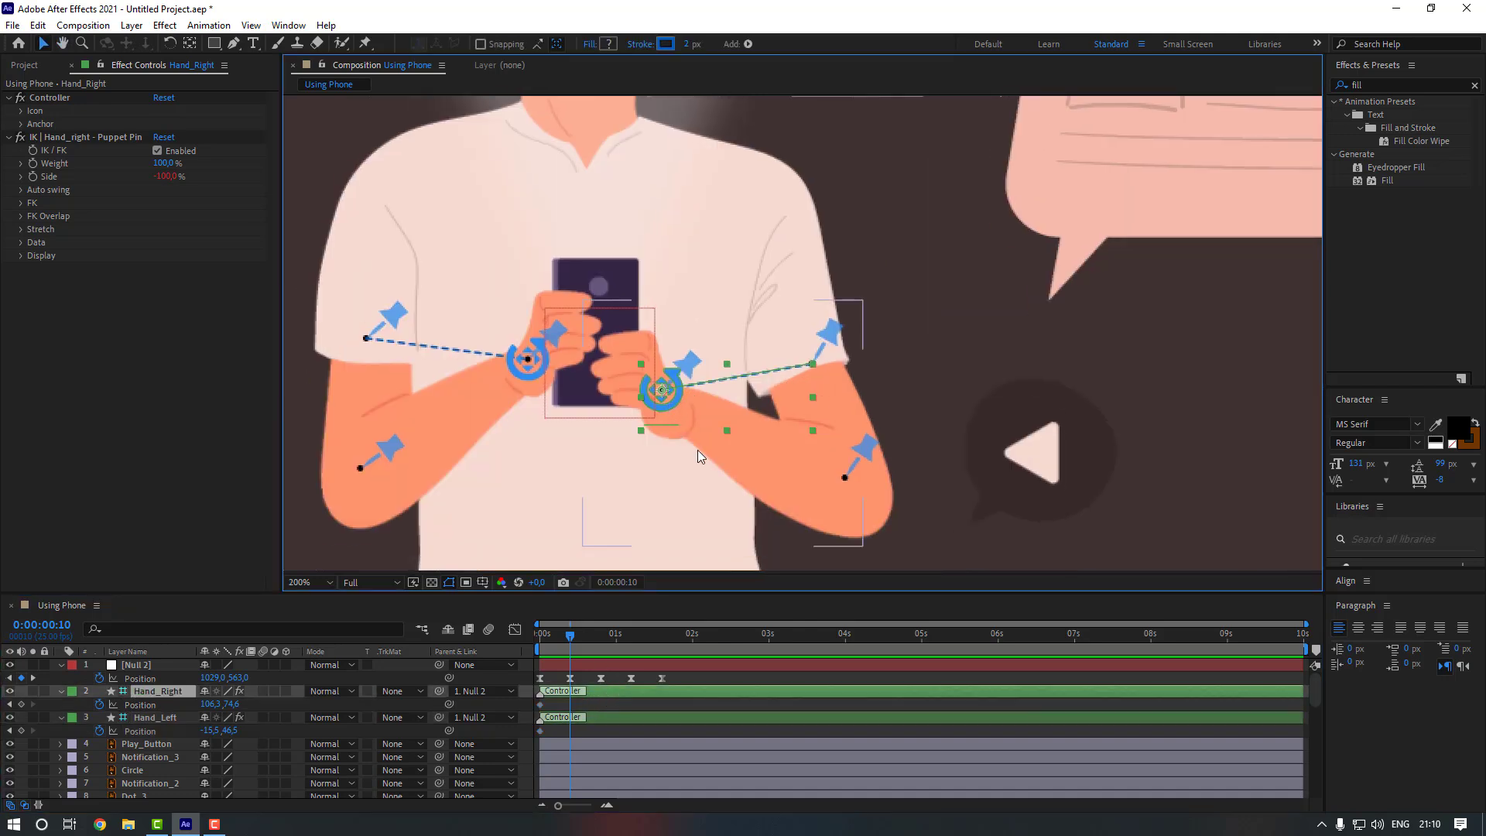
{"action": "key", "text": "shift+Up"}
{"action": "key", "text": "shift+Up"}
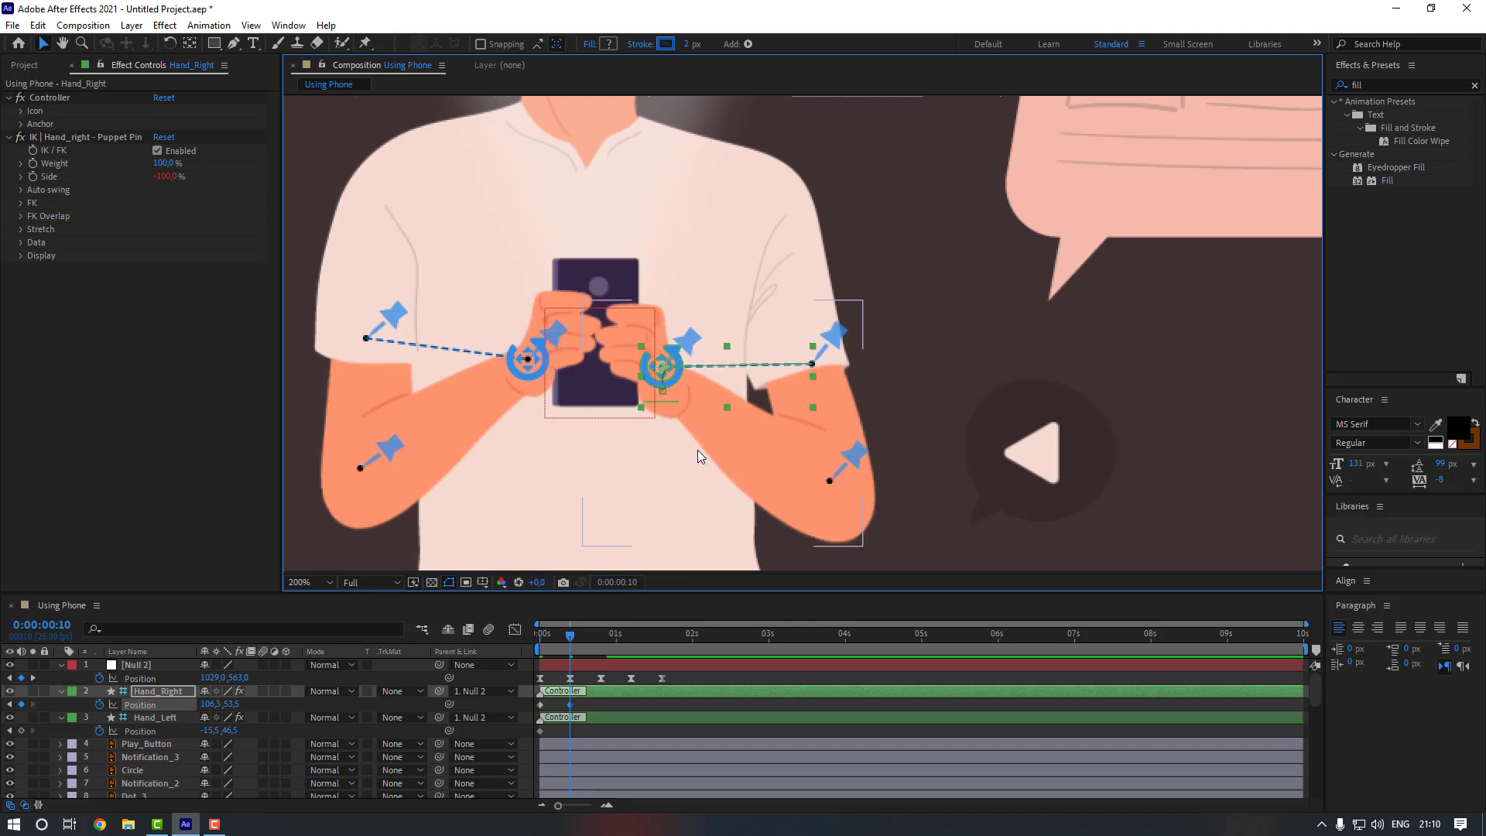
- Keyframe Hand_Right's Y position at 65.5 at 0:00:00:20 and at 51.4 at 0:00:01:05
{"action": "key", "text": "shift+Page_Down"}
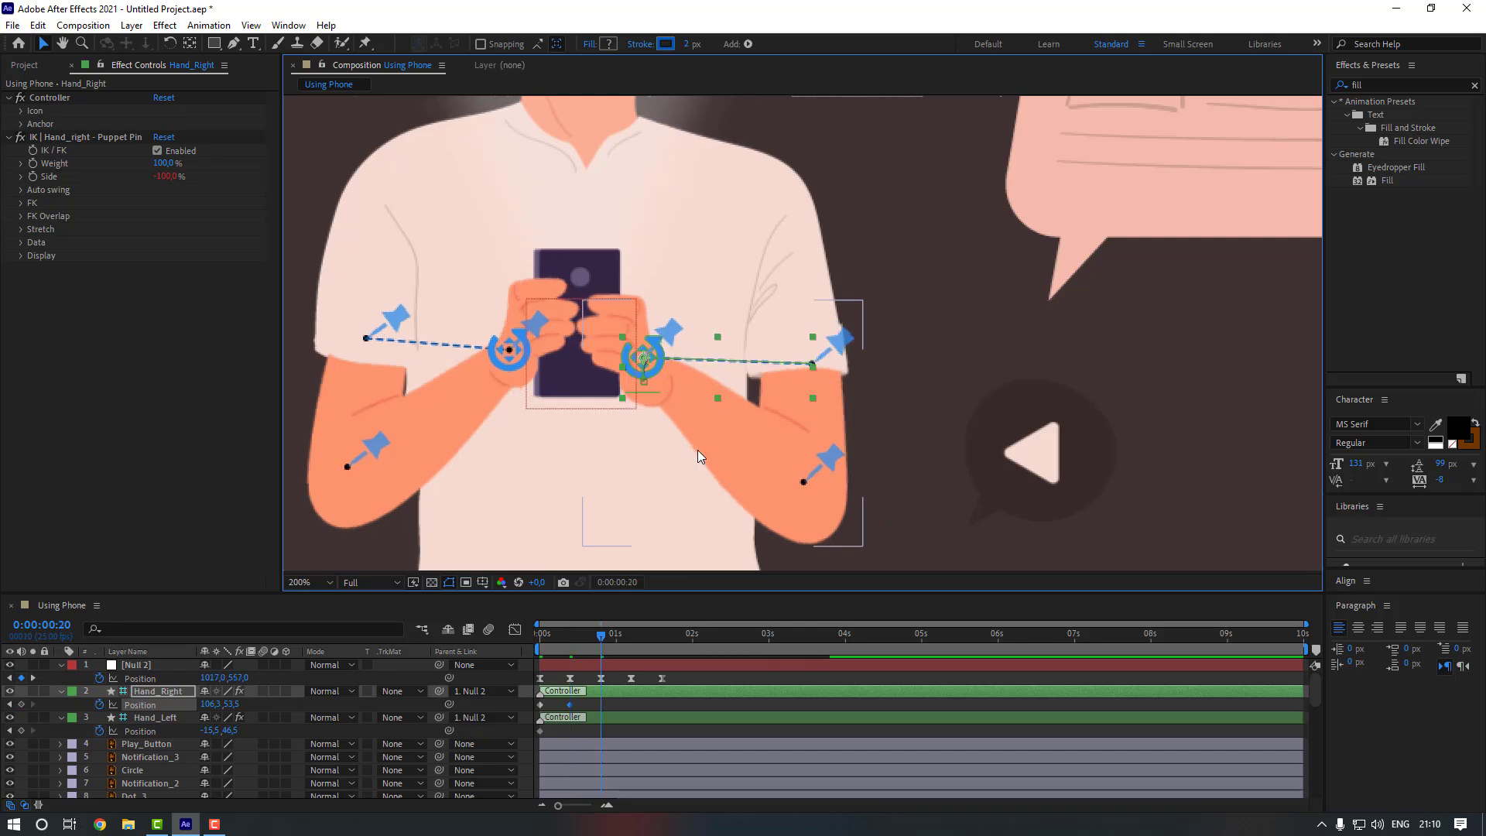
{"action": "key", "text": "shift+Down"}
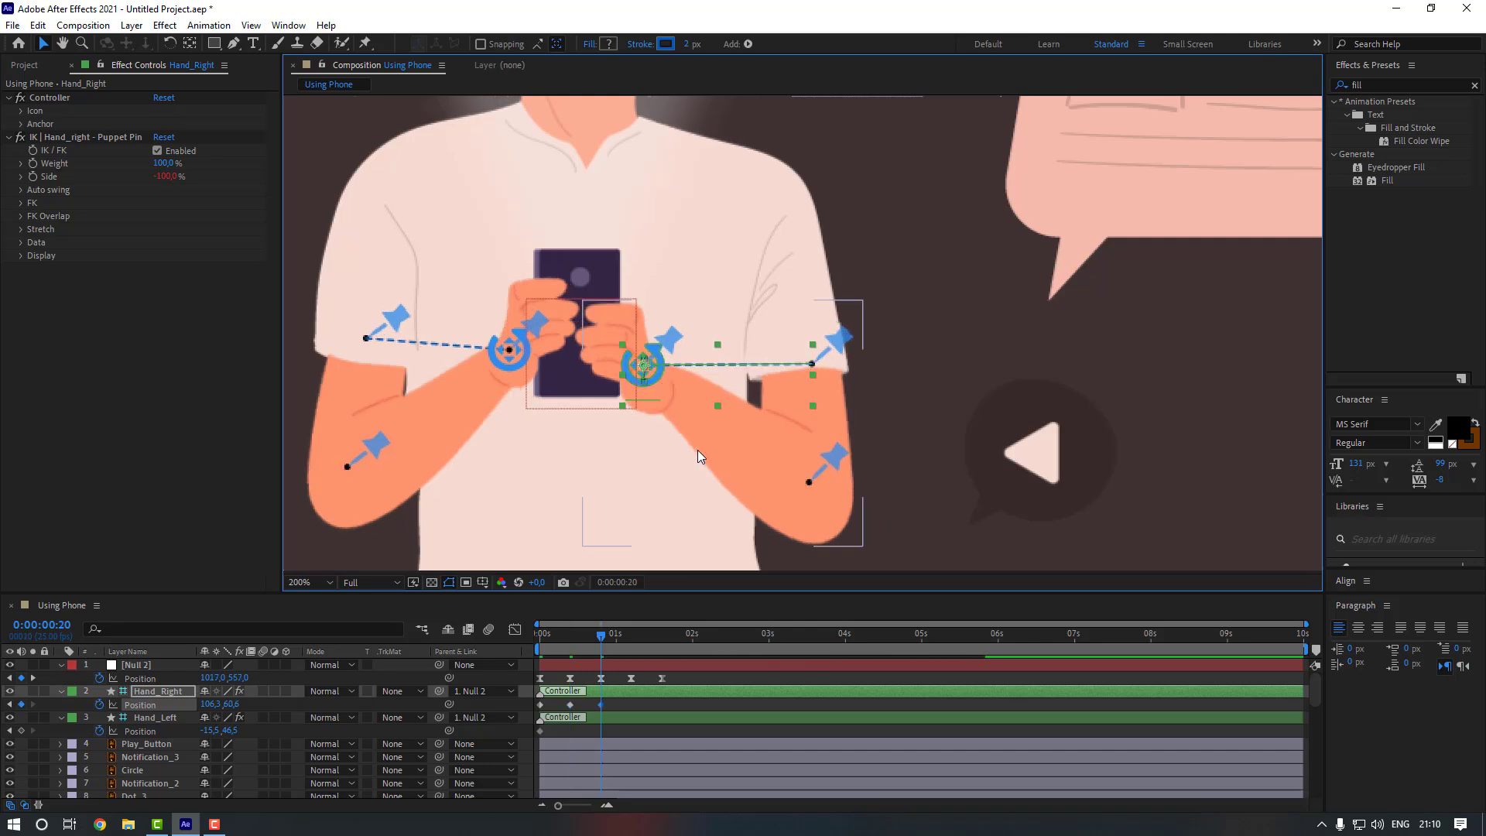
{"action": "key", "text": "shift+Down"}
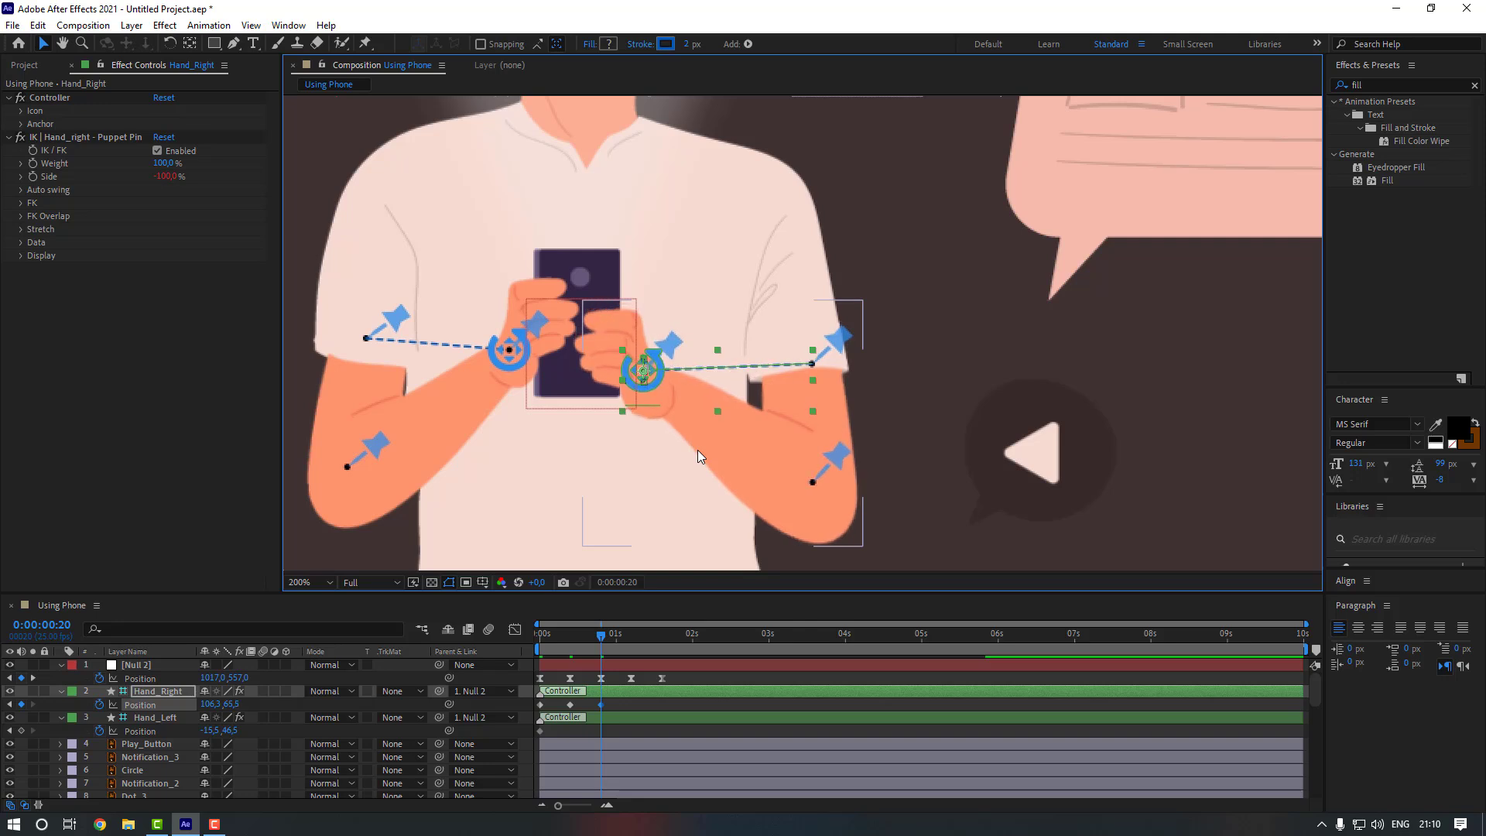
{"action": "key", "text": "shift+Page_Down"}
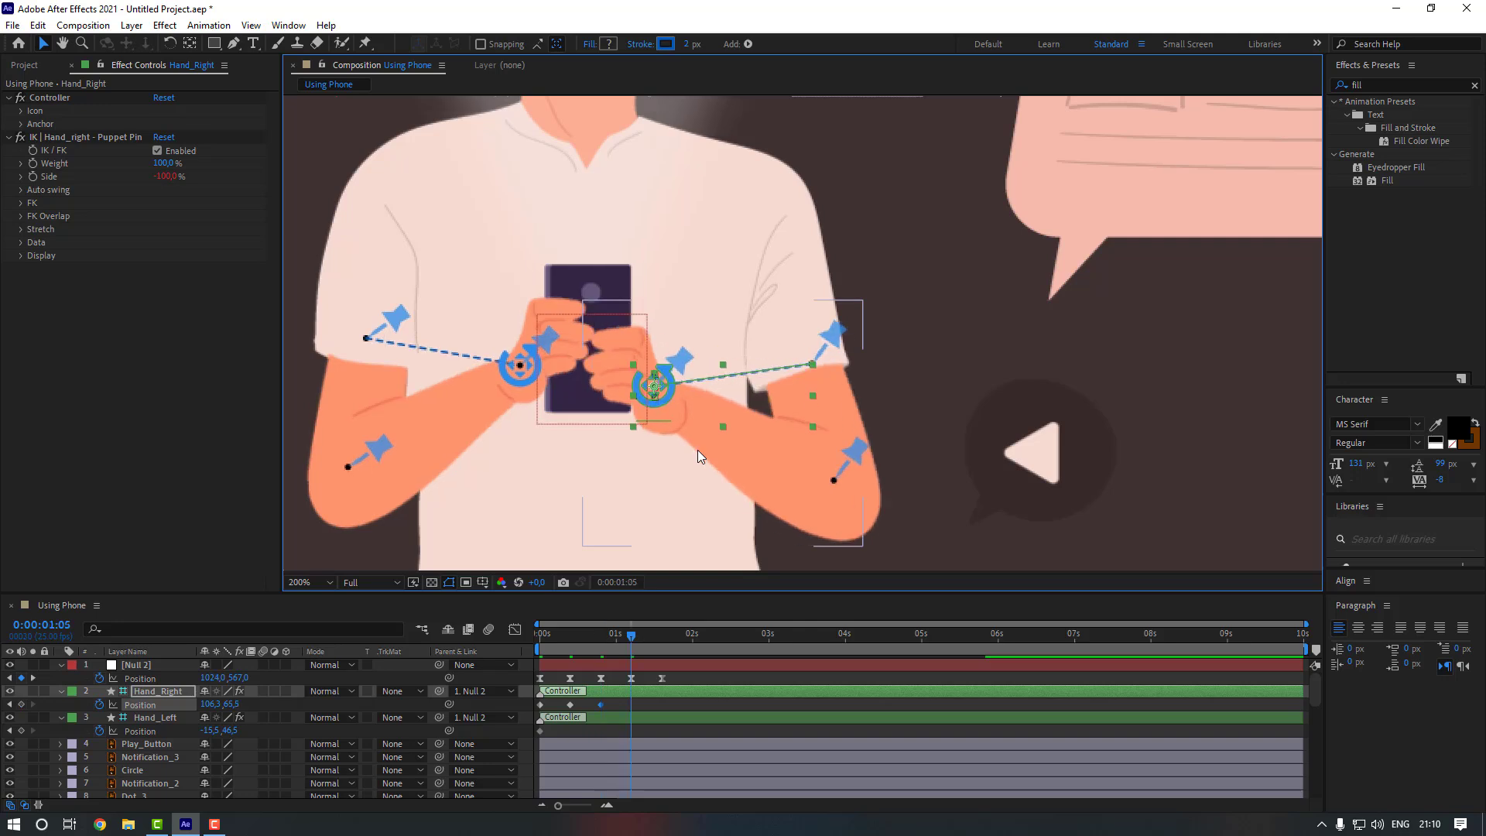
{"action": "key", "text": "shift+Up"}
{"action": "key", "text": "shift+Up"}
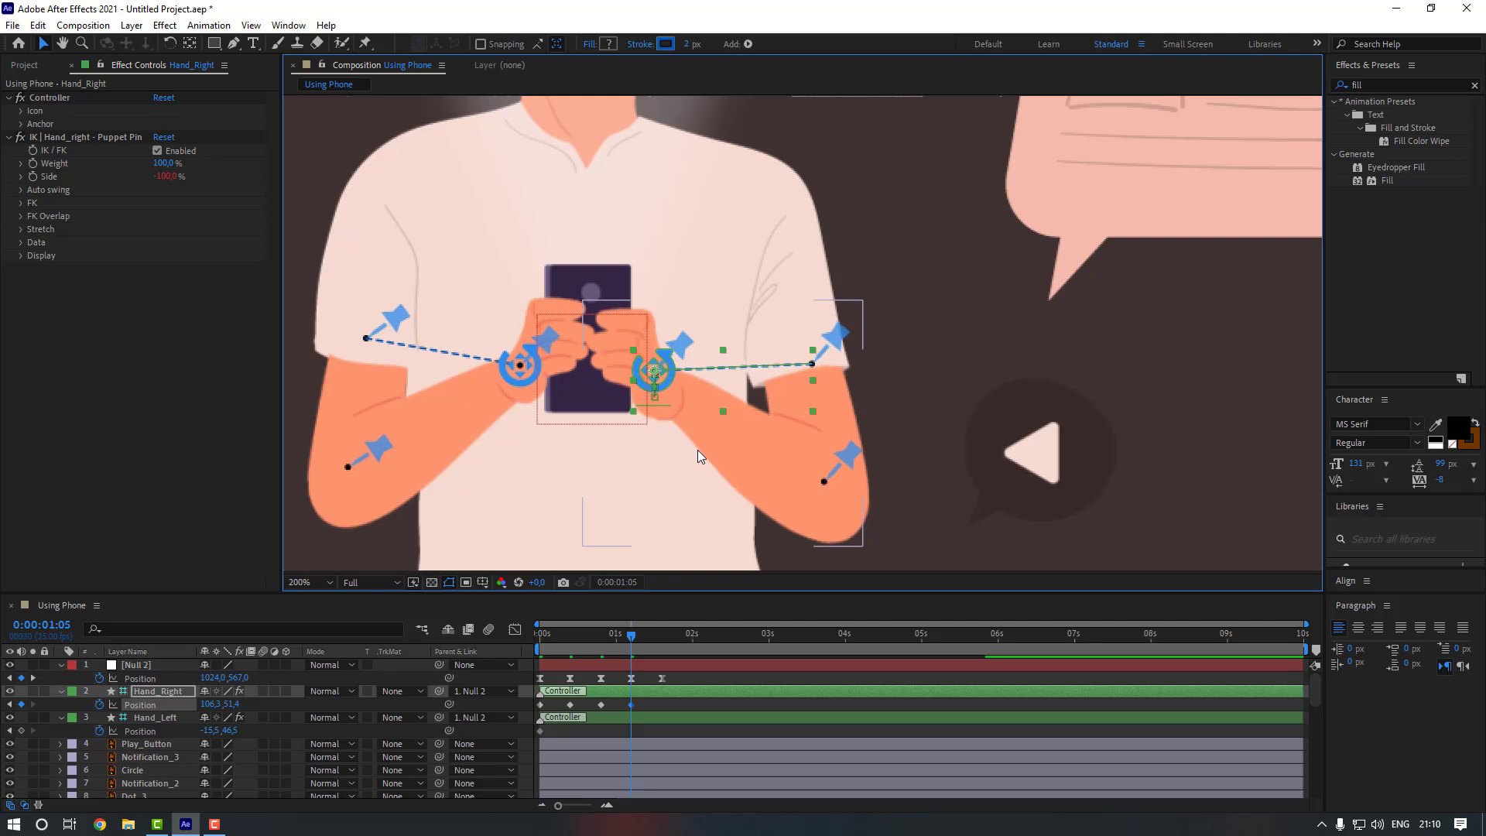
- Copy Hand_Right's starting Position keyframe to 0:00:01:15 so its movement loops
{"action": "key", "text": "shift+Page_Down"}
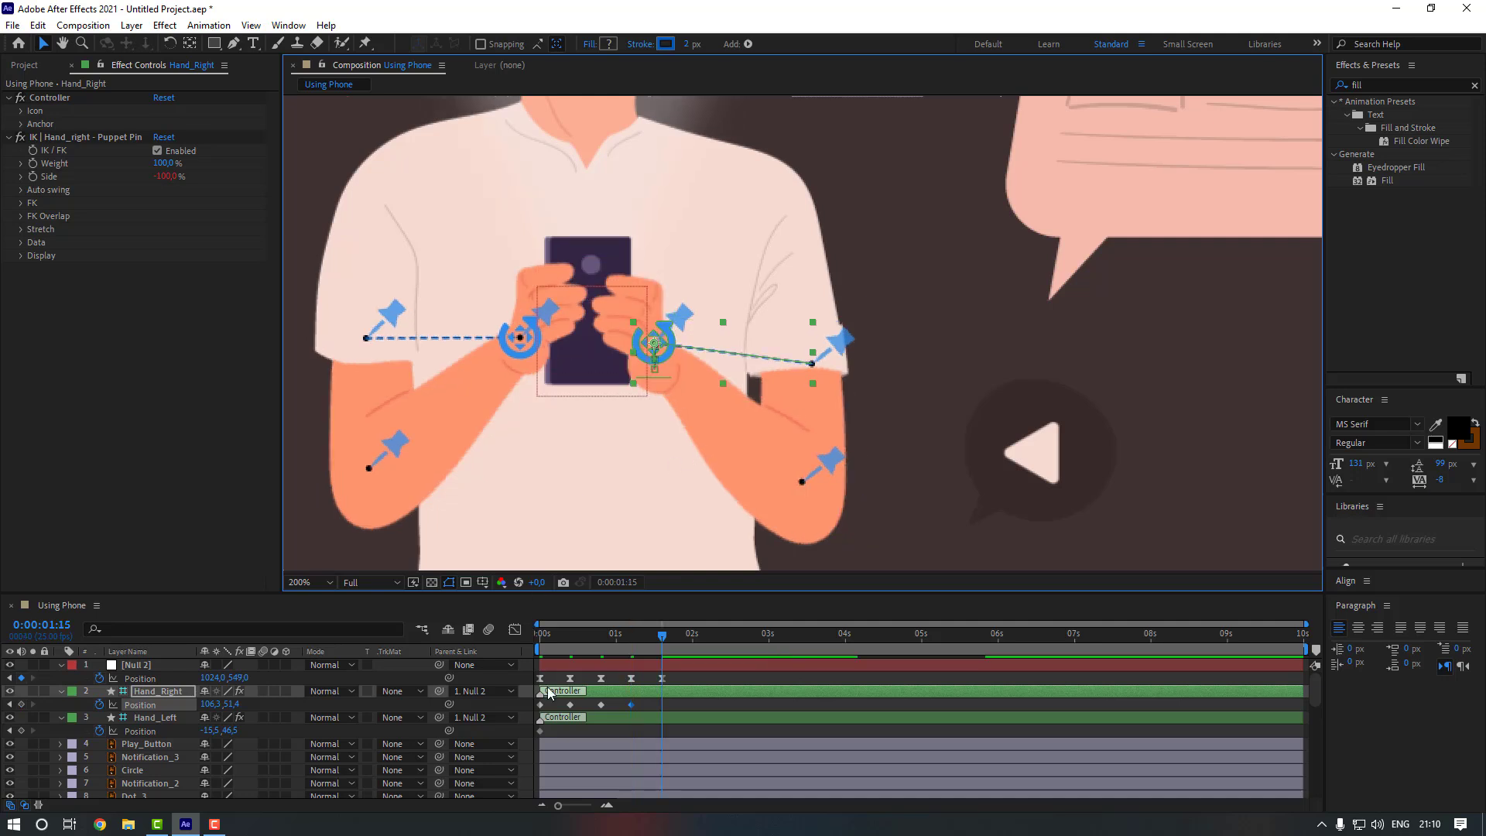
{"action": "left_click", "coordinate": [540, 706]}
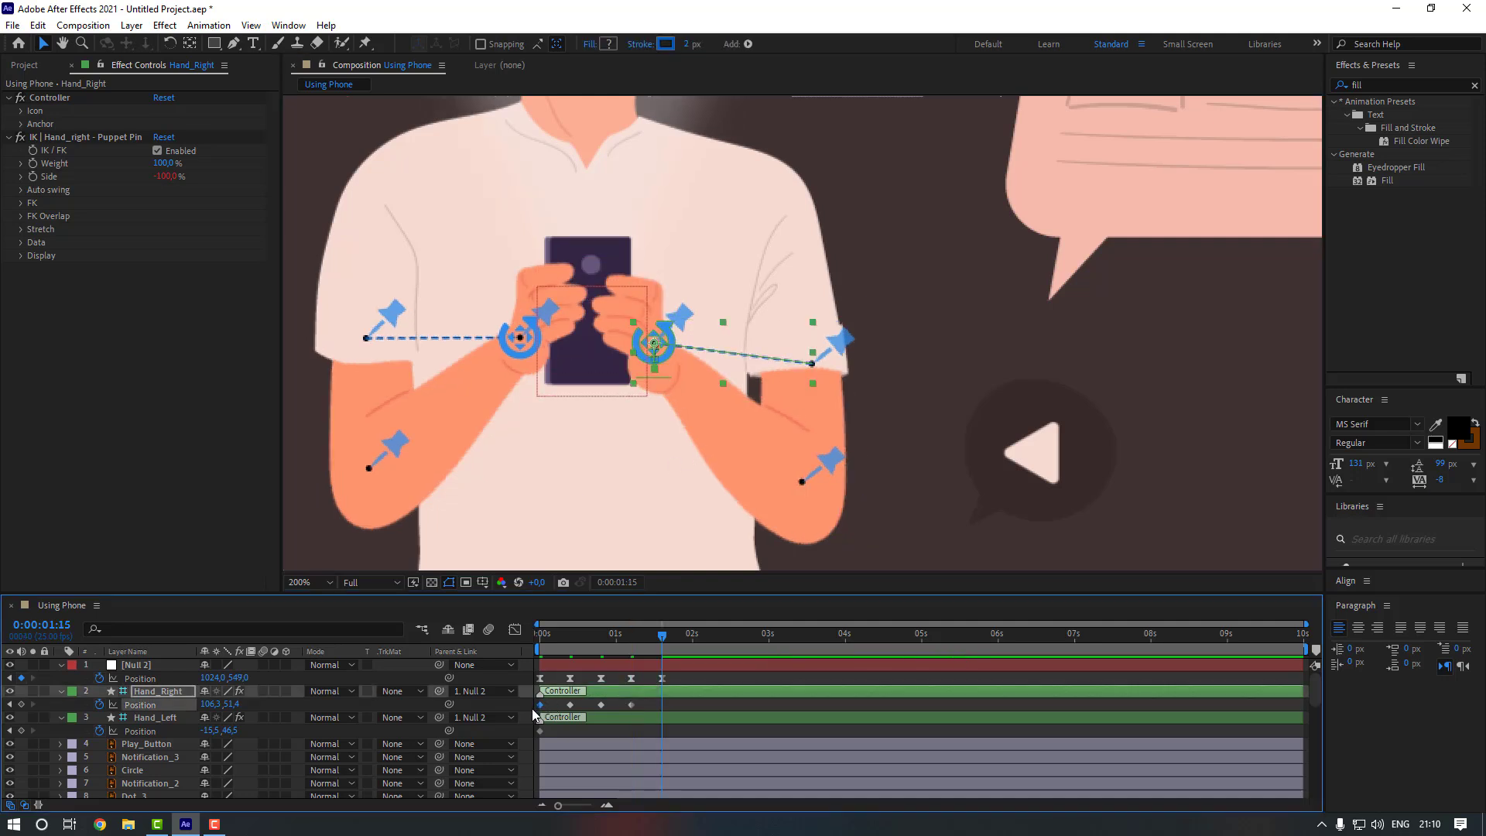
{"action": "key", "text": "ctrl+v"}
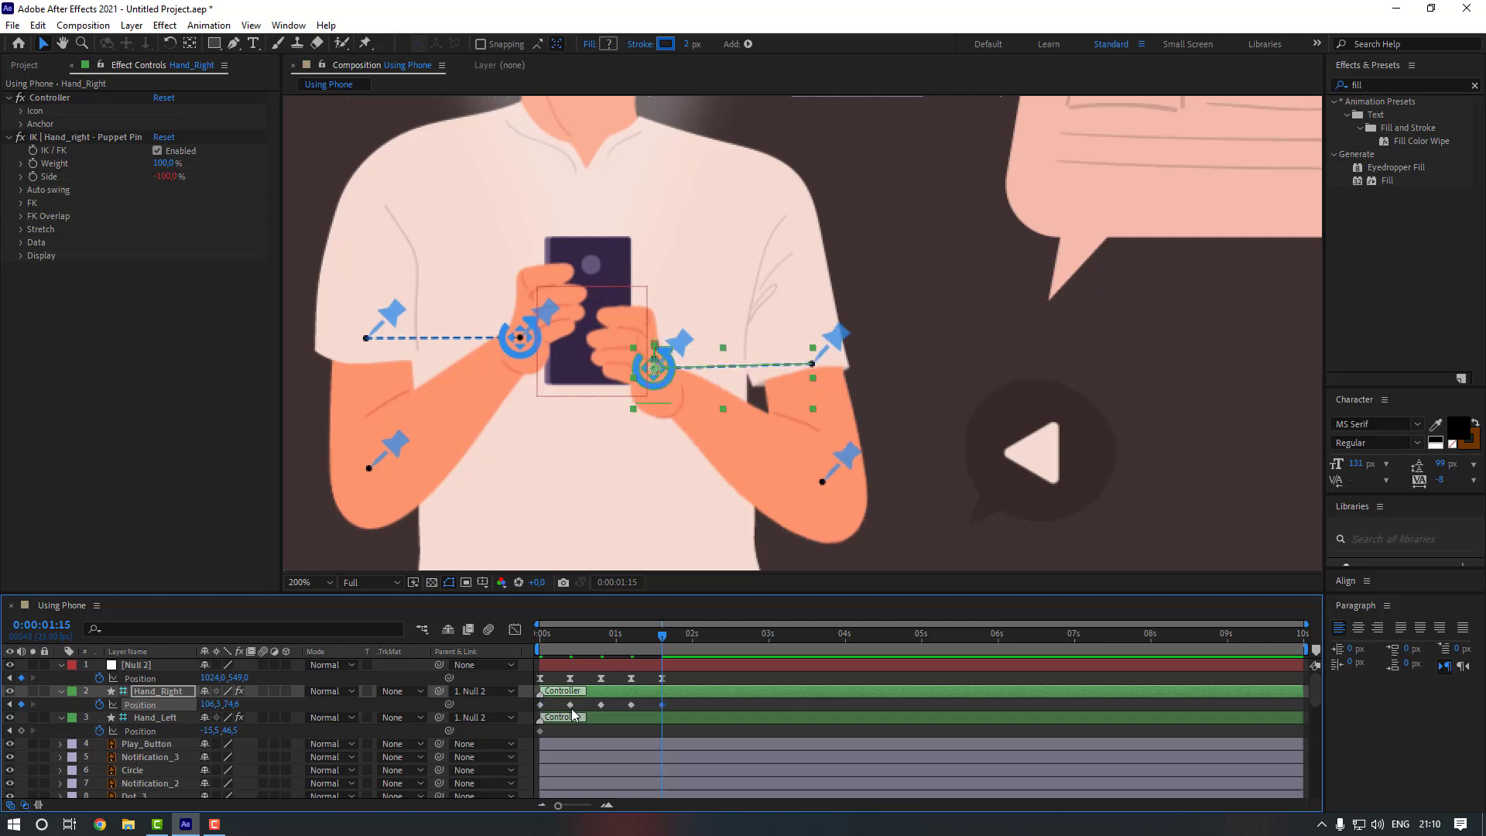
- At 0:00:00:10, keyframe the Hand_Left controller lower, at a Y position of 60.6
{"action": "left_click", "coordinate": [569, 635]}
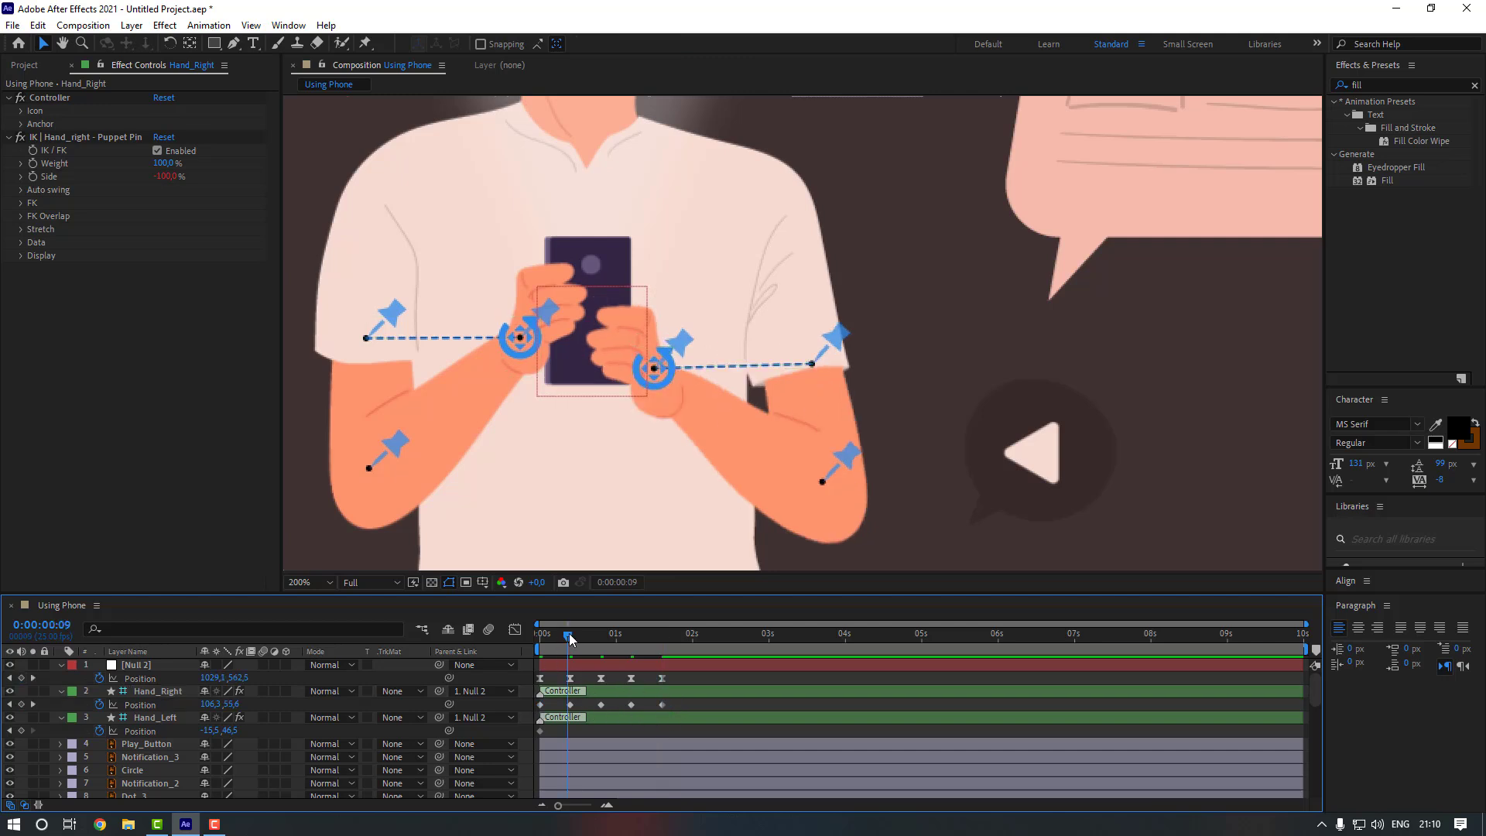
{"action": "left_click", "coordinate": [602, 719]}
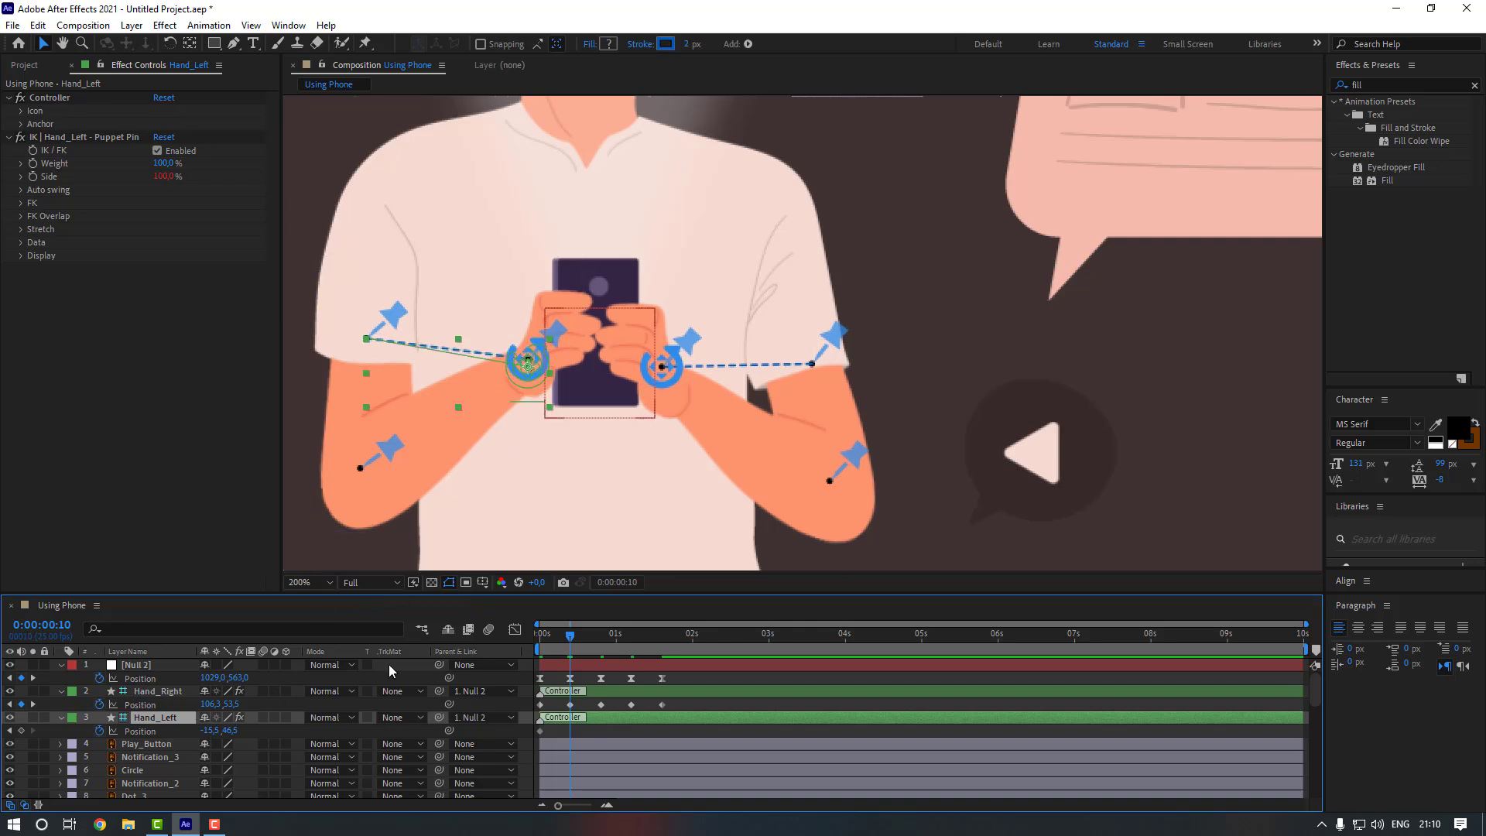
{"action": "key", "text": "ctrl+v"}
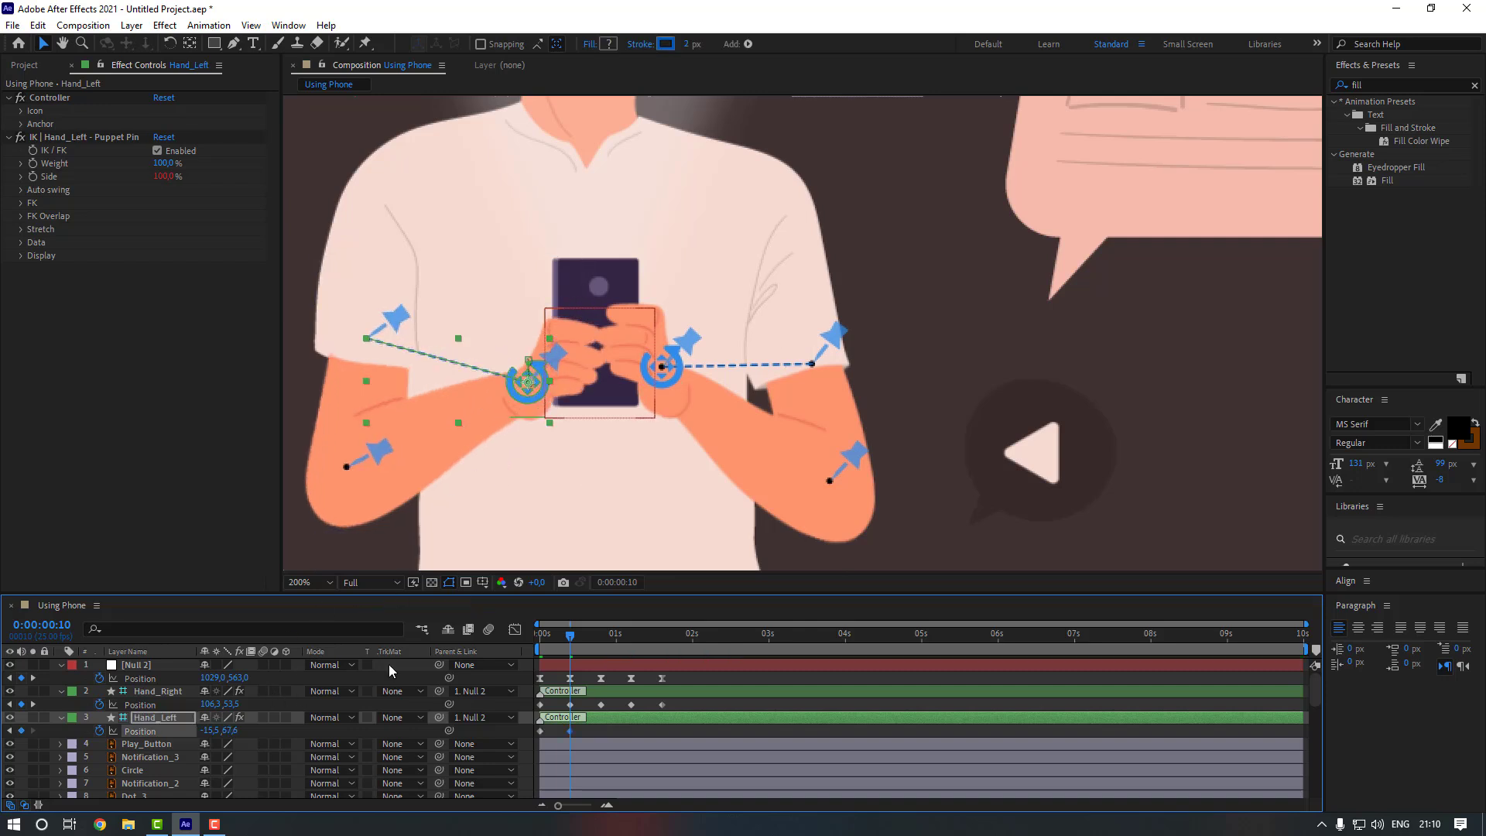
- Keyframe Hand_Left's Y position at 32.4 at 0:00:00:20 and at 39.4 at 0:00:01:05
{"action": "key", "text": "shift+Page_Down"}
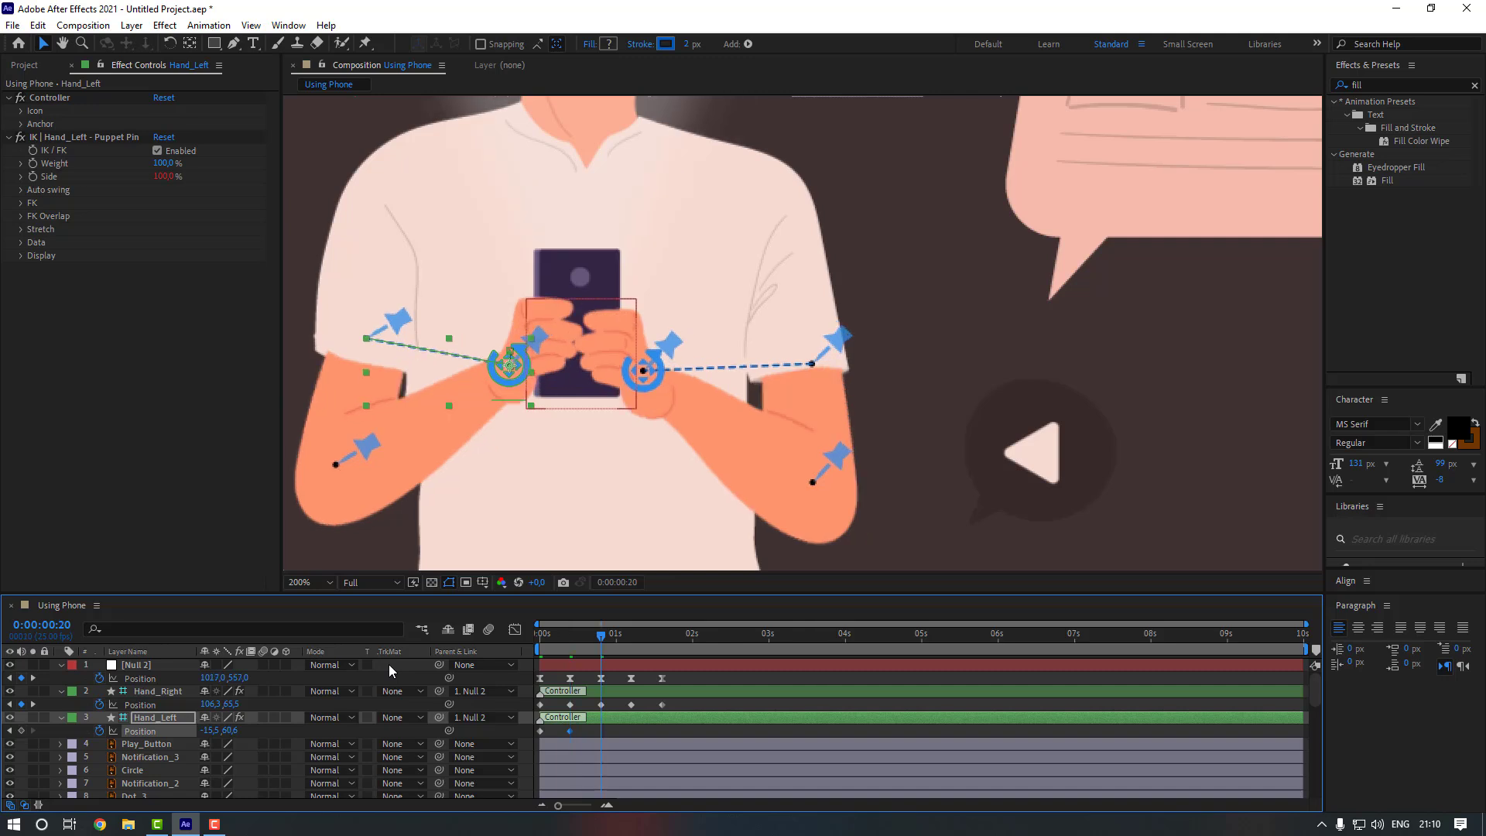
{"action": "key", "text": "ctrl+v"}
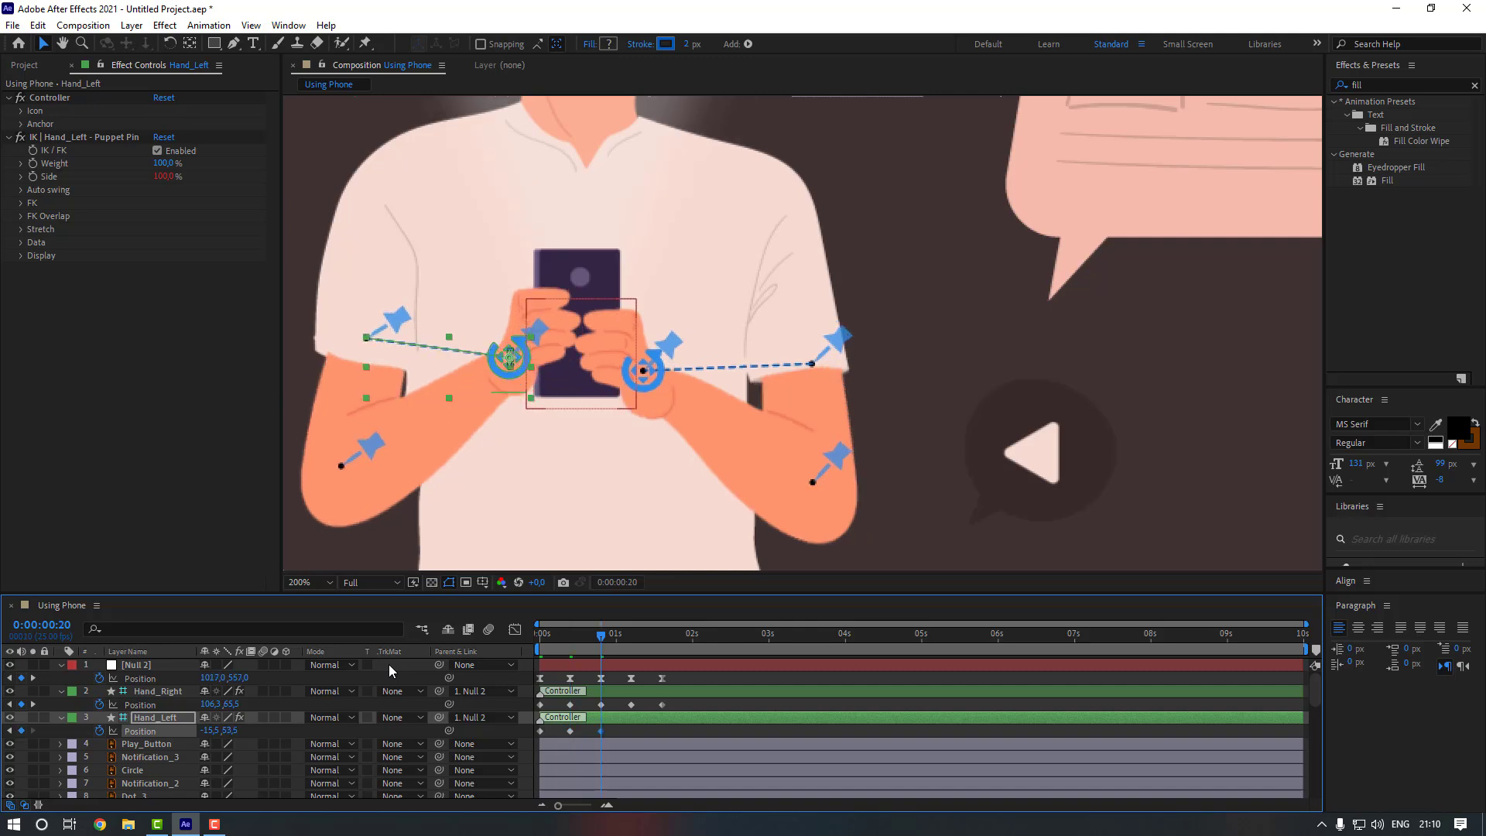
{"action": "key", "text": "shift+Up"}
{"action": "key", "text": "shift+Up"}
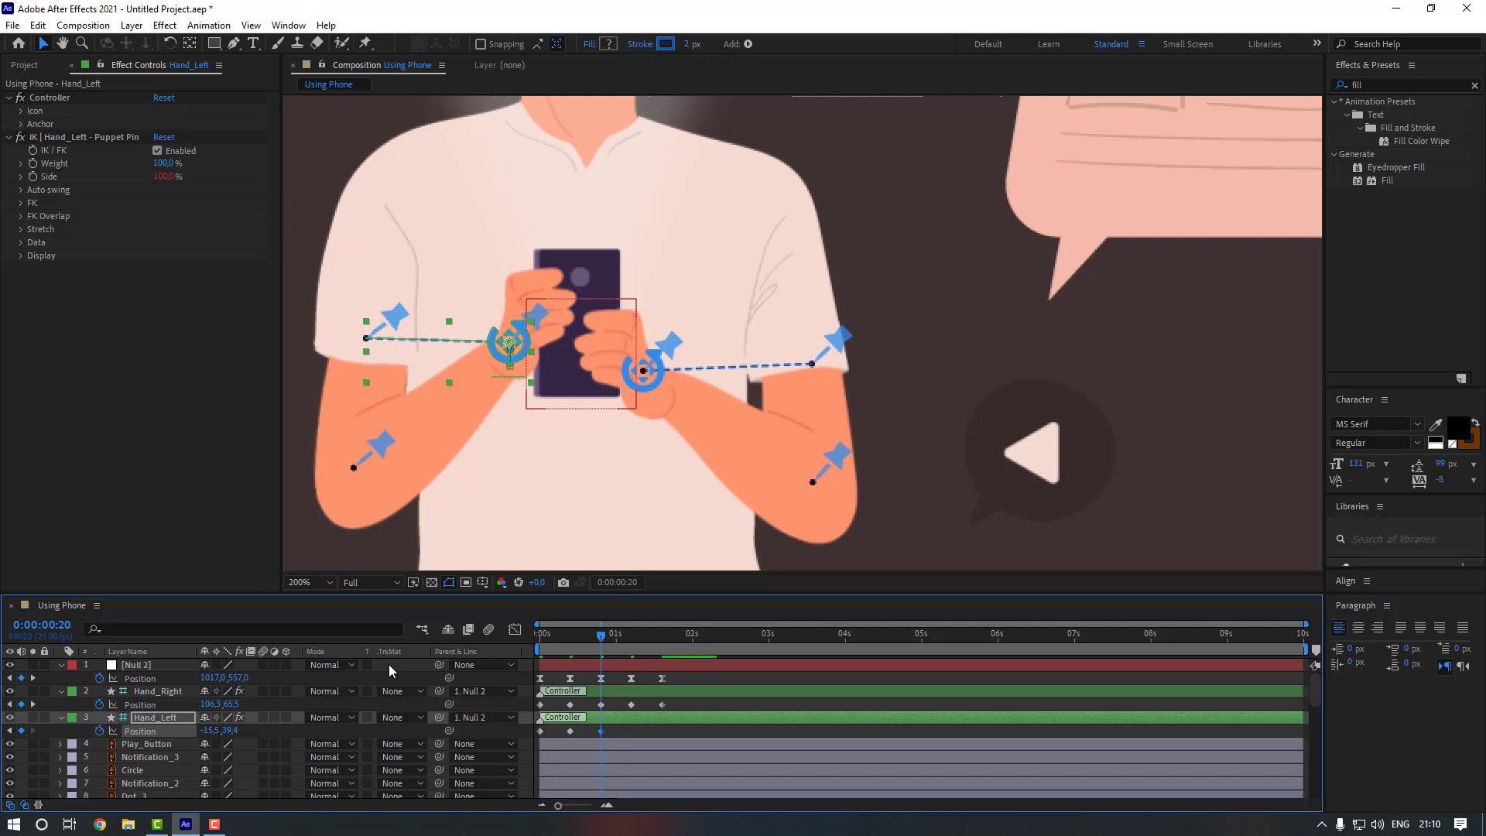
{"action": "key", "text": "shift+Up"}
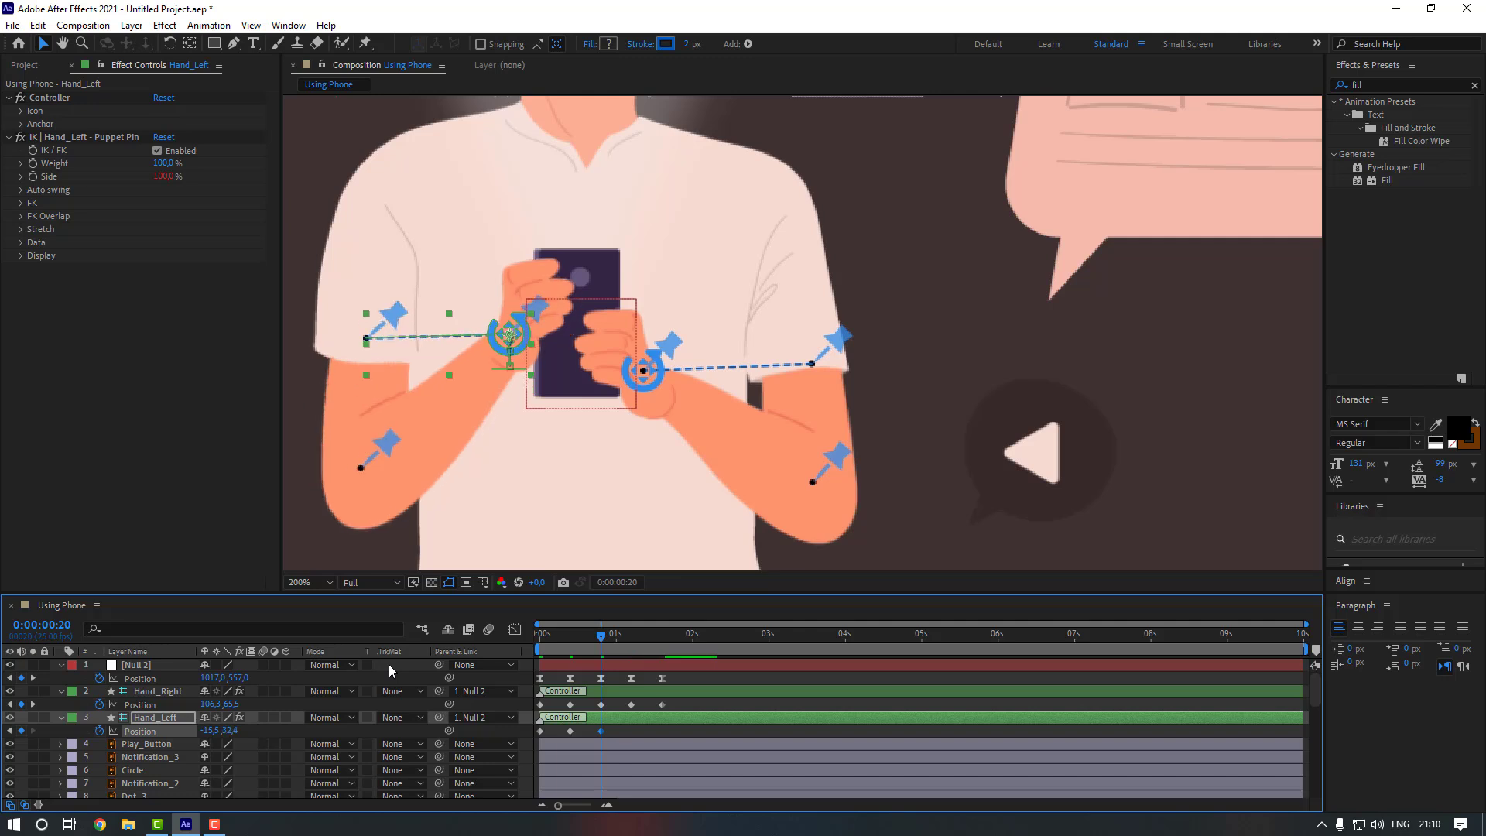
{"action": "key", "text": "k"}
{"action": "key", "text": "shift+Down"}
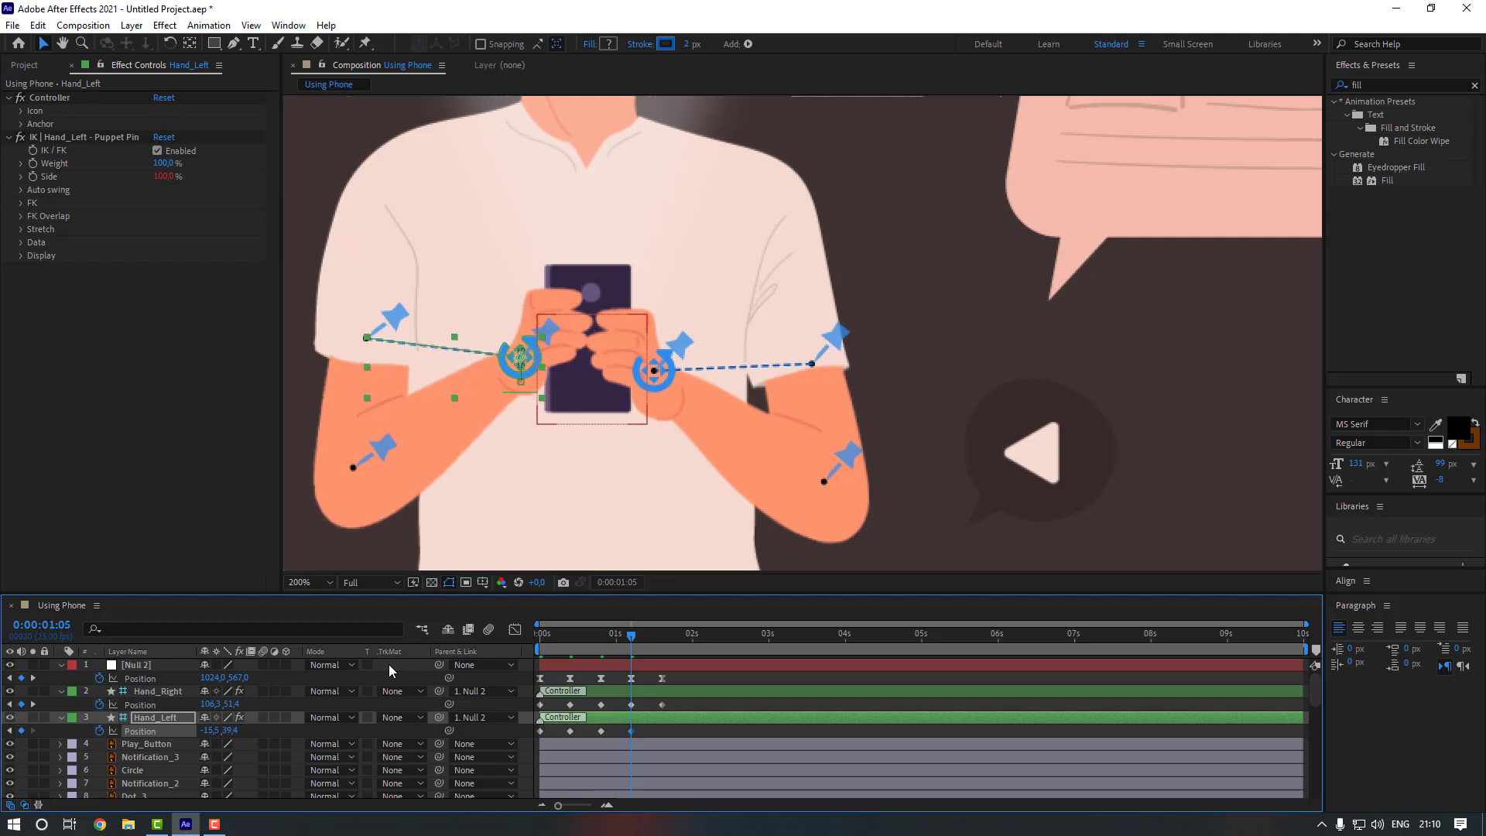
- Copy Hand_Left's starting Position keyframe to 0:00:01:15
{"action": "key", "text": "k"}
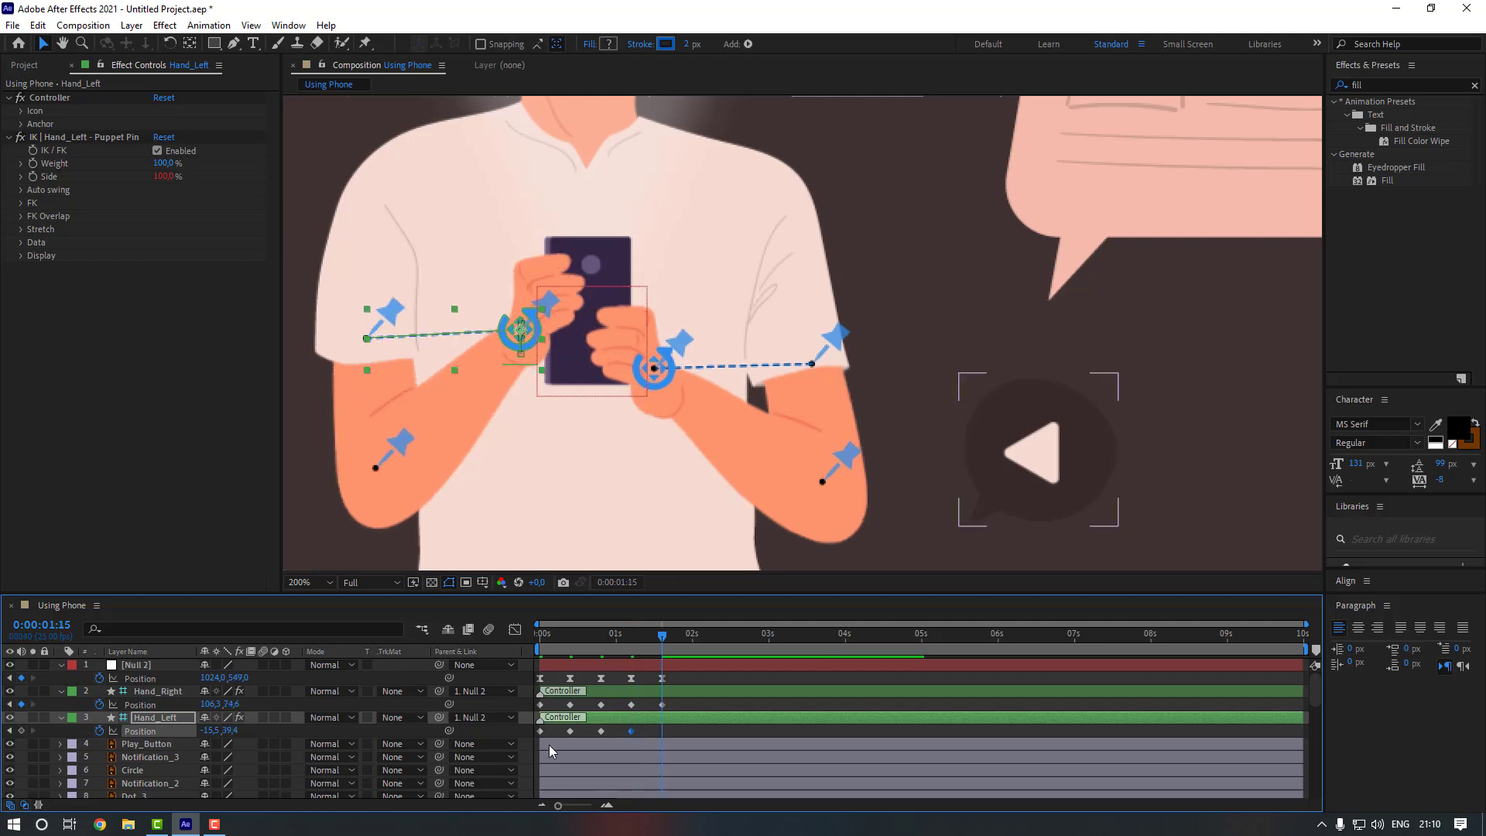
{"action": "left_click", "coordinate": [540, 731]}
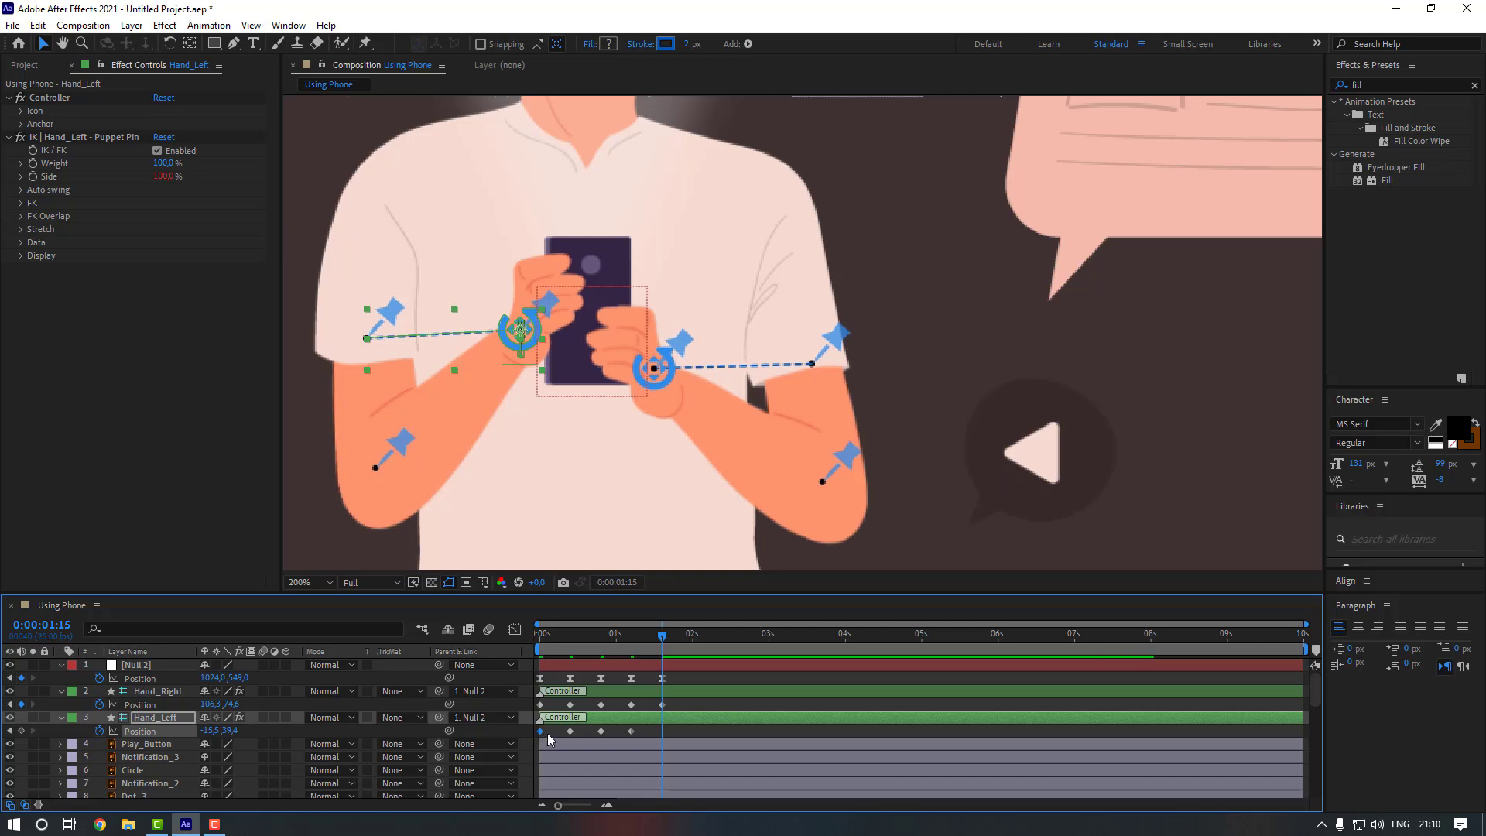
{"action": "key", "text": "ctrl+v"}
{"action": "left_click", "coordinate": [690, 703]}
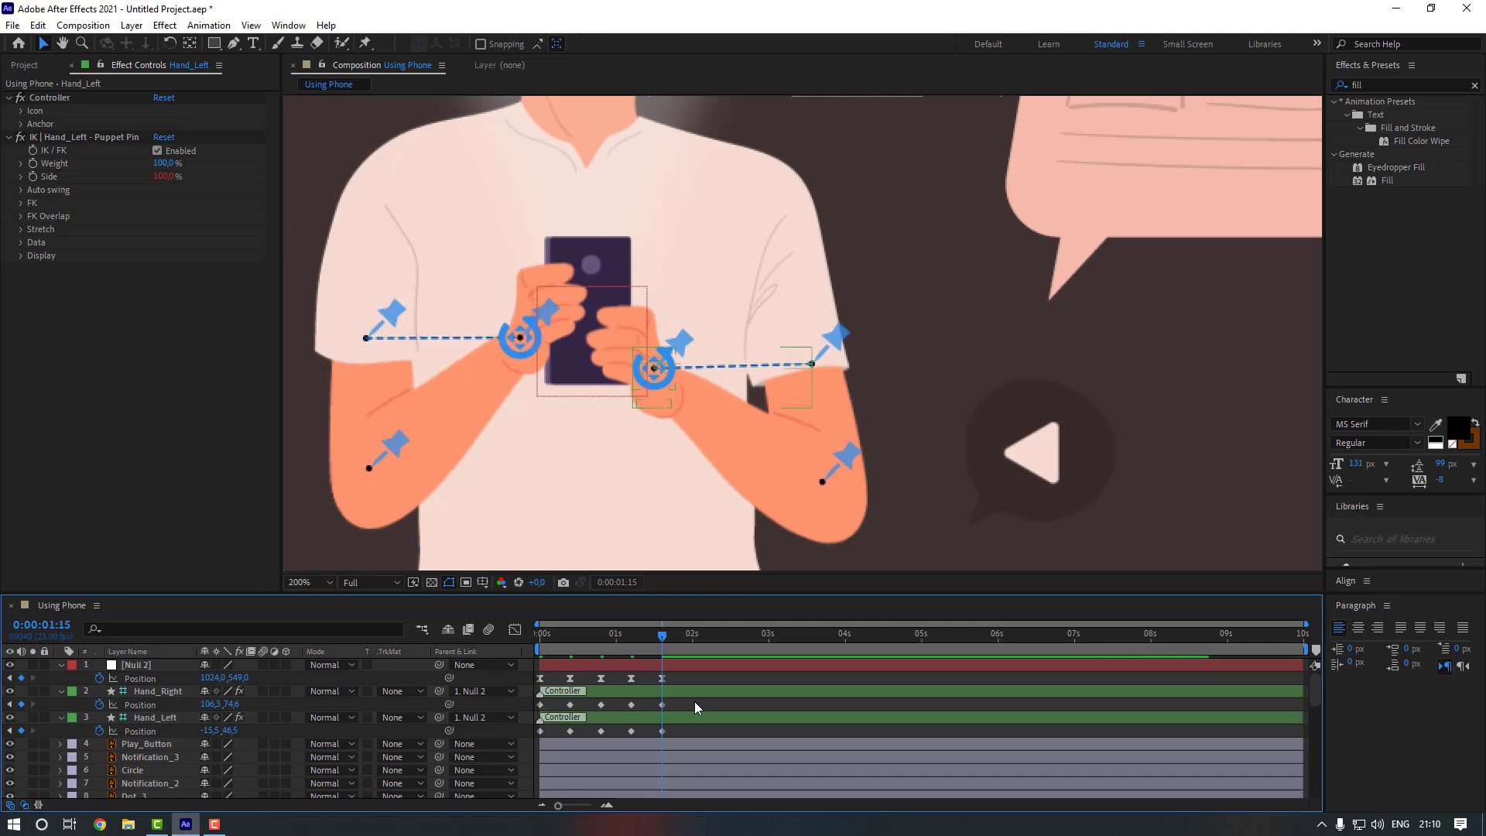
- Apply Easy Ease to all Position keyframes of Hand_Right and Hand_Left
{"action": "left_click_drag", "start_coordinate": [695, 702], "coordinate": [531, 734]}
{"action": "right_click", "coordinate": [662, 706]}
{"action": "mouse_move", "coordinate": [746, 783]}
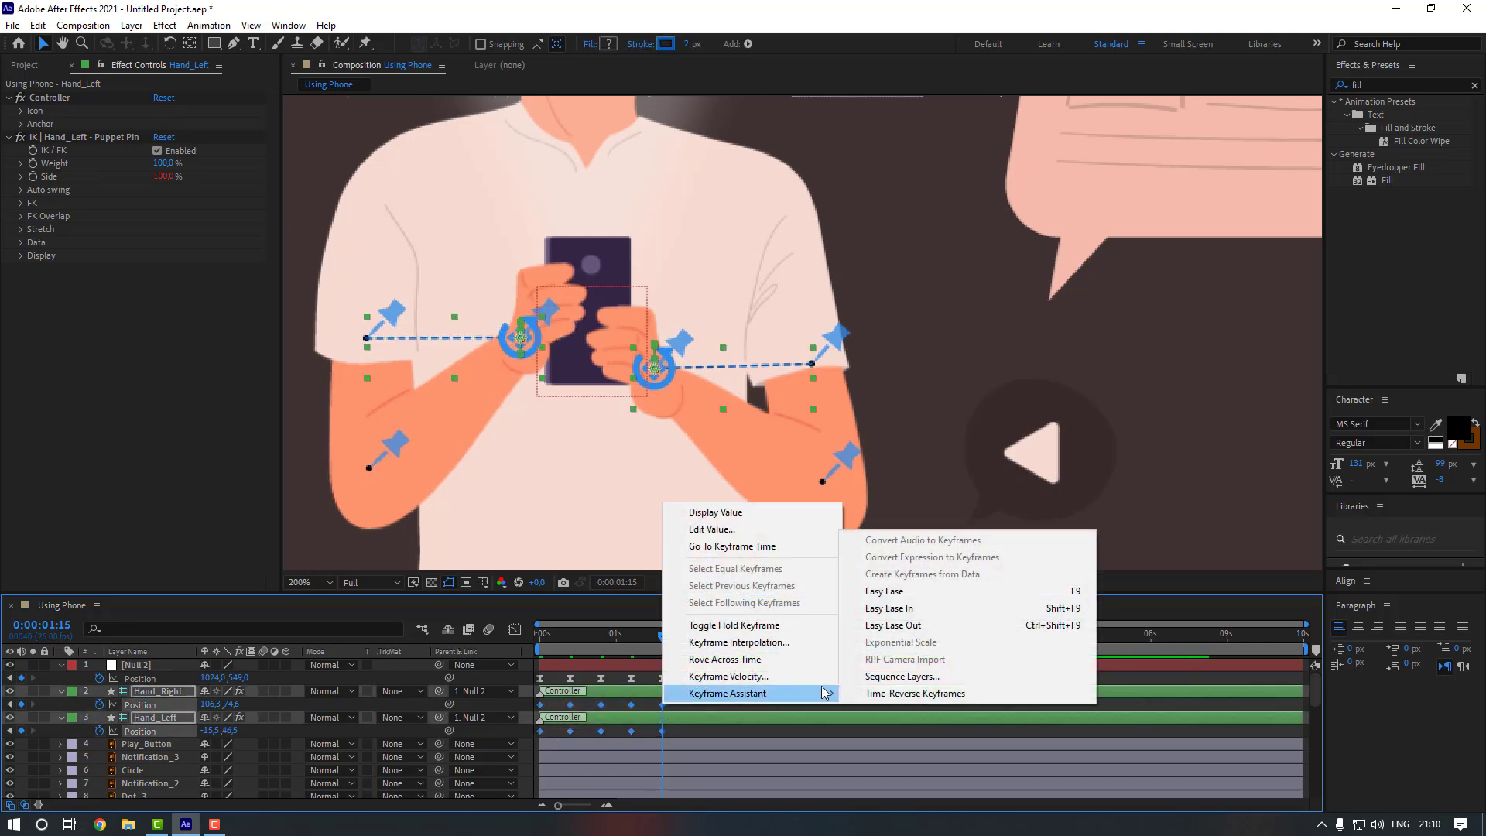
{"action": "left_click", "coordinate": [859, 586]}
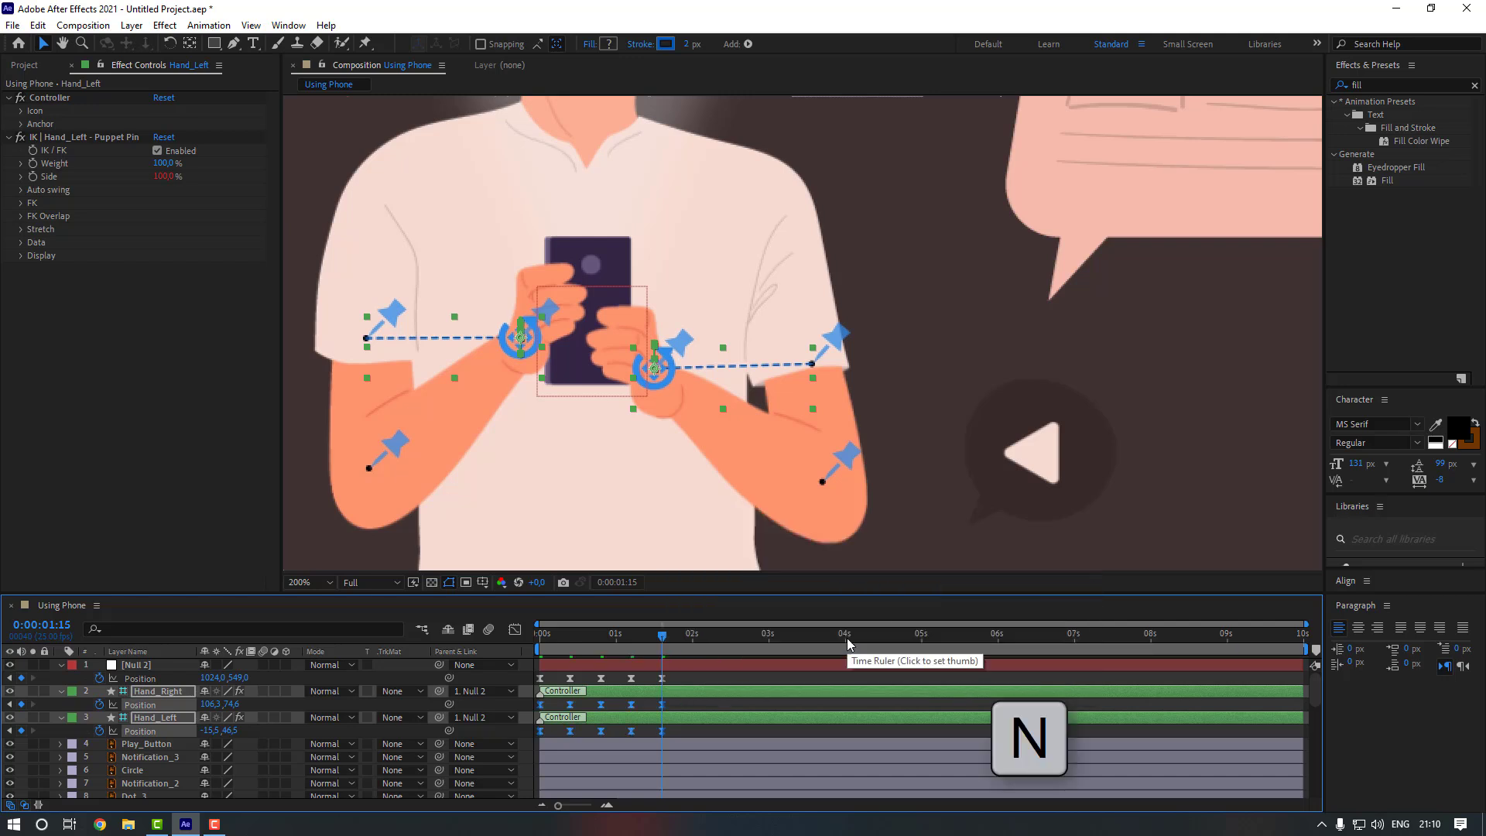
- End the work area at 0:00:01:15 and preview the hand motion with the whole composition in view
{"action": "key", "text": "n"}
{"action": "left_click", "coordinate": [710, 701]}
{"action": "scroll", "coordinate": [698, 480], "scroll_direction": "down", "scroll_amount": 1}
{"action": "scroll", "coordinate": [697, 480], "scroll_direction": "down", "scroll_amount": 2}
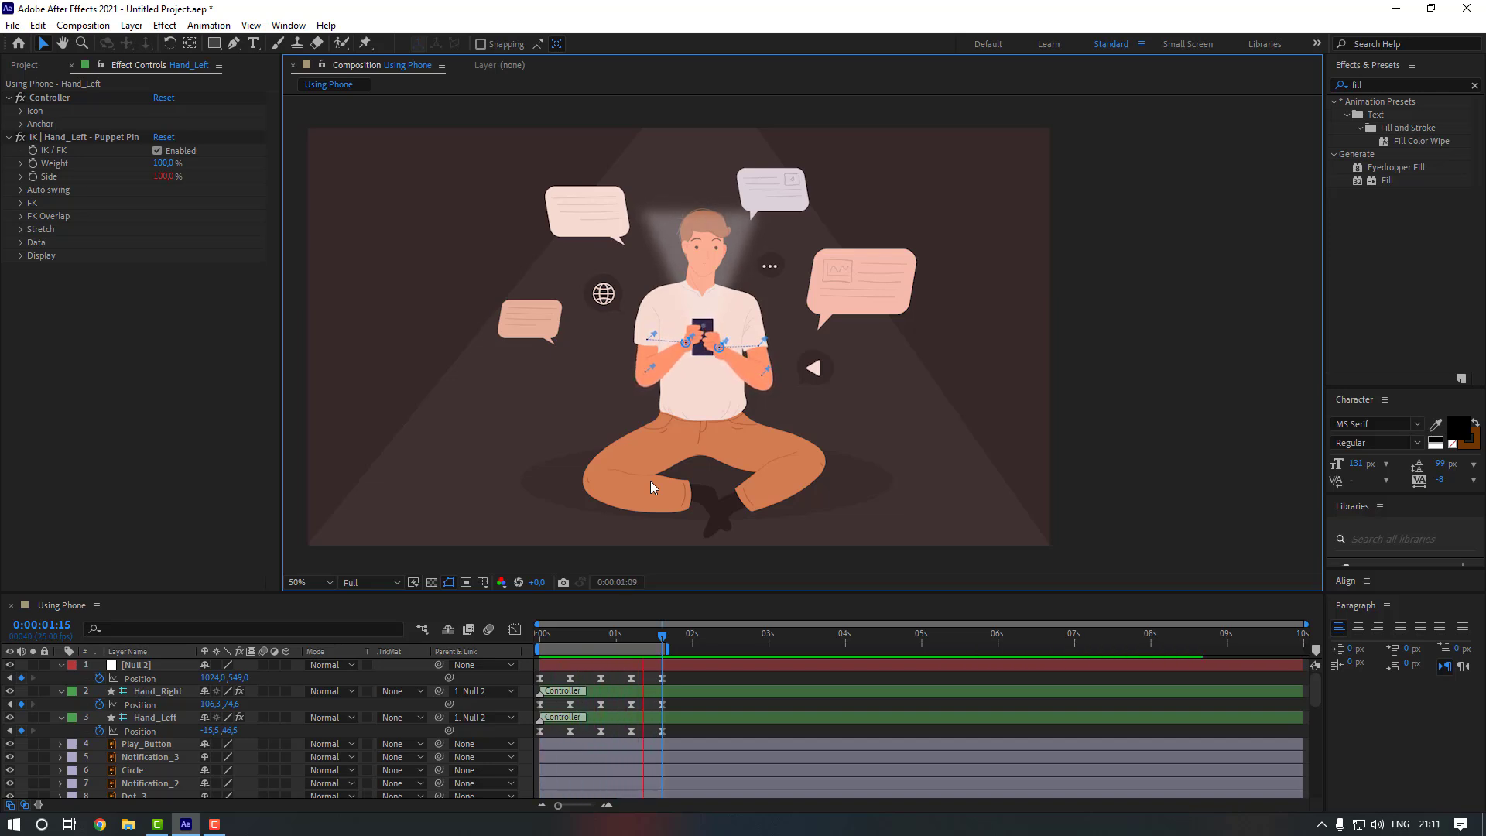
- Raise Hand_Left's Position keyframe at 0:00:00:10 to a Y value of 46.5
{"action": "left_click", "coordinate": [552, 636]}
{"action": "left_click_drag", "start_coordinate": [567, 642], "coordinate": [571, 641]}
{"action": "left_click", "coordinate": [569, 731]}
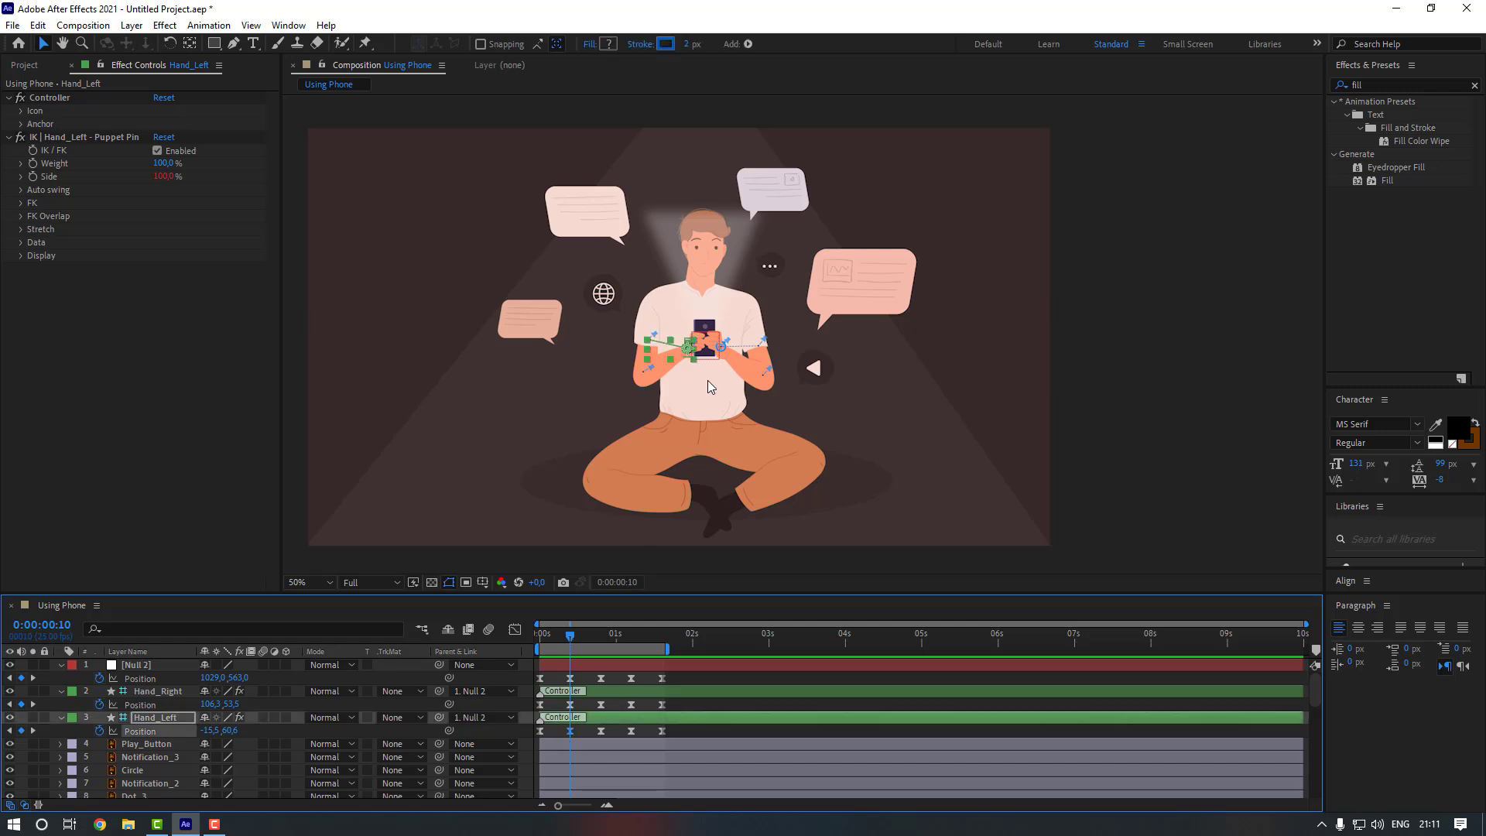
{"action": "scroll", "coordinate": [708, 379], "scroll_direction": "up", "scroll_amount": 2}
{"action": "left_click_drag", "start_coordinate": [535, 404], "coordinate": [682, 393]}
{"action": "key", "text": "shift+Up"}
{"action": "key", "text": "shift+Up"}
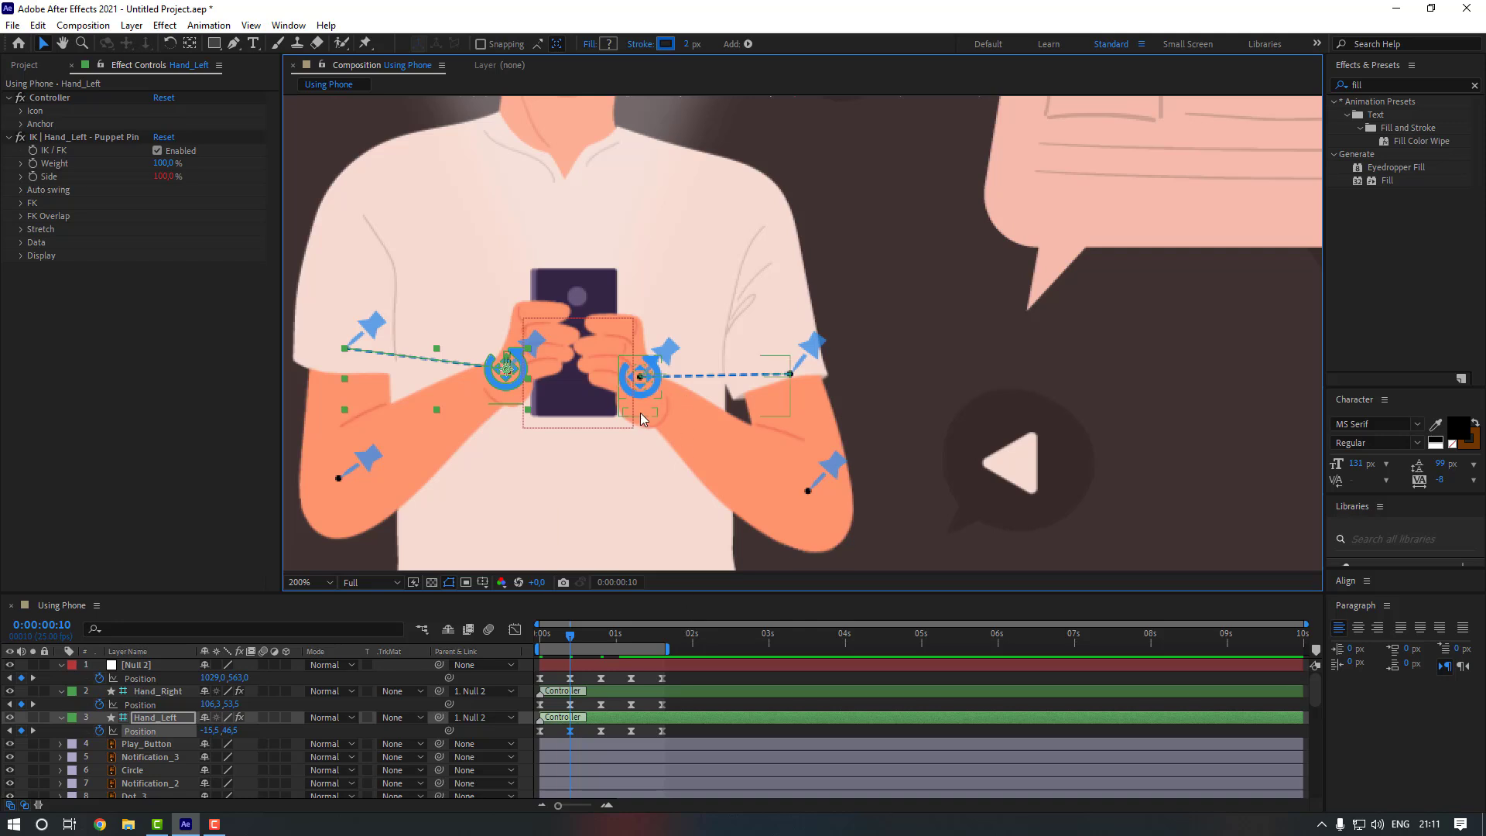
- Preview the adjusted hand motion across the work area with the full composition in view
{"action": "scroll", "coordinate": [639, 411], "scroll_direction": "down", "scroll_amount": 2}
{"action": "left_click", "coordinate": [441, 459]}
{"action": "scroll", "coordinate": [423, 406], "scroll_direction": "down", "scroll_amount": 1}
{"action": "key", "text": "space"}
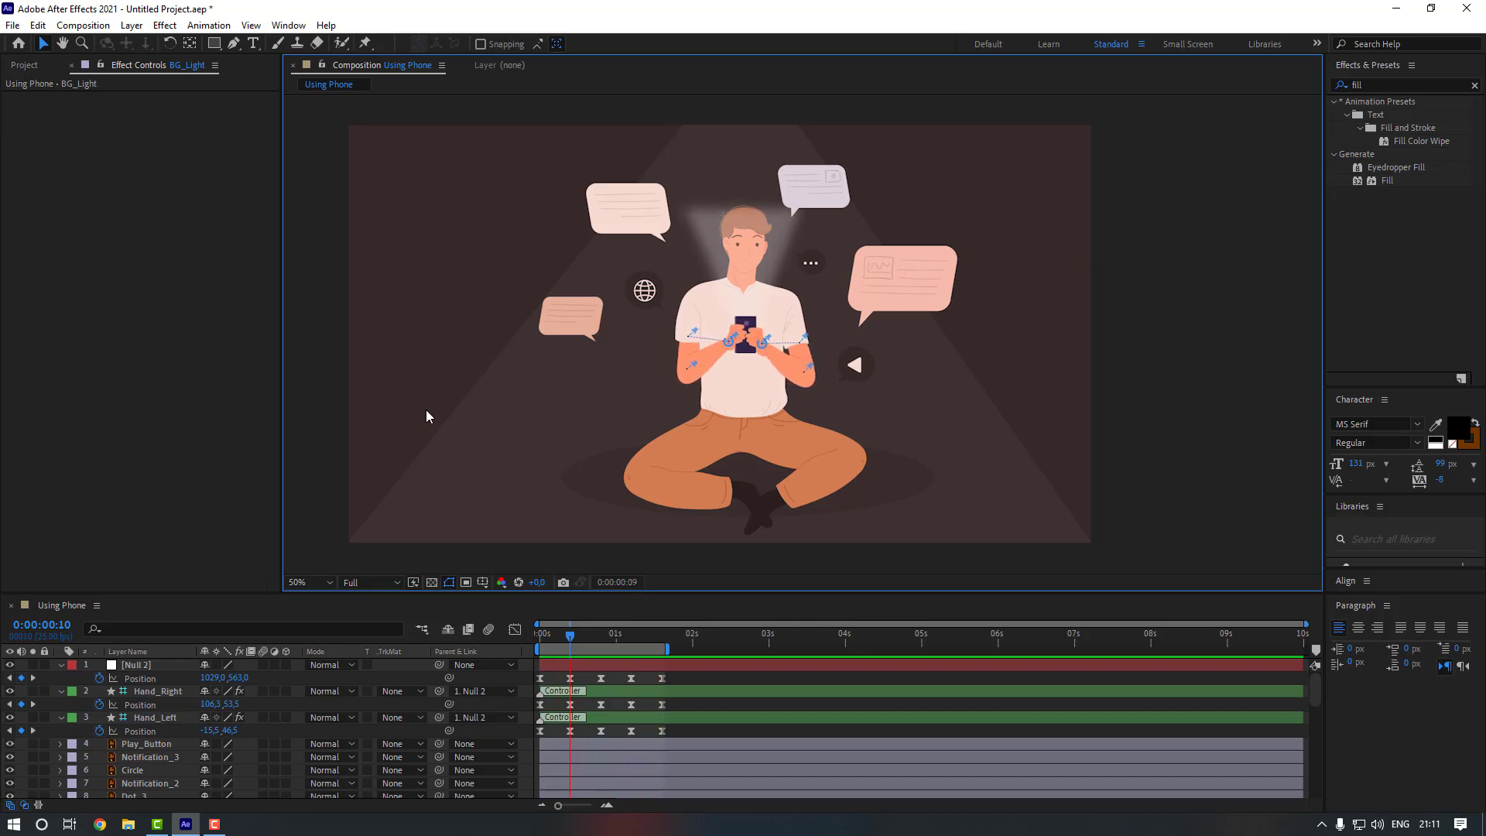
{"action": "key", "text": "space"}
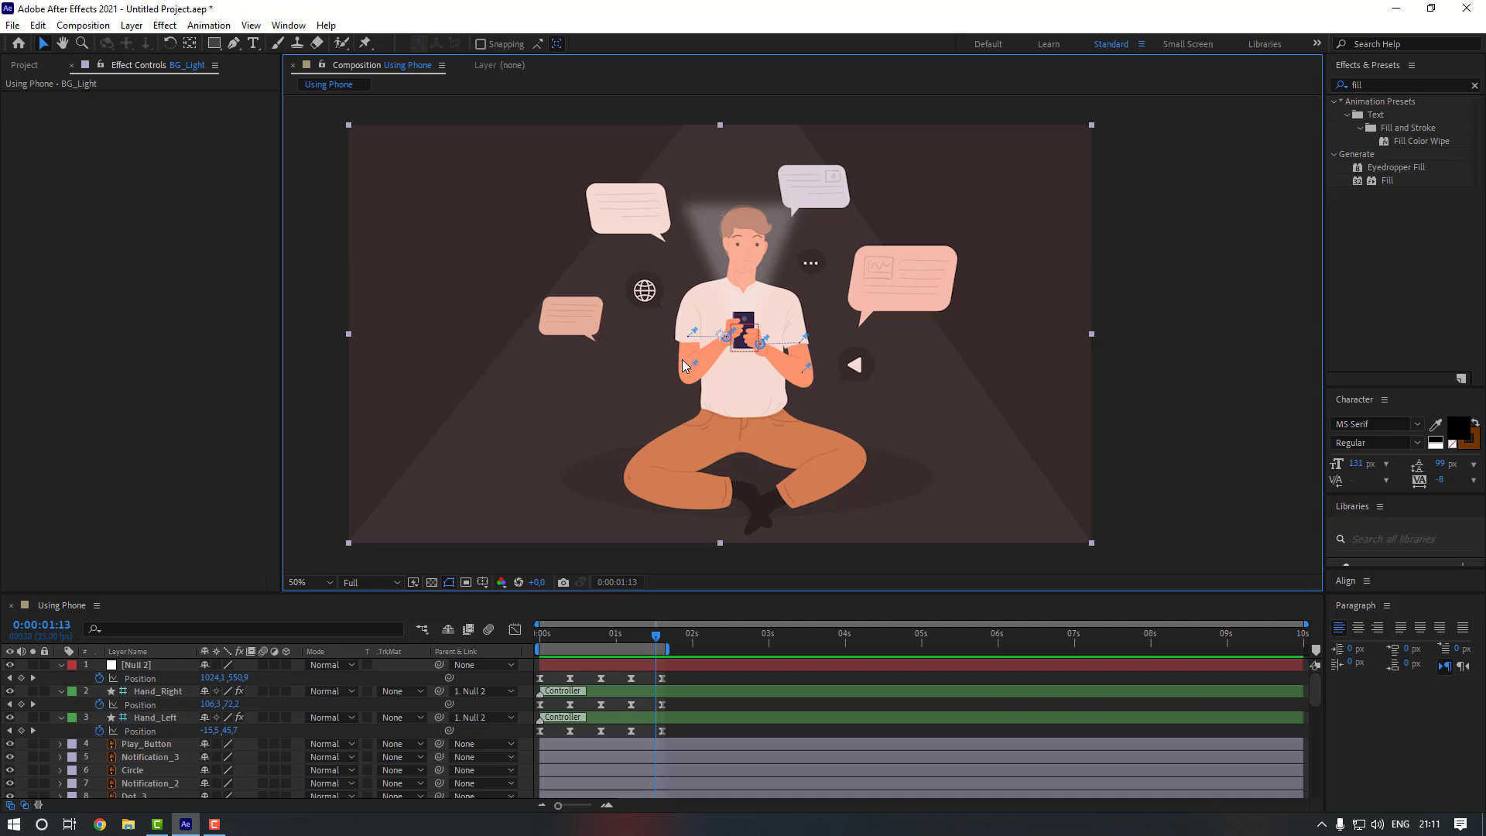
- Add a starting Opacity keyframe to the Screen_Light layer at 0:00:00:00
{"action": "scroll", "coordinate": [161, 758], "scroll_direction": "down", "scroll_amount": 7}
{"action": "left_click", "coordinate": [164, 744]}
{"action": "key", "text": "Home"}
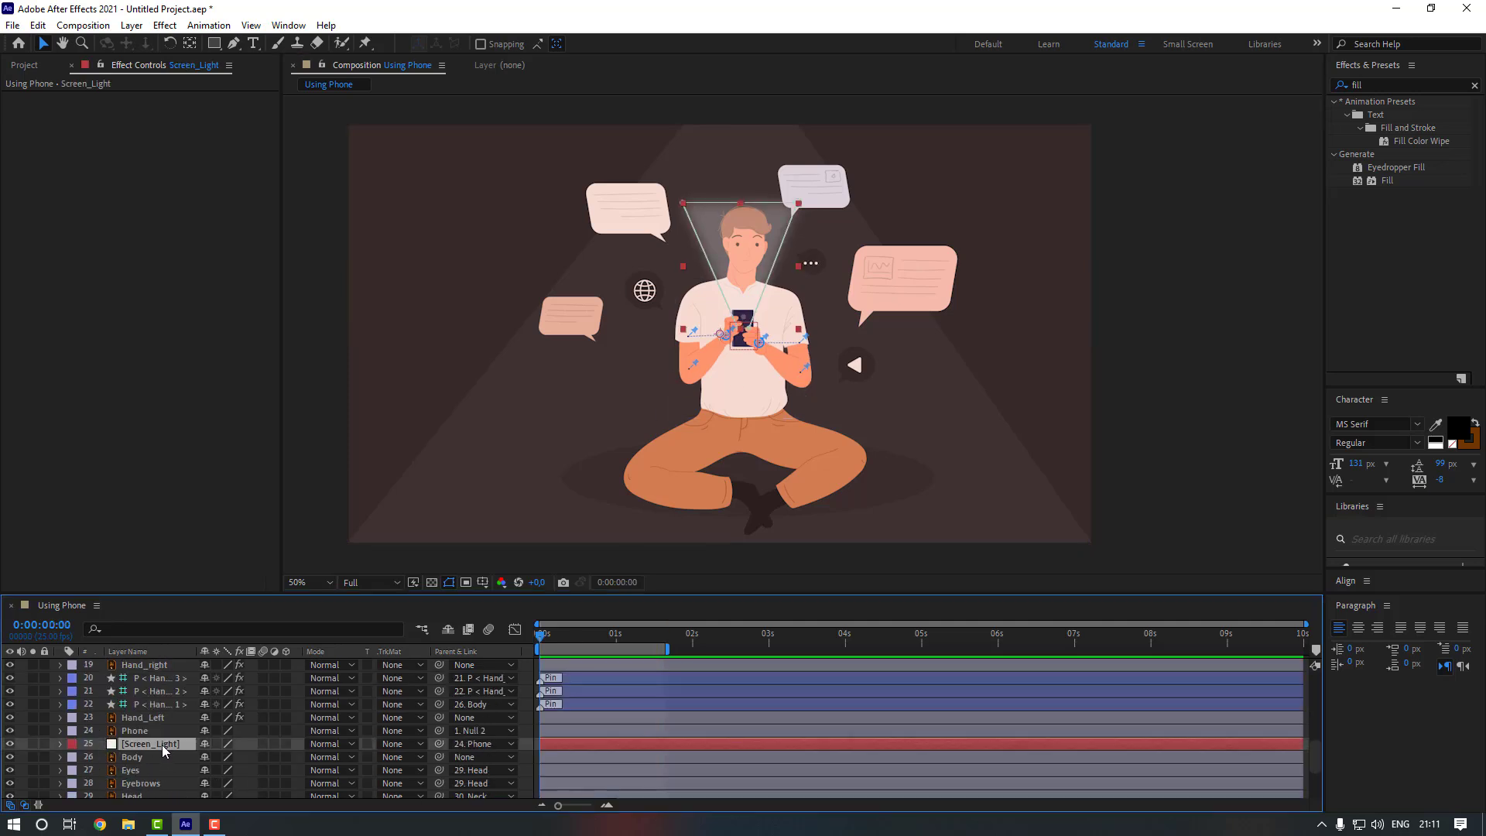
{"action": "key", "text": "t"}
{"action": "left_click", "coordinate": [99, 758]}
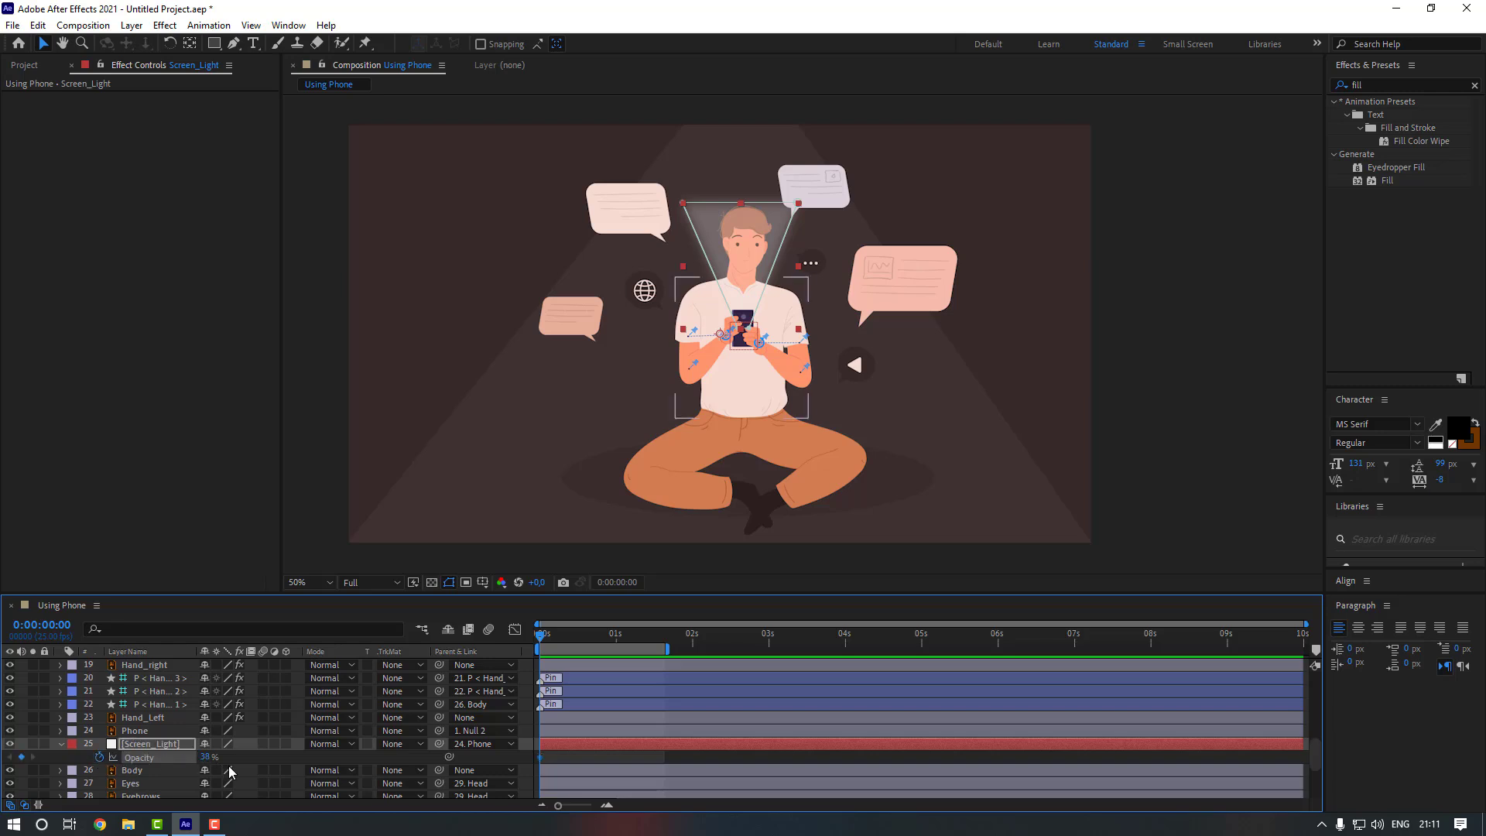
- Keyframe Screen_Light's Opacity at 11% at 0:00:00:05
{"action": "key", "text": "Page_Down"}
{"action": "key", "text": "Page_Down"}
{"action": "key", "text": "Page_Down"}
{"action": "key", "text": "Page_Down"}
{"action": "key", "text": "Page_Down"}
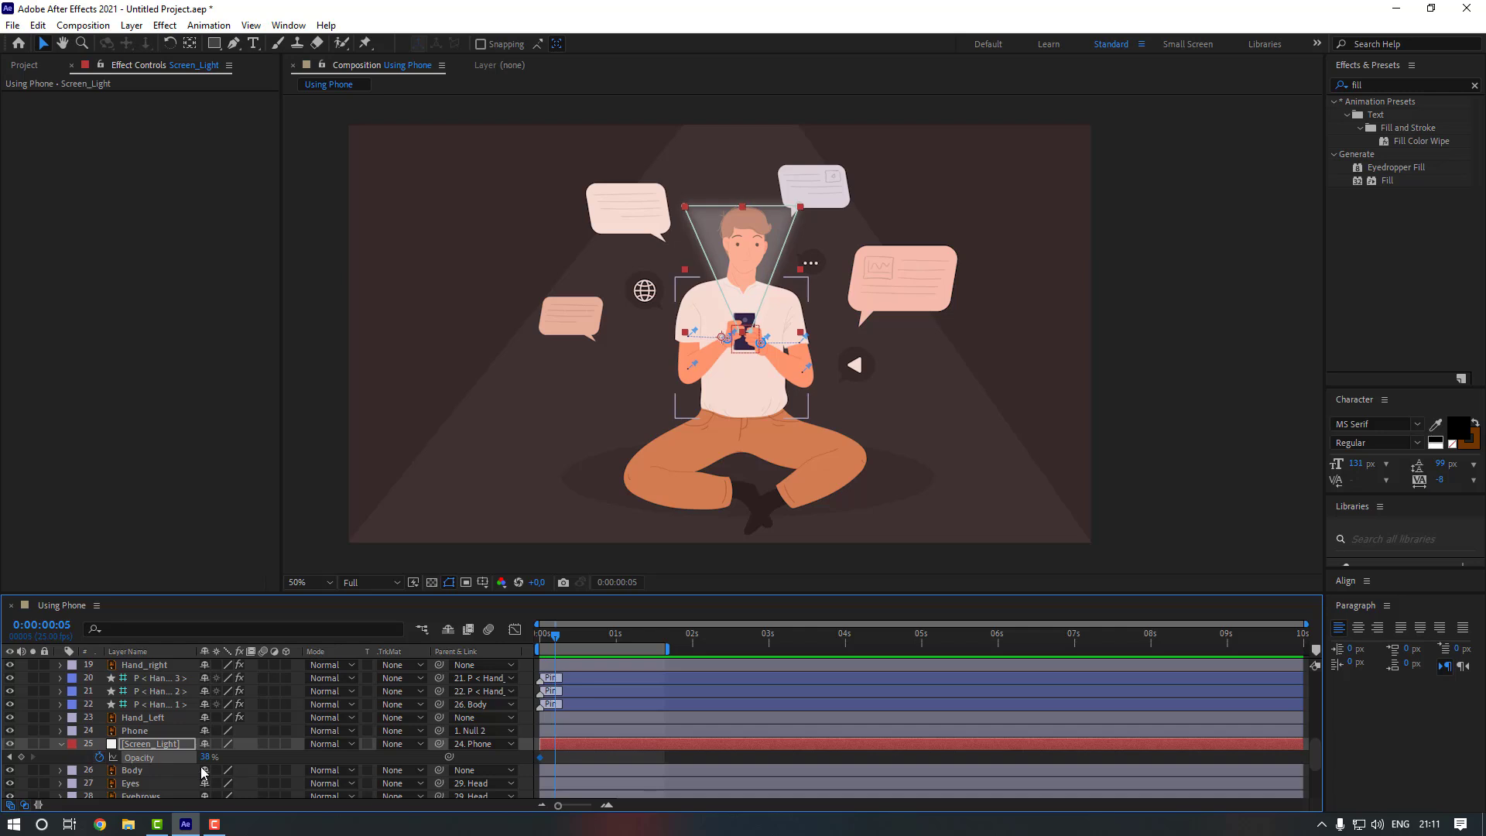
{"action": "left_click", "coordinate": [204, 758]}
{"action": "type", "text": "11"}
{"action": "key", "text": "Return"}
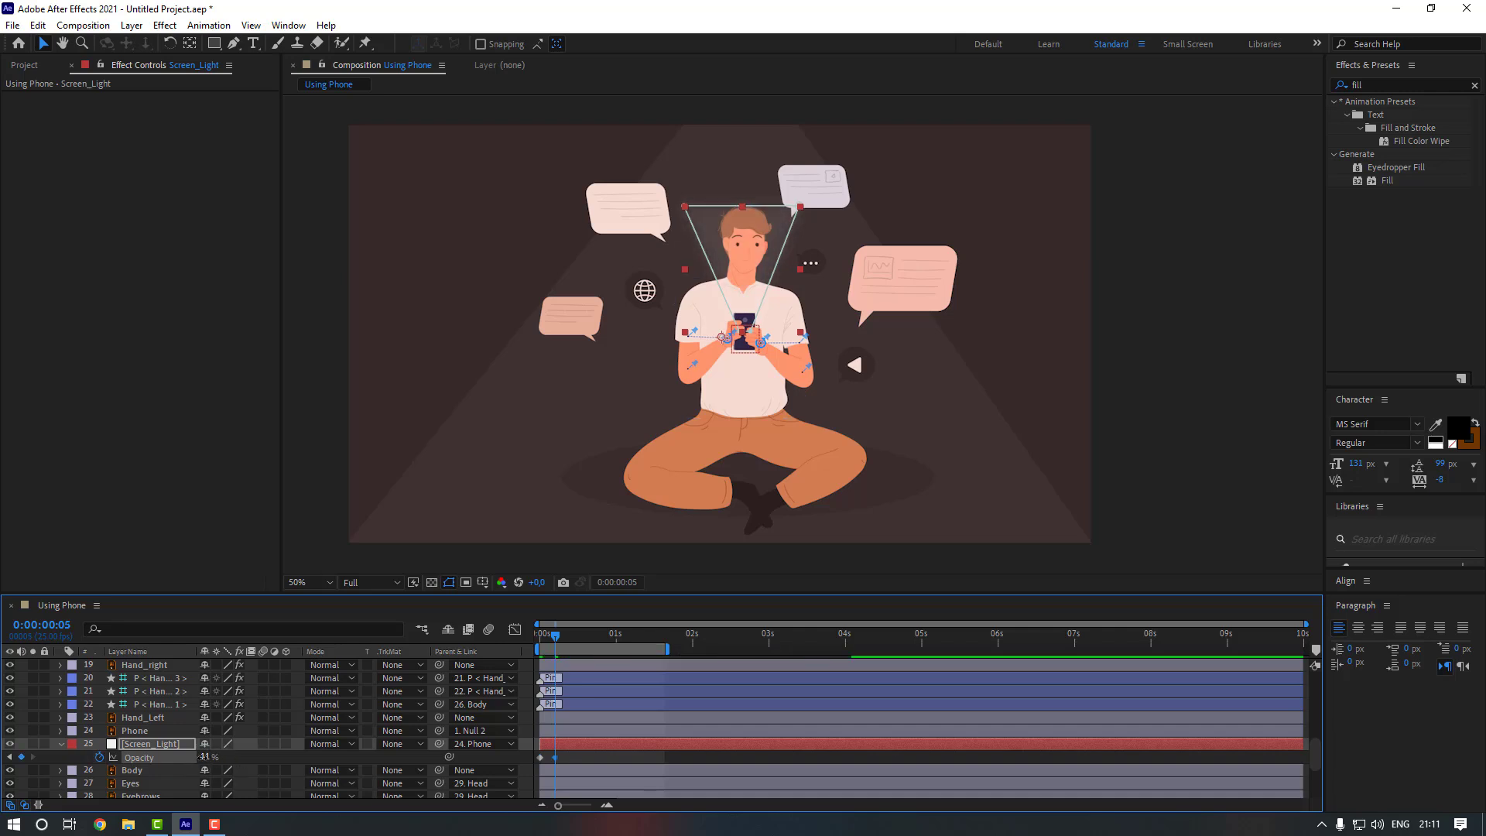
- Set Screen_Light's Opacity to 40% at 0:00:00:08
{"action": "key", "text": "Page_Down"}
{"action": "key", "text": "Page_Down"}
{"action": "key", "text": "Page_Down"}
{"action": "left_click", "coordinate": [204, 757]}
{"action": "type", "text": "40"}
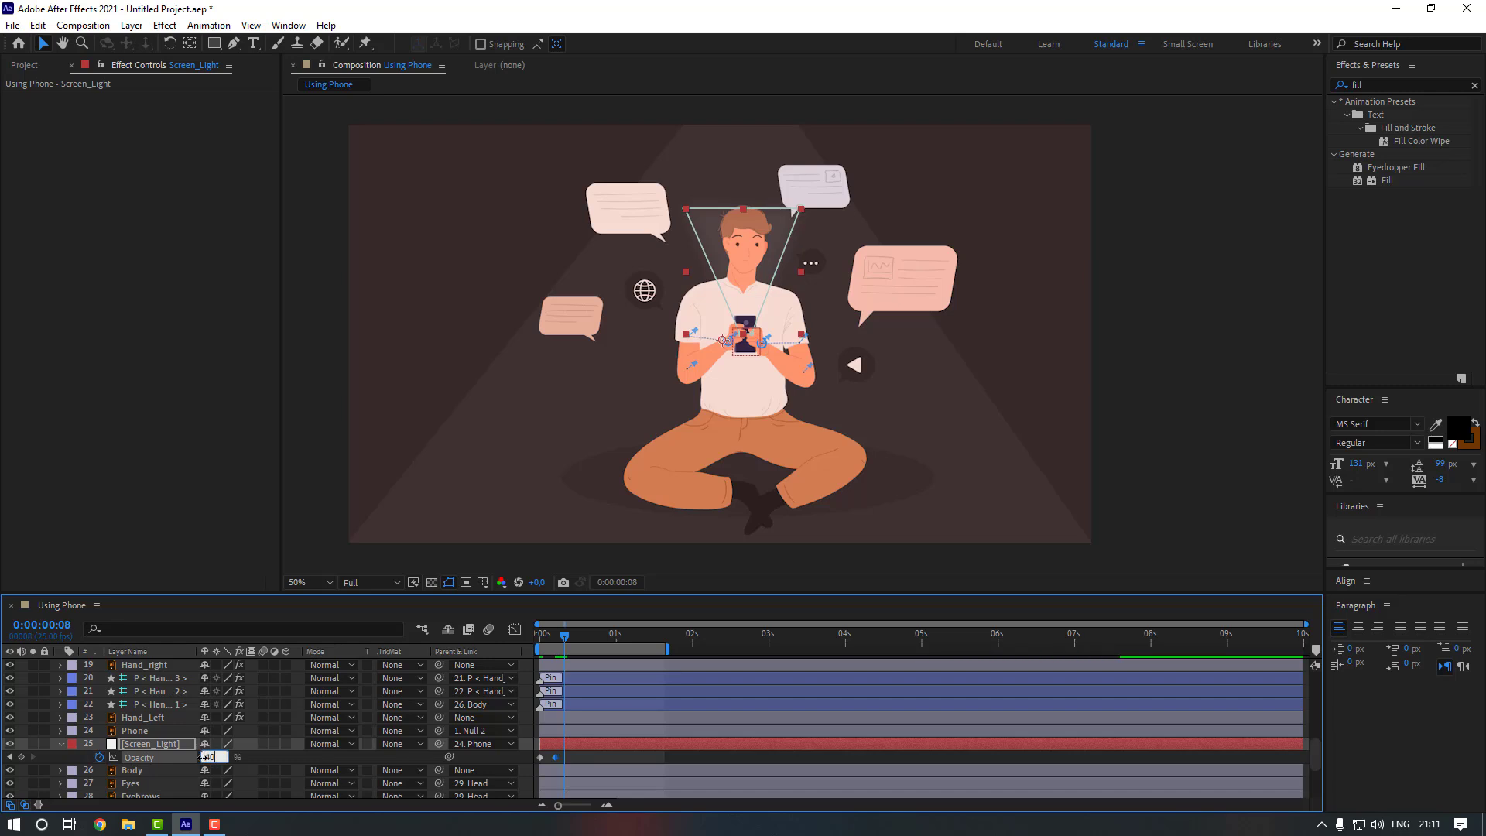
{"action": "key", "text": "Return"}
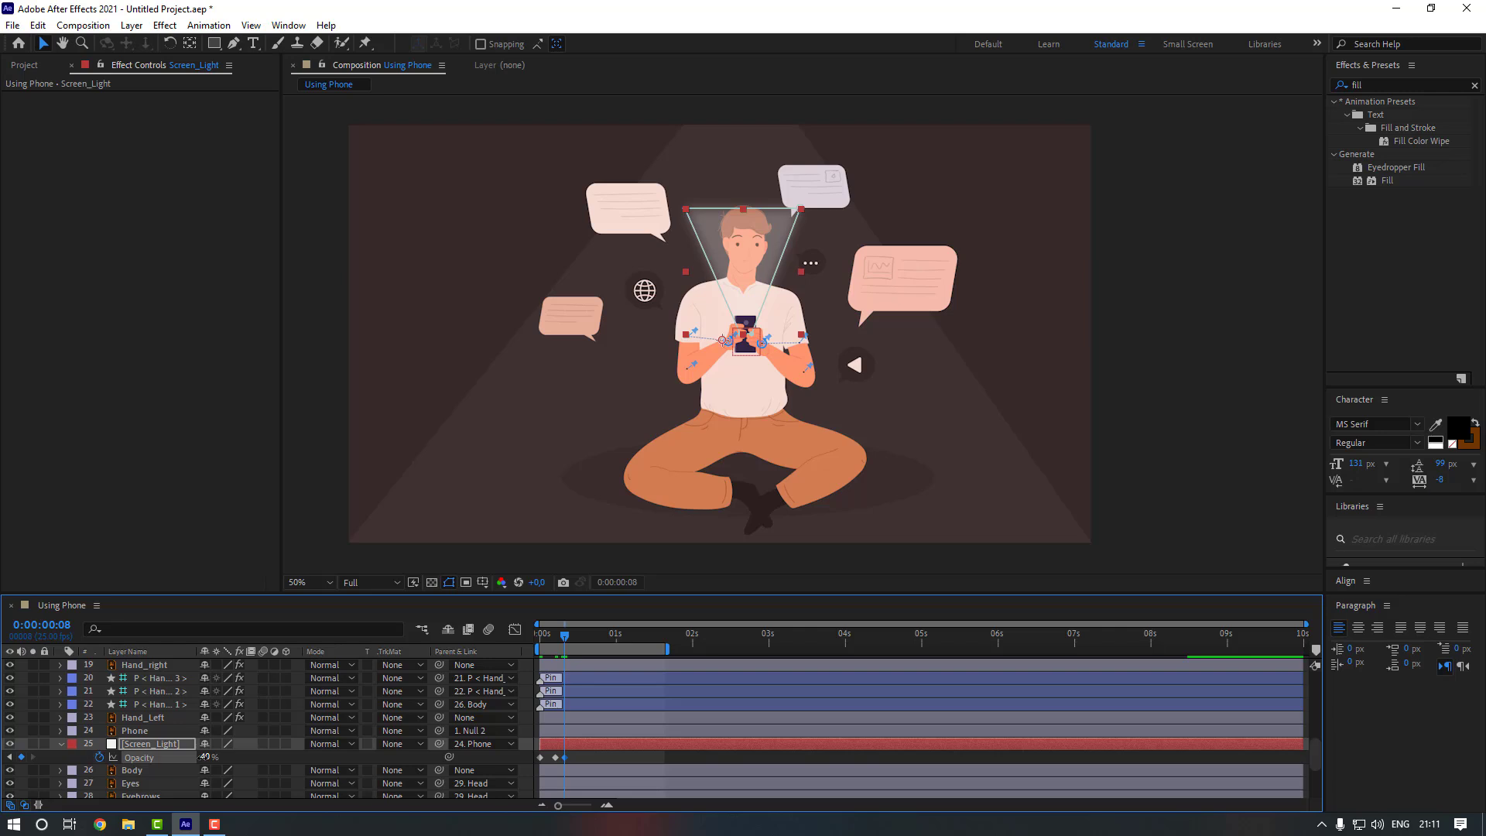
- Dim Screen_Light to 10% Opacity at 0:00:00:12
{"action": "key", "text": "Page_Down"}
{"action": "key", "text": "Page_Down"}
{"action": "key", "text": "Page_Down"}
{"action": "key", "text": "Page_Down"}
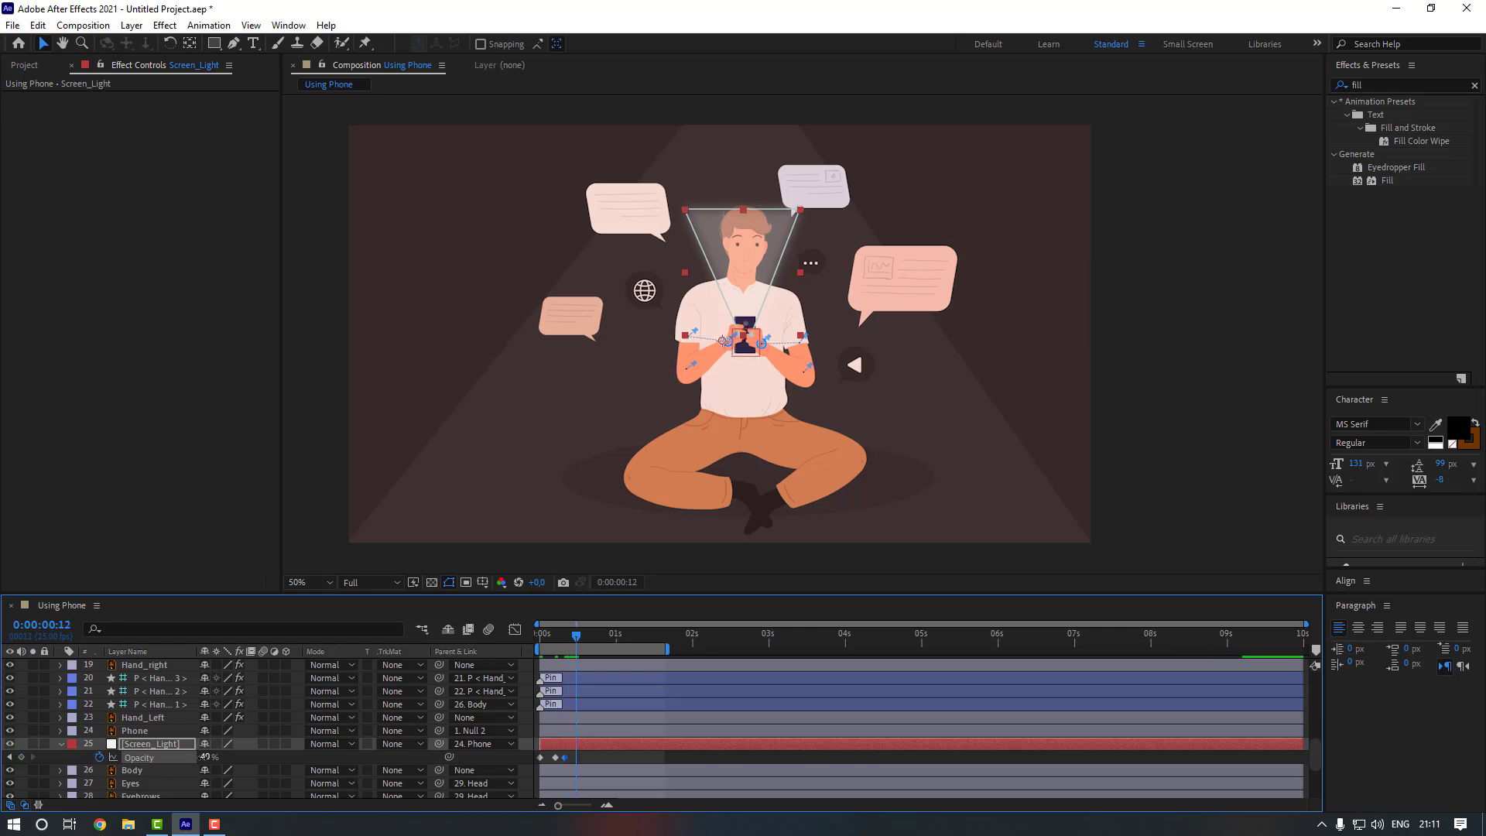
{"action": "left_click", "coordinate": [204, 758]}
{"action": "type", "text": "10"}
{"action": "key", "text": "Return"}
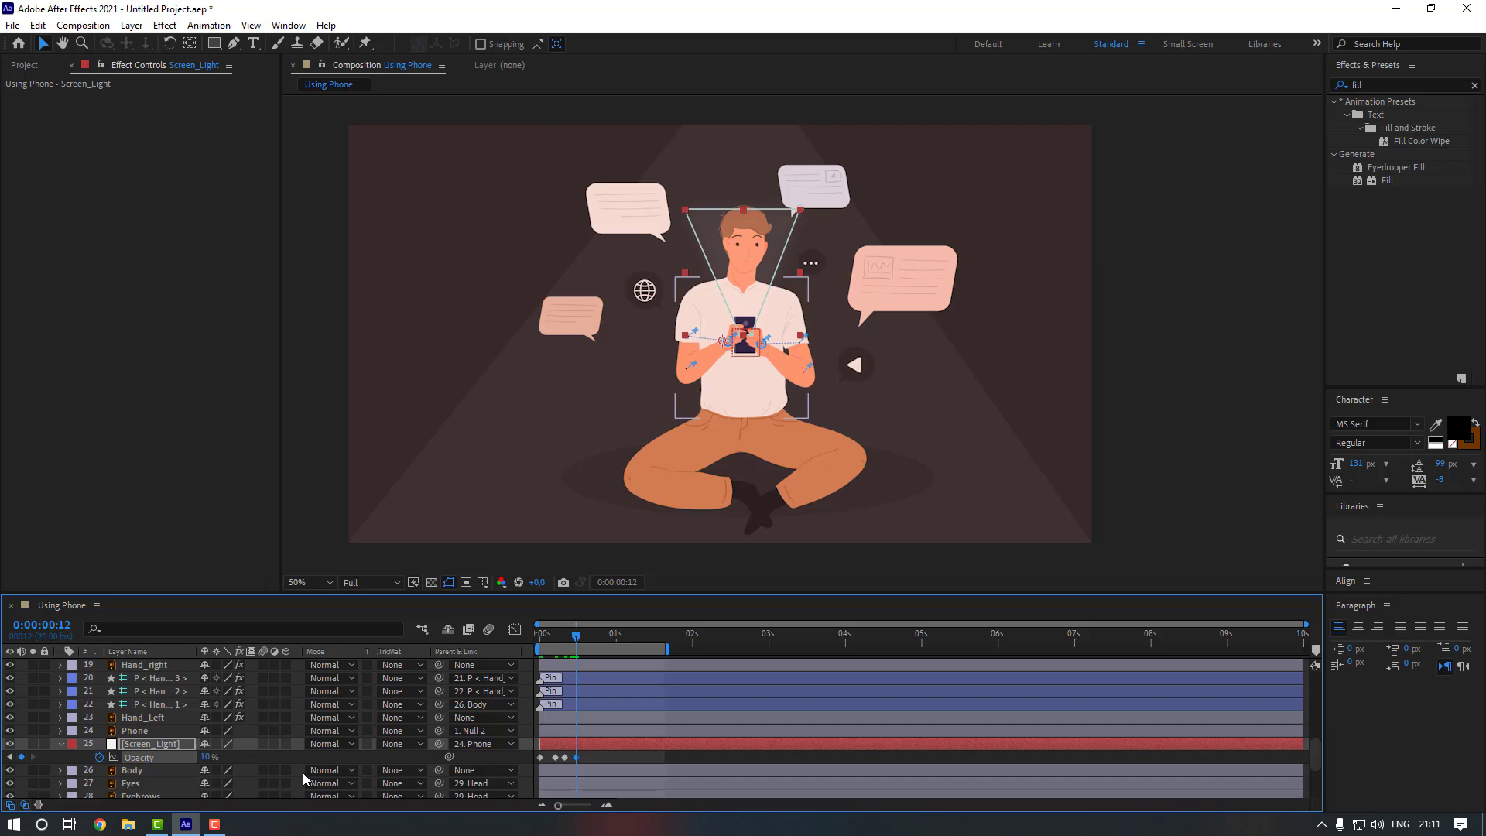
- Brighten Screen_Light to 35% Opacity at 0:00:00:17
{"action": "key", "text": "Page_Down"}
{"action": "key", "text": "Page_Down"}
{"action": "key", "text": "Page_Down"}
{"action": "key", "text": "Page_Down"}
{"action": "key", "text": "Page_Down"}
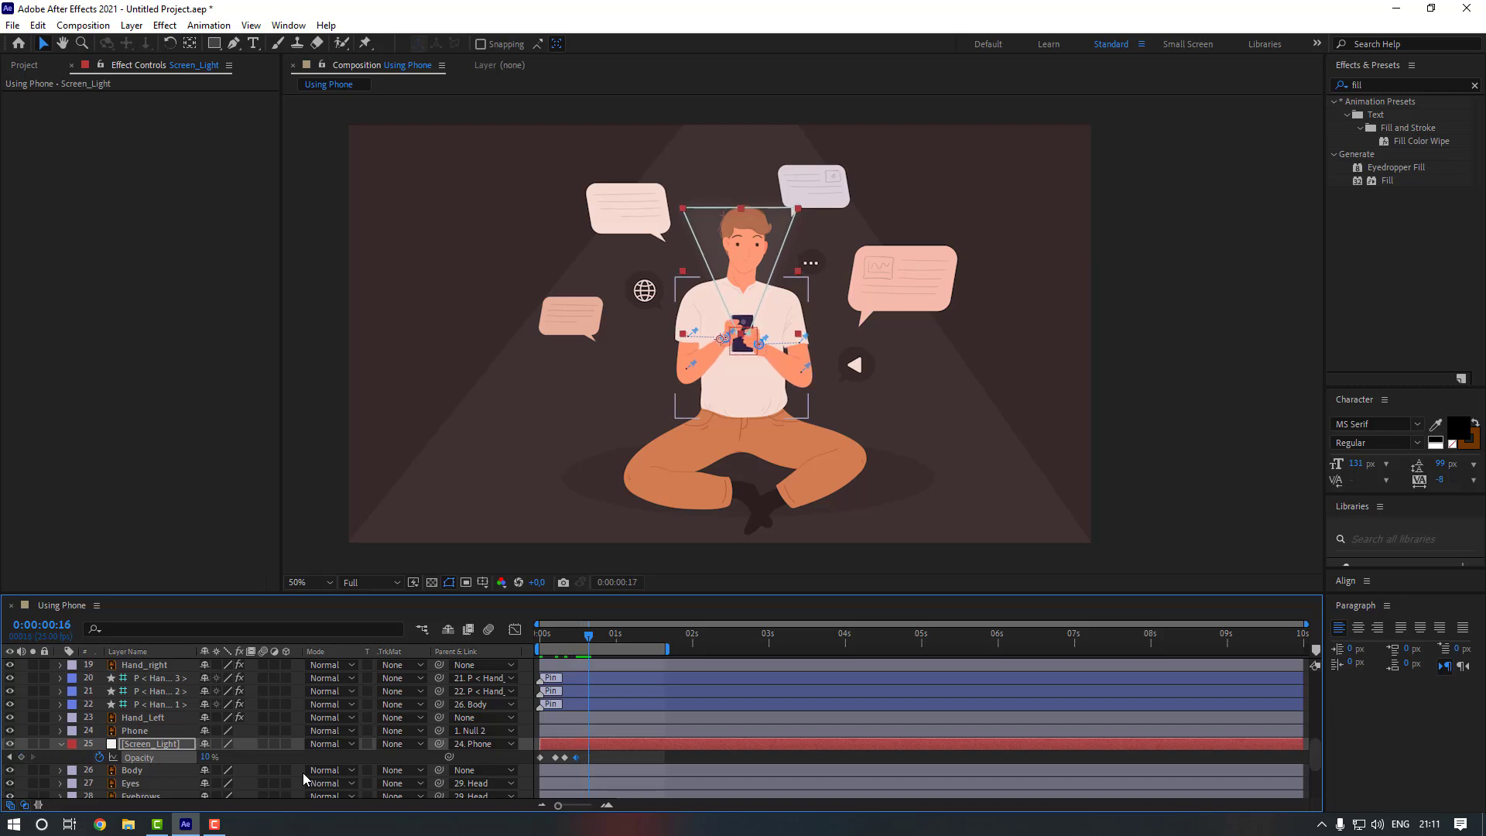
{"action": "left_click", "coordinate": [209, 757]}
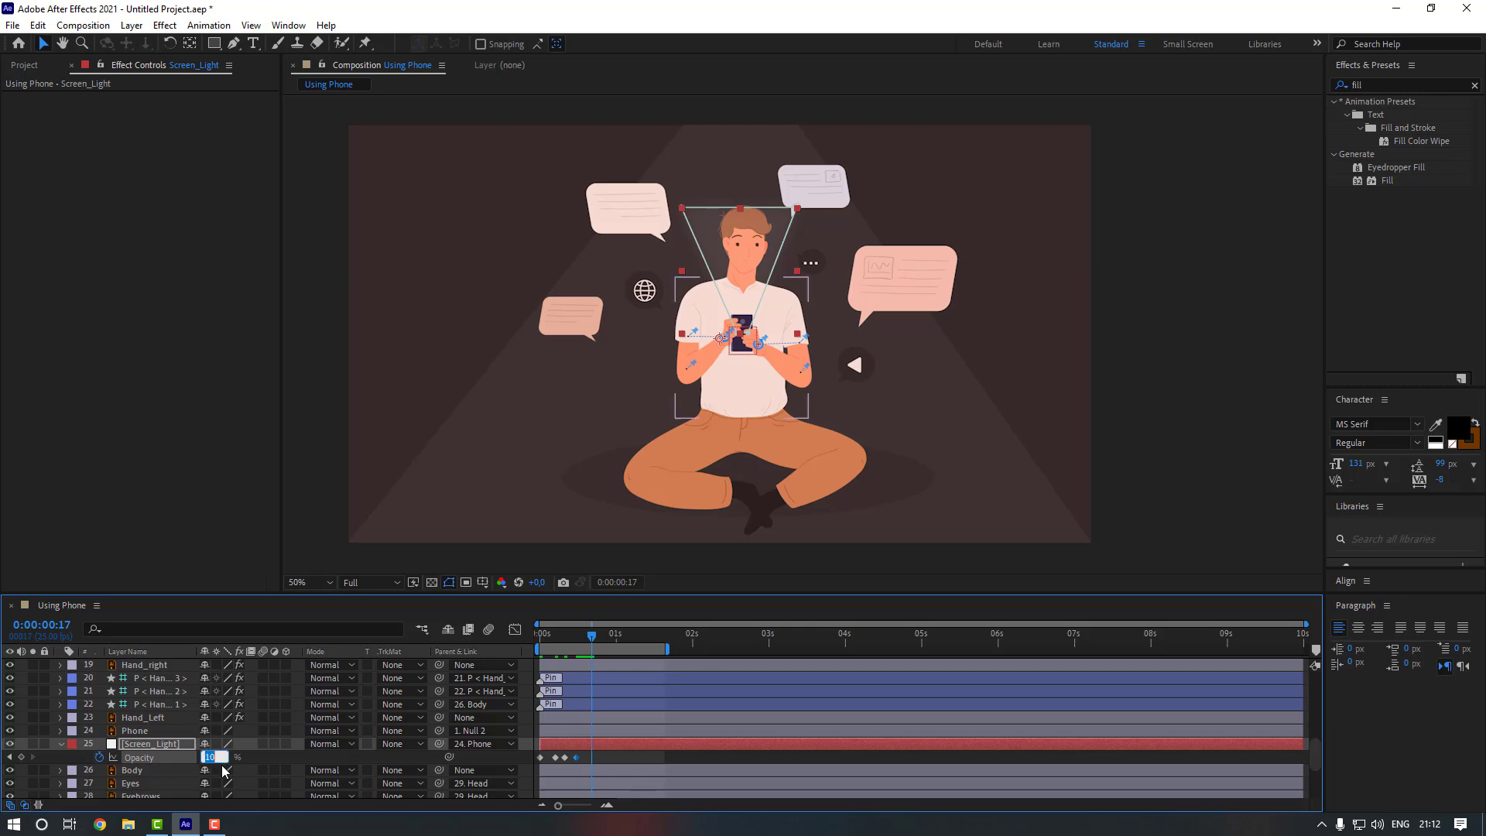
{"action": "type", "text": "35"}
{"action": "key", "text": "Return"}
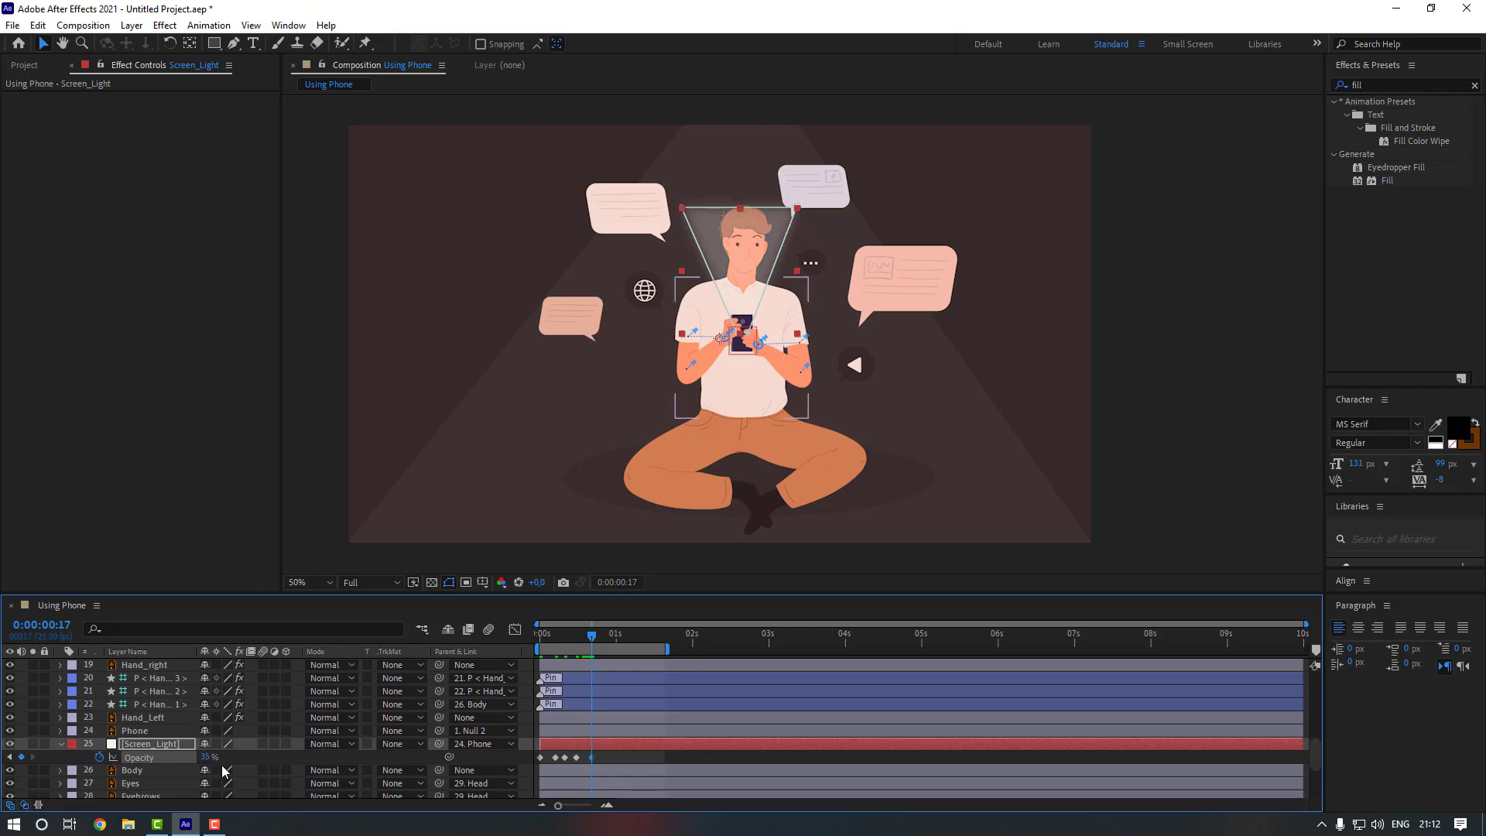
- Keyframe Screen_Light's Opacity at 15% at 0:00:00:20
{"action": "key", "text": "Page_Down"}
{"action": "key", "text": "Page_Down"}
{"action": "key", "text": "Page_Down"}
{"action": "left_click", "coordinate": [209, 757]}
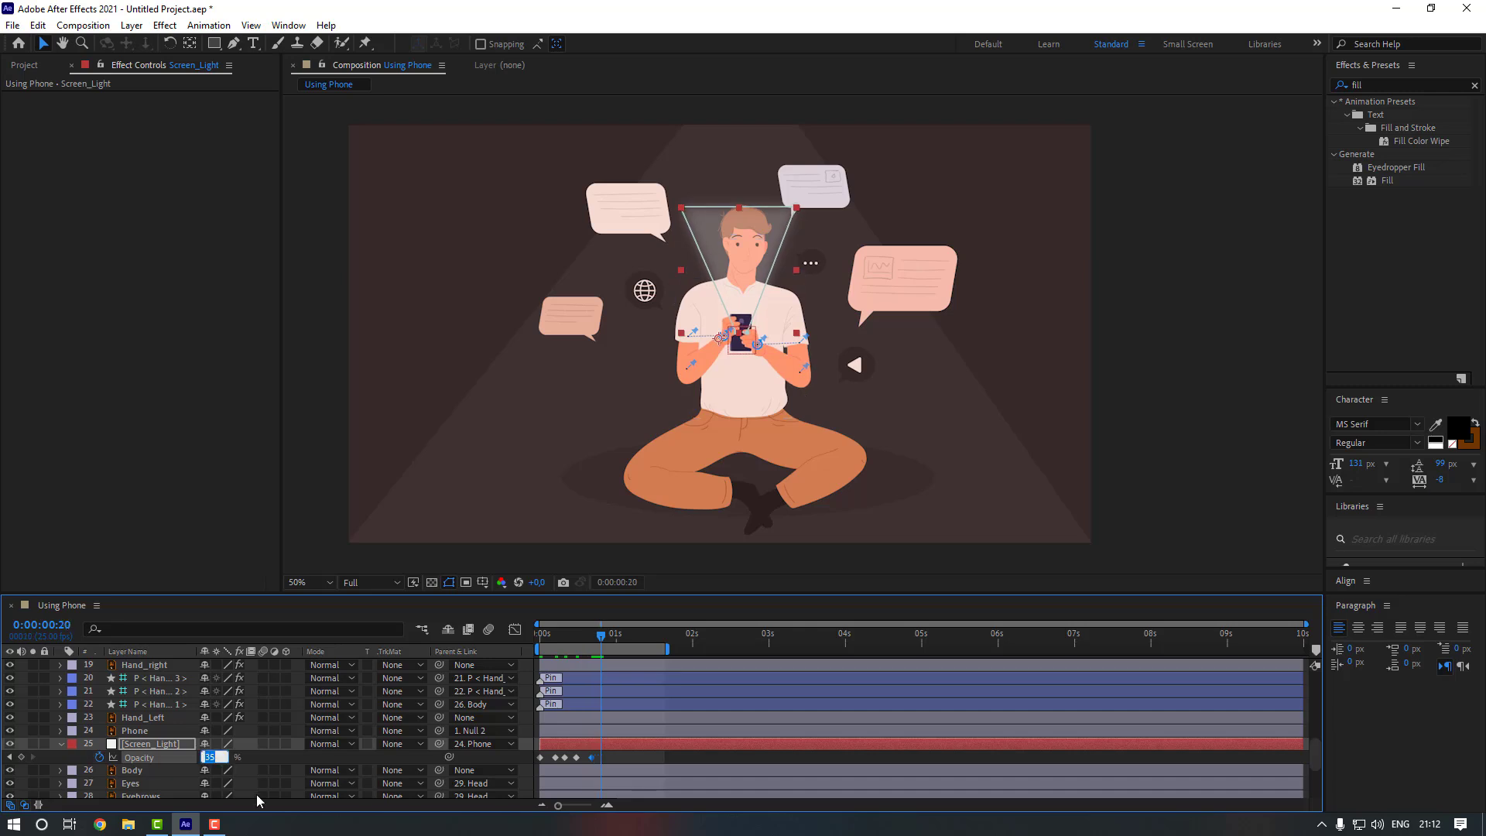
{"action": "type", "text": "15"}
{"action": "key", "text": "Return"}
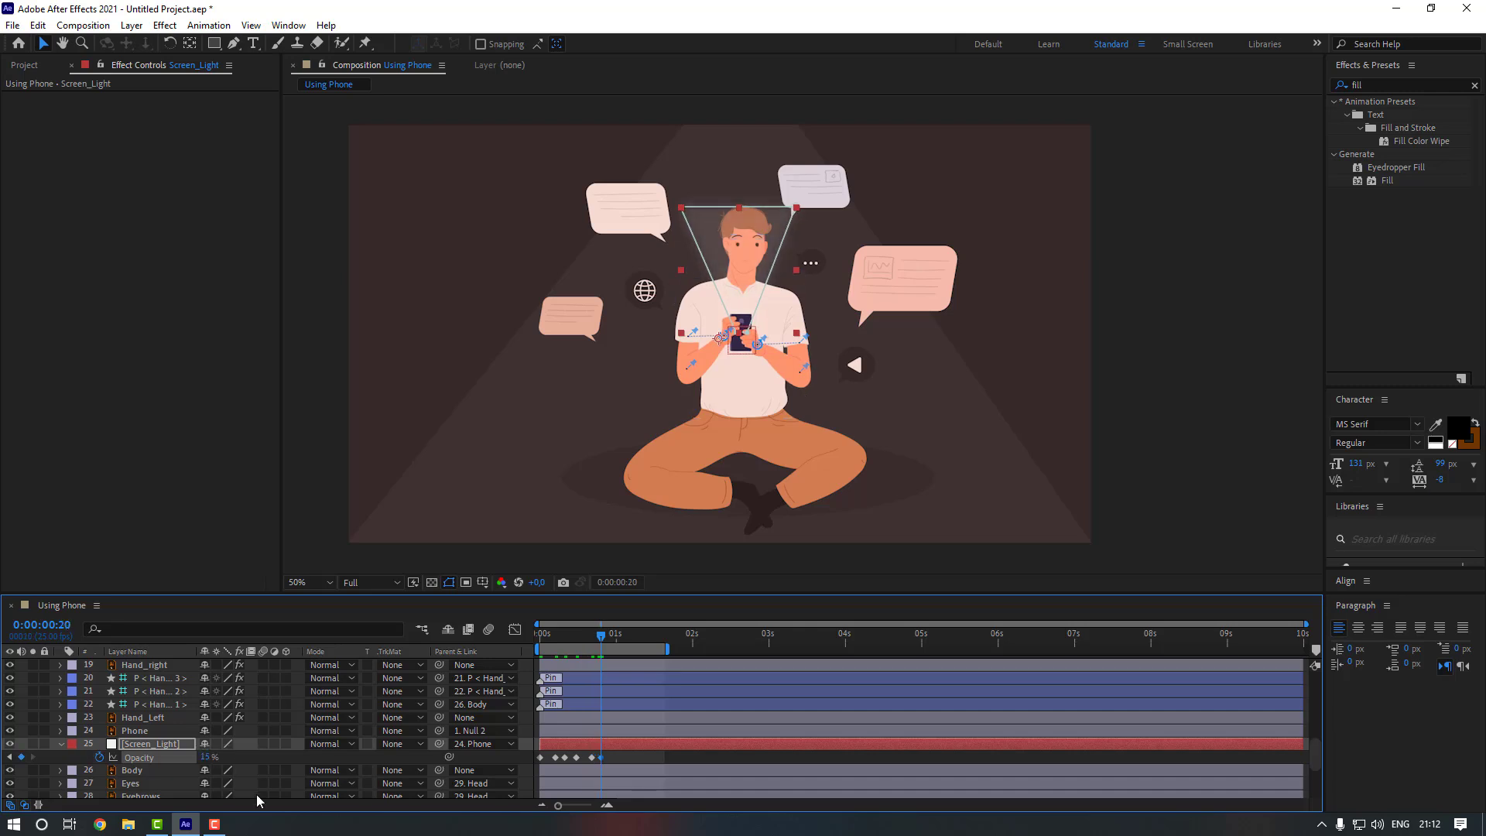
- Paste the first Opacity keyframe, 38%, at 0:00:00:23 and apply Easy Ease to all of Screen_Light's Opacity keyframes
{"action": "key", "text": "Page_Down"}
{"action": "key", "text": "Page_Down"}
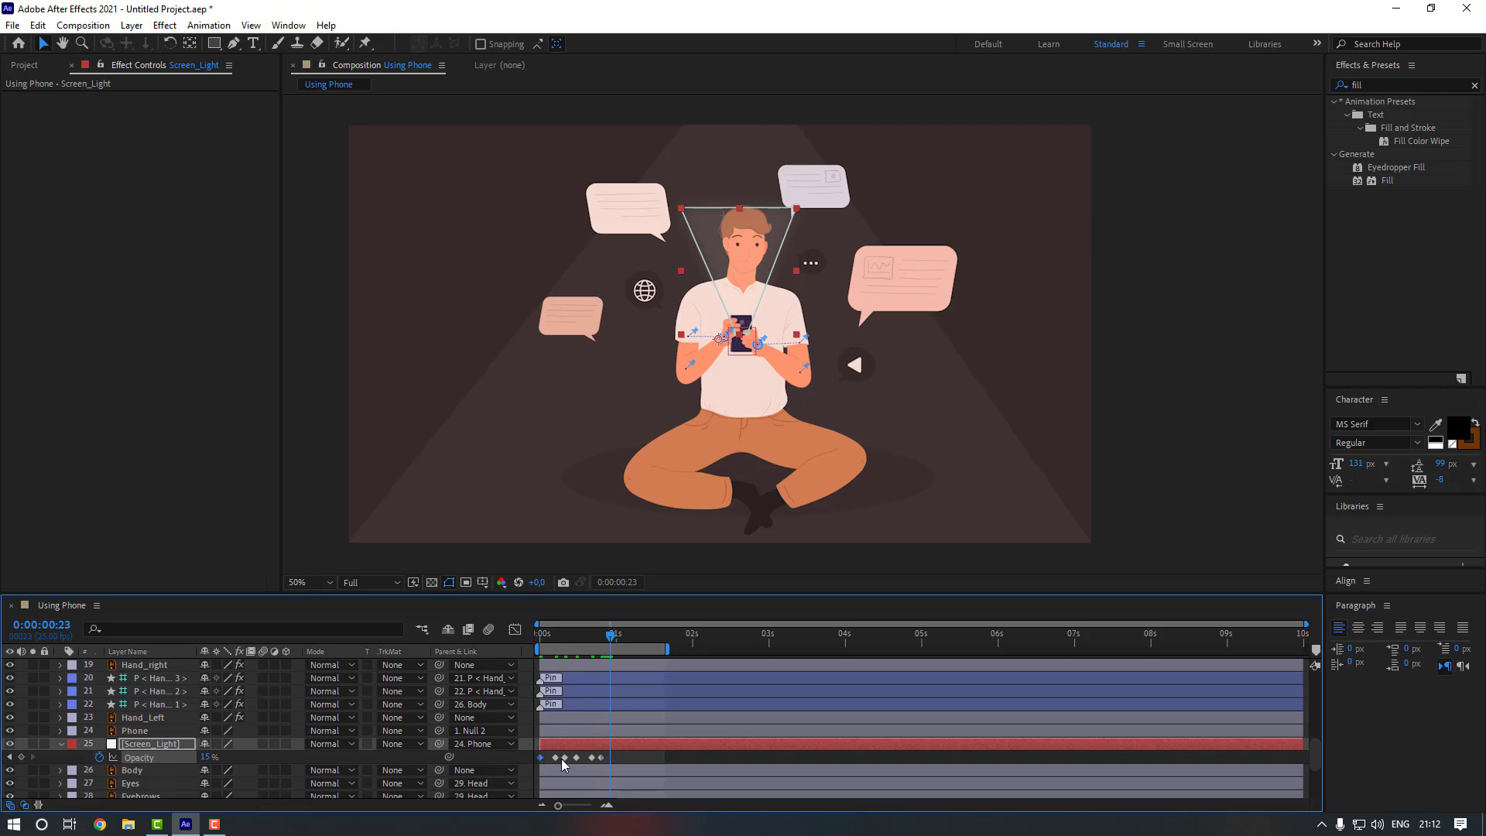
{"action": "mouse_move", "coordinate": [563, 763]}
{"action": "key", "text": "ctrl+v"}
{"action": "left_click_drag", "start_coordinate": [627, 755], "coordinate": [537, 763]}
{"action": "right_click", "coordinate": [610, 757]}
{"action": "mouse_move", "coordinate": [678, 745]}
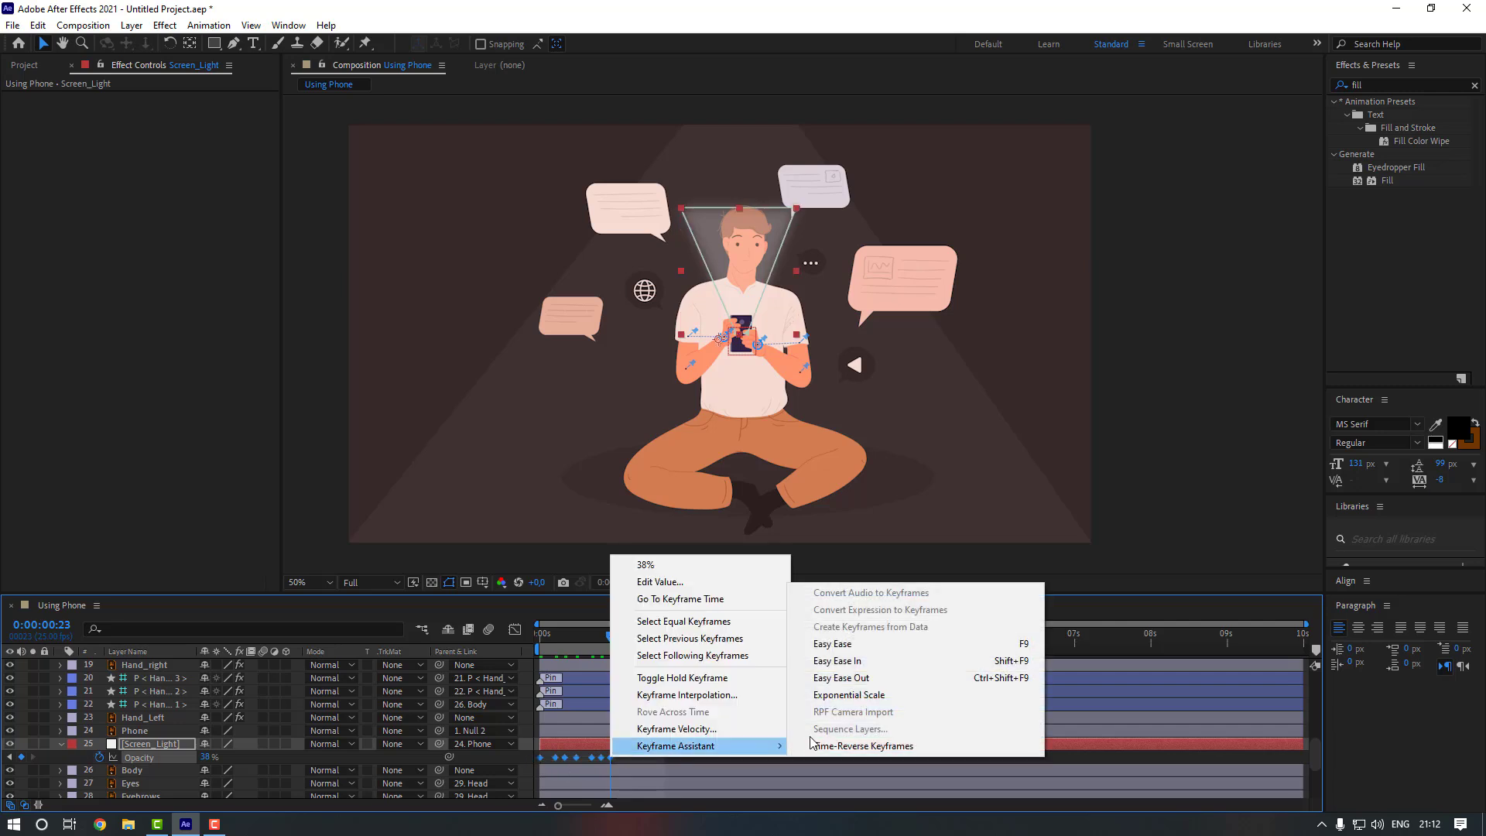
{"action": "left_click", "coordinate": [835, 646]}
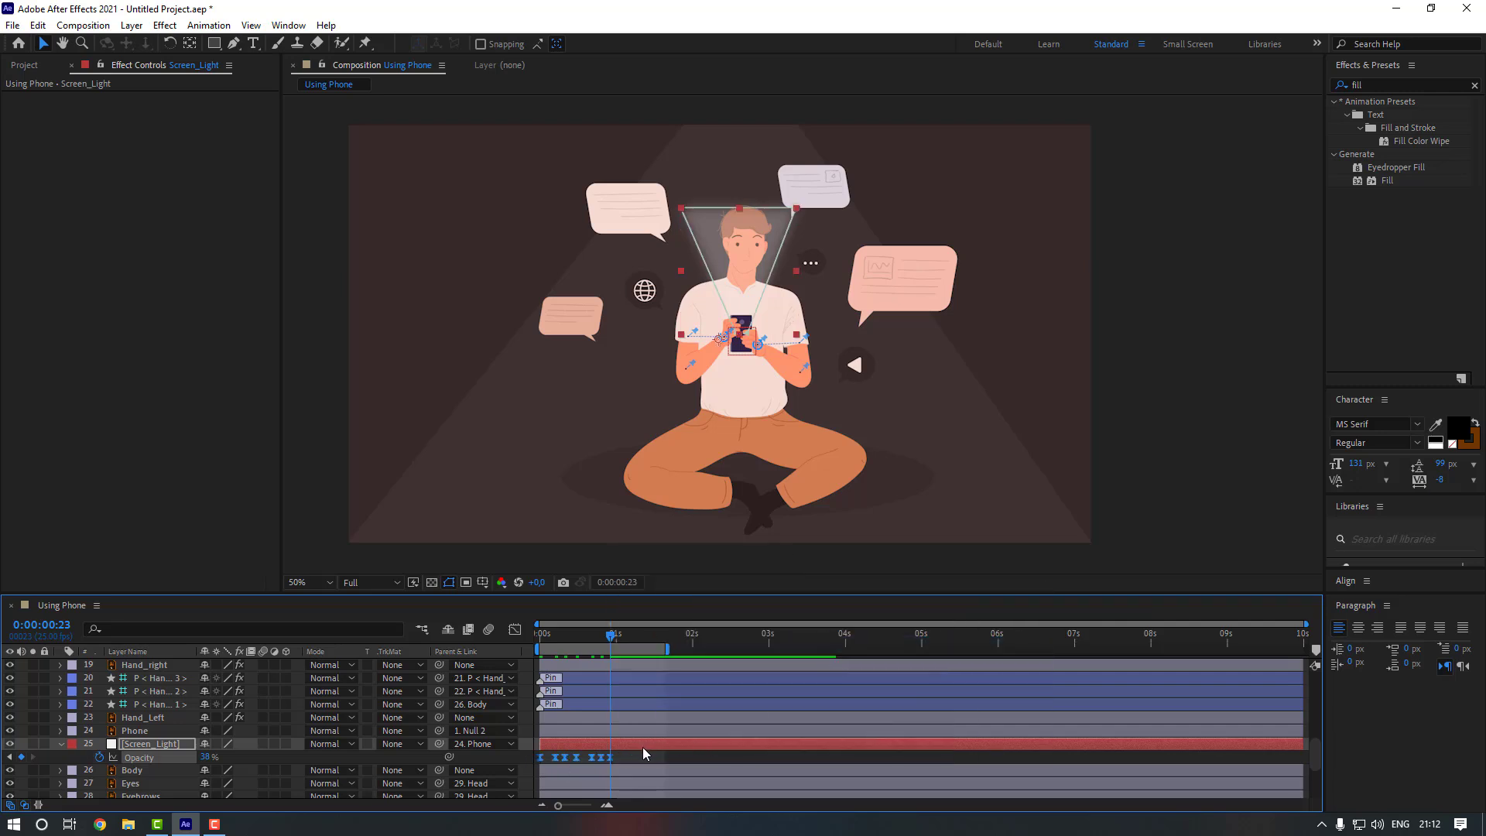
- Repeat Screen_Light's eased Opacity keyframes starting at 0:00:00:23 and preview the flicker
{"action": "key", "text": "ctrl+v"}
{"action": "left_click", "coordinate": [732, 758]}
{"action": "key", "text": "space"}
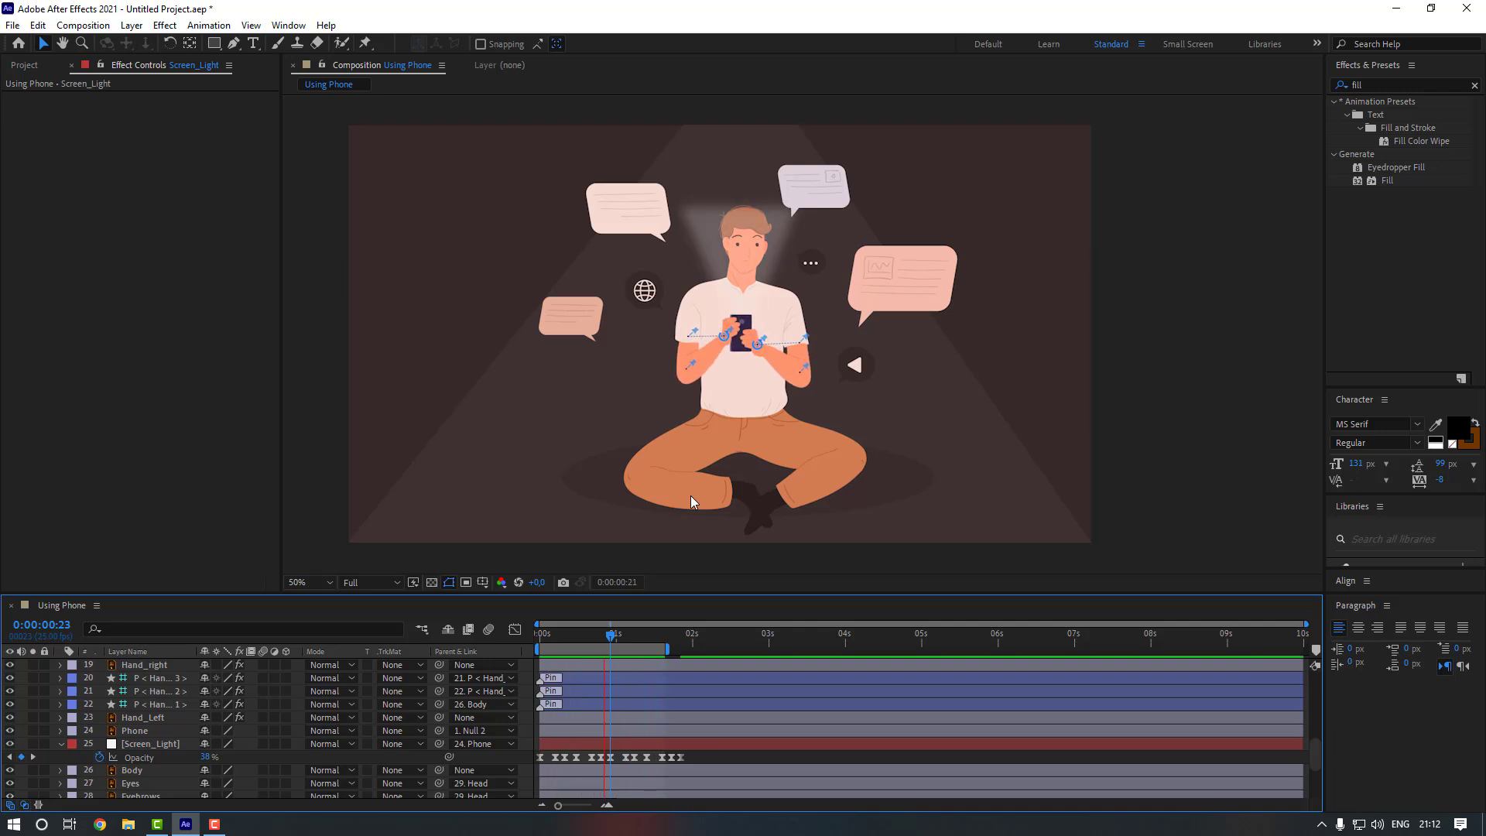
{"action": "left_click", "coordinate": [691, 495]}
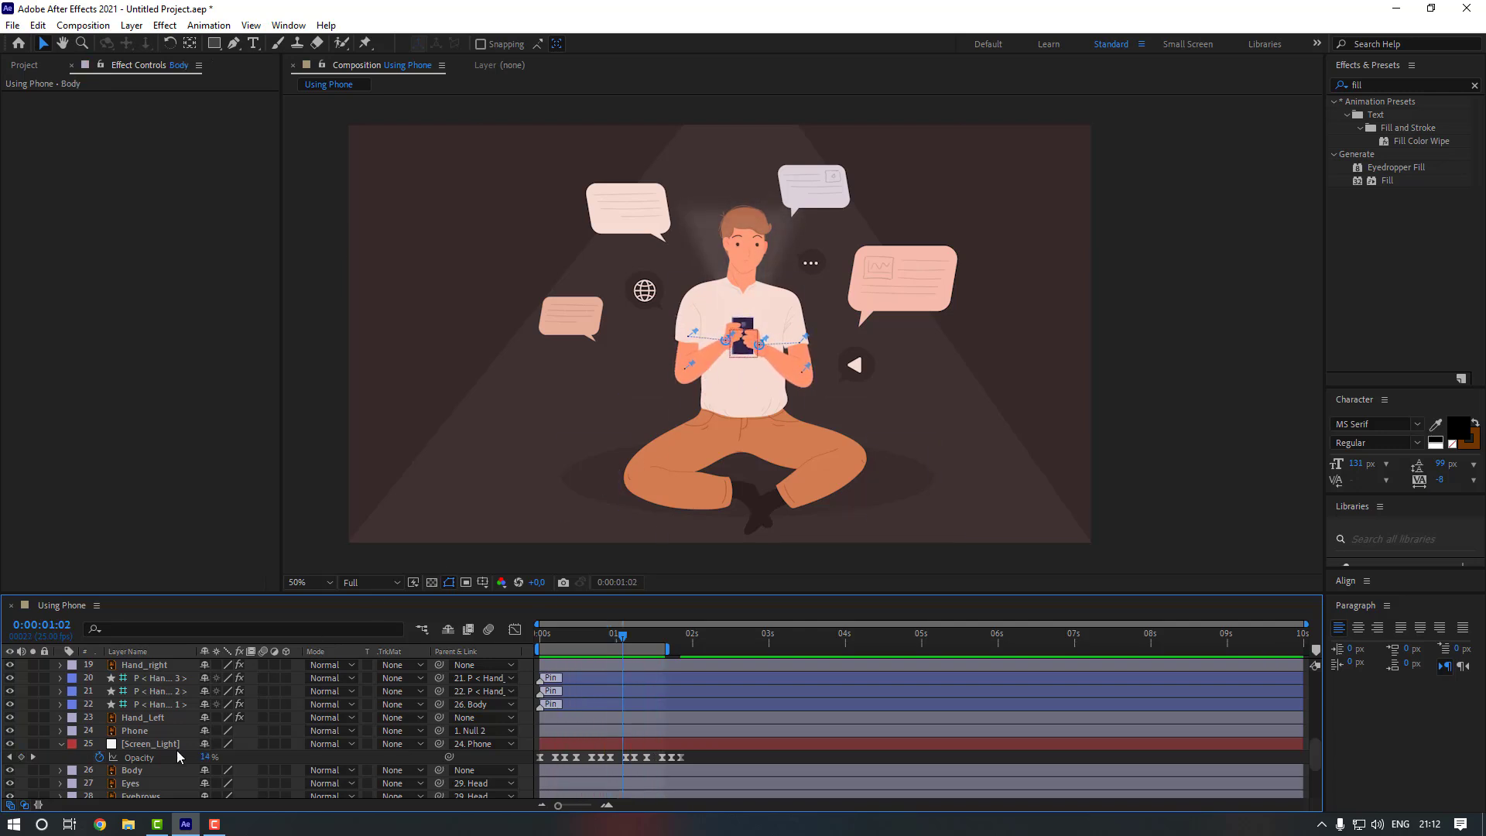
- Add a starting Rotation keyframe of 0° to the Head layer at 0:00:00:04
{"action": "scroll", "coordinate": [169, 755], "scroll_direction": "down", "scroll_amount": 1}
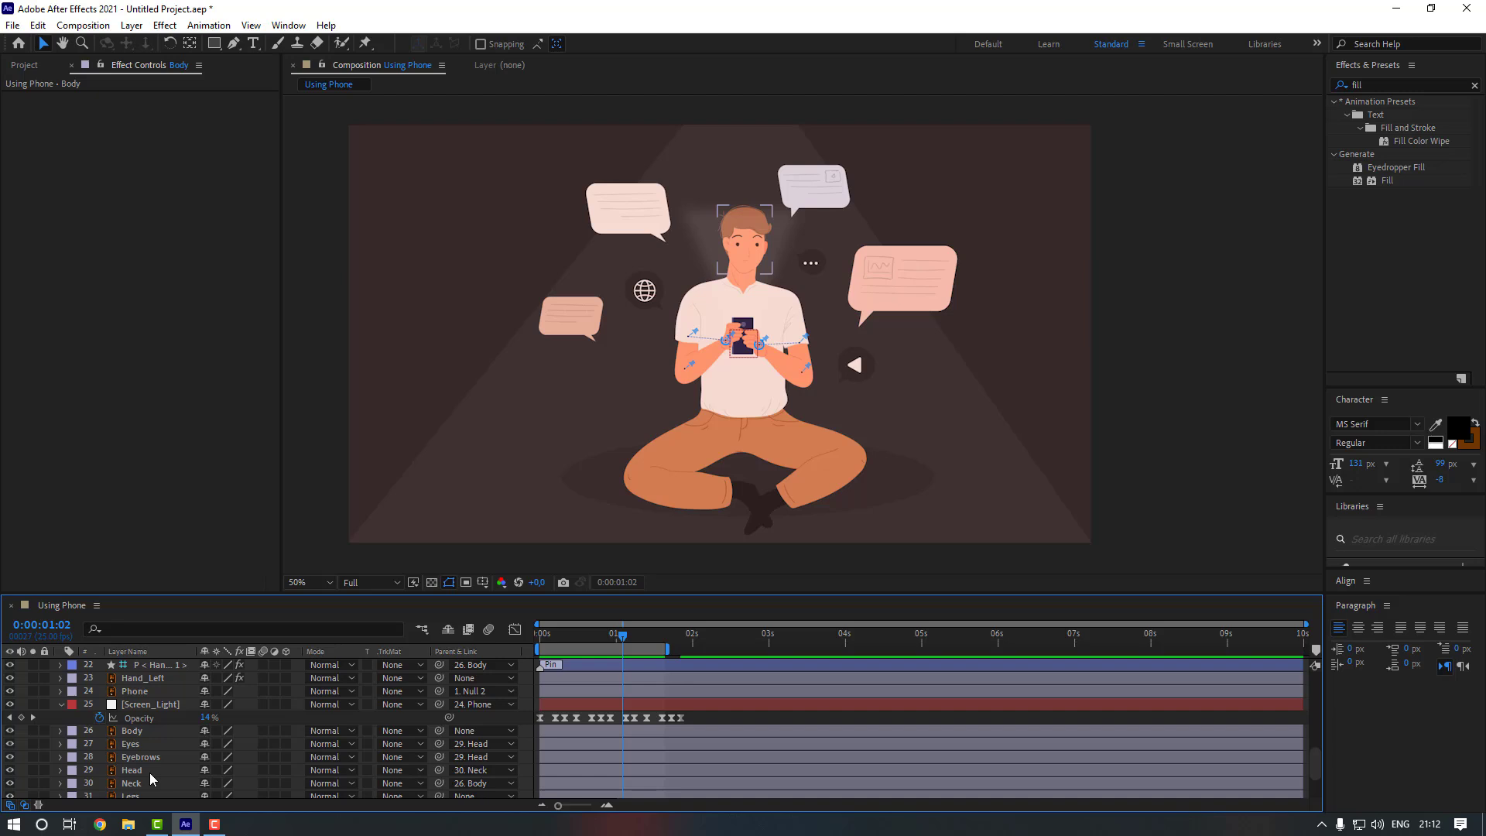
{"action": "left_click", "coordinate": [150, 772]}
{"action": "left_click_drag", "start_coordinate": [621, 637], "coordinate": [551, 643]}
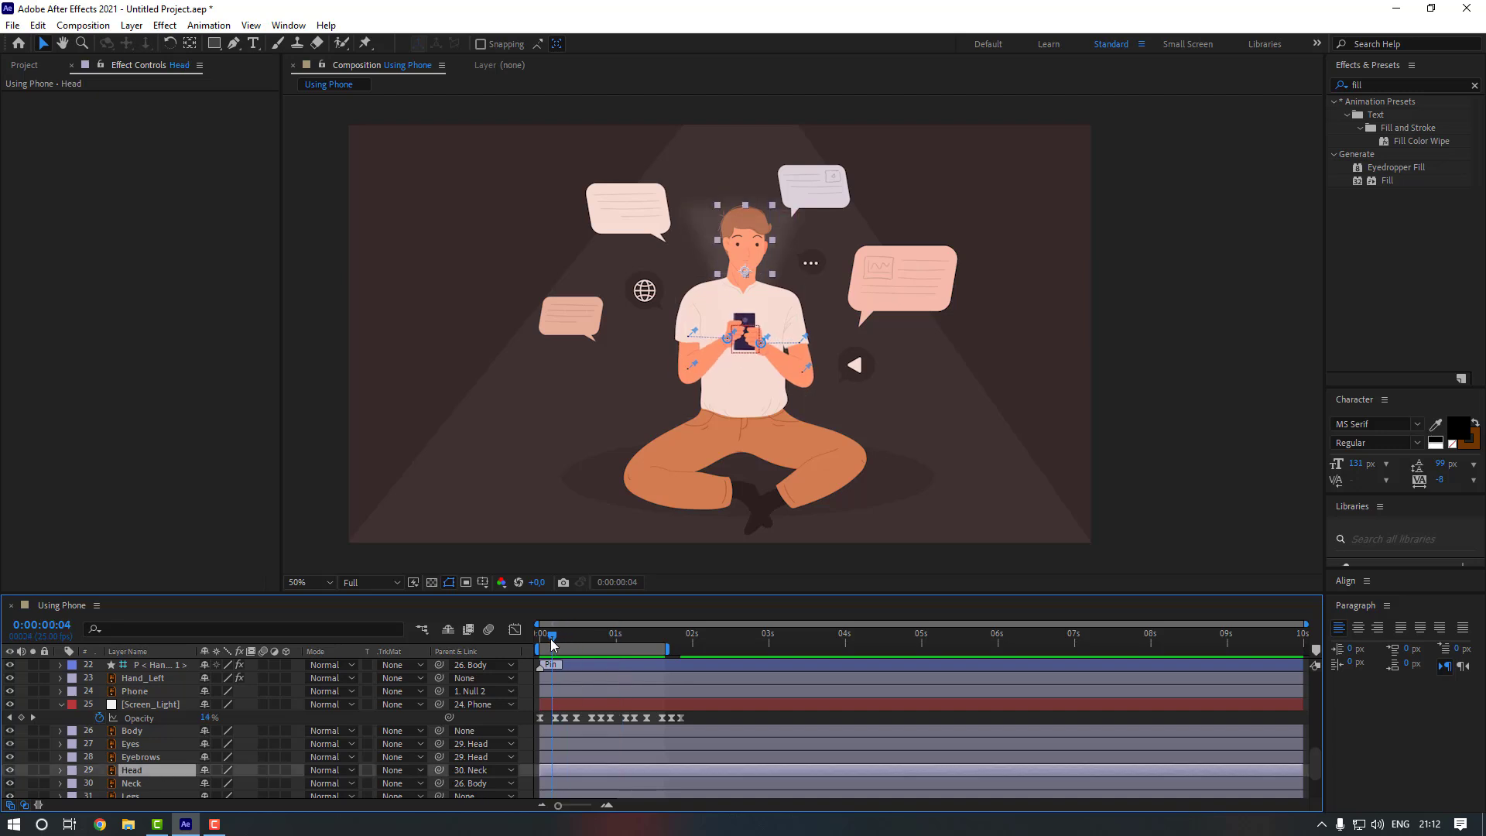
{"action": "scroll", "coordinate": [756, 238], "scroll_direction": "up", "scroll_amount": 1}
{"action": "left_click_drag", "start_coordinate": [753, 238], "coordinate": [778, 368]}
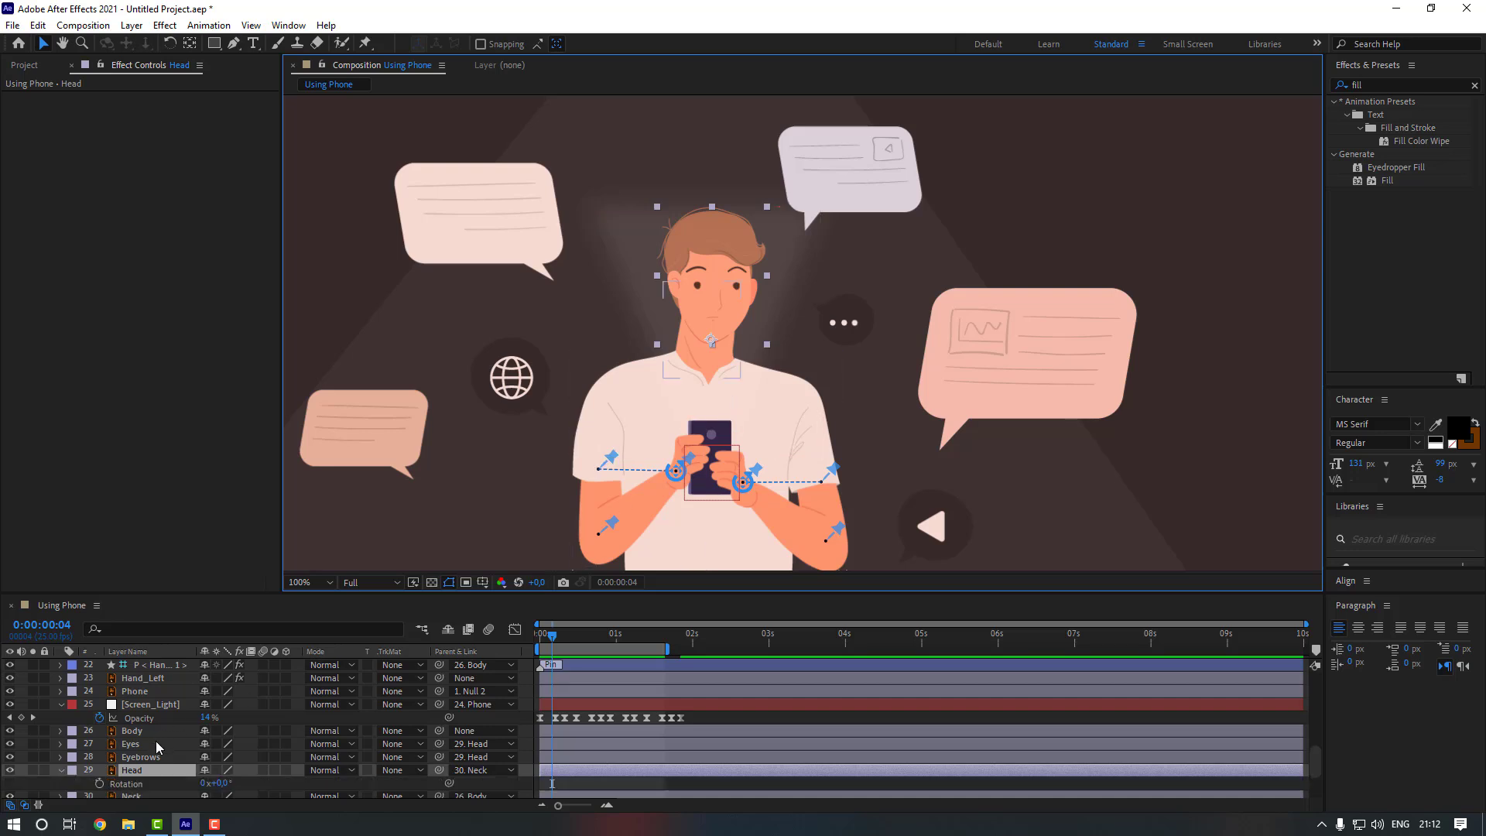
{"action": "key", "text": "r"}
{"action": "left_click", "coordinate": [99, 743]}
- Tilt the Head layer to a Rotation of -6° ten frames further on, at 0:00:00:14
{"action": "key", "text": "shift+Page_Down"}
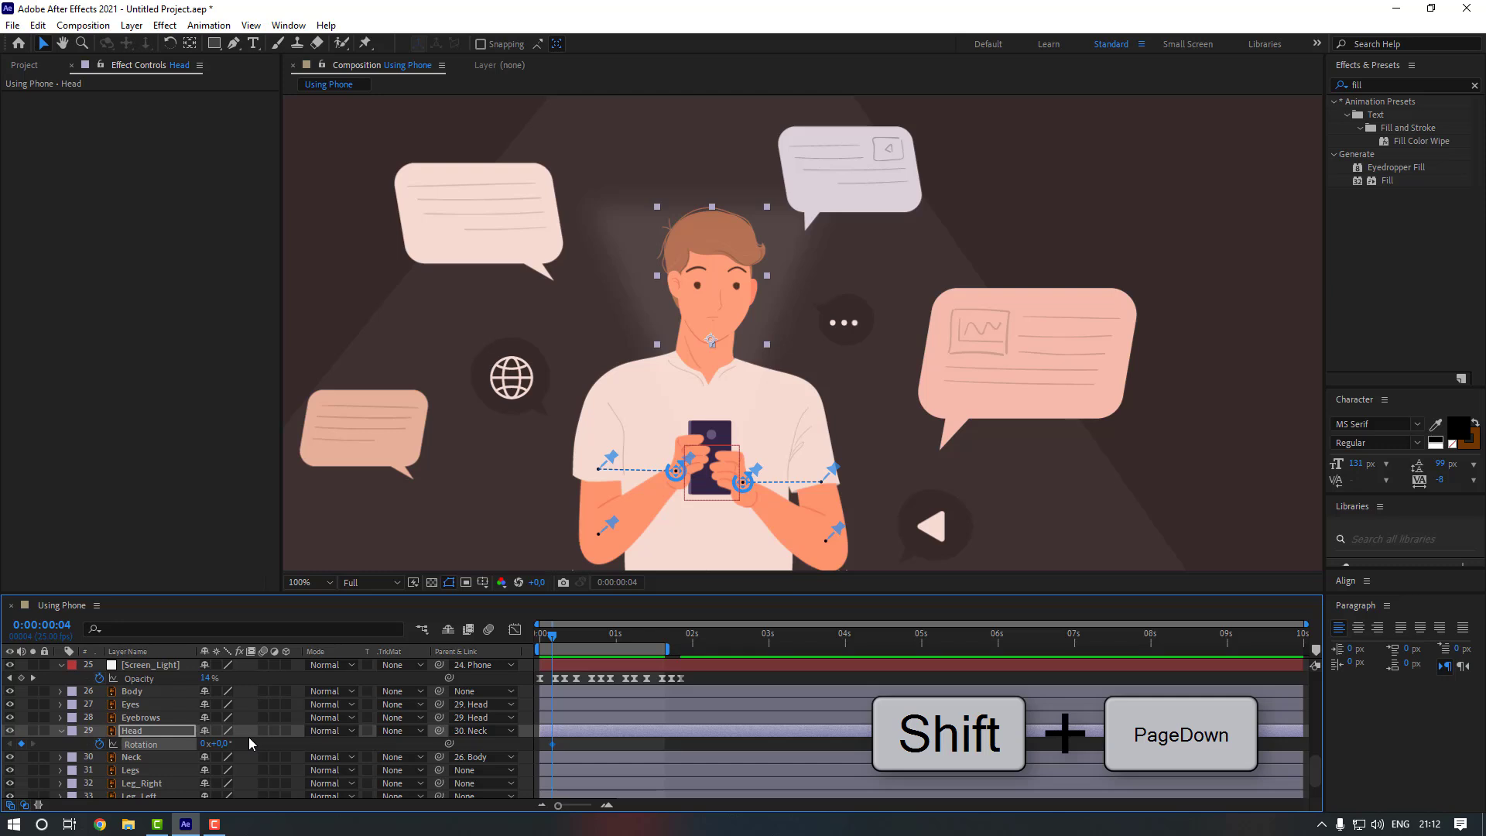
{"action": "left_click", "coordinate": [220, 743]}
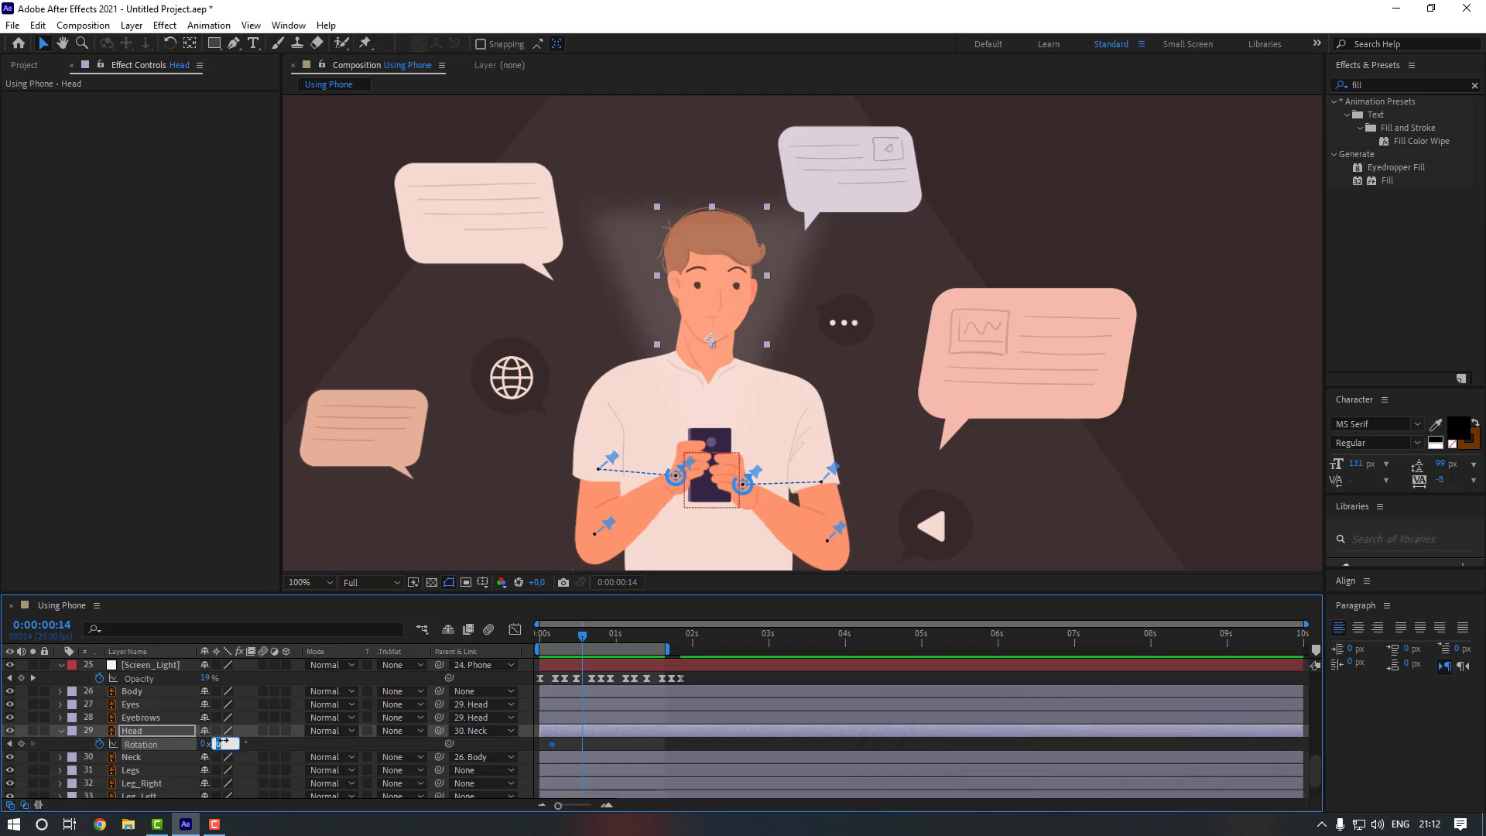
{"action": "type", "text": "-6"}
{"action": "key", "text": "Return"}
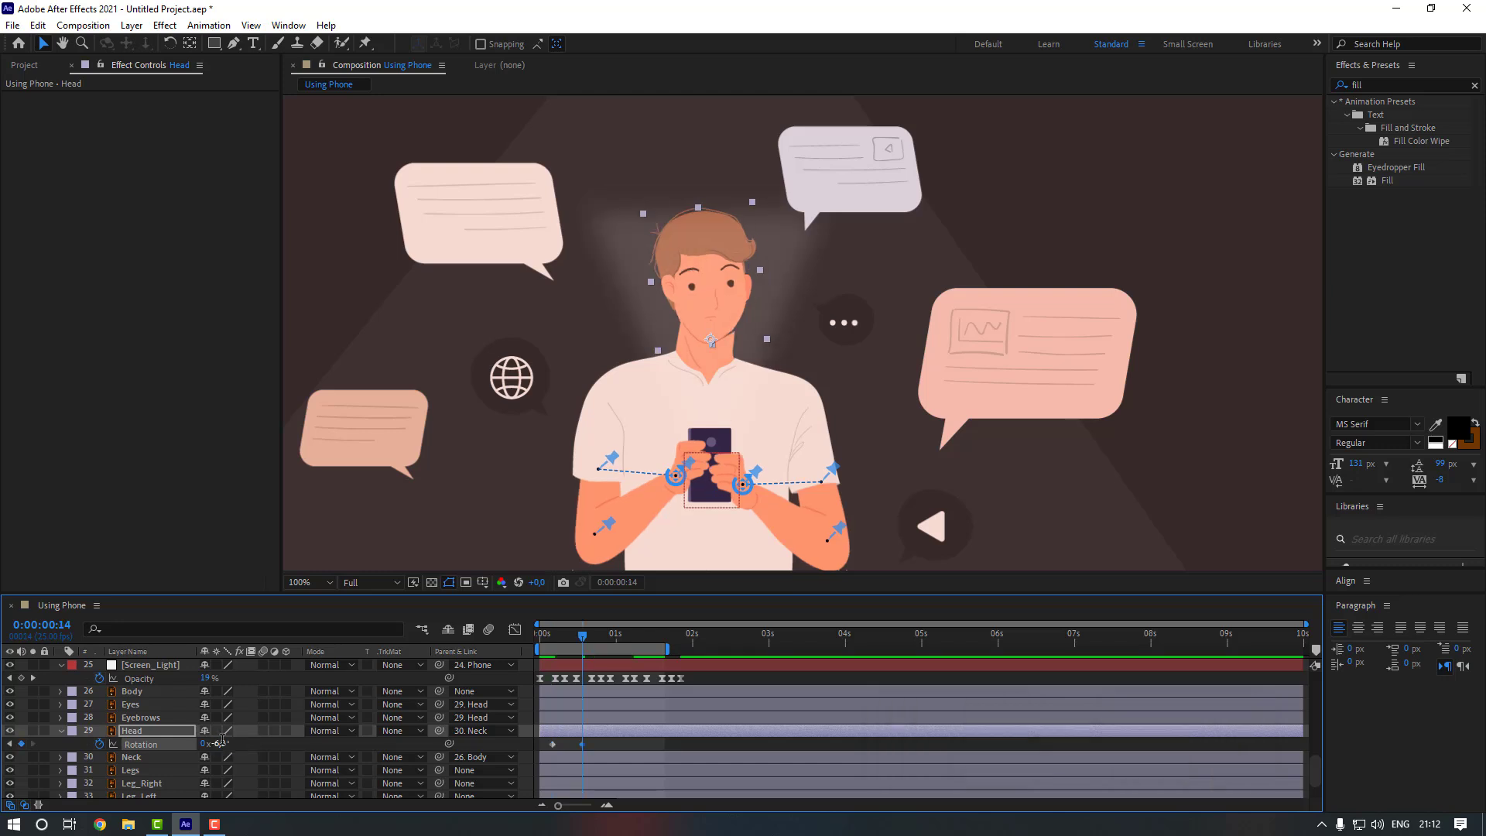
- Nudge the Head layer slightly down to close the gap between chin and neck
{"action": "scroll", "coordinate": [701, 341], "scroll_direction": "up", "scroll_amount": 4}
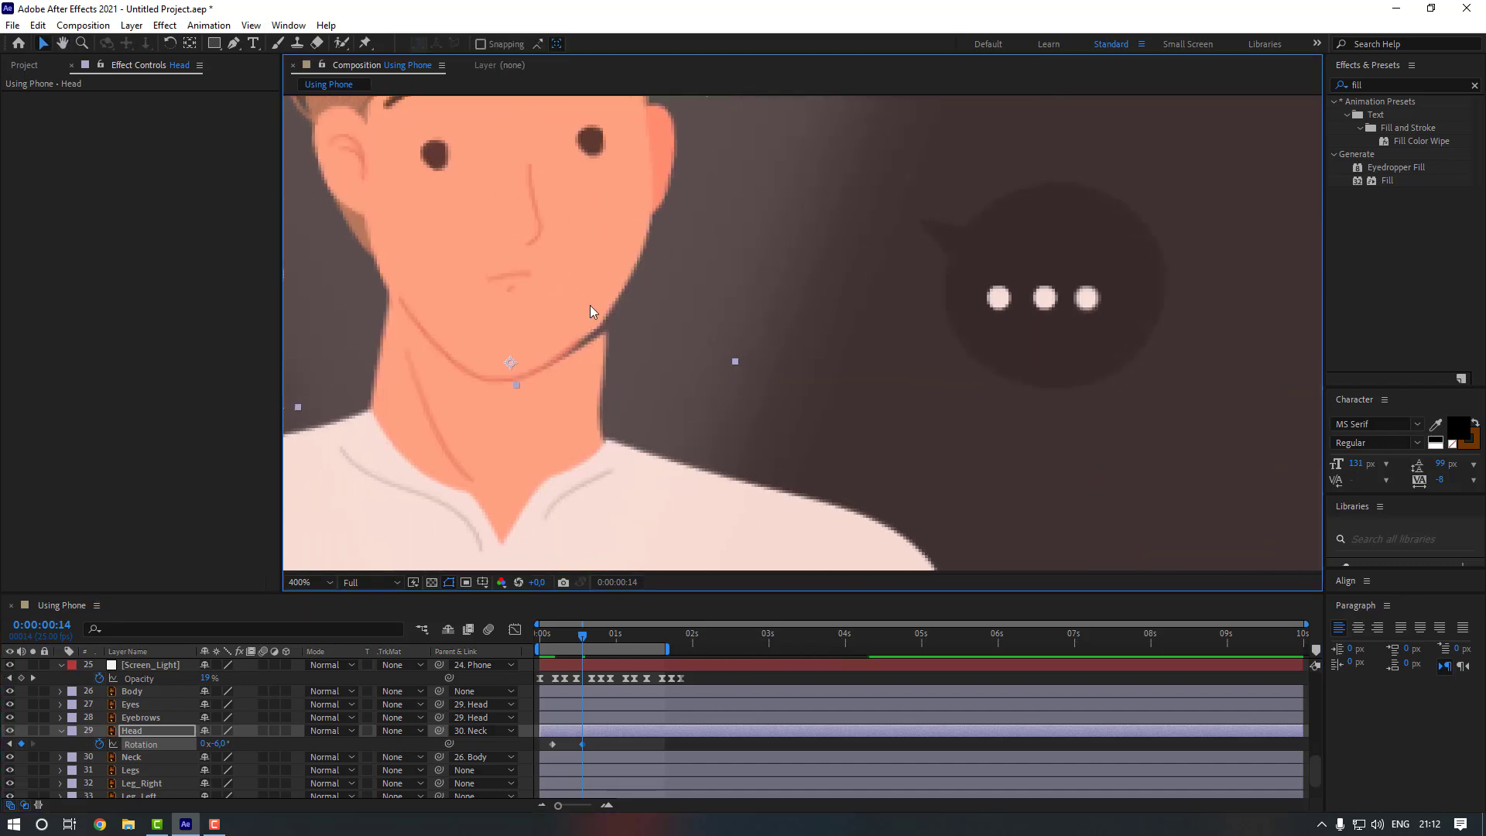
{"action": "scroll", "coordinate": [573, 336], "scroll_direction": "down", "scroll_amount": 2}
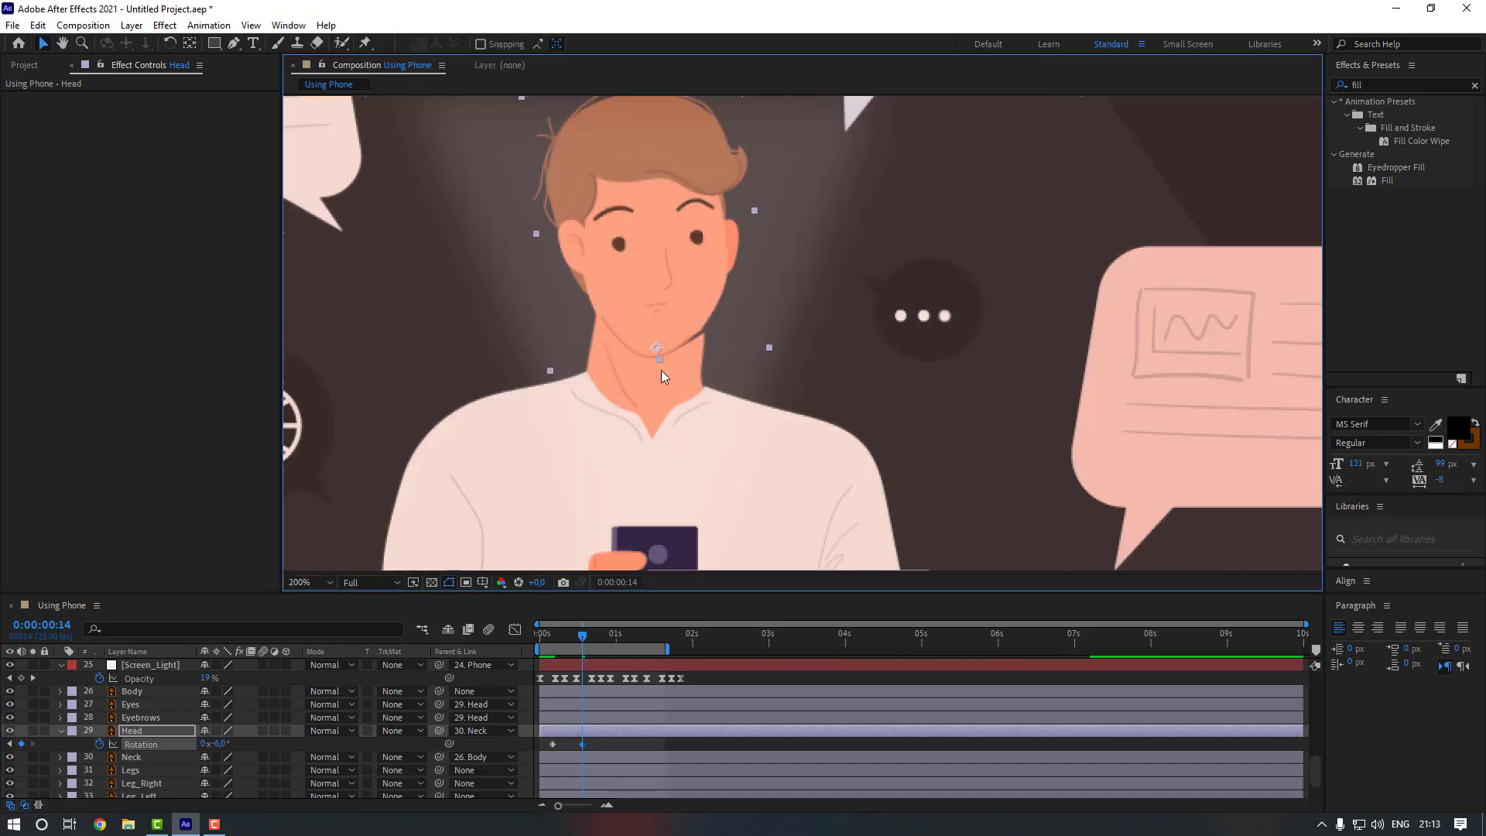
{"action": "key", "text": "shift+Down"}
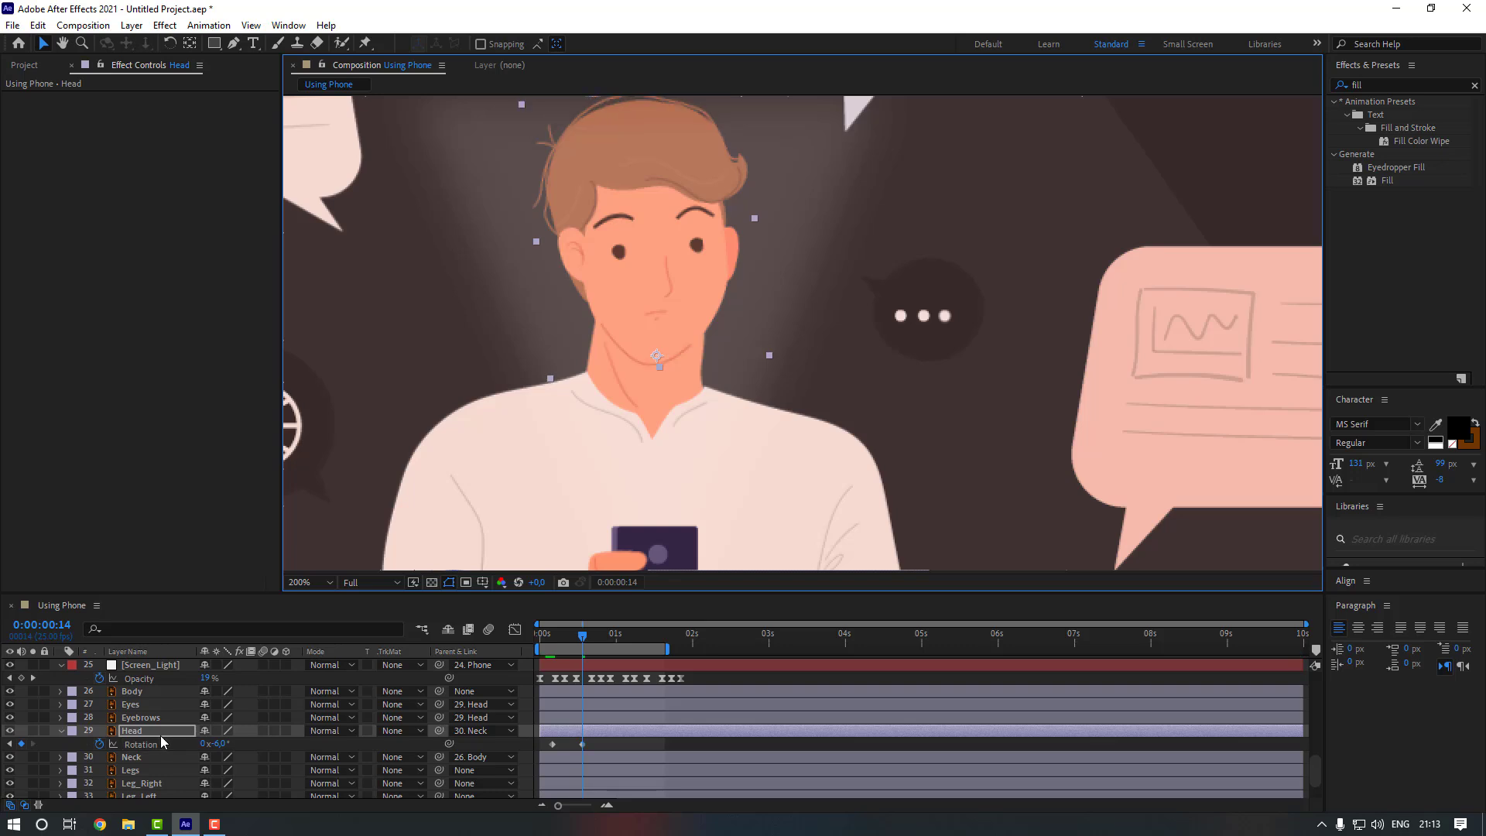
{"action": "key", "text": "Down"}
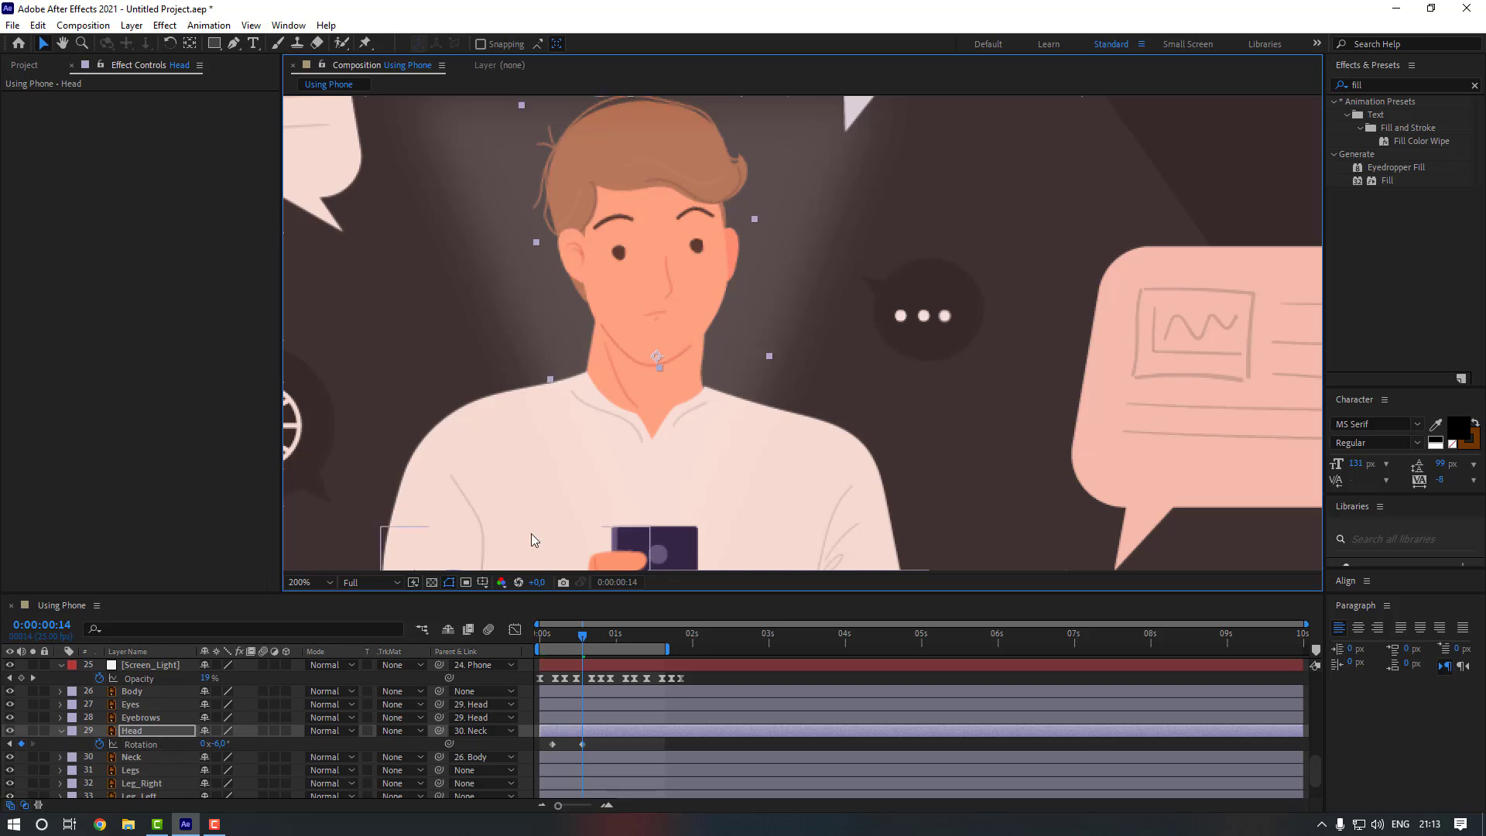
- Apply Easy Ease to both of the Head layer's Rotation keyframes
{"action": "left_click_drag", "start_coordinate": [602, 741], "coordinate": [548, 752]}
{"action": "right_click", "coordinate": [583, 747]}
{"action": "mouse_move", "coordinate": [647, 733]}
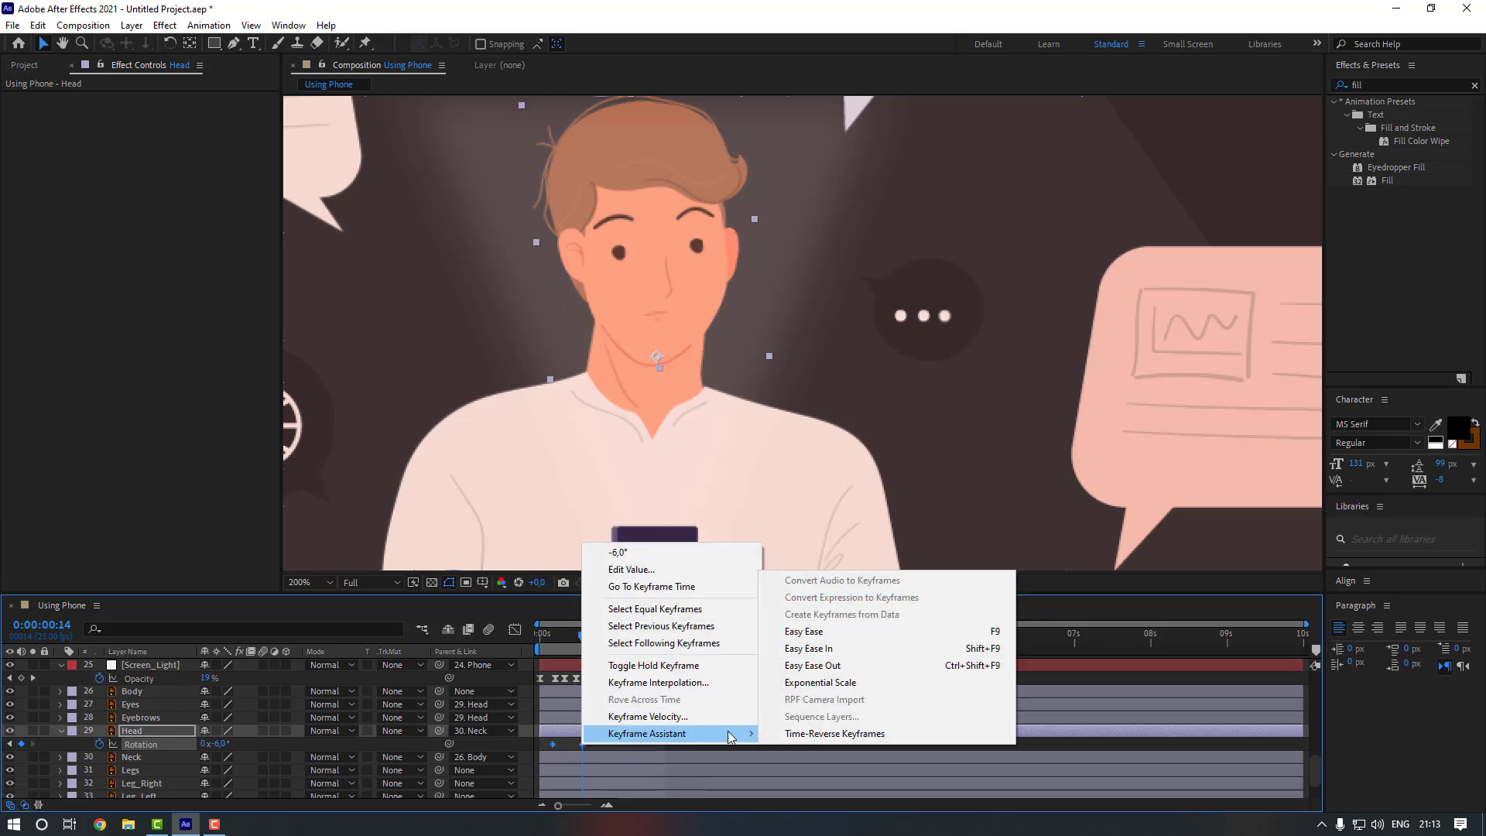
{"action": "left_click", "coordinate": [821, 631]}
{"action": "scroll", "coordinate": [628, 480], "scroll_direction": "down", "scroll_amount": 2}
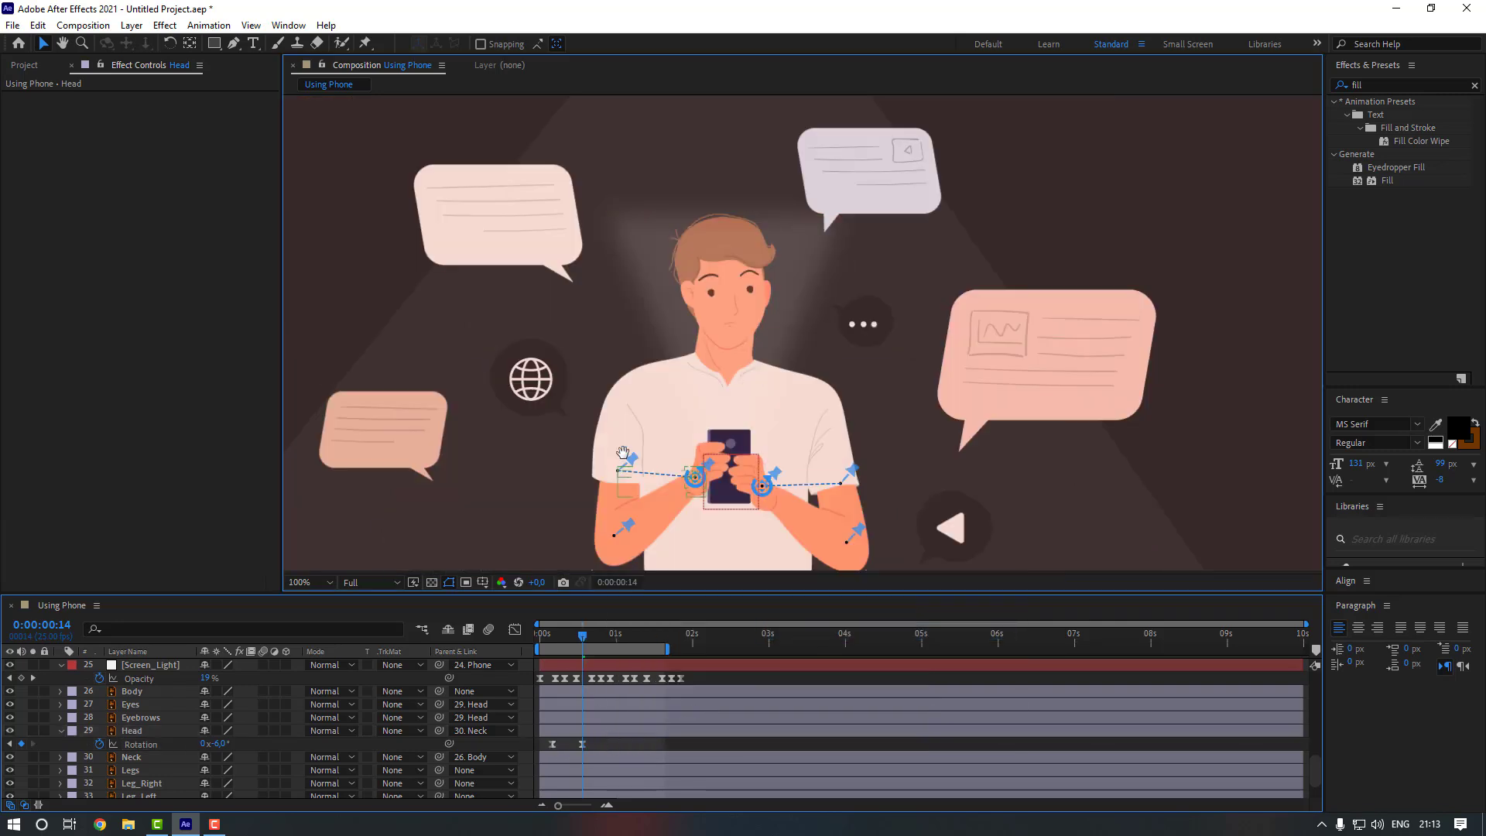
- Preview the head tilt and hold it with a -6° Rotation keyframe at 0:00:00:21
{"action": "left_click_drag", "start_coordinate": [583, 633], "coordinate": [483, 635]}
{"action": "key", "text": "space"}
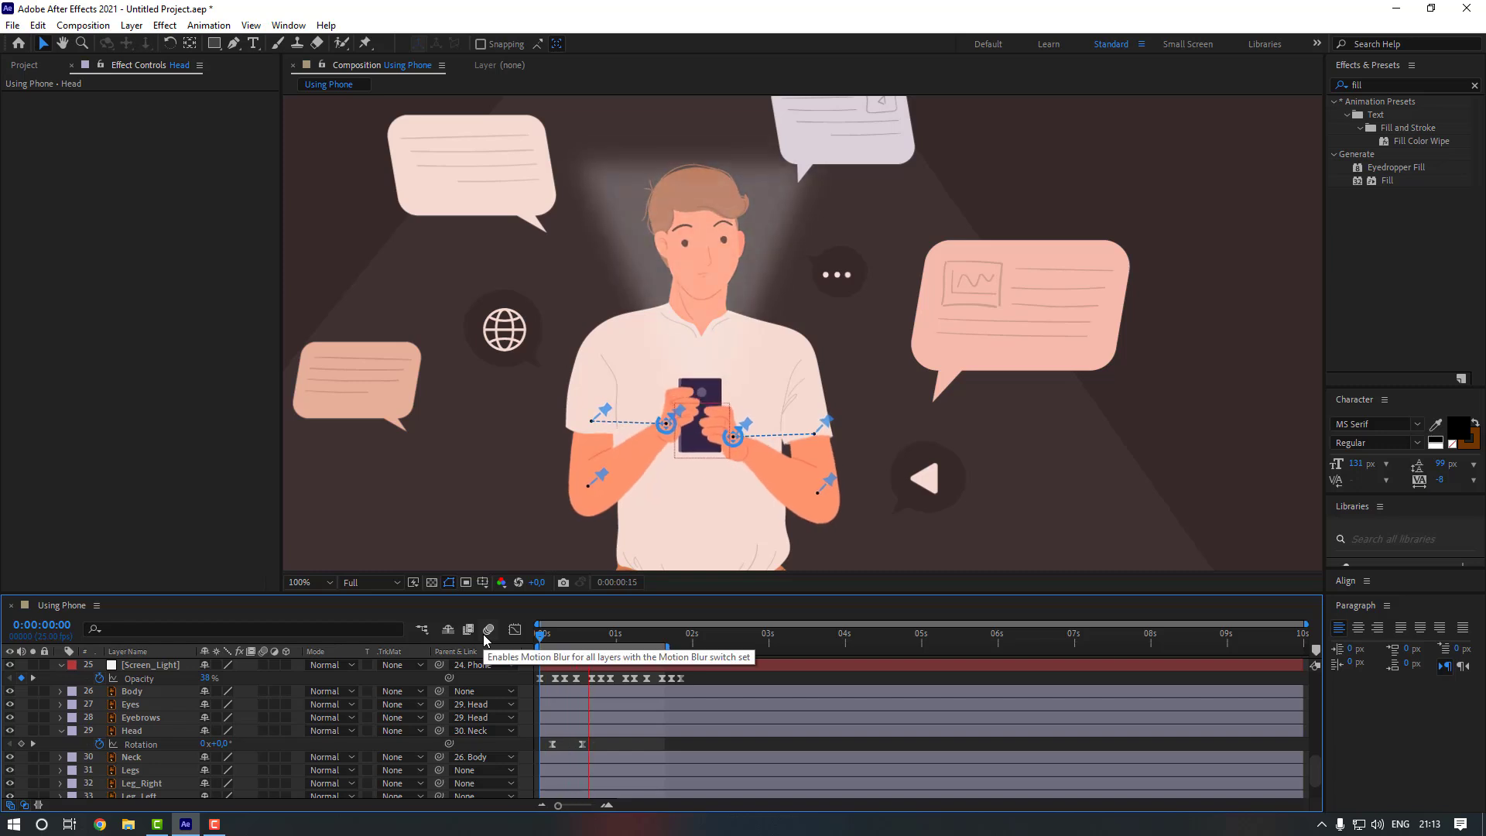
{"action": "left_click", "coordinate": [604, 640]}
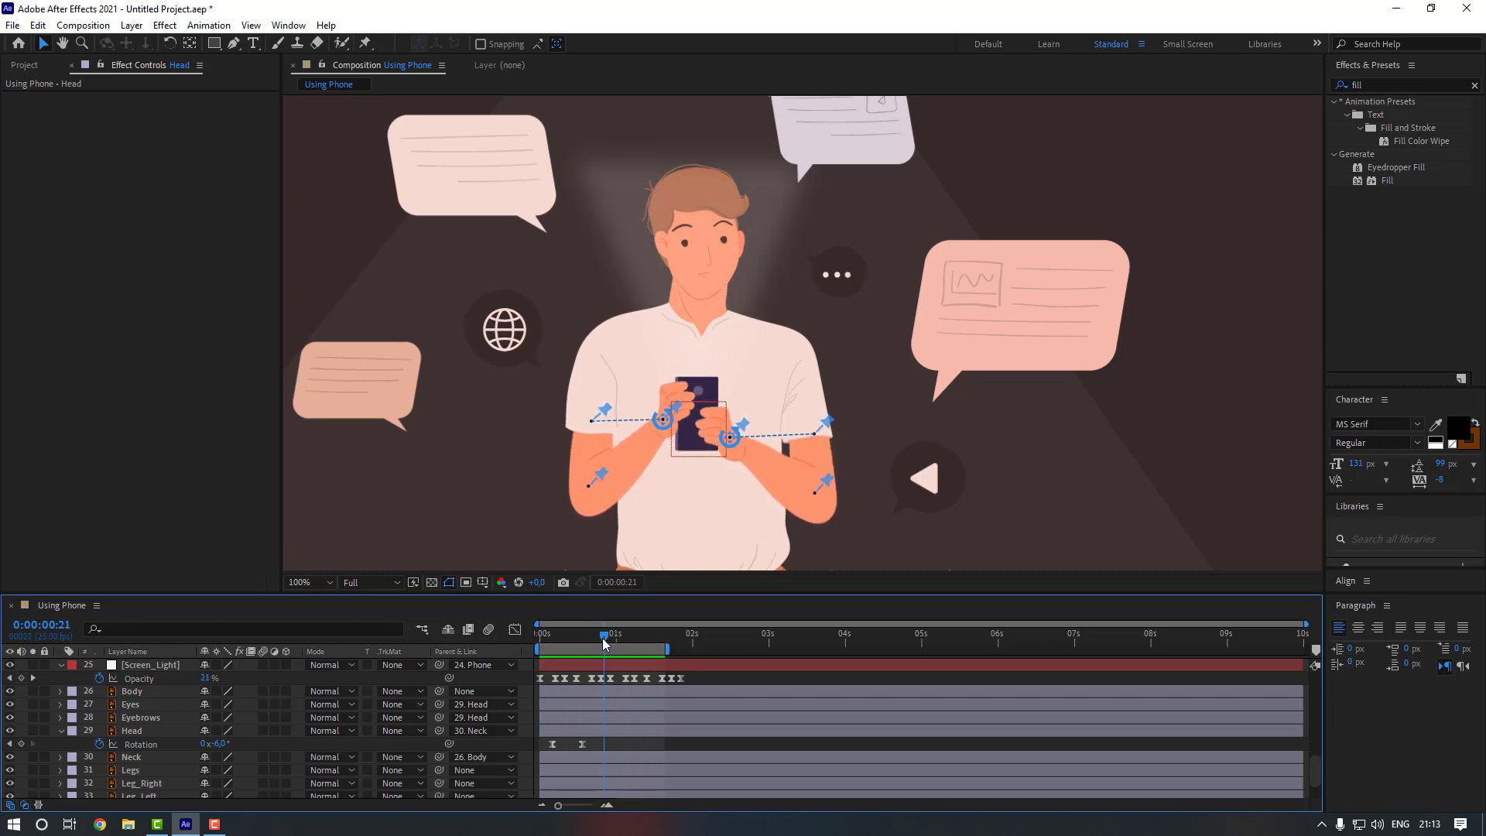
{"action": "left_click", "coordinate": [21, 743]}
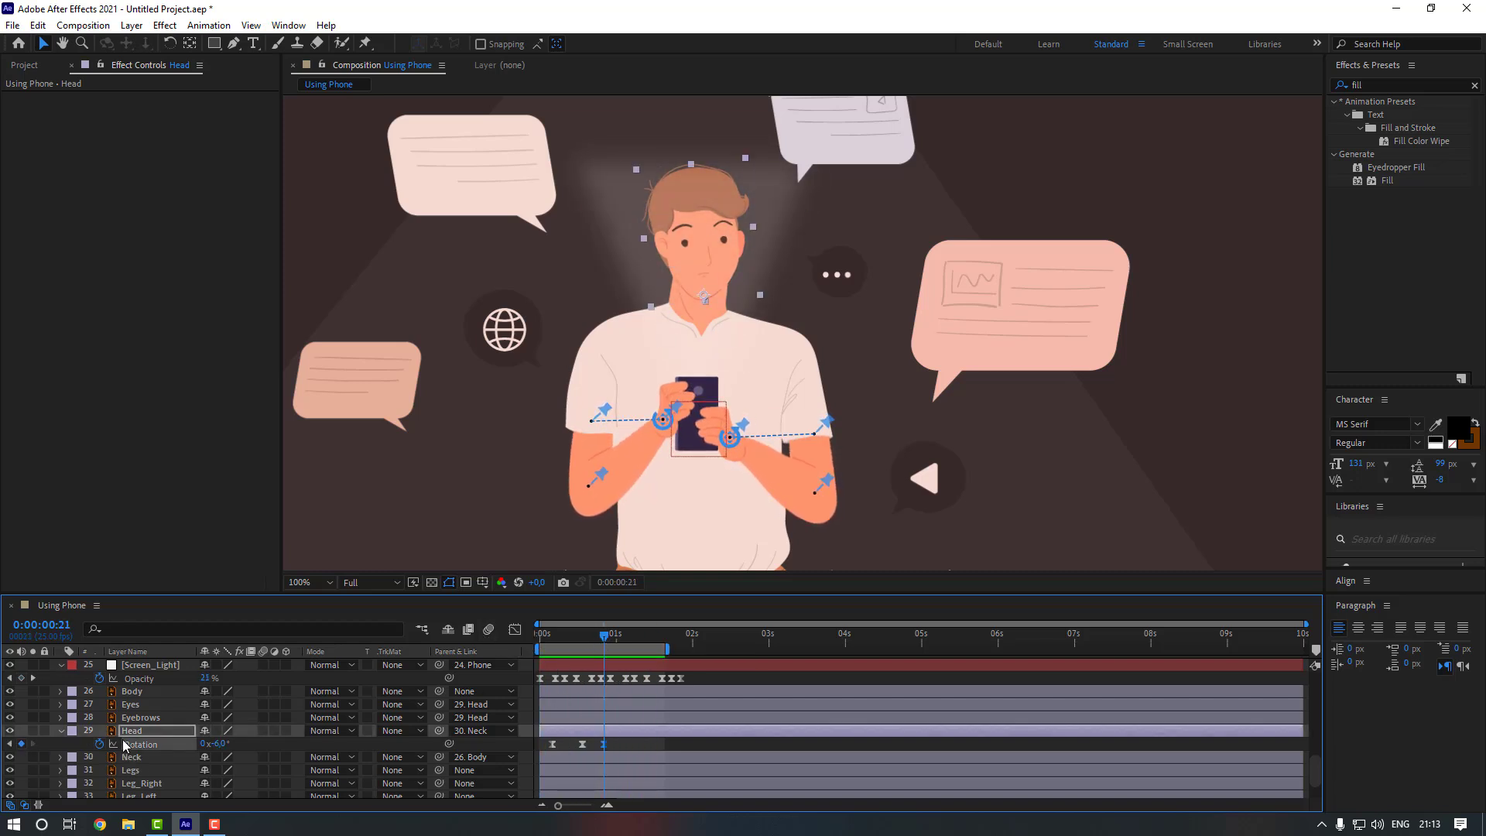
- Set the Head layer's Rotation to 2° at 0:00:01:06
{"action": "key", "text": "shift+Page_Down"}
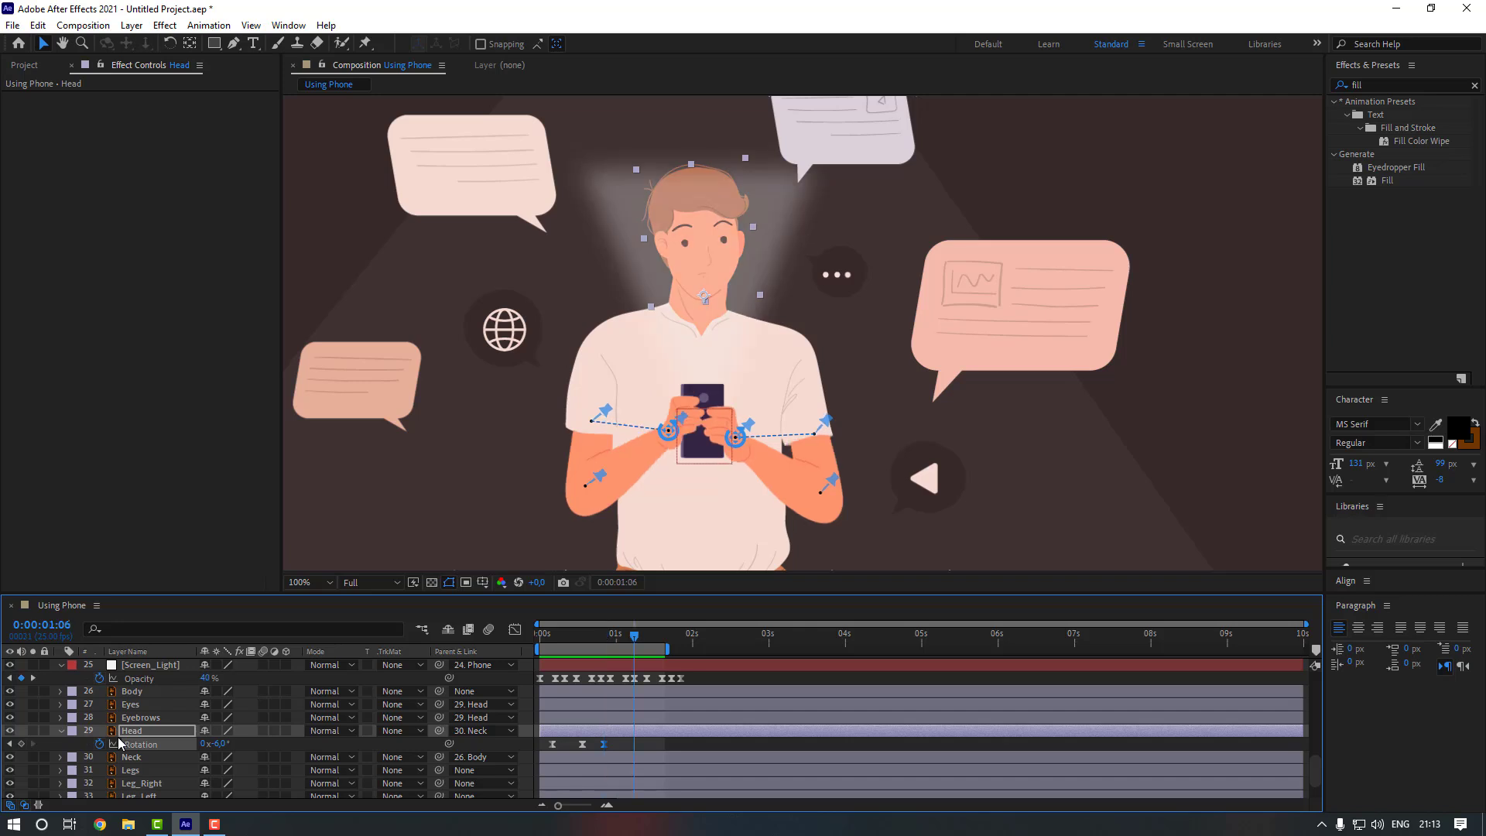
{"action": "left_click", "coordinate": [222, 743]}
{"action": "type", "text": "2"}
{"action": "key", "text": "Return"}
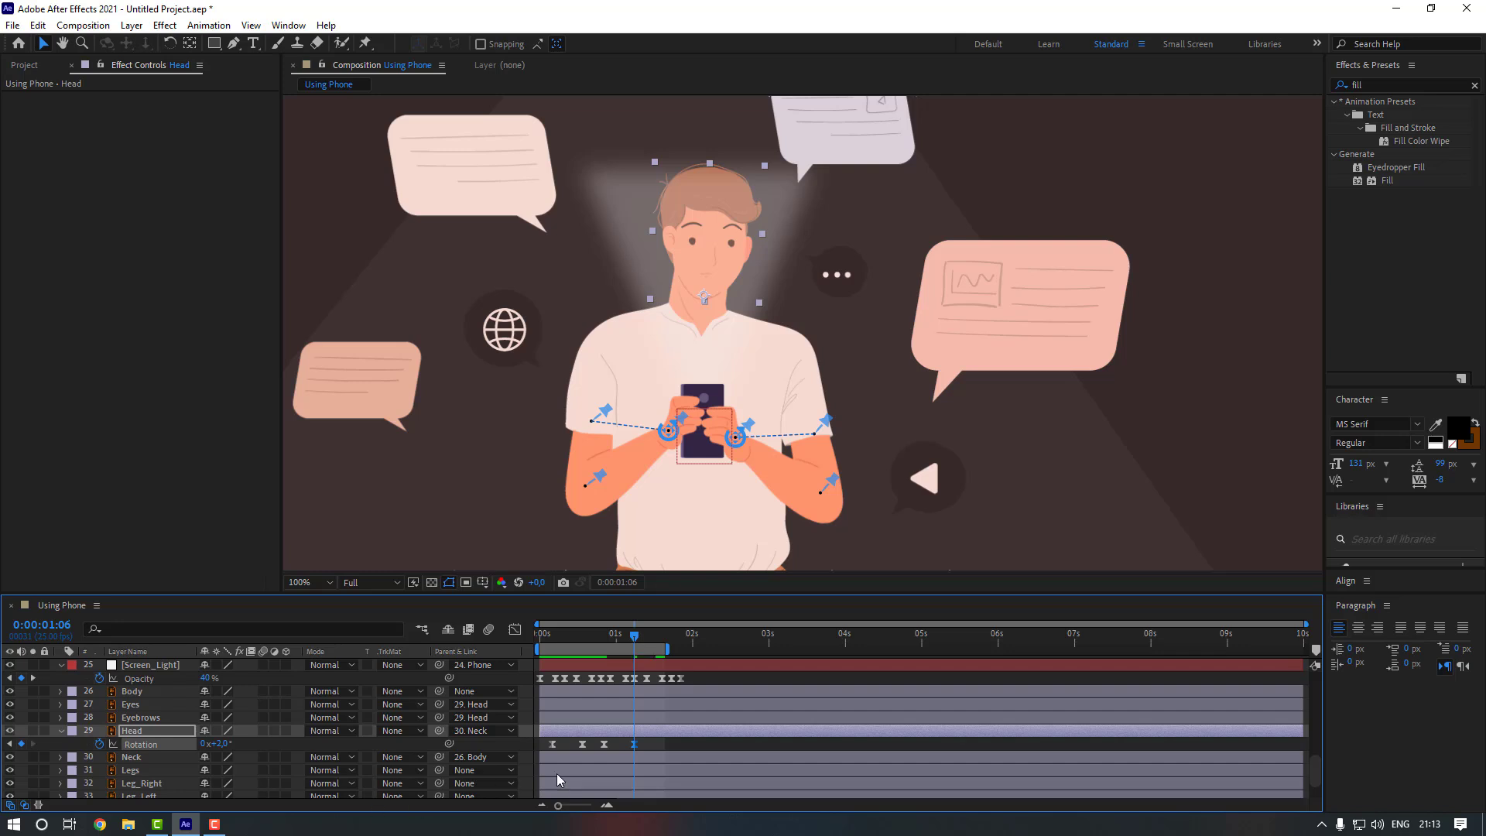
- Hold the Head layer's 2° Rotation with a keyframe at 0:00:01:14 and return it to 0° at 0:00:01:24
{"action": "left_click_drag", "start_coordinate": [646, 638], "coordinate": [658, 637]}
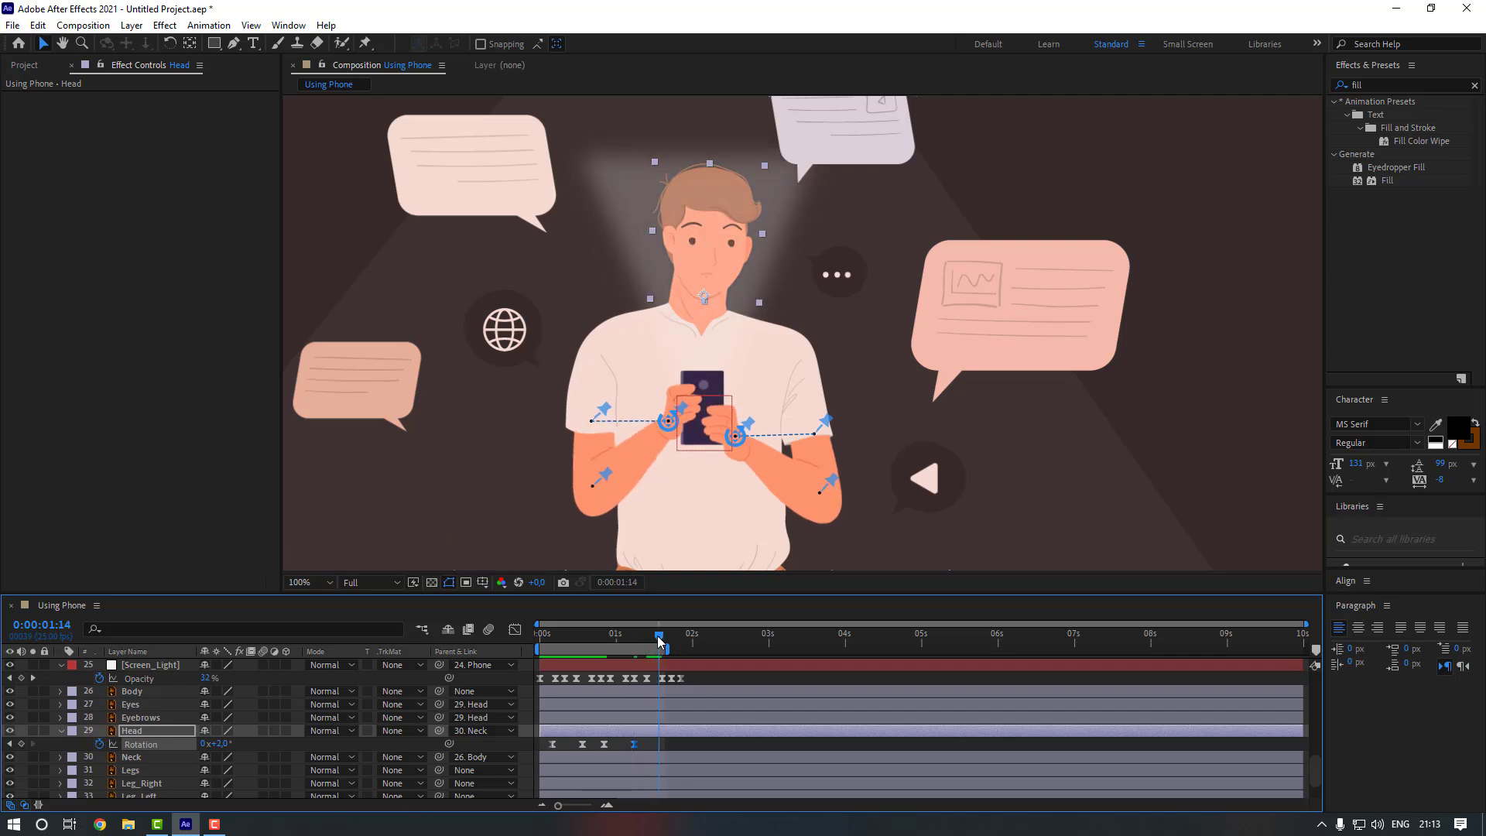
{"action": "left_click", "coordinate": [21, 743]}
{"action": "key", "text": "space"}
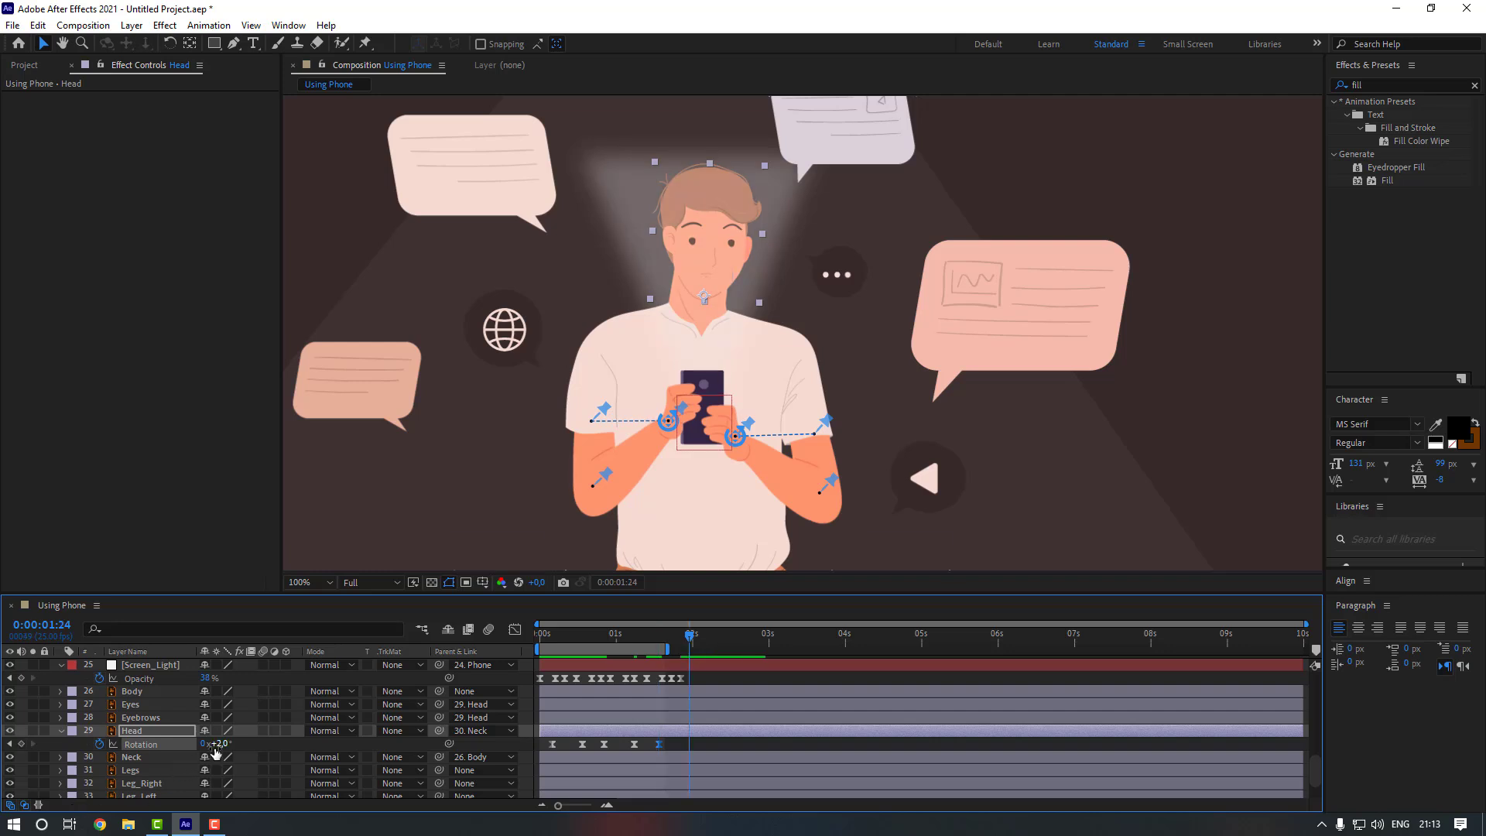
{"action": "left_click", "coordinate": [215, 745]}
{"action": "type", "text": "0"}
{"action": "key", "text": "Return"}
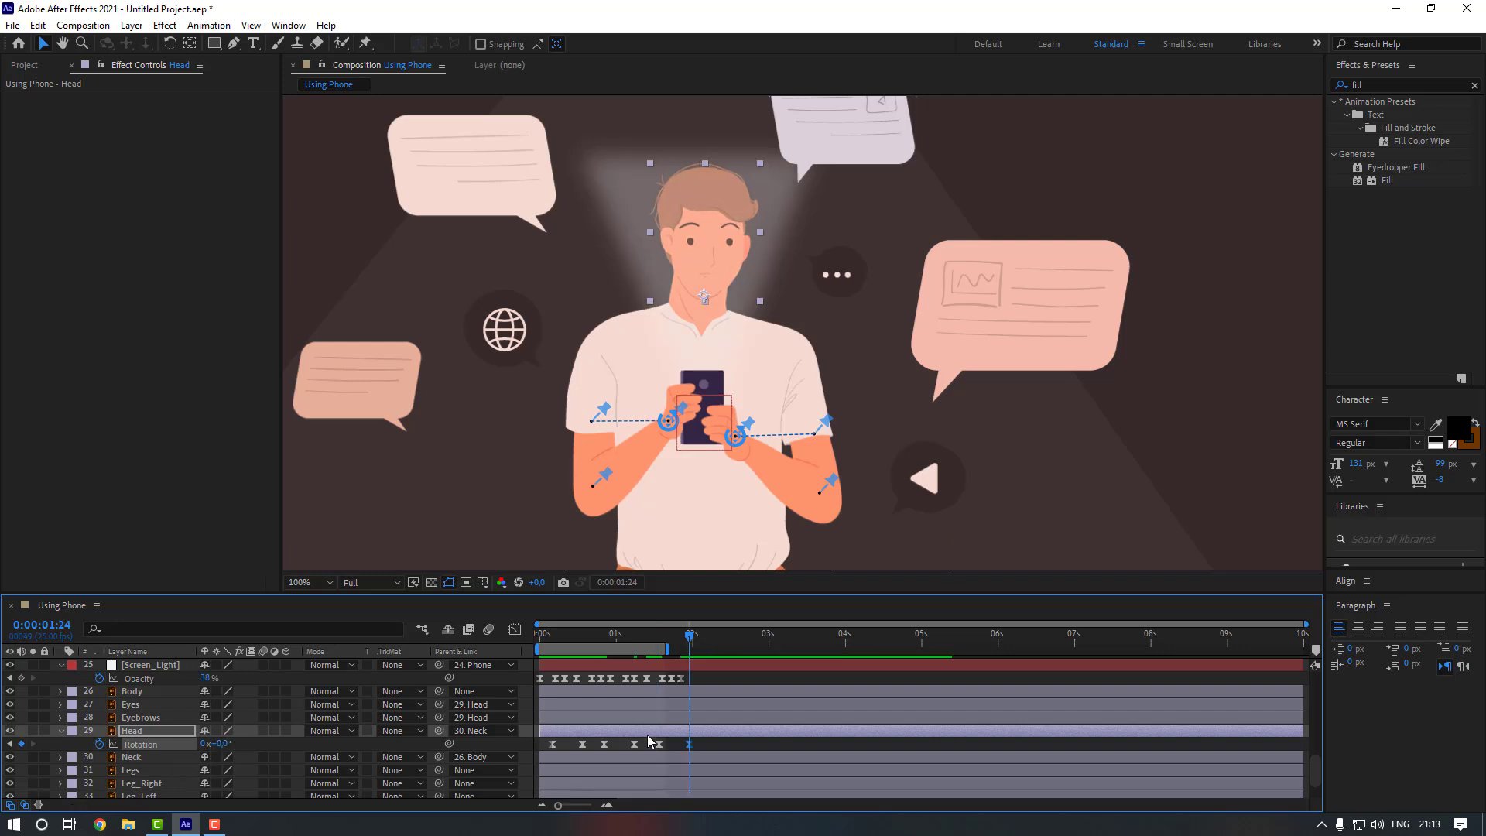
- End the work area at 0:00:01:24 and preview the head animation
{"action": "key", "text": "n"}
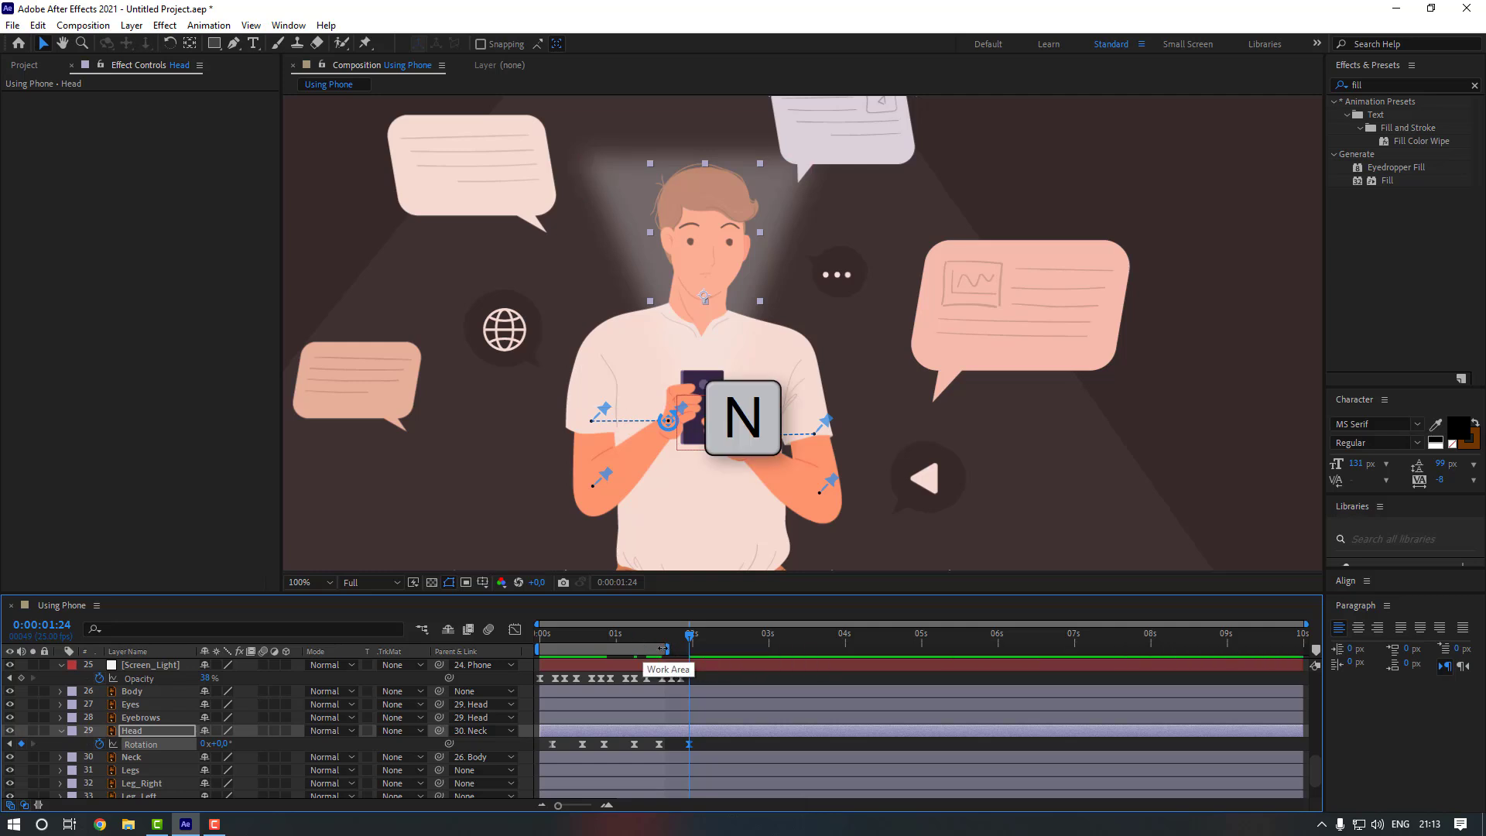
{"action": "left_click", "coordinate": [684, 675]}
{"action": "key", "text": "n"}
{"action": "key", "text": "space"}
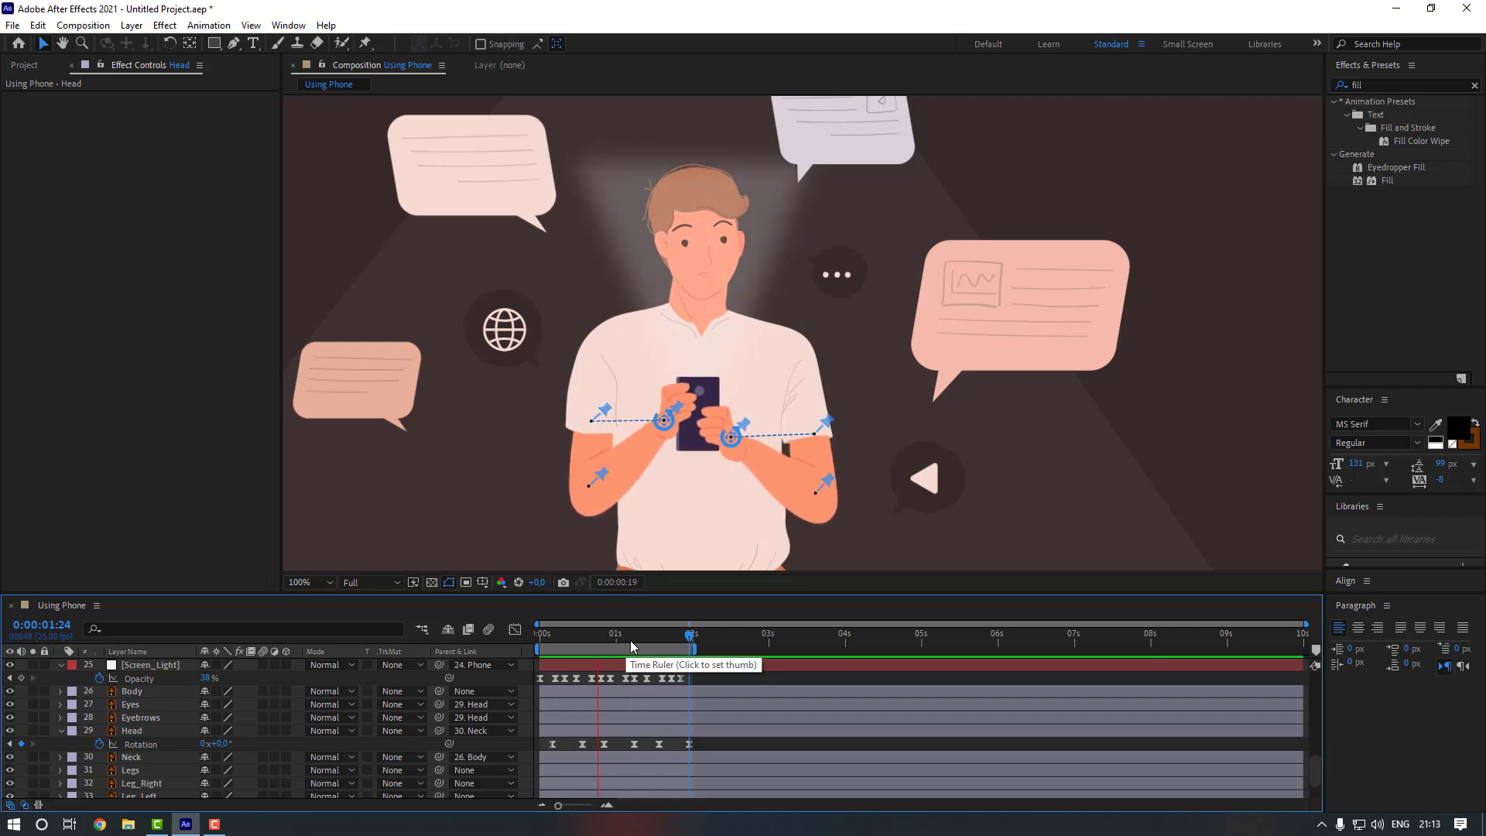
{"action": "left_click", "coordinate": [632, 694]}
- Isolate the Body layer, move its anchor point to the shirt's bottom centre, and show the other layers again
{"action": "left_click", "coordinate": [559, 638]}
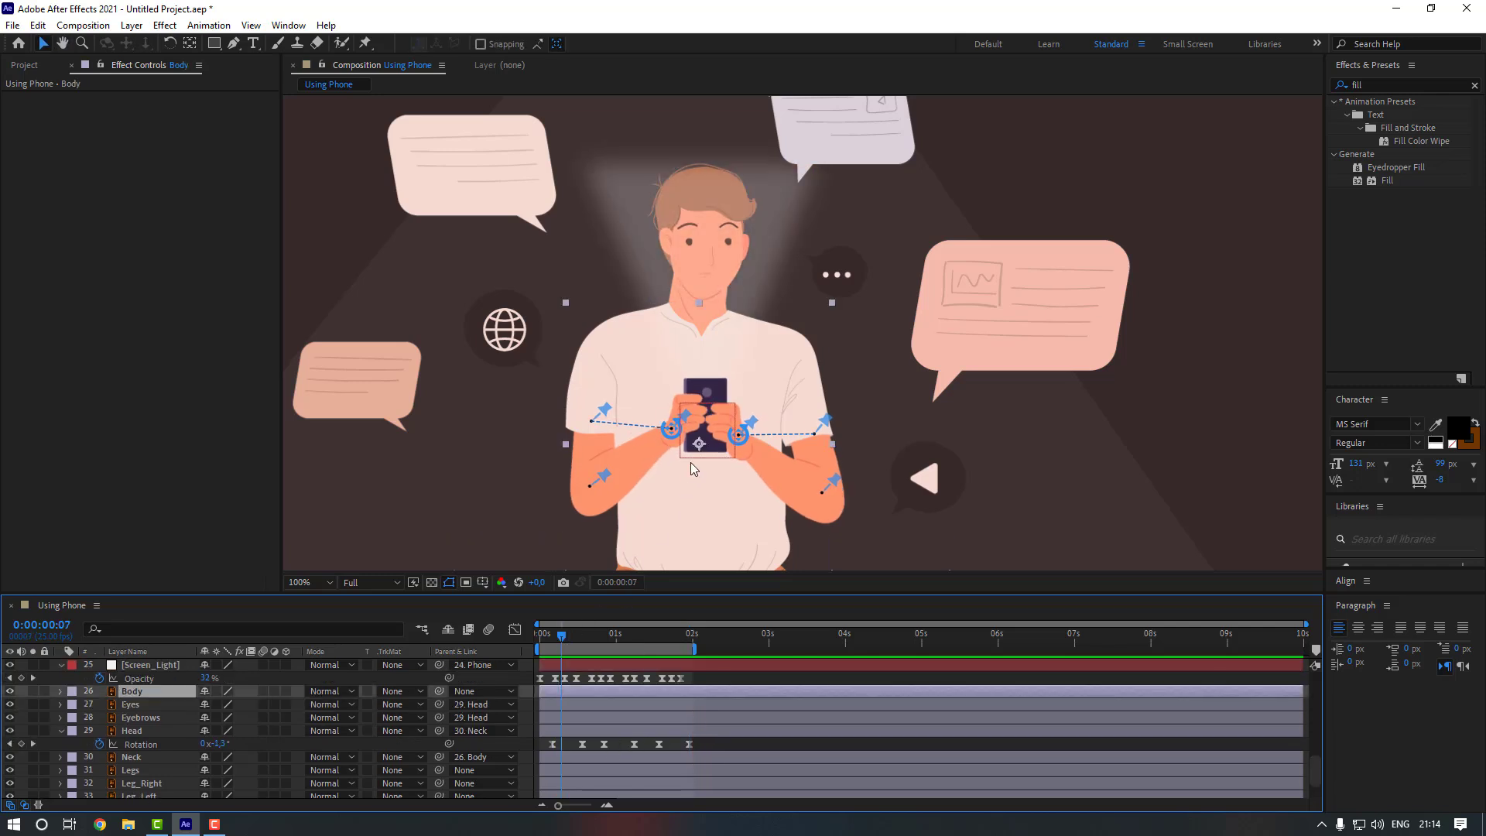
{"action": "scroll", "coordinate": [696, 456], "scroll_direction": "down", "scroll_amount": 2}
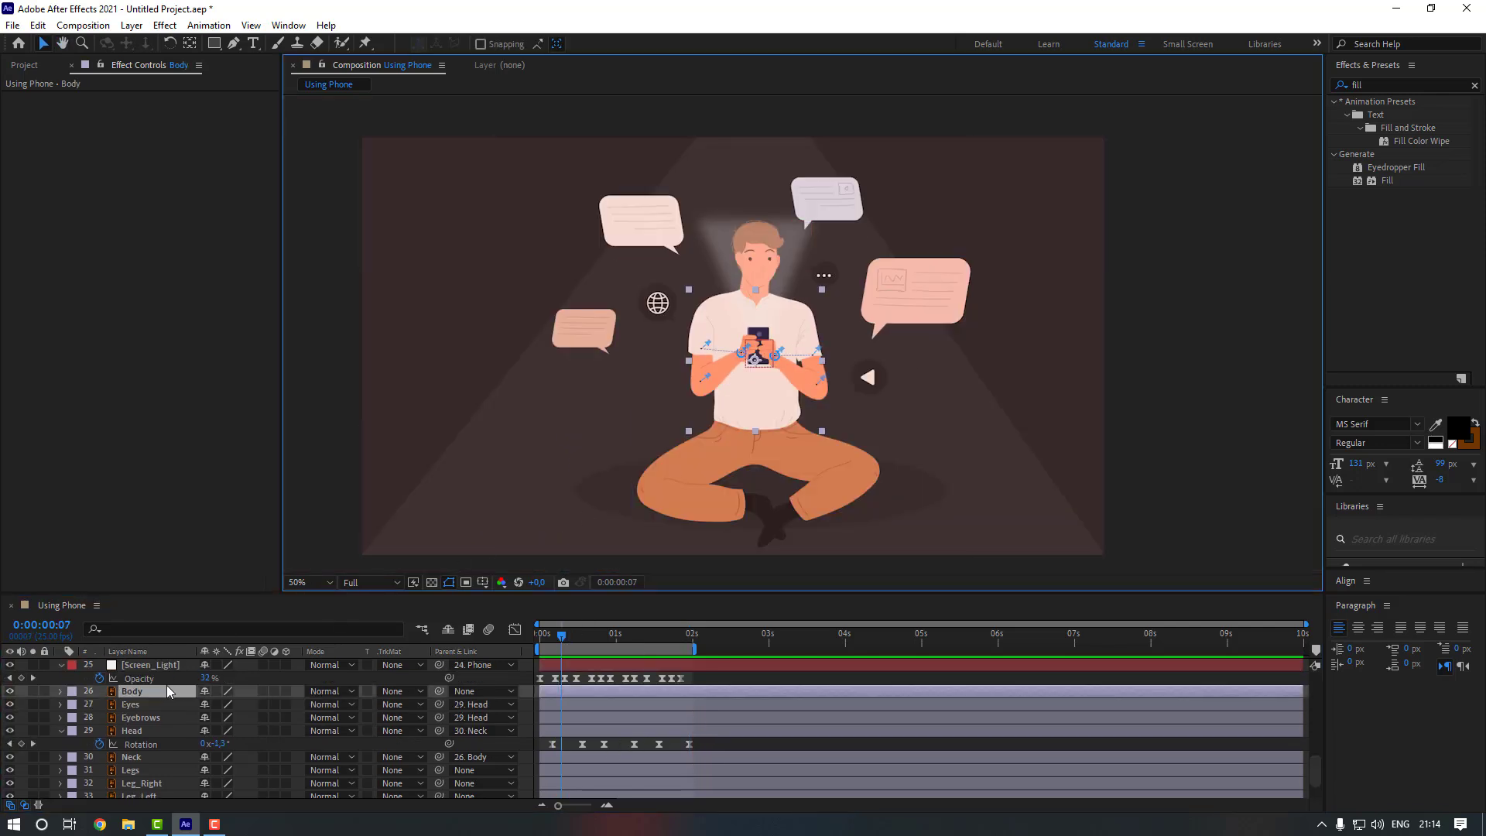
{"action": "scroll", "coordinate": [559, 500], "scroll_direction": "up", "scroll_amount": 2}
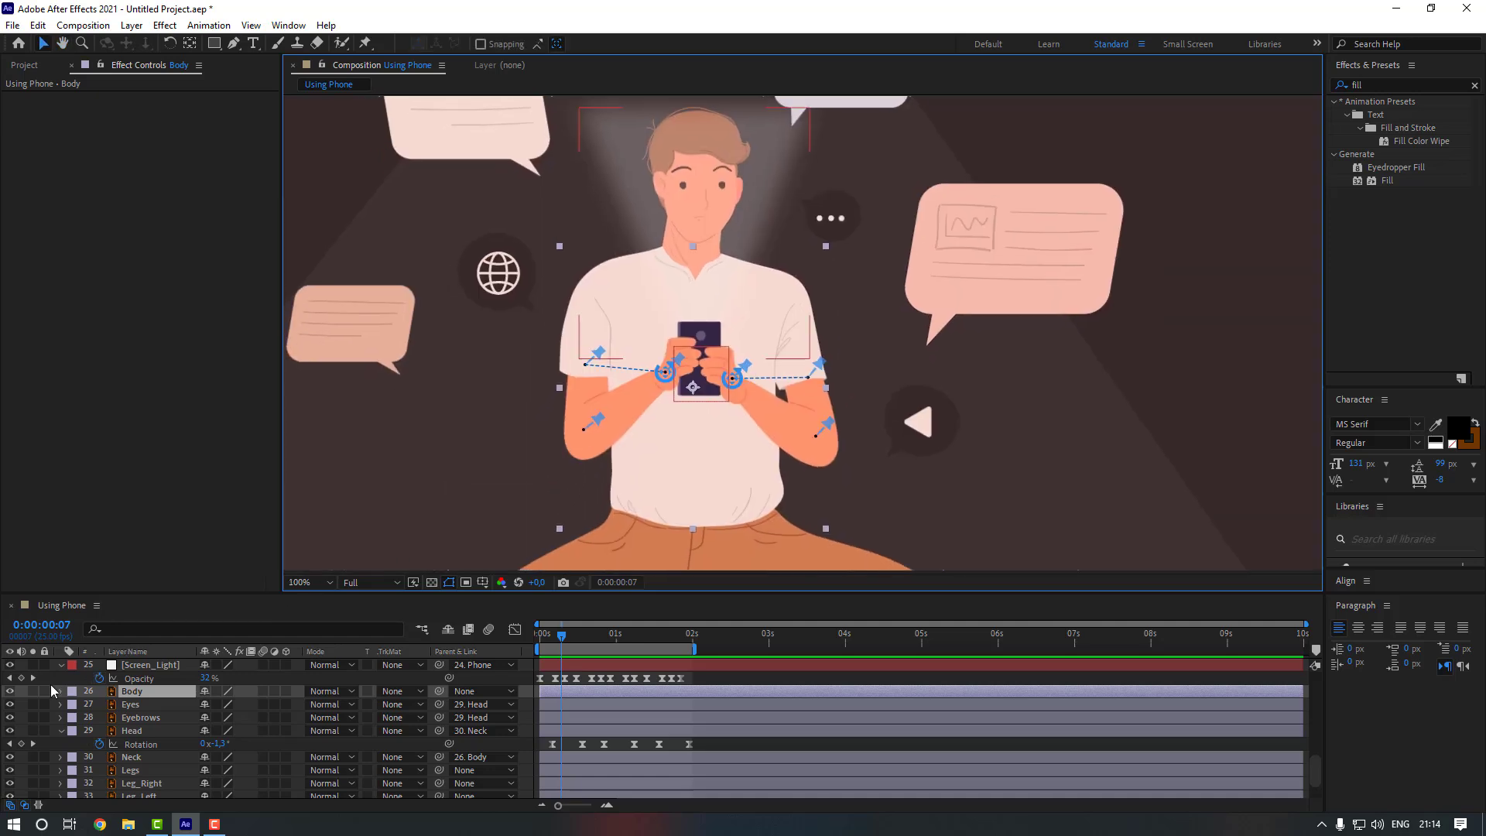
{"action": "left_click", "coordinate": [36, 691]}
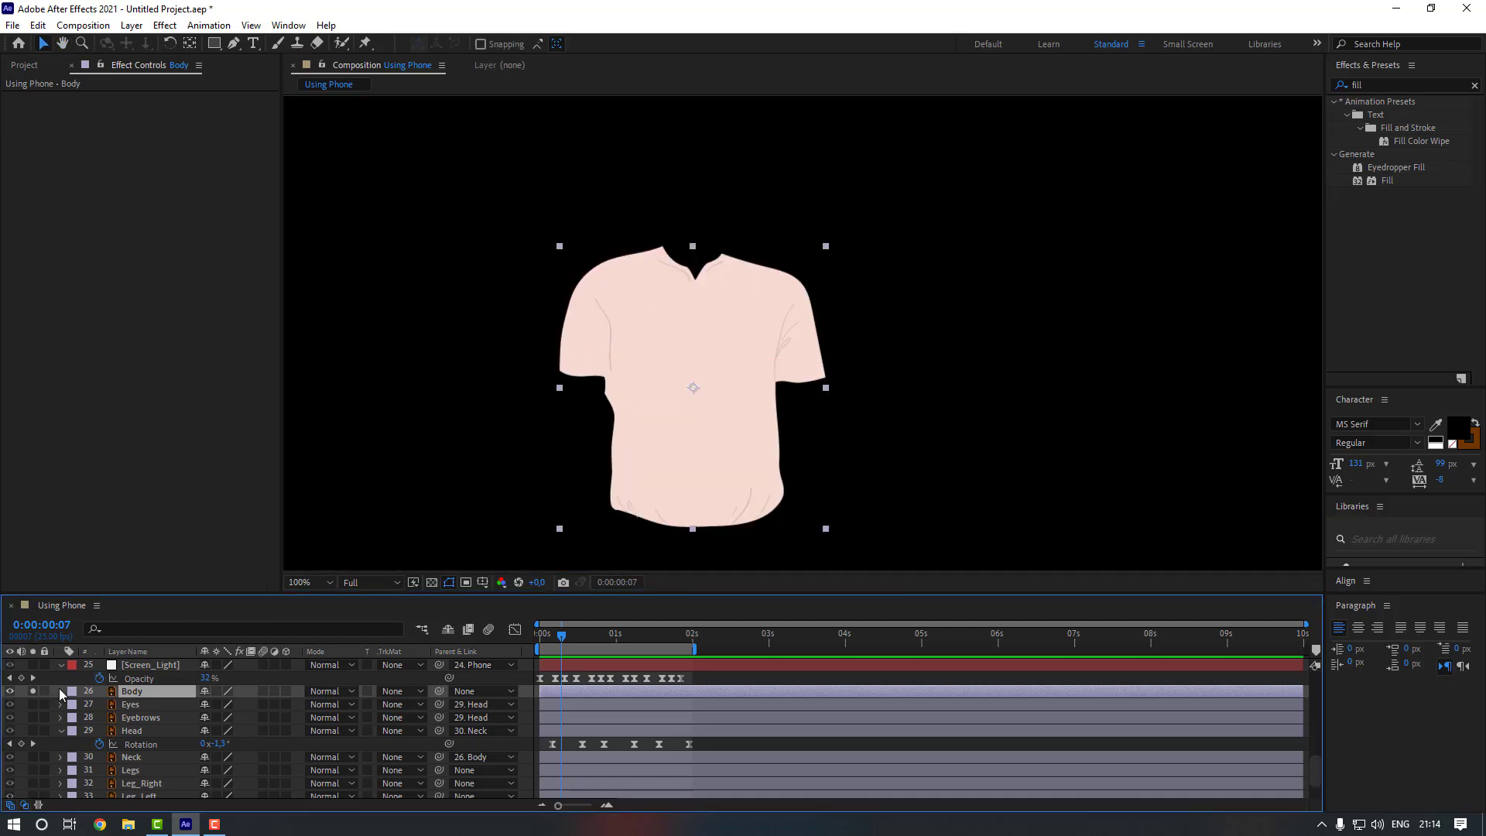
{"action": "left_click", "coordinate": [189, 43]}
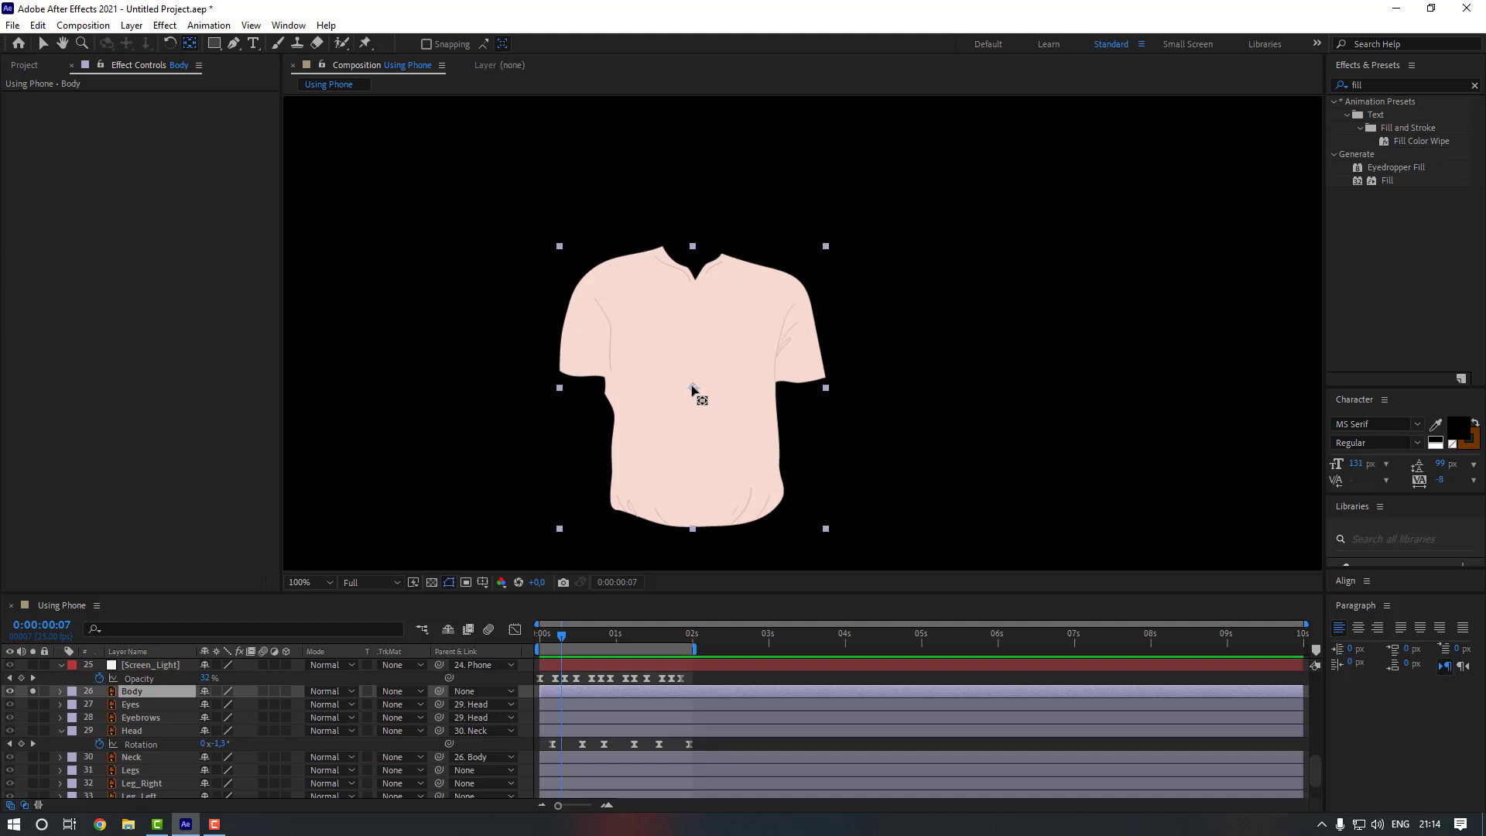
{"action": "left_click_drag", "start_coordinate": [693, 387], "coordinate": [694, 518]}
{"action": "left_click", "coordinate": [33, 691]}
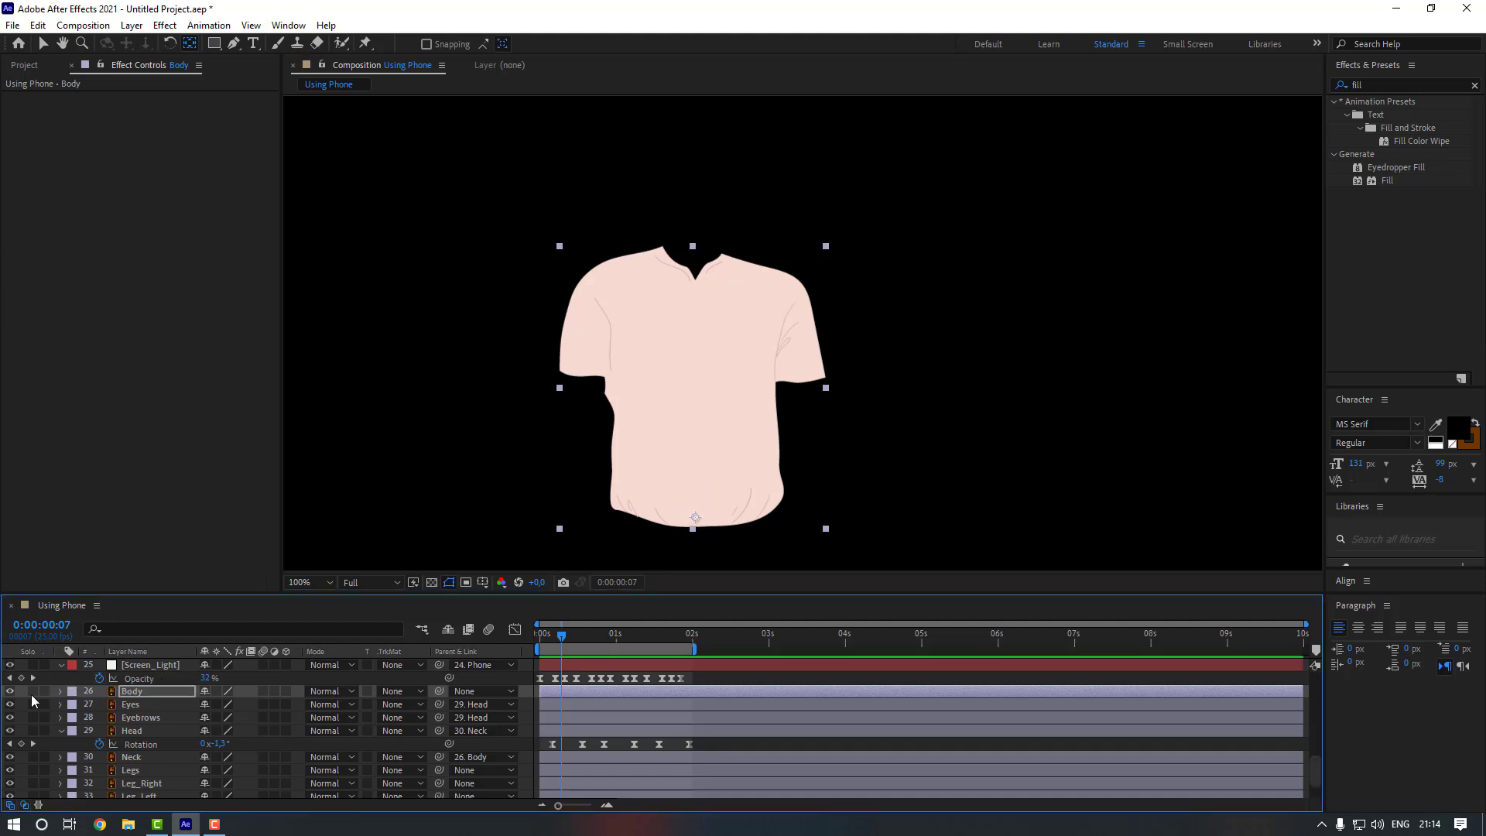
- Start Position and Rotation keyframes on the Body layer at 0:00:00:04
{"action": "left_click", "coordinate": [558, 640]}
{"action": "left_click_drag", "start_coordinate": [556, 640], "coordinate": [554, 639]}
{"action": "key", "text": "r"}
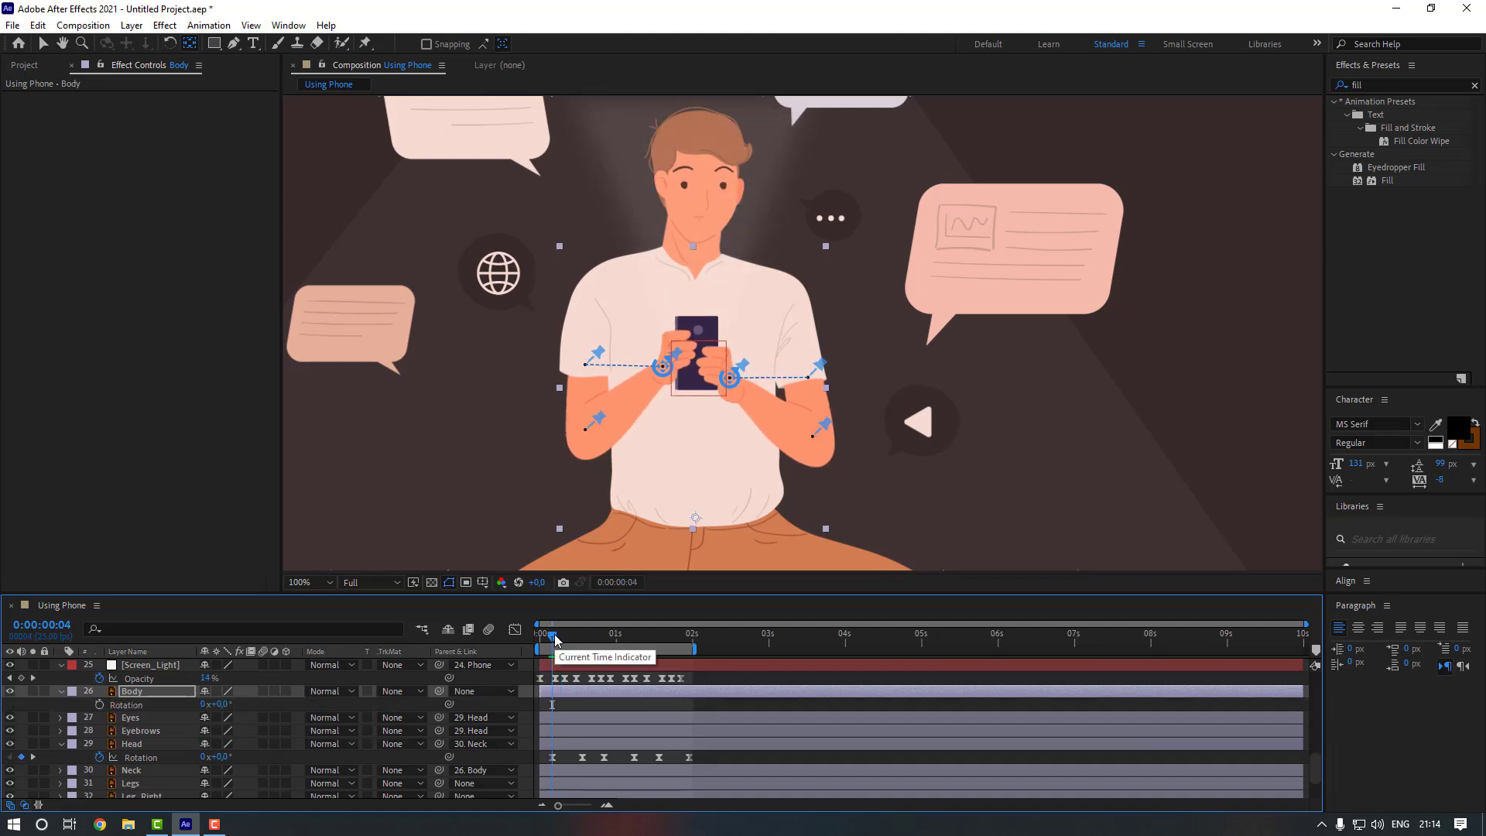
{"action": "key", "text": "shift+p"}
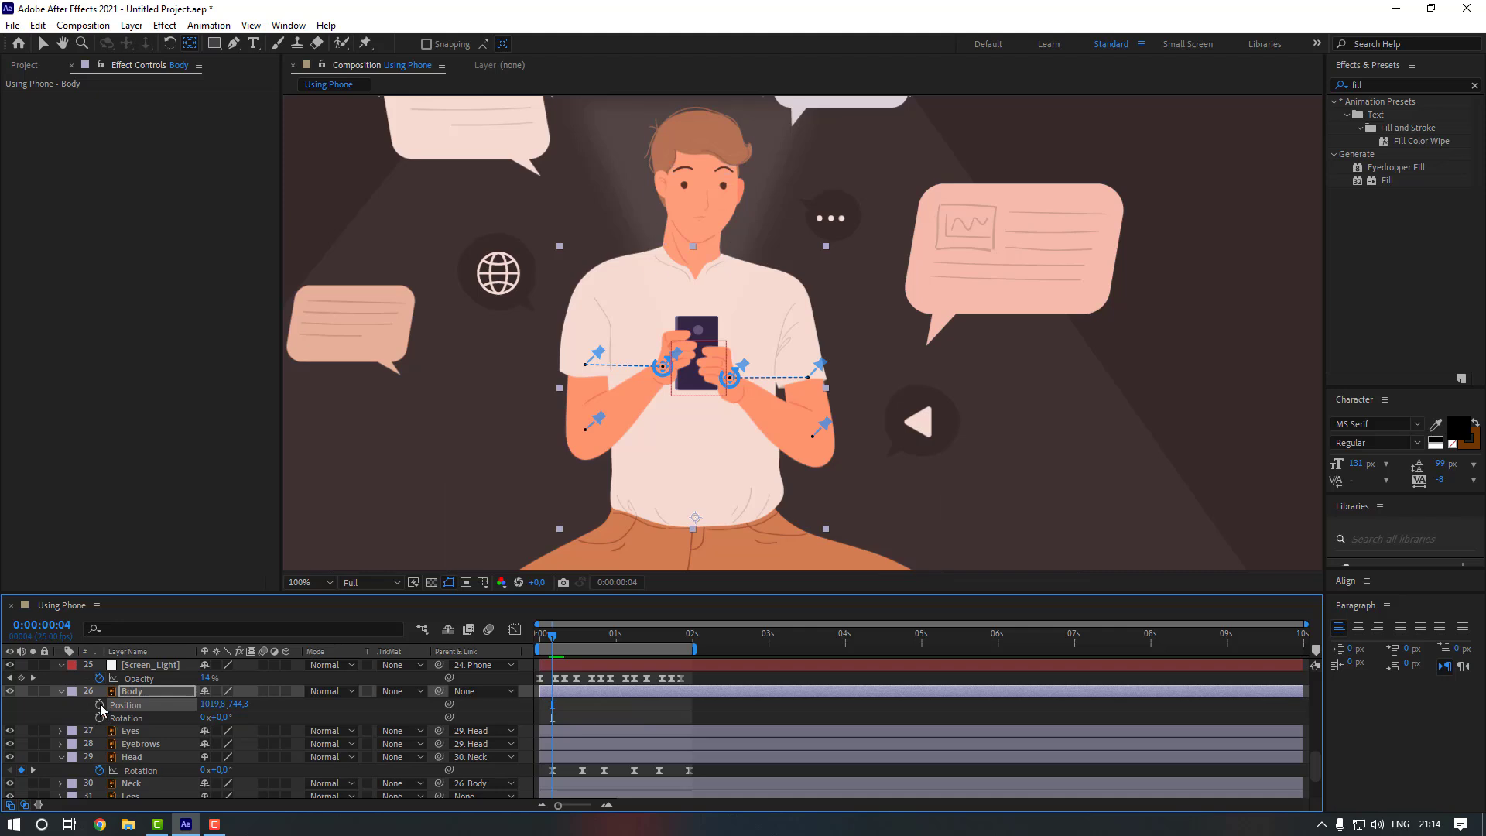
{"action": "left_click_drag", "start_coordinate": [99, 704], "coordinate": [99, 717]}
- Set the Body layer's Rotation to -2° at 0:00:00:14 and hold its Position there with a keyframe
{"action": "key", "text": "shift+Page_Down"}
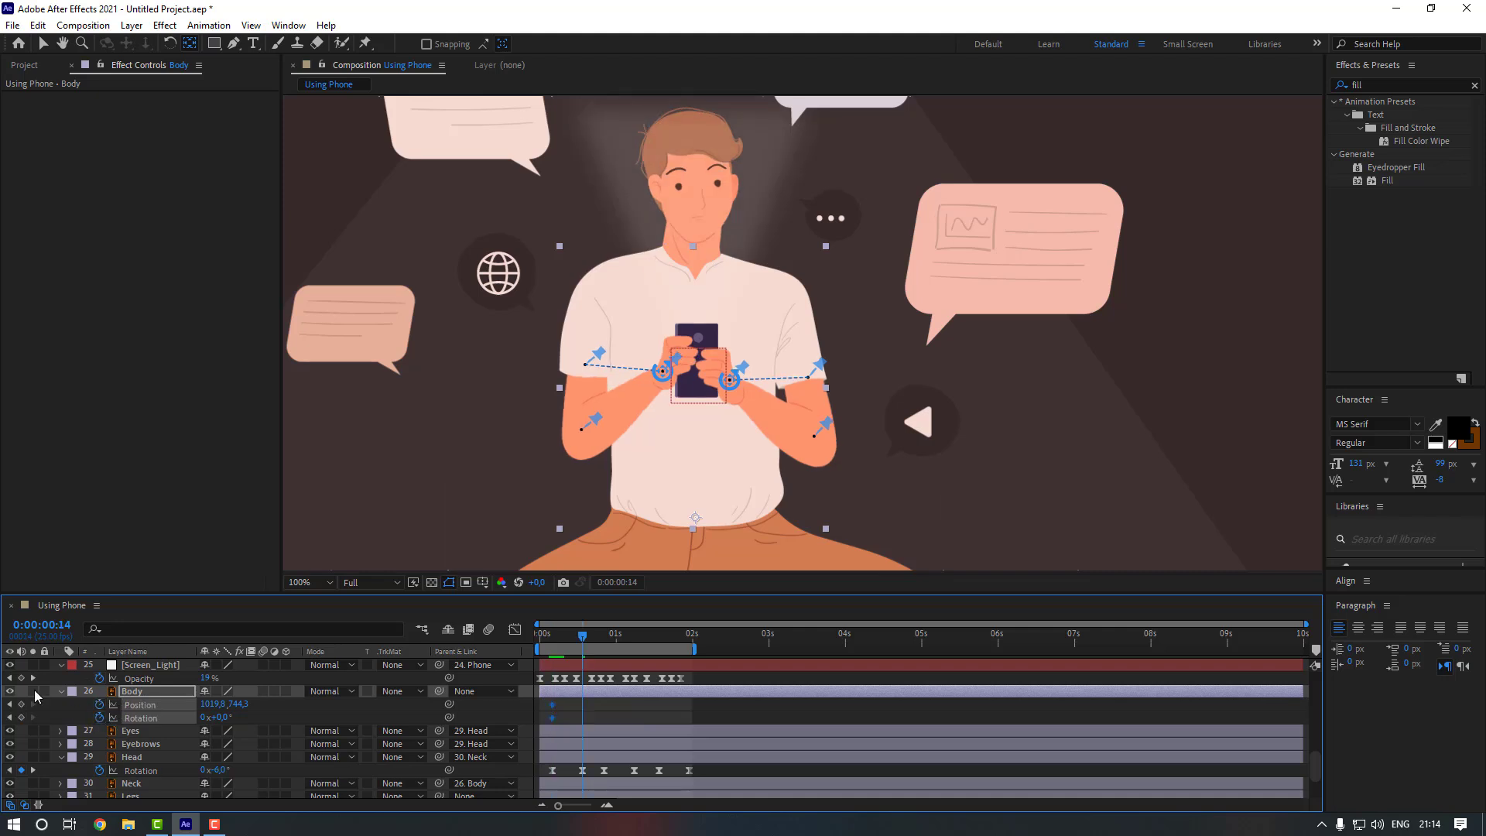
{"action": "key", "text": "ctrl+shift+a"}
{"action": "left_click", "coordinate": [220, 717]}
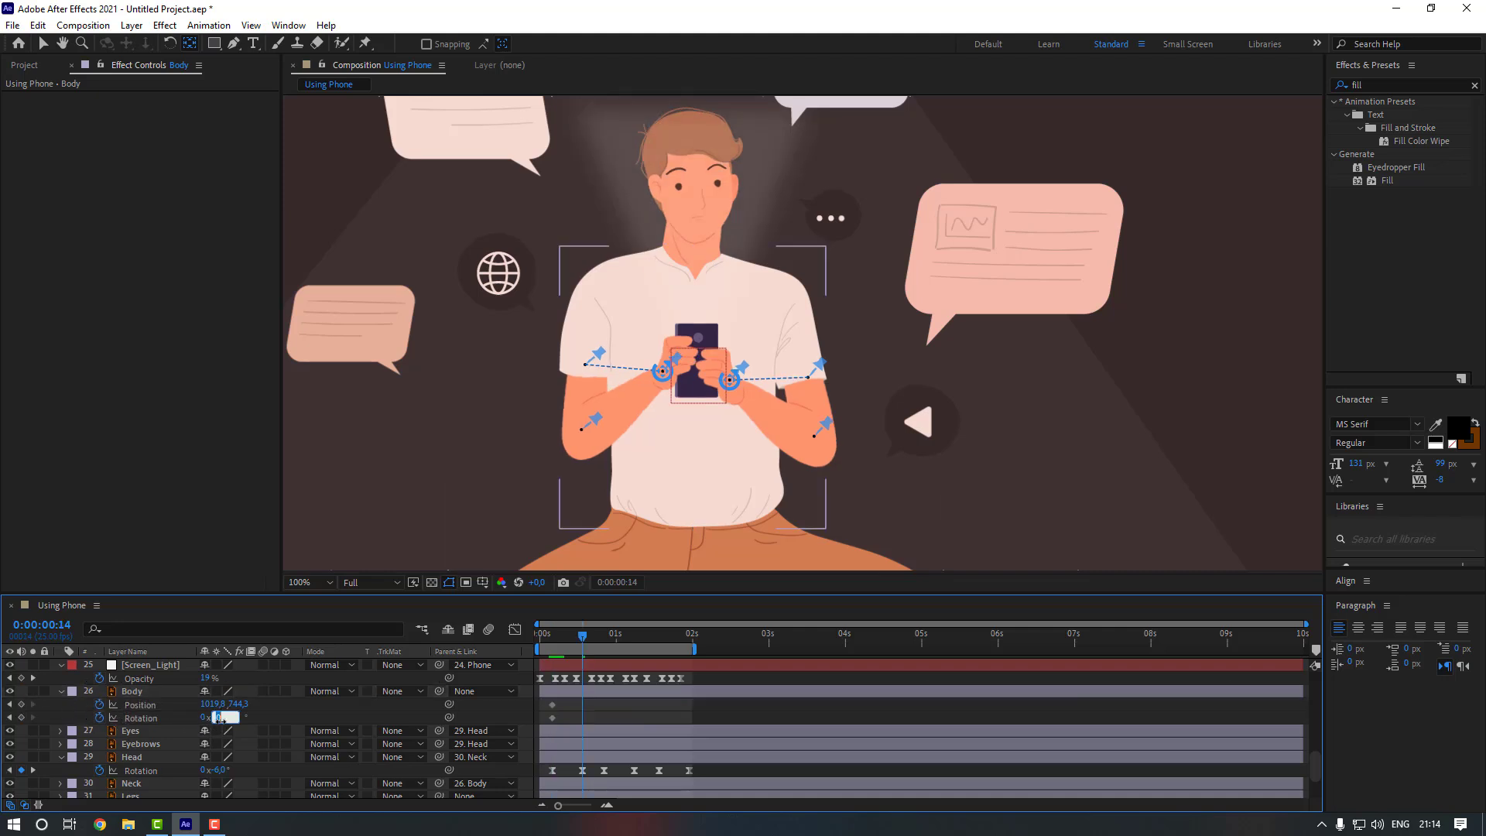
{"action": "type", "text": "-2"}
{"action": "key", "text": "Return"}
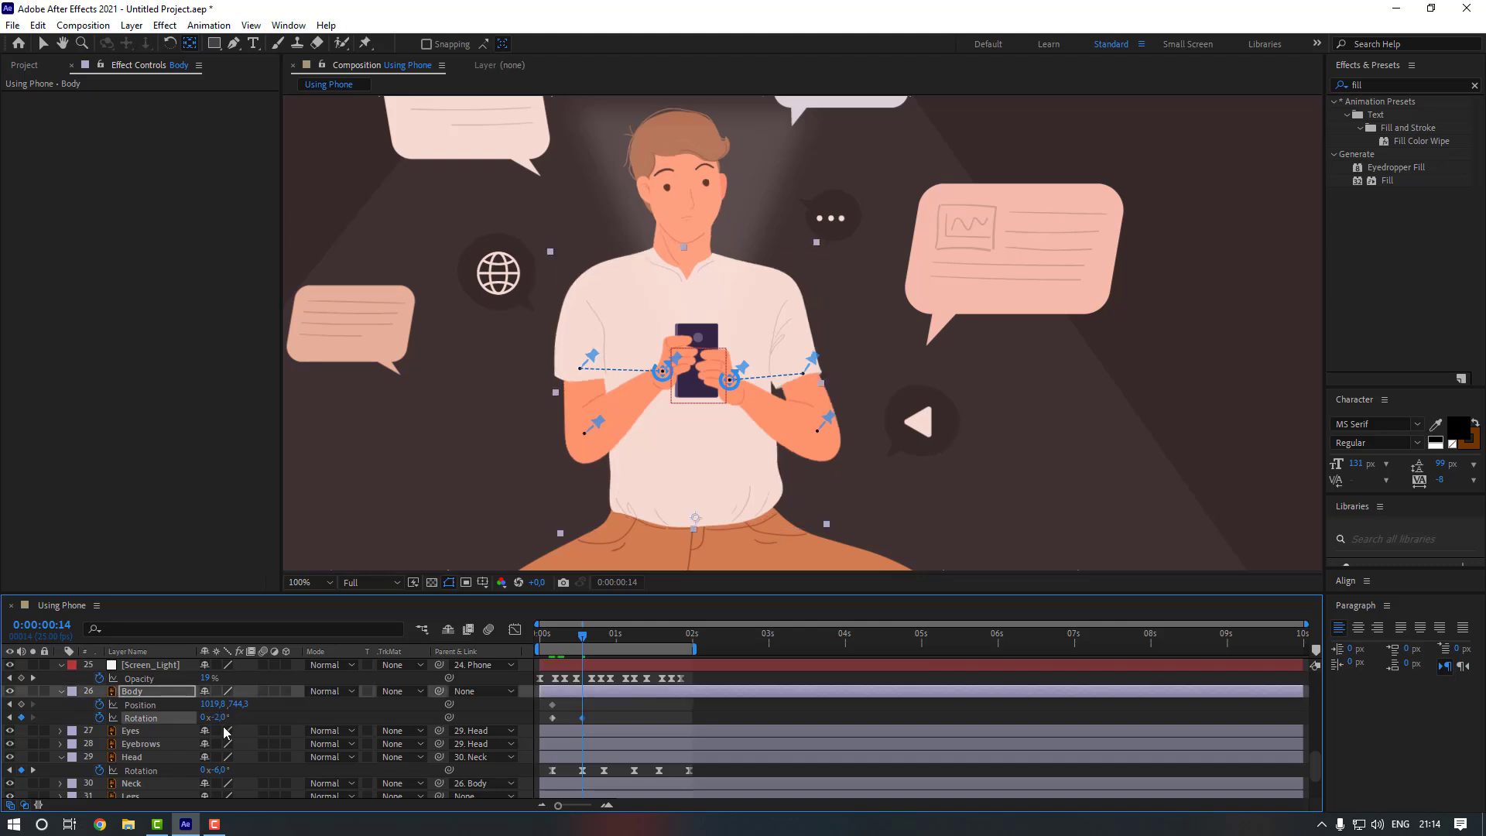
{"action": "left_click", "coordinate": [21, 704]}
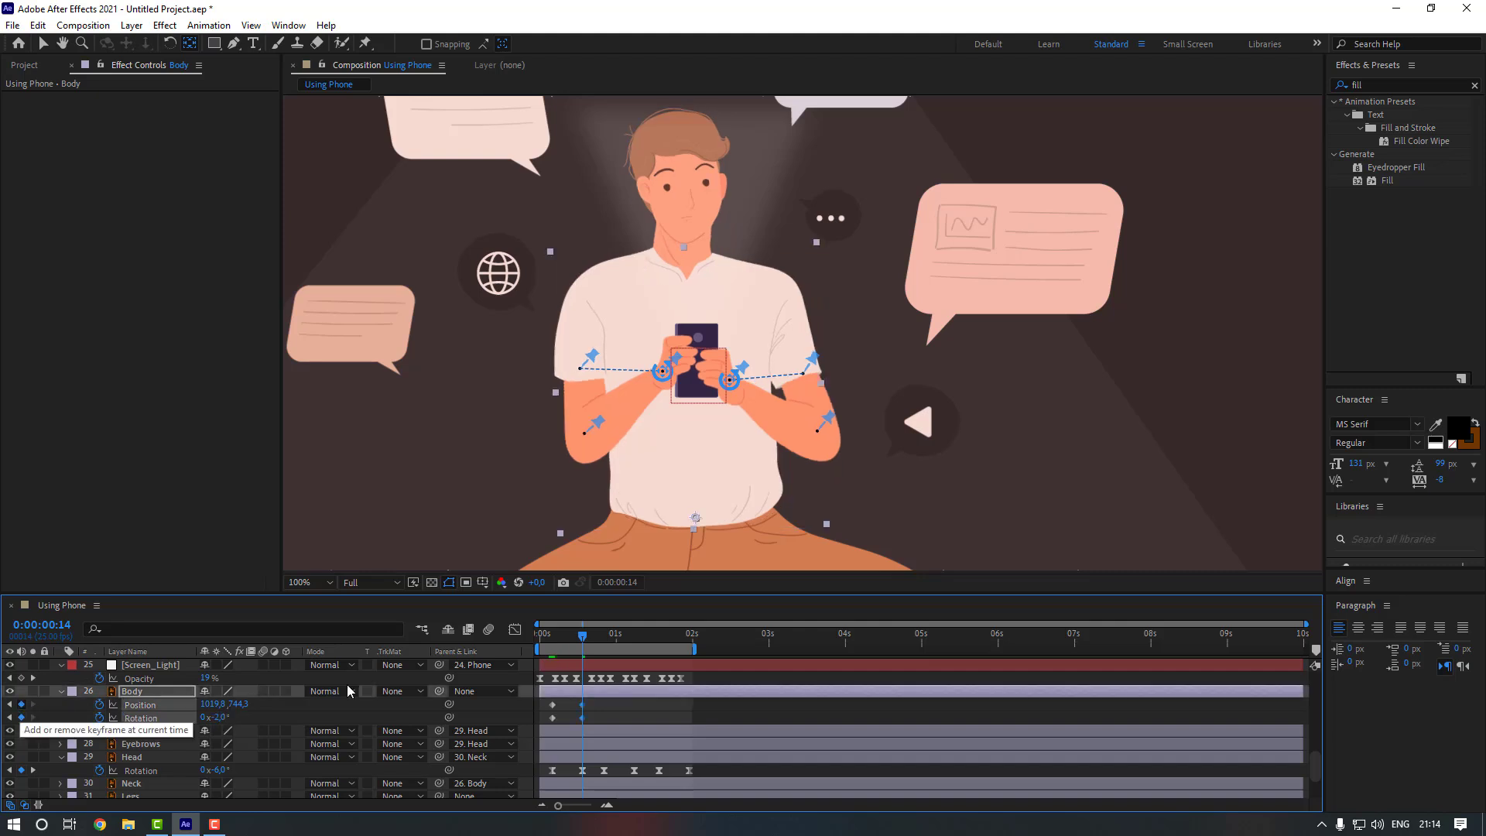
- Lower the Body layer by 5 pixels at 0:00:00:09, giving a Y Position of 749,3
{"action": "left_click", "coordinate": [568, 636]}
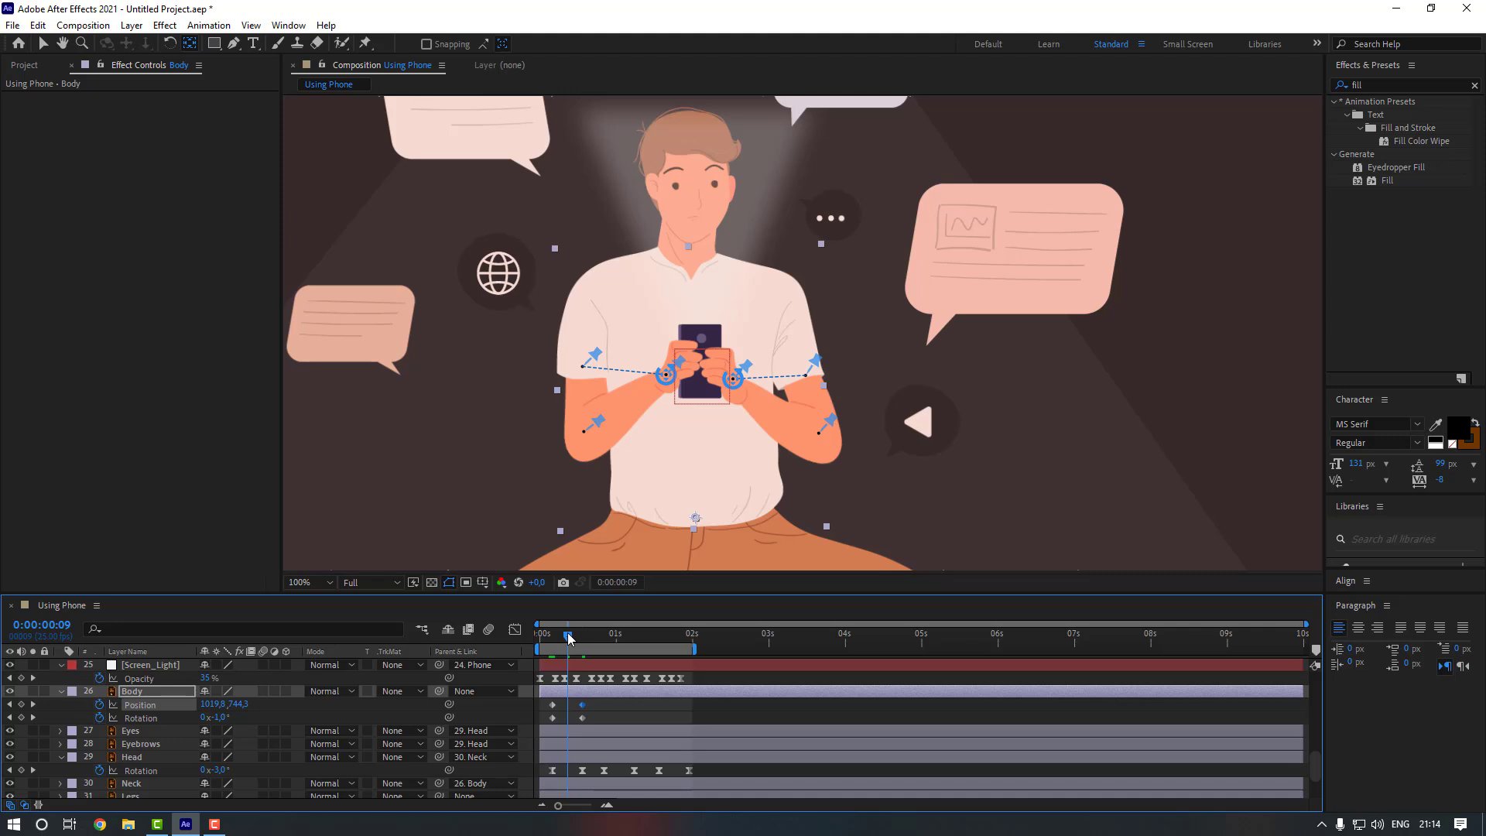
{"action": "key", "text": "Down"}
{"action": "key", "text": "Down"}
{"action": "key", "text": "Down"}
{"action": "key", "text": "Down"}
{"action": "key", "text": "Down"}
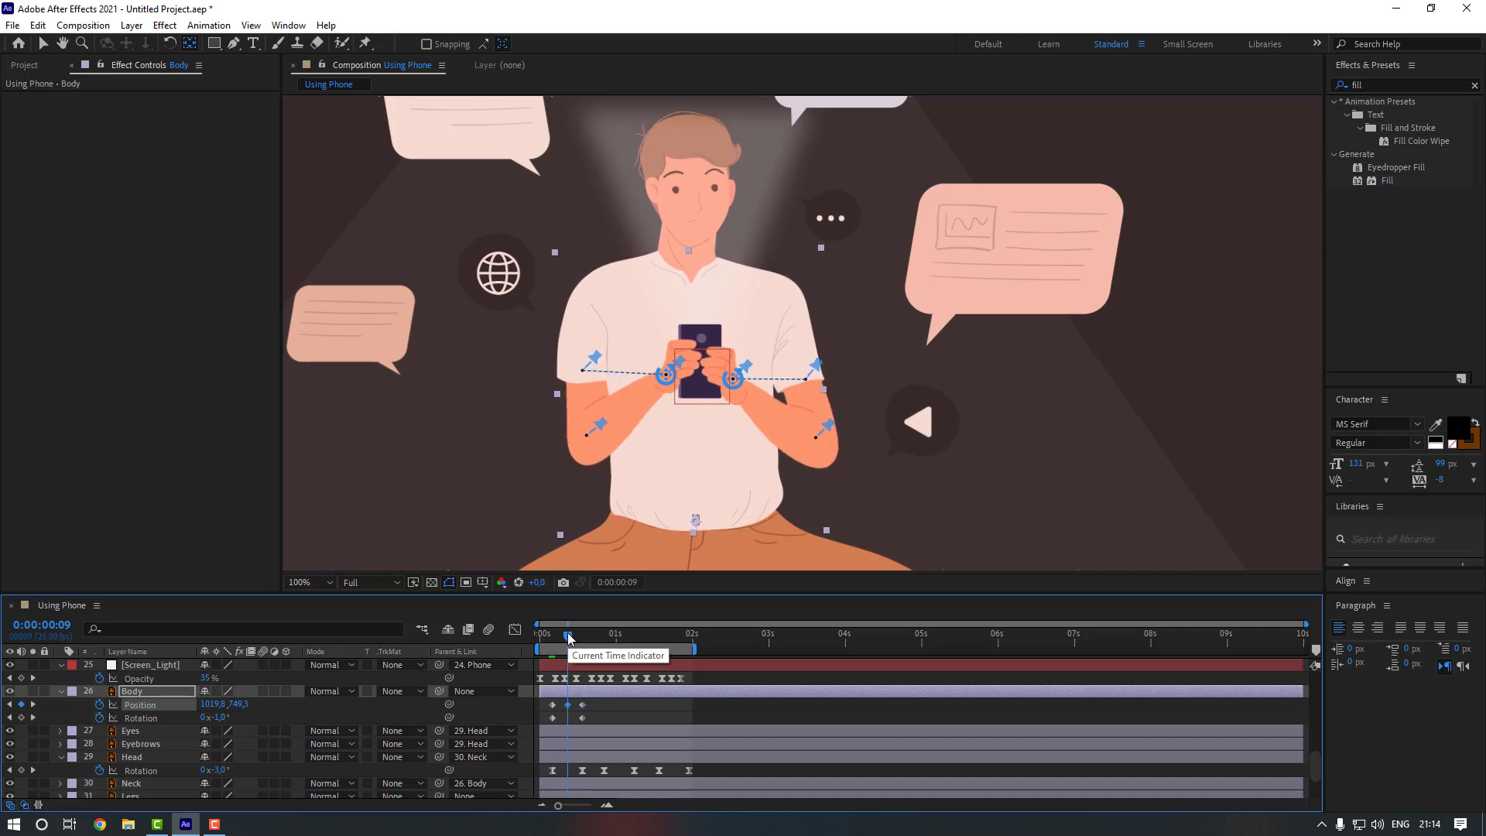
- Apply Easy Ease to all the Body layer's Position and Rotation keyframes
{"action": "left_click_drag", "start_coordinate": [600, 700], "coordinate": [545, 721]}
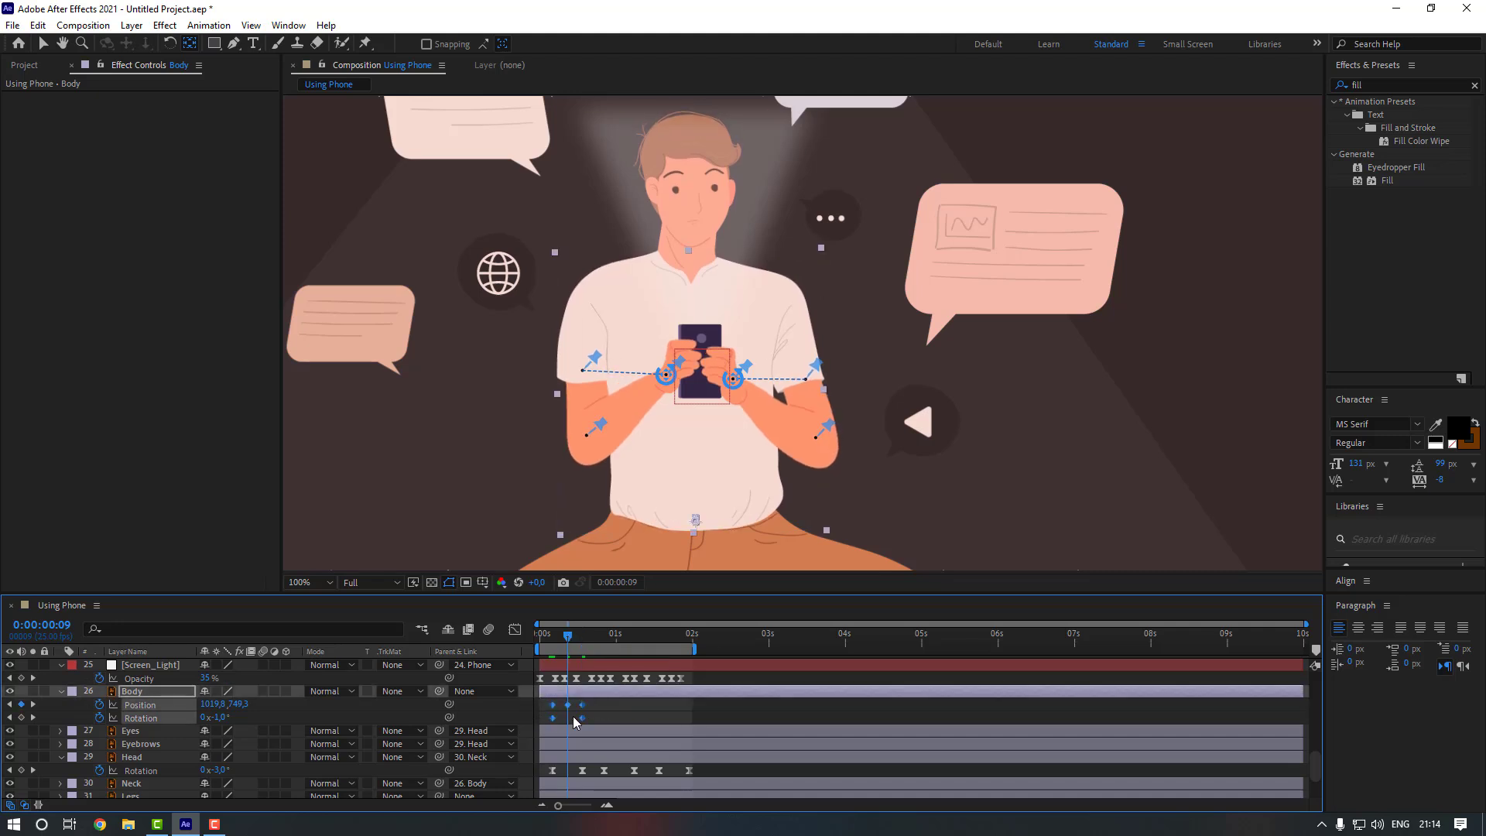
{"action": "right_click", "coordinate": [583, 705]}
{"action": "mouse_move", "coordinate": [647, 694]}
{"action": "left_click", "coordinate": [805, 593]}
- Preview the body movement from the start of the composition with the whole scene in view
{"action": "scroll", "coordinate": [697, 480], "scroll_direction": "down", "scroll_amount": 2}
{"action": "left_click_drag", "start_coordinate": [655, 482], "coordinate": [631, 477]}
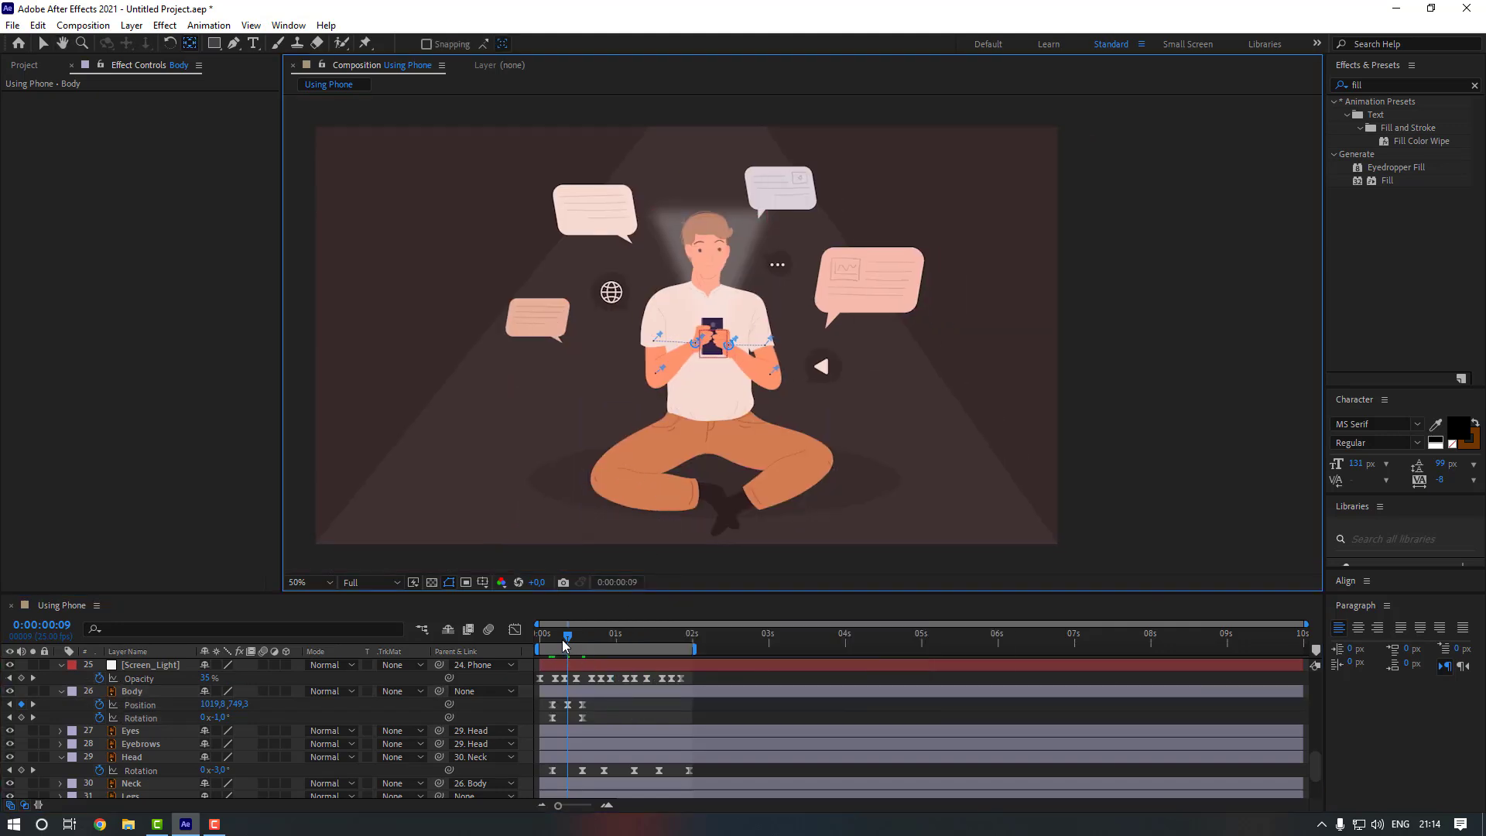
{"action": "left_click_drag", "start_coordinate": [567, 634], "coordinate": [522, 634]}
{"action": "key", "text": "space"}
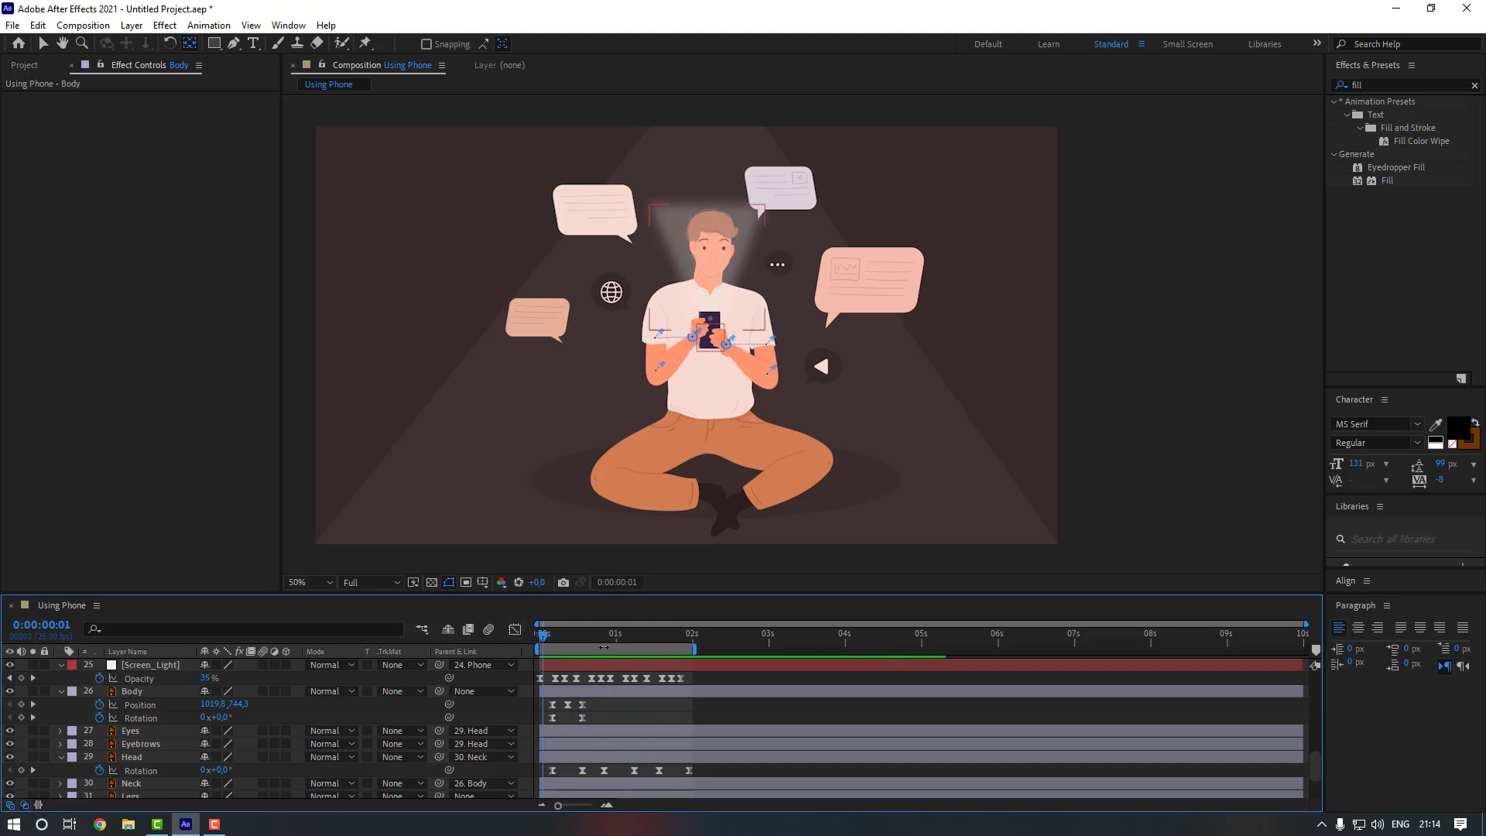
{"action": "key", "text": "space"}
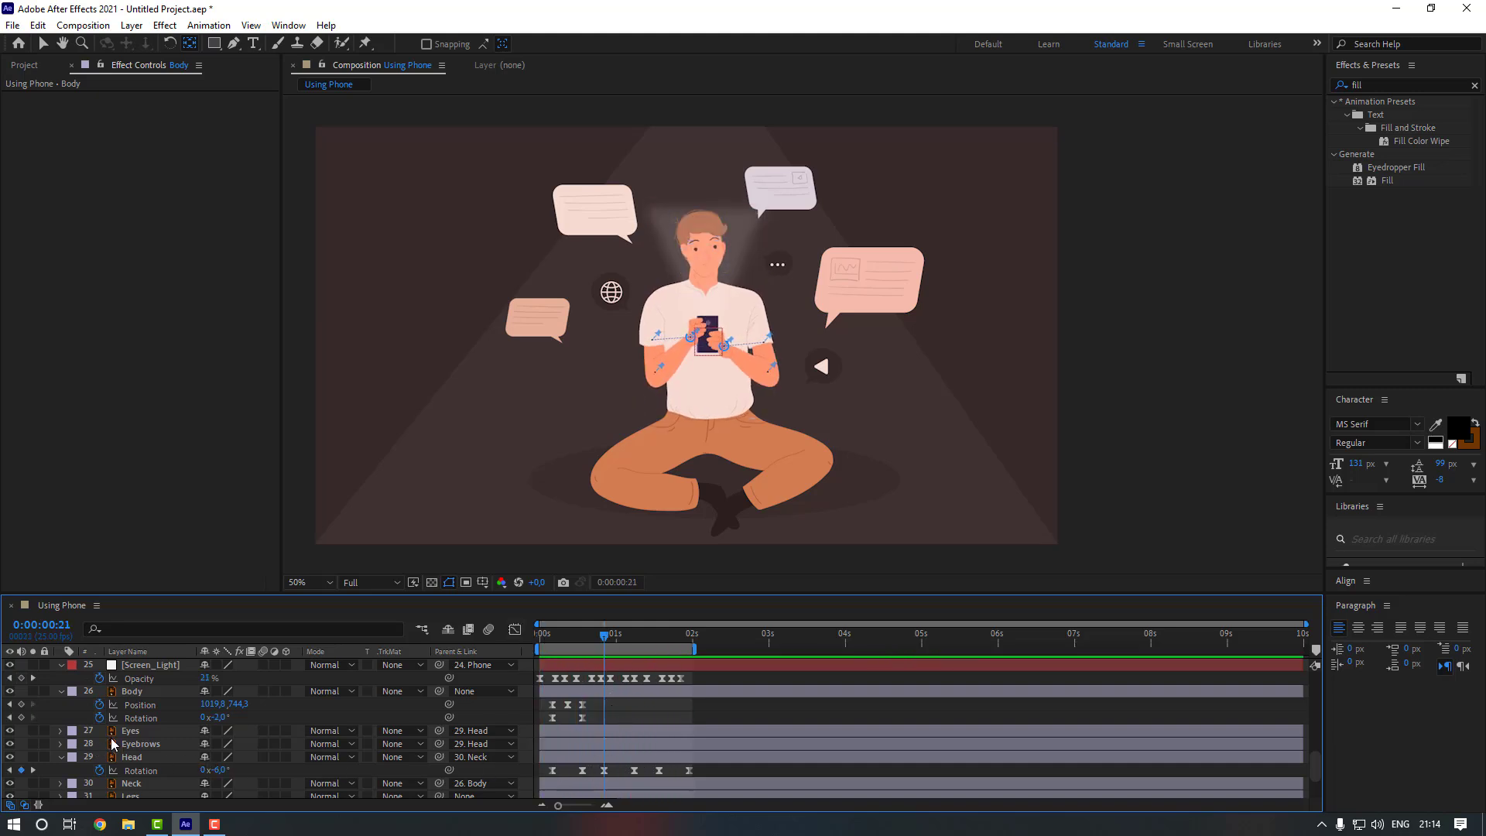
- Hold the Body layer's Position and Rotation with keyframes at 0:00:00:21
{"action": "left_click", "coordinate": [135, 719]}
{"action": "left_click", "coordinate": [21, 704]}
{"action": "left_click", "coordinate": [21, 718]}
{"action": "left_click", "coordinate": [159, 693]}
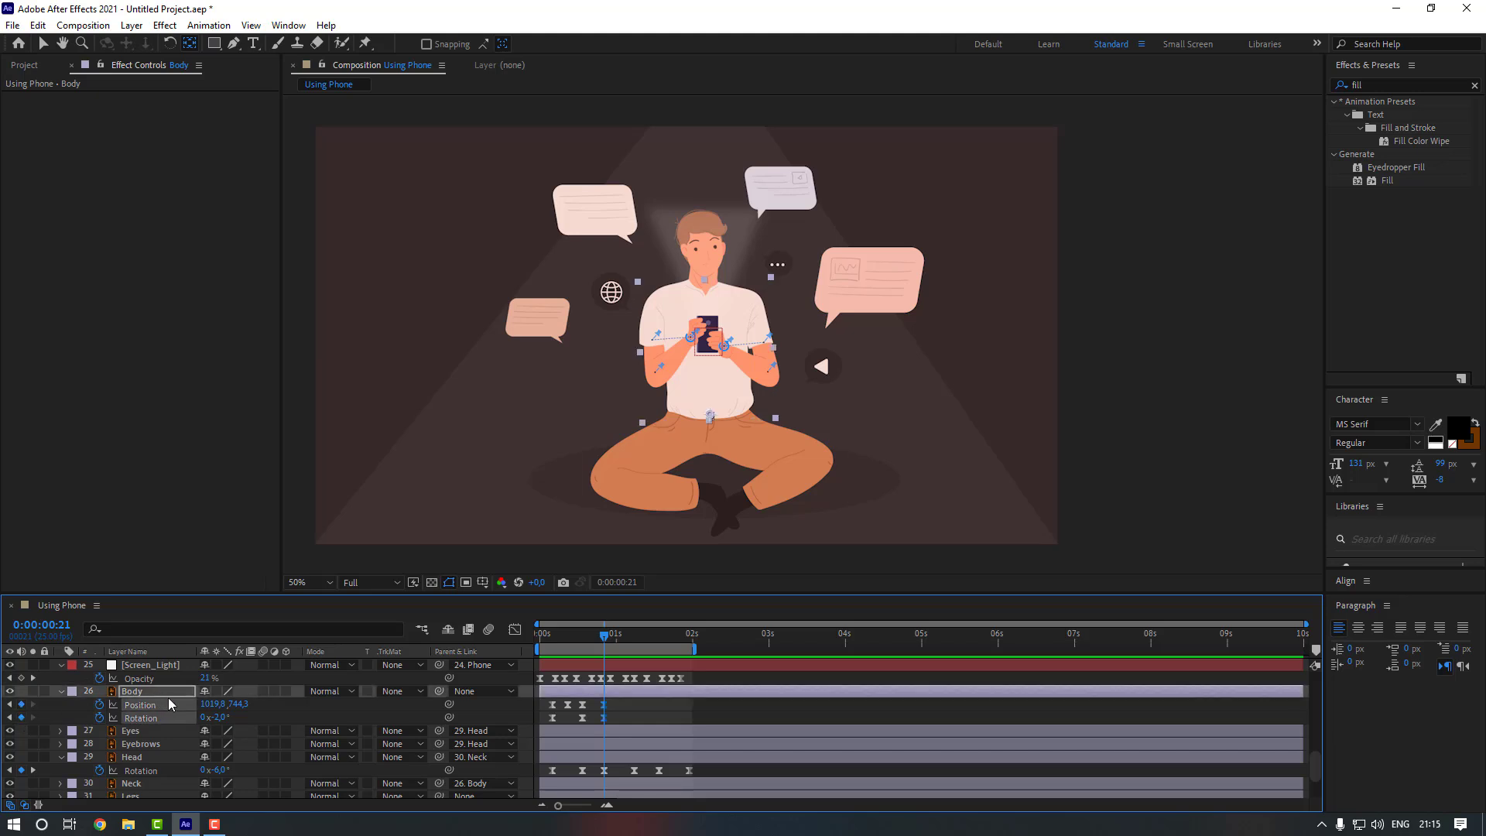
- Set the Body layer's Rotation to 2° at 0:00:01:06 and add a Position keyframe there
{"action": "key", "text": "shift+Page_Down"}
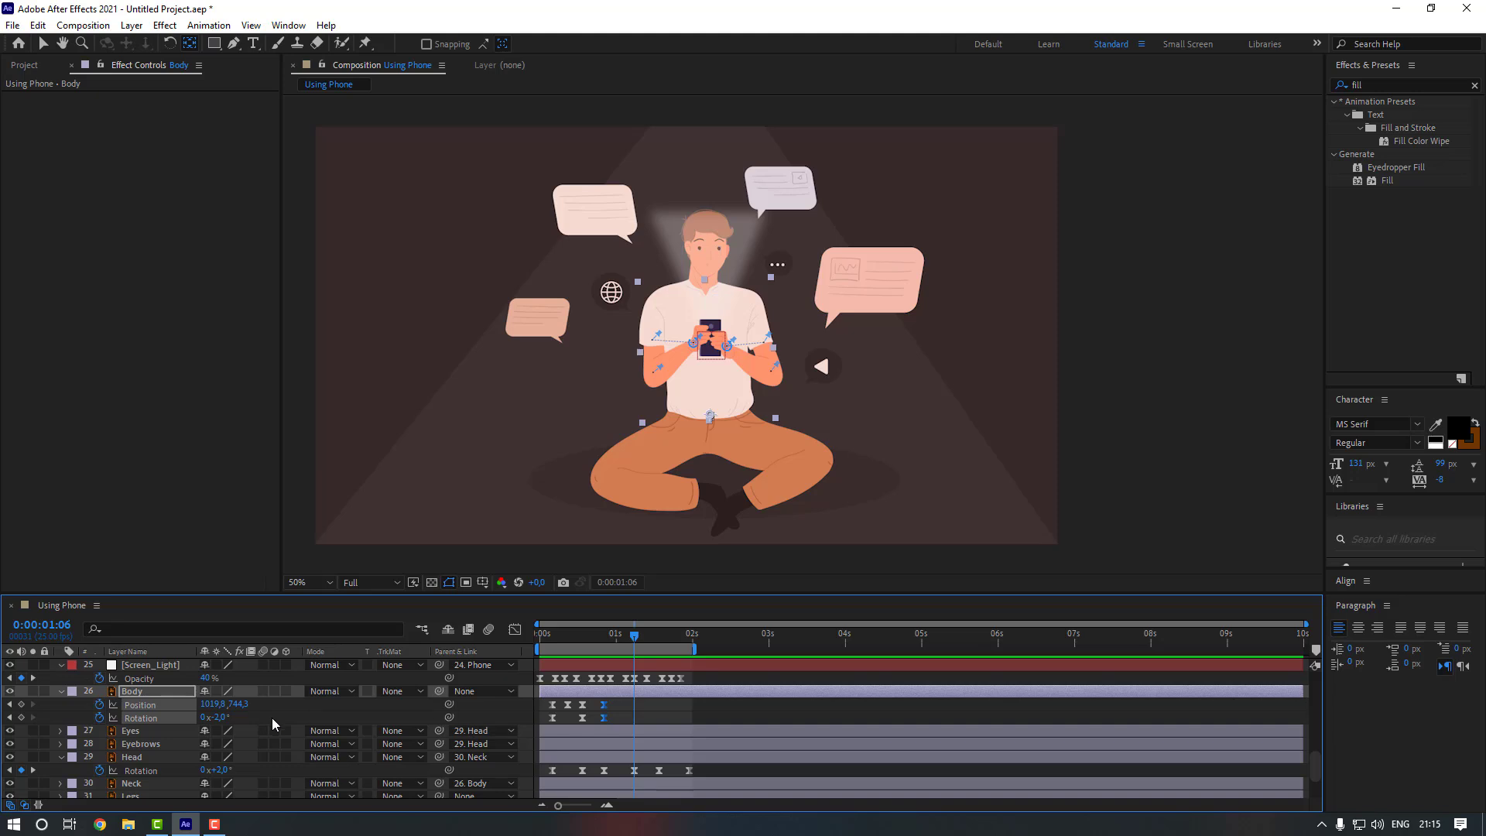
{"action": "left_click", "coordinate": [272, 717]}
{"action": "left_click", "coordinate": [224, 718]}
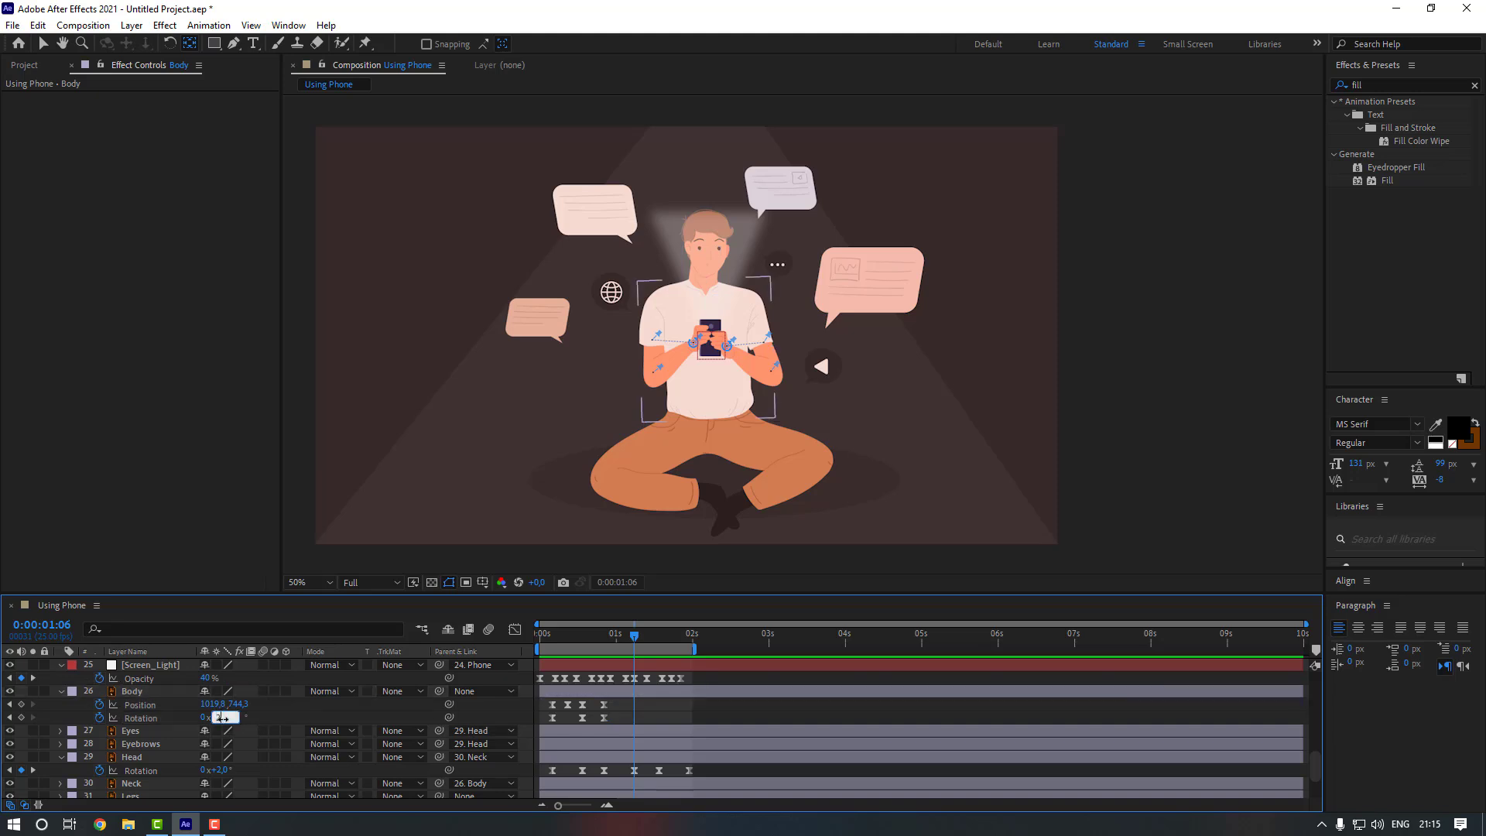
{"action": "key", "text": "Return"}
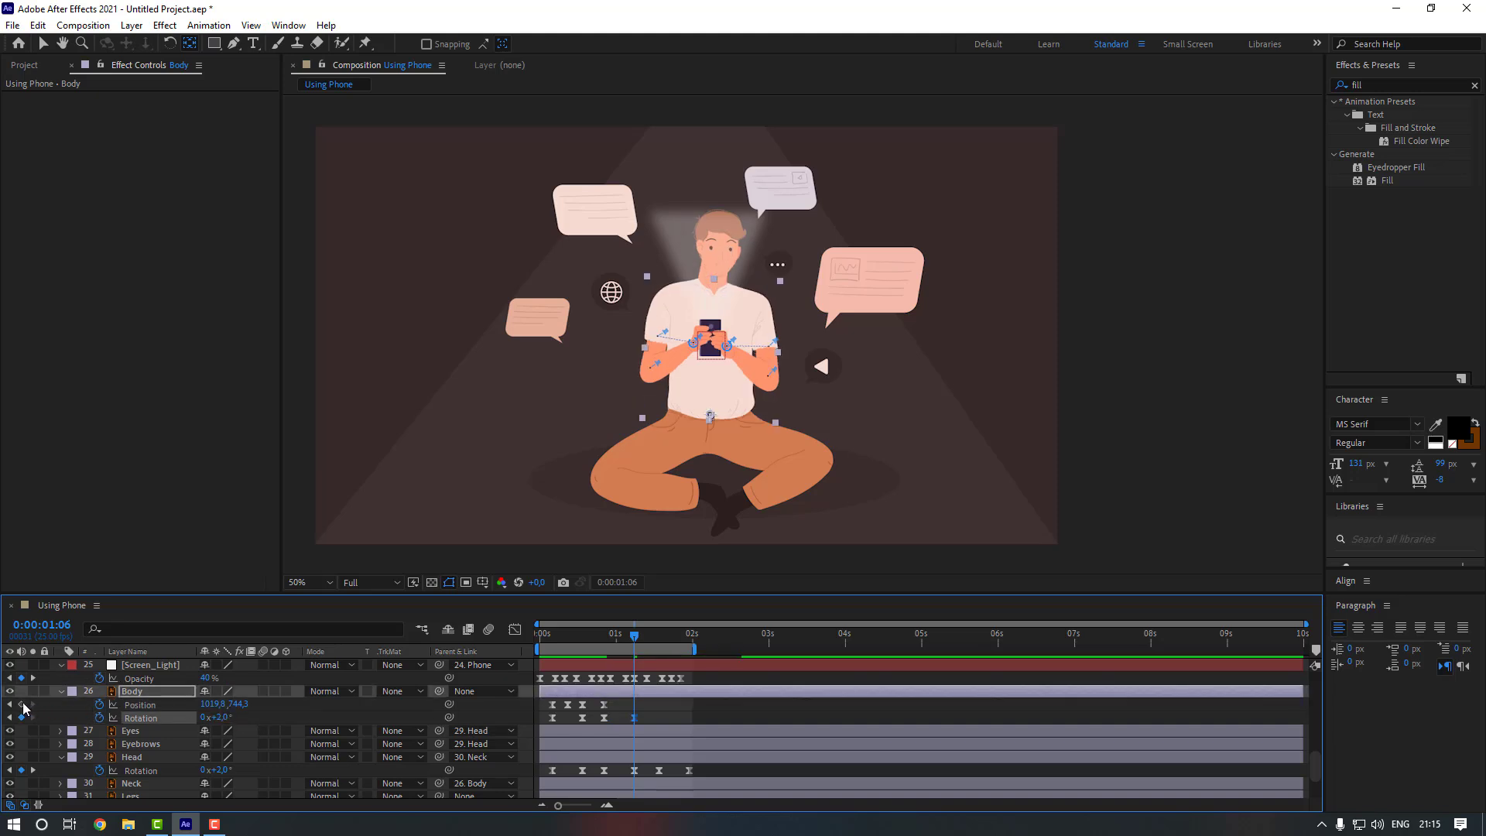
{"action": "left_click", "coordinate": [22, 704]}
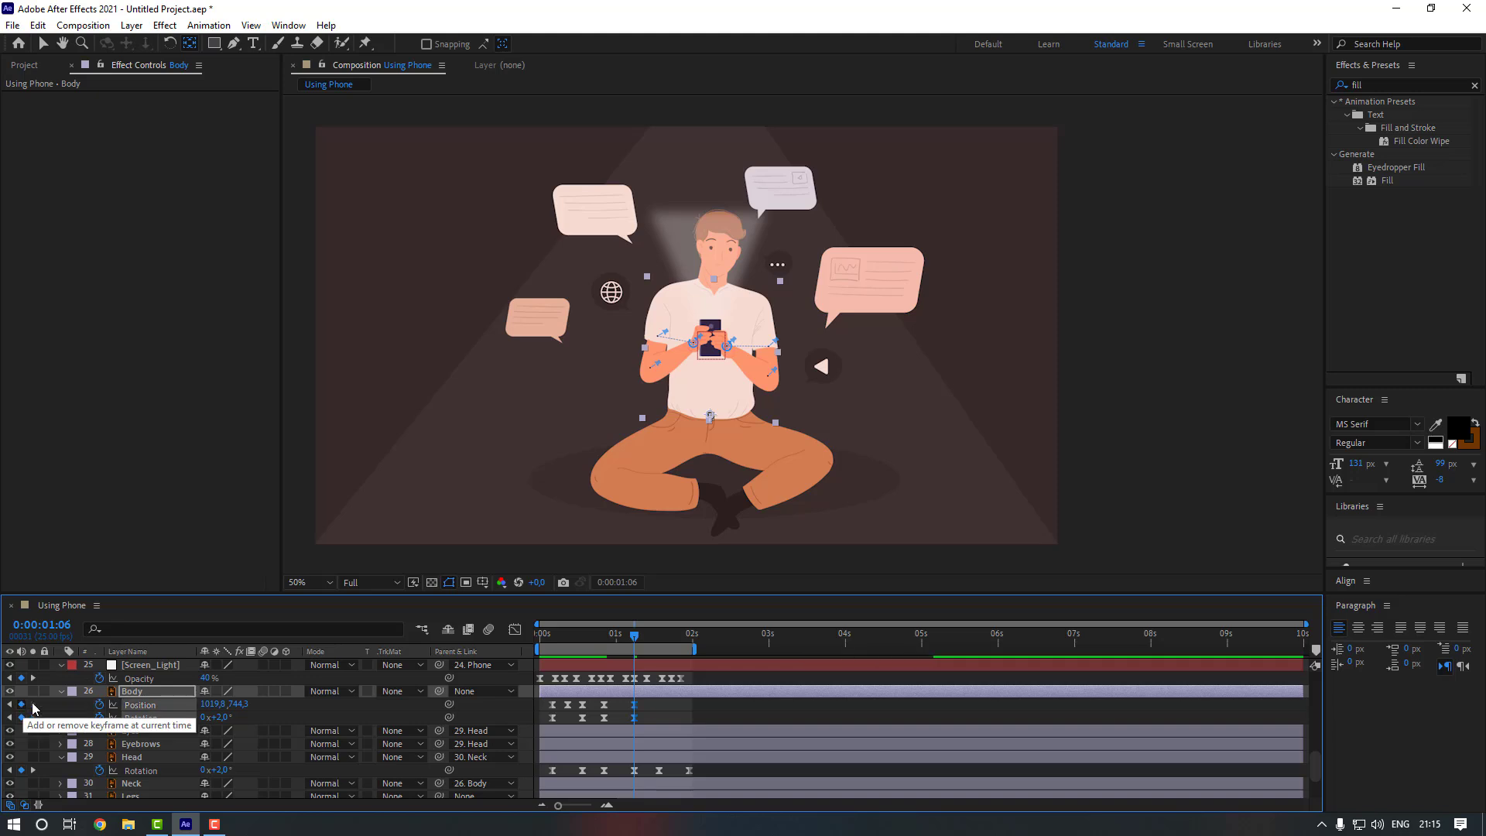
- Copy the Body layer's lowered Position keyframe from 0:00:00:09 to 0:00:01:01
{"action": "left_click", "coordinate": [619, 639]}
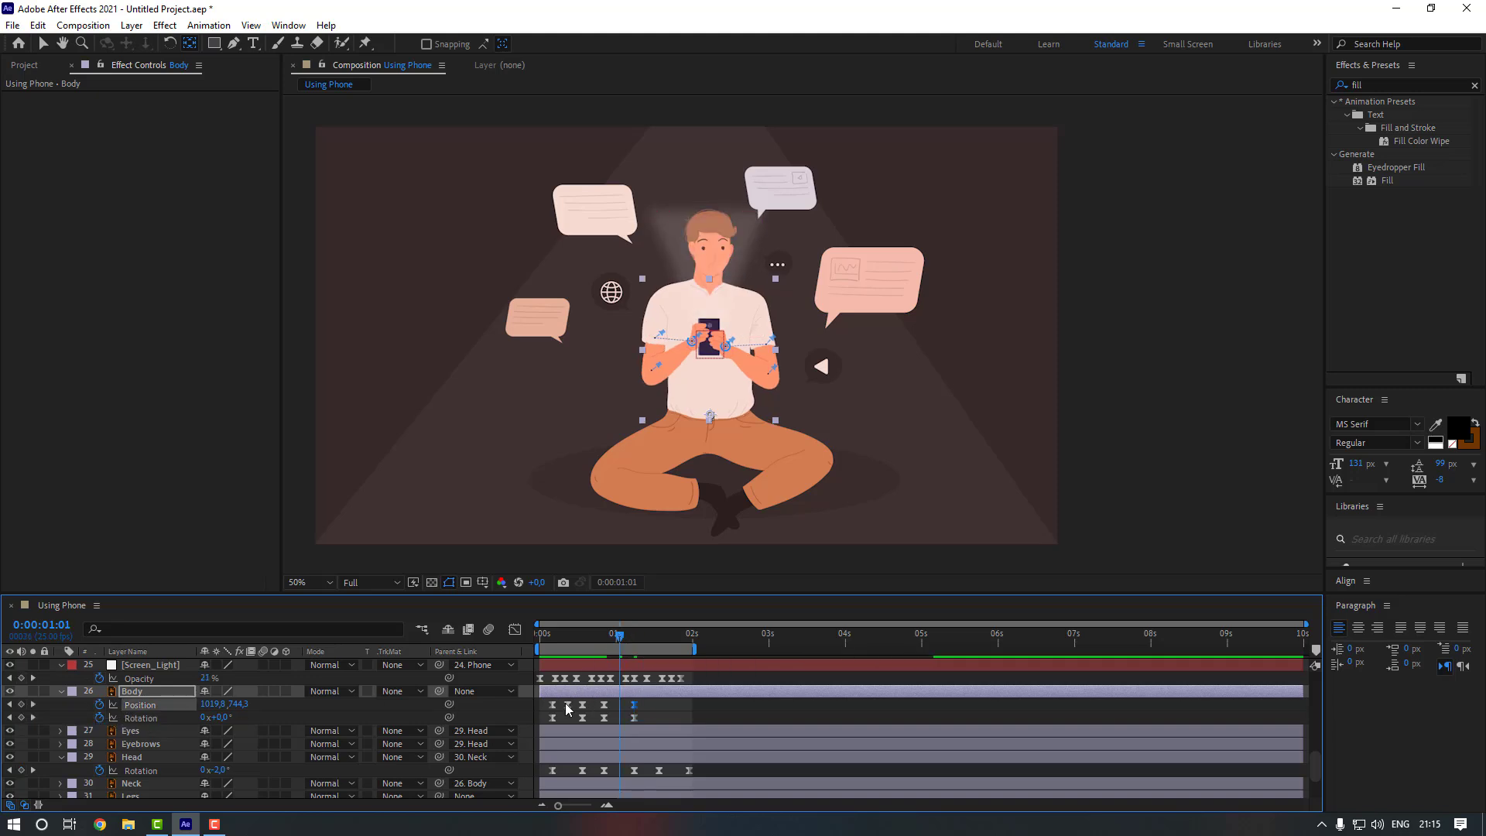
{"action": "mouse_move", "coordinate": [569, 710]}
{"action": "key", "text": "ctrl+c"}
{"action": "key", "text": "ctrl+v"}
{"action": "left_click", "coordinate": [665, 709]}
- Move the current time to 0:00:01:14, in line with the Head layer's Rotation keyframe
{"action": "left_click", "coordinate": [656, 632]}
{"action": "left_click", "coordinate": [658, 635]}
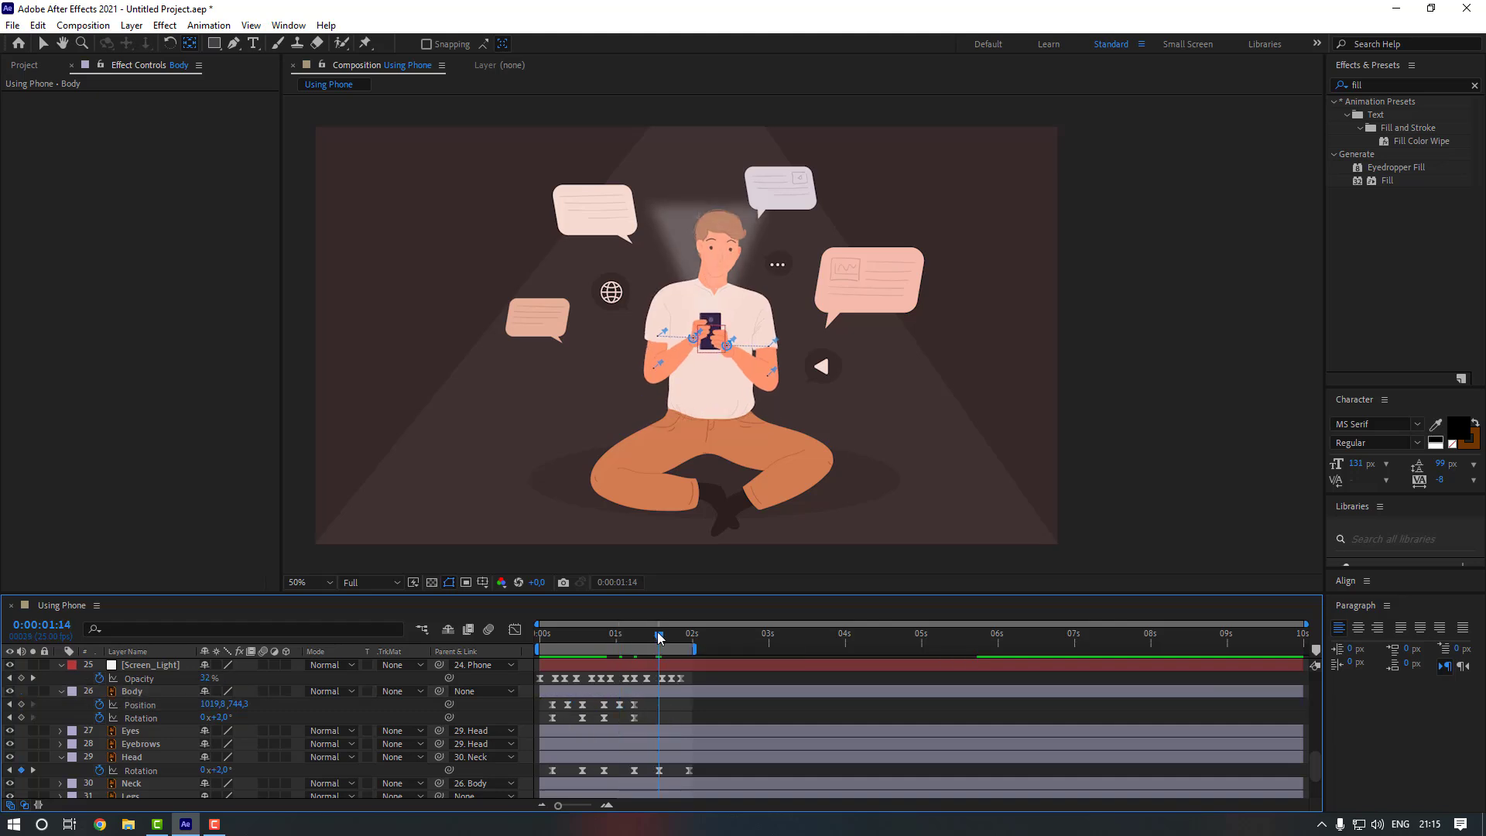
- Paste the copied Body Position and Rotation keyframes at 0:00:01:14, and key Rotation at 0° plus the unchanged Position at 0:00:01:24
{"action": "key", "text": "ctrl+v"}
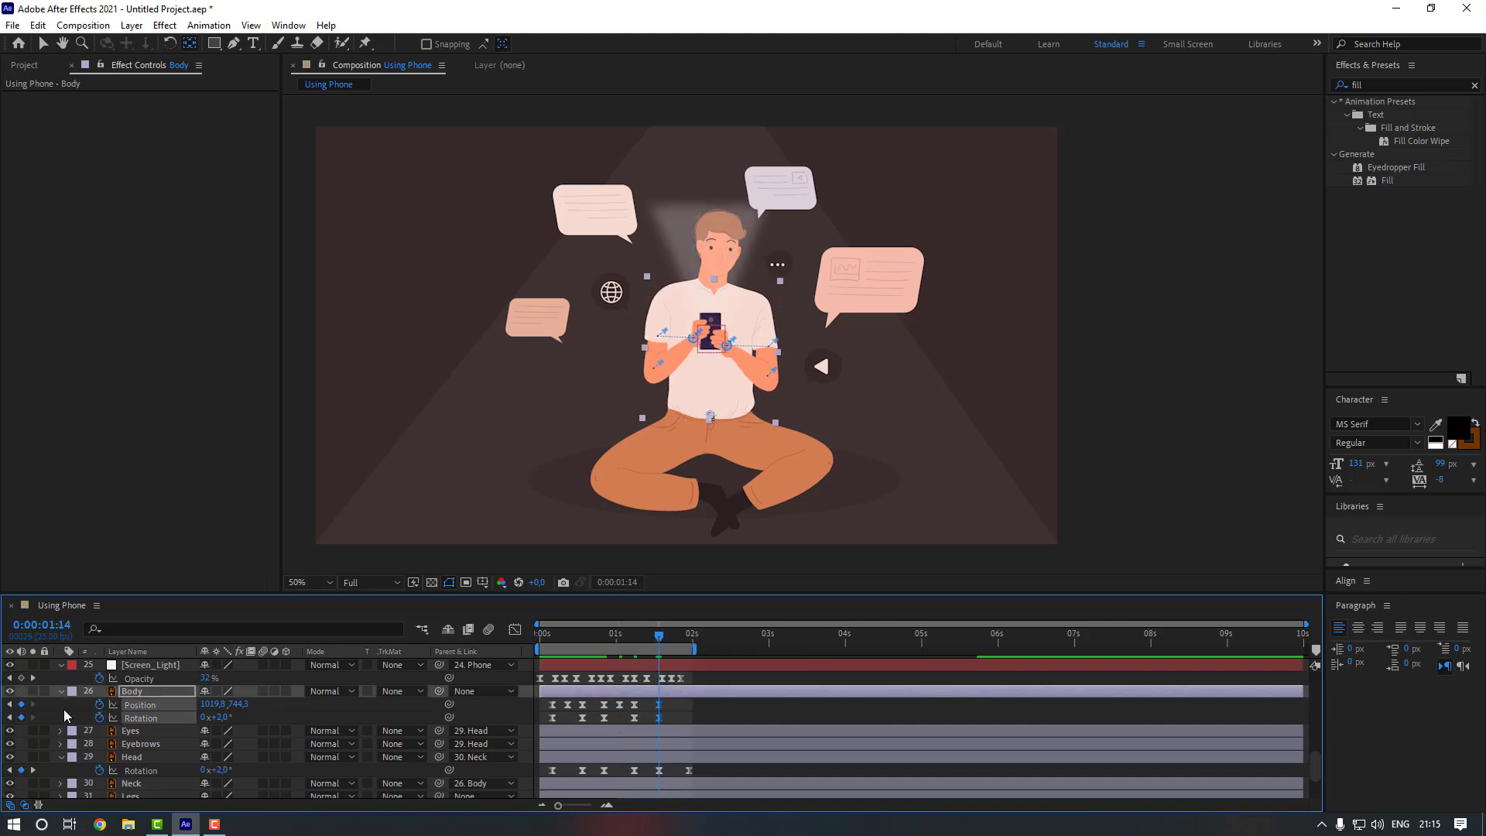
{"action": "key", "text": "shift+Page_Down"}
{"action": "left_click", "coordinate": [218, 717]}
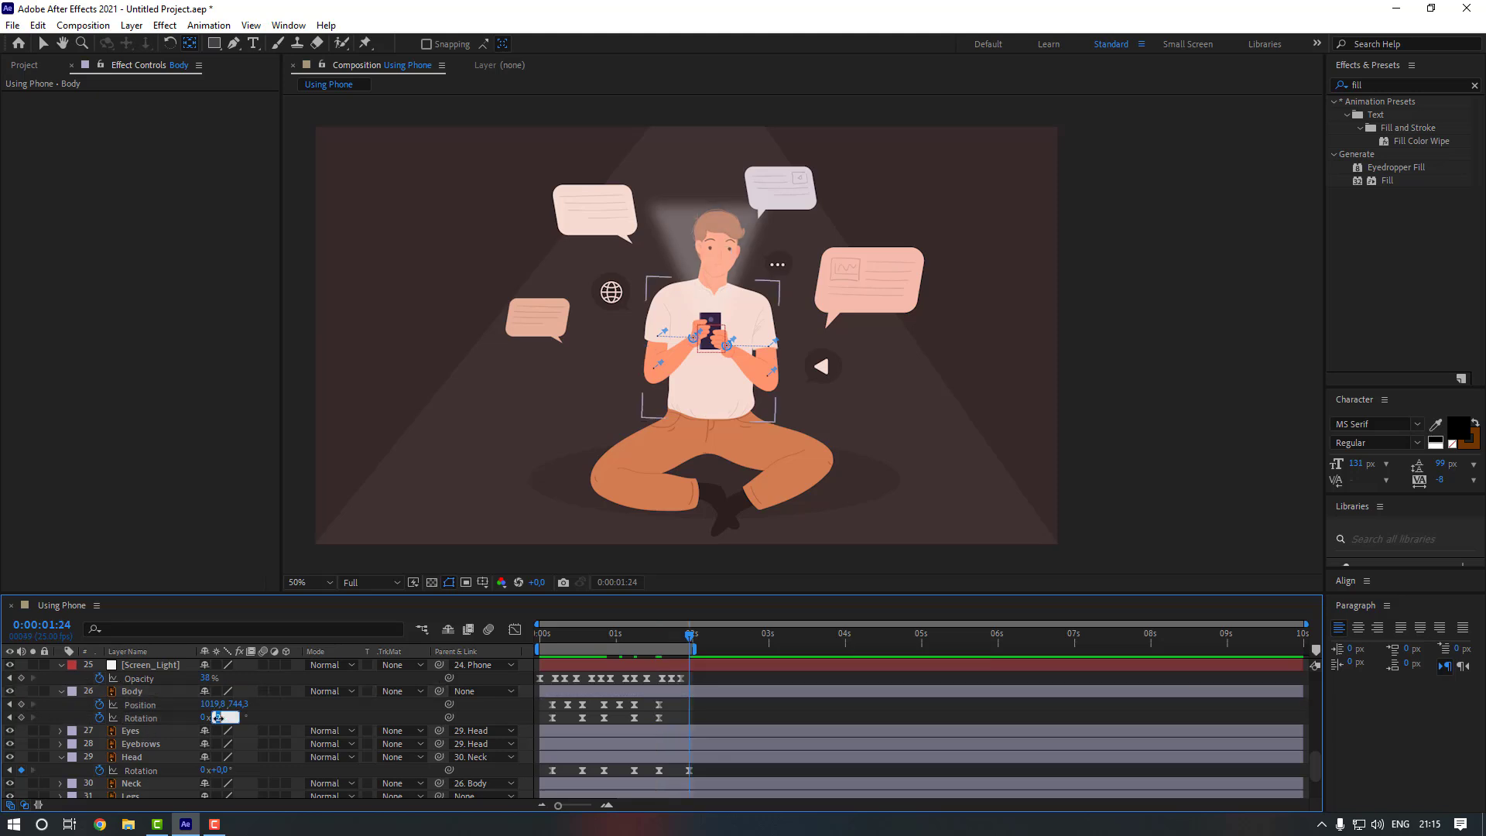
{"action": "key", "text": "Return"}
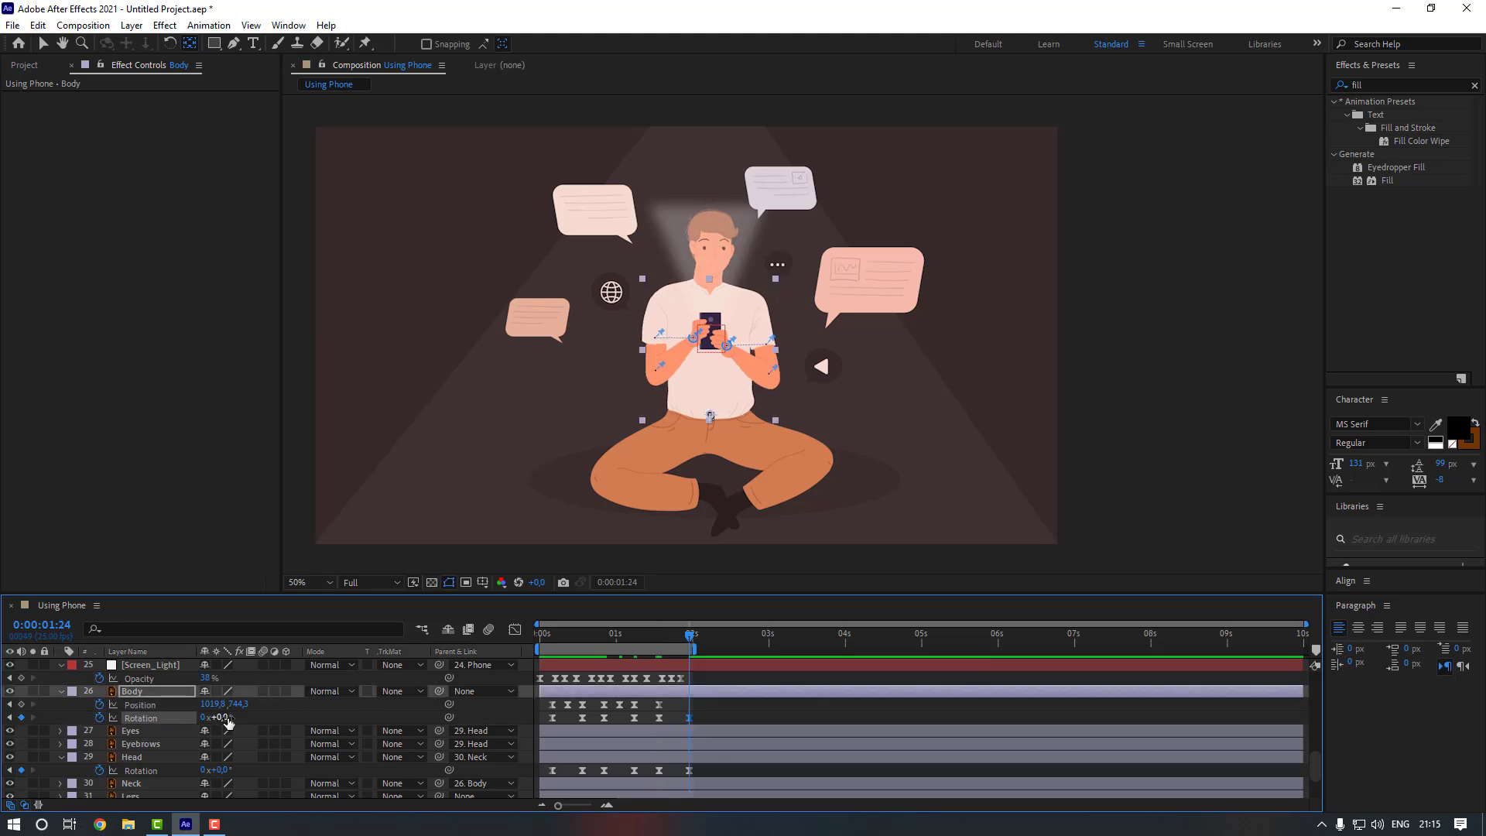
{"action": "left_click", "coordinate": [21, 704]}
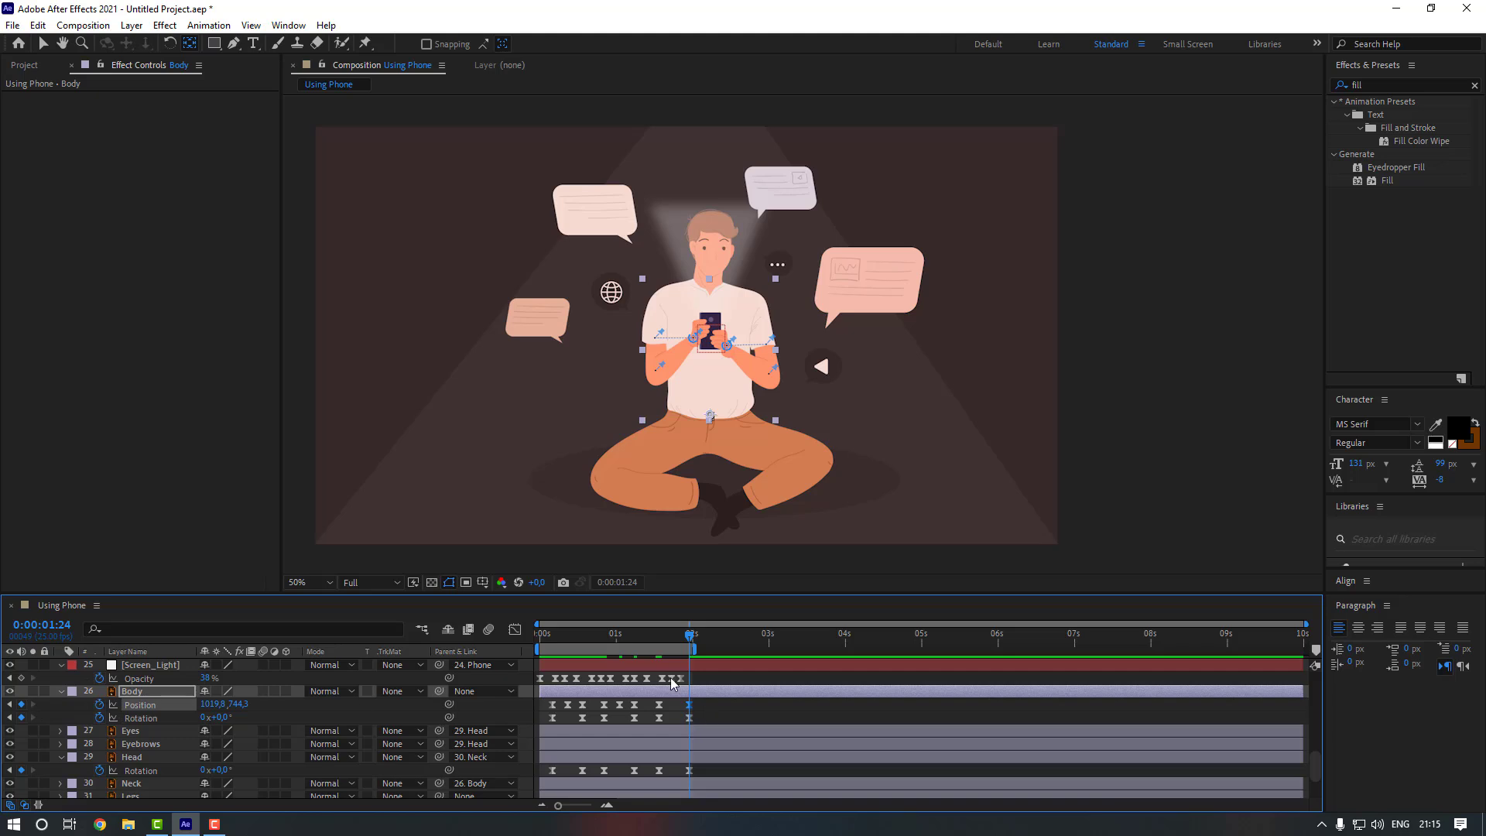
- Add a Body Position keyframe at 0:00:01:19 with the layer lowered 5 px to Y 749.3, and preview the motion
{"action": "left_click", "coordinate": [675, 636]}
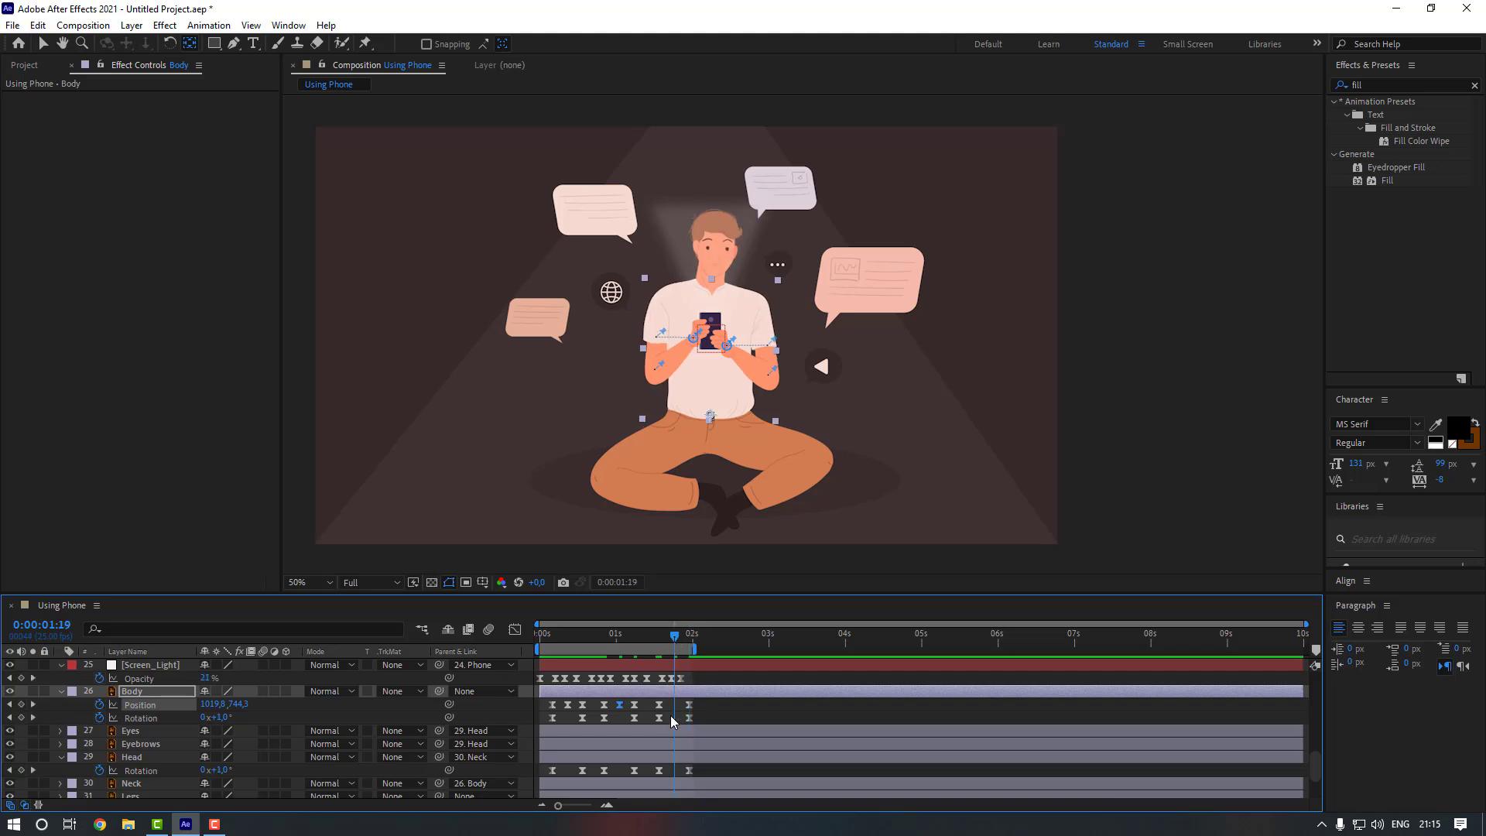
{"action": "key", "text": "Down"}
{"action": "key", "text": "Down"}
{"action": "key", "text": "Down"}
{"action": "key", "text": "Down"}
{"action": "key", "text": "Down"}
{"action": "left_click", "coordinate": [707, 712]}
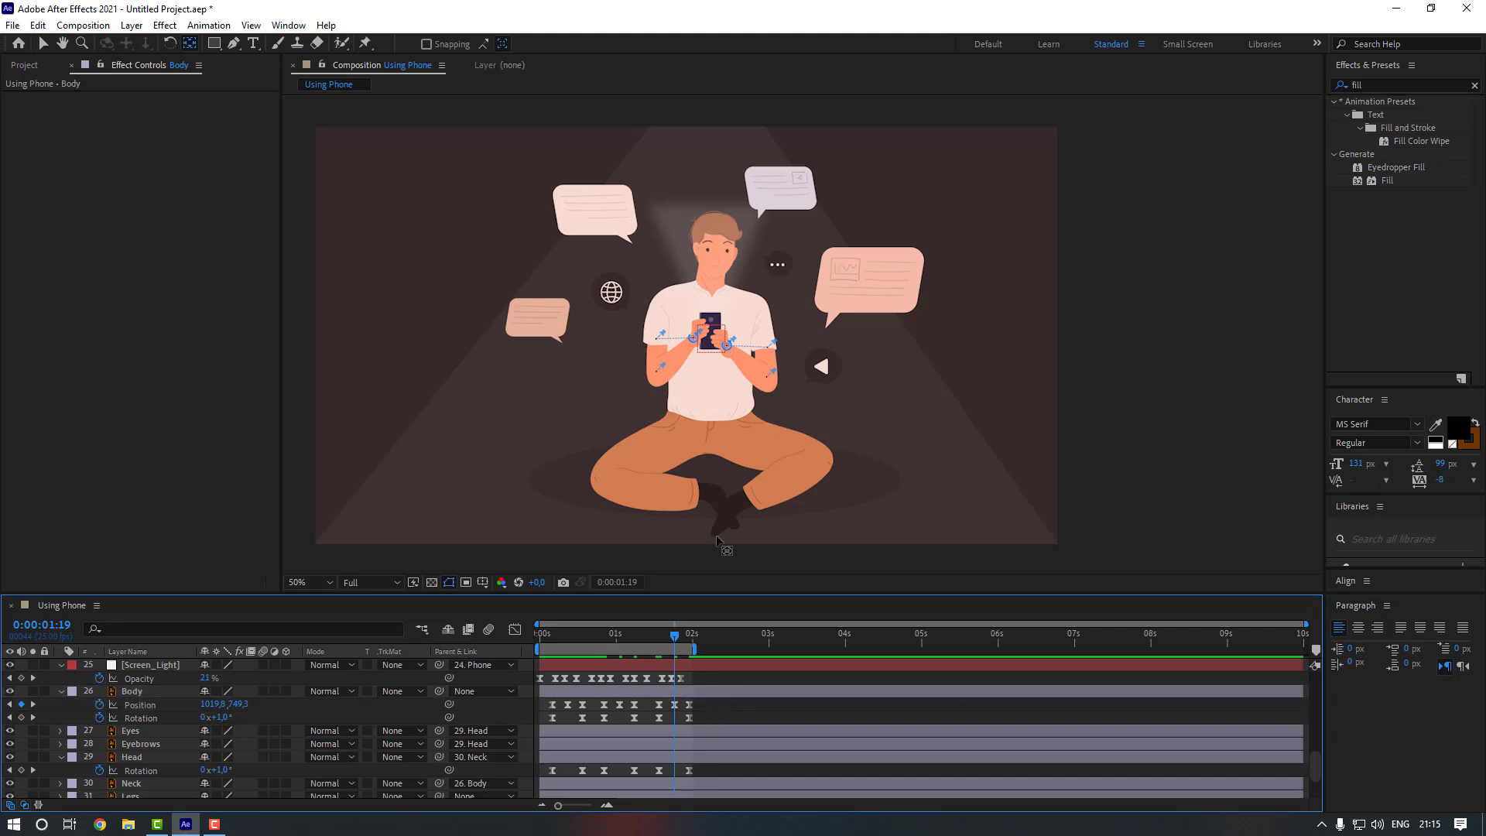
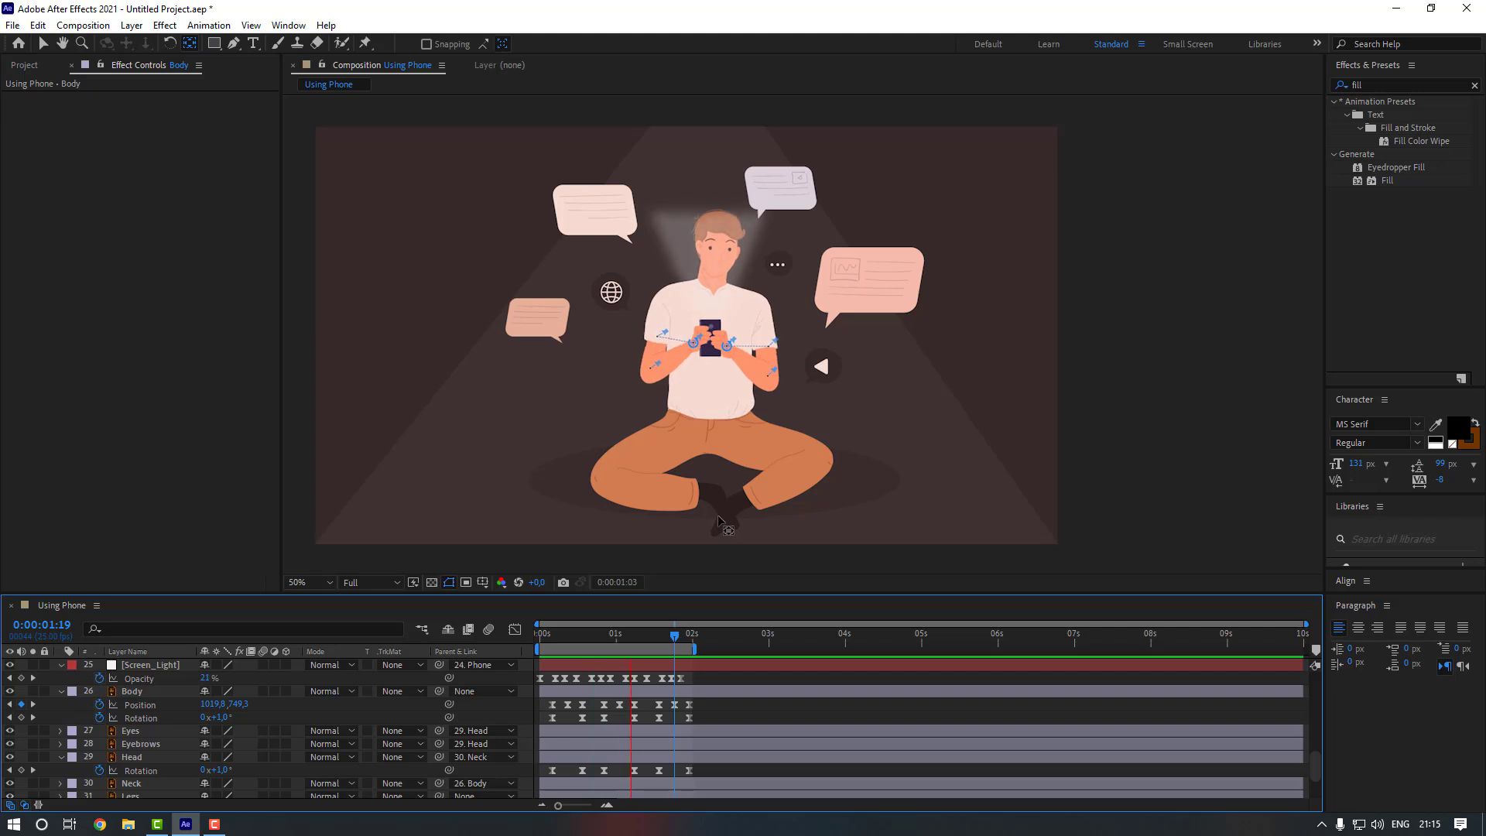
{"action": "key", "text": "space"}
- Add a Scale keyframe of 100% to the Eyes layer at 0:00:00:07
{"action": "scroll", "coordinate": [702, 341], "scroll_direction": "up", "scroll_amount": 2}
{"action": "left_click_drag", "start_coordinate": [642, 308], "coordinate": [767, 470]}
{"action": "scroll", "coordinate": [722, 418], "scroll_direction": "down", "scroll_amount": 1}
{"action": "left_click_drag", "start_coordinate": [716, 405], "coordinate": [718, 390]}
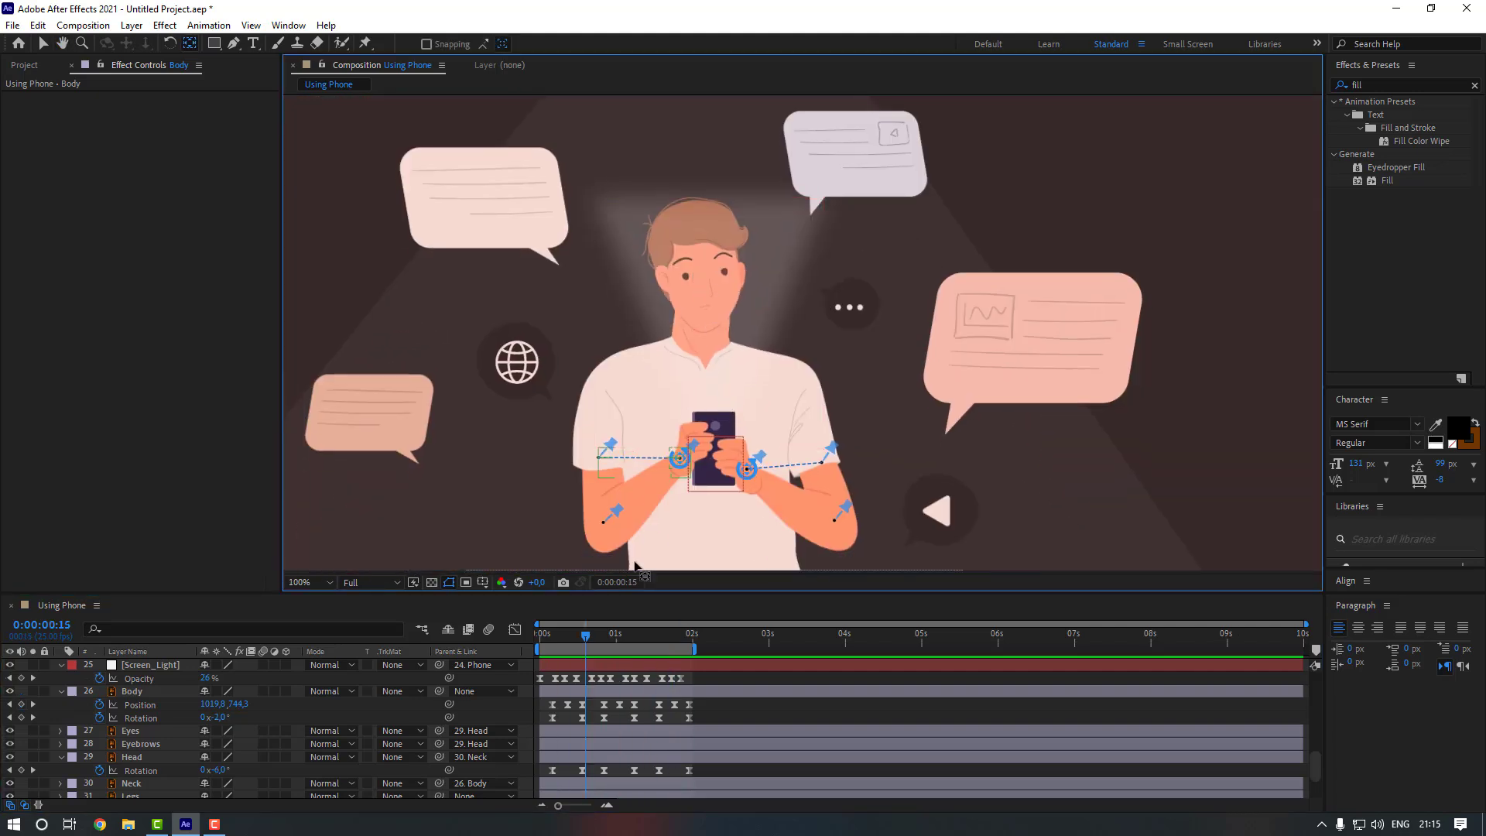
{"action": "key", "text": "v"}
{"action": "left_click", "coordinate": [562, 637]}
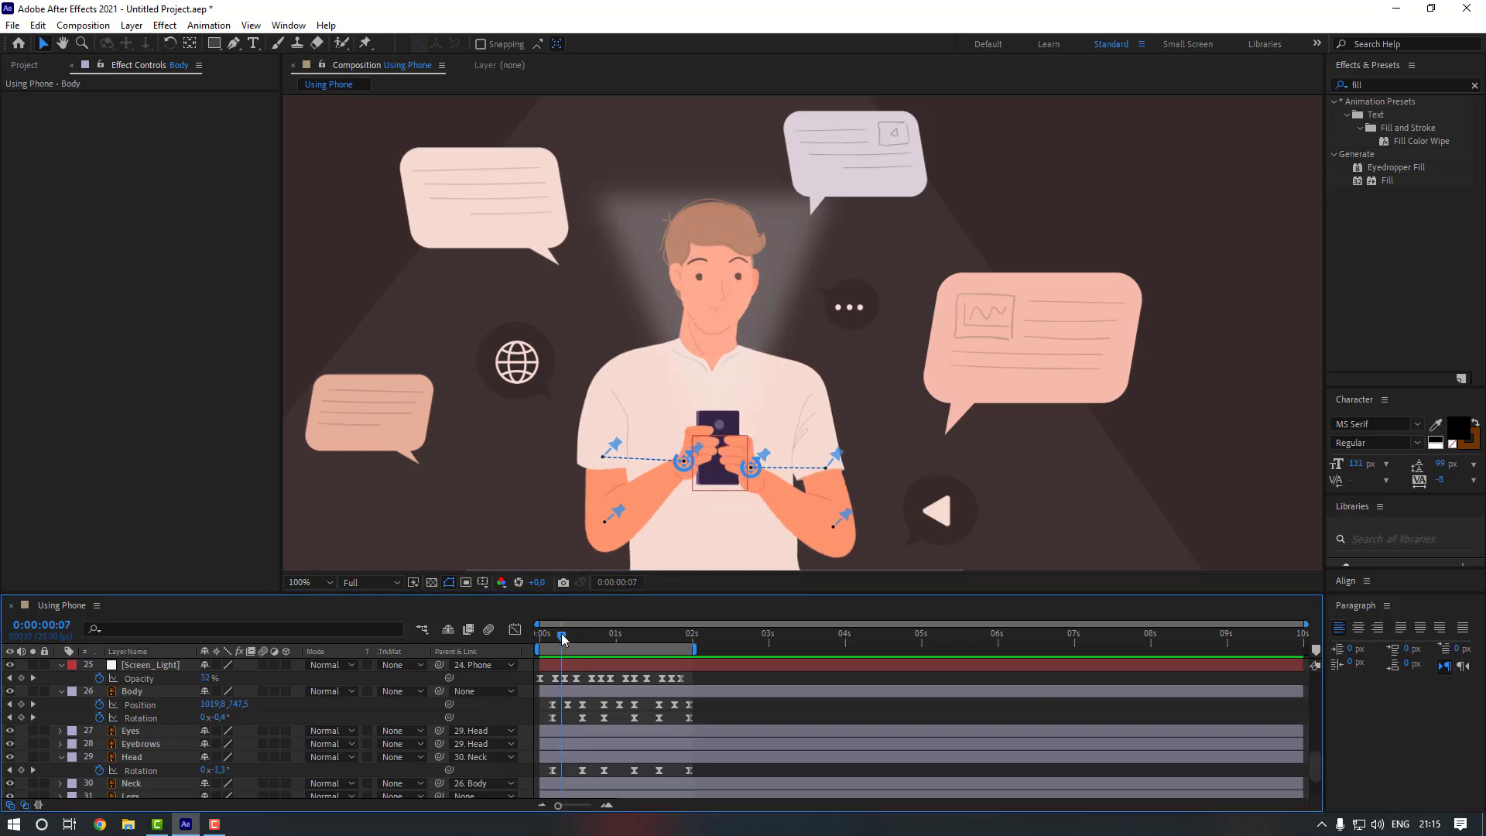
{"action": "left_click", "coordinate": [155, 732]}
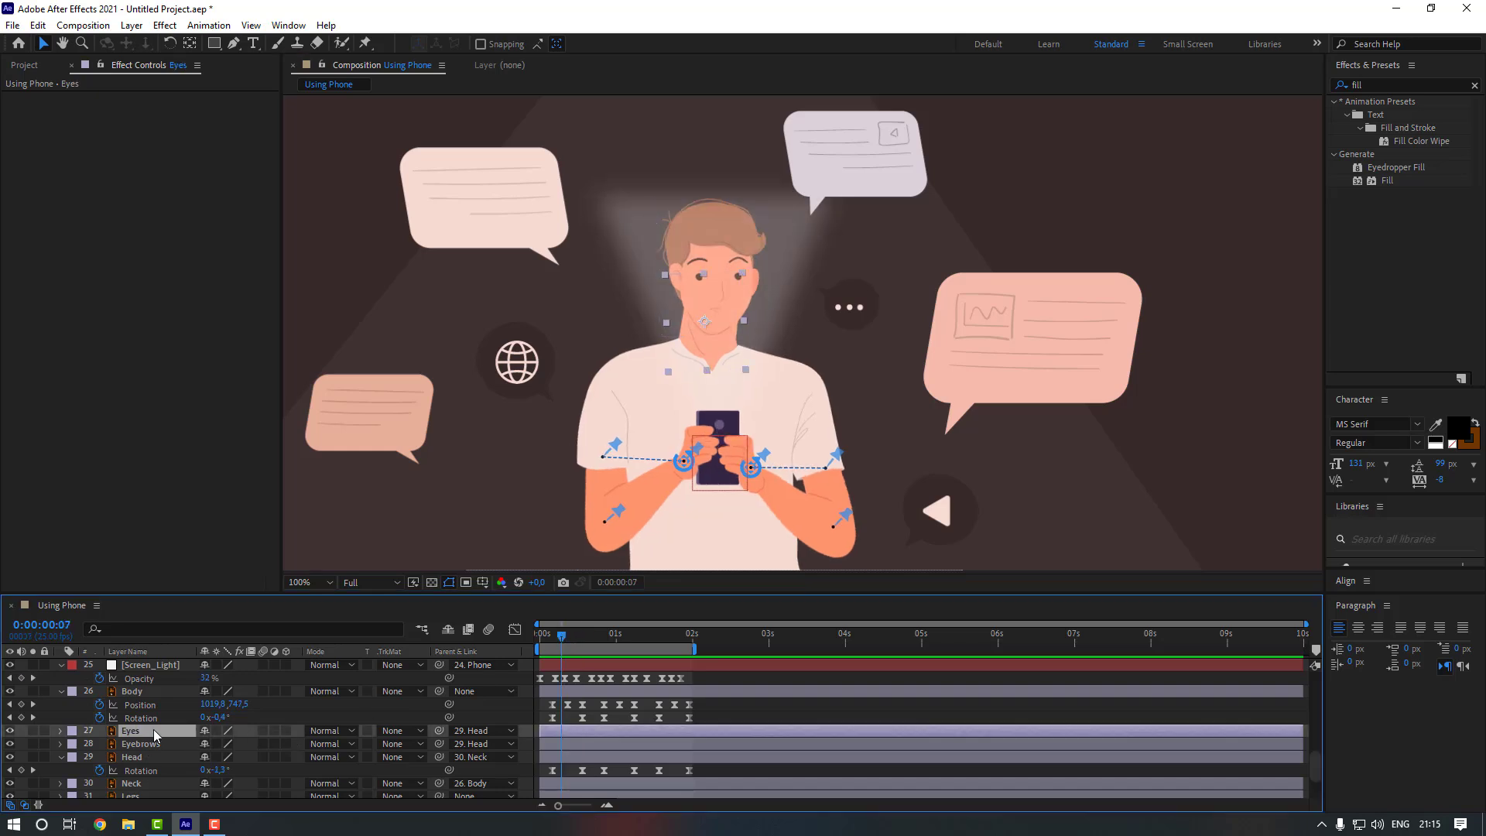
{"action": "key", "text": "alt+shift+s"}
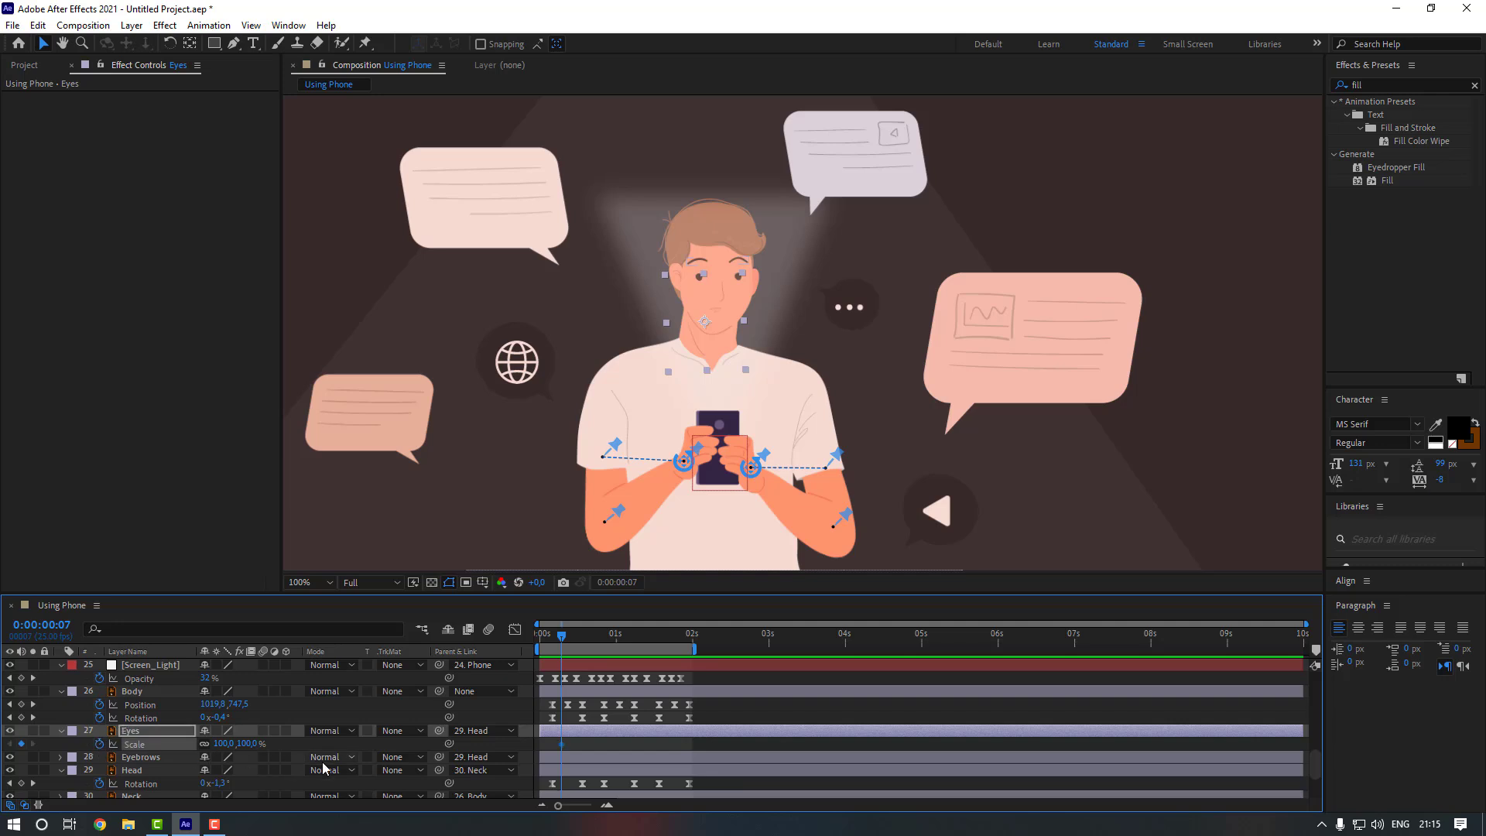
- Go to 0:00:00:10 and move the Eyes layer's anchor point to midway between the two eyes
{"action": "key", "text": "Page_Down"}
{"action": "key", "text": "Page_Down"}
{"action": "key", "text": "Page_Down"}
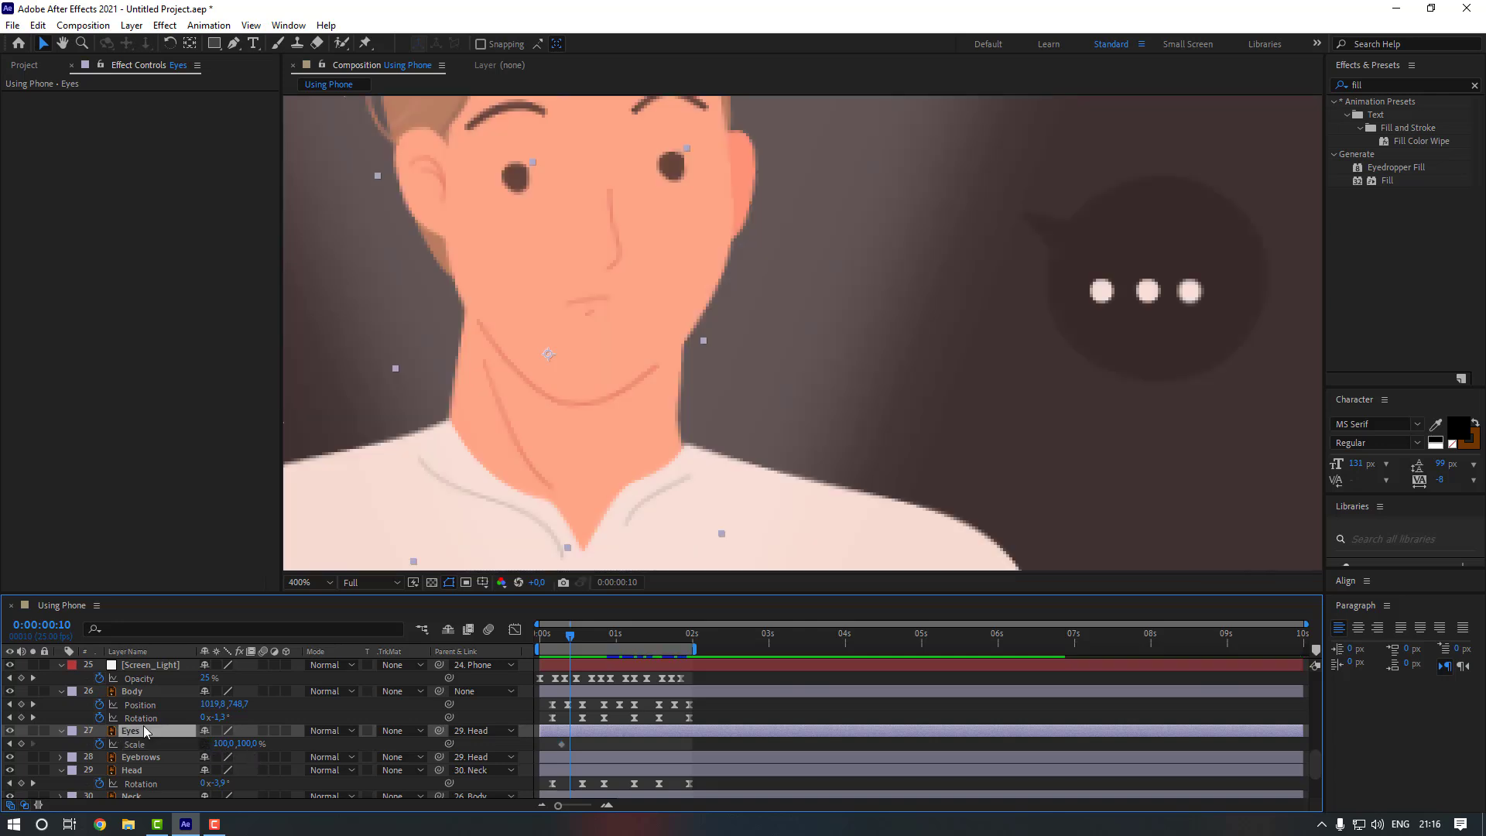
{"action": "left_click", "coordinate": [188, 44]}
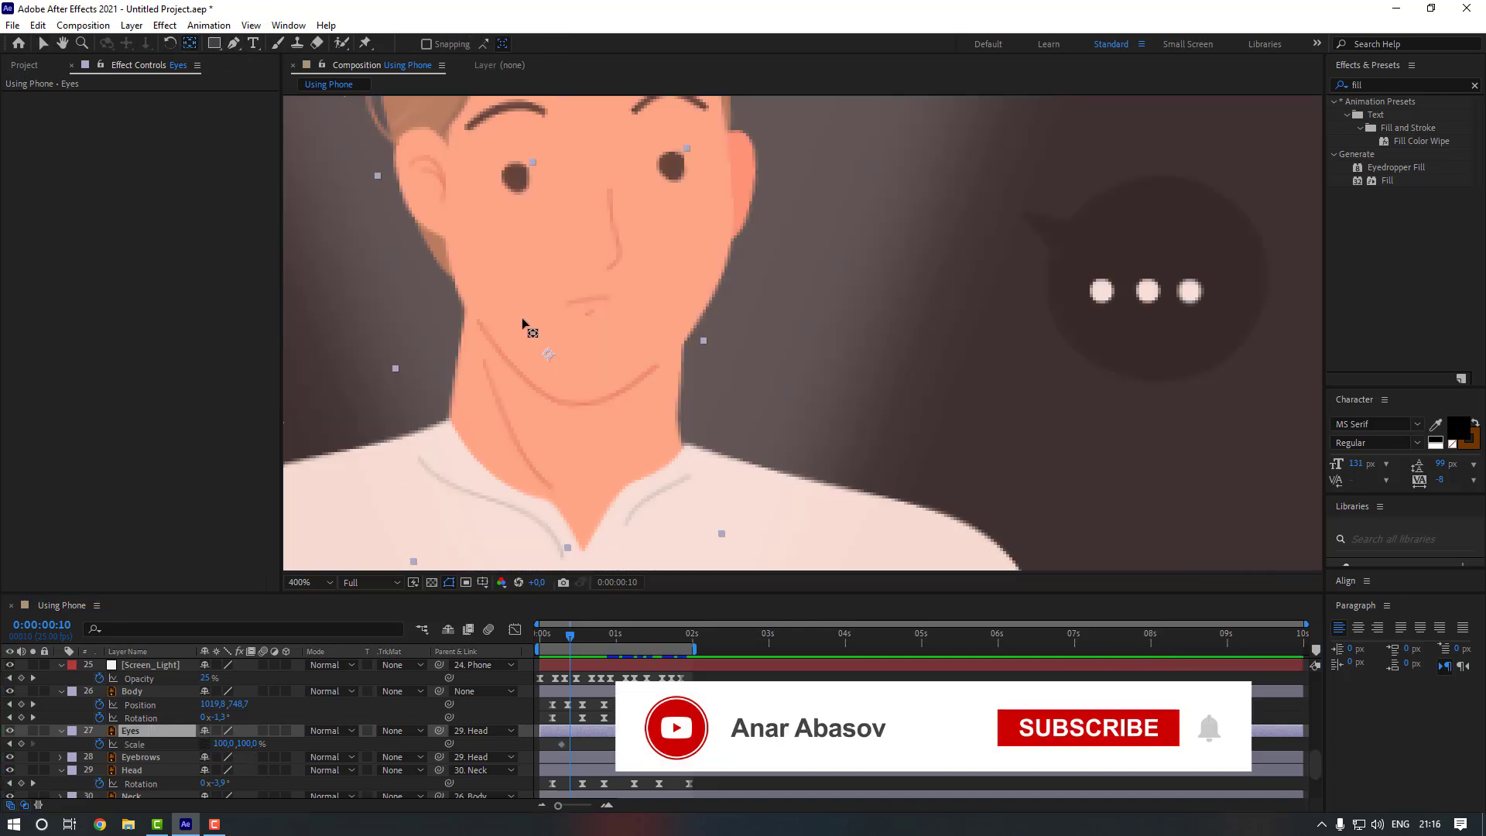
{"action": "left_click_drag", "start_coordinate": [548, 353], "coordinate": [605, 172]}
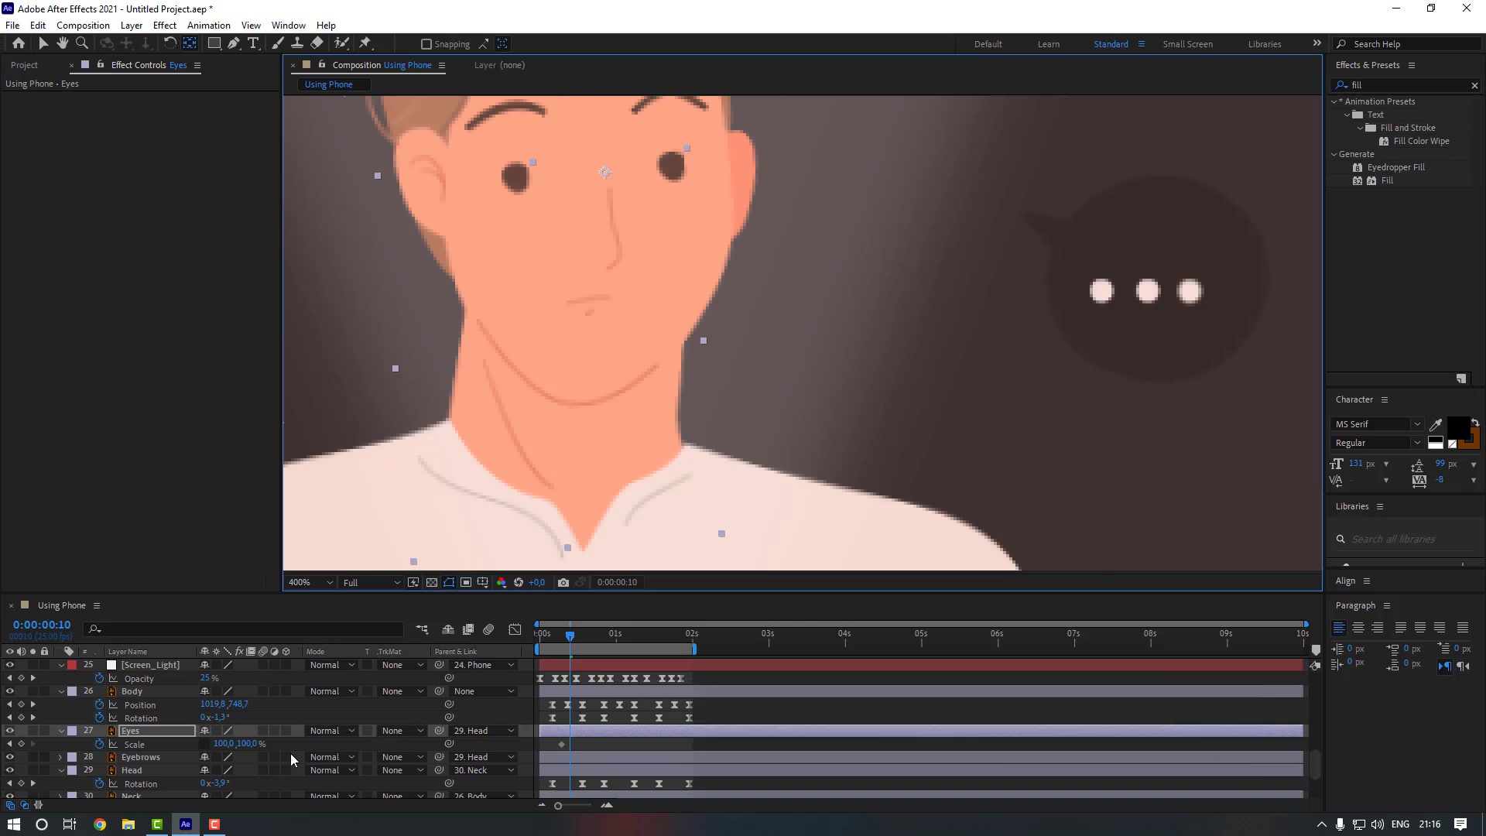
- Close the eyes at 0:00:00:10 by setting only the Eyes layer's vertical Scale to 20%
{"action": "left_click", "coordinate": [248, 744]}
{"action": "type", "text": "20,"}
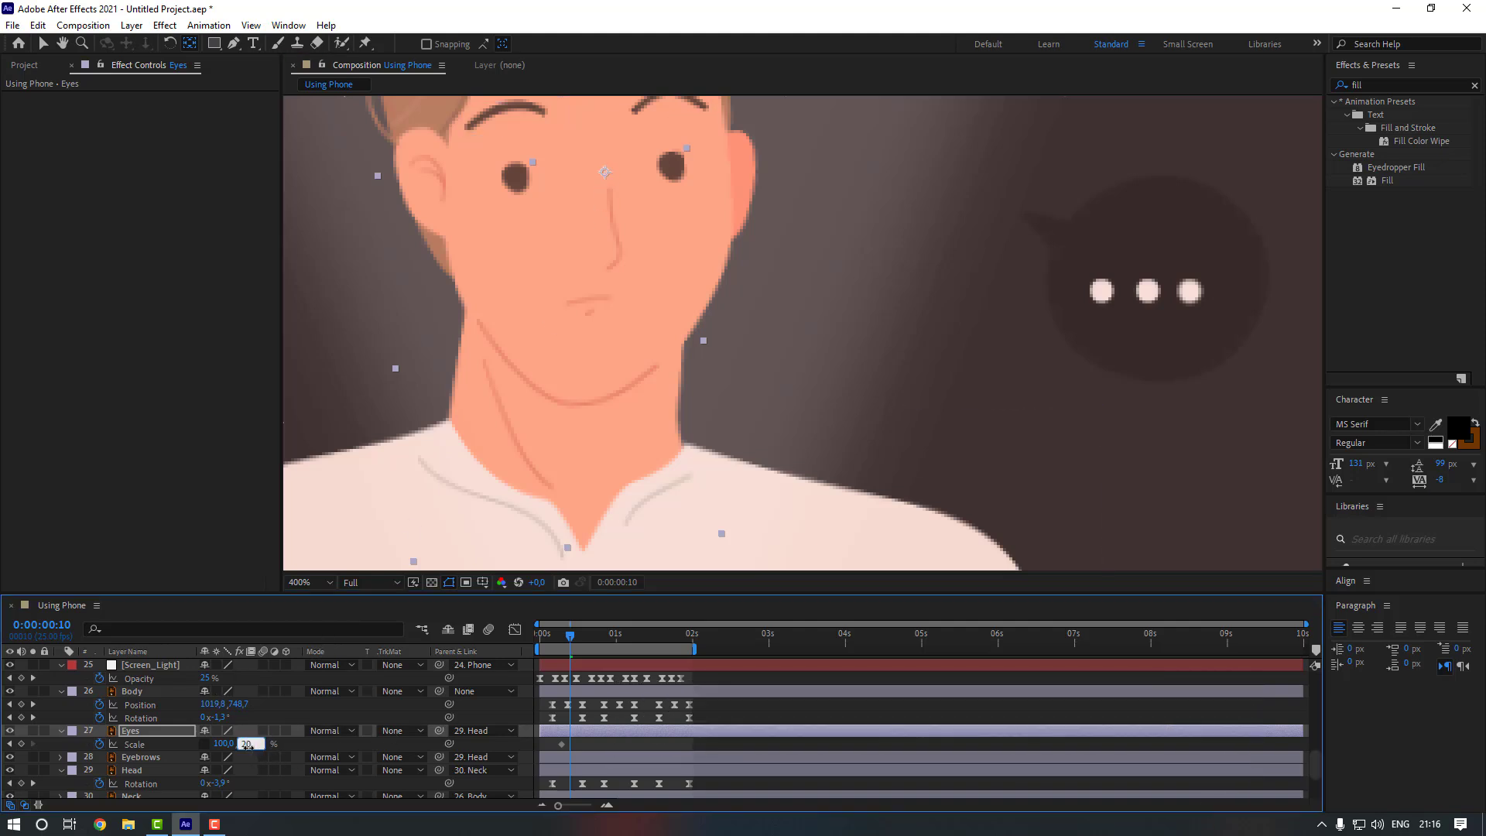
{"action": "type", "text": "0"}
{"action": "key", "text": "Return"}
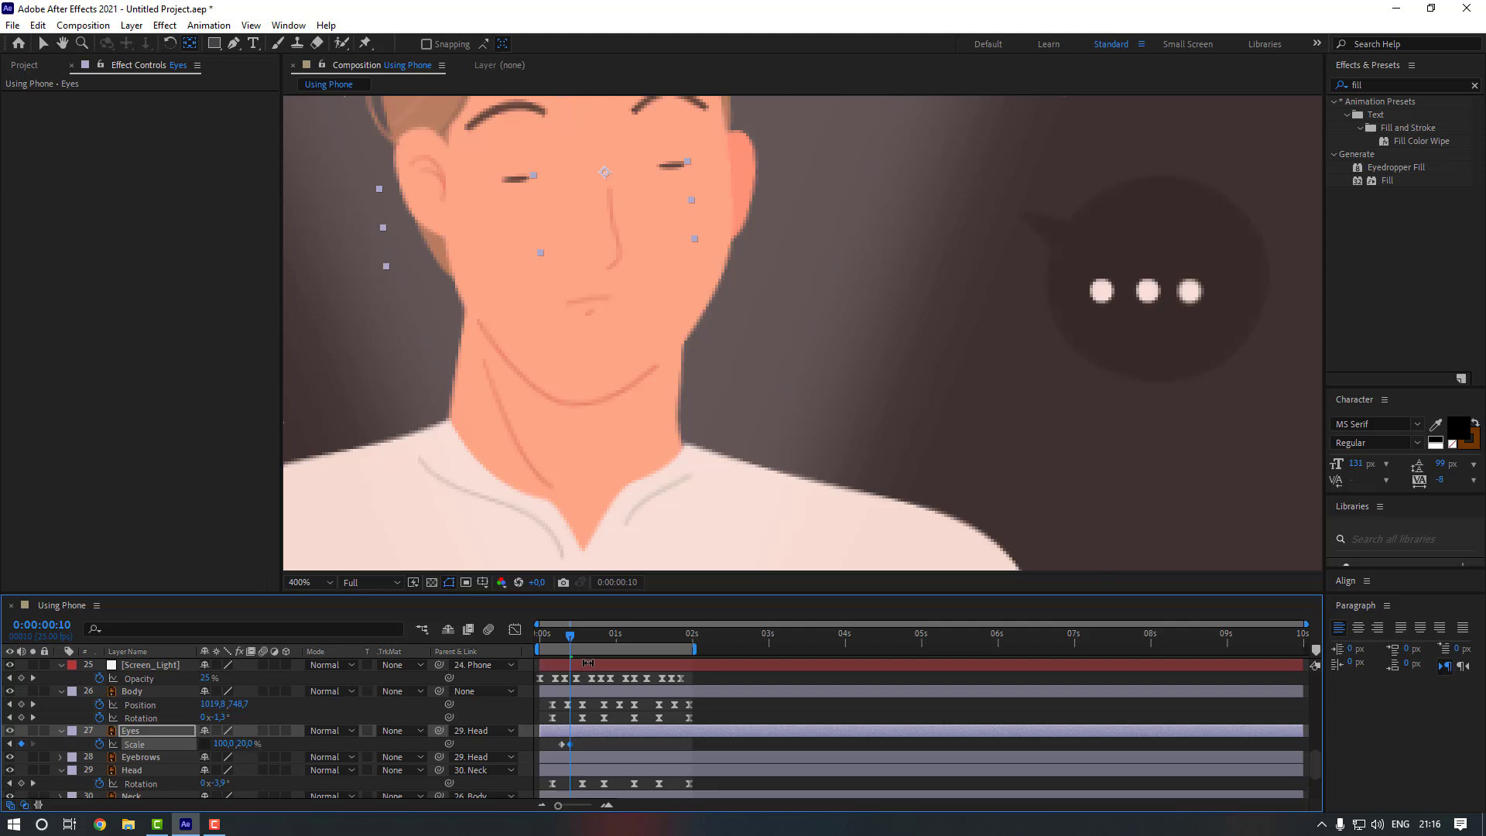
- Reopen the eyes at 0:00:00:13 by setting the Eyes layer's vertical Scale to 100%
{"action": "key", "text": "Page_Down"}
{"action": "key", "text": "Page_Down"}
{"action": "key", "text": "Page_Down"}
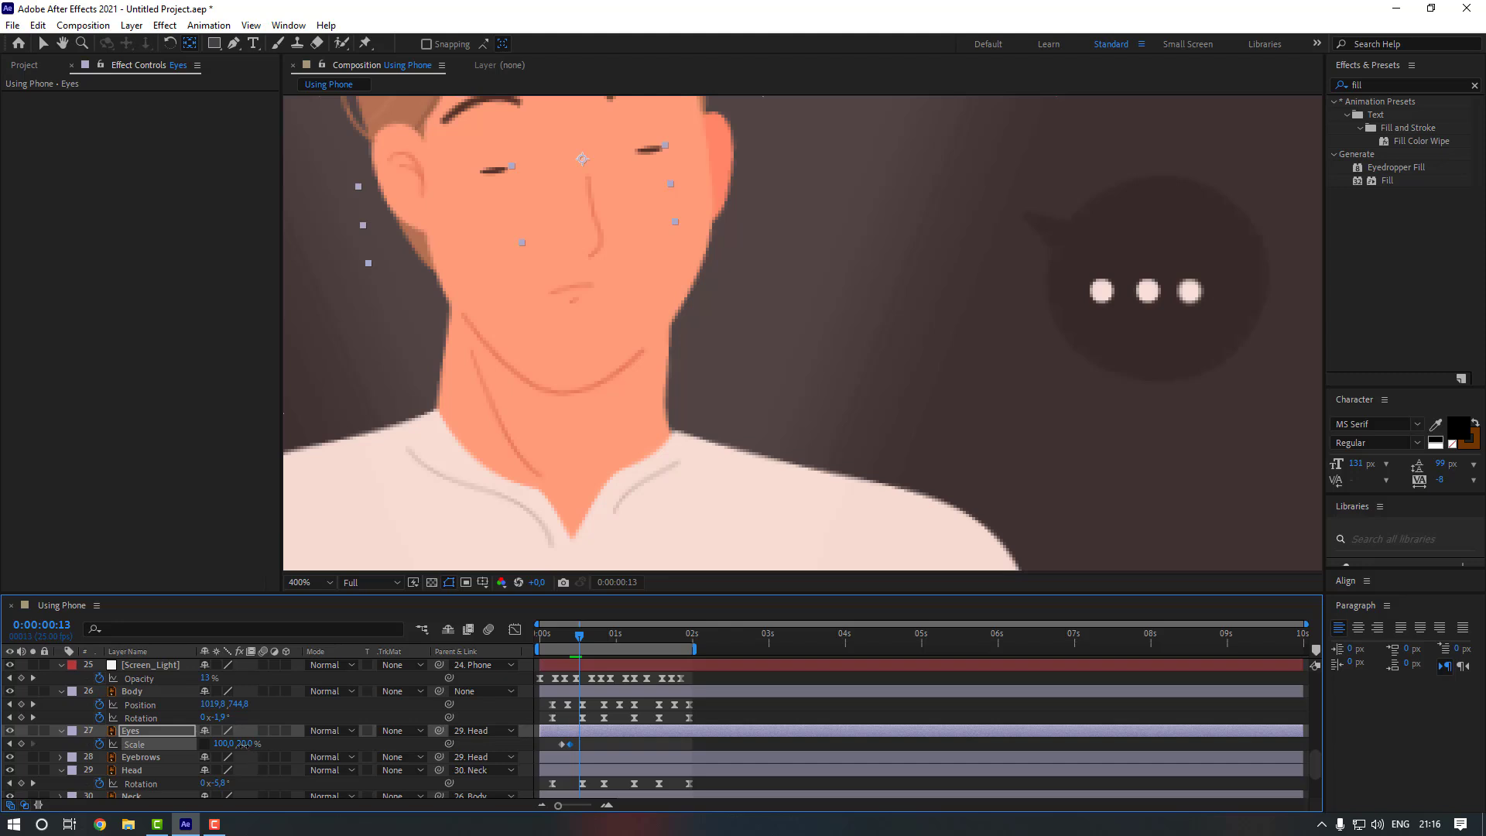
{"action": "left_click", "coordinate": [244, 744]}
{"action": "type", "text": "100"}
{"action": "key", "text": "Return"}
- Apply Easy Ease to the three Scale keyframes of the Eyes layer
{"action": "scroll", "coordinate": [570, 756], "scroll_direction": "down", "scroll_amount": 1}
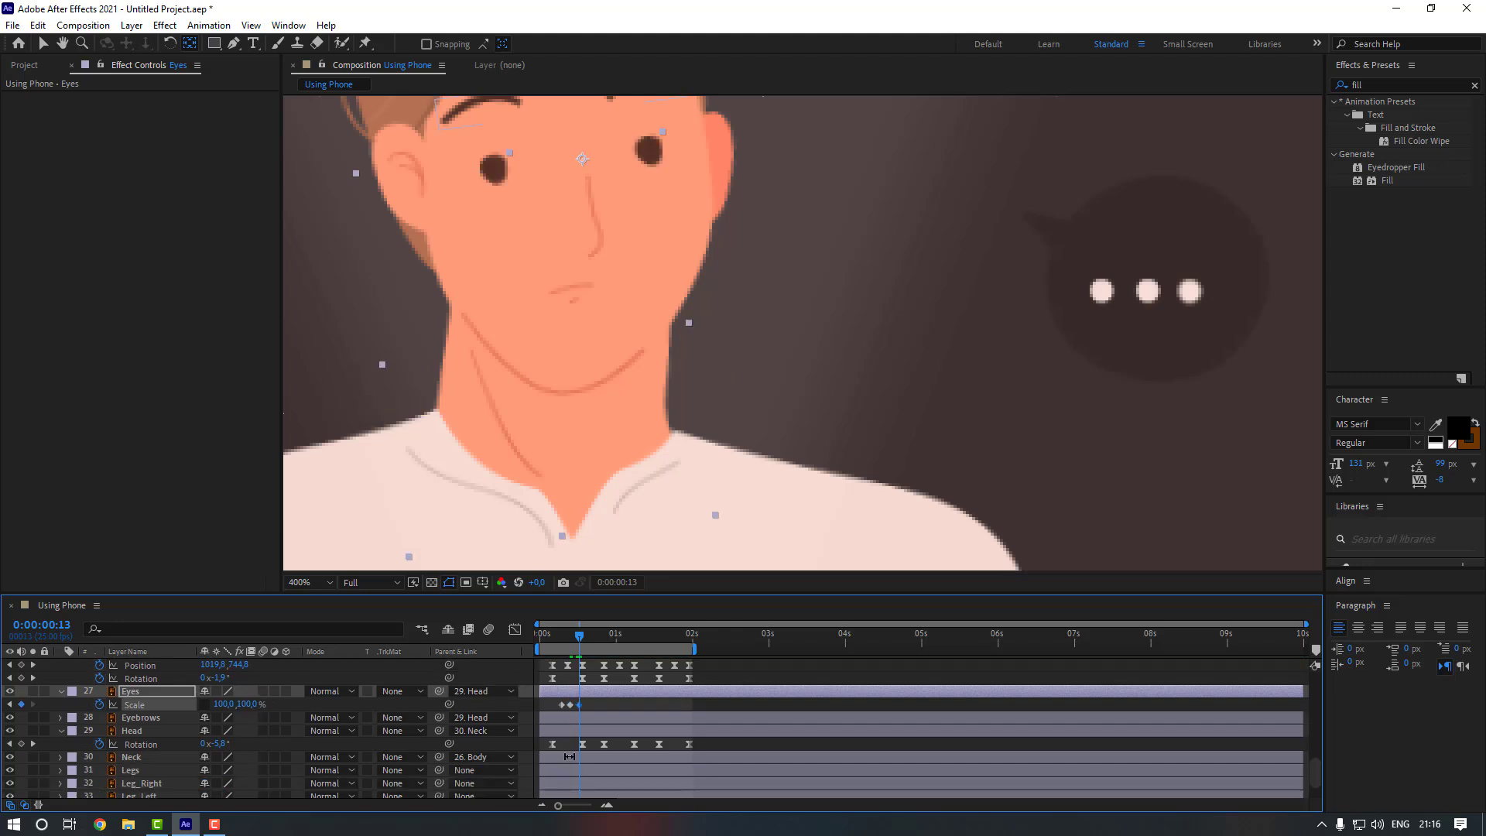
{"action": "scroll", "coordinate": [570, 756], "scroll_direction": "up", "scroll_amount": 1}
{"action": "right_click", "coordinate": [562, 743]}
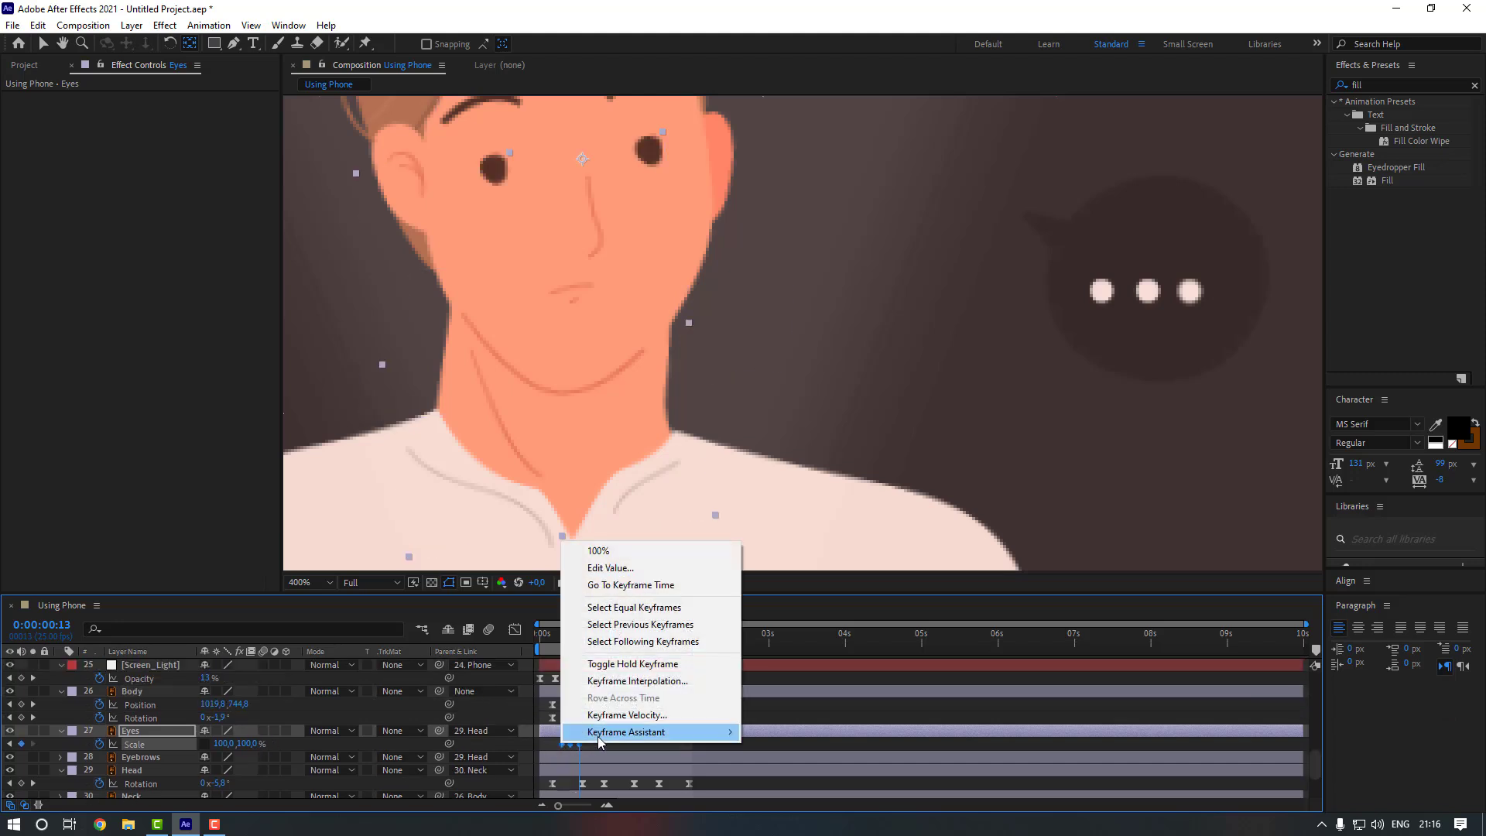
{"action": "left_click", "coordinate": [774, 628]}
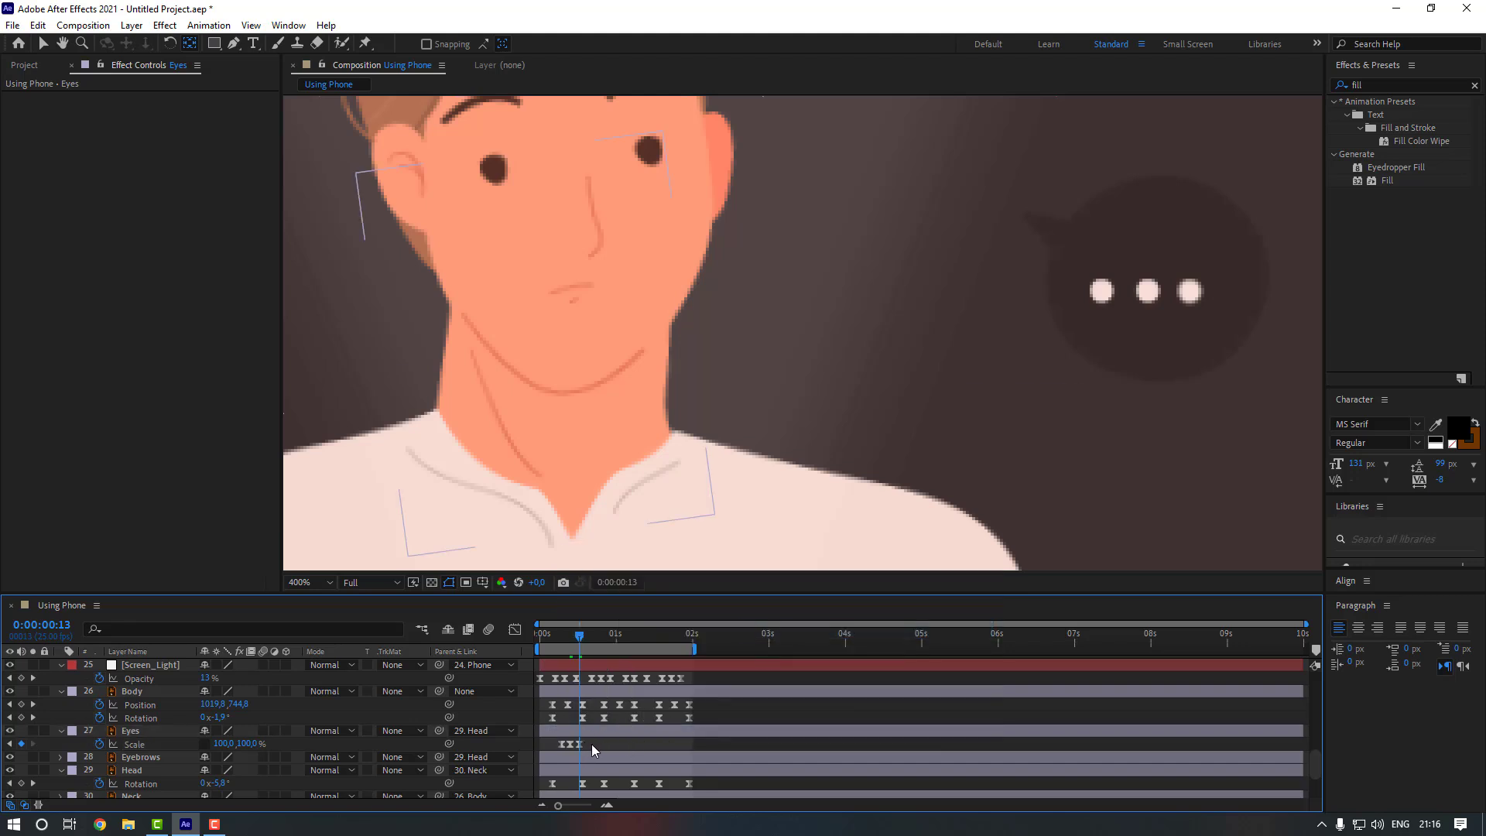
- Shift the three Eyes Scale keyframes one frame earlier so the blink starts at 0:00:00:06, and preview it from the beginning
{"action": "left_click_drag", "start_coordinate": [591, 745], "coordinate": [548, 750]}
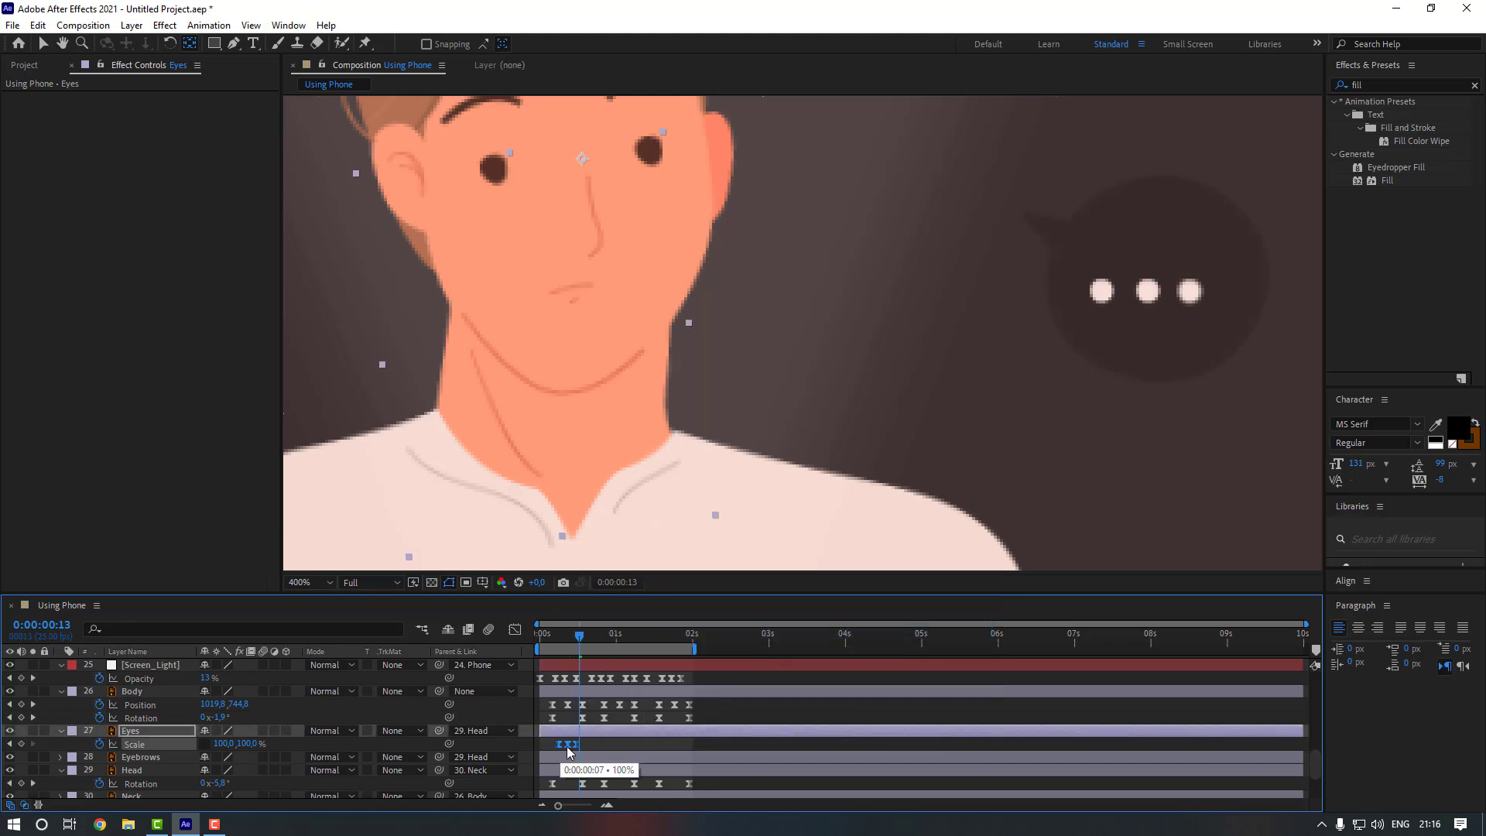
{"action": "left_click", "coordinate": [568, 717]}
{"action": "left_click_drag", "start_coordinate": [579, 637], "coordinate": [538, 637]}
{"action": "scroll", "coordinate": [557, 434], "scroll_direction": "down", "scroll_amount": 1}
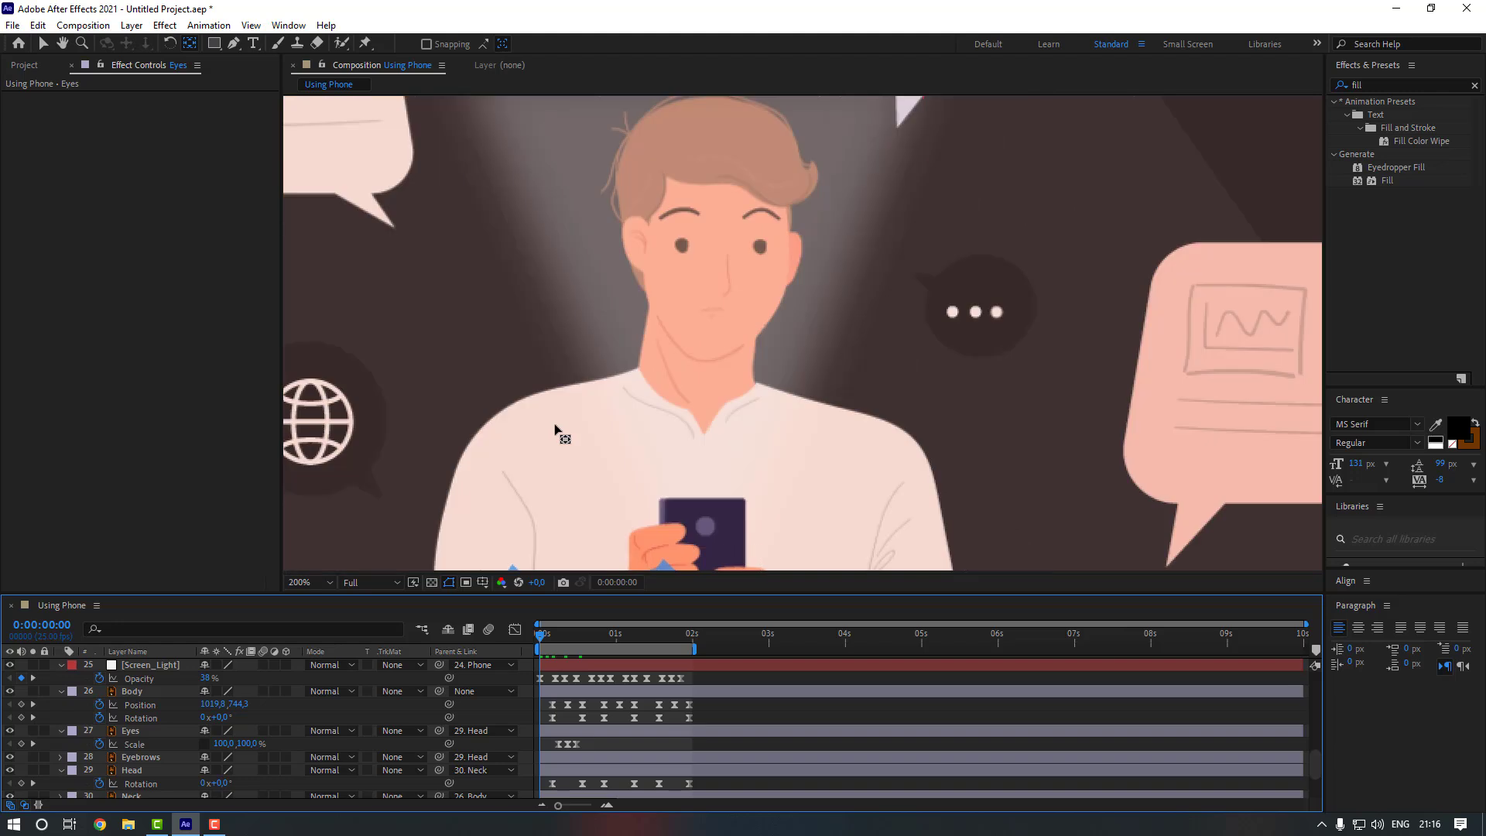
{"action": "key", "text": "space"}
{"action": "key", "text": "space"}
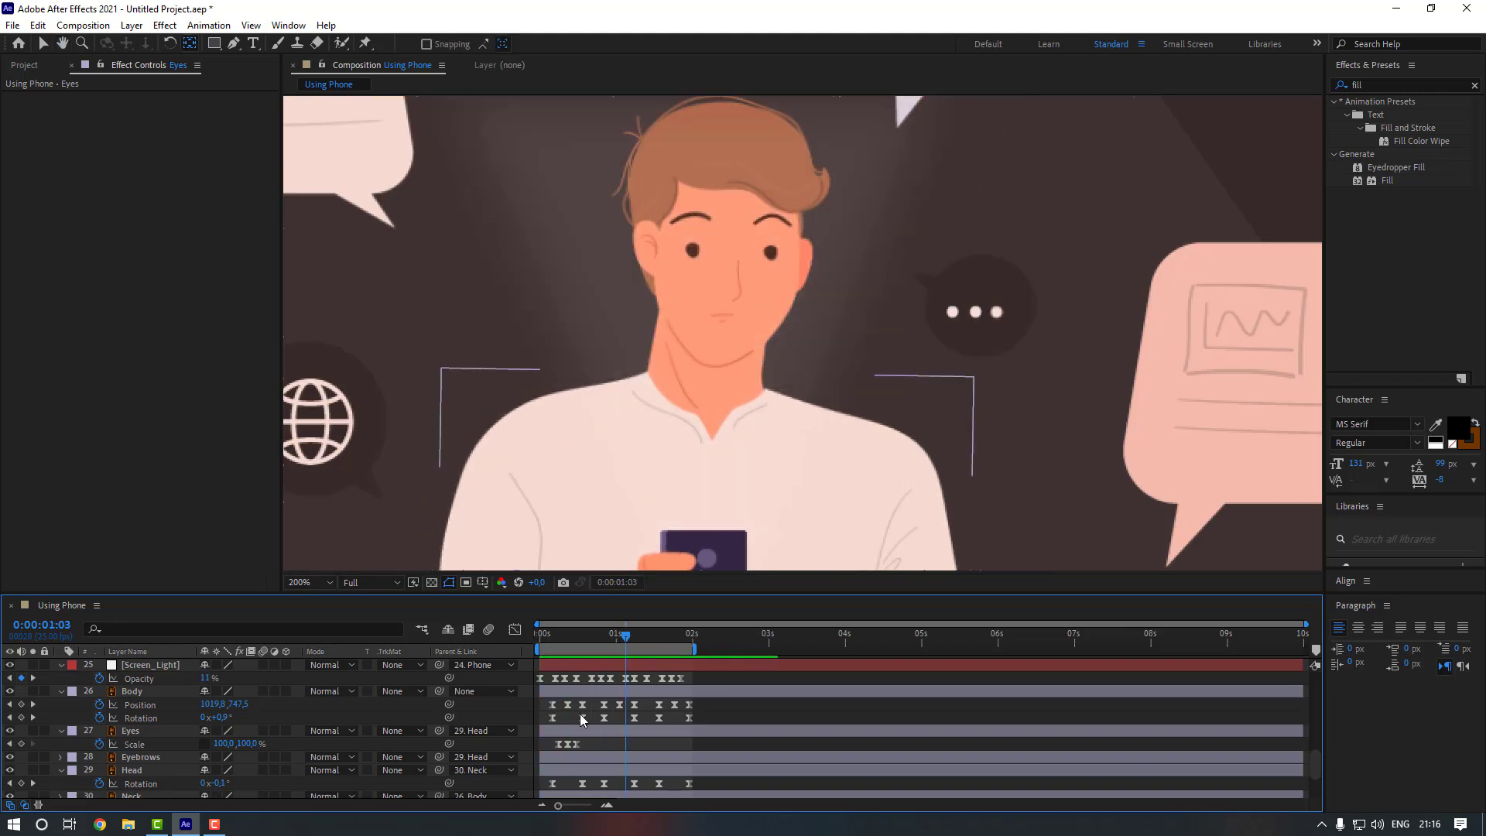
- Copy the Eyes blink keyframes, paste them at 0:00:00:24 and 0:00:01:17, and play back the repeated blinks
{"action": "left_click_drag", "start_coordinate": [590, 742], "coordinate": [556, 745]}
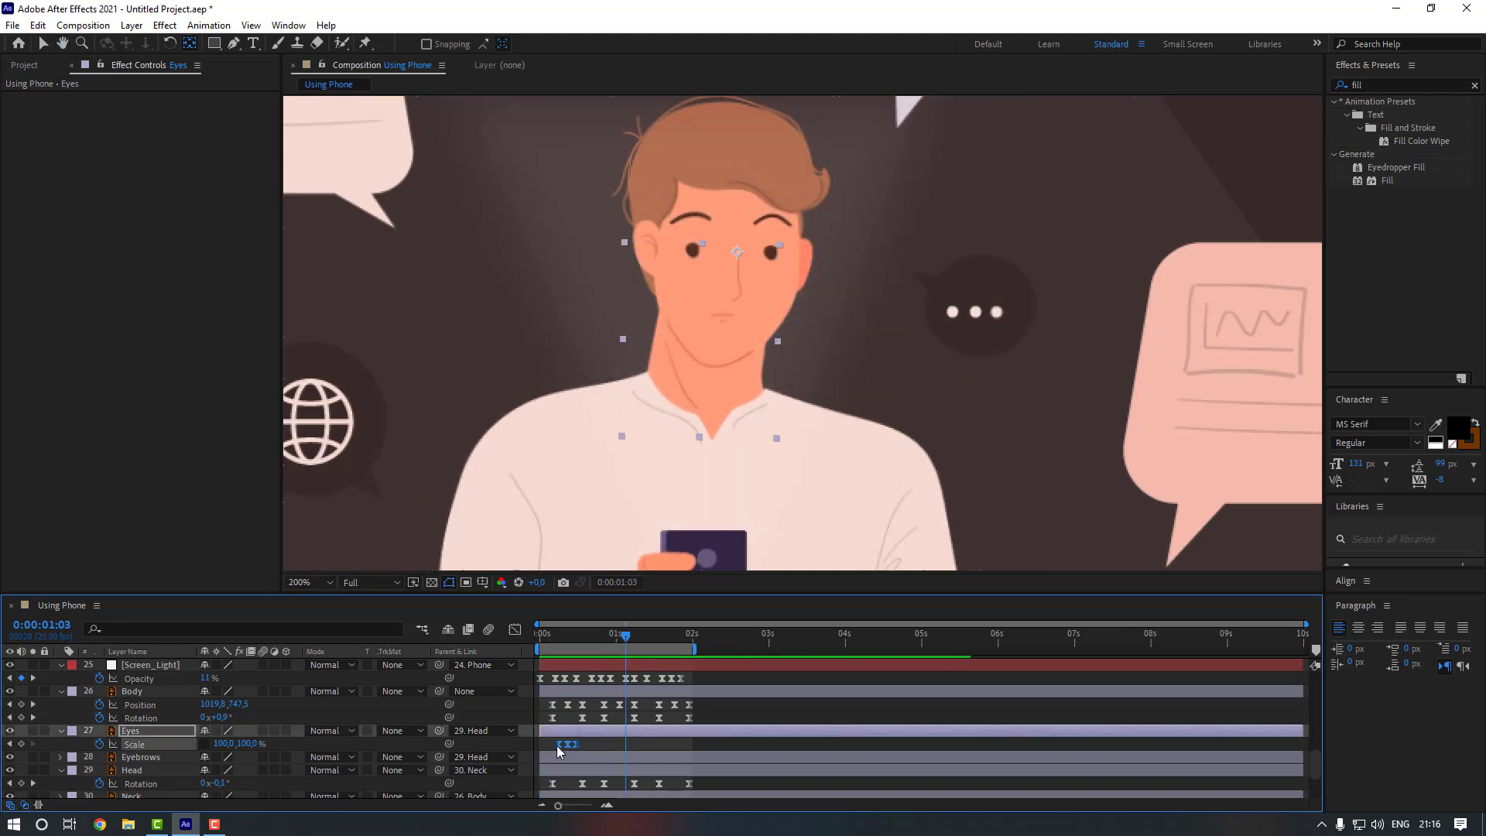
{"action": "left_click", "coordinate": [615, 639]}
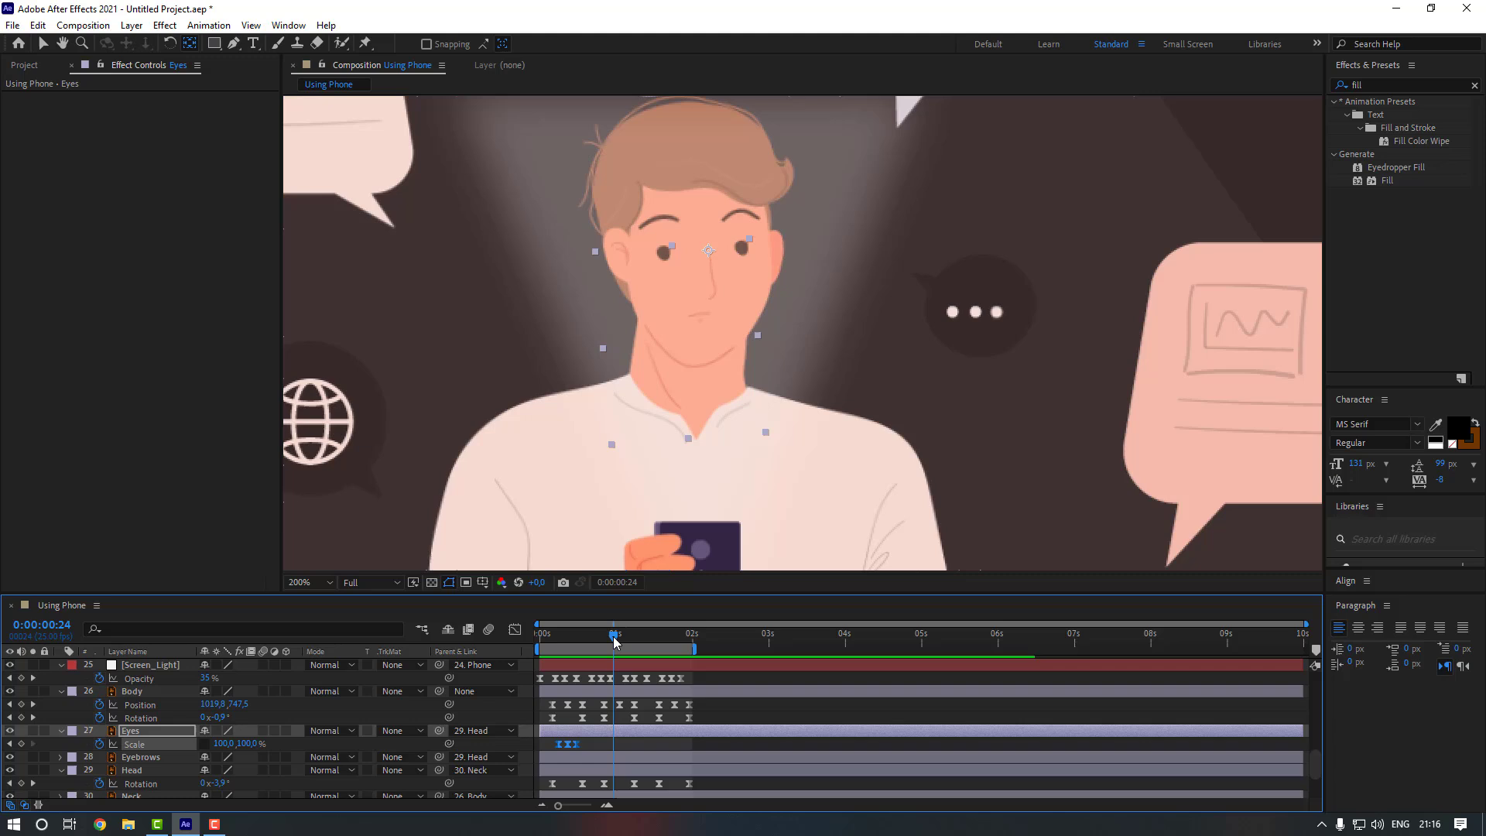
{"action": "left_click", "coordinate": [667, 635]}
{"action": "key", "text": "ctrl+v"}
{"action": "left_click", "coordinate": [655, 744]}
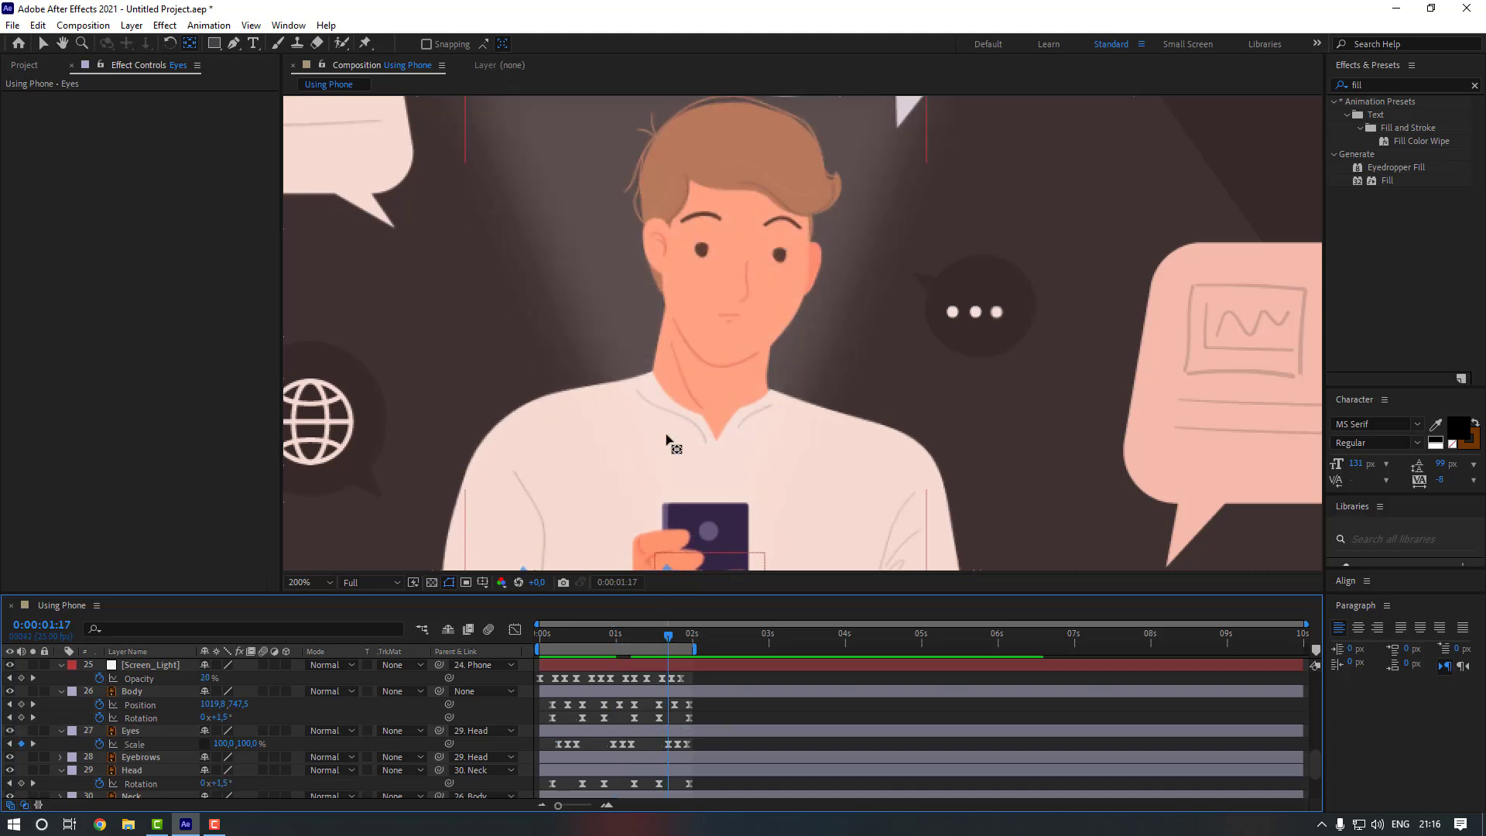
{"action": "key", "text": "space"}
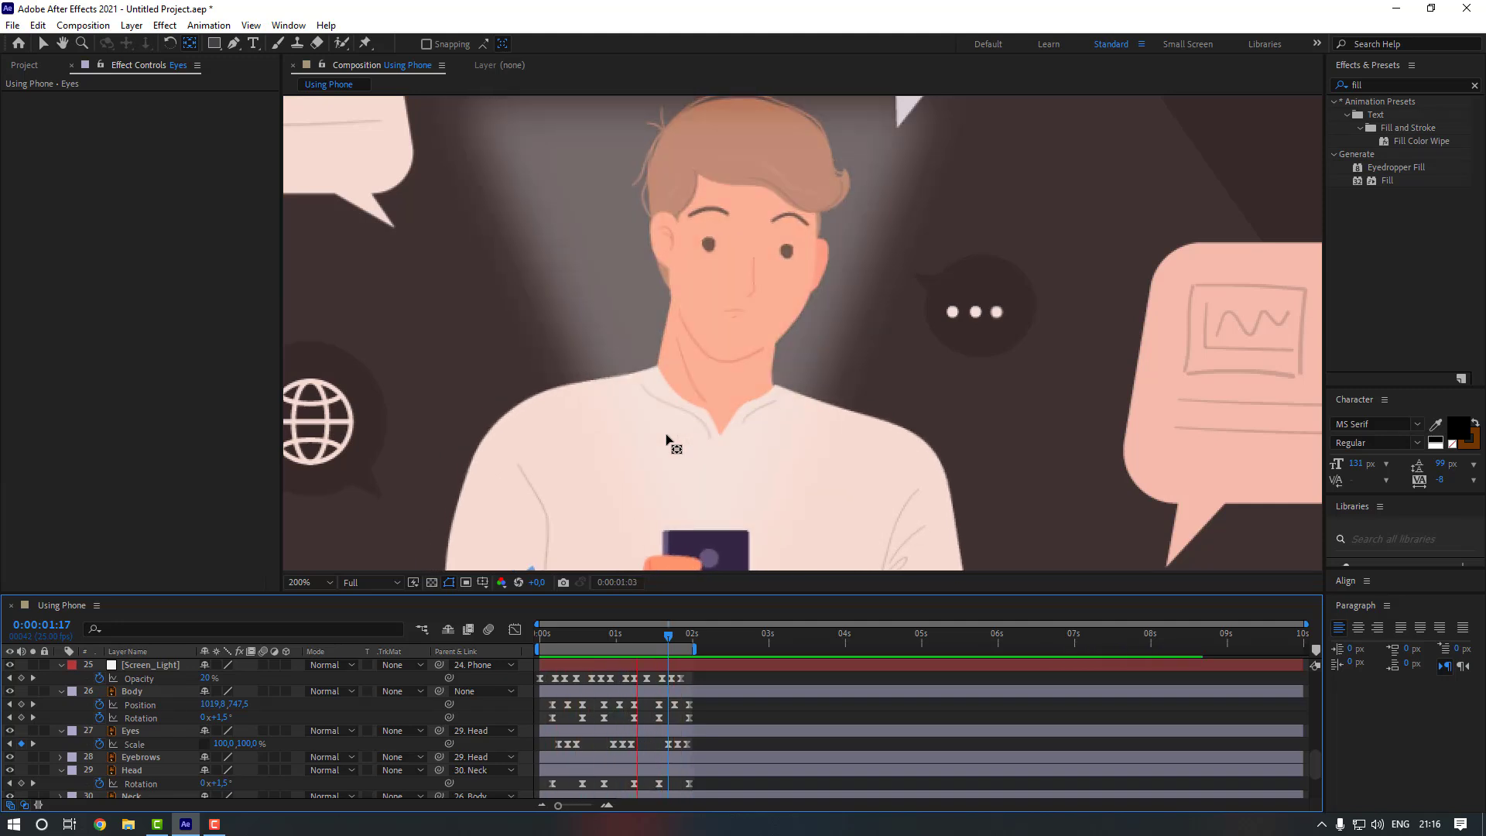
{"action": "key", "text": "space"}
- Start Position keyframing on both the Eyes and Eyebrows layers at 0:00:00:06
{"action": "left_click", "coordinate": [141, 757]}
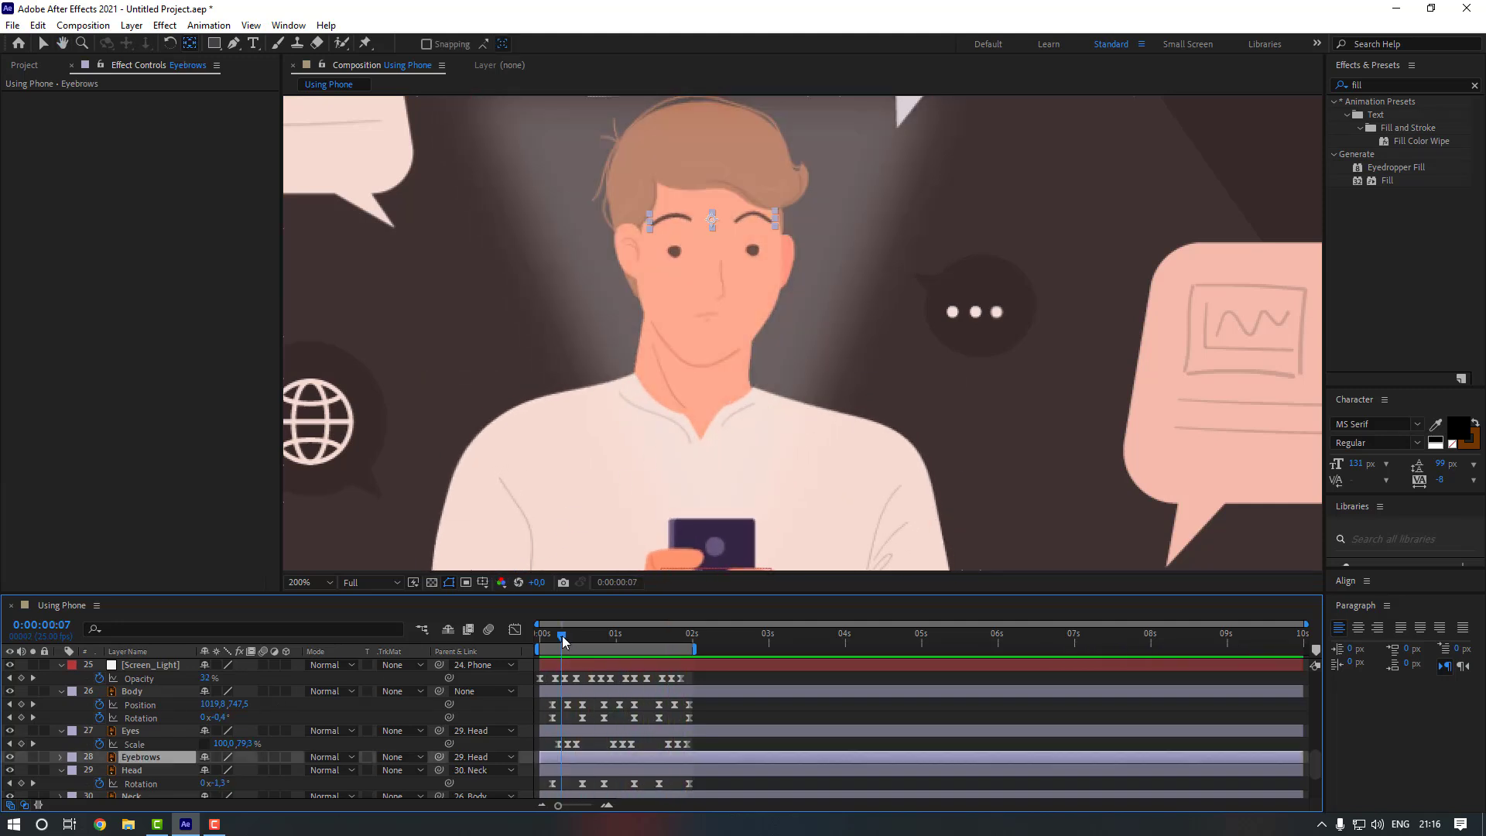
{"action": "left_click", "coordinate": [559, 634]}
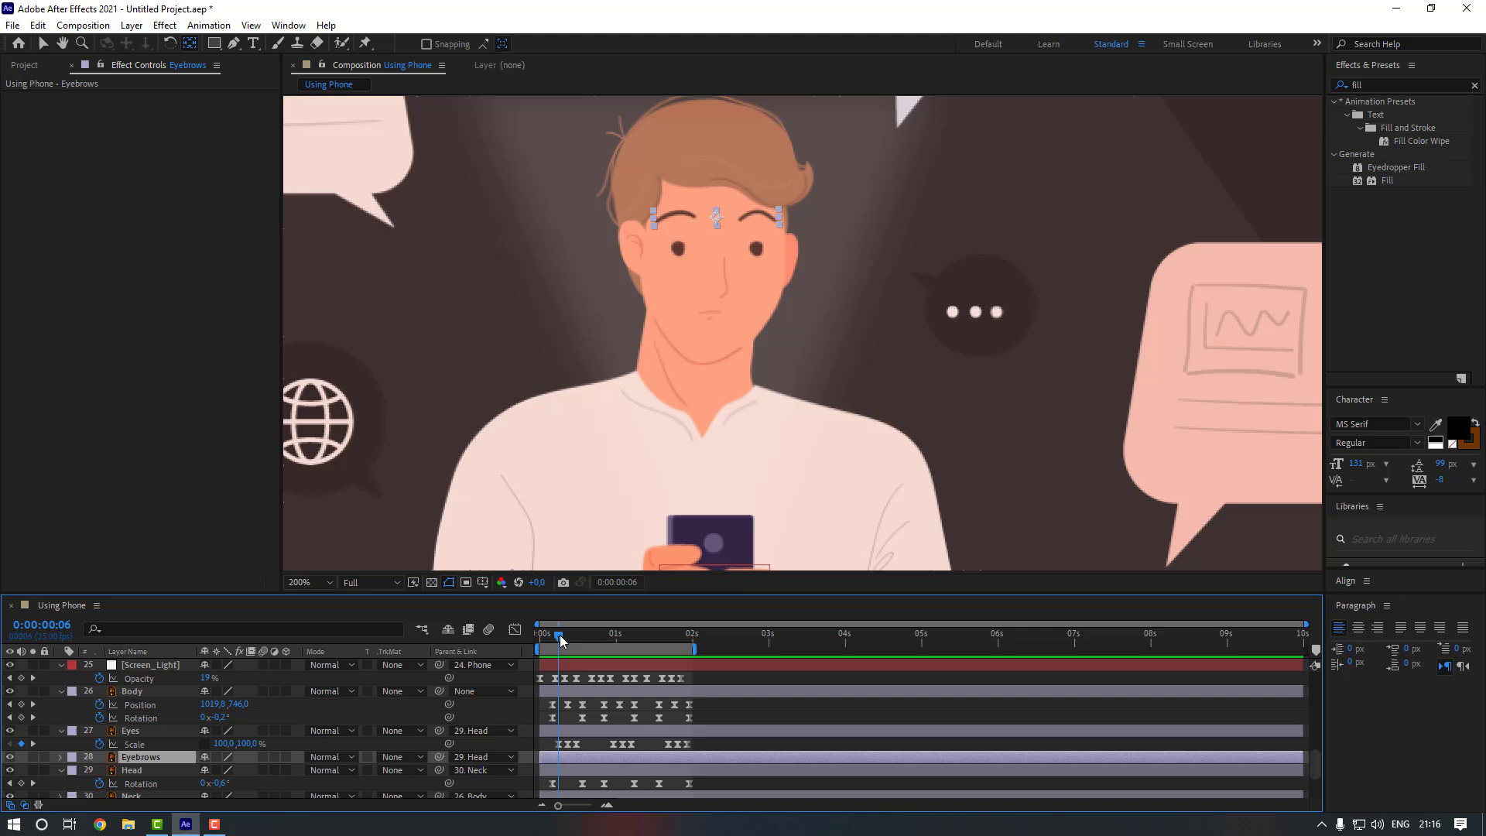
{"action": "left_click", "coordinate": [173, 731]}
{"action": "key", "text": "shift+p"}
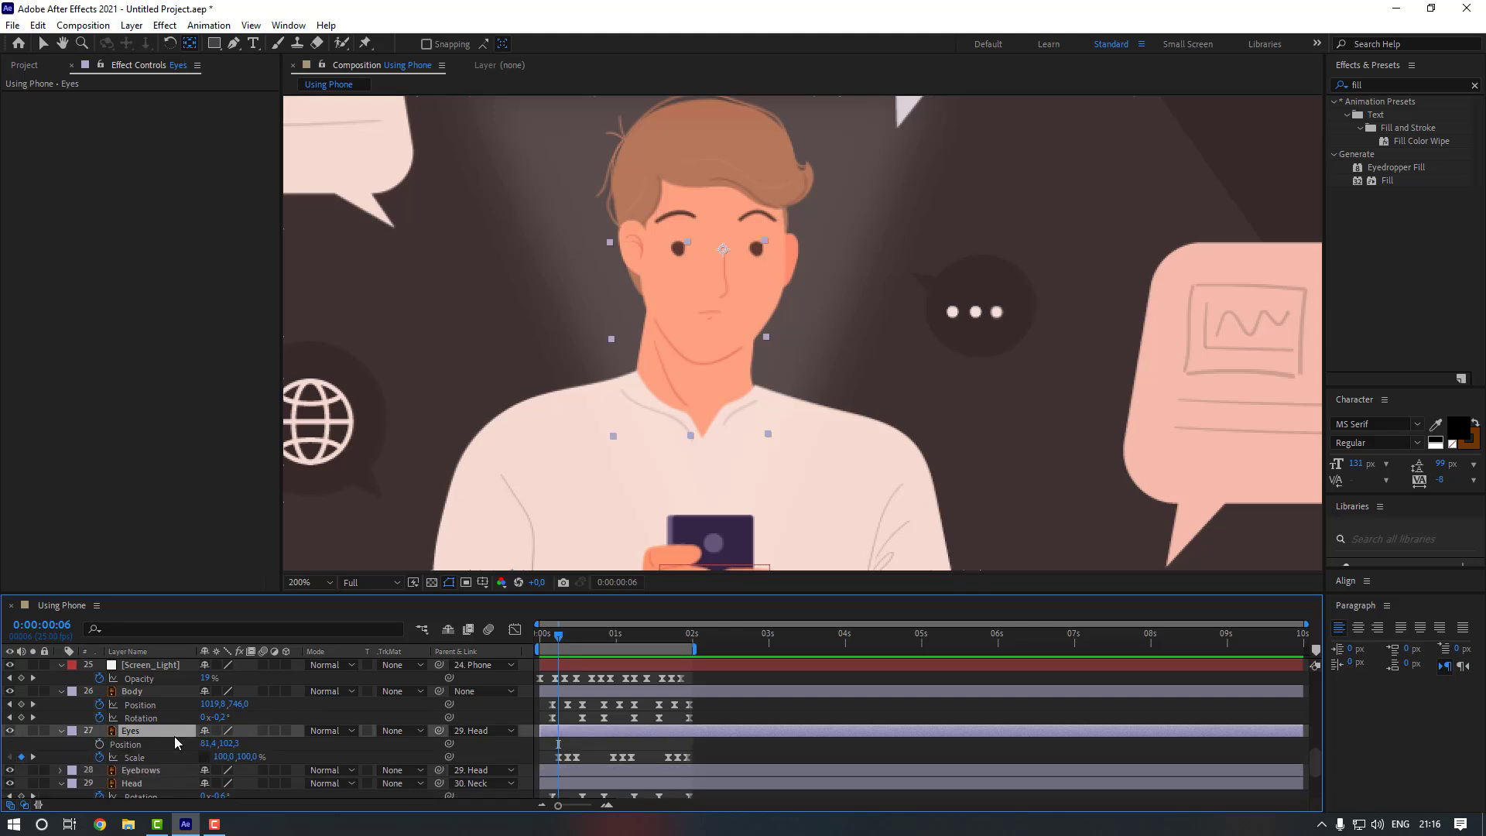
{"action": "left_click", "coordinate": [164, 775]}
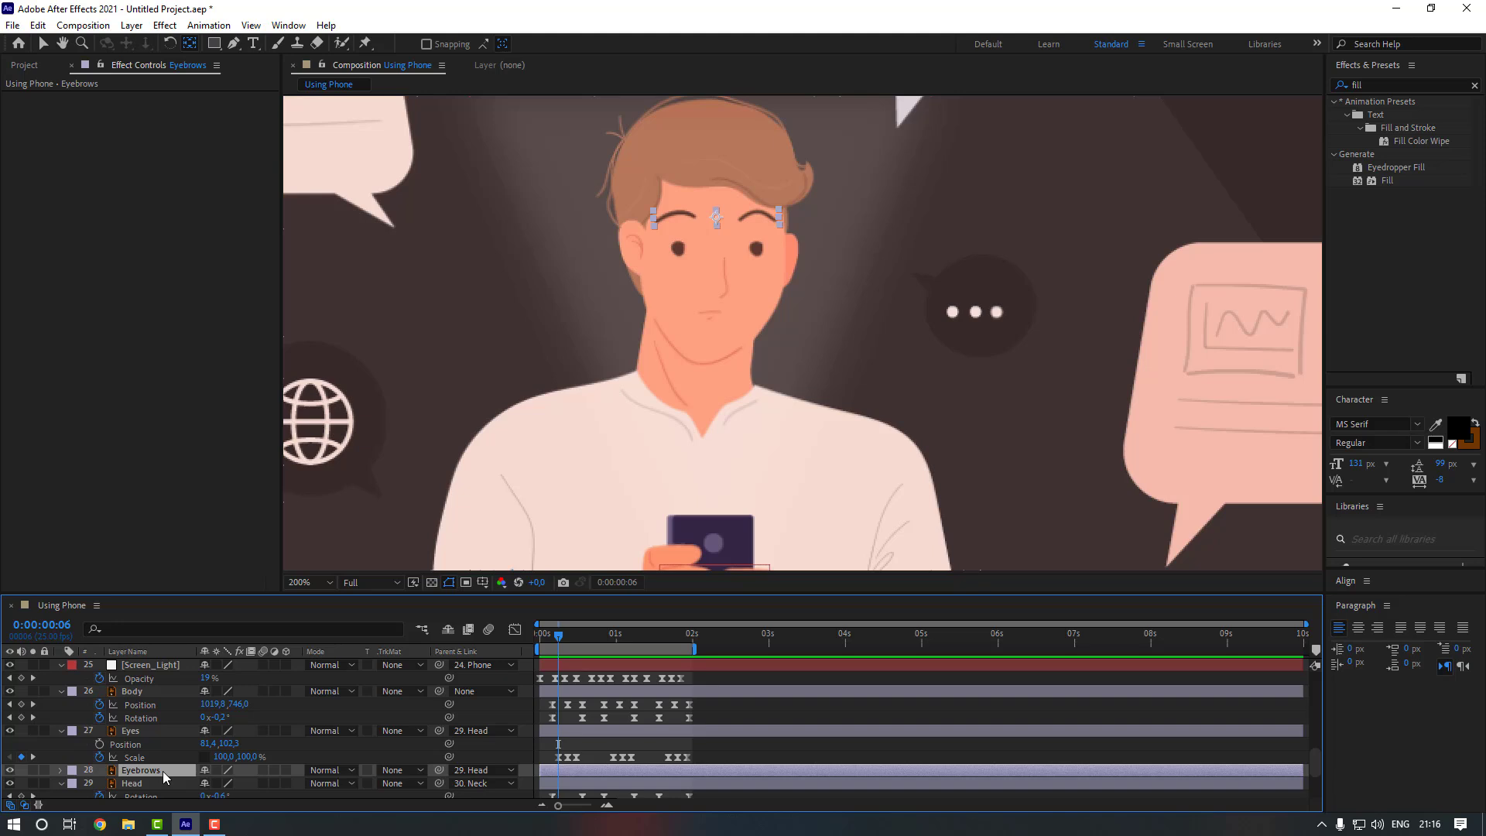
{"action": "key", "text": "p"}
{"action": "scroll", "coordinate": [128, 778], "scroll_direction": "down", "scroll_amount": 1}
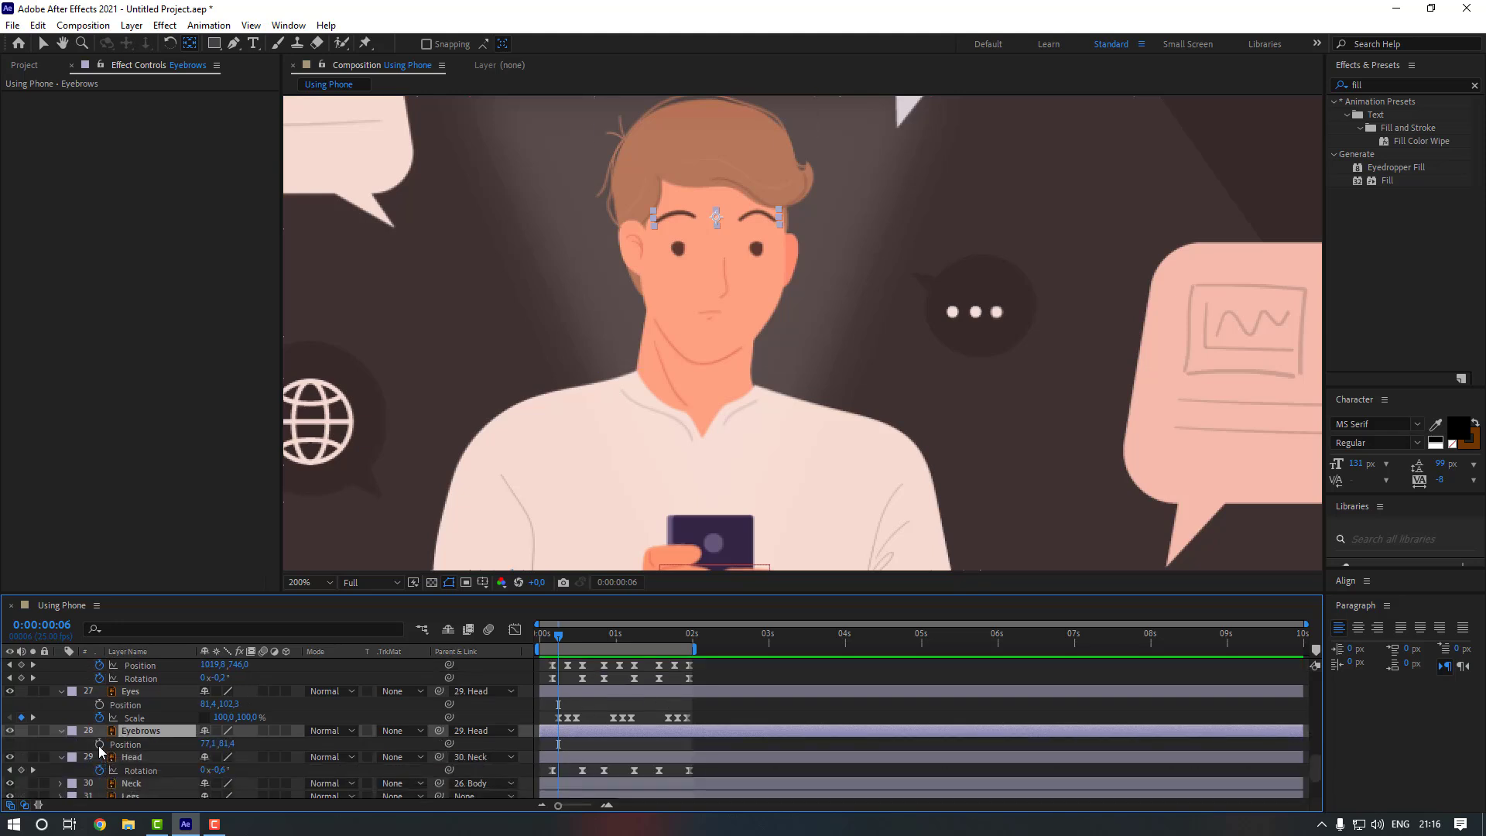
{"action": "left_click", "coordinate": [99, 744]}
{"action": "left_click", "coordinate": [99, 705]}
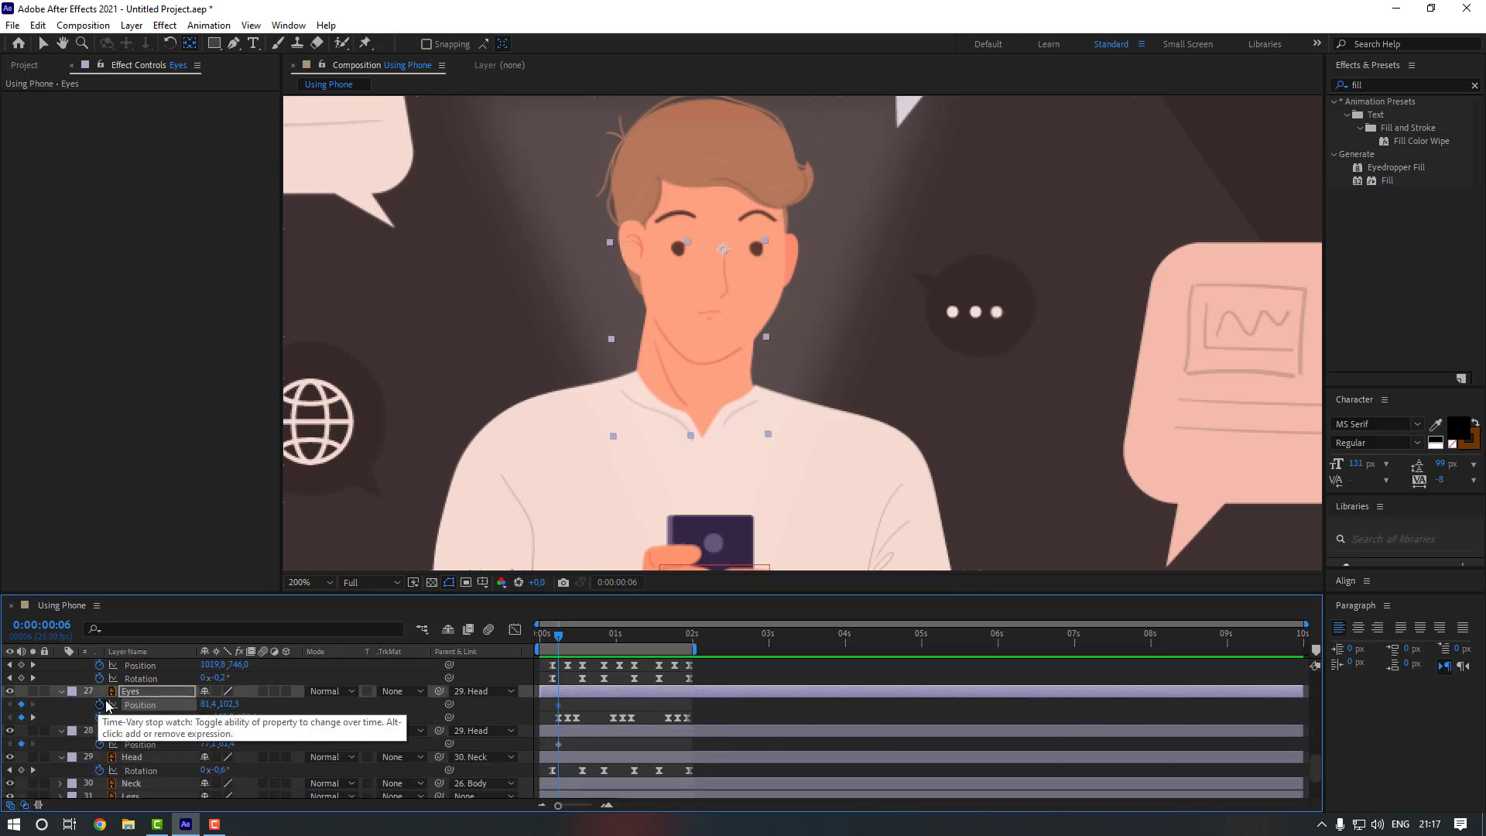
- At 0:00:00:12, lower the Eyes layer to about 82.0, 105.9 and the Eyebrows layer to about 77.8, 92.0
{"action": "left_click", "coordinate": [574, 636]}
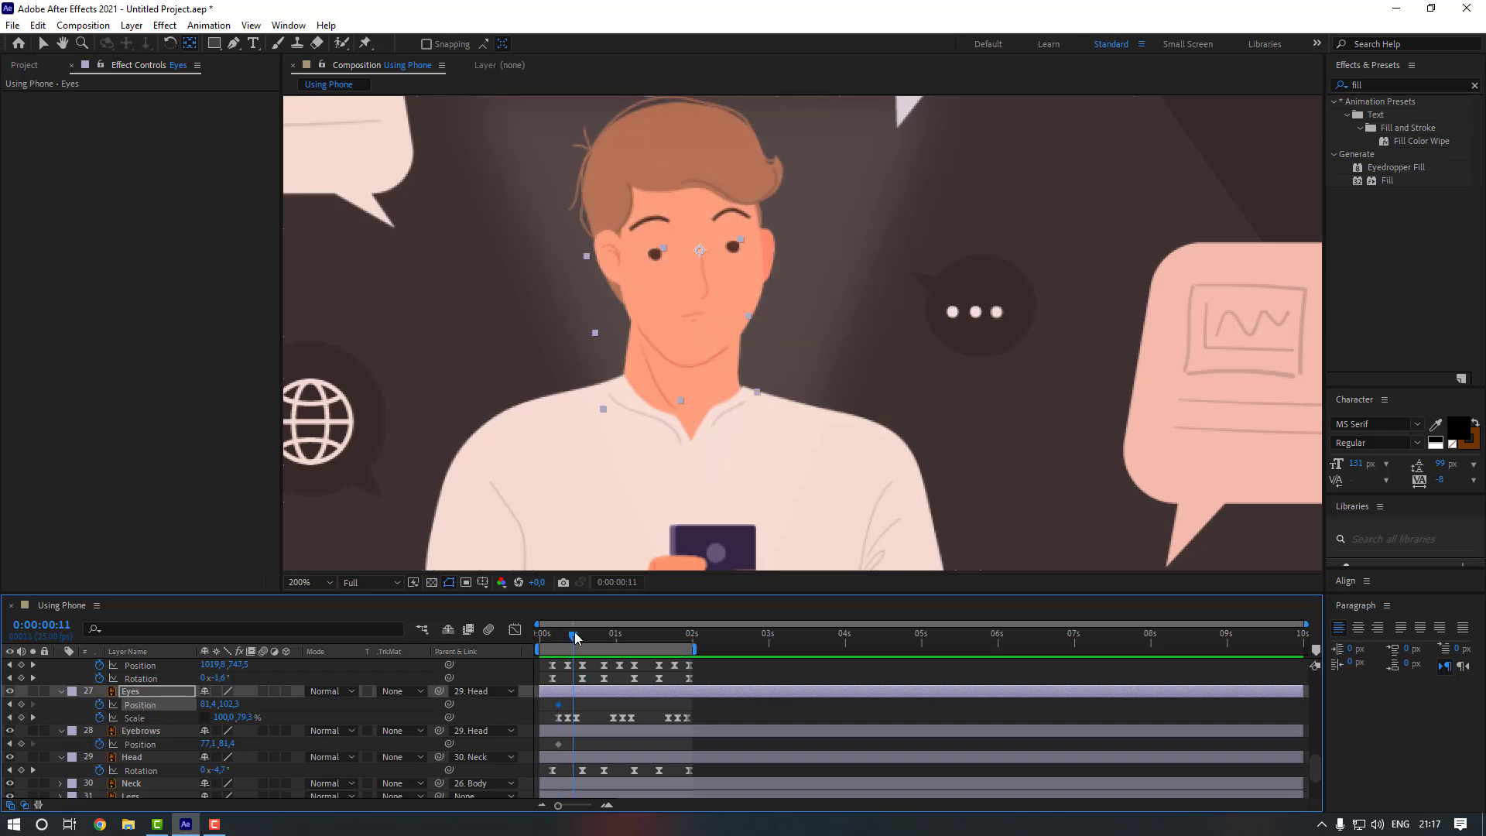
{"action": "left_click_drag", "start_coordinate": [574, 635], "coordinate": [578, 635]}
{"action": "key", "text": "v"}
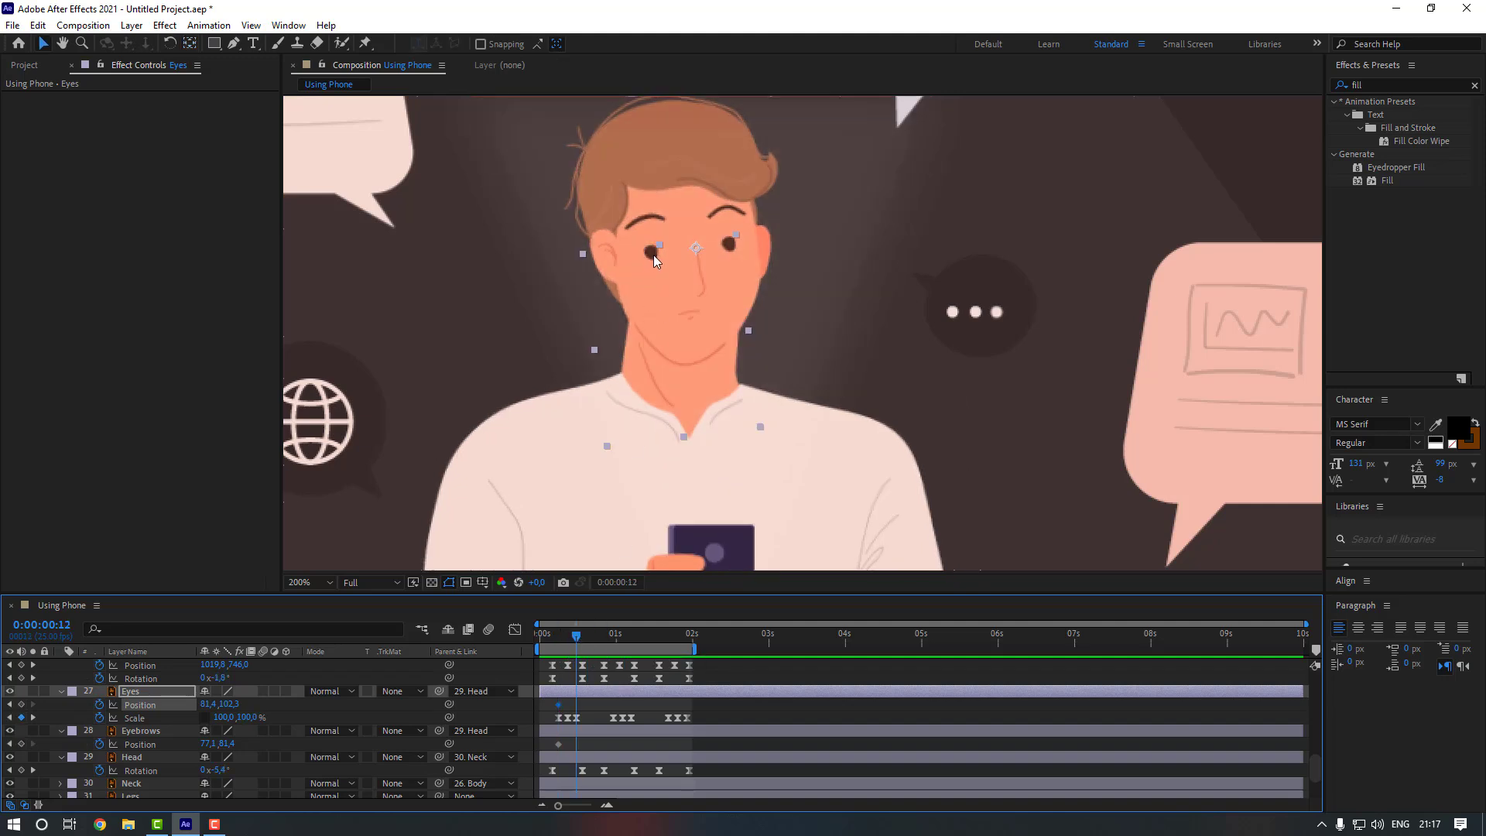
{"action": "left_click_drag", "start_coordinate": [654, 254], "coordinate": [654, 262]}
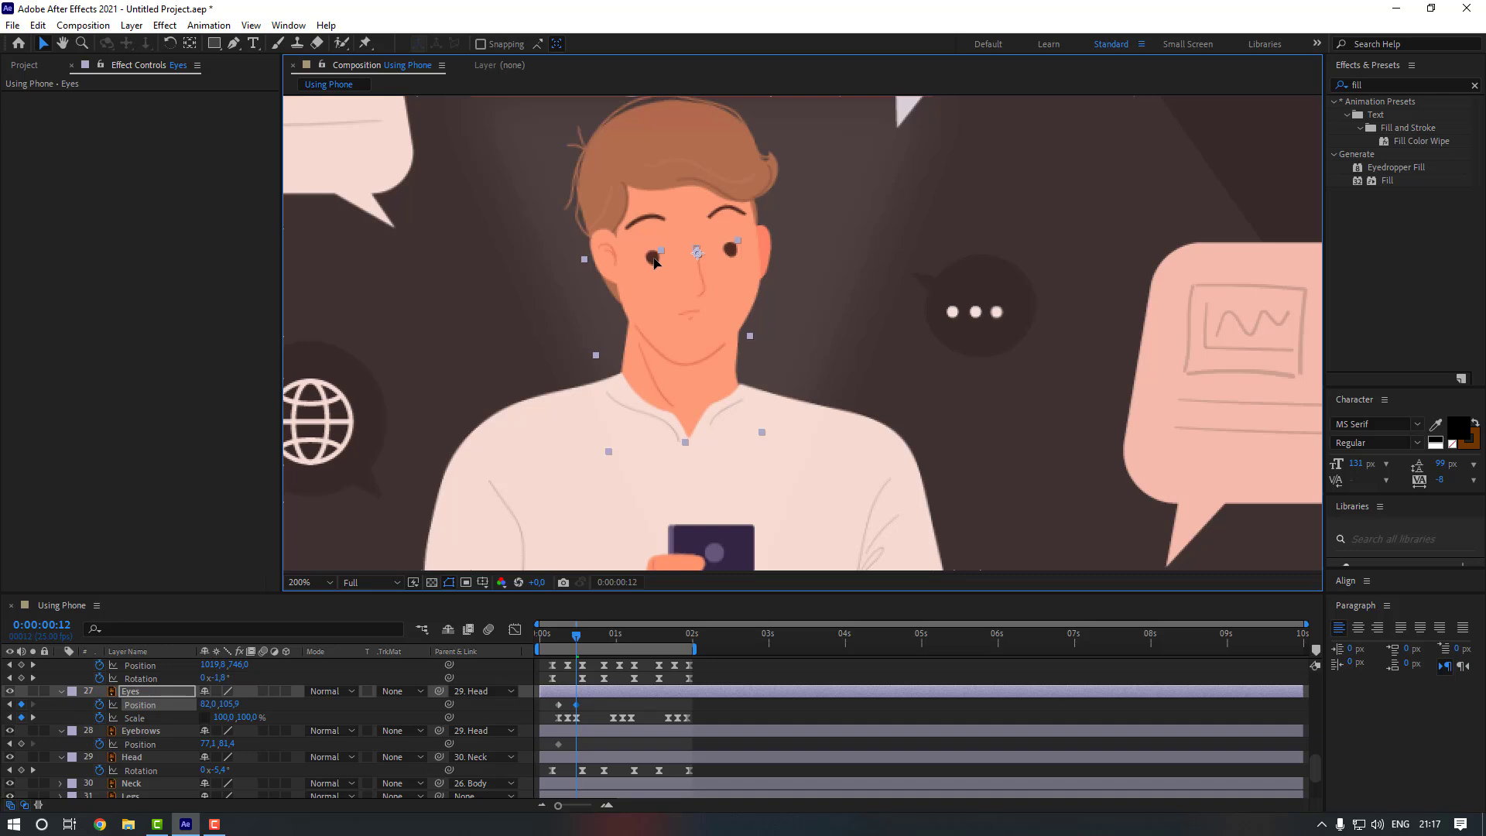
{"action": "left_click", "coordinate": [151, 731]}
{"action": "left_click_drag", "start_coordinate": [655, 222], "coordinate": [655, 233]}
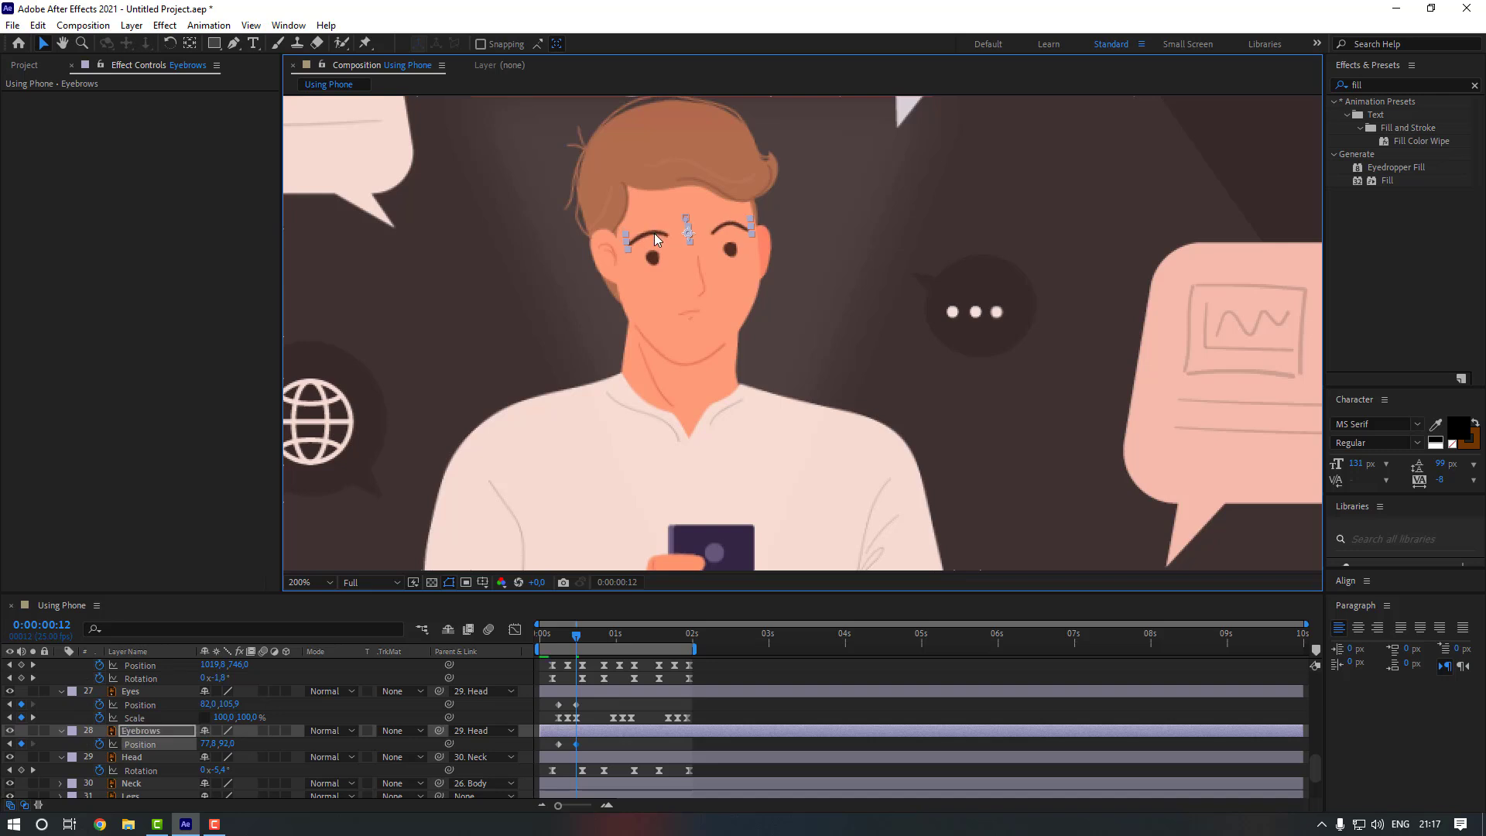
- Apply Easy Ease to the two Position keyframes on the Eyes layer and the two on the Eyebrows layer
{"action": "left_click", "coordinate": [575, 704]}
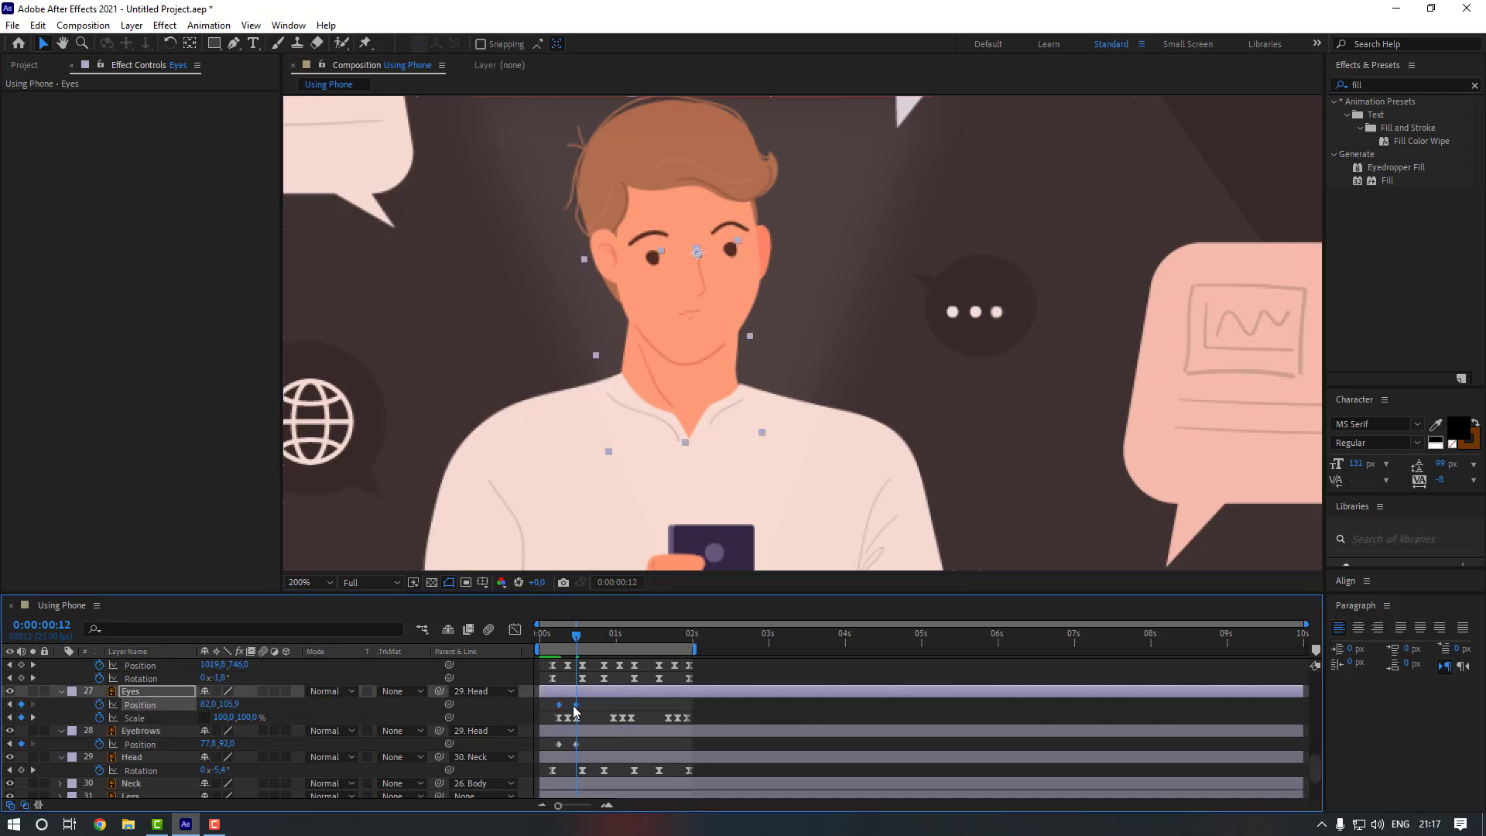
{"action": "right_click", "coordinate": [576, 704]}
{"action": "mouse_move", "coordinate": [696, 693]}
{"action": "left_click", "coordinate": [797, 591]}
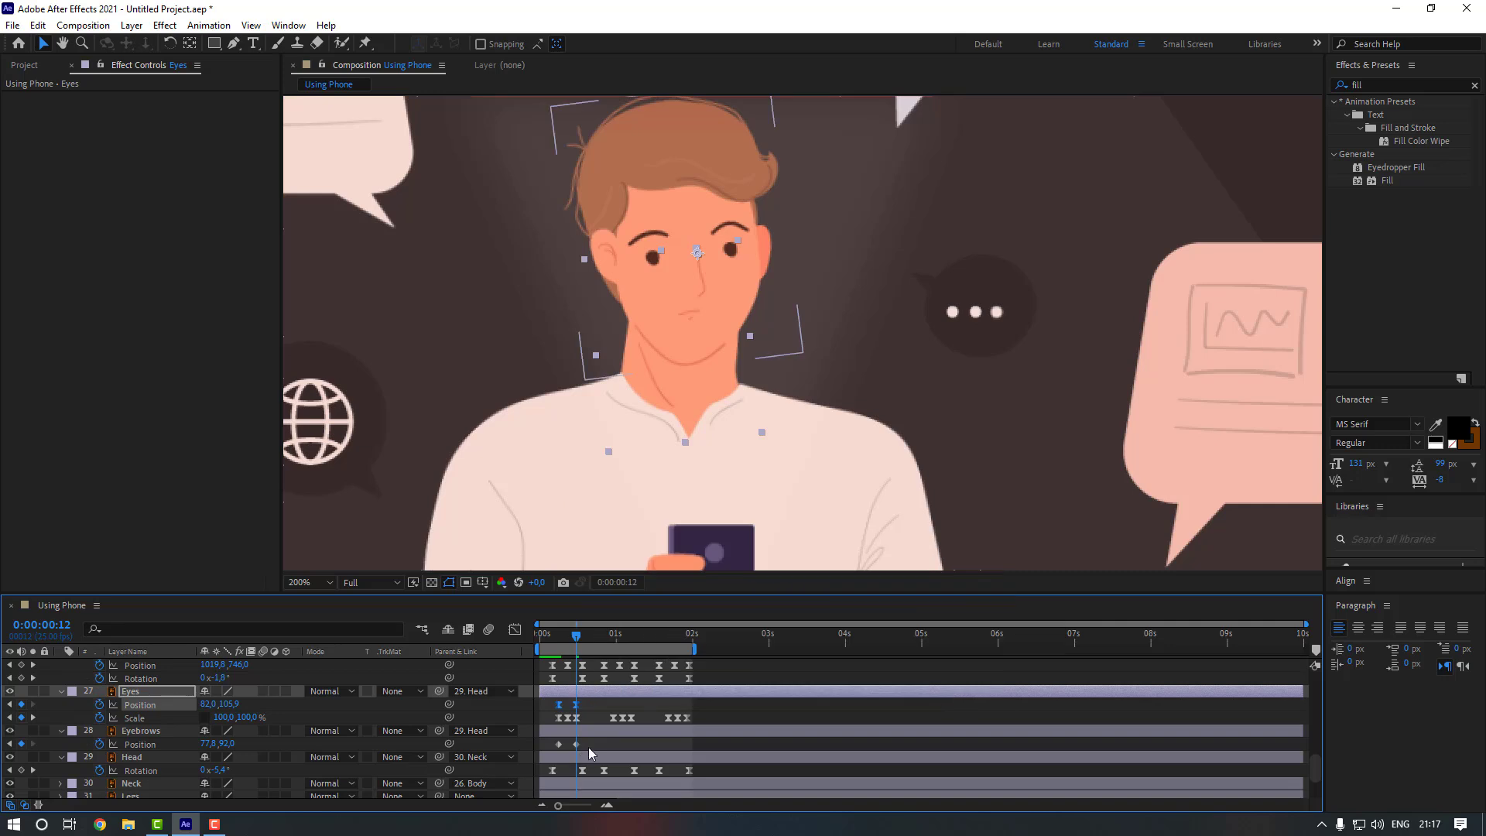
{"action": "left_click", "coordinate": [576, 744]}
{"action": "right_click", "coordinate": [576, 744]}
{"action": "mouse_move", "coordinate": [710, 738]}
{"action": "left_click", "coordinate": [797, 633]}
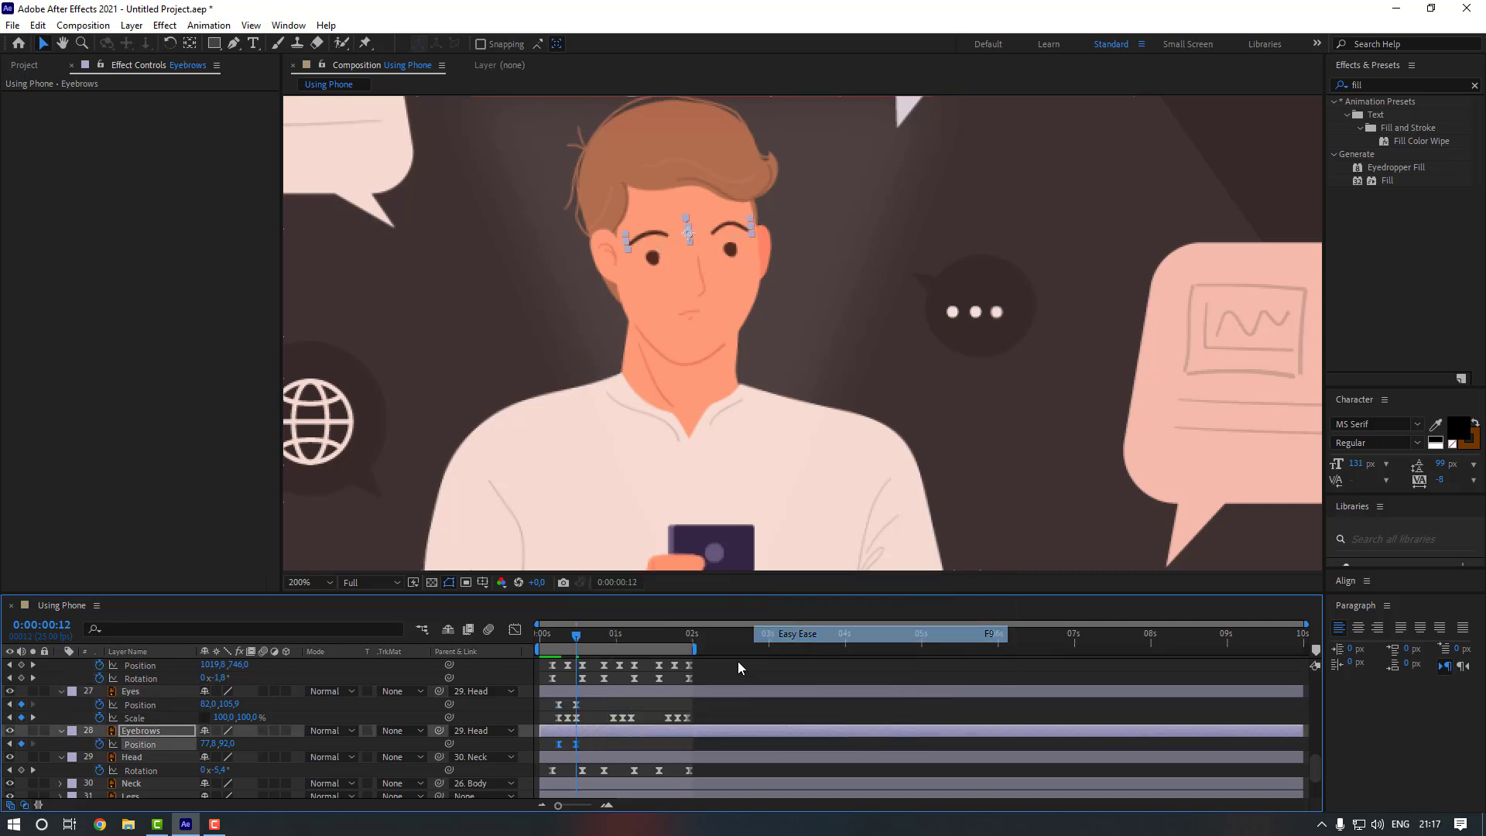
- Add hold Position keyframes for the Eyes and Eyebrows layers at 0:00:00:24, keeping their current positions
{"action": "left_click", "coordinate": [613, 637]}
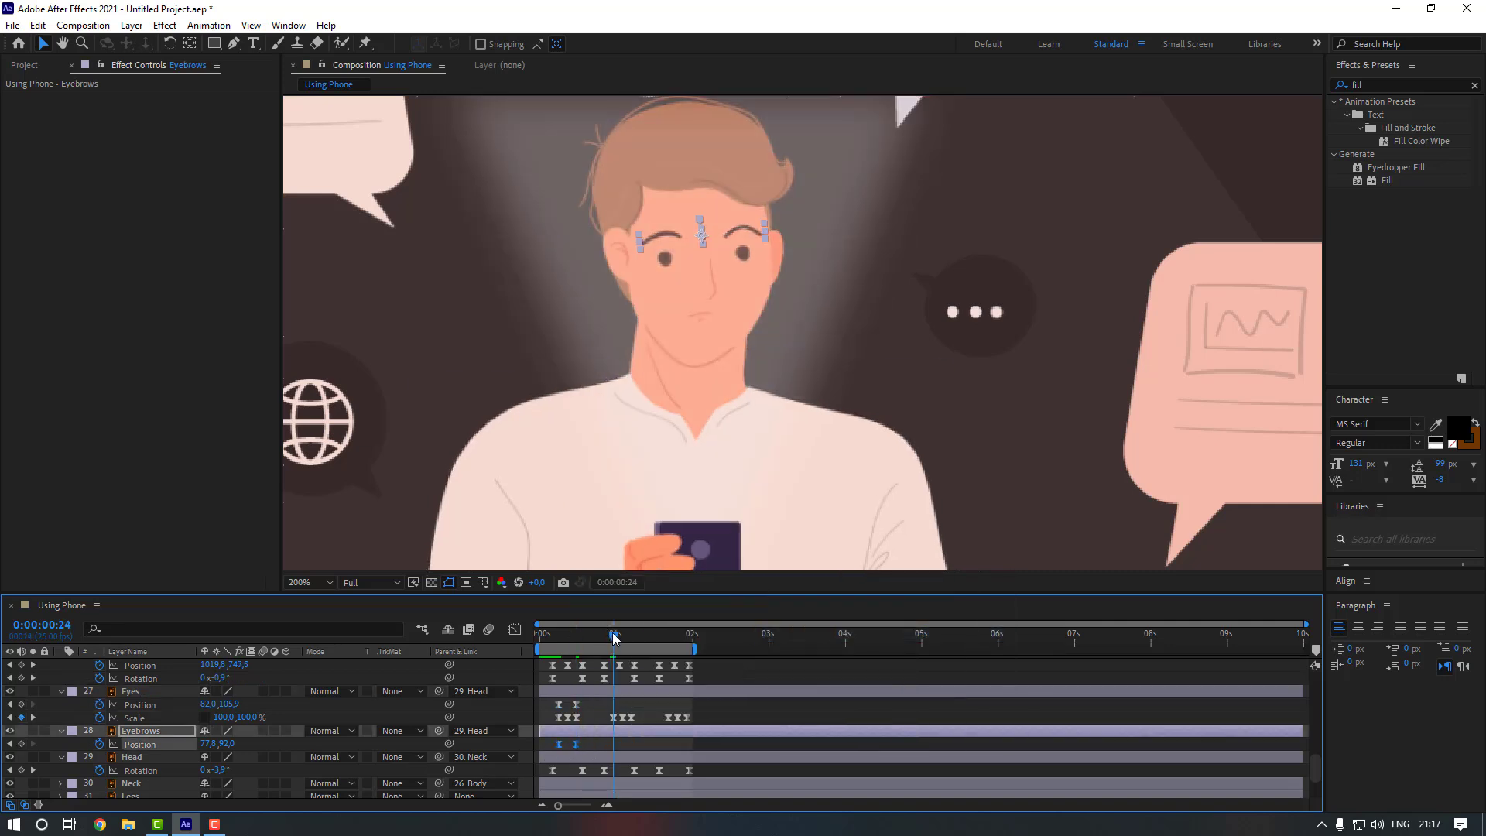
{"action": "left_click", "coordinate": [21, 704]}
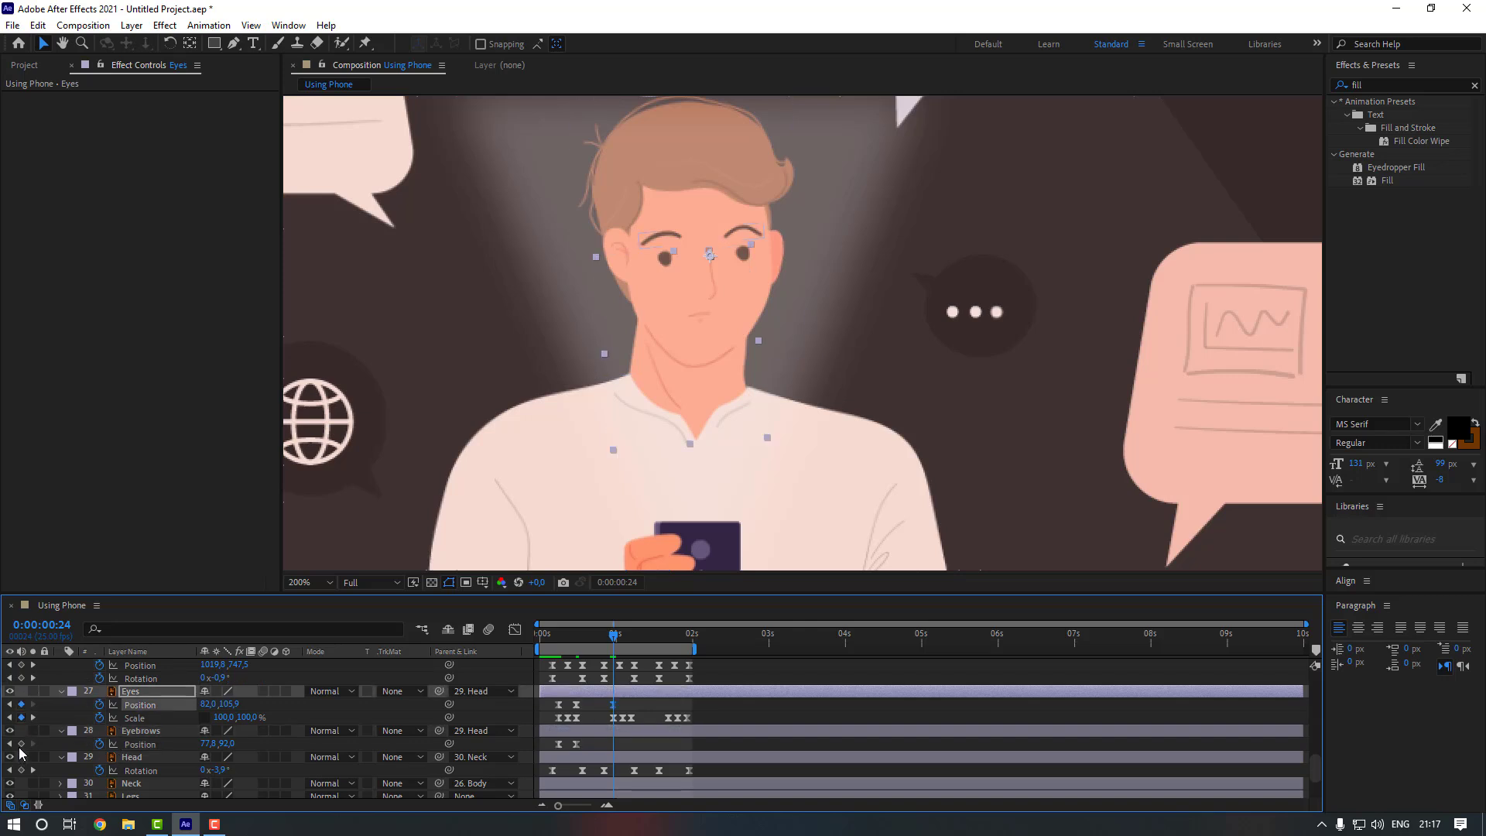
{"action": "left_click", "coordinate": [21, 744]}
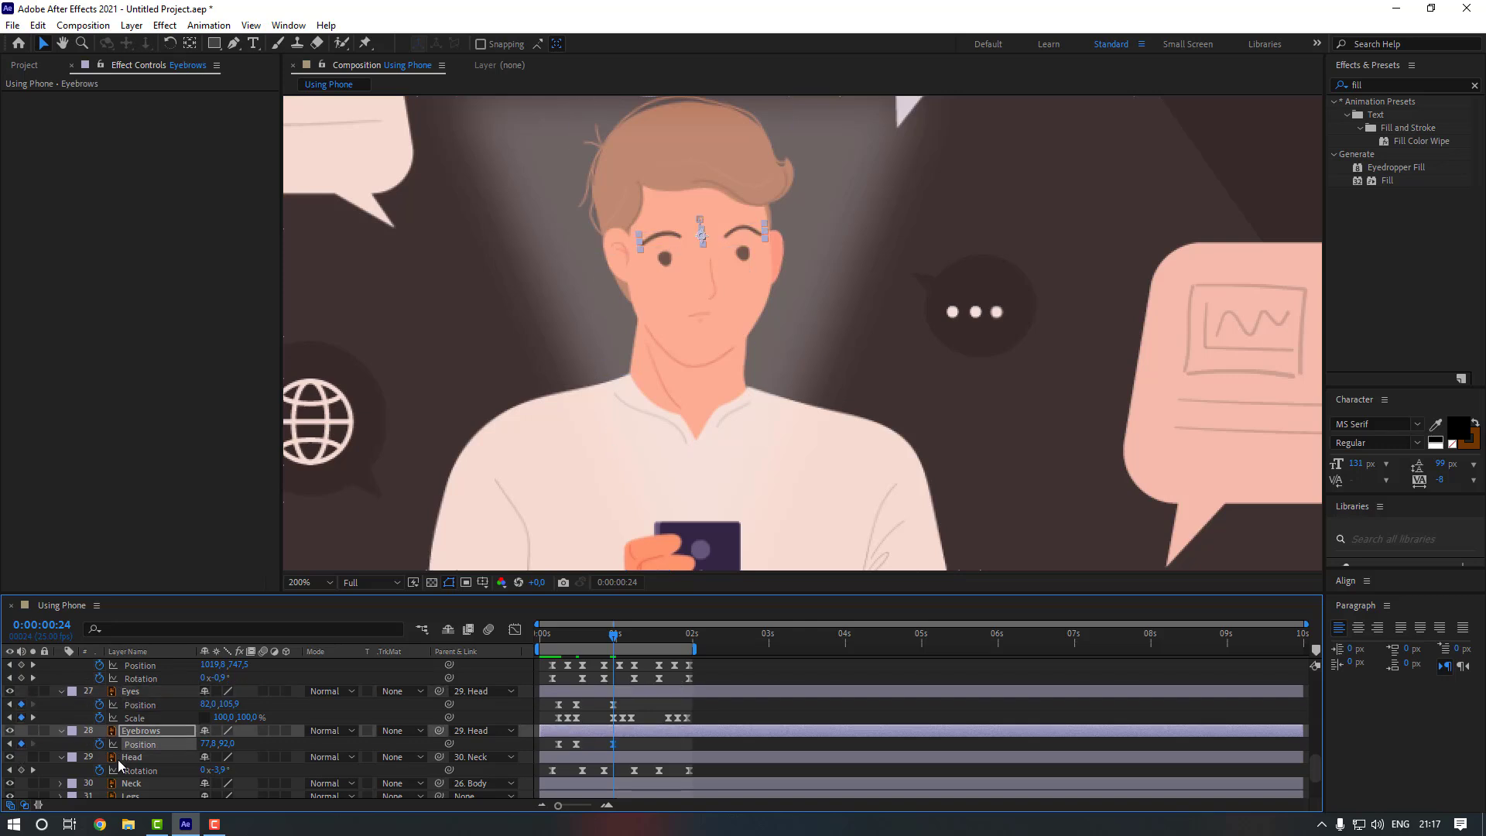
- At 0:00:01:05, move the Eyes to about 84.2, 105.5 and raise the Eyebrows to about 78.7, 82.2
{"action": "left_click", "coordinate": [631, 637]}
{"action": "key", "text": "period"}
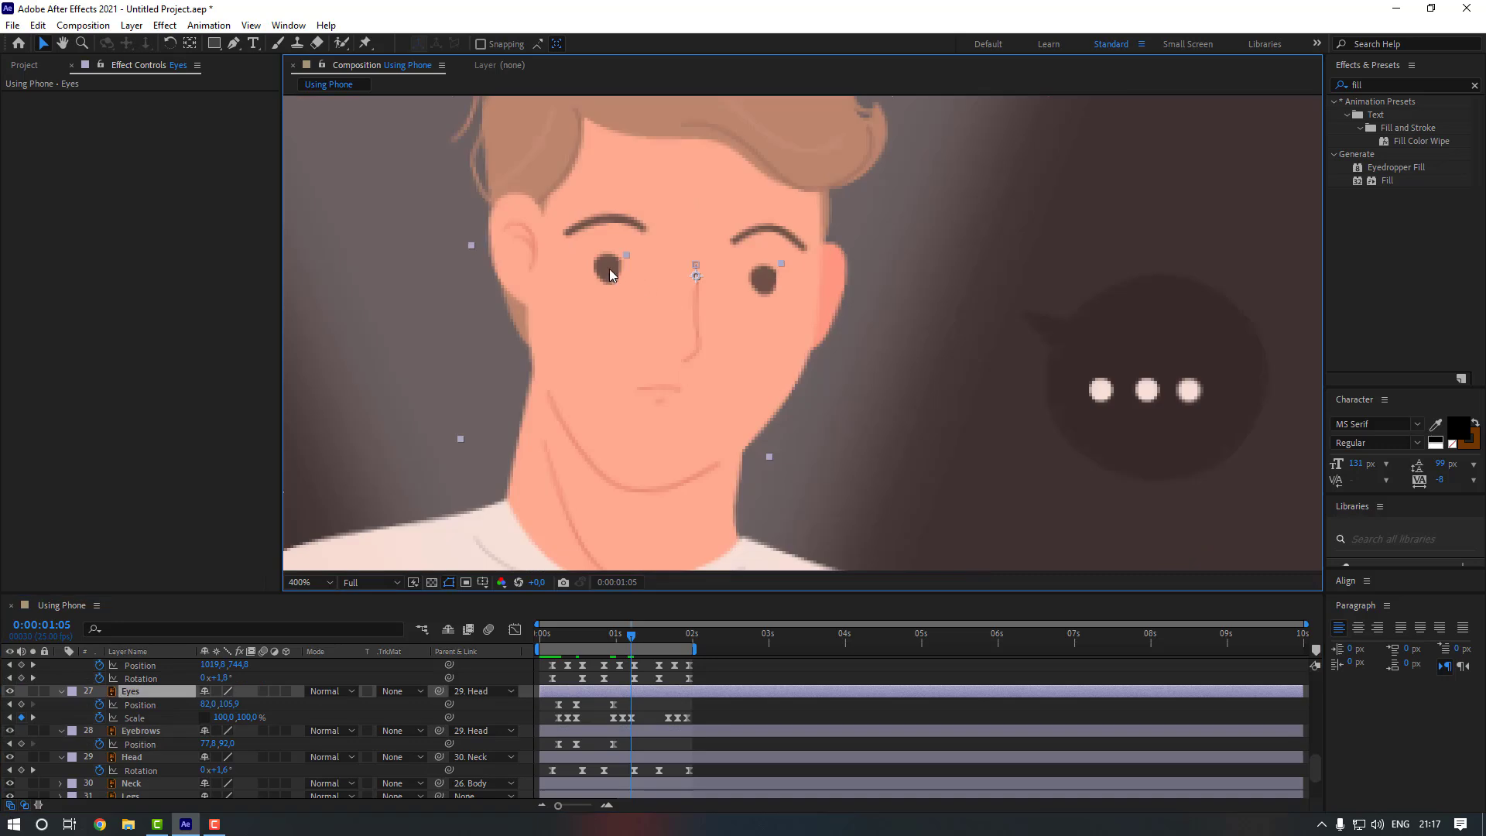
{"action": "left_click_drag", "start_coordinate": [610, 268], "coordinate": [619, 192]}
{"action": "left_click", "coordinate": [577, 731]}
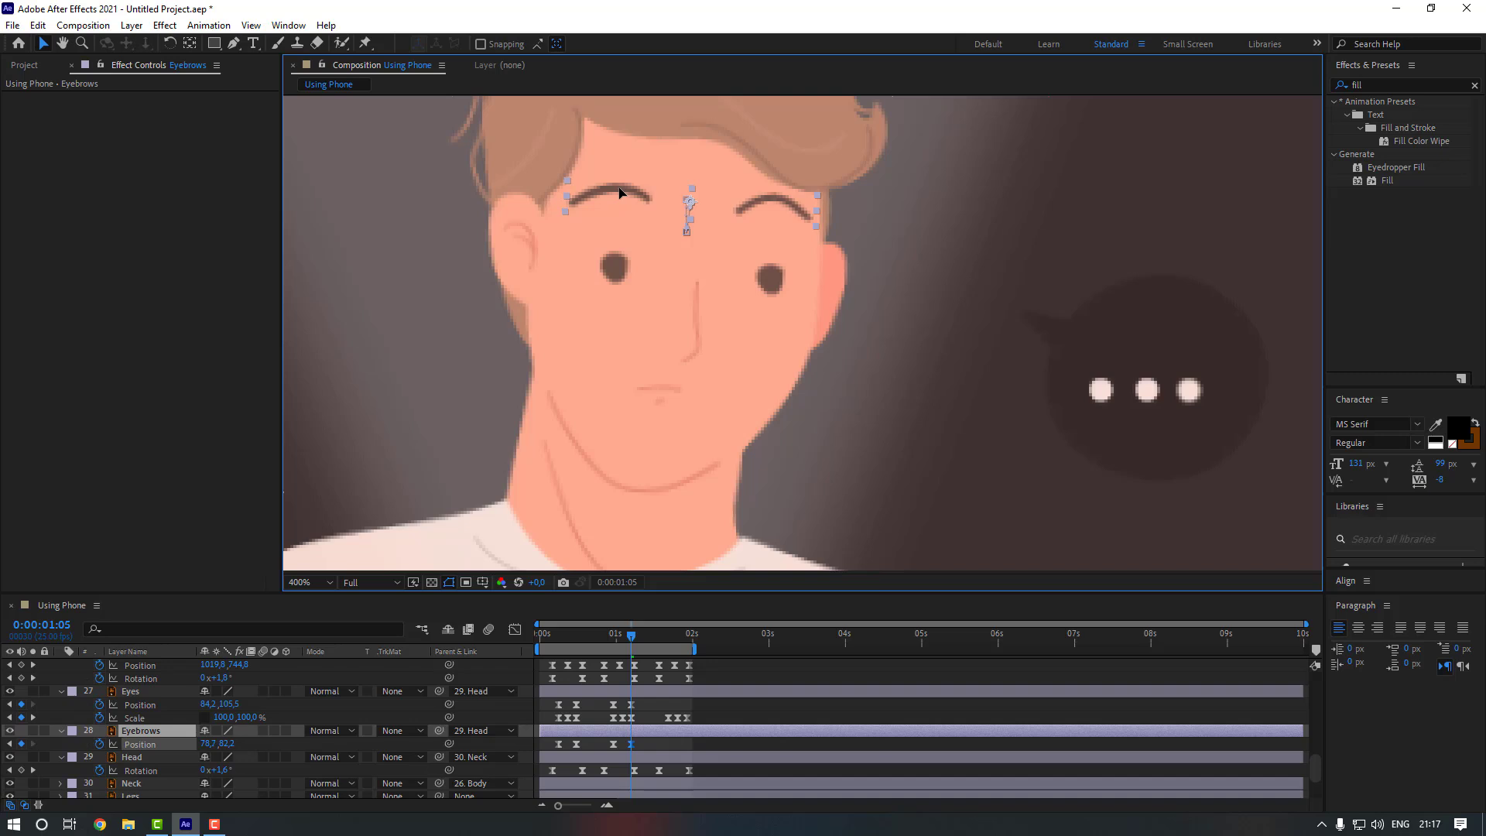
{"action": "left_click", "coordinate": [618, 714]}
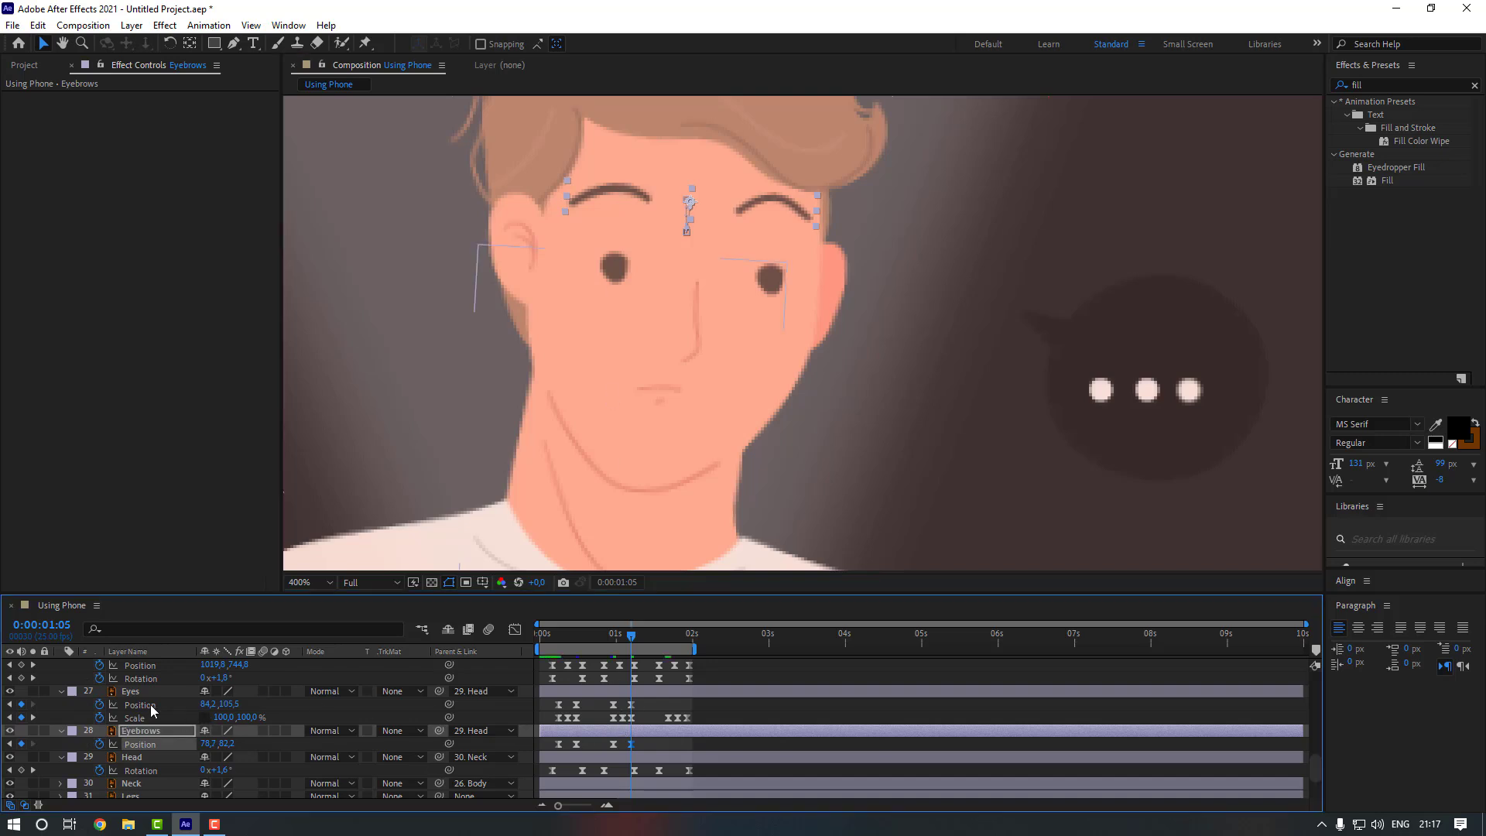
- Add Position keyframes with the current values to the Eyes and Eyebrows layers at 0:00:01:17
{"action": "left_click", "coordinate": [666, 635]}
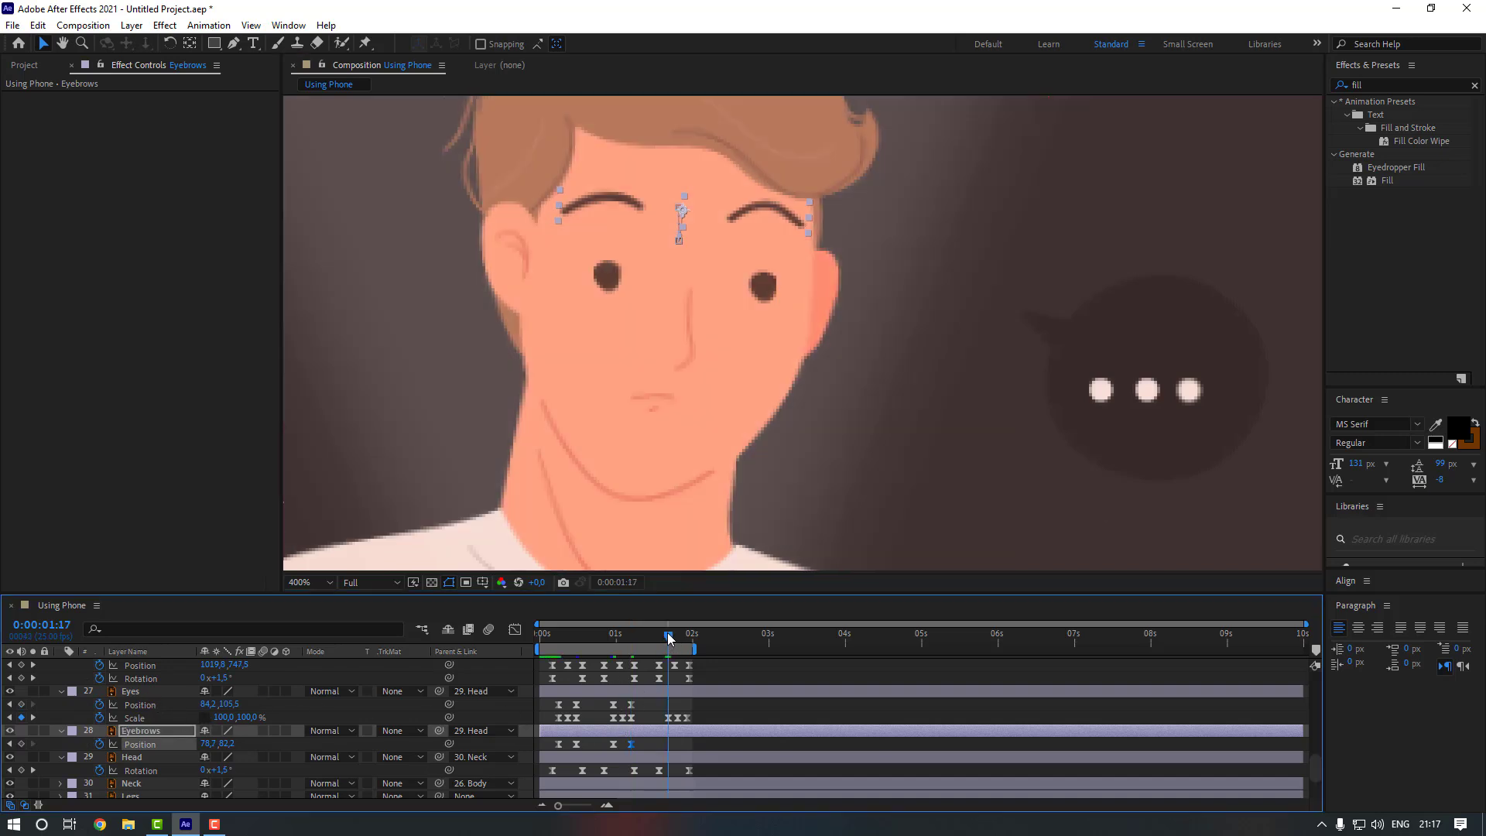
{"action": "left_click", "coordinate": [20, 705]}
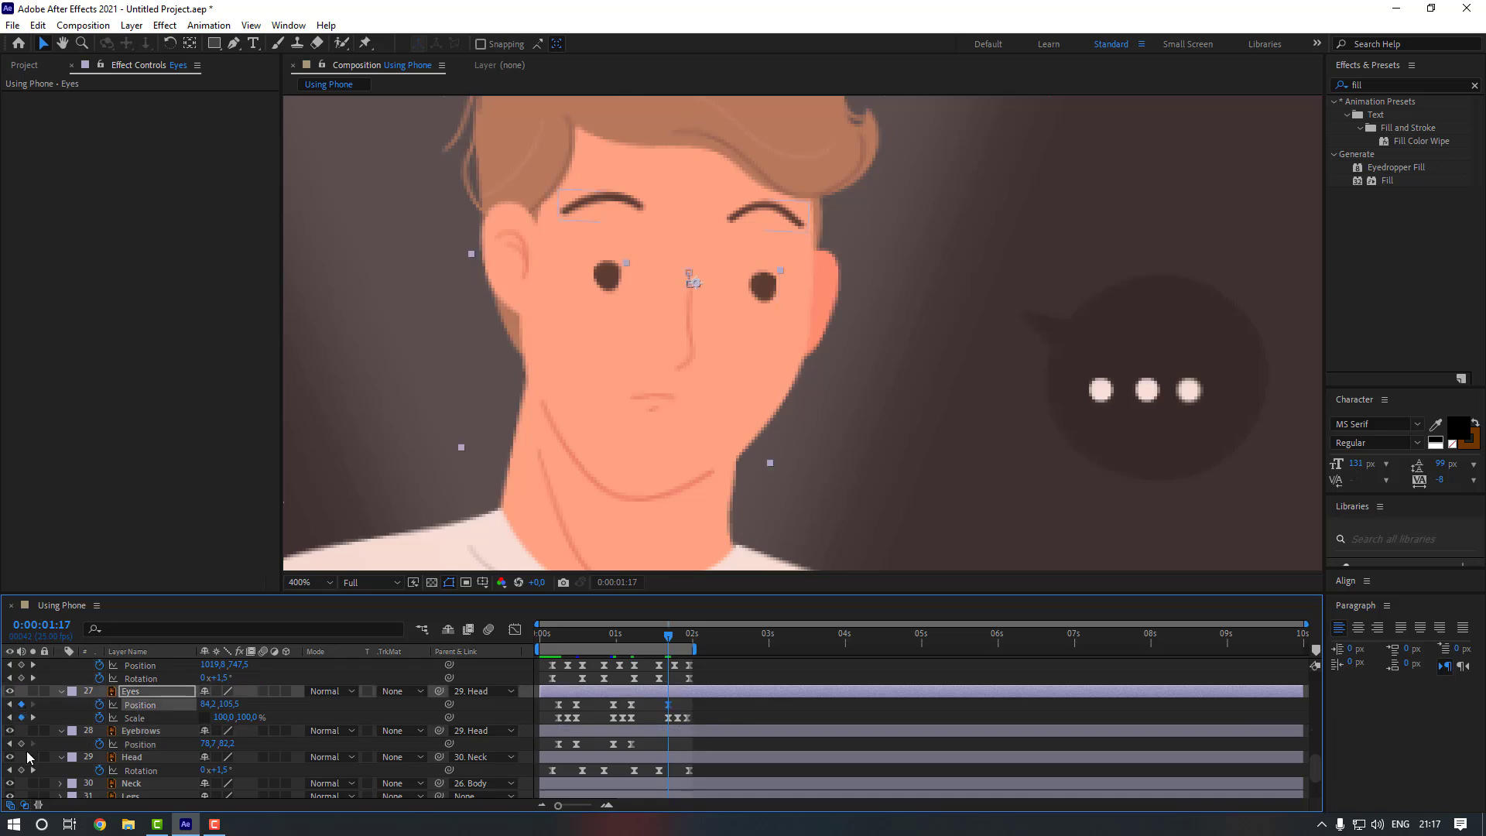
{"action": "left_click", "coordinate": [21, 743]}
- Copy the first Position keyframes of the Eyes and Eyebrows layers and paste them on each layer at 0:00:01:23
{"action": "left_click", "coordinate": [686, 635]}
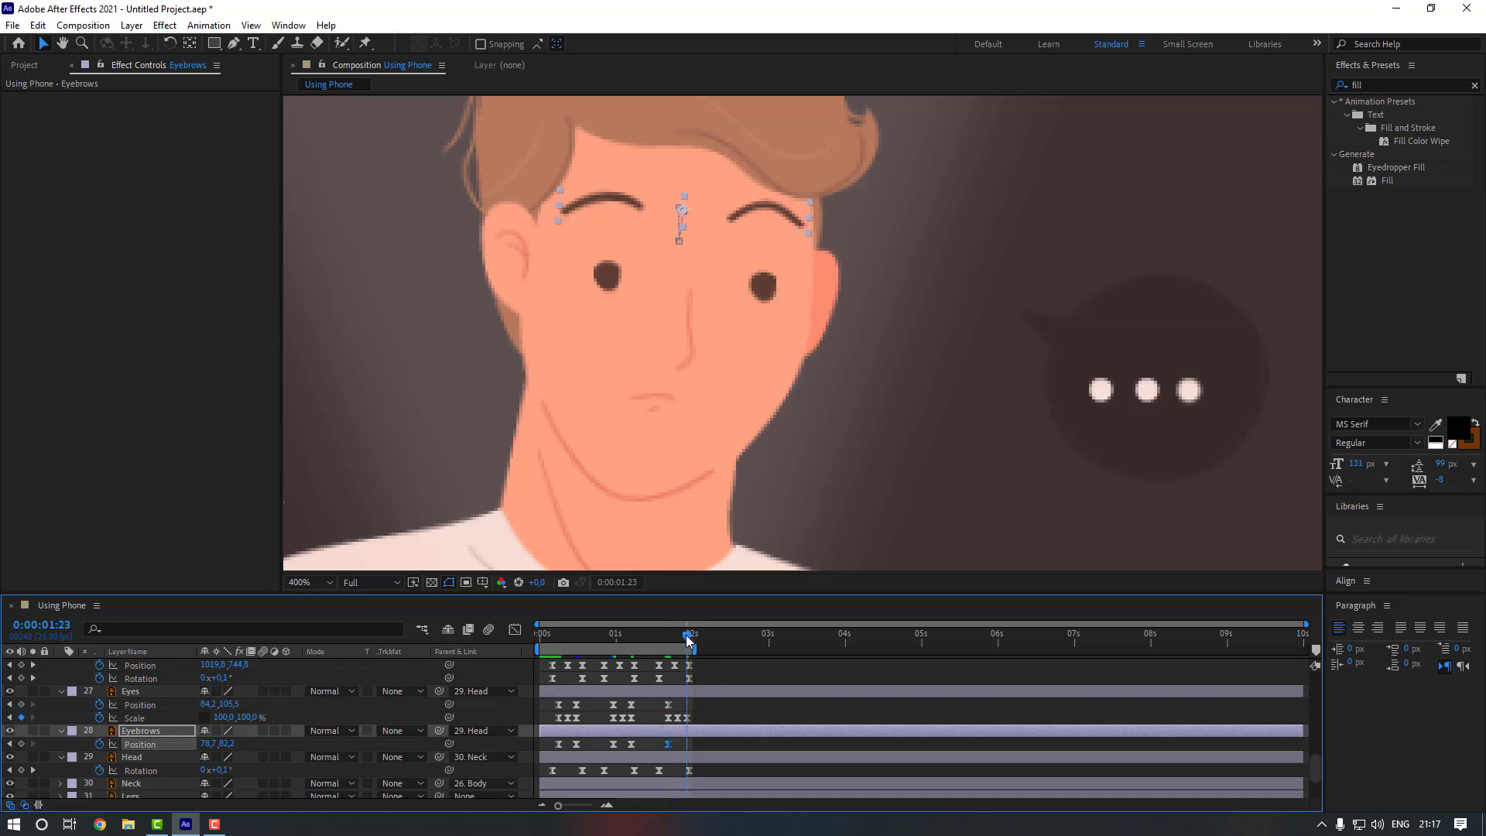
{"action": "left_click", "coordinate": [559, 705]}
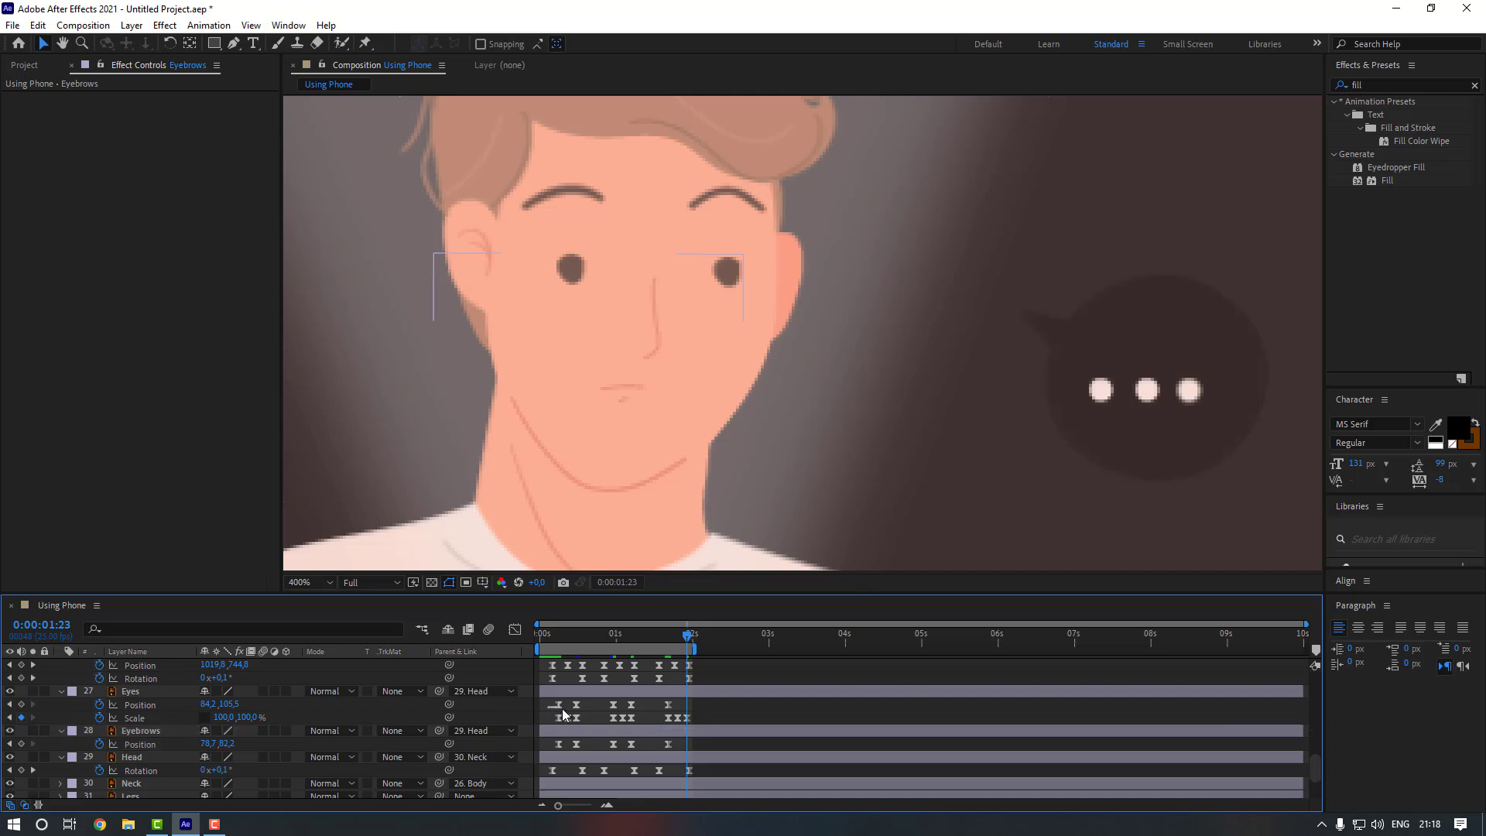
{"action": "key", "text": "ctrl+c"}
{"action": "key", "text": "ctrl+v"}
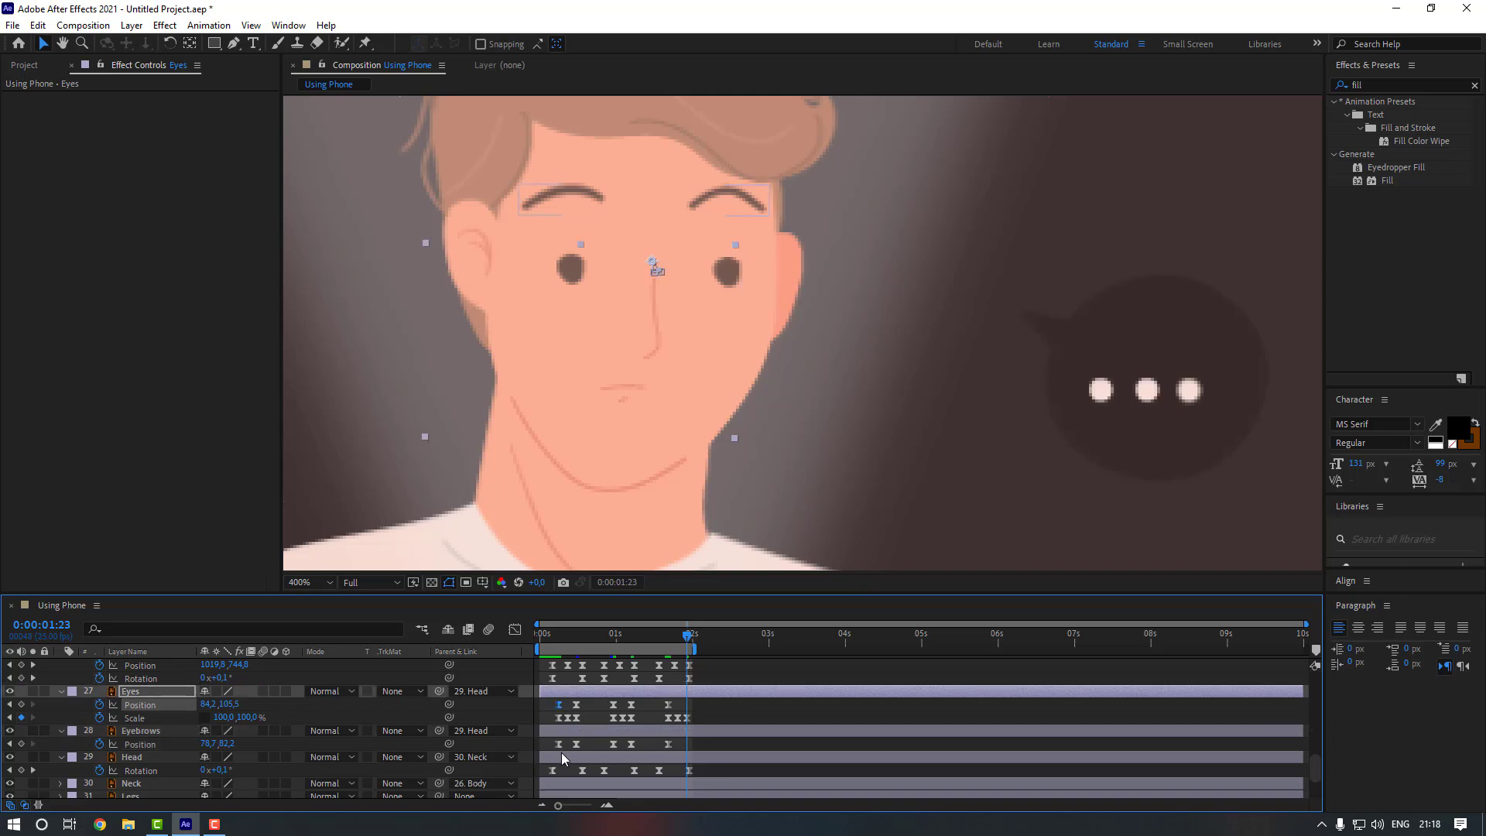
{"action": "left_click", "coordinate": [558, 743]}
{"action": "key", "text": "ctrl+c"}
{"action": "key", "text": "ctrl+v"}
- Deselect the face layers and play back the full composition to check the eye and eyebrow motion
{"action": "scroll", "coordinate": [611, 402], "scroll_direction": "down", "scroll_amount": 2}
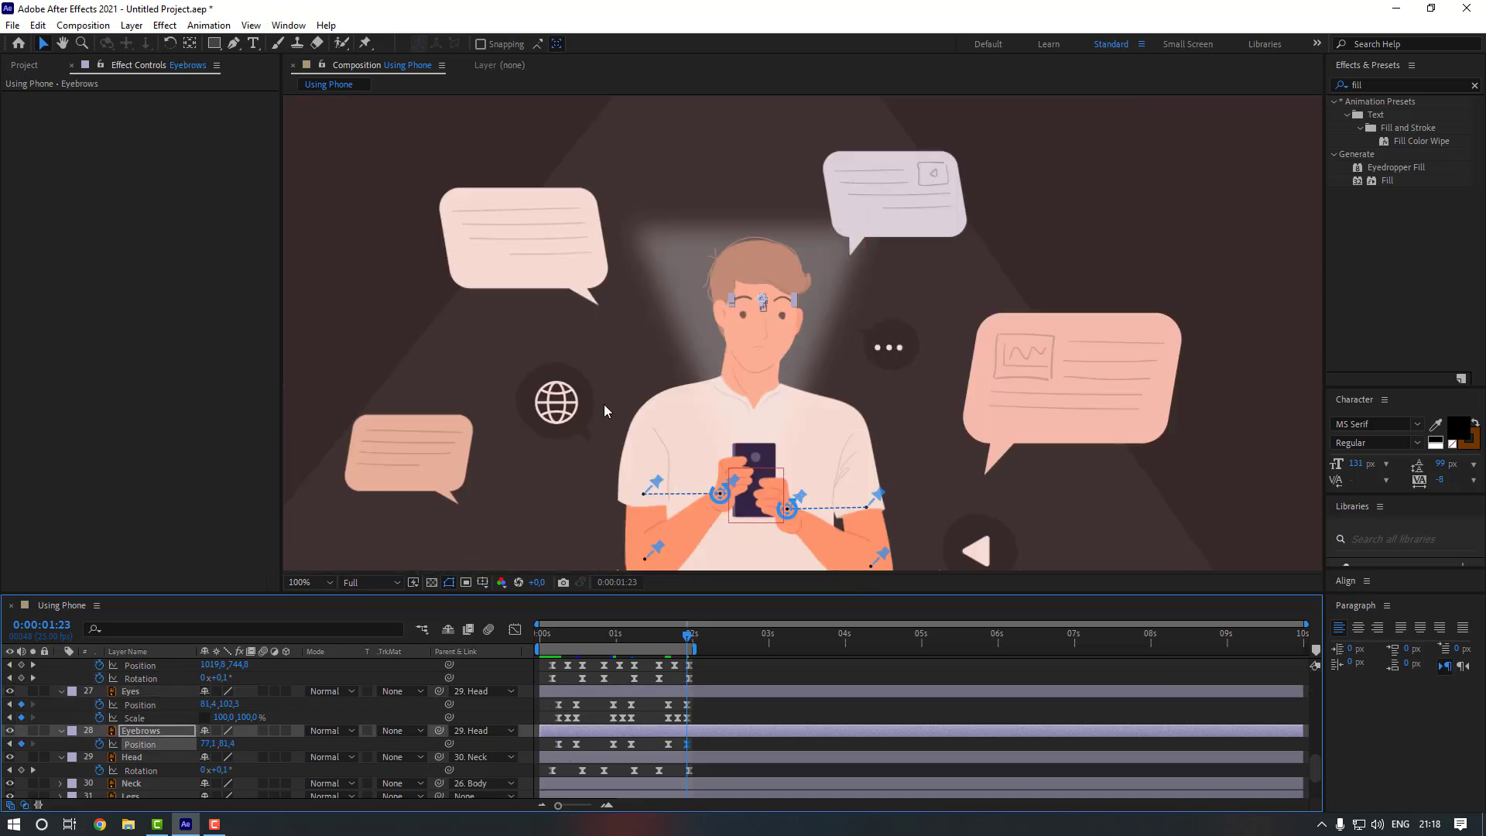
{"action": "left_click", "coordinate": [369, 357]}
{"action": "scroll", "coordinate": [418, 364], "scroll_direction": "down", "scroll_amount": 2}
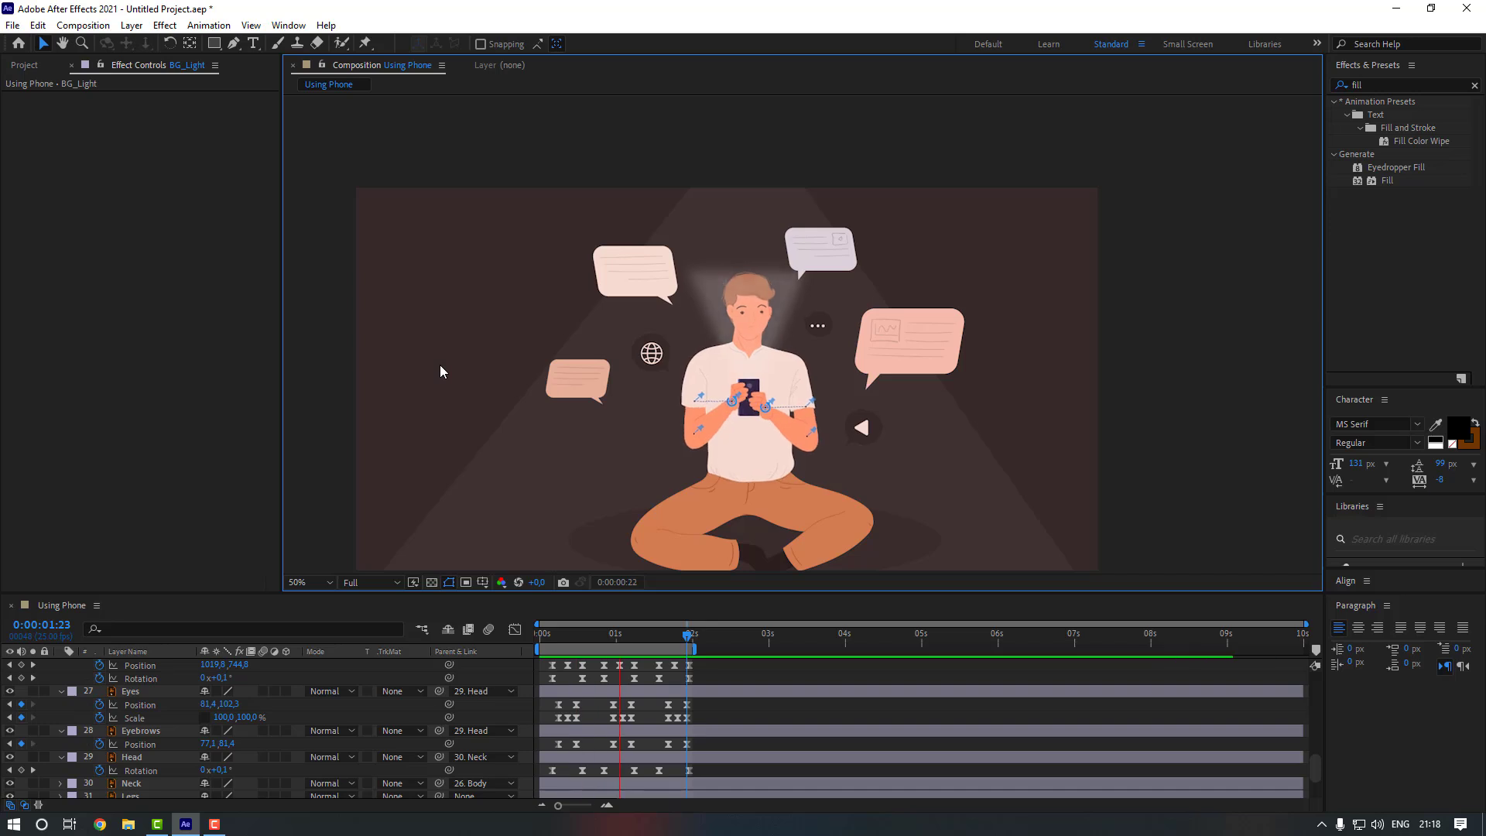
{"action": "key", "text": "space"}
{"action": "key", "text": "space"}
- Open Animation Composer 3 and expand Starter Presets to the Transitions - 2D Layer presets
{"action": "scroll", "coordinate": [250, 728], "scroll_direction": "up", "scroll_amount": 2}
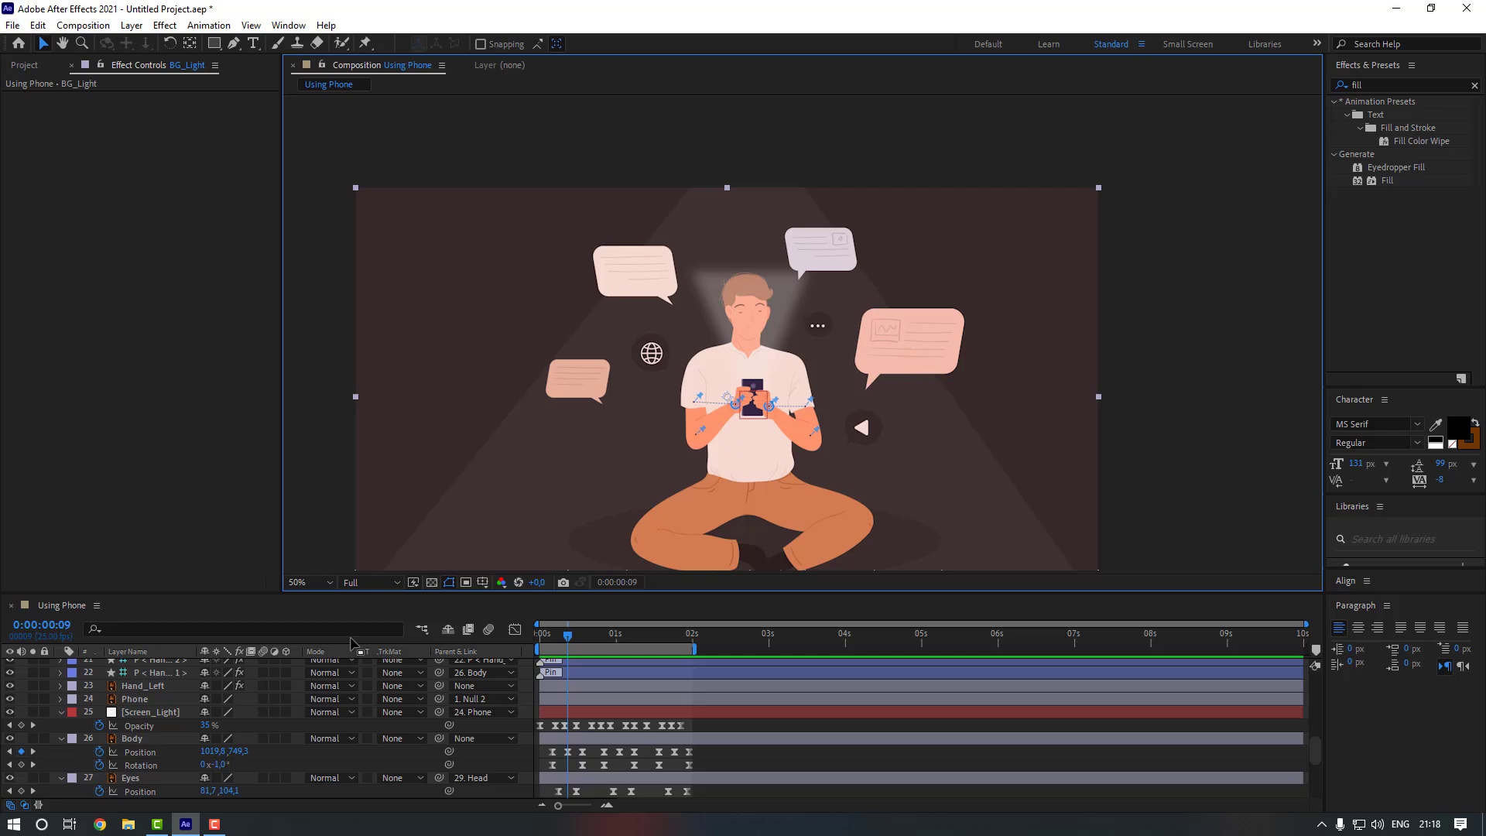
{"action": "scroll", "coordinate": [131, 720], "scroll_direction": "up", "scroll_amount": 5}
{"action": "scroll", "coordinate": [139, 722], "scroll_direction": "down", "scroll_amount": 1}
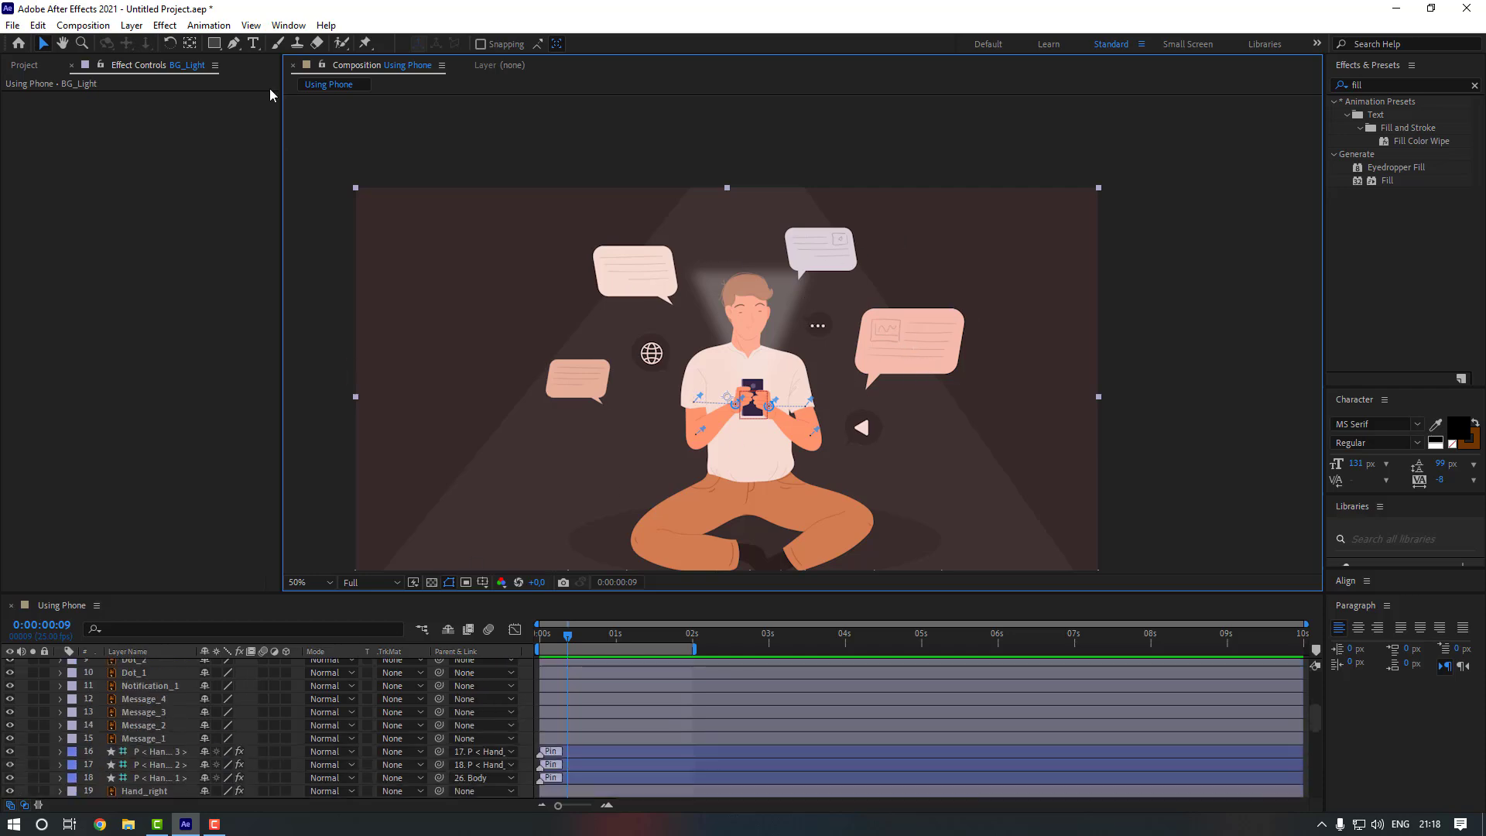
{"action": "left_click", "coordinate": [289, 25]}
{"action": "left_click", "coordinate": [365, 102]}
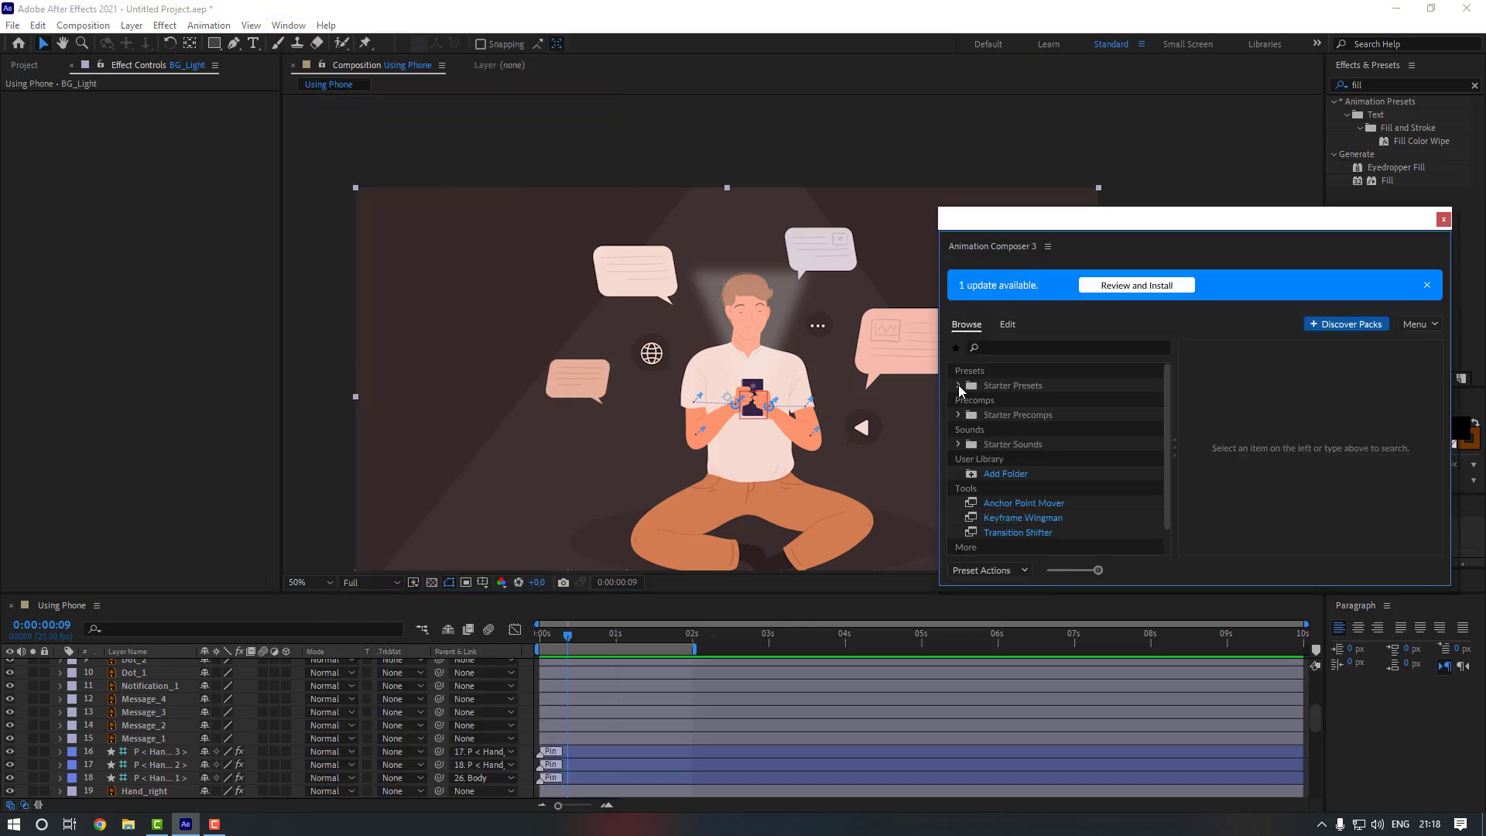
{"action": "left_click", "coordinate": [959, 386]}
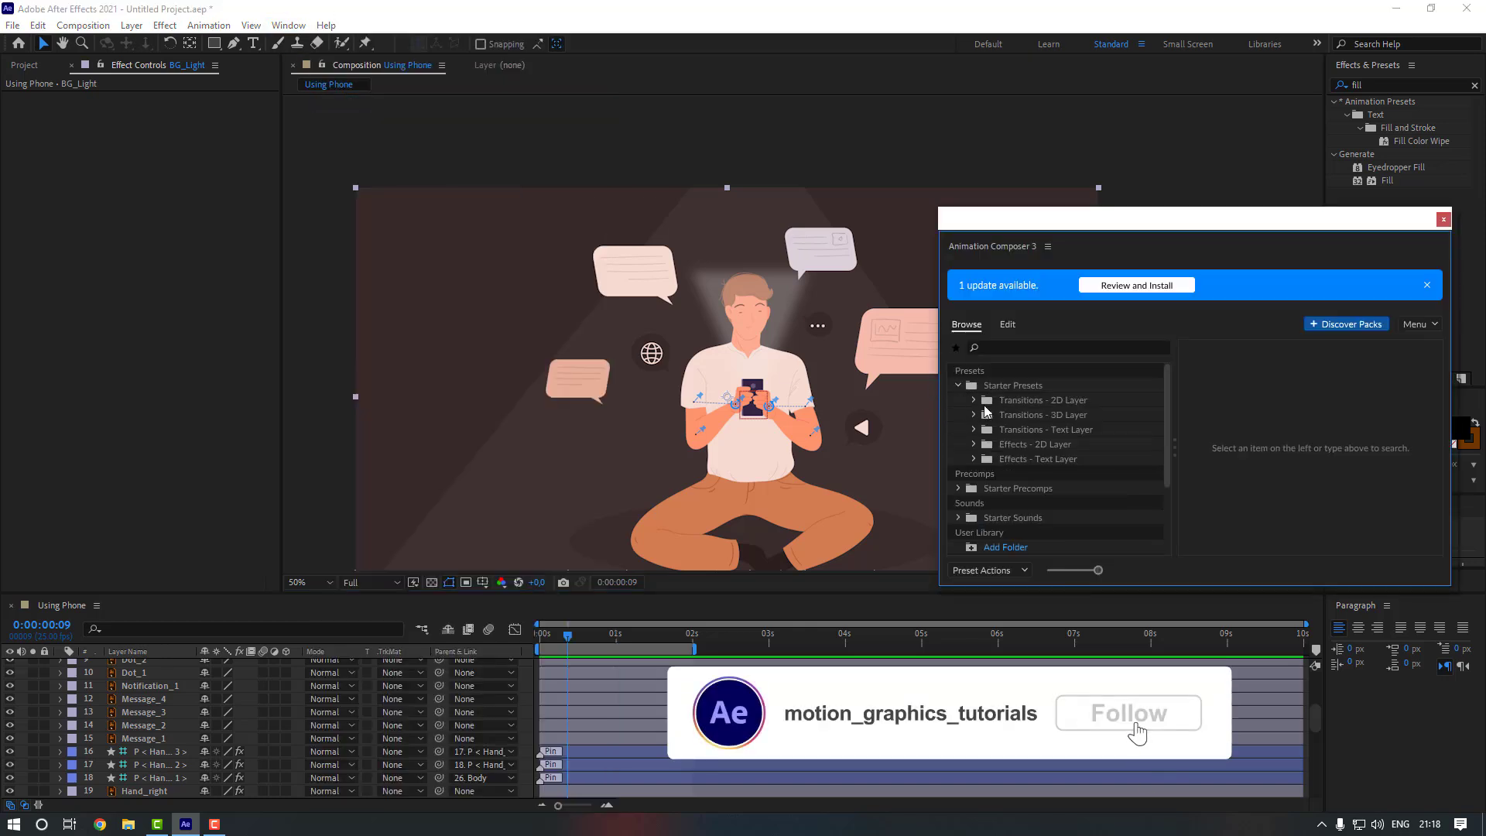
{"action": "left_click", "coordinate": [975, 401]}
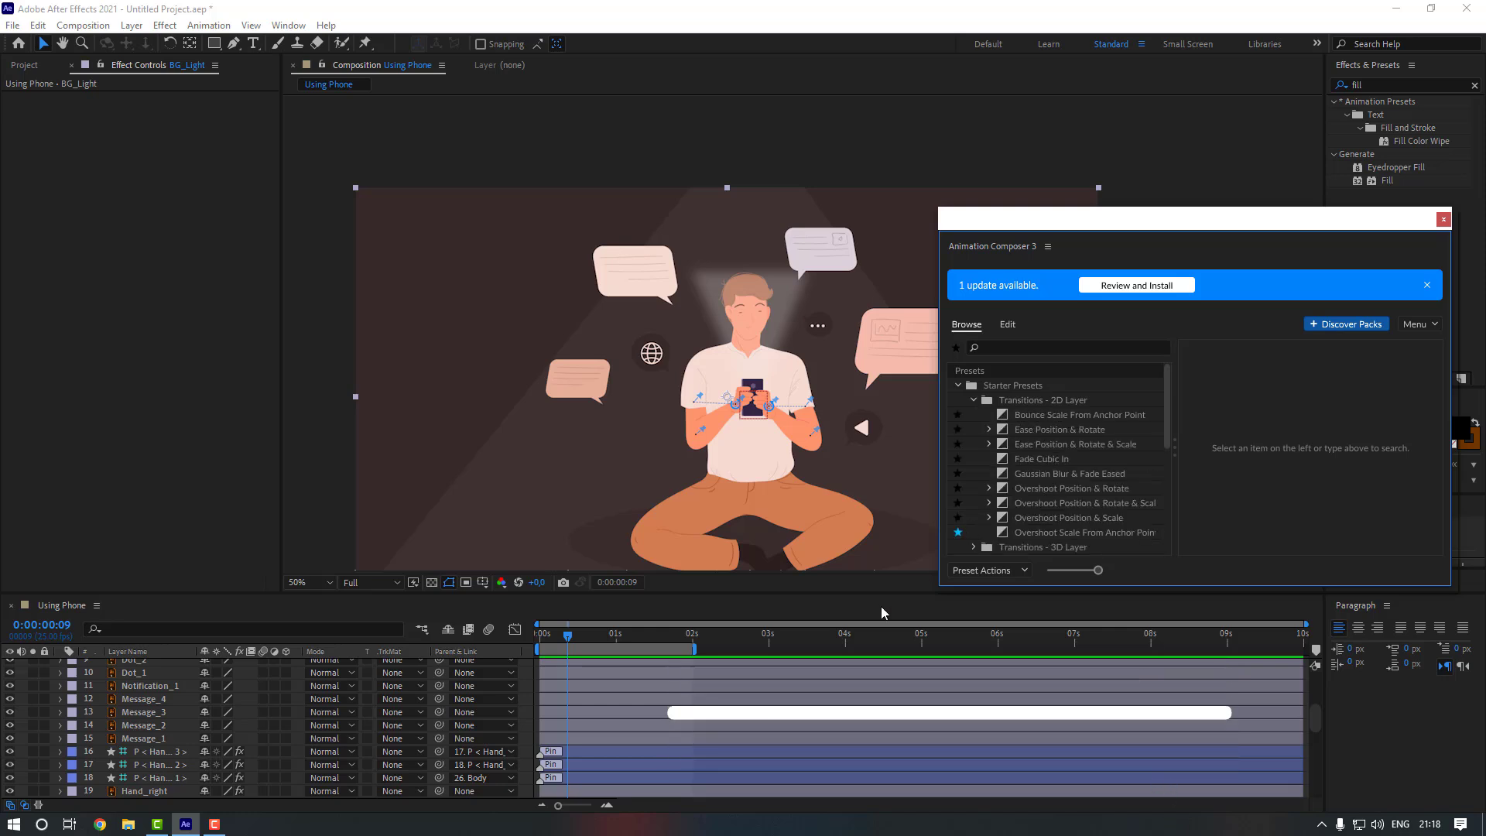
- Apply the Overshoot Scale From Anchor Point preset as an In transition to Message_1 to Message_4 and Notification_1 to Notification_3, and close Animation Composer
{"action": "left_click", "coordinate": [164, 740]}
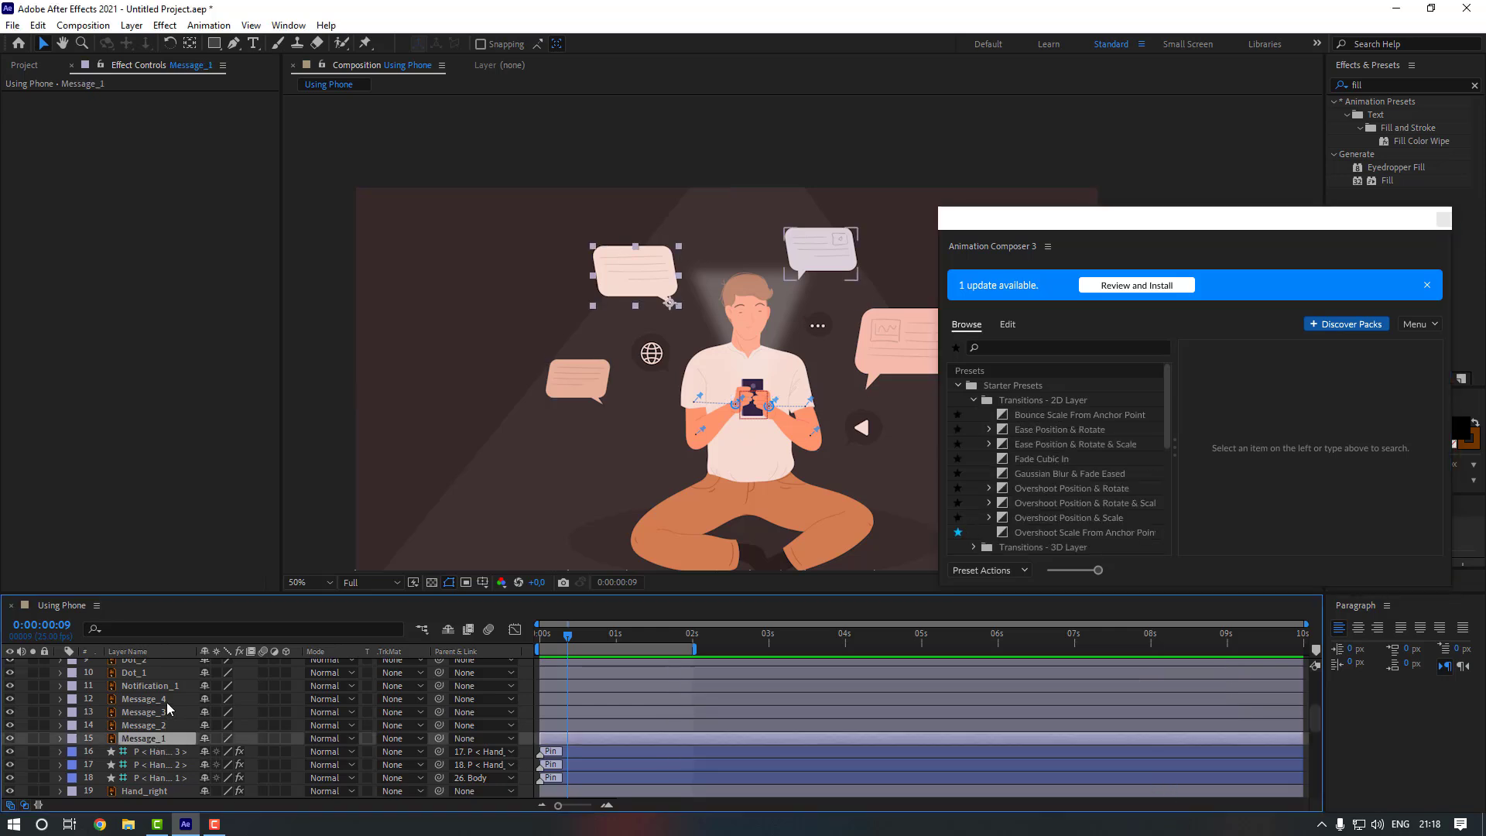
{"action": "left_click", "coordinate": [167, 701], "text": "shift"}
{"action": "scroll", "coordinate": [167, 712], "scroll_direction": "up", "scroll_amount": 1}
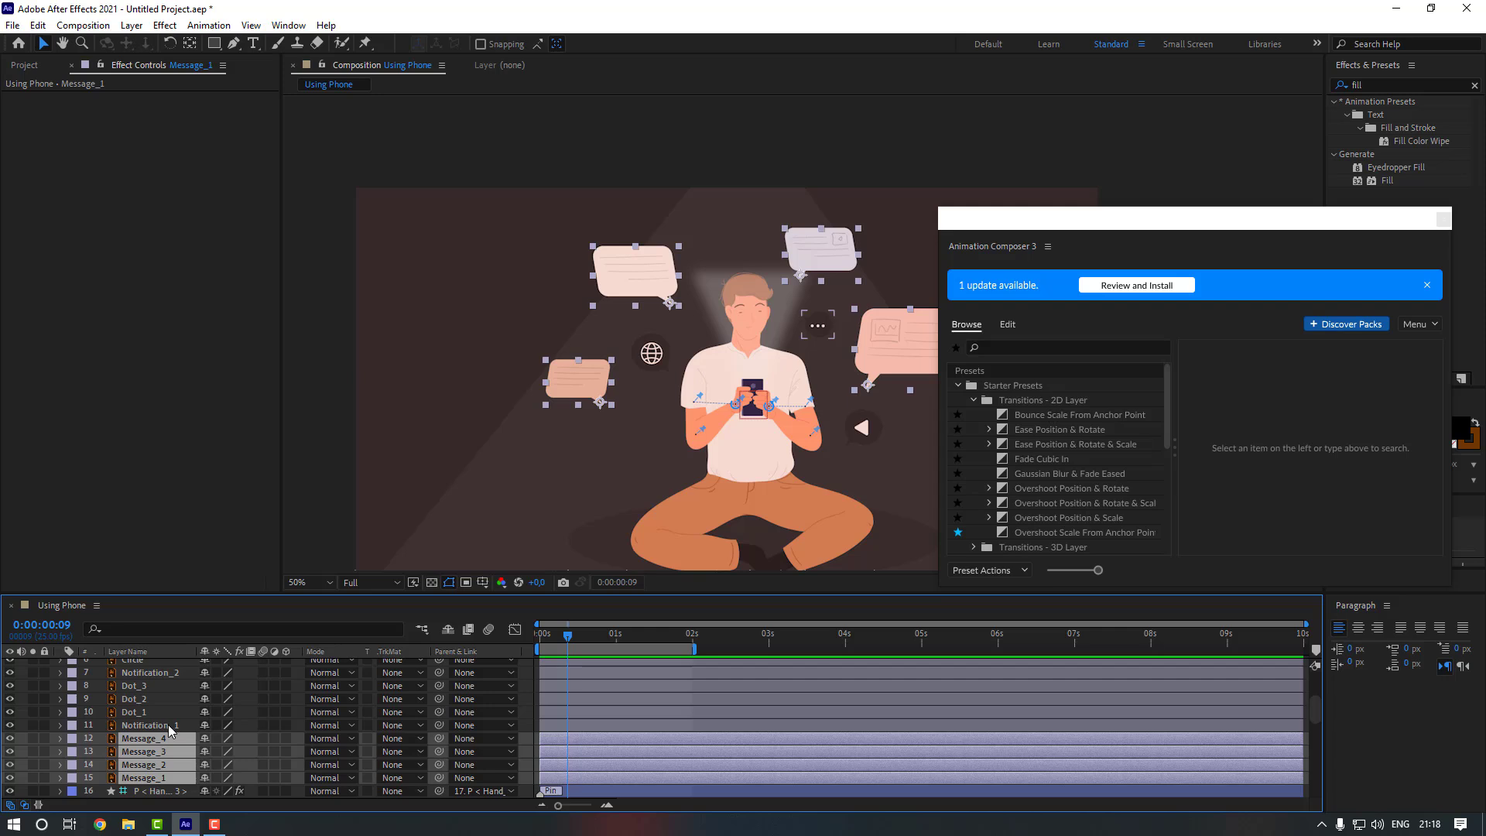
{"action": "left_click", "coordinate": [169, 725], "text": "shift"}
{"action": "left_click", "coordinate": [172, 673], "text": "shift"}
{"action": "scroll", "coordinate": [168, 718], "scroll_direction": "up", "scroll_amount": 3}
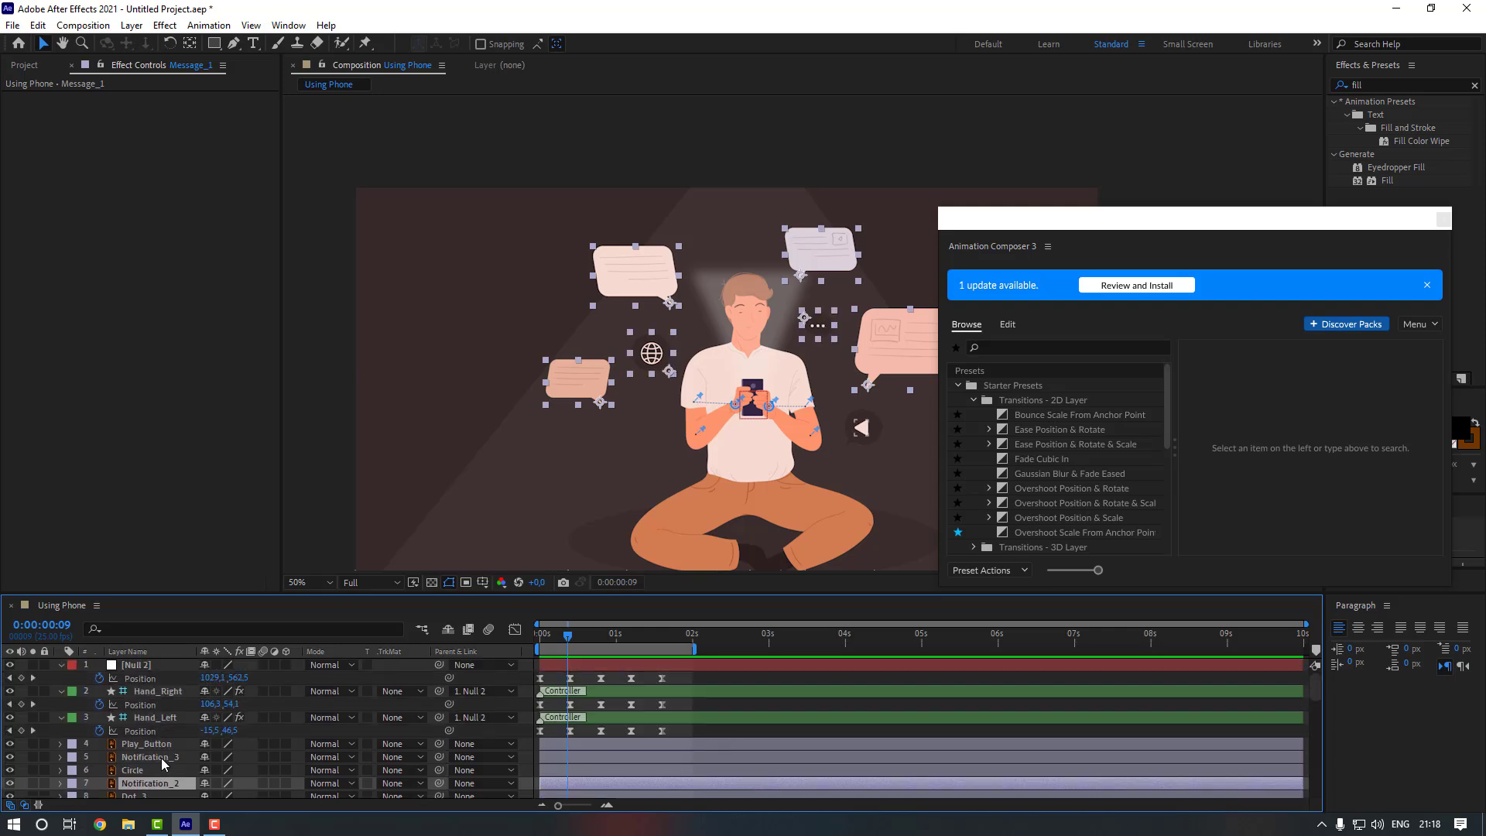
{"action": "left_click", "coordinate": [170, 759], "text": "shift"}
{"action": "scroll", "coordinate": [171, 758], "scroll_direction": "down", "scroll_amount": 1}
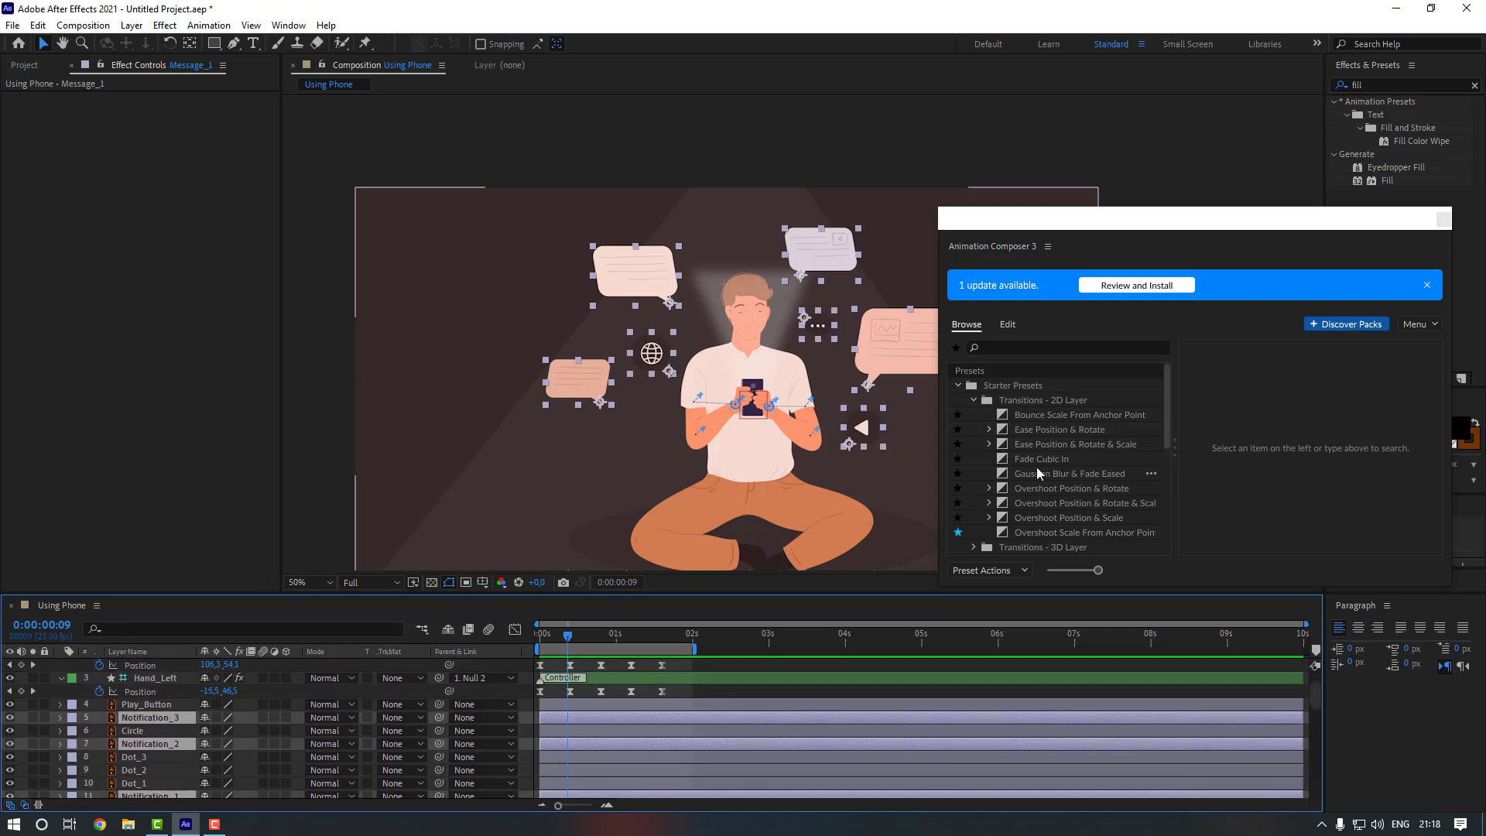
{"action": "left_click", "coordinate": [1076, 532]}
{"action": "left_click", "coordinate": [1290, 571]}
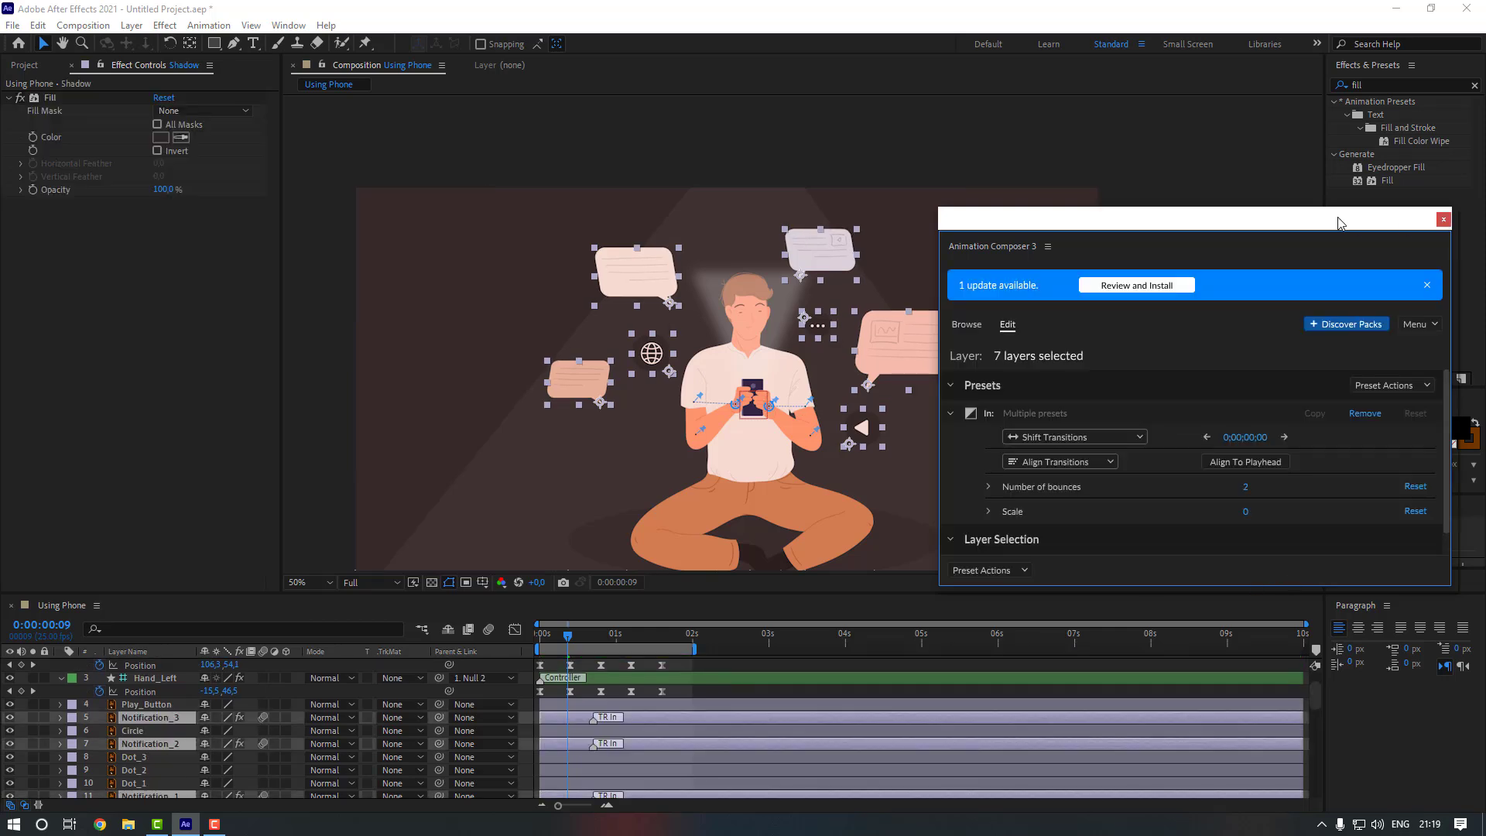
{"action": "left_click", "coordinate": [1443, 220]}
- Parent the Play_Button layer to Notification_3 and the Circle layer to Notification_2
{"action": "left_click", "coordinate": [604, 730]}
{"action": "left_click", "coordinate": [606, 636]}
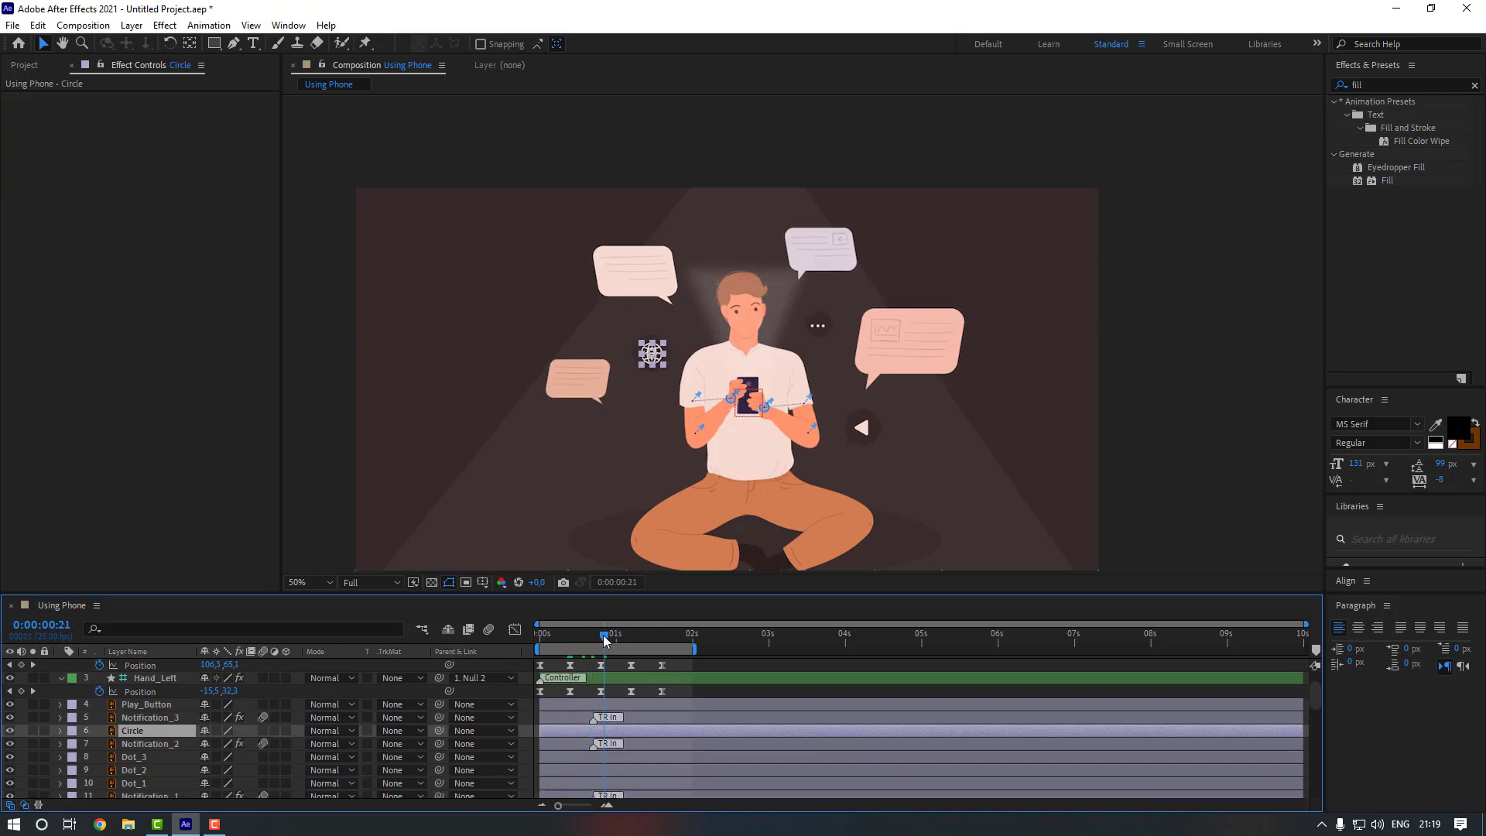
{"action": "left_click", "coordinate": [159, 704]}
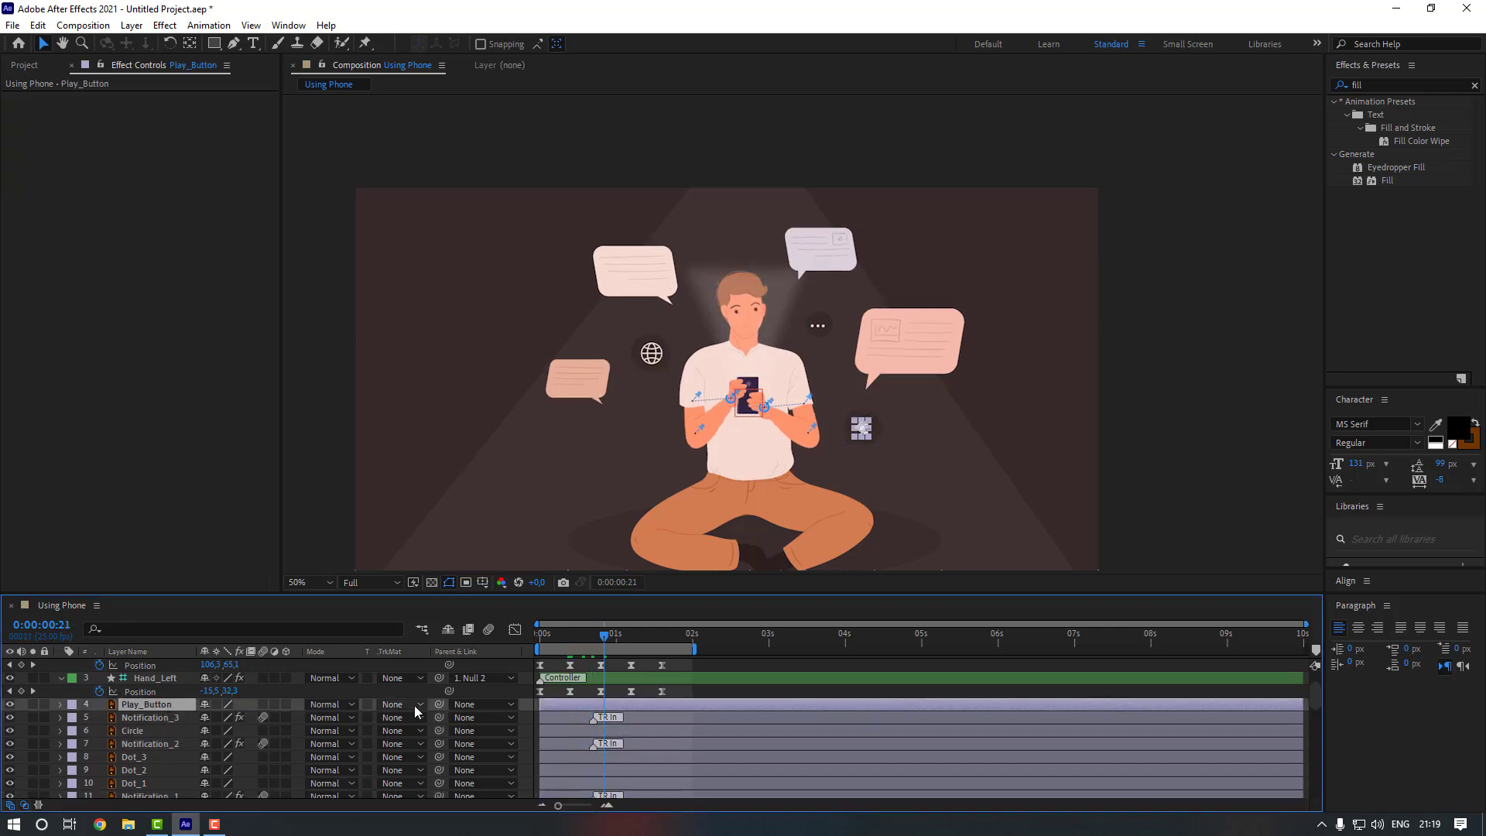
{"action": "left_click_drag", "start_coordinate": [438, 703], "coordinate": [160, 719]}
{"action": "left_click", "coordinate": [155, 732]}
{"action": "left_click_drag", "start_coordinate": [440, 733], "coordinate": [159, 748]}
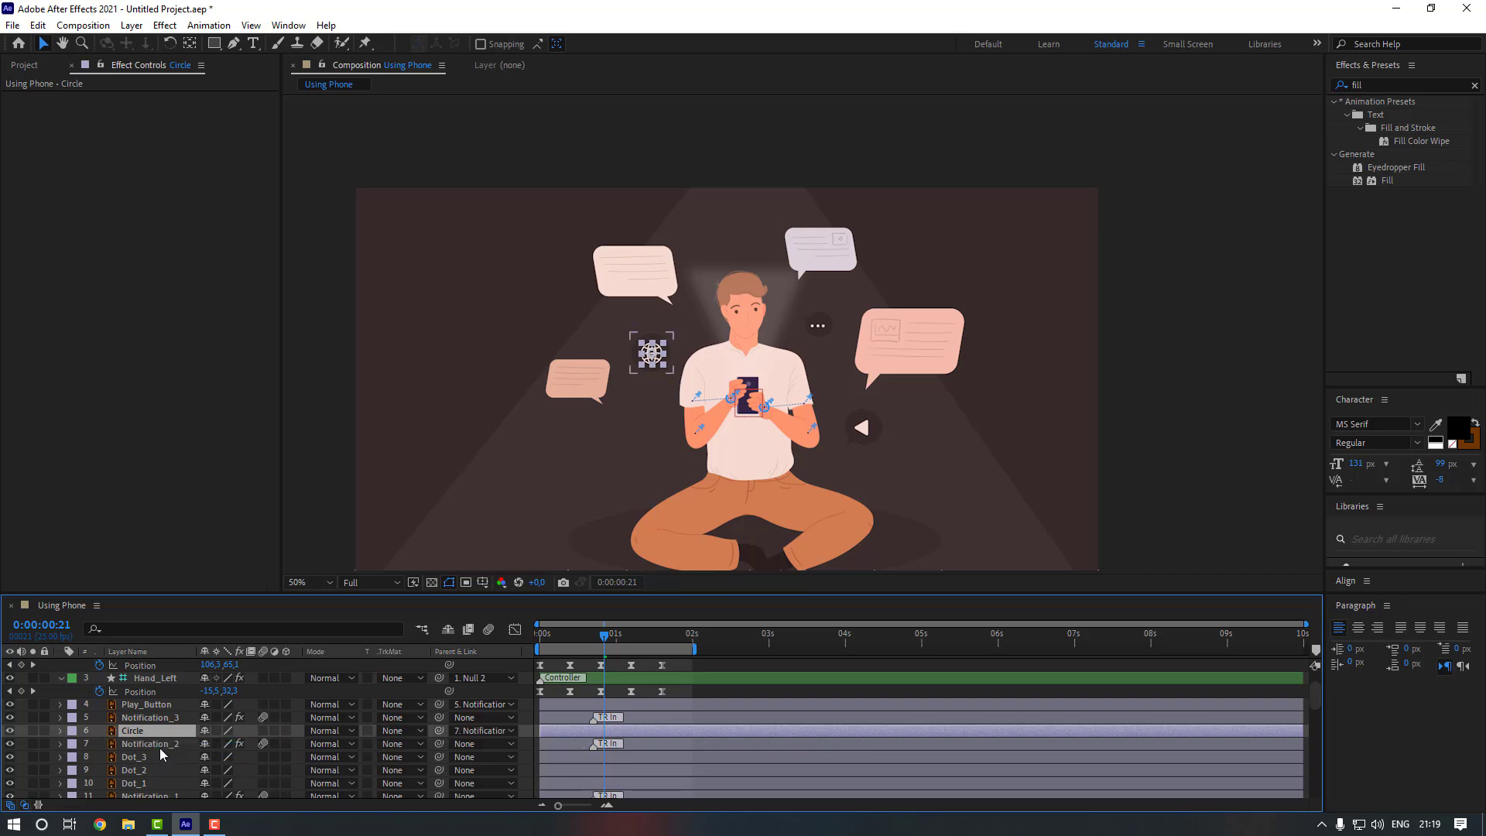
- Parent the Dot_1, Dot_2 and Dot_3 layers to Notification_1
{"action": "scroll", "coordinate": [151, 726], "scroll_direction": "down", "scroll_amount": 2}
{"action": "left_click", "coordinate": [152, 720]}
{"action": "left_click", "coordinate": [150, 745], "text": "shift"}
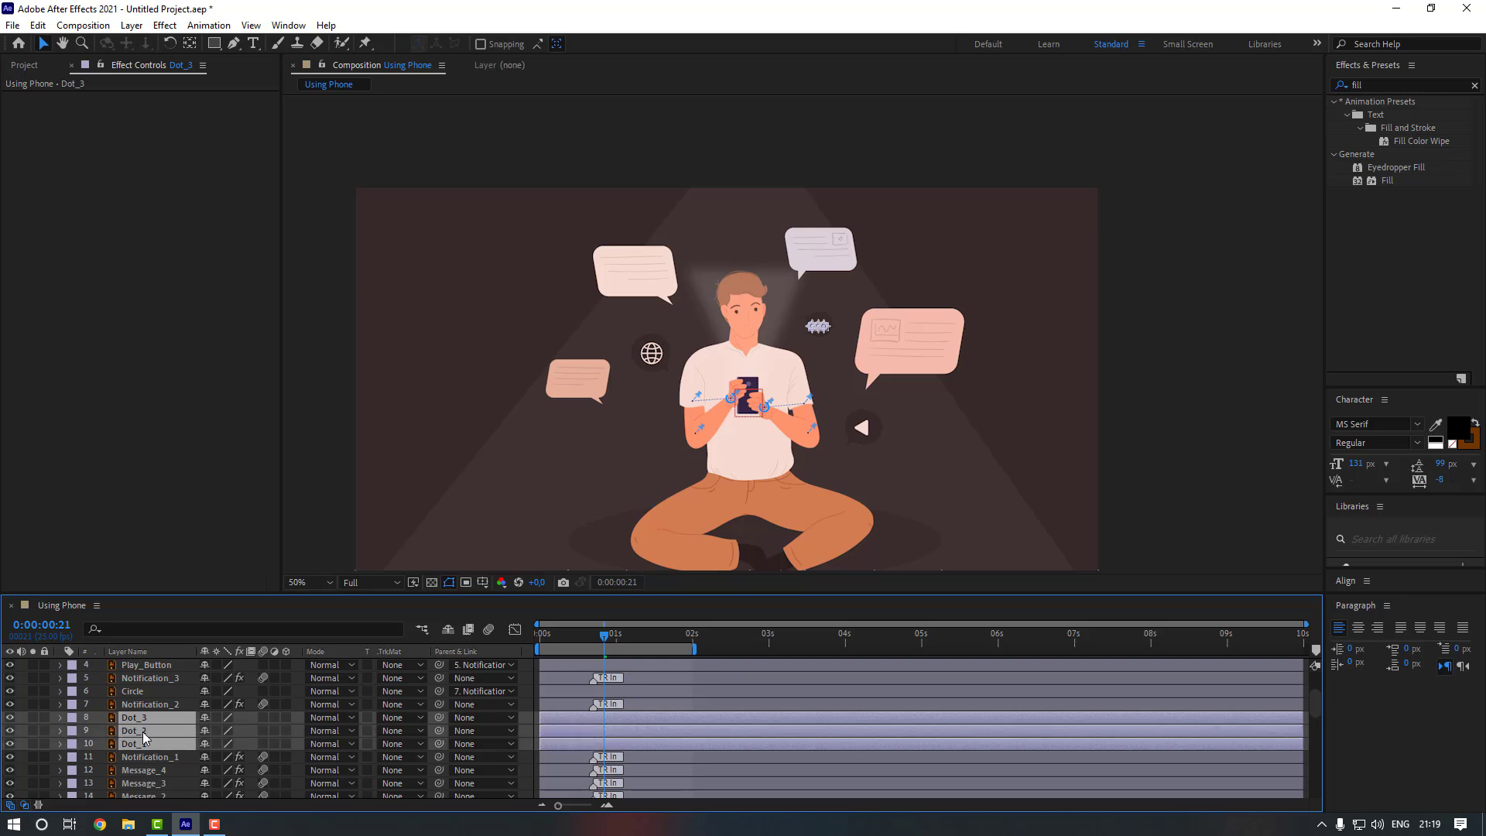
{"action": "left_click_drag", "start_coordinate": [440, 745], "coordinate": [141, 761]}
{"action": "scroll", "coordinate": [155, 751], "scroll_direction": "down", "scroll_amount": 2}
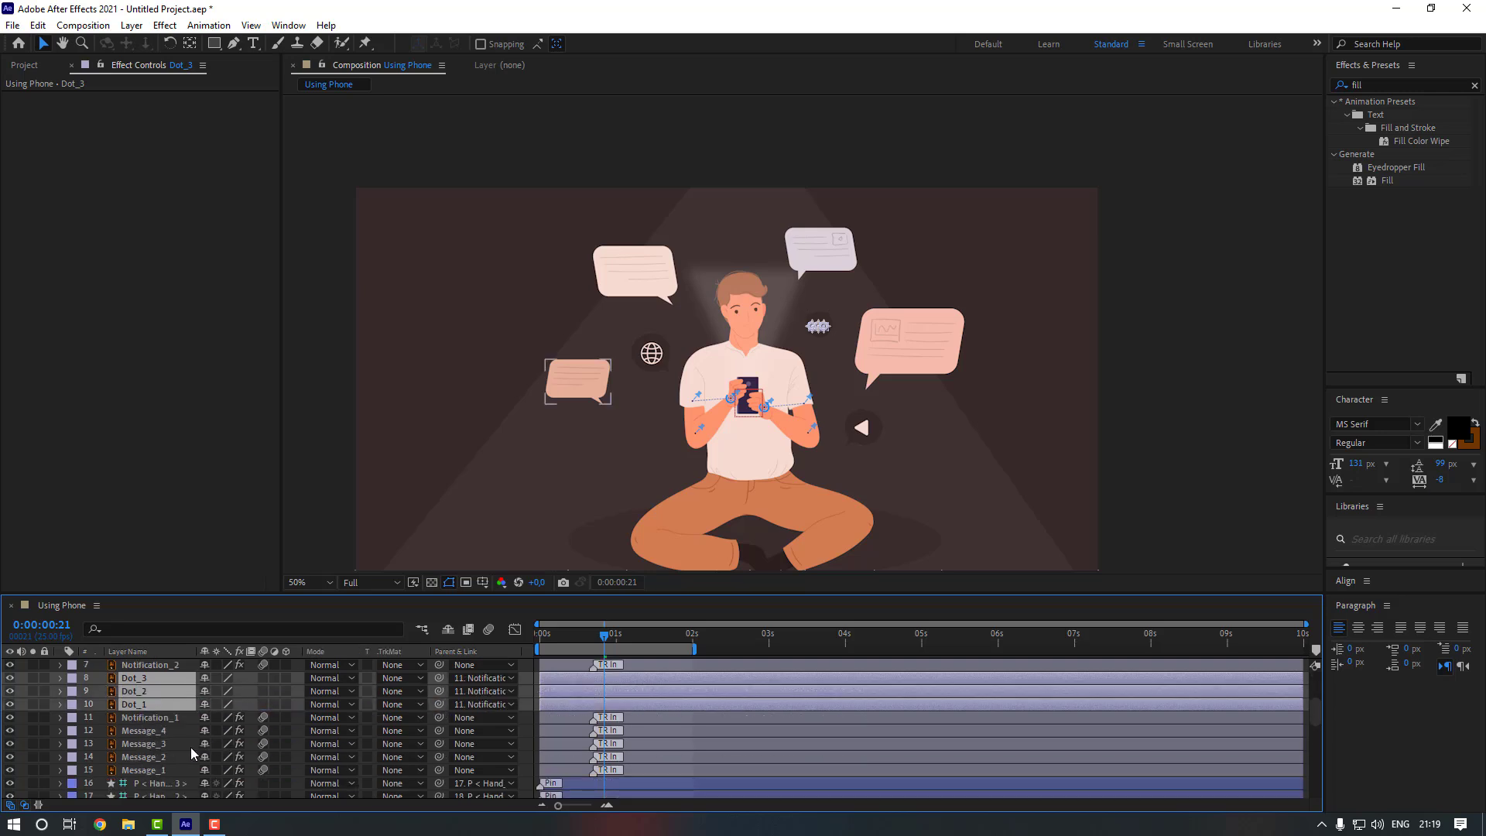
- Stagger Message_2, Message_3 and Message_4 progressively in time so Message_4 starts at about 0.5 s, and preview the pop-ins
{"action": "scroll", "coordinate": [186, 743], "scroll_direction": "down", "scroll_amount": 2}
{"action": "left_click", "coordinate": [167, 730]}
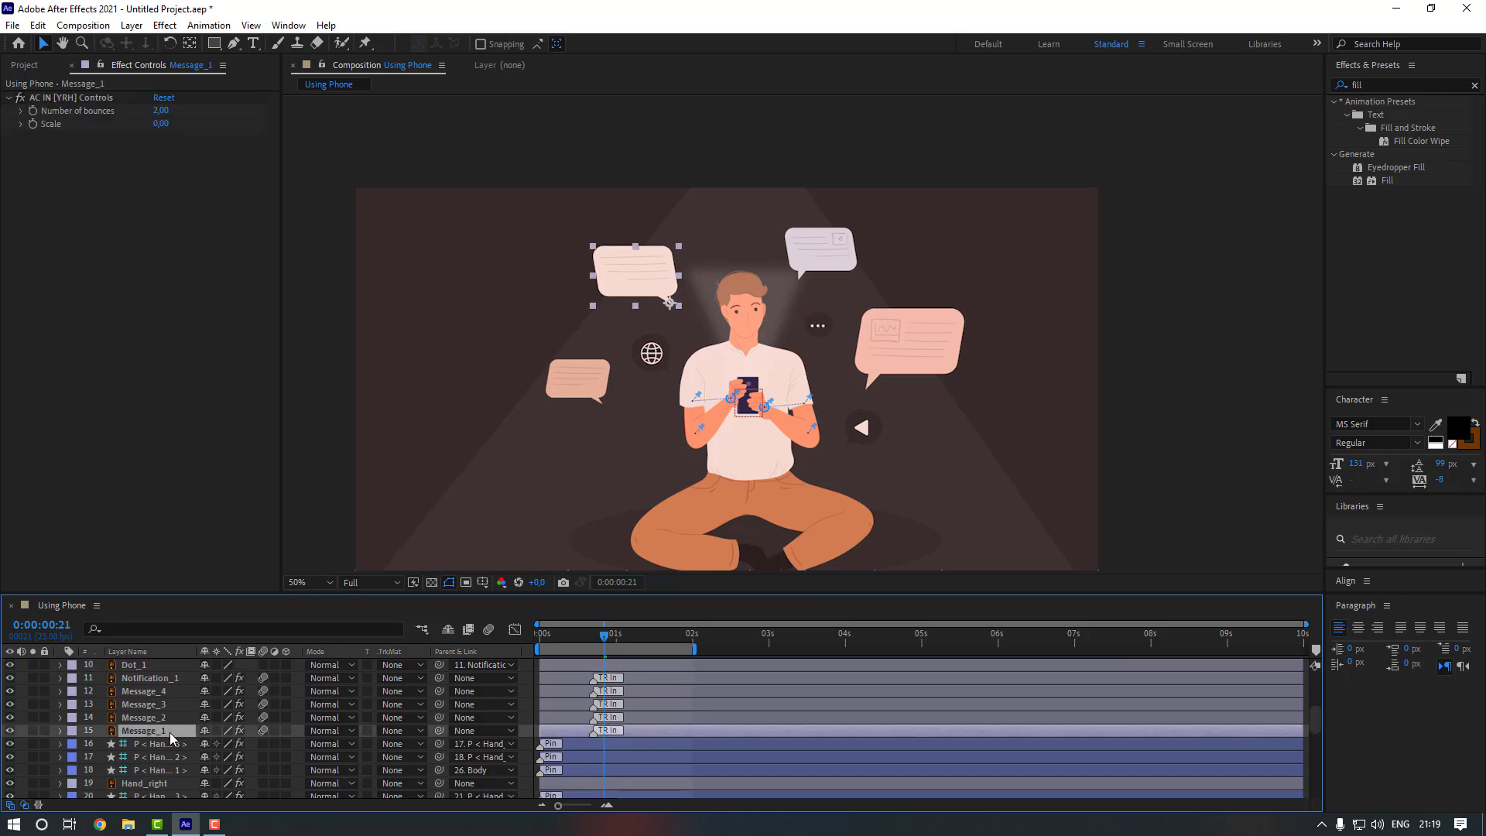
{"action": "left_click", "coordinate": [160, 721]}
{"action": "left_click", "coordinate": [161, 730]}
{"action": "left_click", "coordinate": [161, 721]}
{"action": "left_click_drag", "start_coordinate": [546, 720], "coordinate": [579, 690]}
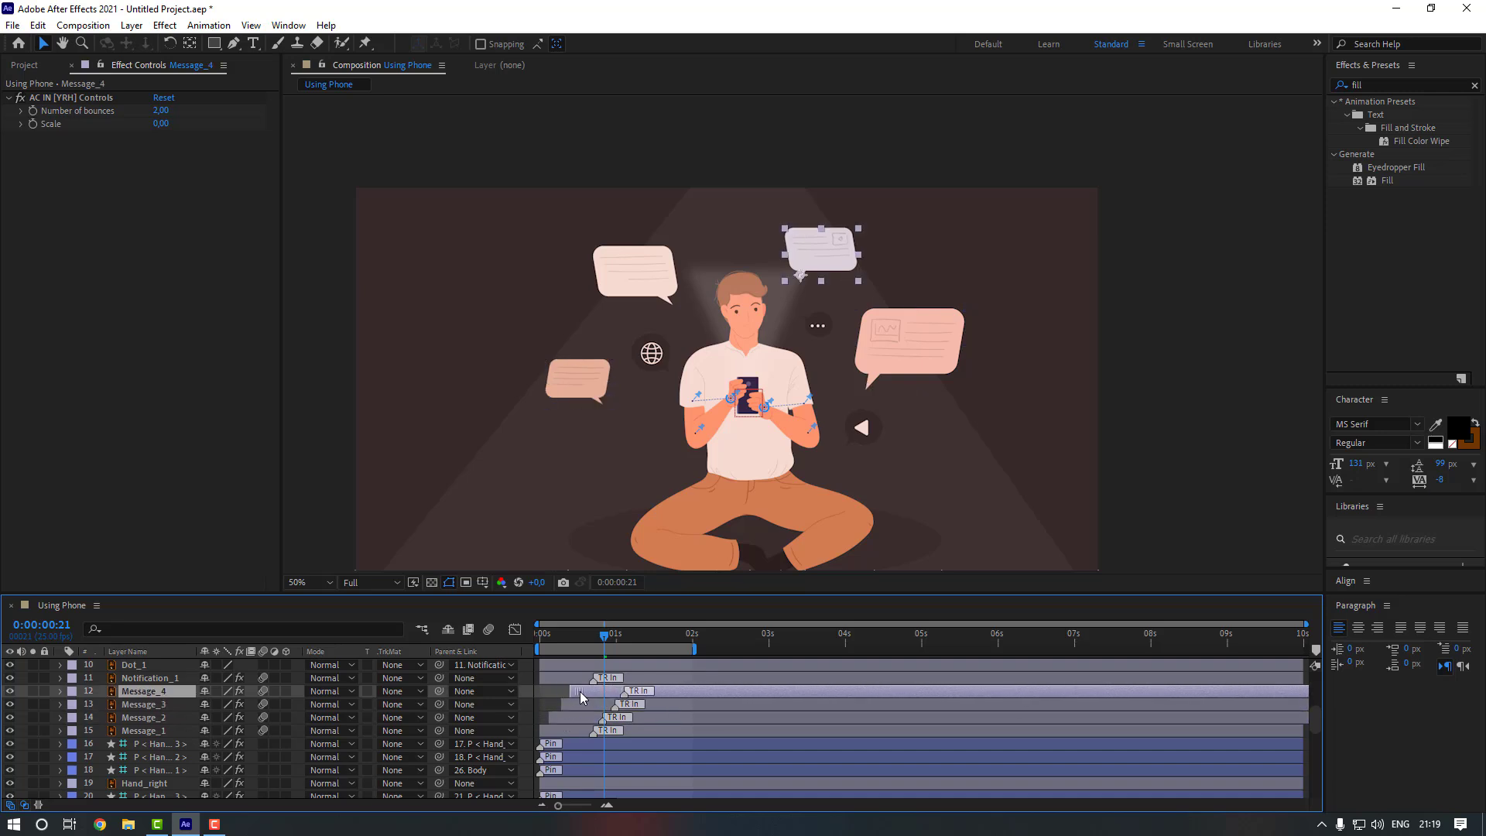
{"action": "left_click", "coordinate": [561, 690]}
{"action": "key", "text": "space"}
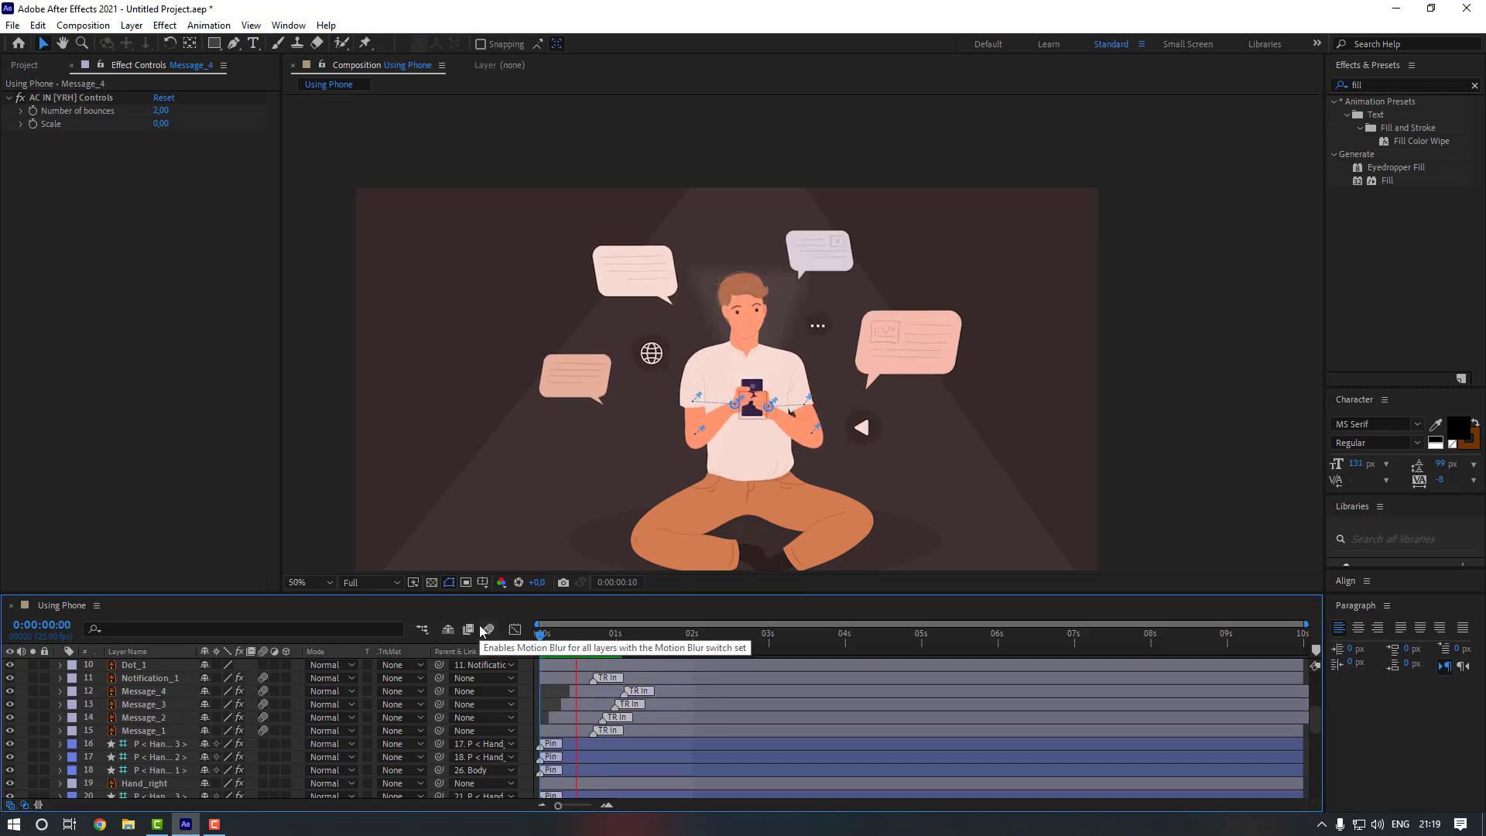
- Widen the stagger so Message_2, Message_3 and Message_4 start at about 0.4, 0.8 and 1.4 s, and preview it
{"action": "left_click_drag", "start_coordinate": [564, 713], "coordinate": [660, 692]}
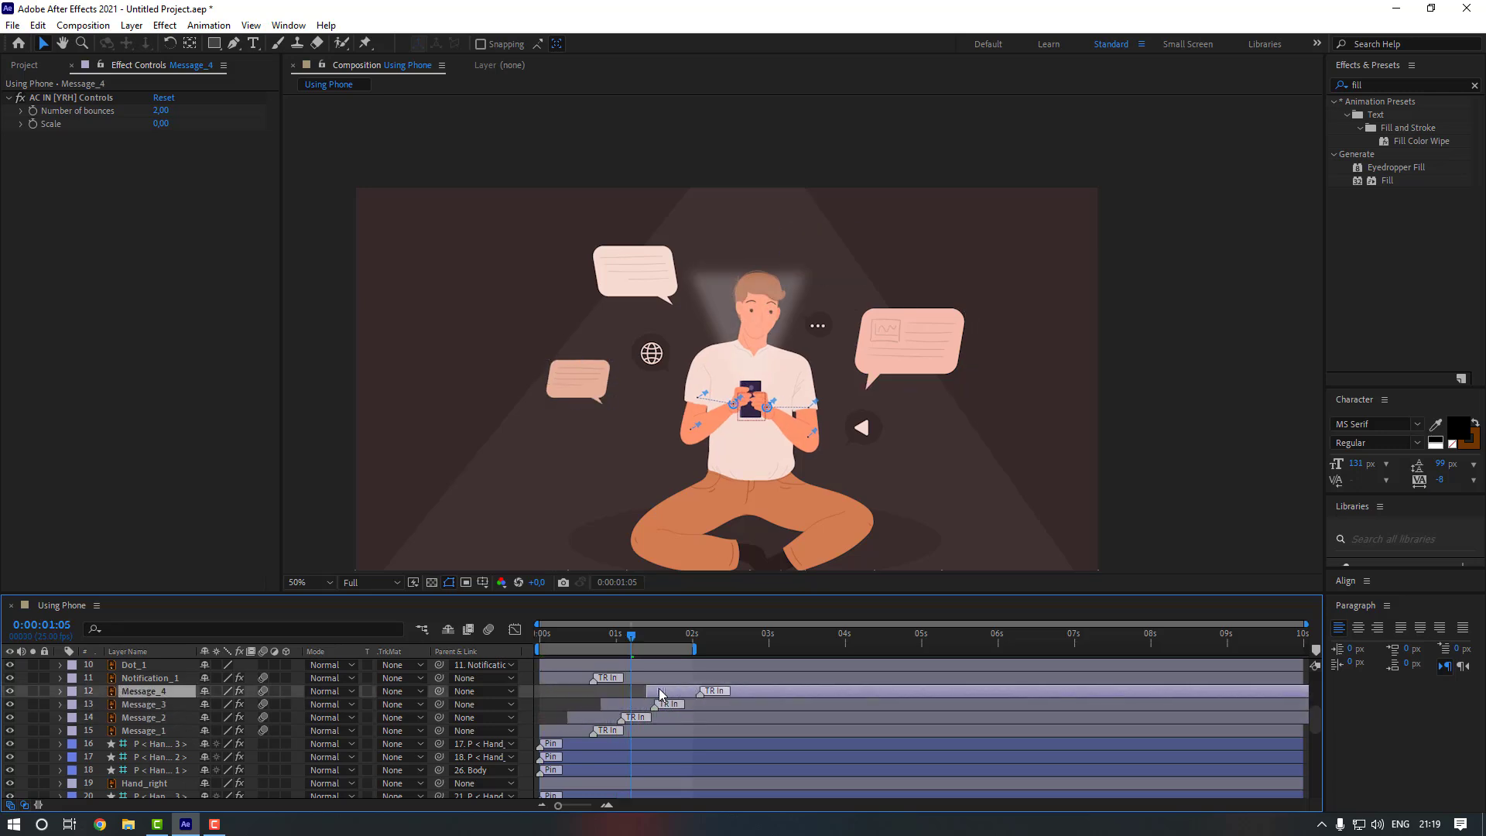
{"action": "left_click", "coordinate": [583, 689]}
{"action": "key", "text": "space"}
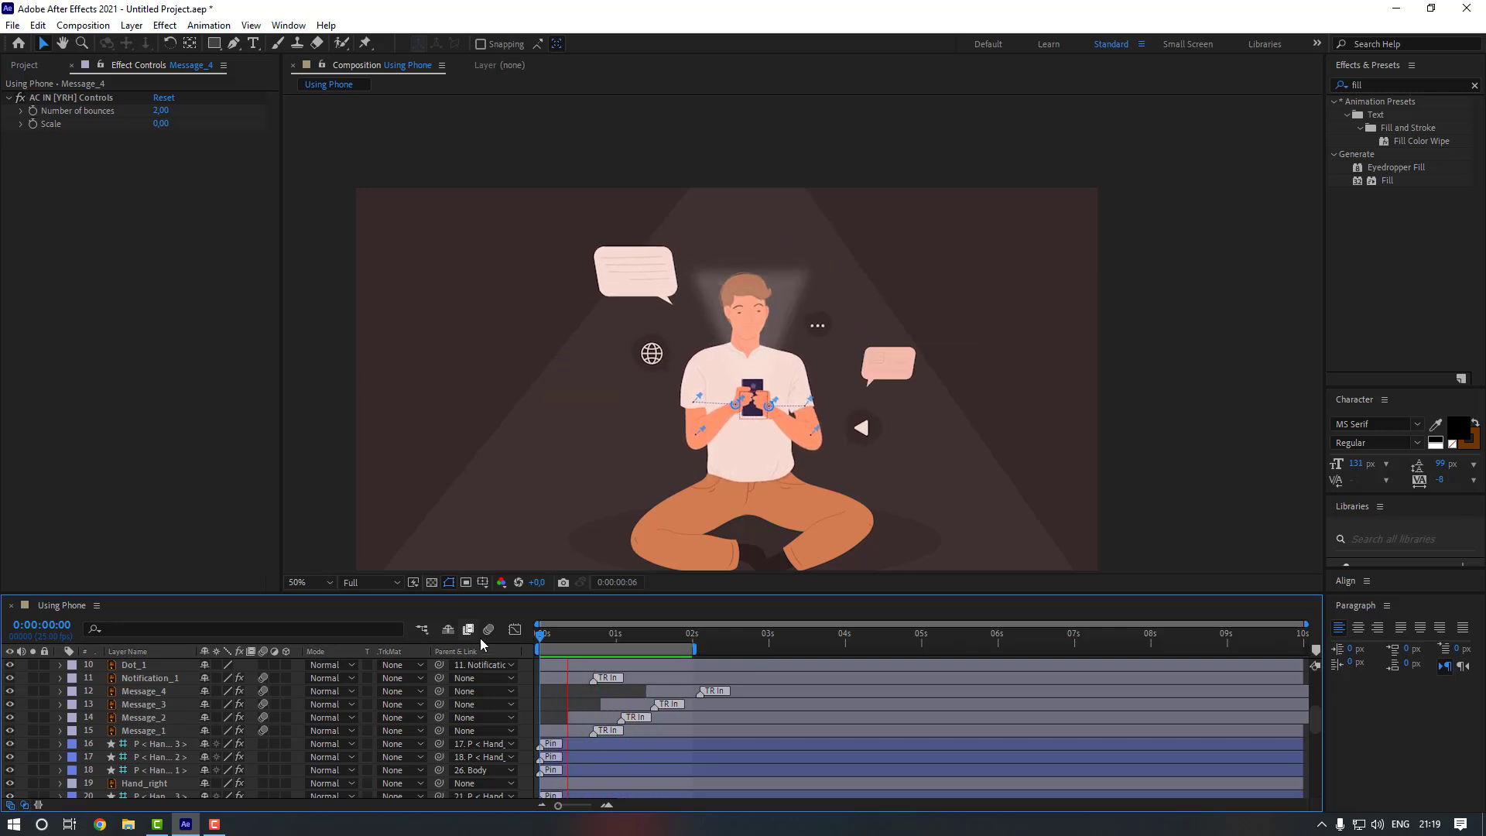
- Stagger Notification_1, Notification_2 and Notification_3 so they start at about 0.2, 0.5 and 1 s
{"action": "scroll", "coordinate": [164, 683], "scroll_direction": "up", "scroll_amount": 1}
{"action": "left_click", "coordinate": [165, 718]}
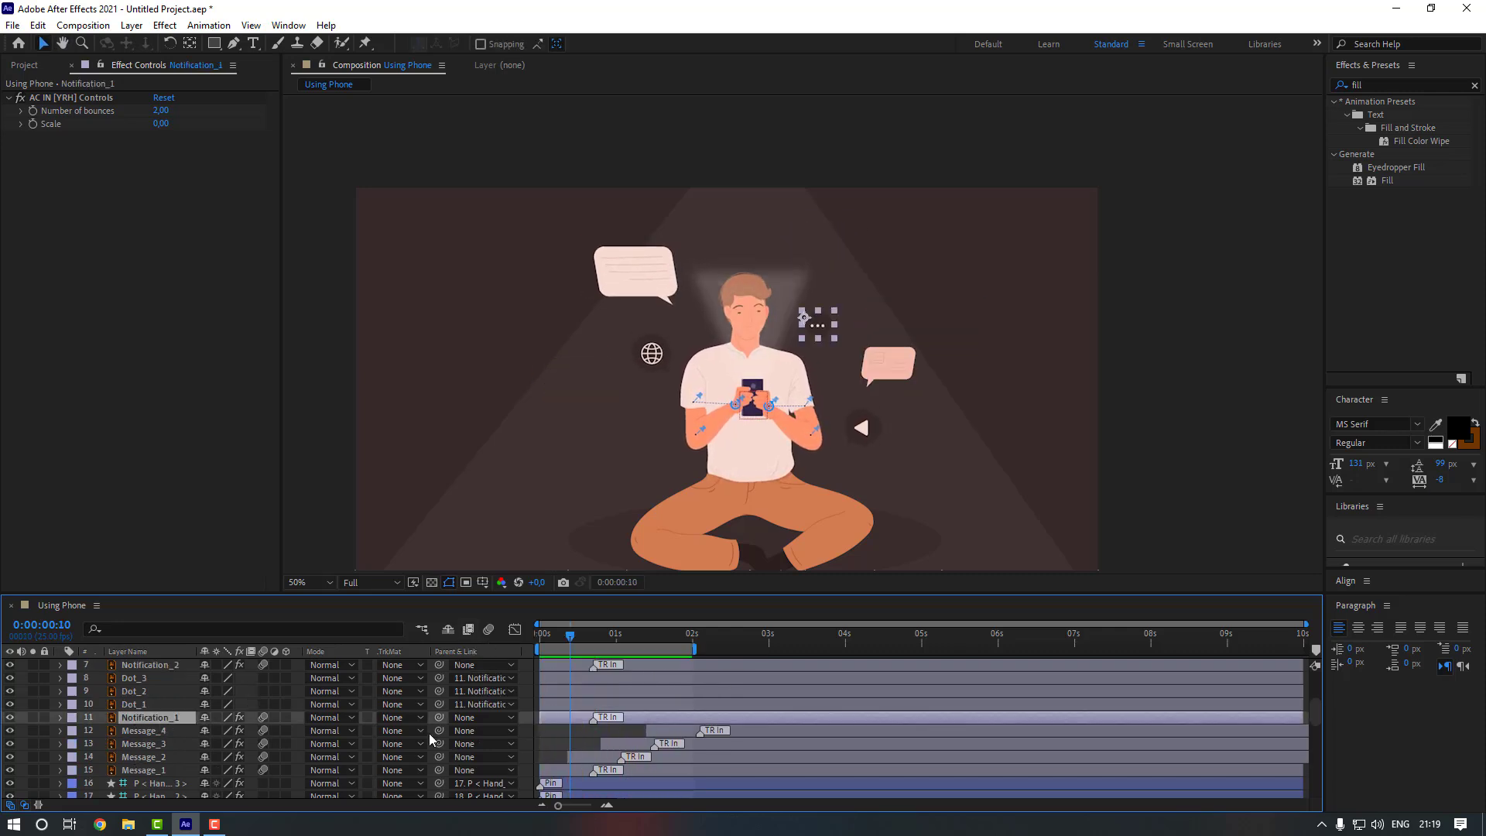
{"action": "left_click_drag", "start_coordinate": [554, 724], "coordinate": [622, 713]}
{"action": "scroll", "coordinate": [564, 717], "scroll_direction": "up", "scroll_amount": 1}
{"action": "scroll", "coordinate": [575, 710], "scroll_direction": "up", "scroll_amount": 1}
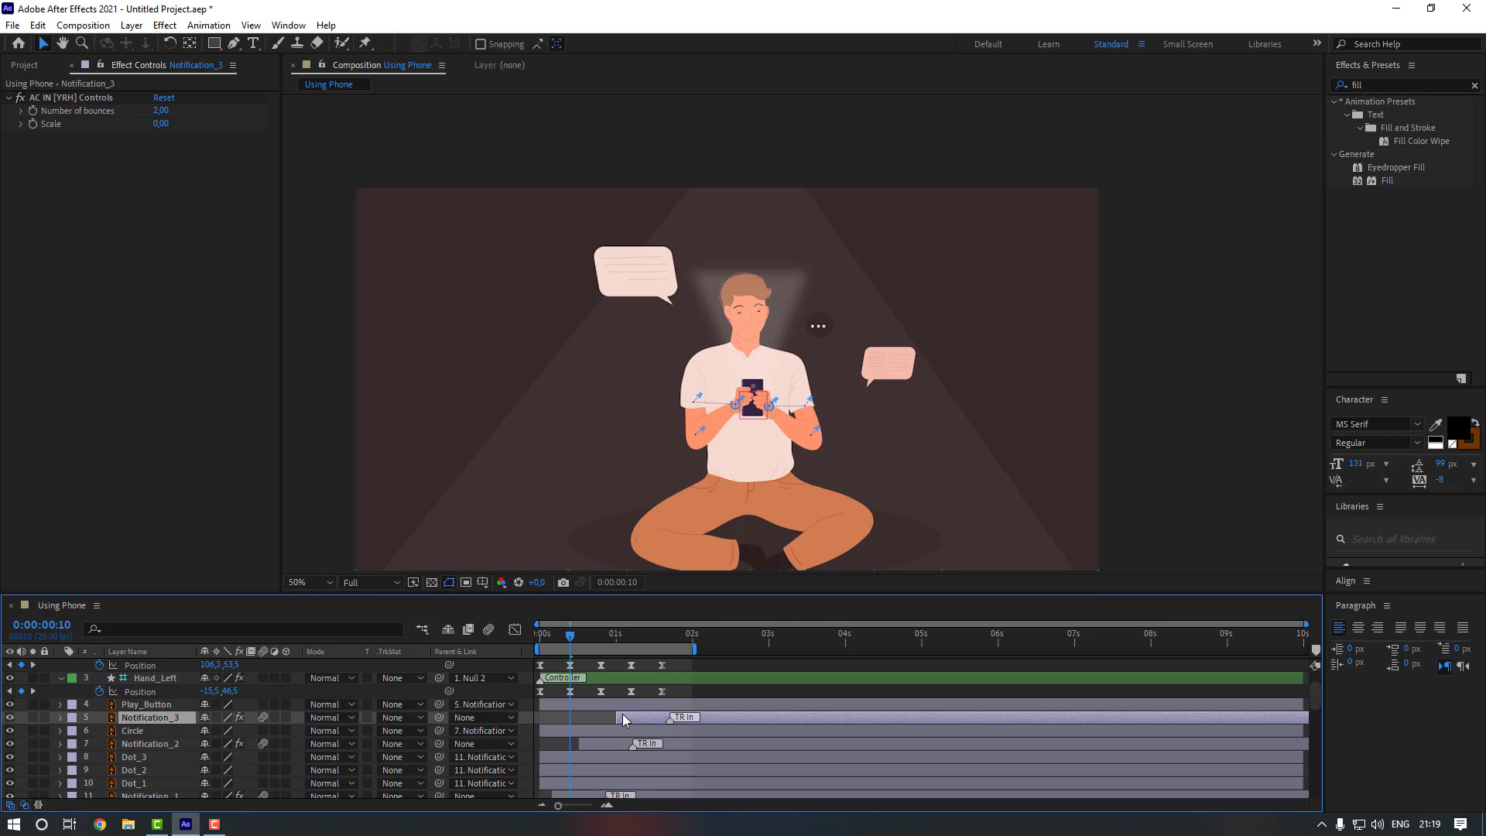
- Keyframe Dot_1's Opacity at 100% at the composition start and 20% at 0:00:00:10
{"action": "scroll", "coordinate": [623, 717], "scroll_direction": "down", "scroll_amount": 2}
{"action": "left_click", "coordinate": [563, 704]}
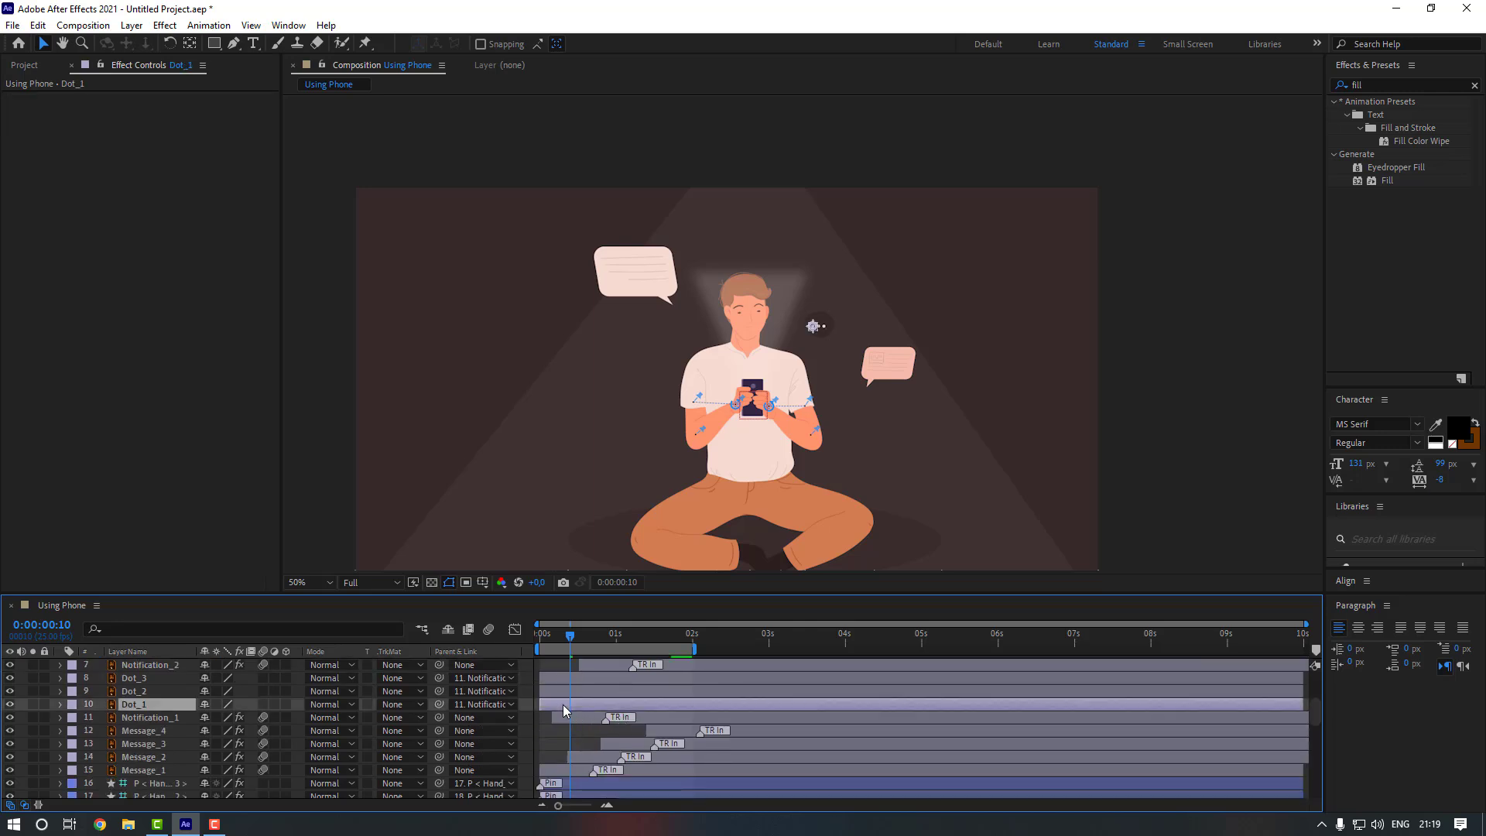
{"action": "left_click_drag", "start_coordinate": [569, 636], "coordinate": [544, 641]}
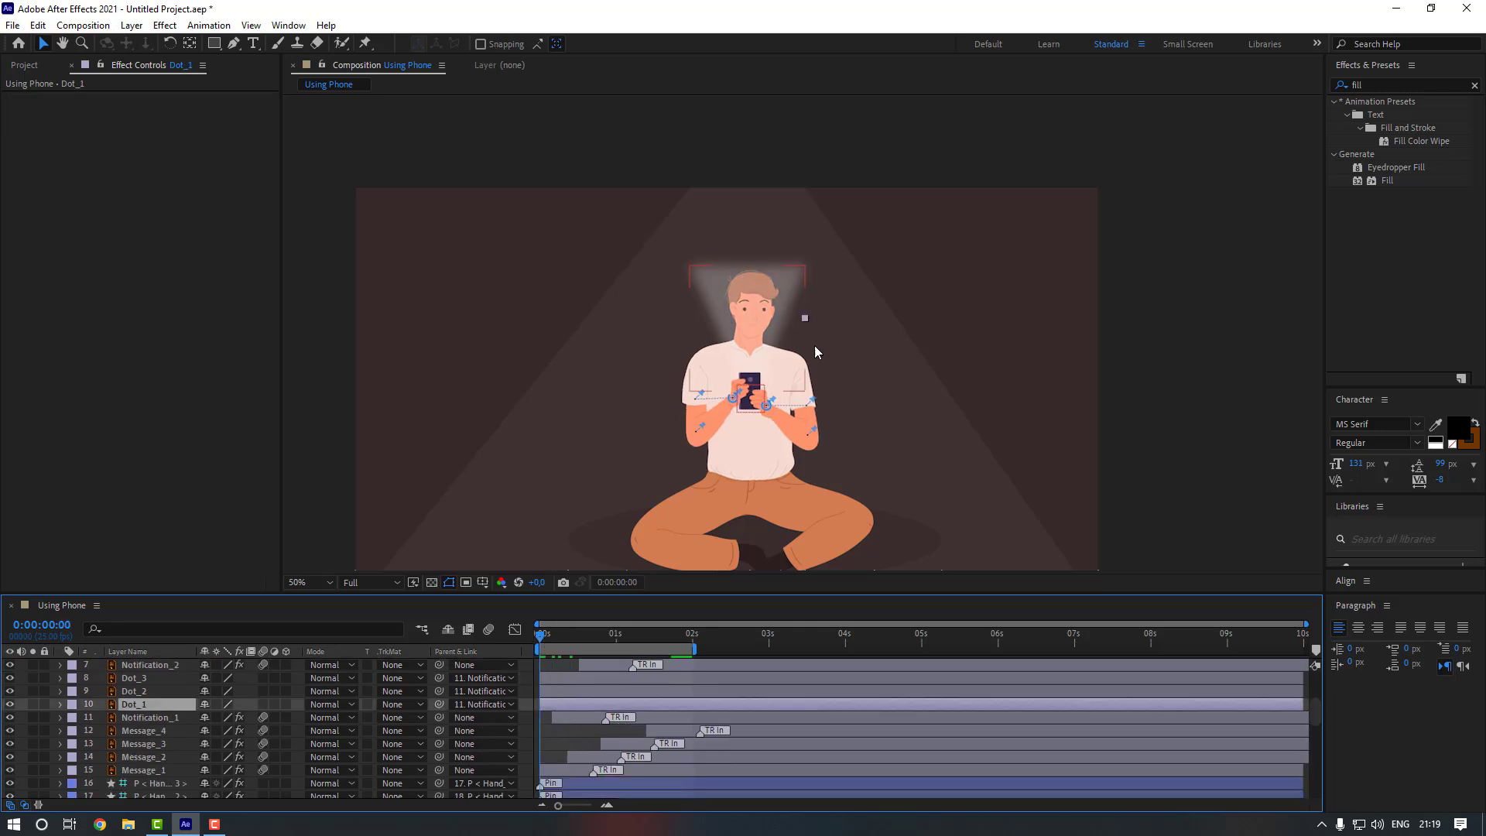
{"action": "scroll", "coordinate": [813, 356], "scroll_direction": "up", "scroll_amount": 2}
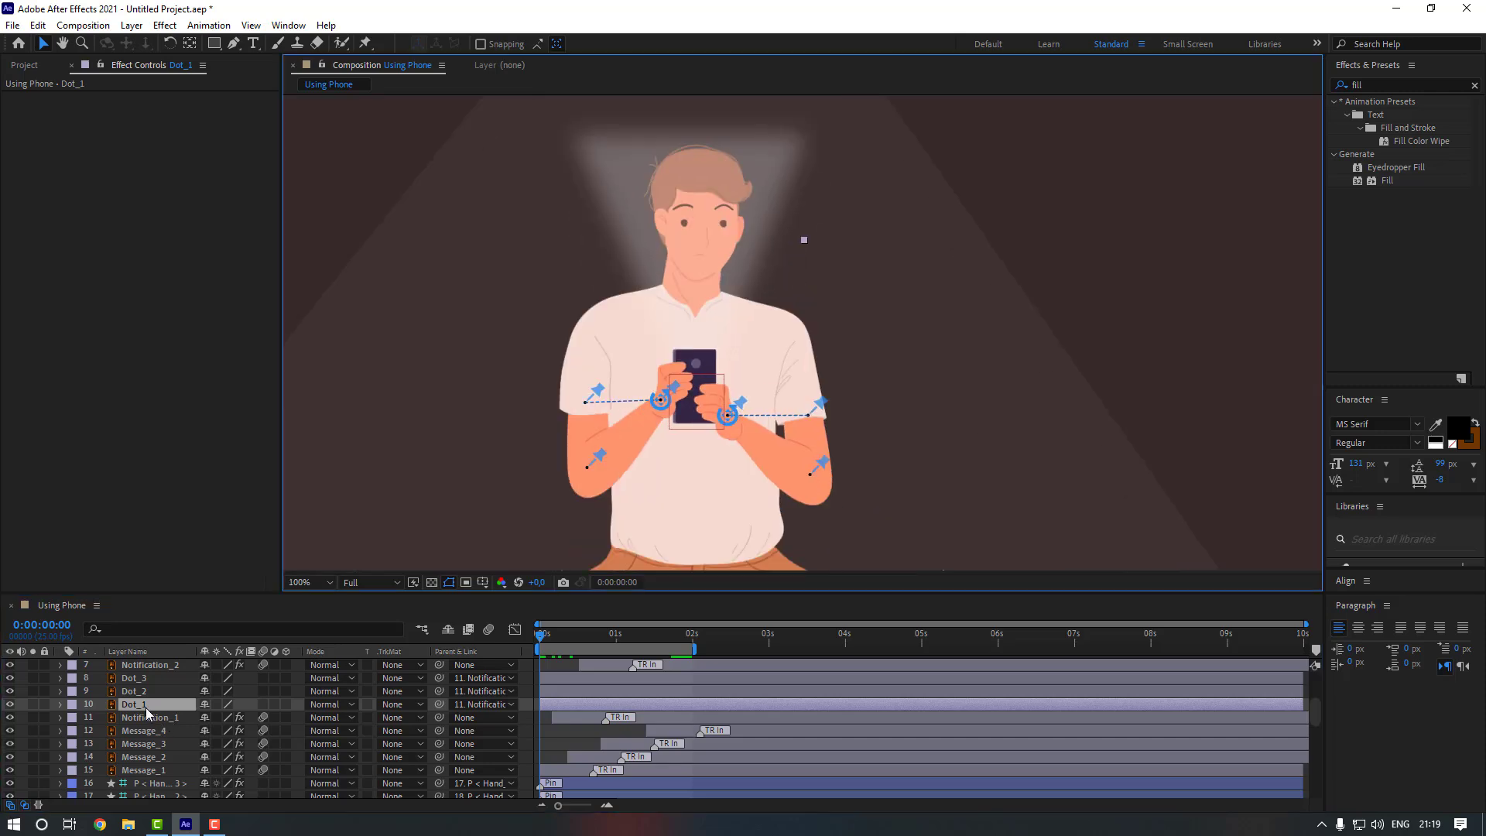
{"action": "key", "text": "t"}
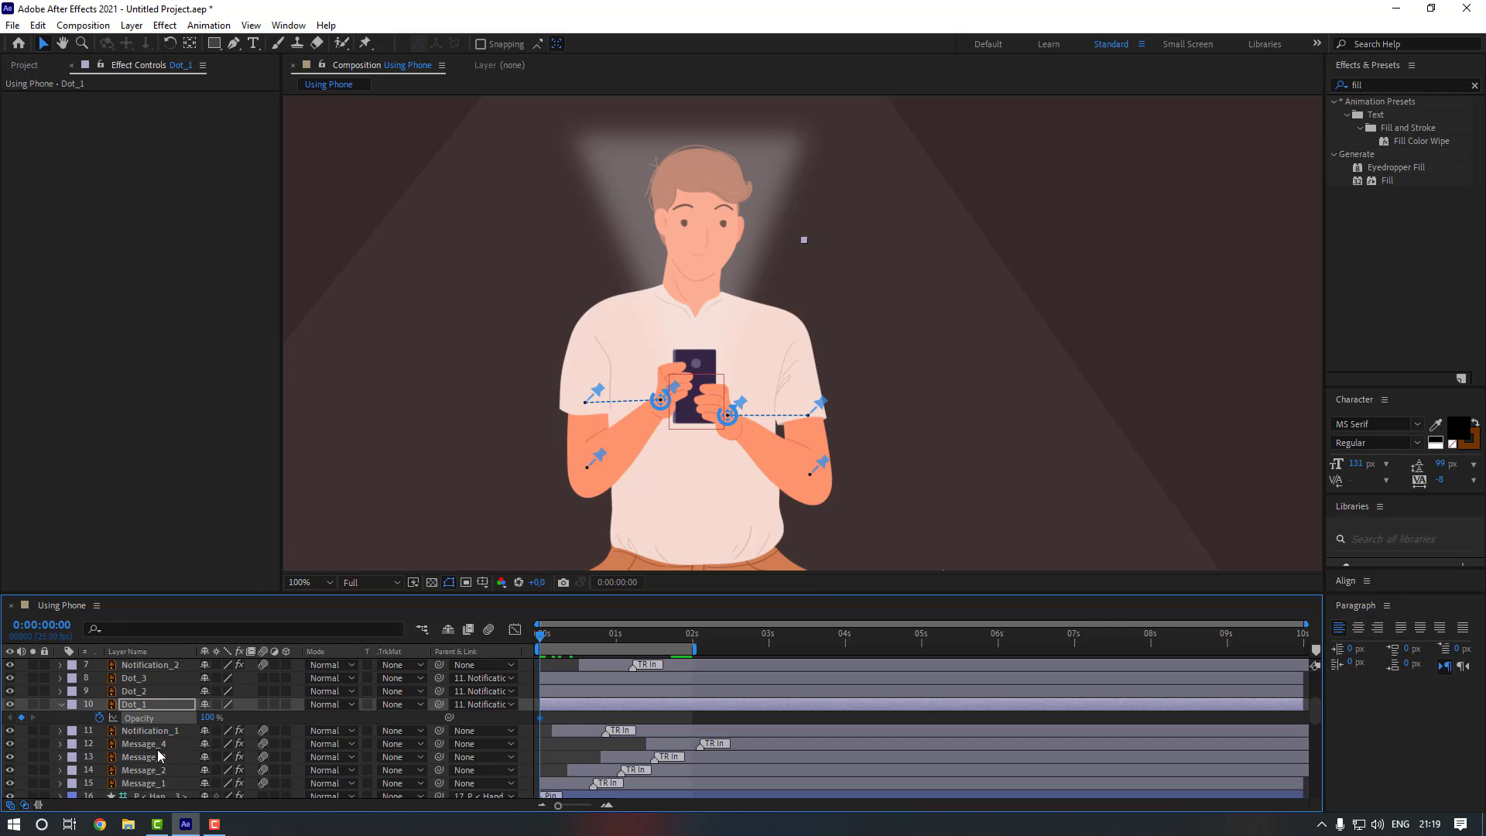
{"action": "key", "text": "shift+Page_Down"}
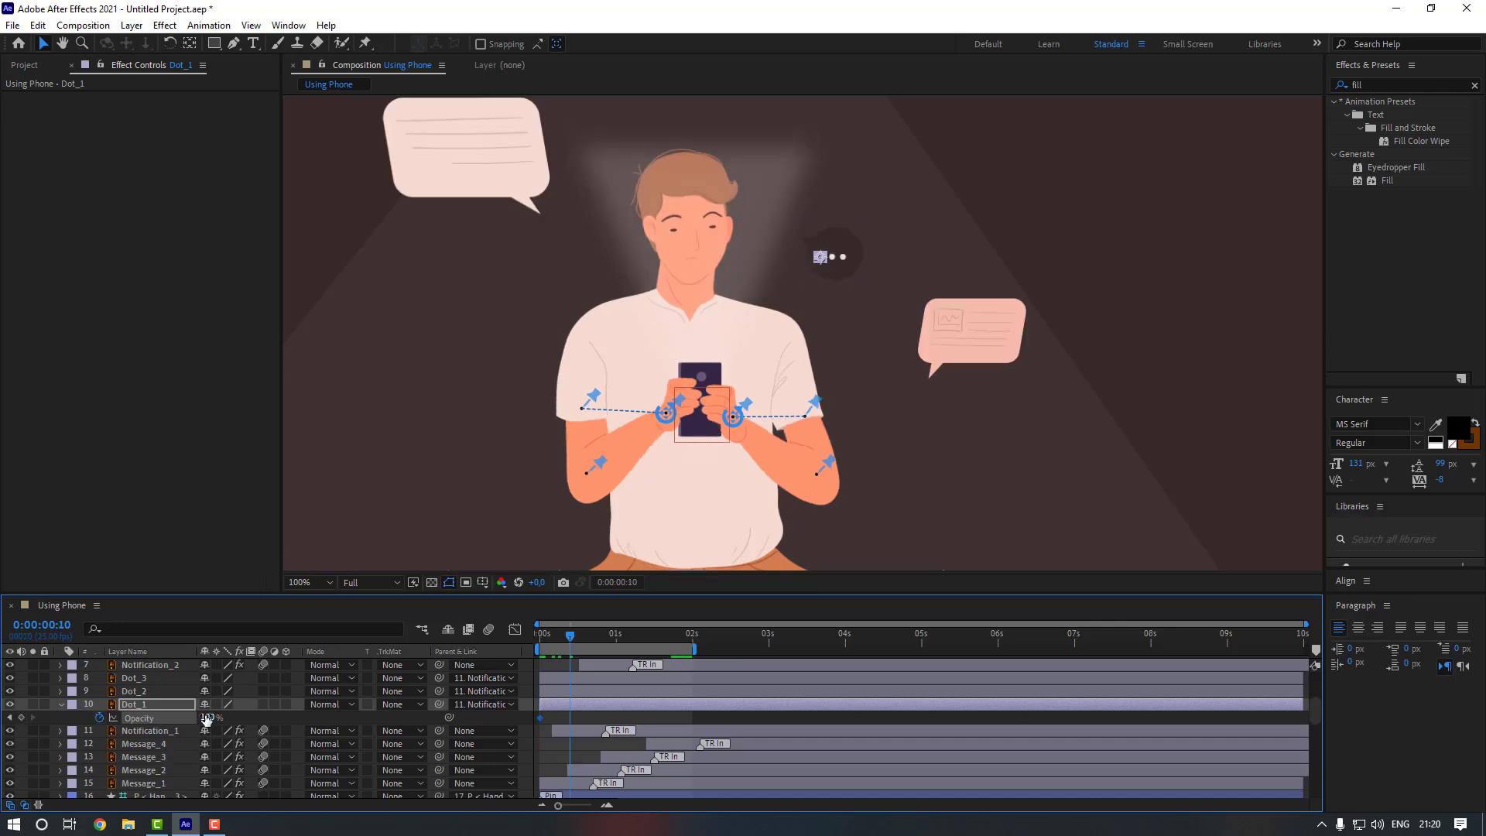
{"action": "left_click", "coordinate": [207, 718]}
{"action": "type", "text": "20"}
{"action": "key", "text": "Return"}
- Add a 100% Opacity keyframe to Dot_1 at 0:00:00:20 and apply Easy Ease to its Opacity keyframes
{"action": "key", "text": "shift+Page_Down"}
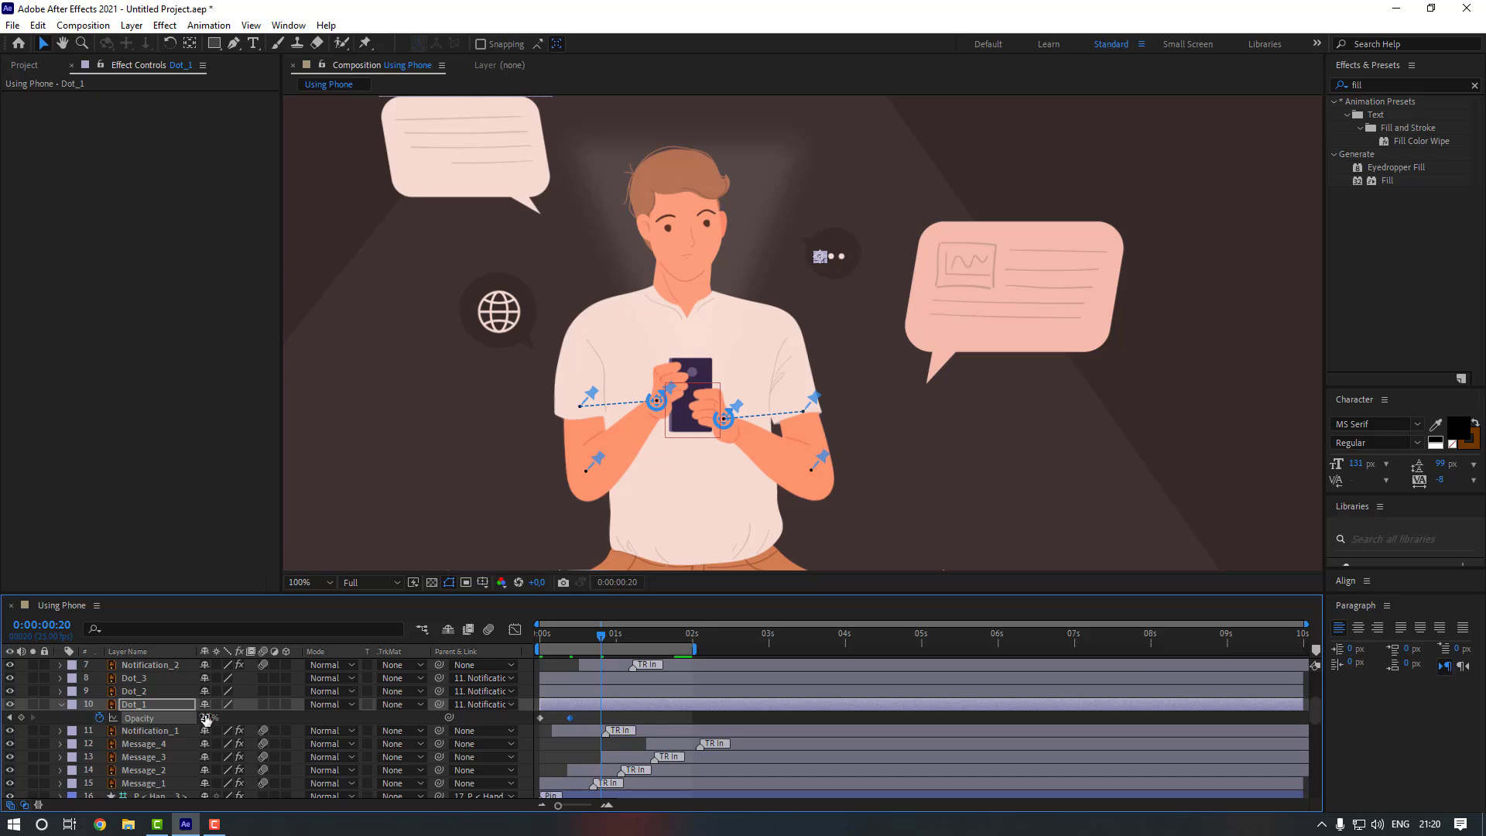
{"action": "left_click", "coordinate": [207, 718]}
{"action": "key", "text": "Return"}
{"action": "right_click", "coordinate": [607, 721]}
{"action": "mouse_move", "coordinate": [681, 704]}
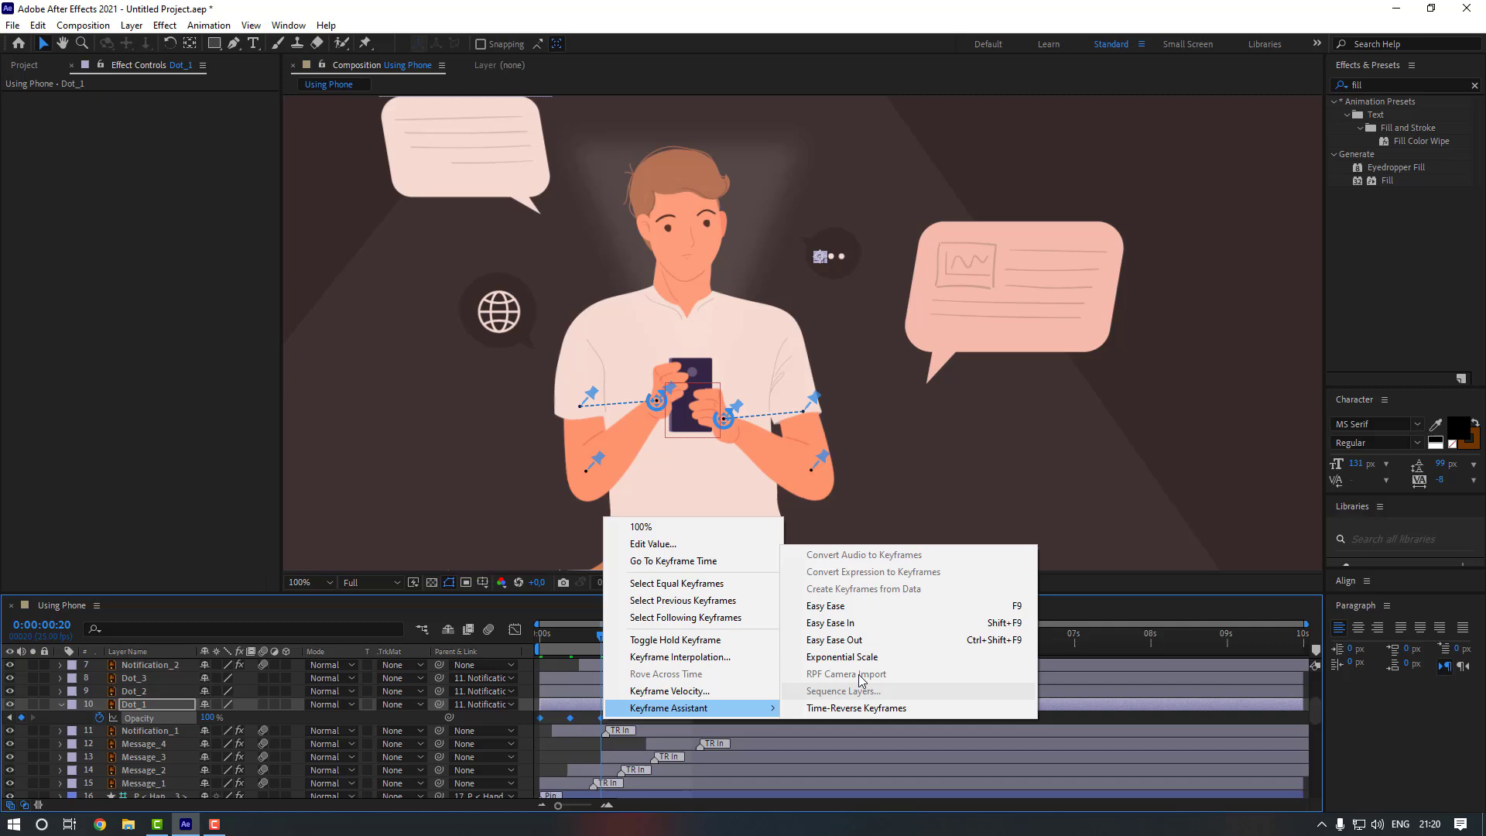
{"action": "left_click", "coordinate": [824, 606]}
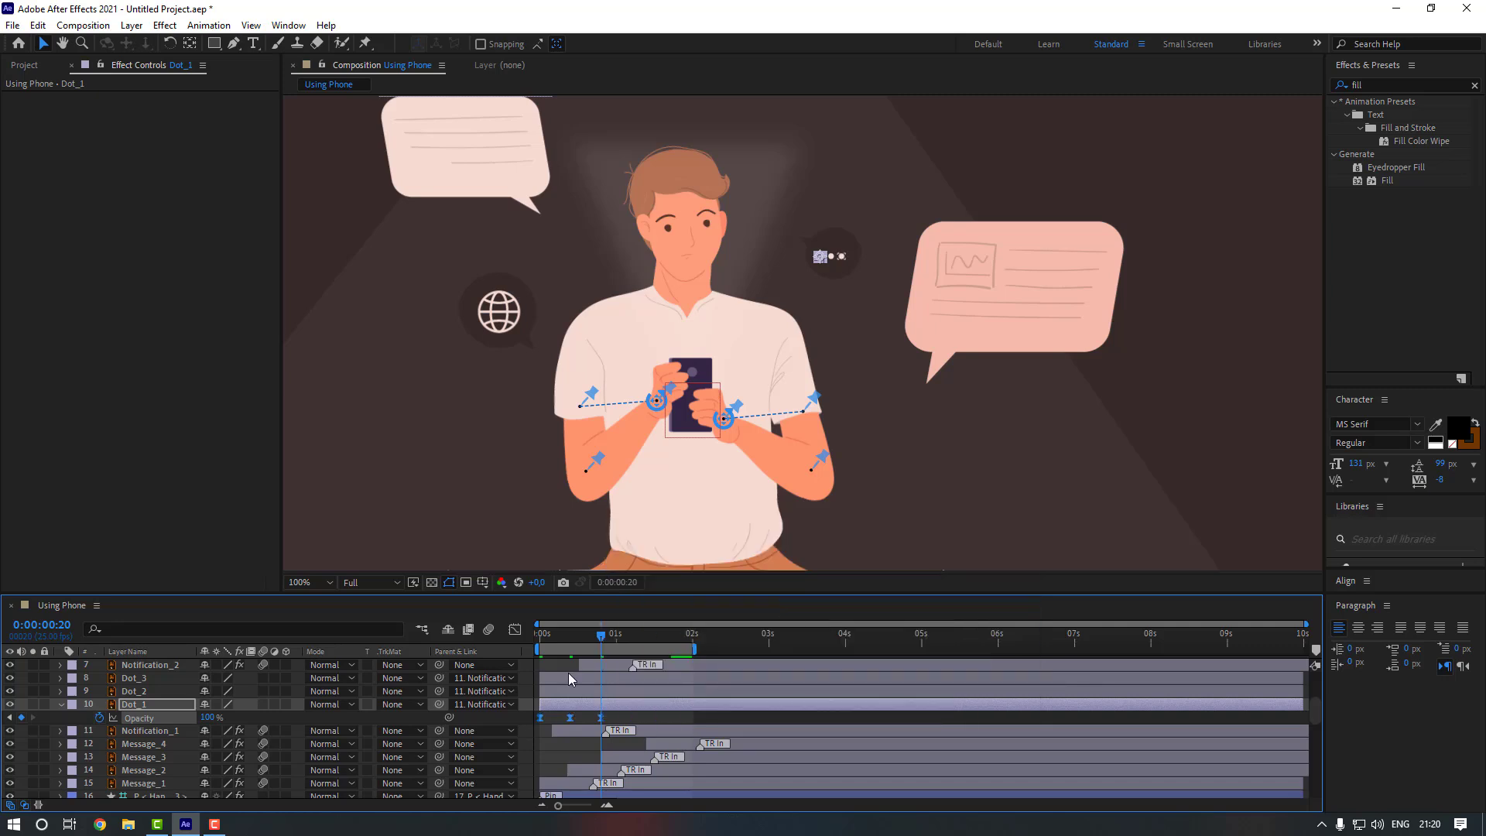
- Add the expression loopOut(type = "cycle", numKeyframes = 0) to Dot_1's Opacity
{"action": "left_click", "coordinate": [100, 719], "text": "alt"}
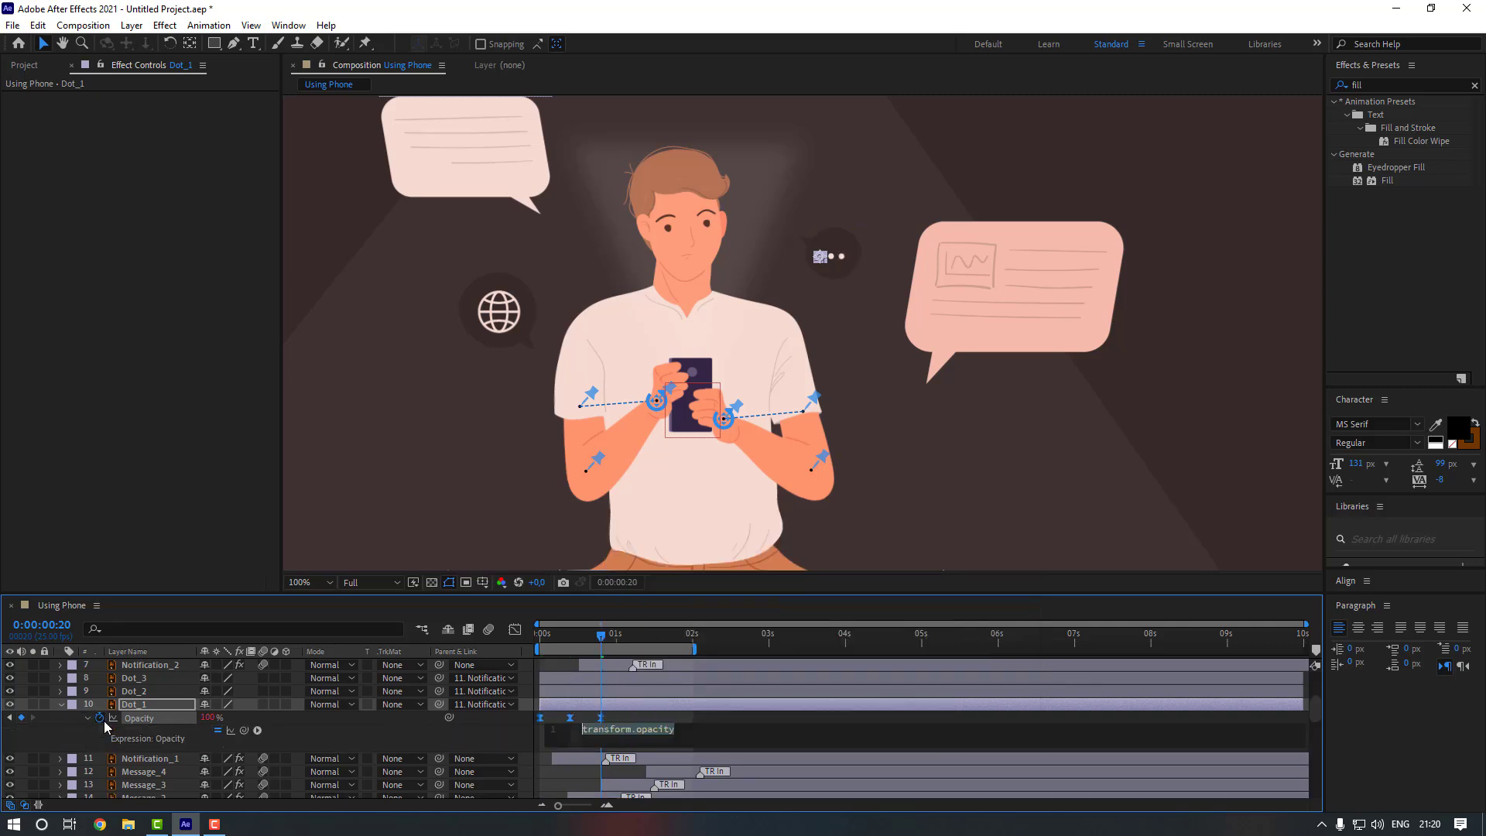
{"action": "left_click", "coordinate": [258, 731]}
{"action": "mouse_move", "coordinate": [380, 636]}
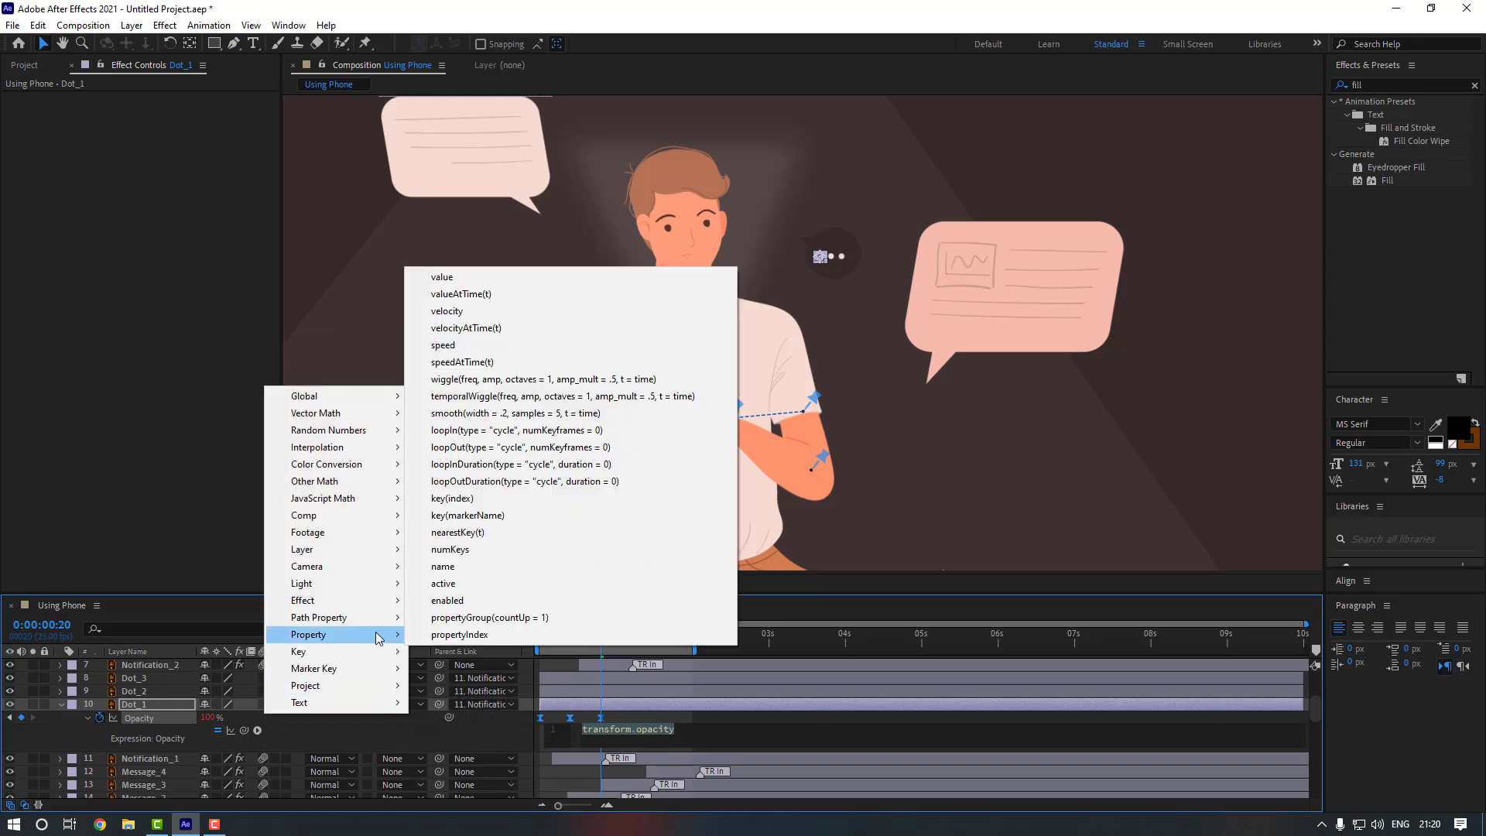
{"action": "left_click", "coordinate": [542, 447]}
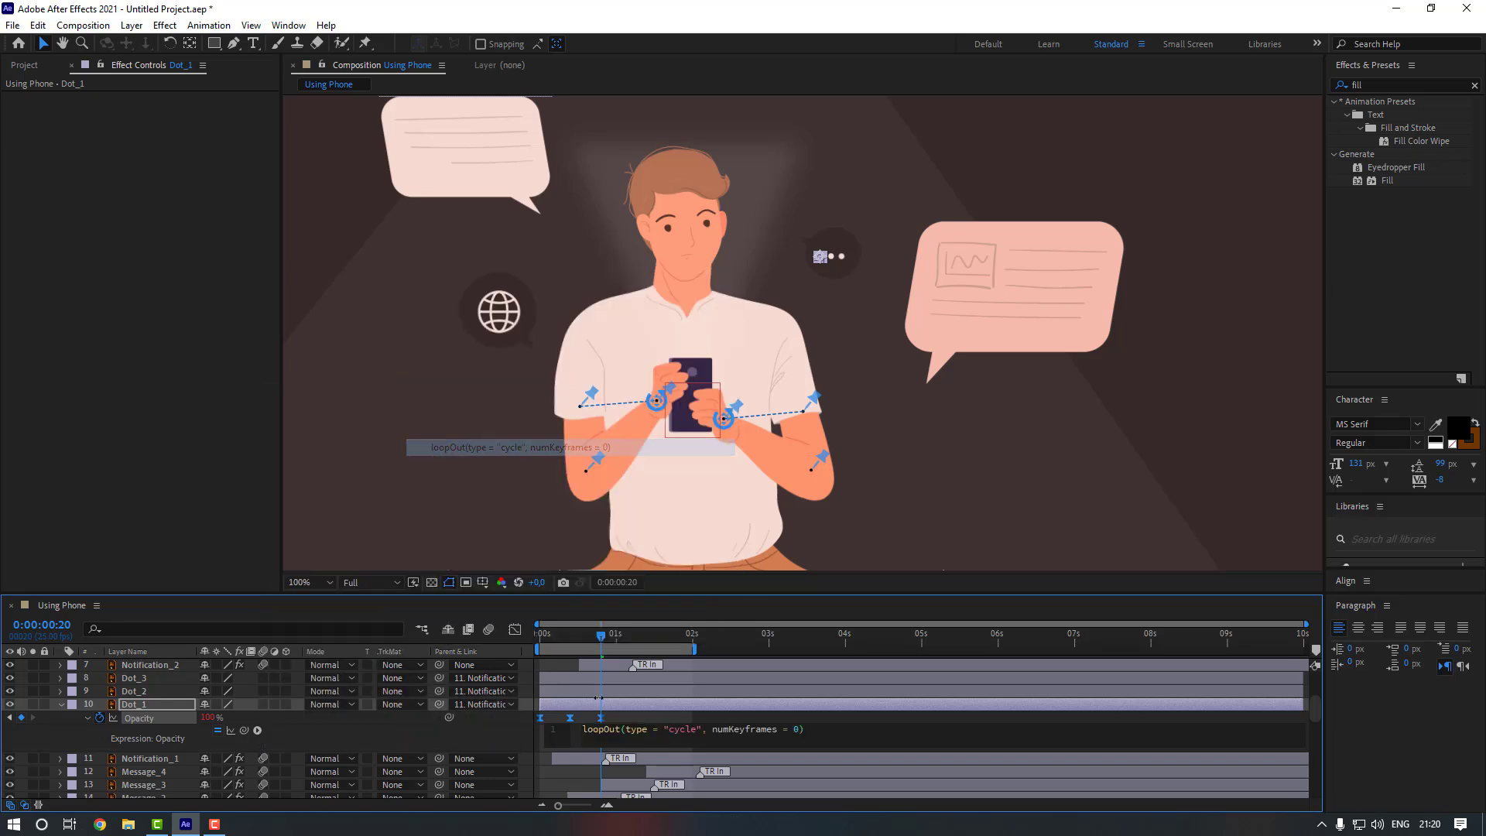
{"action": "left_click", "coordinate": [624, 722]}
{"action": "left_click", "coordinate": [615, 724]}
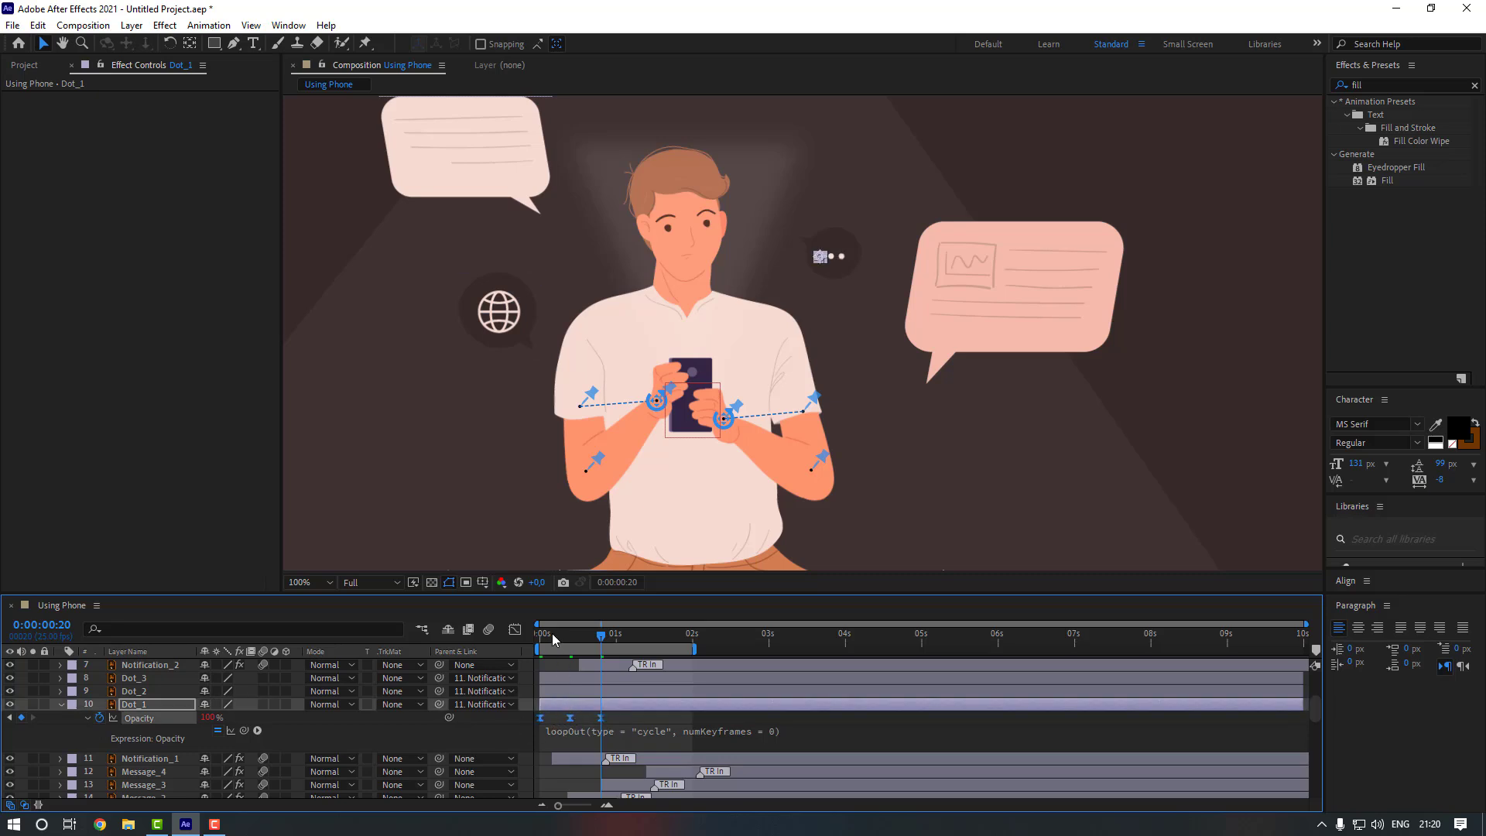
- Paste Dot_1's looping Opacity animation onto Dot_2 starting at 0:00:00:04 and onto Dot_3 starting at 0:00:00:08
{"action": "left_click", "coordinate": [553, 636]}
{"action": "left_click", "coordinate": [160, 693]}
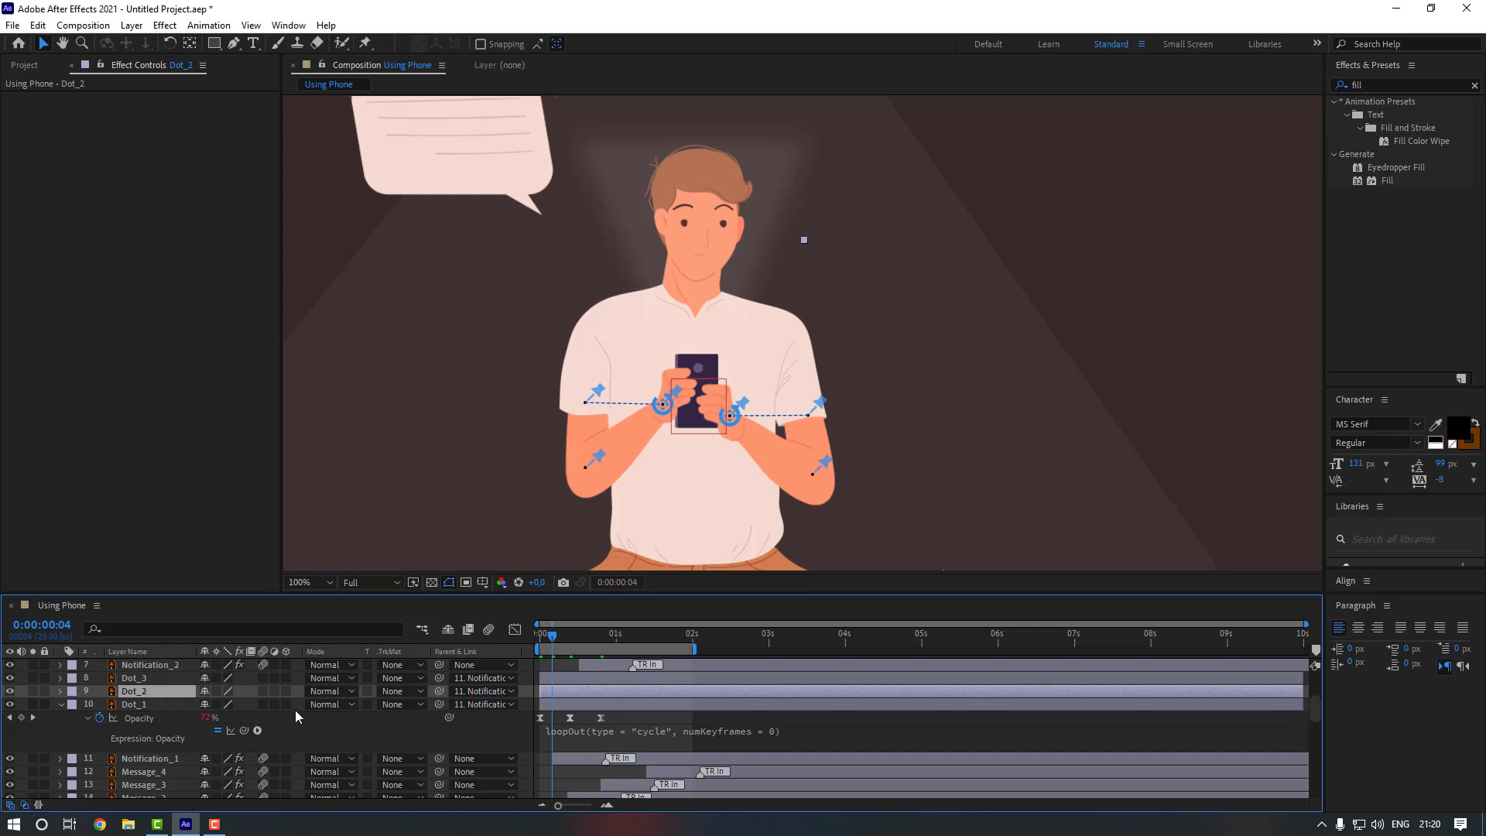
{"action": "key", "text": "Return"}
{"action": "key", "text": "ctrl+v"}
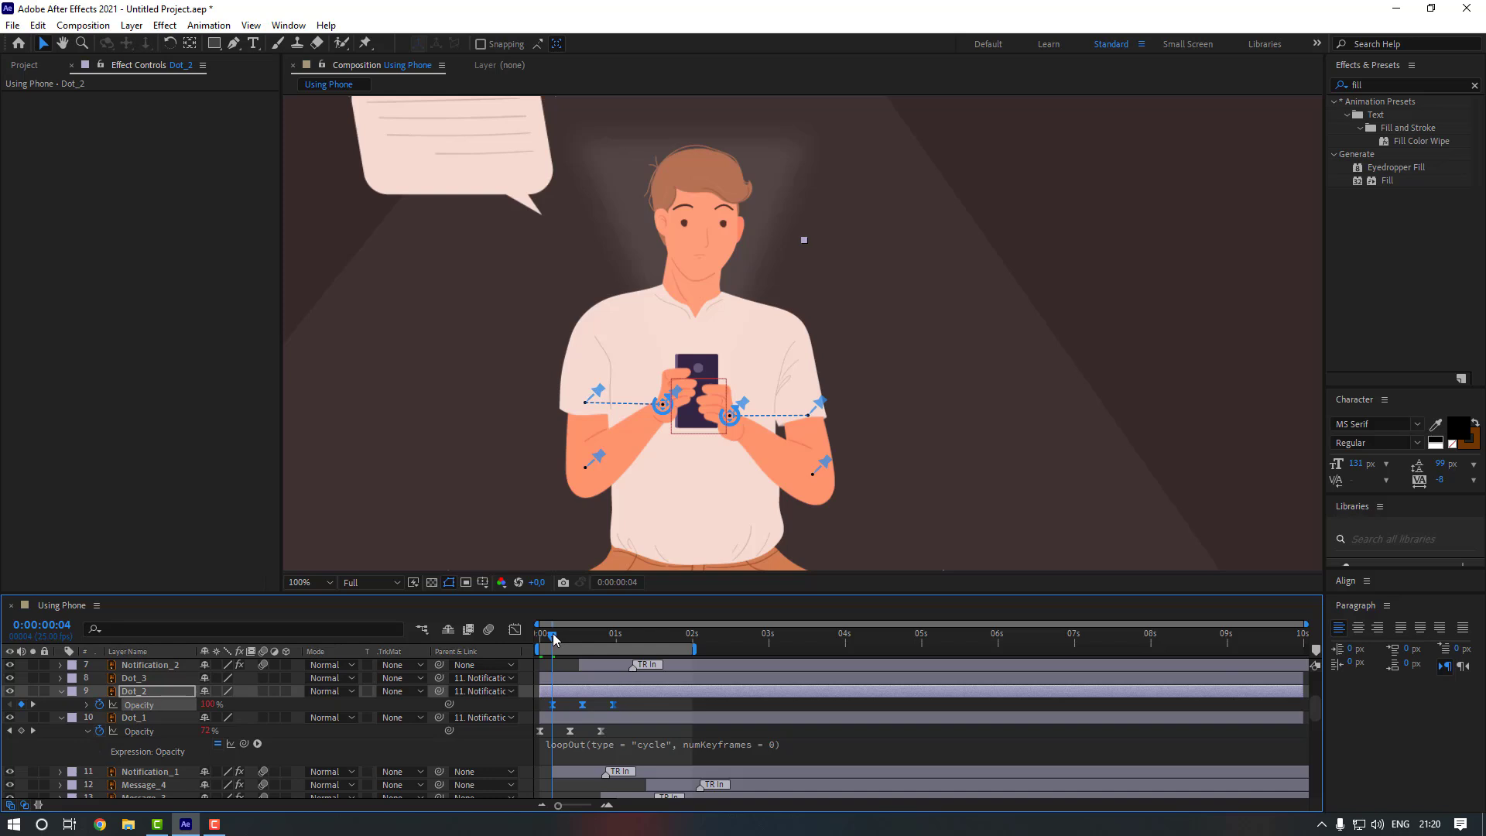
{"action": "left_click_drag", "start_coordinate": [553, 636], "coordinate": [566, 639]}
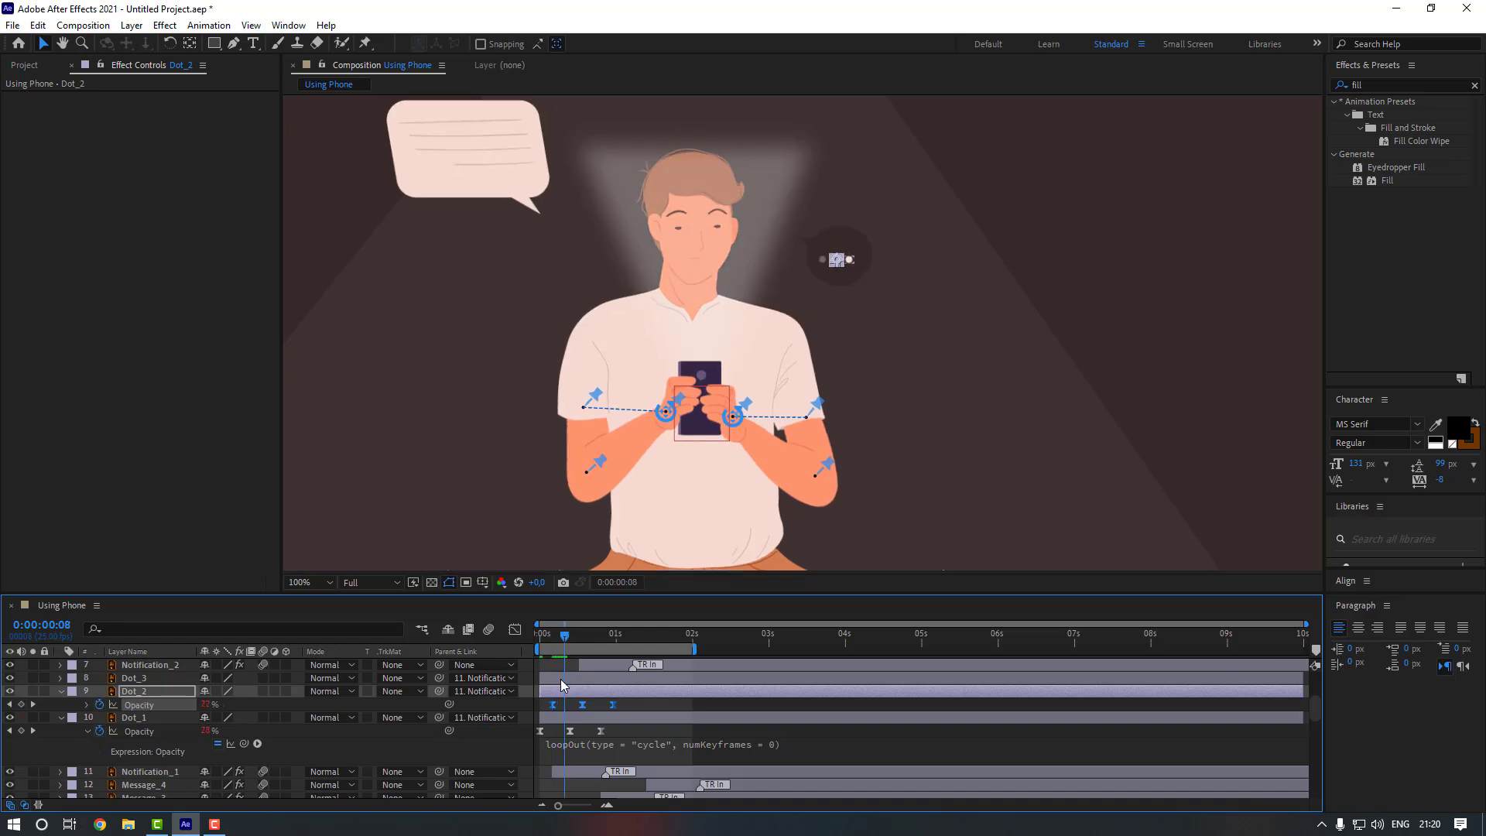
{"action": "left_click", "coordinate": [586, 679]}
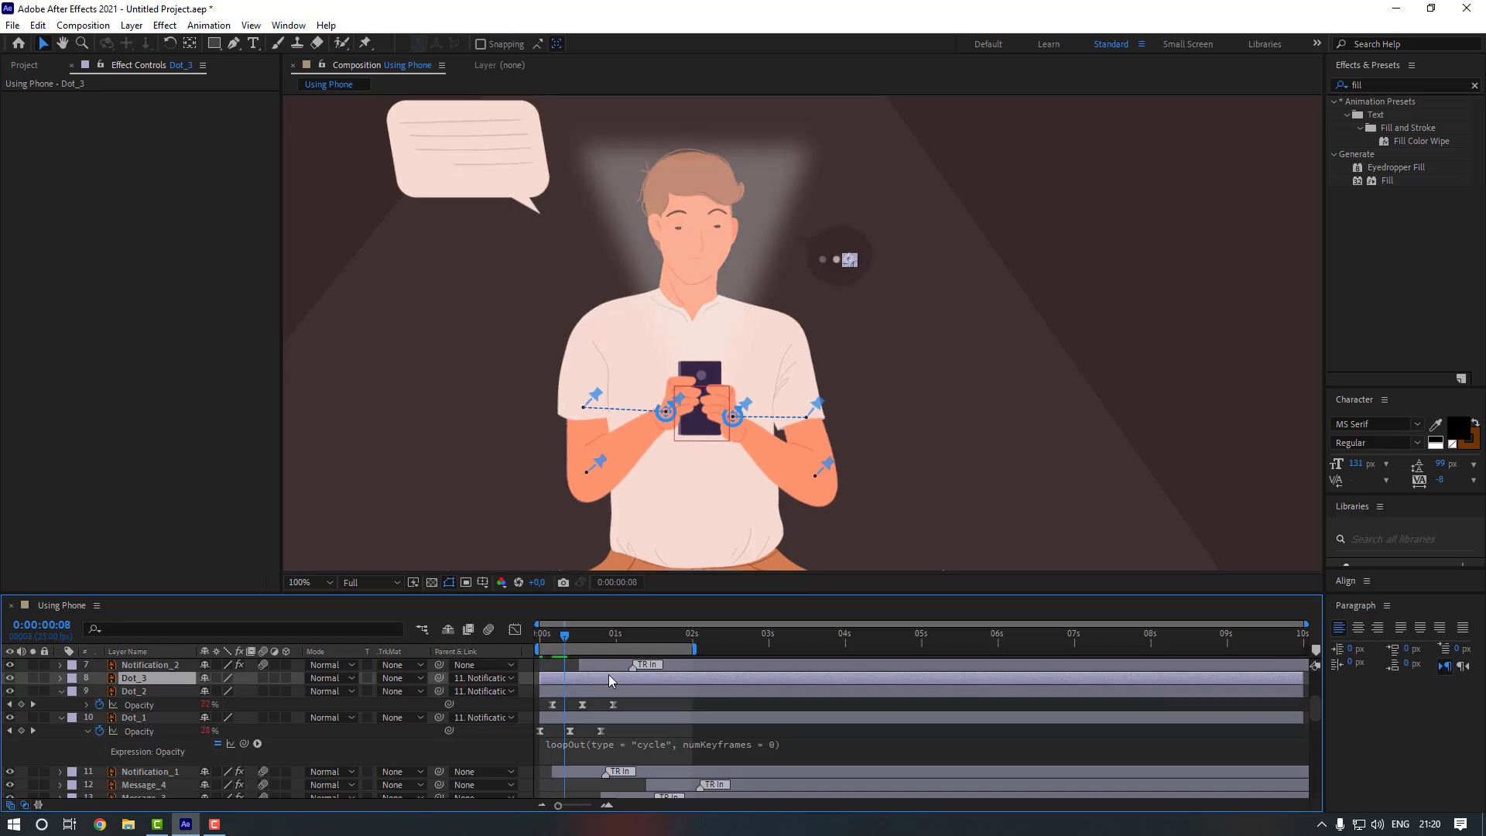
{"action": "key", "text": "ctrl+v"}
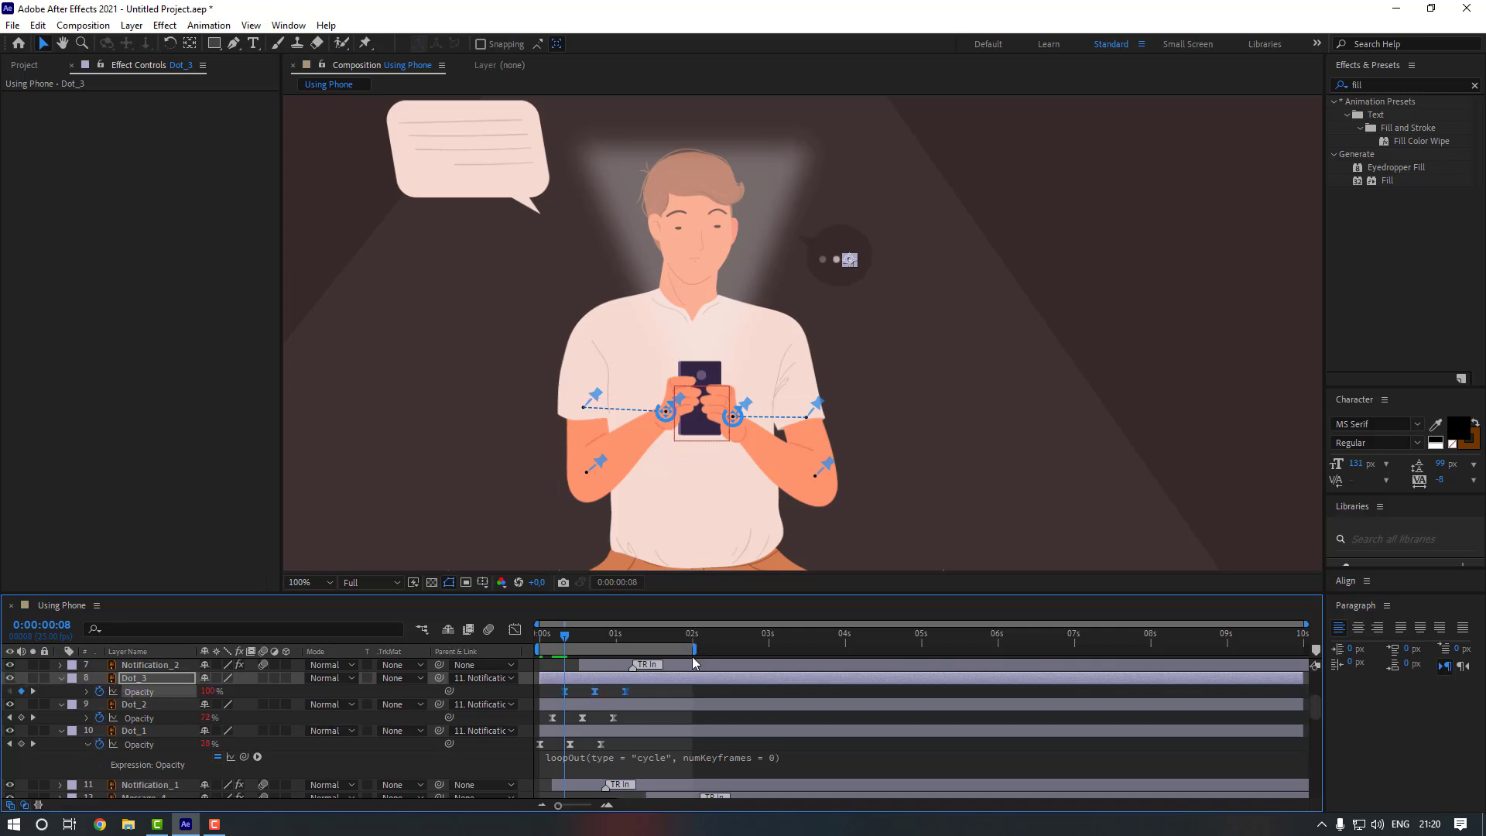
- Extend the work area to about 4.4 s and preview the full composition from the start
{"action": "left_click_drag", "start_coordinate": [696, 648], "coordinate": [875, 649]}
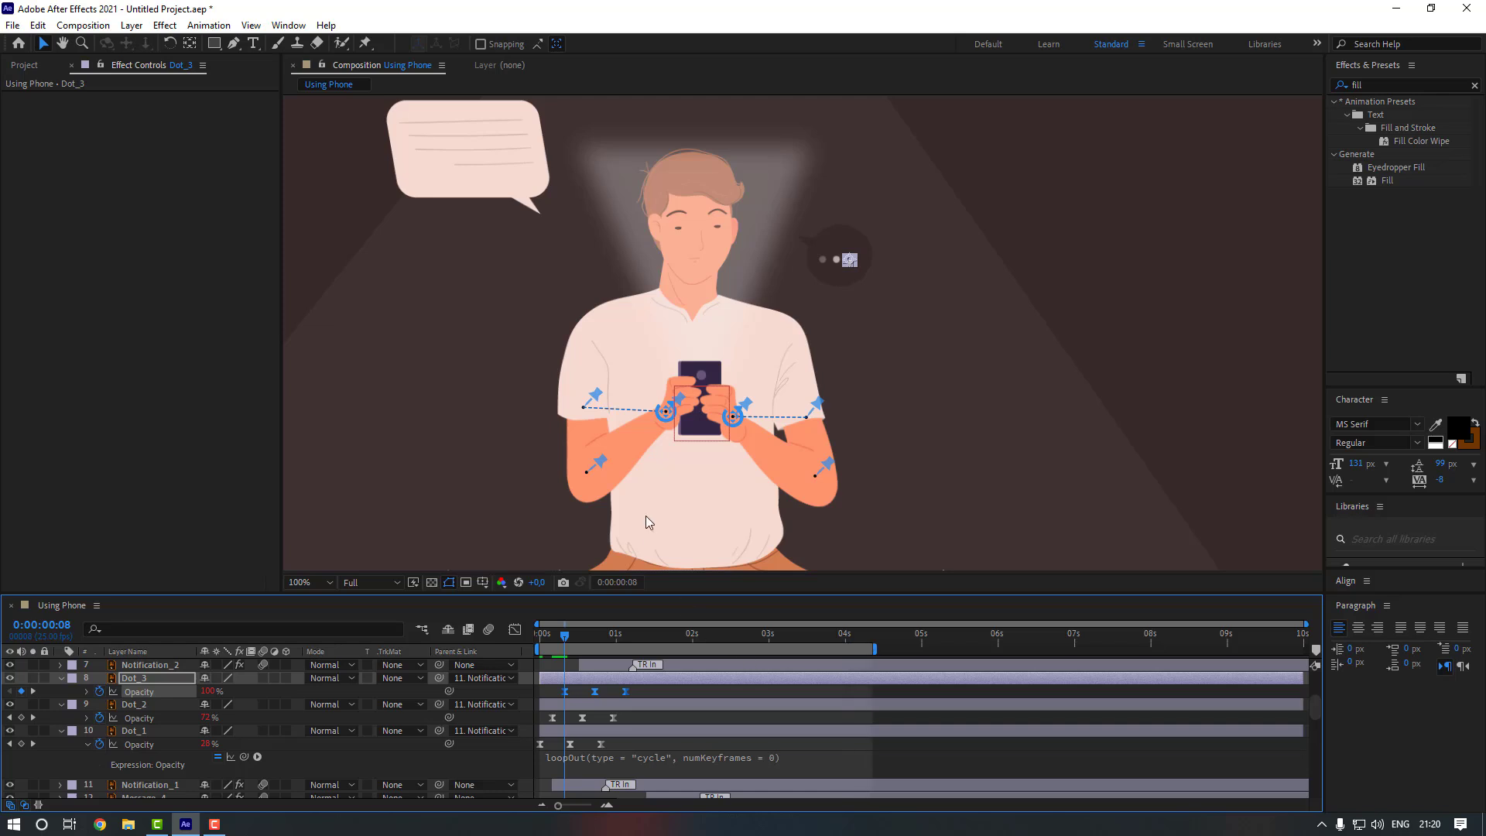
{"action": "key", "text": "comma"}
{"action": "left_click", "coordinate": [503, 369]}
{"action": "left_click_drag", "start_coordinate": [561, 364], "coordinate": [515, 355]}
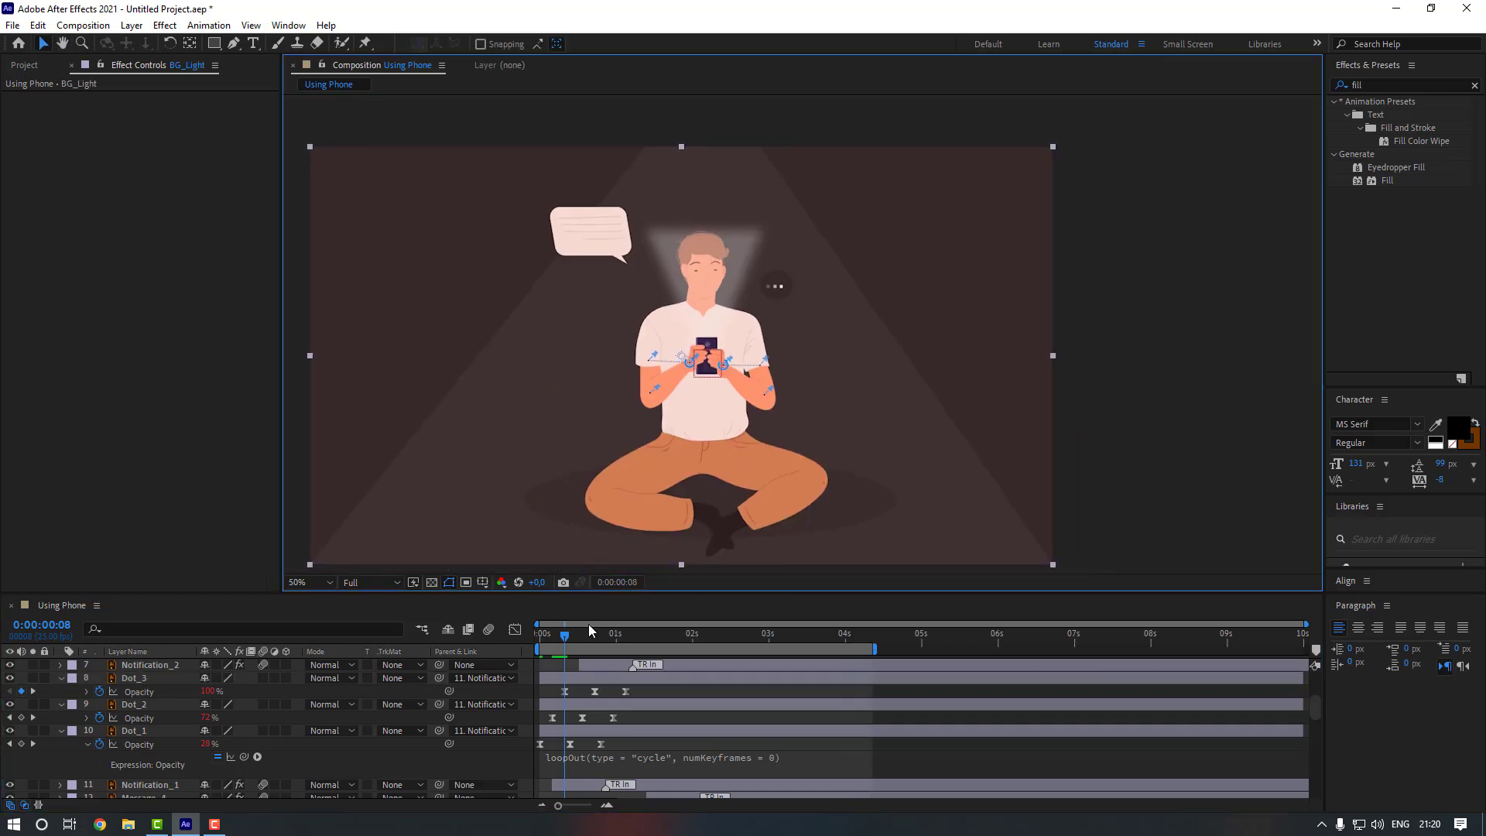
{"action": "left_click_drag", "start_coordinate": [580, 639], "coordinate": [507, 642]}
{"action": "key", "text": "space"}
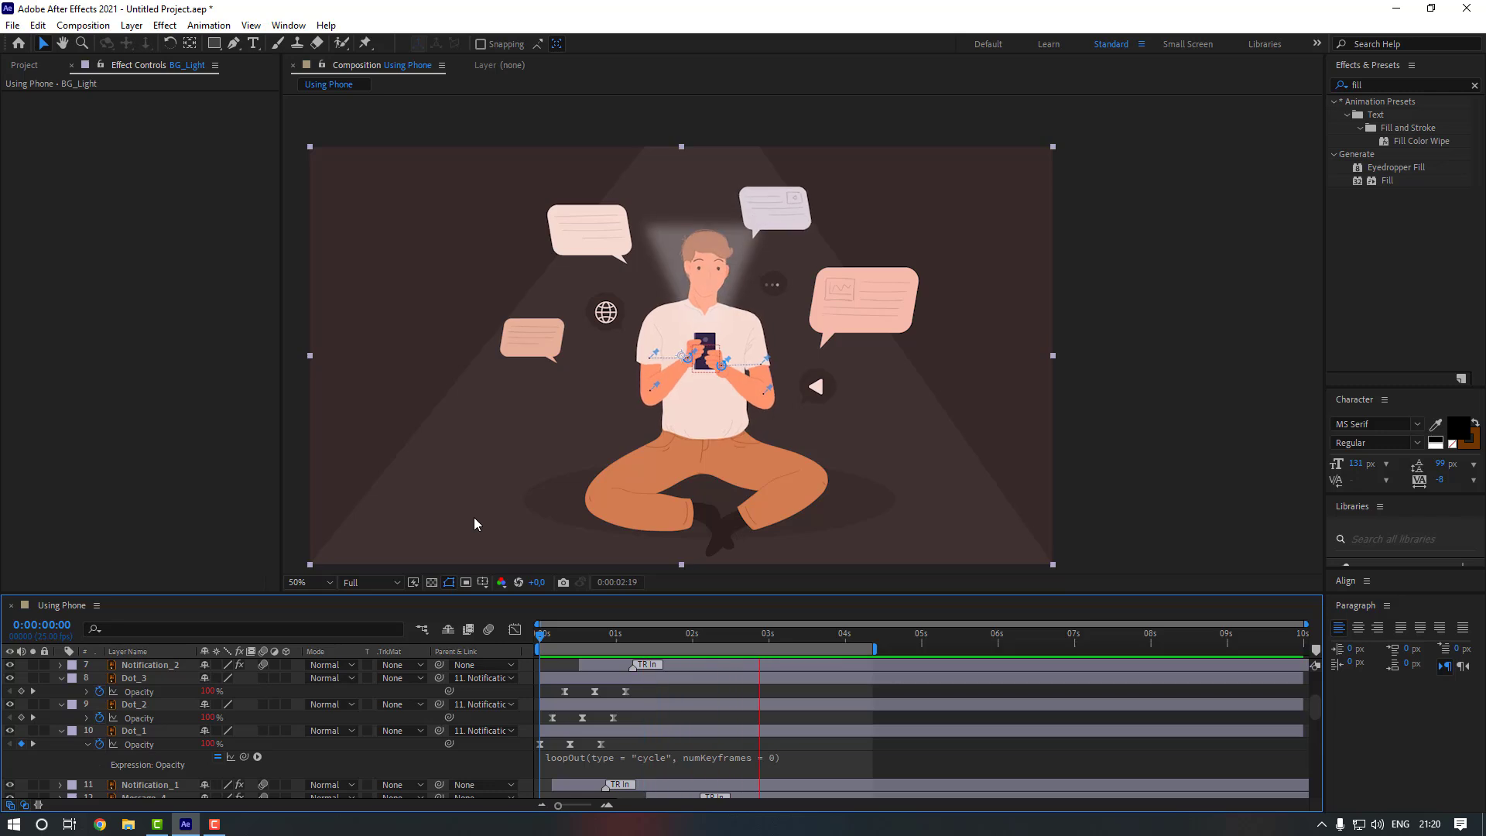
{"action": "key", "text": "space"}
- Repeat Null 2's Position keyframes from 0:00:01:15 and 0:00:03:05, and end the work area at 0:00:04:20
{"action": "scroll", "coordinate": [756, 741], "scroll_direction": "up", "scroll_amount": 3}
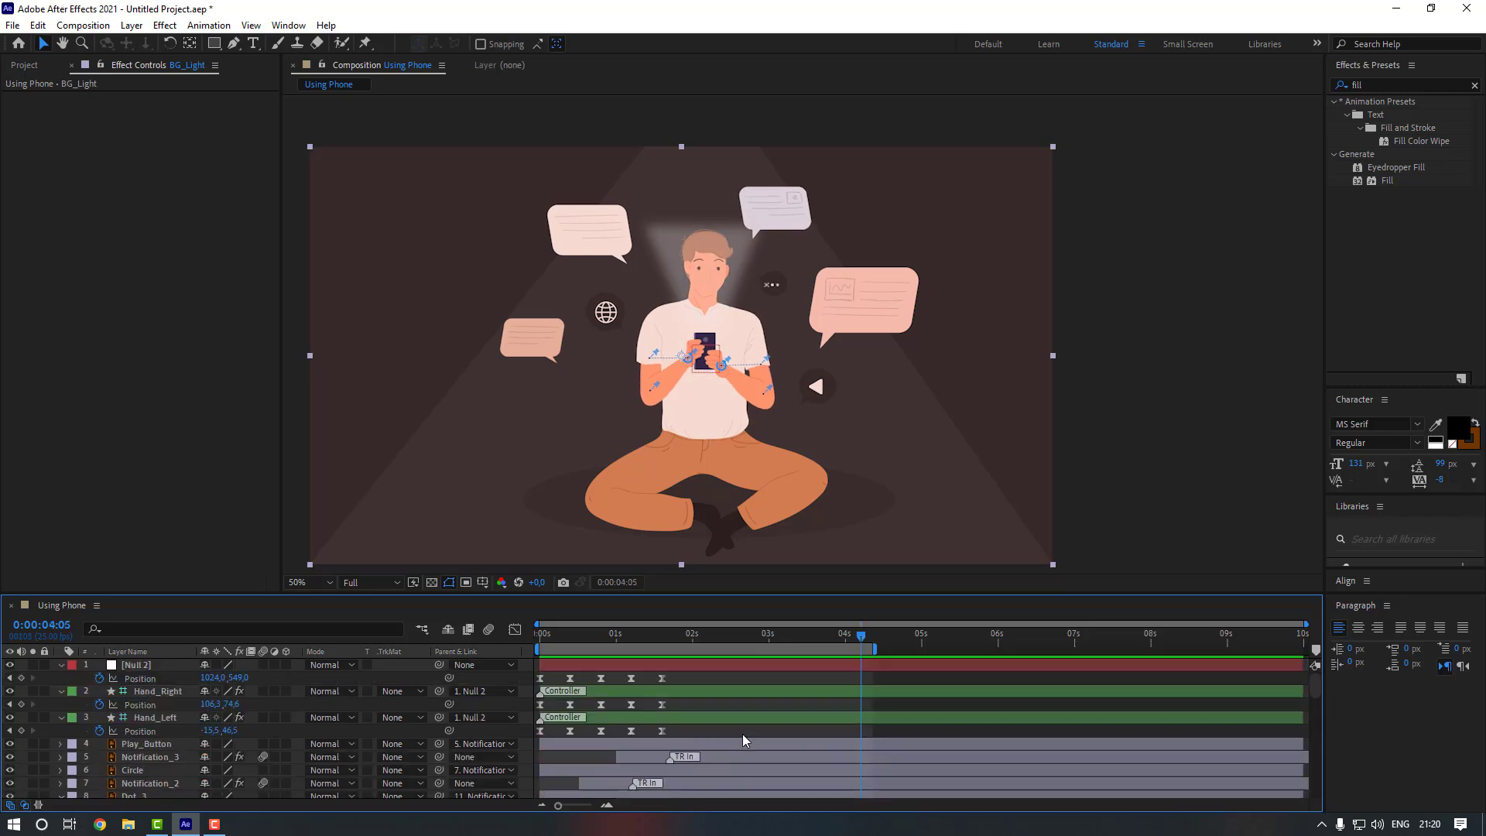
{"action": "left_click_drag", "start_coordinate": [692, 680], "coordinate": [527, 672]}
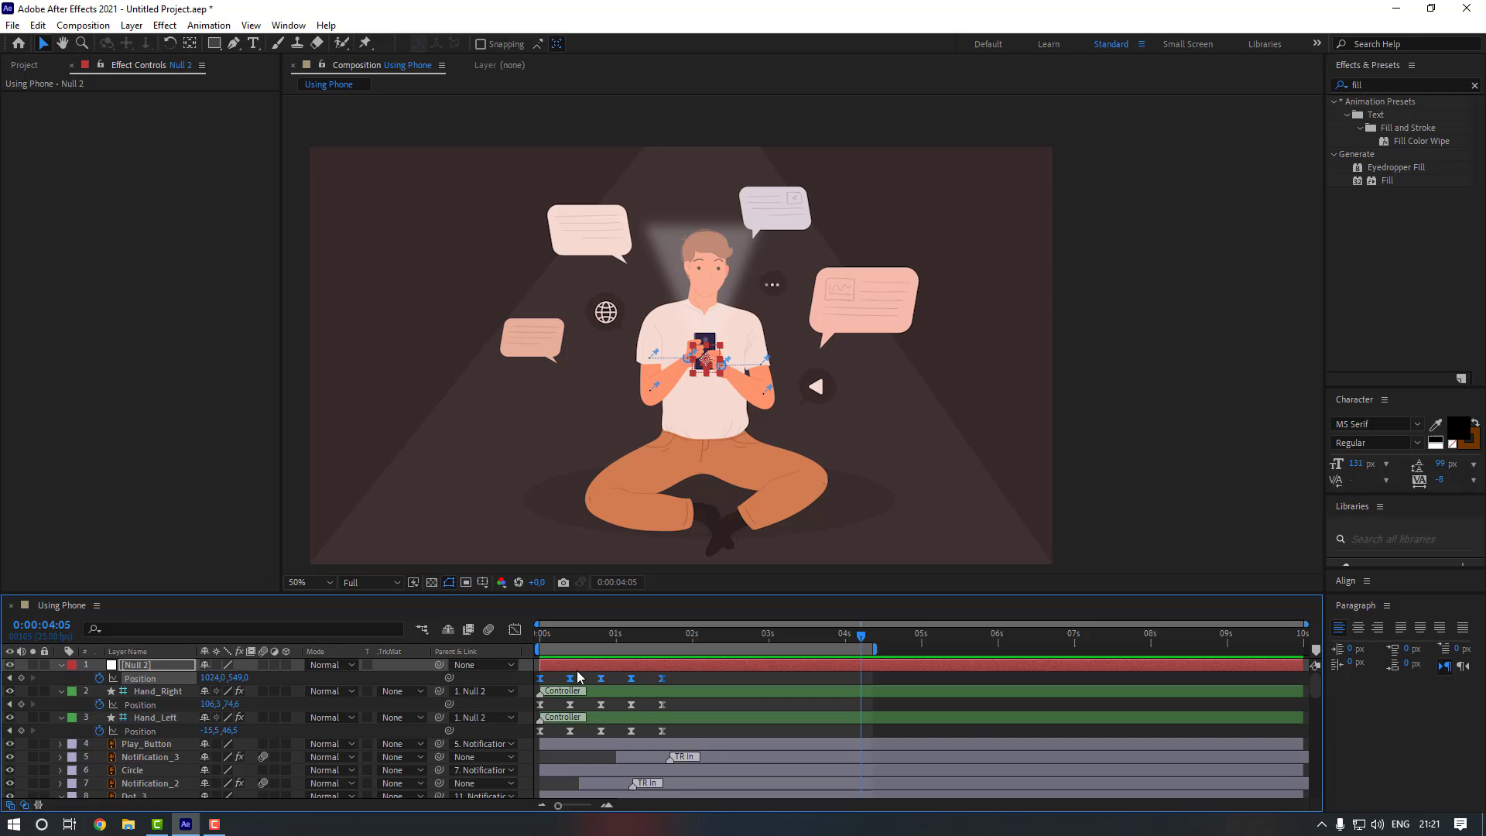
{"action": "key", "text": "ctrl+c"}
{"action": "left_click", "coordinate": [663, 634]}
{"action": "key", "text": "ctrl+v"}
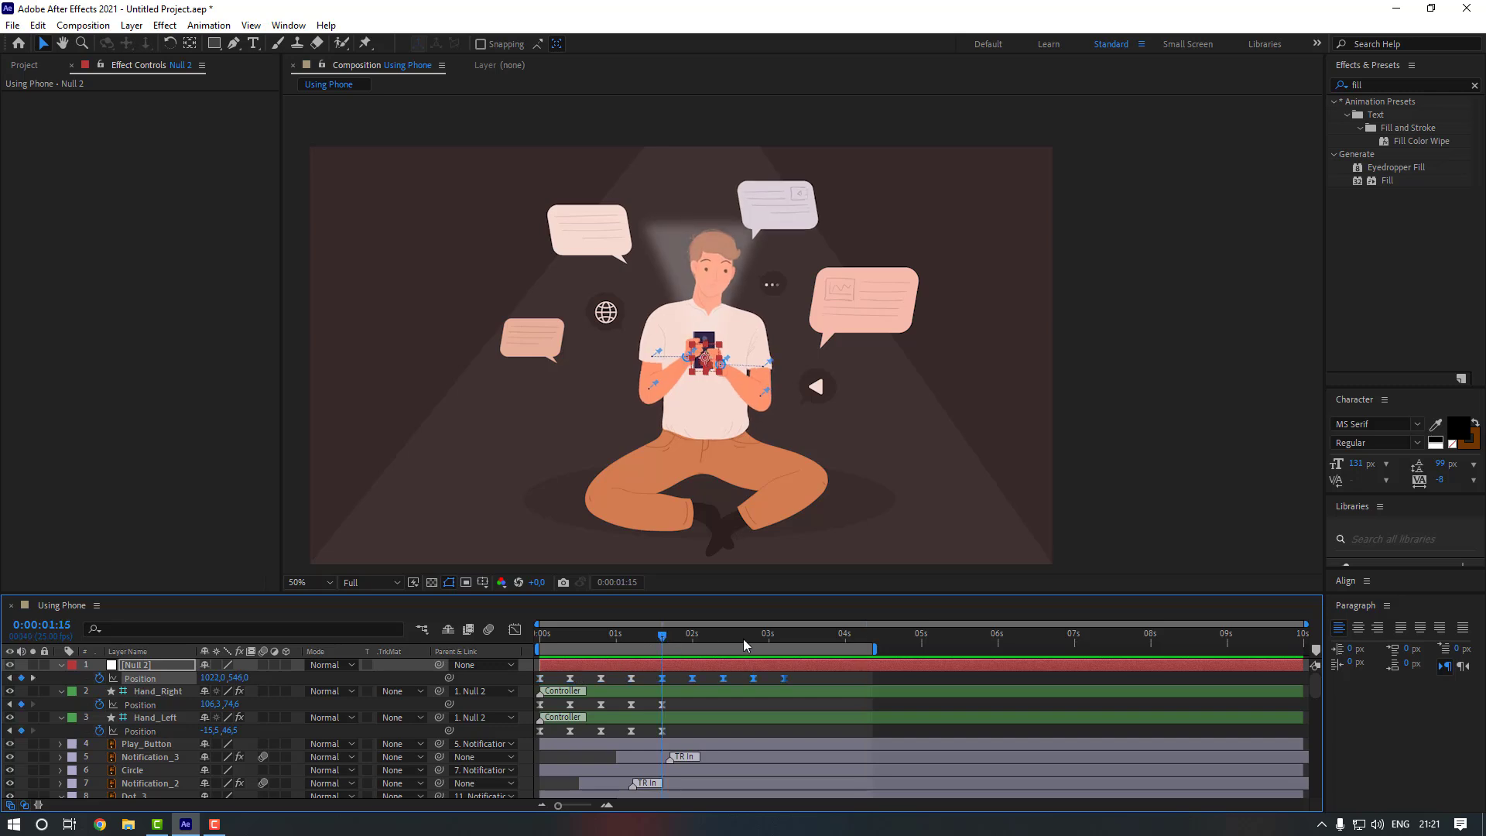
{"action": "left_click", "coordinate": [784, 634]}
{"action": "key", "text": "ctrl+v"}
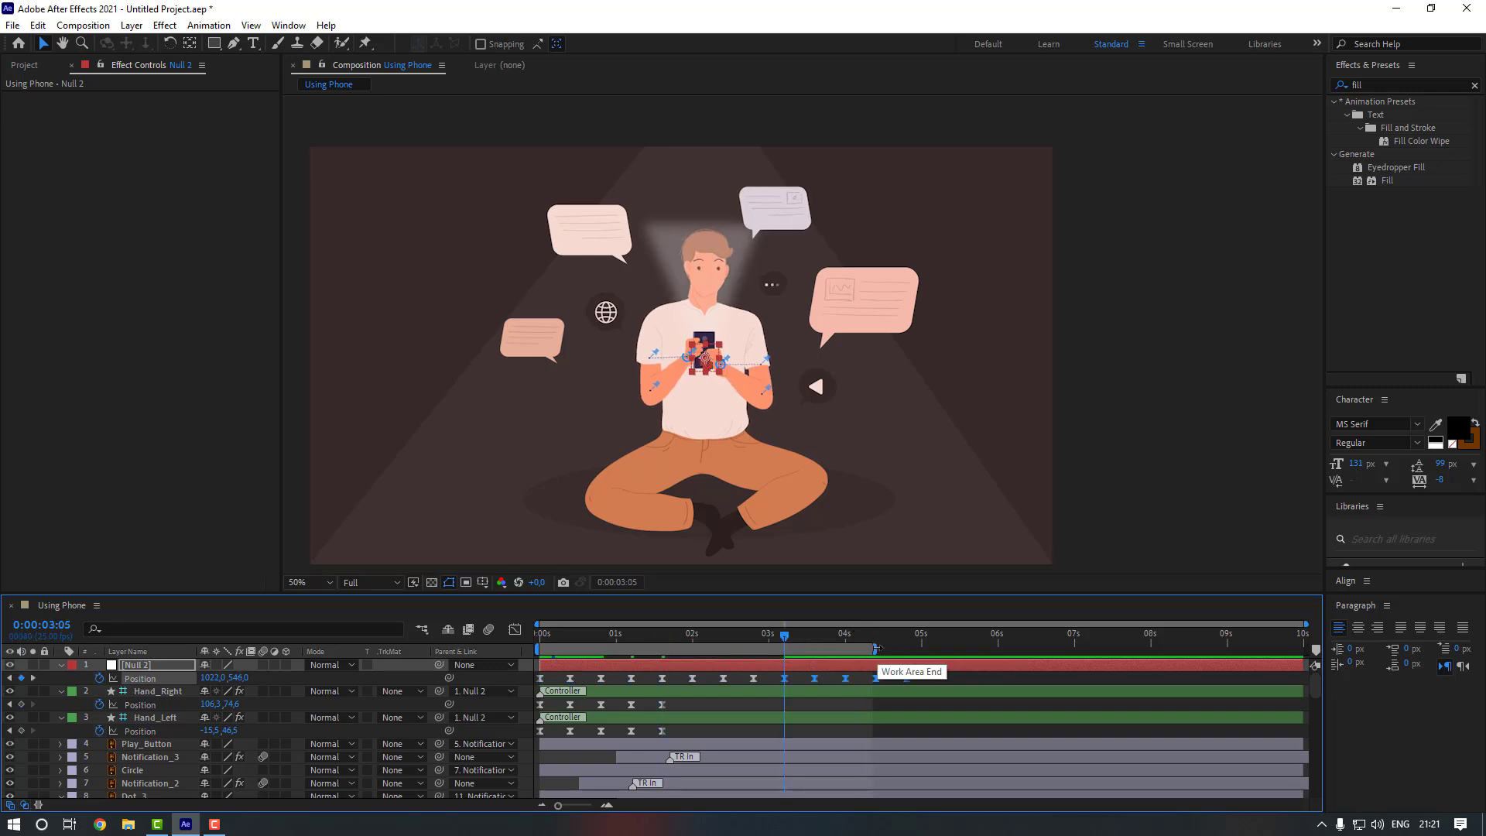
{"action": "left_click", "coordinate": [905, 630]}
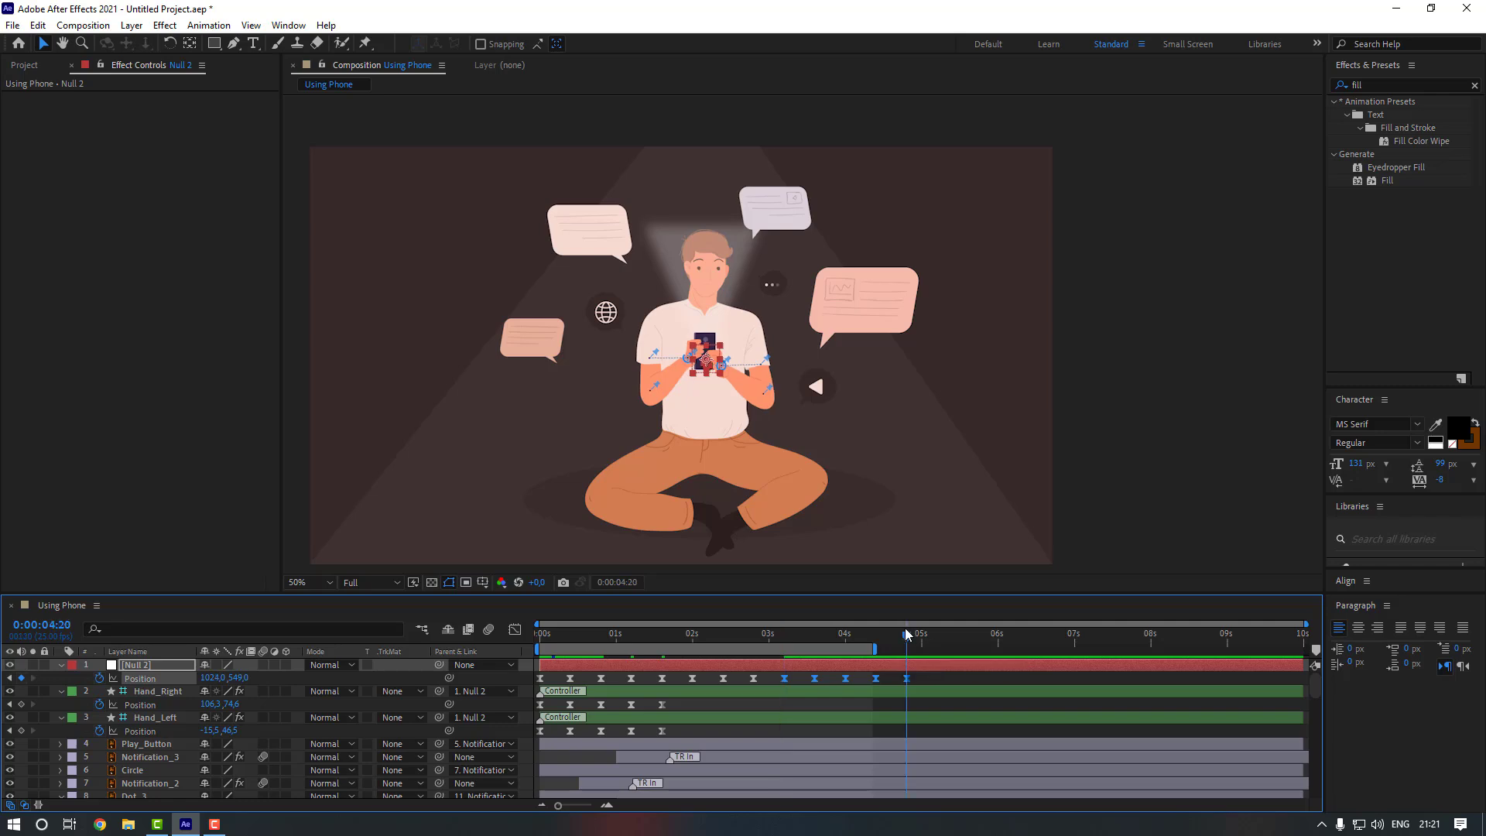
{"action": "key", "text": "n"}
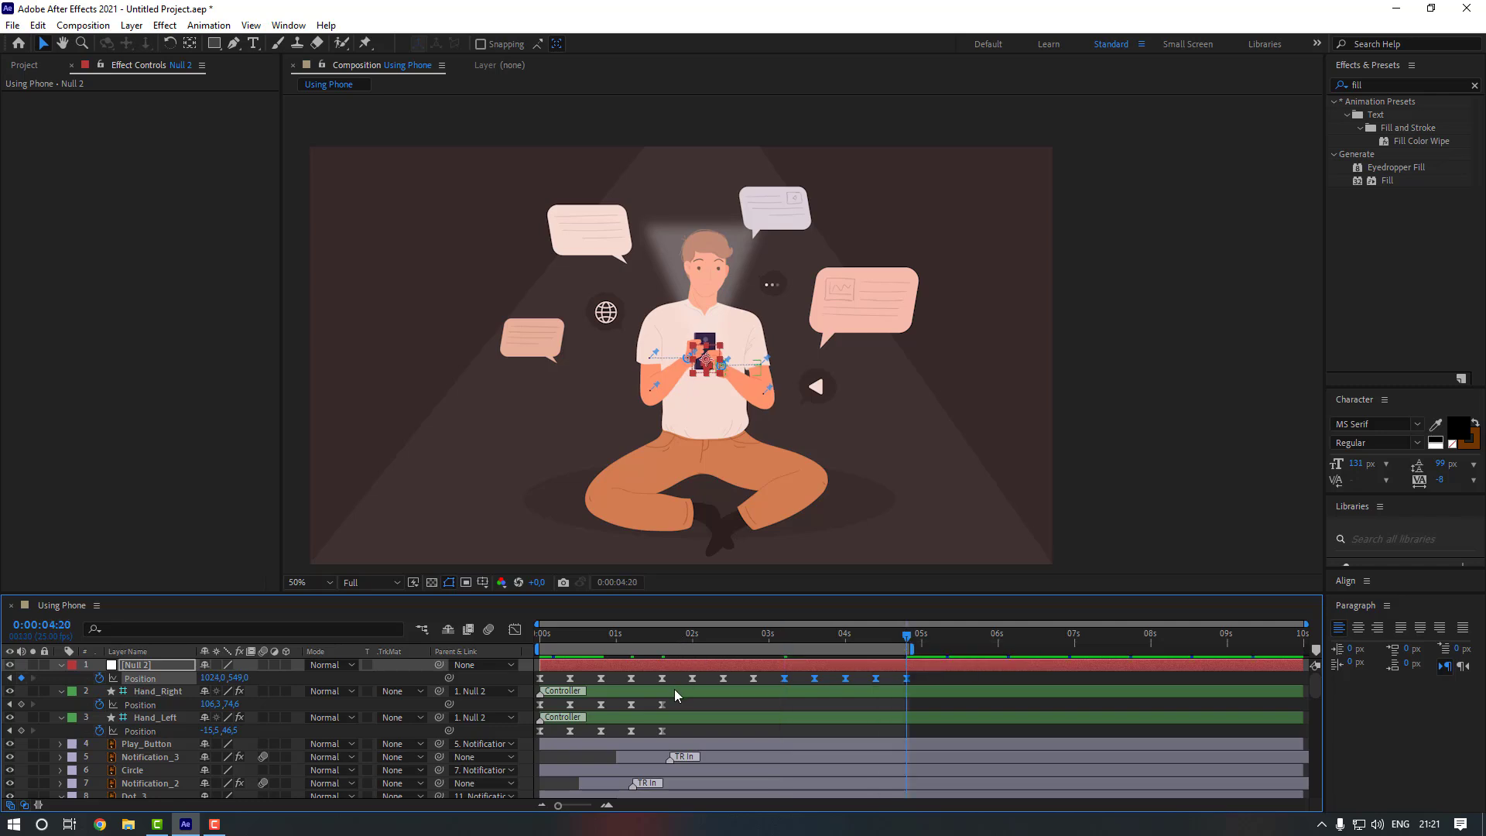
- Repeat Hand_Right's Position keyframes from 0:00:01:15 and again from 0:00:03:05
{"action": "left_click_drag", "start_coordinate": [675, 699], "coordinate": [527, 720]}
{"action": "left_click", "coordinate": [662, 635]}
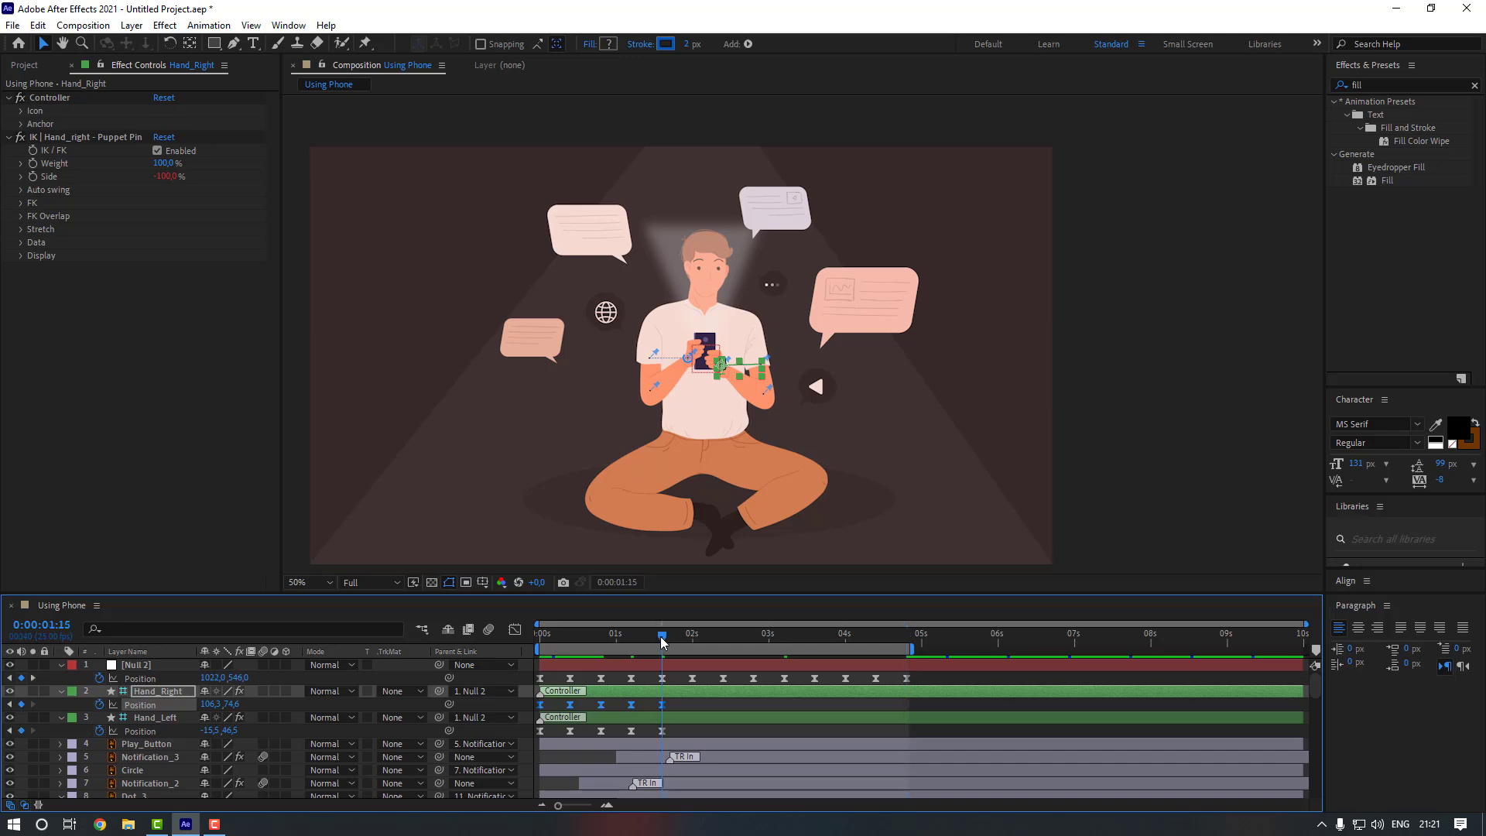
{"action": "key", "text": "ctrl+v"}
{"action": "left_click", "coordinate": [784, 635]}
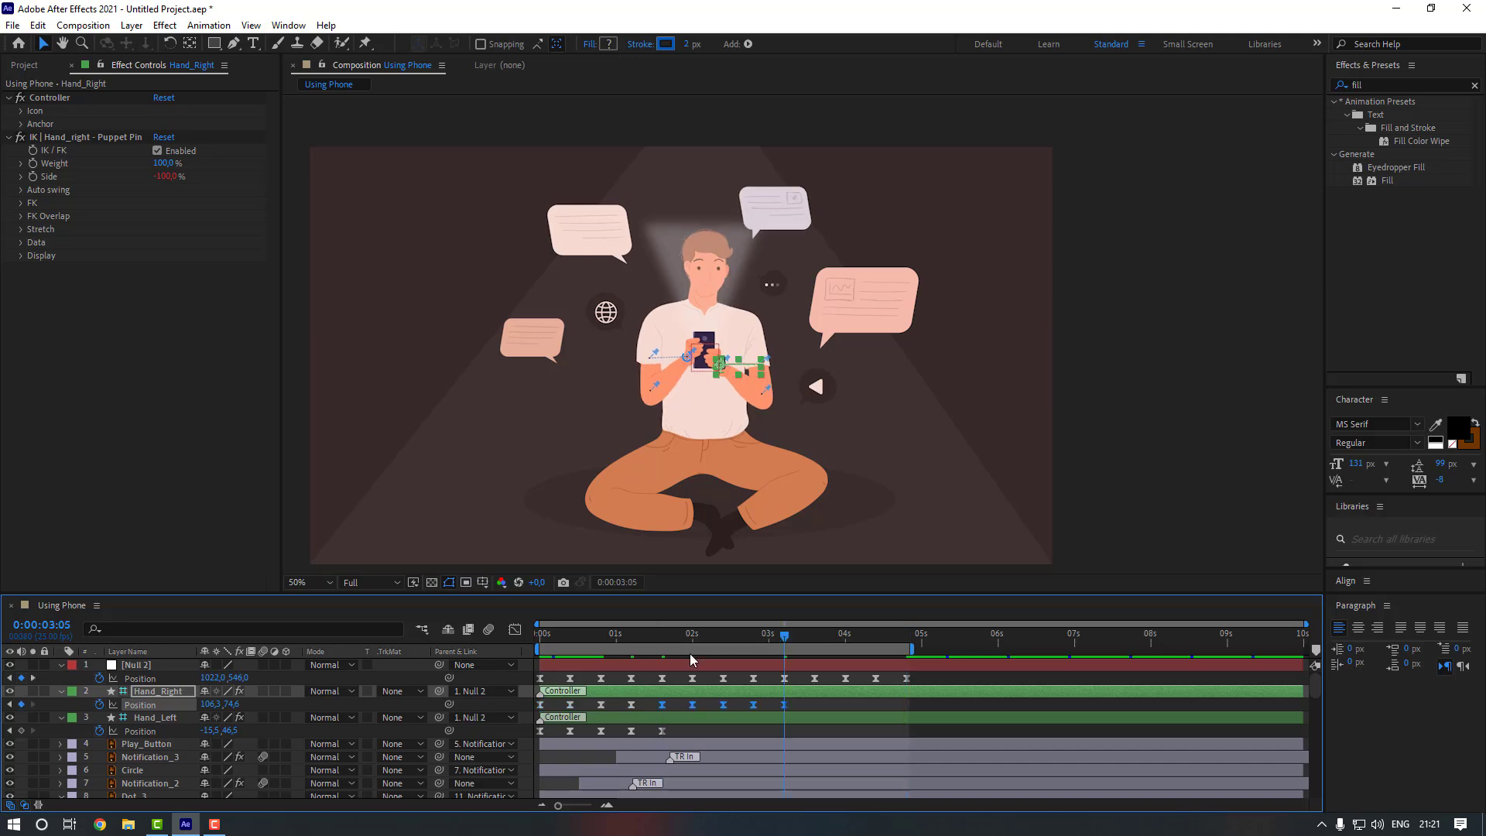
- Repeat Hand_Left's Position keyframes from 0:00:01:15 and again from 0:00:03:05
{"action": "left_click_drag", "start_coordinate": [678, 729], "coordinate": [499, 736]}
{"action": "left_click", "coordinate": [662, 635]}
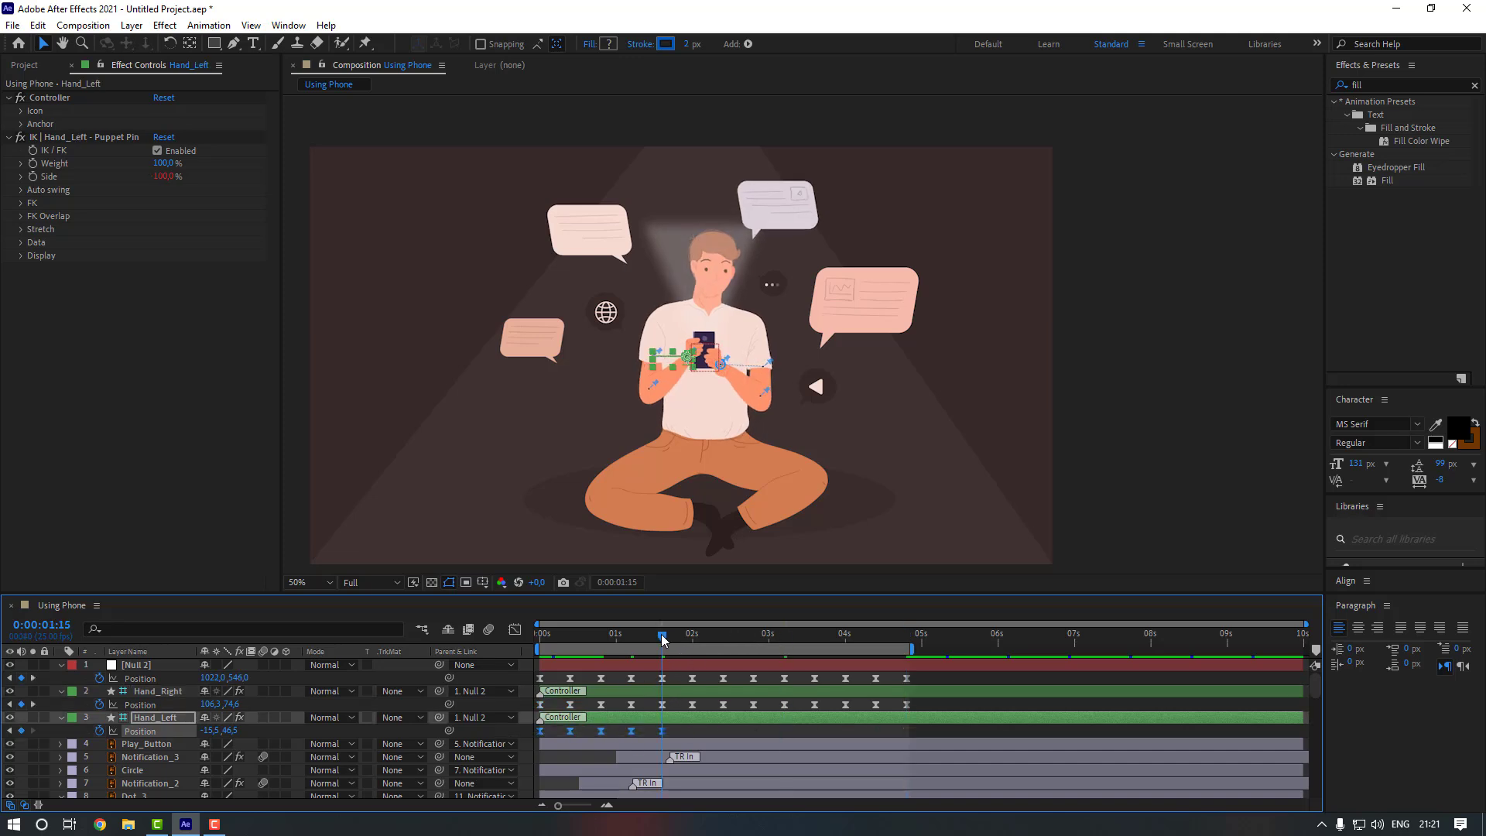
{"action": "key", "text": "ctrl+v"}
{"action": "left_click", "coordinate": [784, 635]}
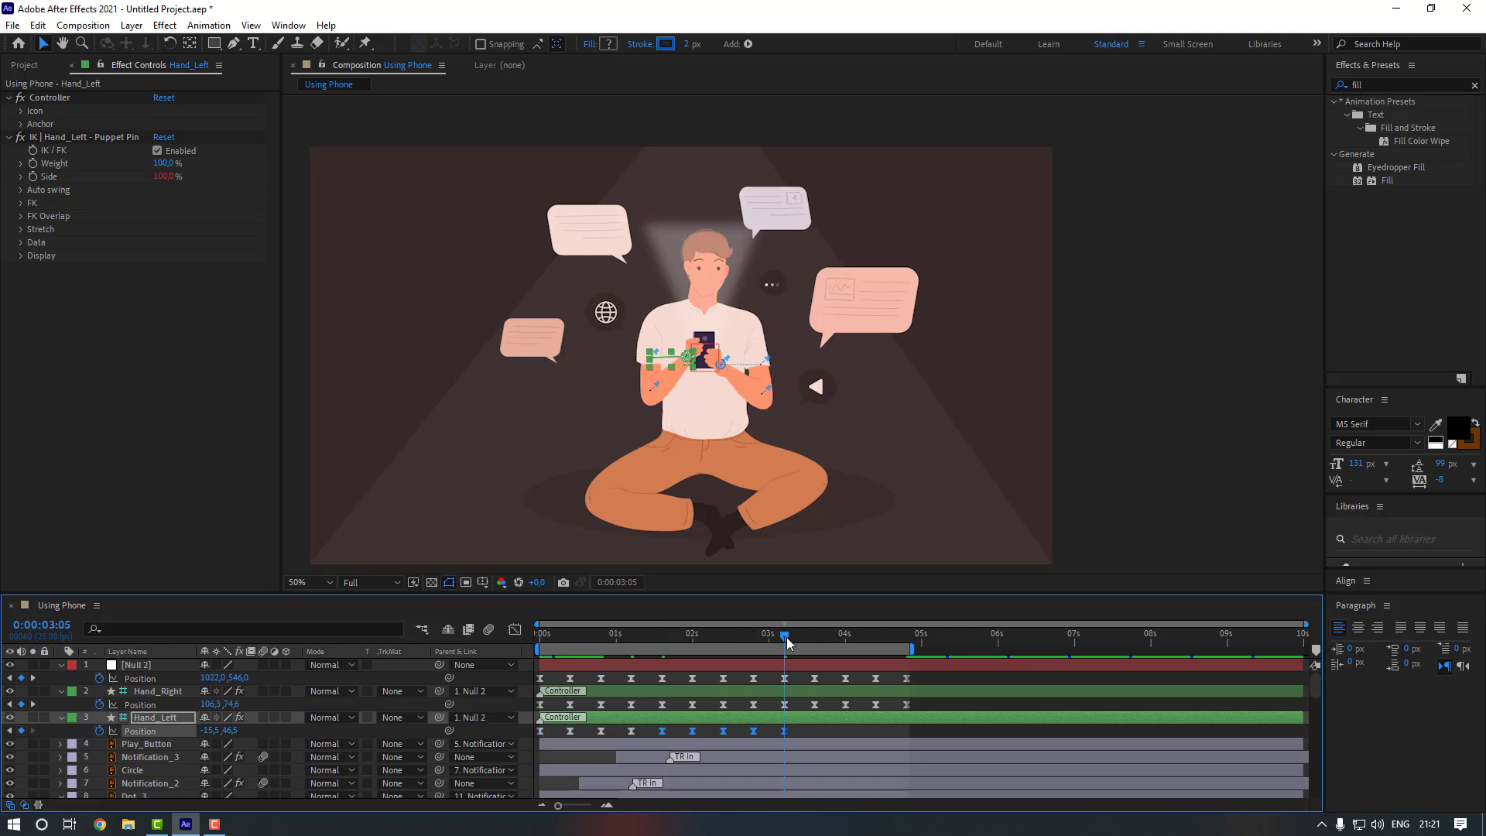
{"action": "key", "text": "ctrl+v"}
- Repeat Screen_Light's Opacity keyframes from 0:00:01:21 and again from 0:00:03:17
{"action": "scroll", "coordinate": [856, 721], "scroll_direction": "down", "scroll_amount": 5}
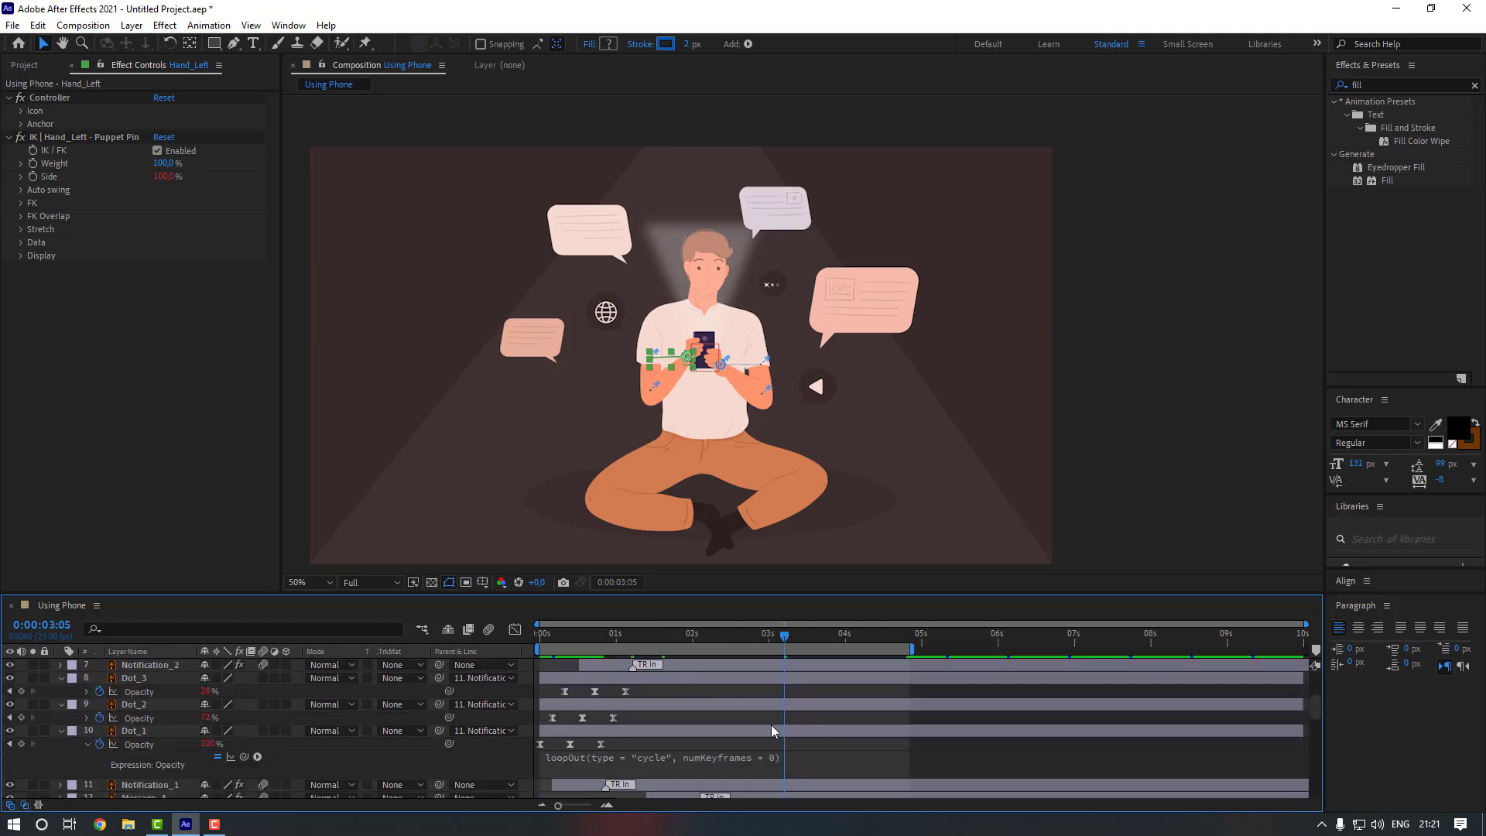
{"action": "scroll", "coordinate": [759, 732], "scroll_direction": "down", "scroll_amount": 3}
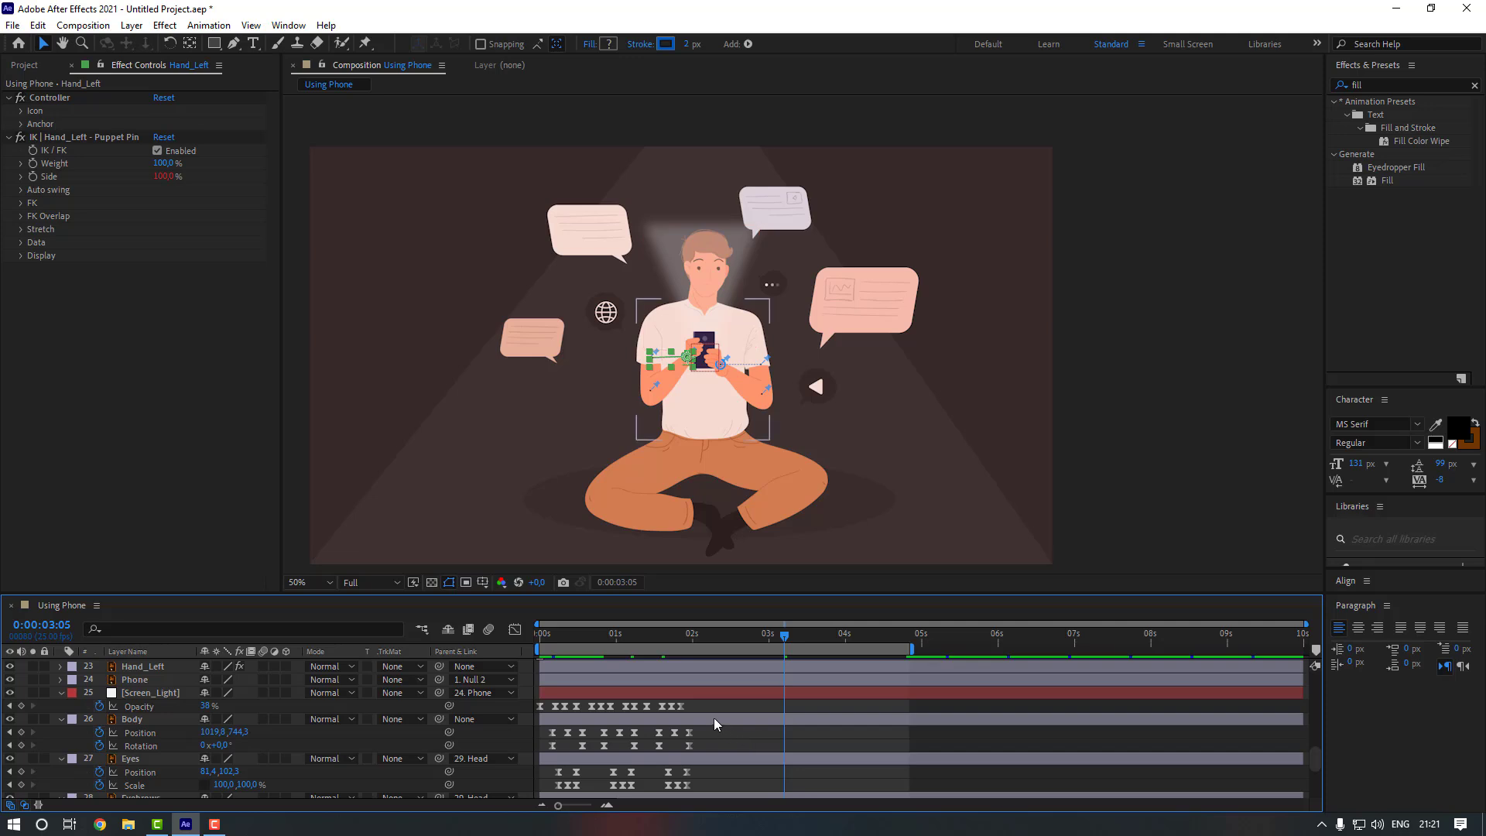
{"action": "left_click_drag", "start_coordinate": [700, 704], "coordinate": [624, 709]}
{"action": "left_click_drag", "start_coordinate": [520, 709], "coordinate": [520, 709]}
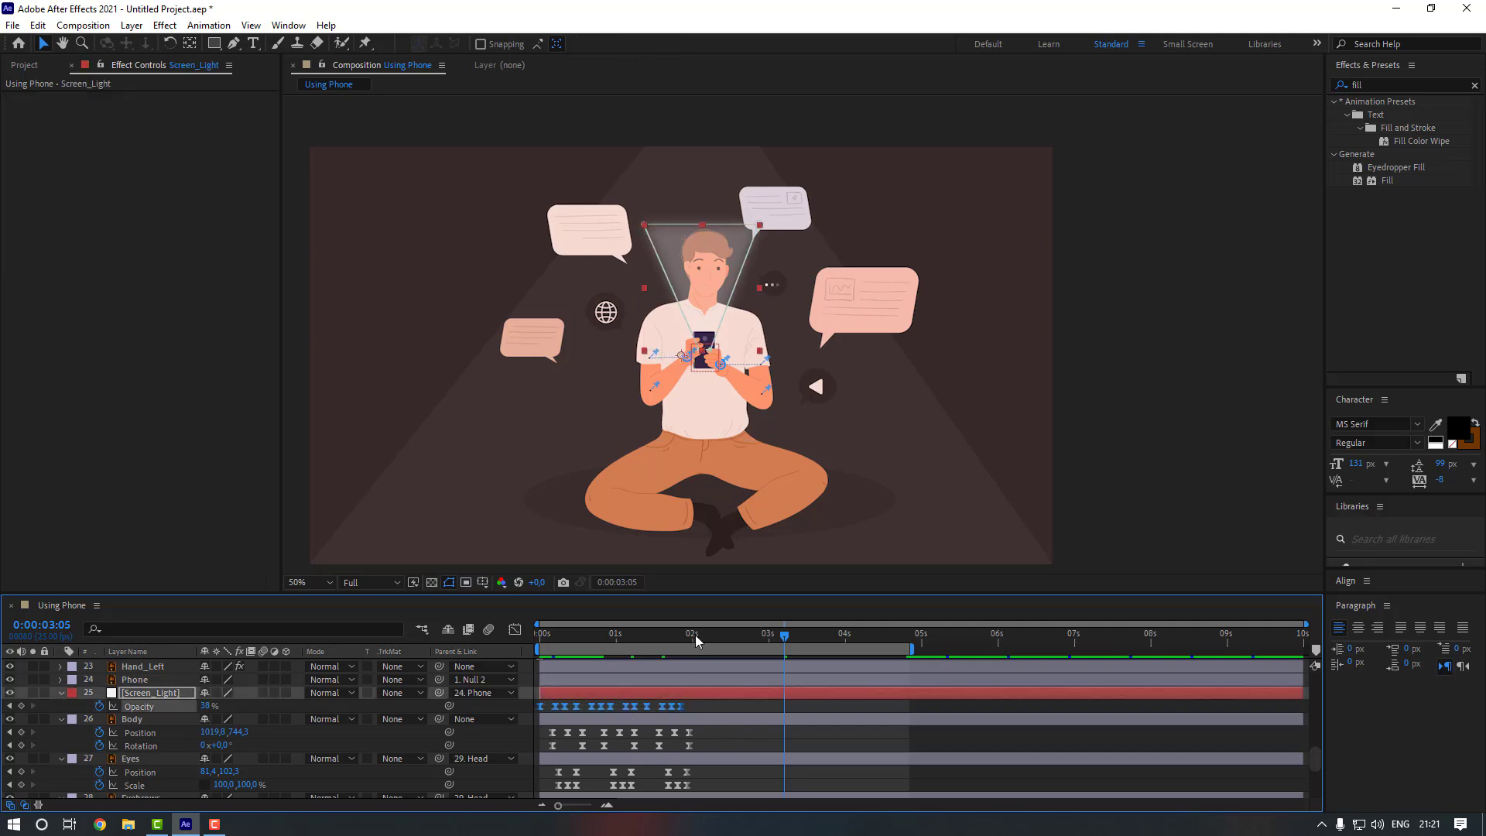
{"action": "left_click_drag", "start_coordinate": [690, 635], "coordinate": [683, 636]}
{"action": "key", "text": "ctrl+c"}
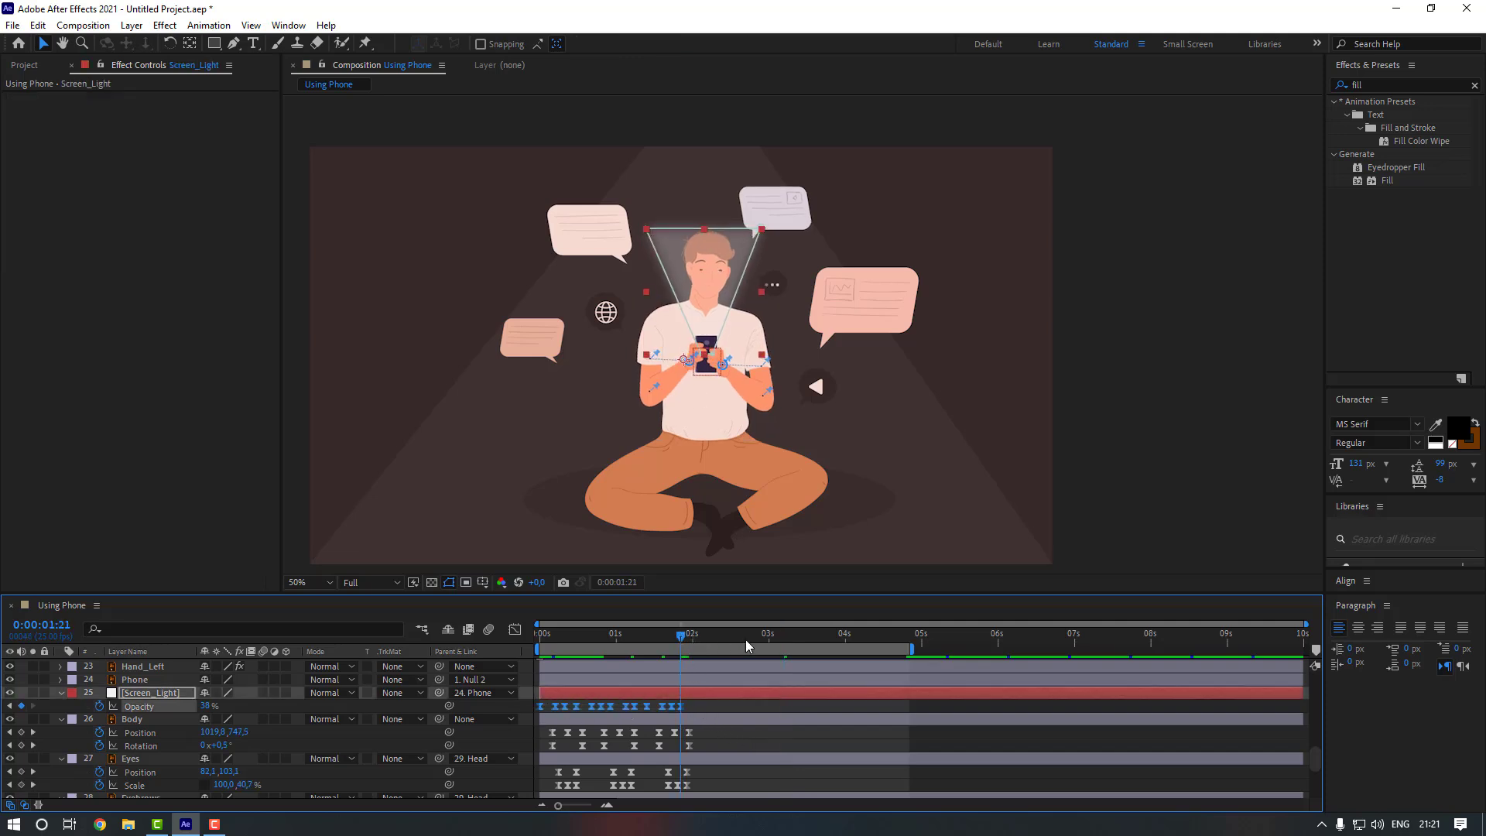
{"action": "key", "text": "ctrl+v"}
{"action": "left_click", "coordinate": [821, 635]}
{"action": "key", "text": "ctrl+v"}
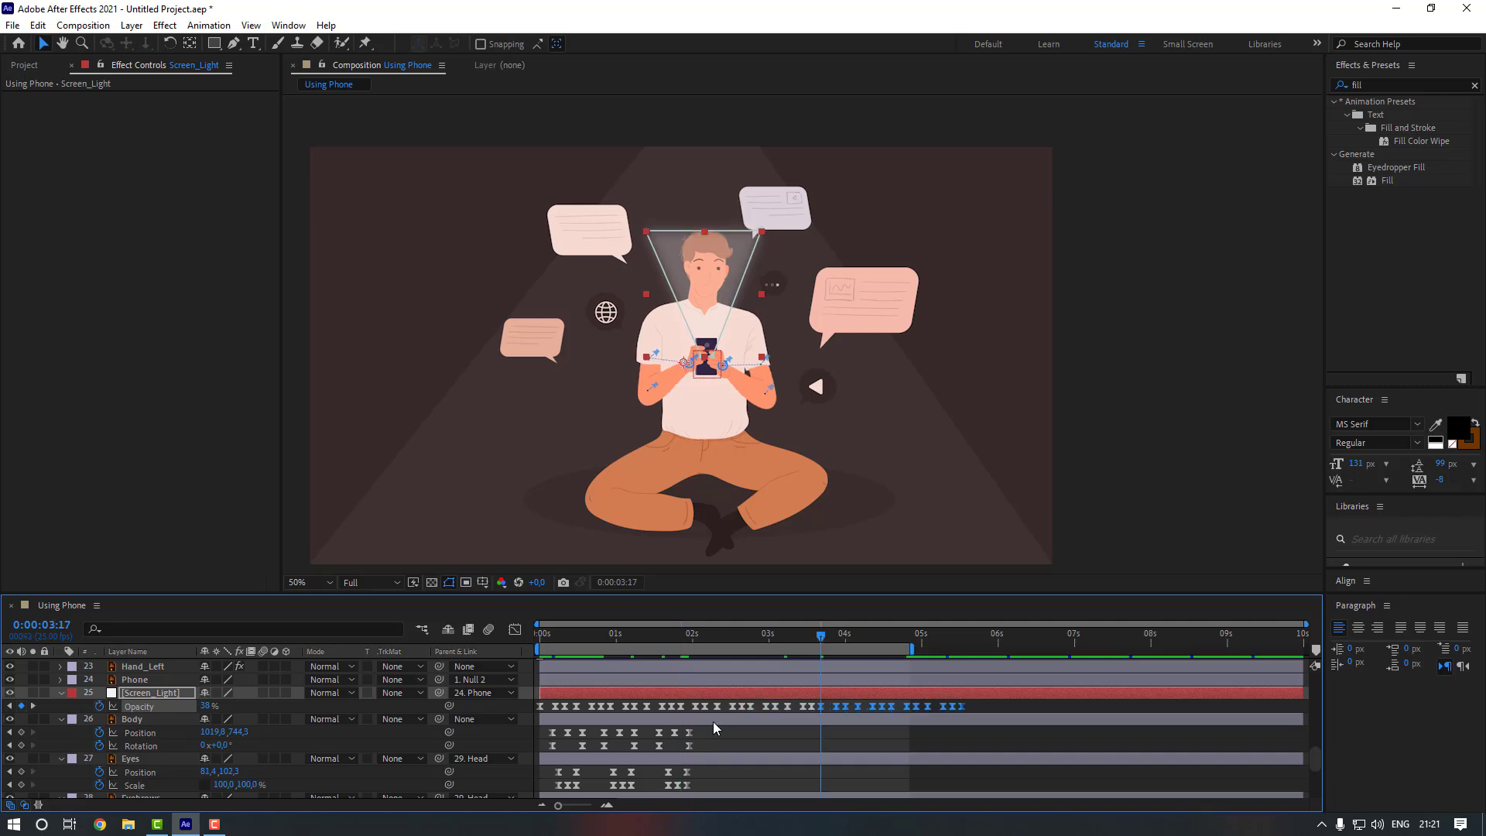
- Duplicate Body's Position and Rotation keyframes so the repeated set starts at 0:00:02:13
{"action": "left_click_drag", "start_coordinate": [712, 732], "coordinate": [537, 750]}
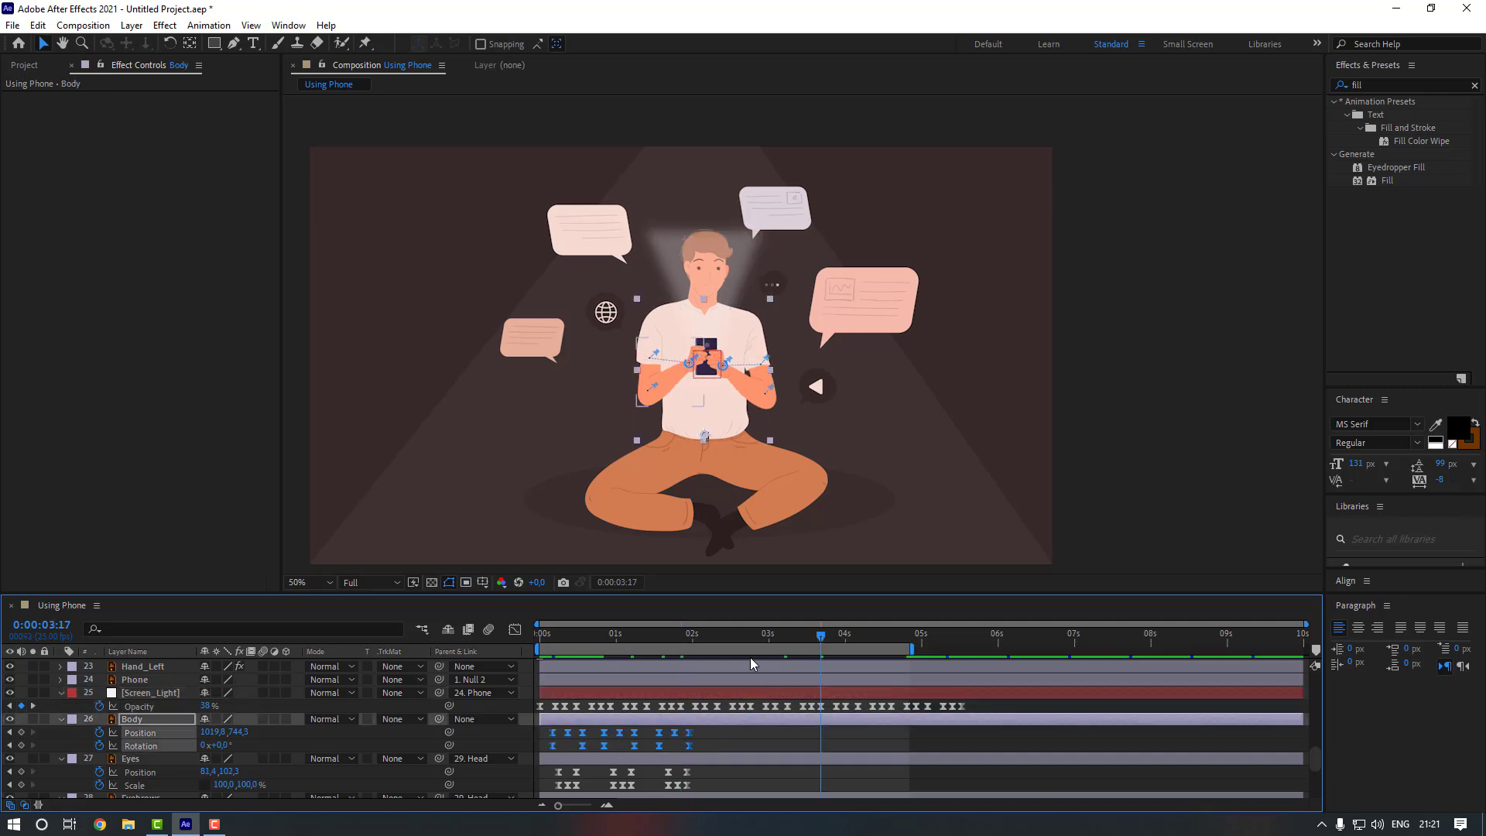
{"action": "left_click_drag", "start_coordinate": [736, 635], "coordinate": [723, 634]}
{"action": "key", "text": "ctrl+c"}
{"action": "key", "text": "ctrl+v"}
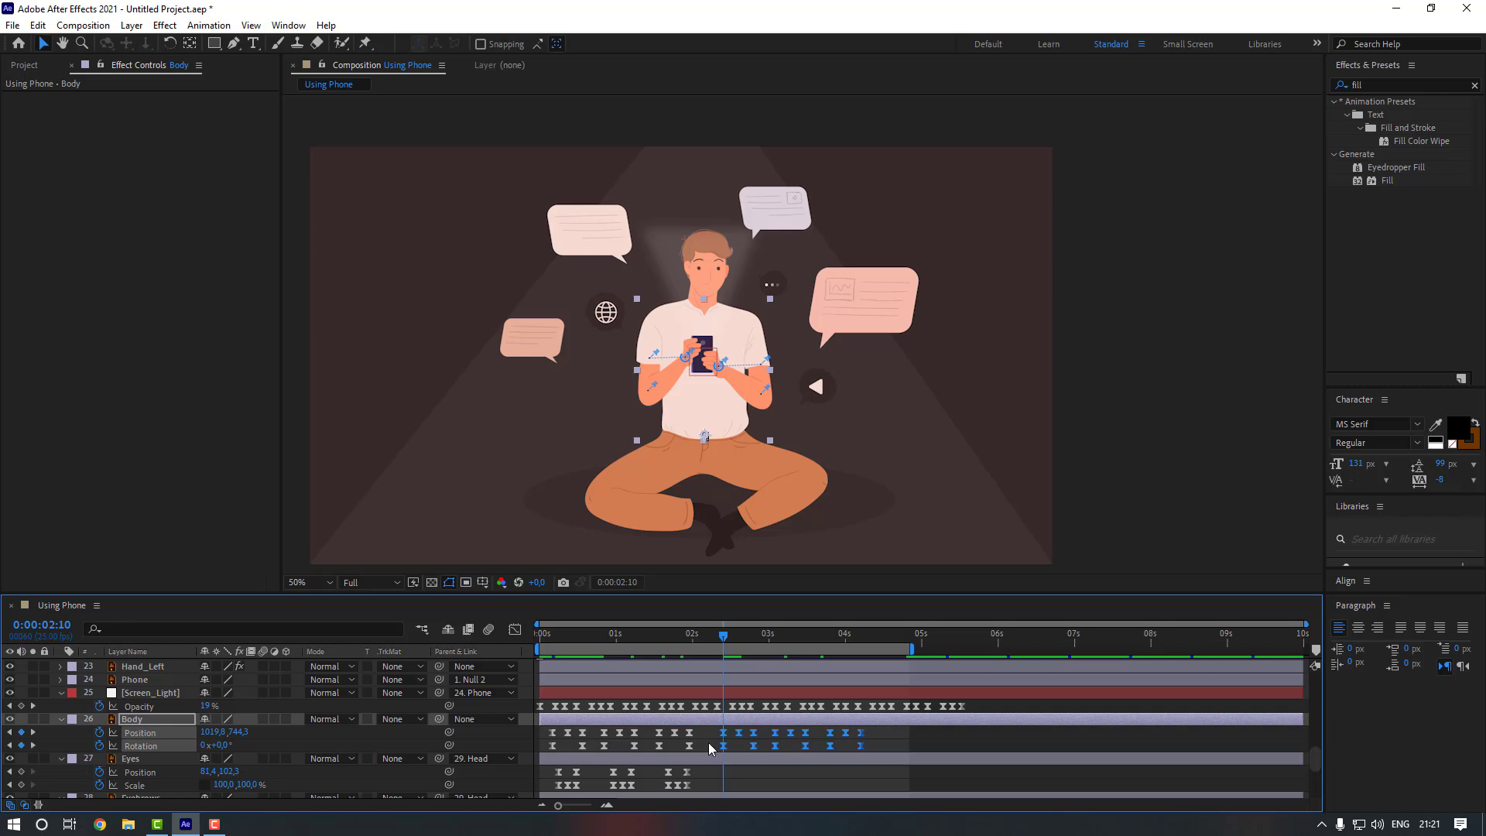
{"action": "left_click_drag", "start_coordinate": [867, 733], "coordinate": [876, 734]}
- Duplicate the Eyes layer's Position and Scale keyframes starting at 0:00:02:13
{"action": "scroll", "coordinate": [756, 768], "scroll_direction": "down", "scroll_amount": 1}
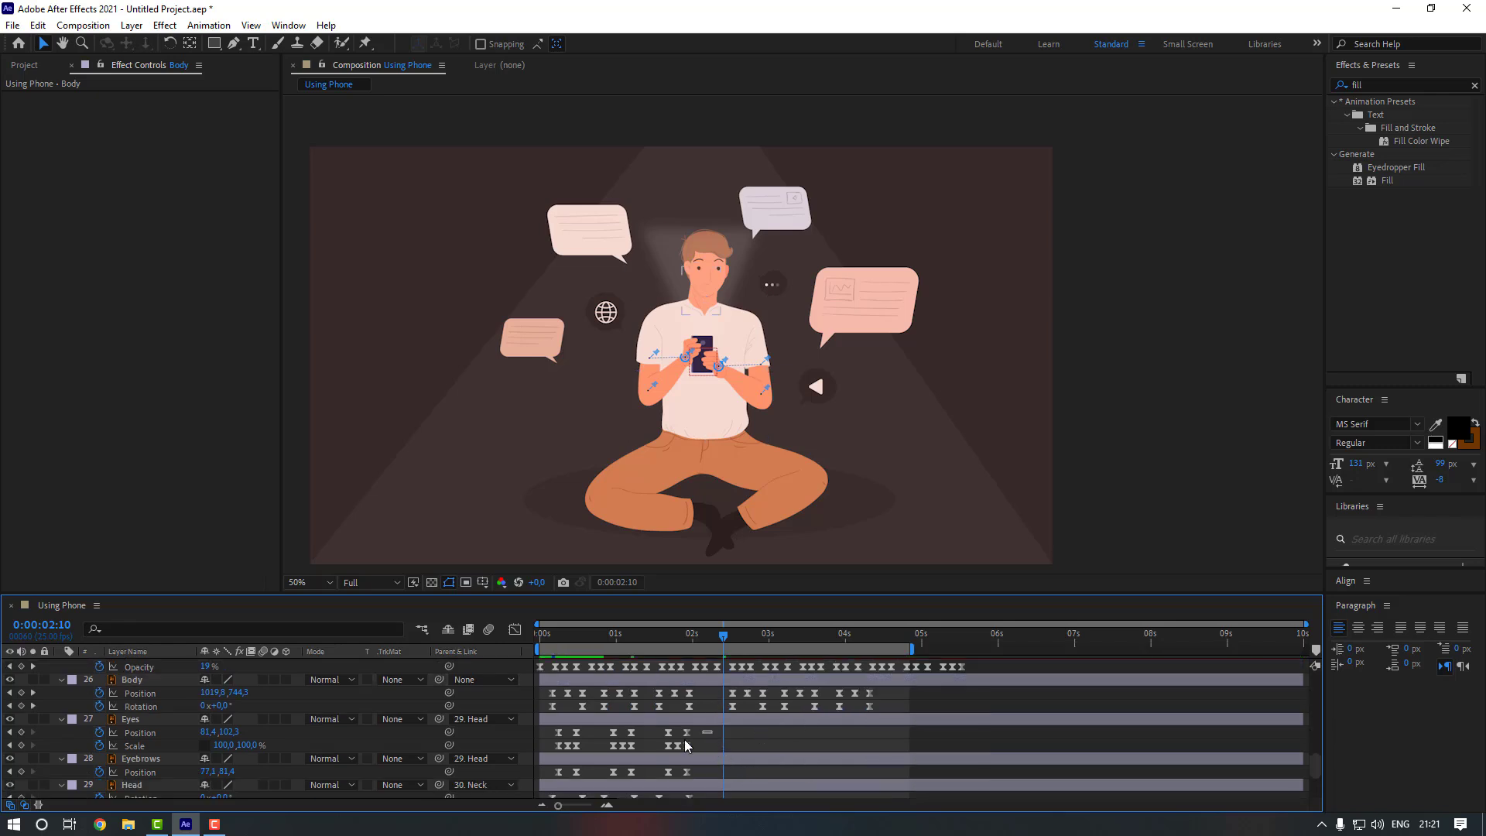
{"action": "left_click_drag", "start_coordinate": [712, 726], "coordinate": [546, 746]}
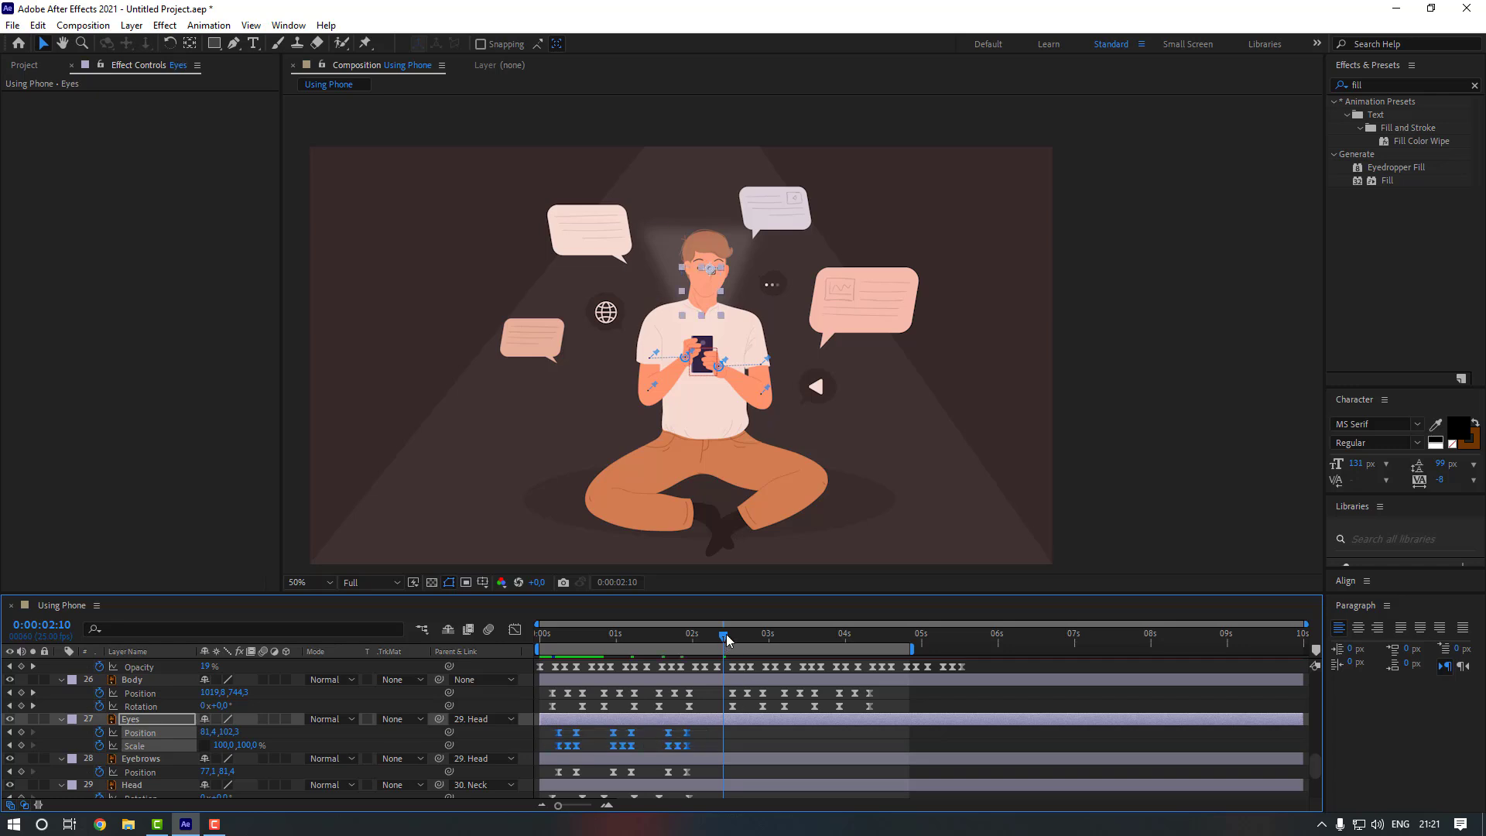
{"action": "left_click_drag", "start_coordinate": [727, 639], "coordinate": [732, 640]}
{"action": "key", "text": "ctrl+v"}
- Duplicate Eyebrows' Position keyframes at 0:00:02:13, and shift the repeated Eyes and Eyebrows keyframes slightly forward in time
{"action": "scroll", "coordinate": [729, 755], "scroll_direction": "down", "scroll_amount": 1}
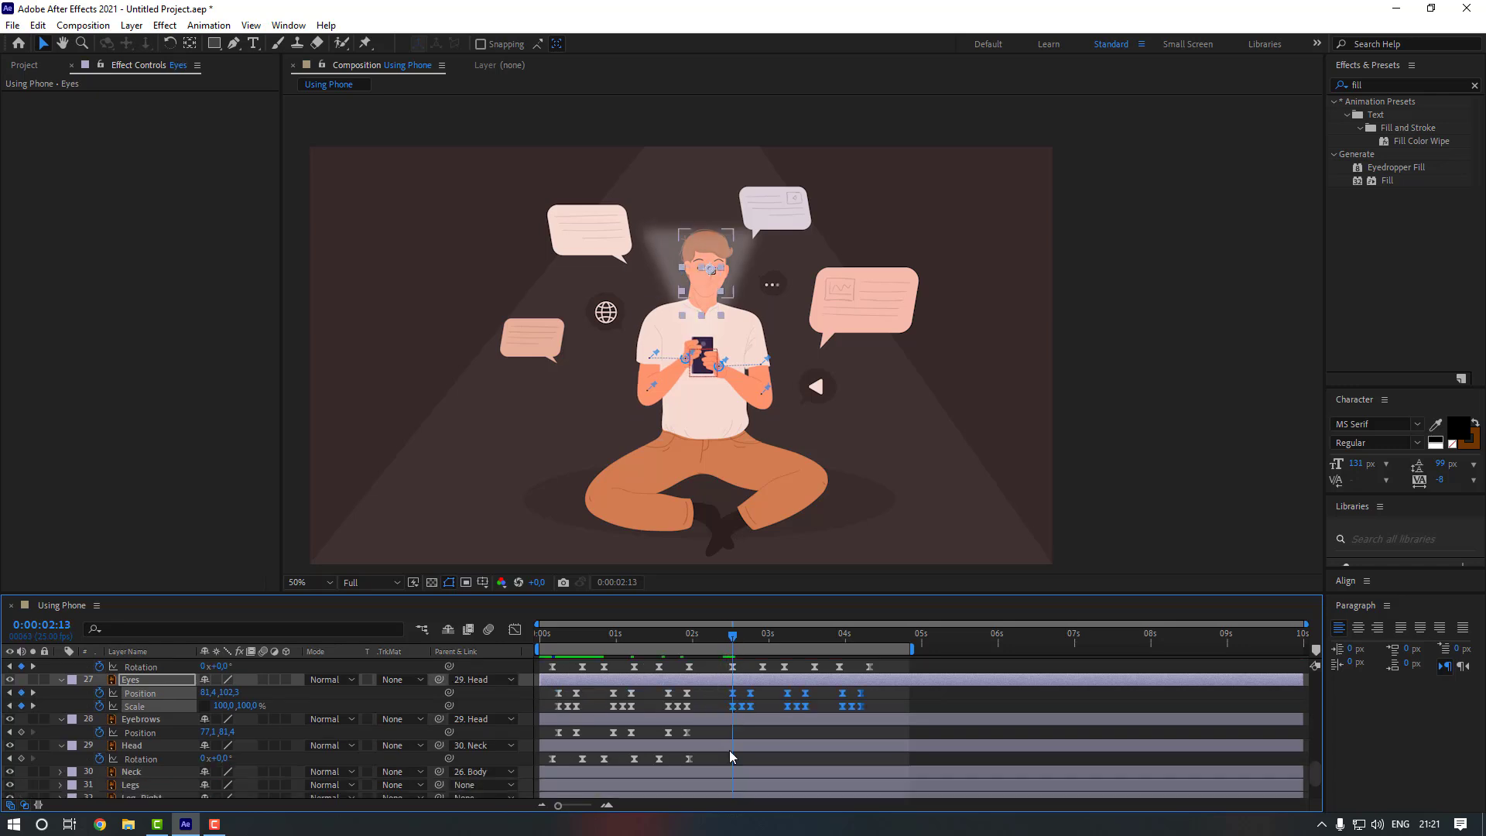
{"action": "left_click_drag", "start_coordinate": [705, 732], "coordinate": [552, 739]}
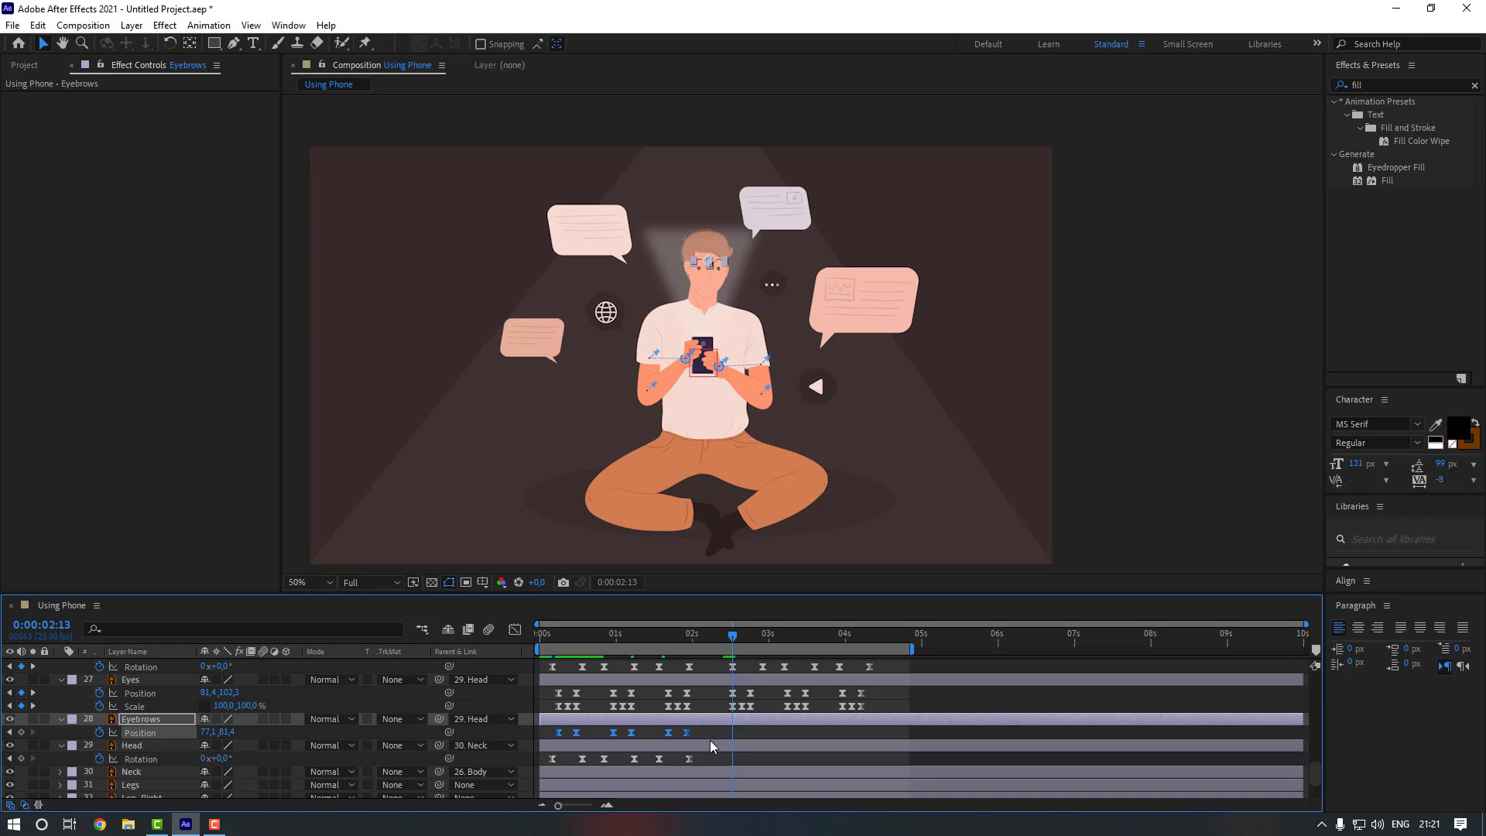
{"action": "key", "text": "ctrl+v"}
{"action": "left_click_drag", "start_coordinate": [719, 688], "coordinate": [733, 741]}
{"action": "left_click", "coordinate": [752, 761]}
{"action": "left_click", "coordinate": [741, 743]}
- Duplicate Head's Rotation keyframes starting at 0:00:02:13 and preview the composition
{"action": "left_click_drag", "start_coordinate": [706, 754], "coordinate": [544, 770]}
{"action": "key", "text": "ctrl+c"}
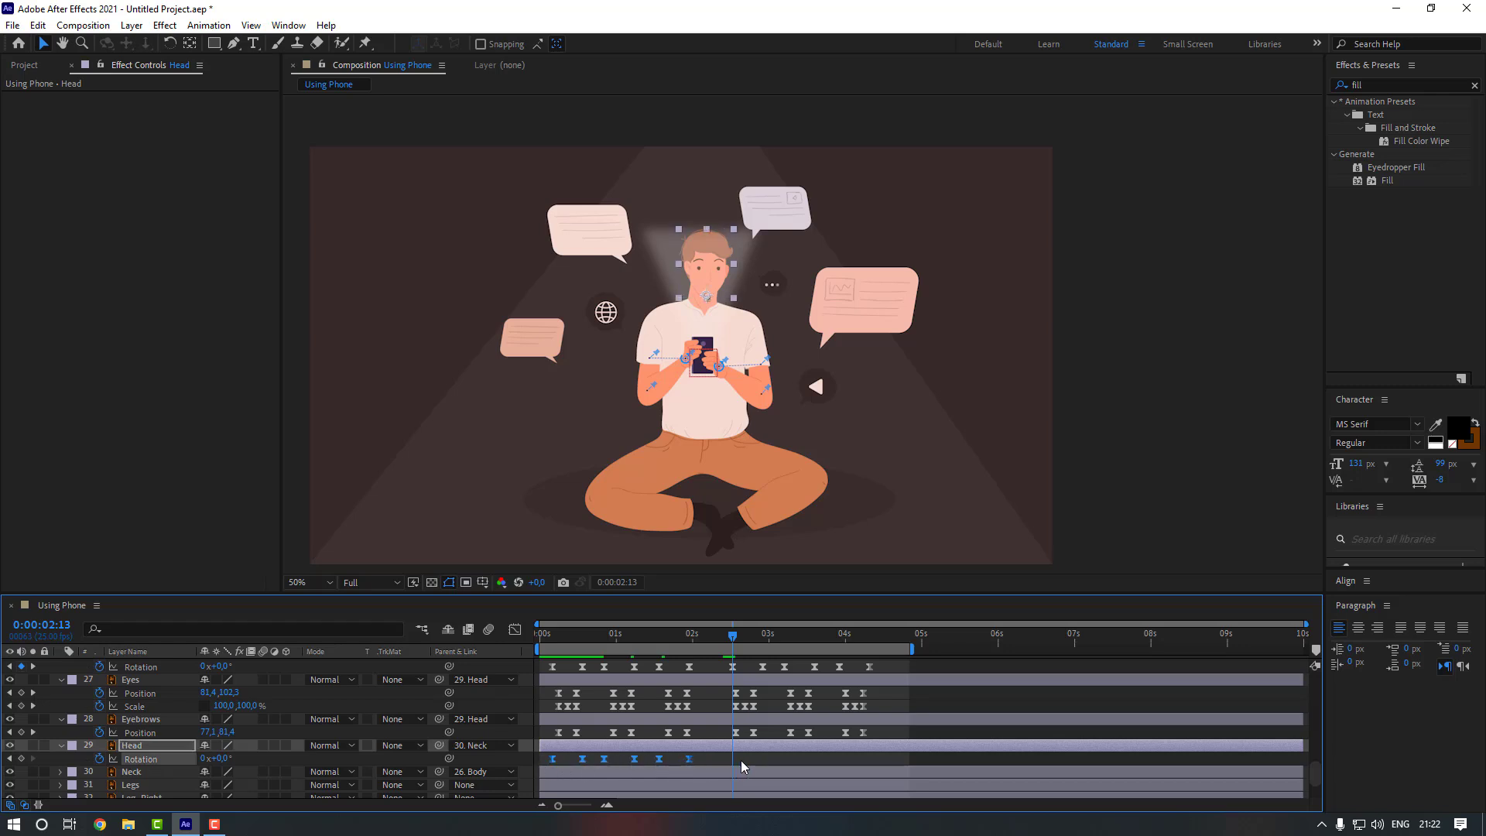
{"action": "key", "text": "ctrl+v"}
{"action": "left_click", "coordinate": [720, 671]}
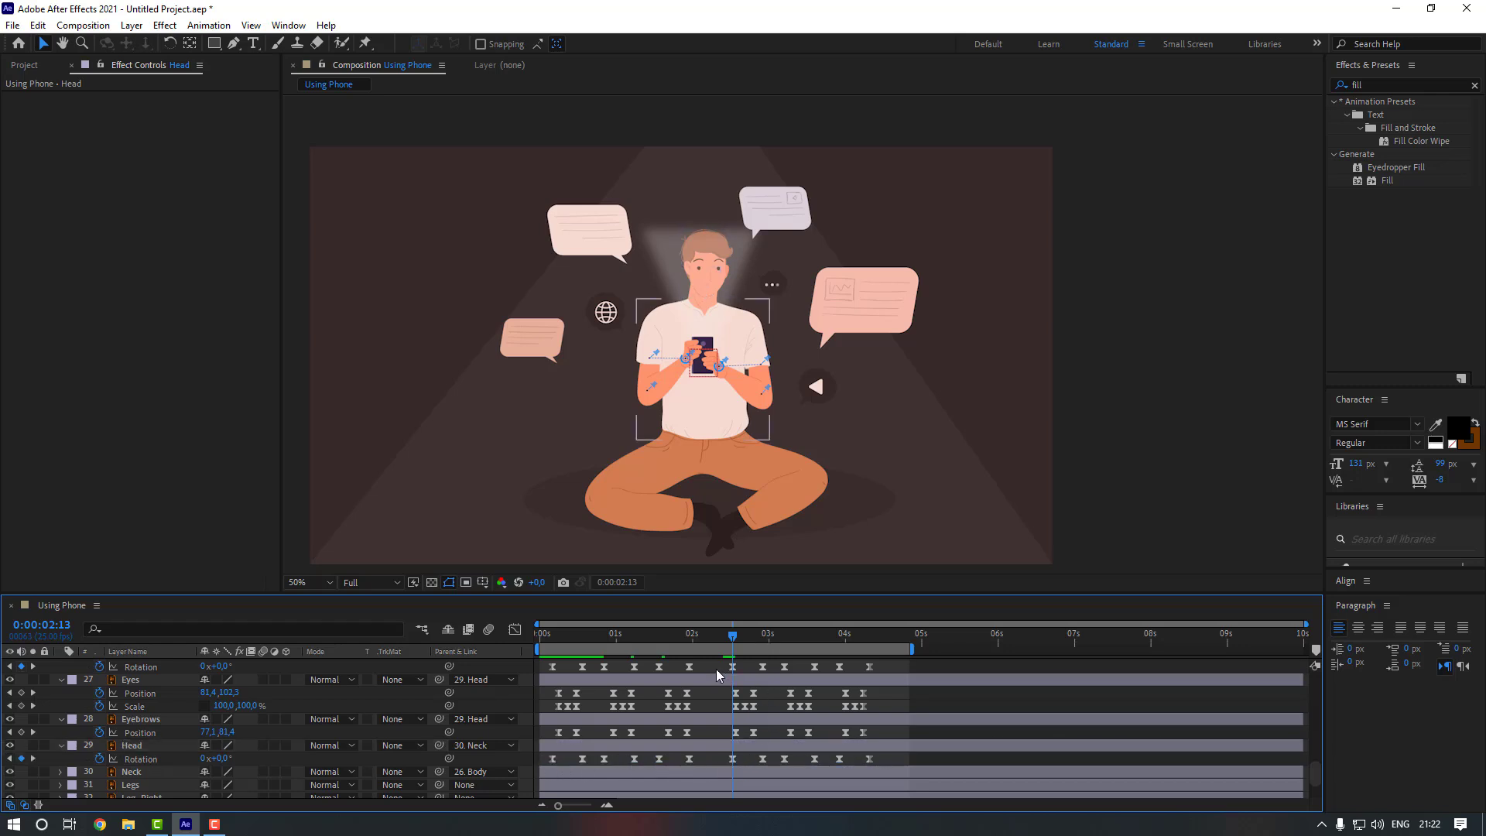
{"action": "key", "text": "space"}
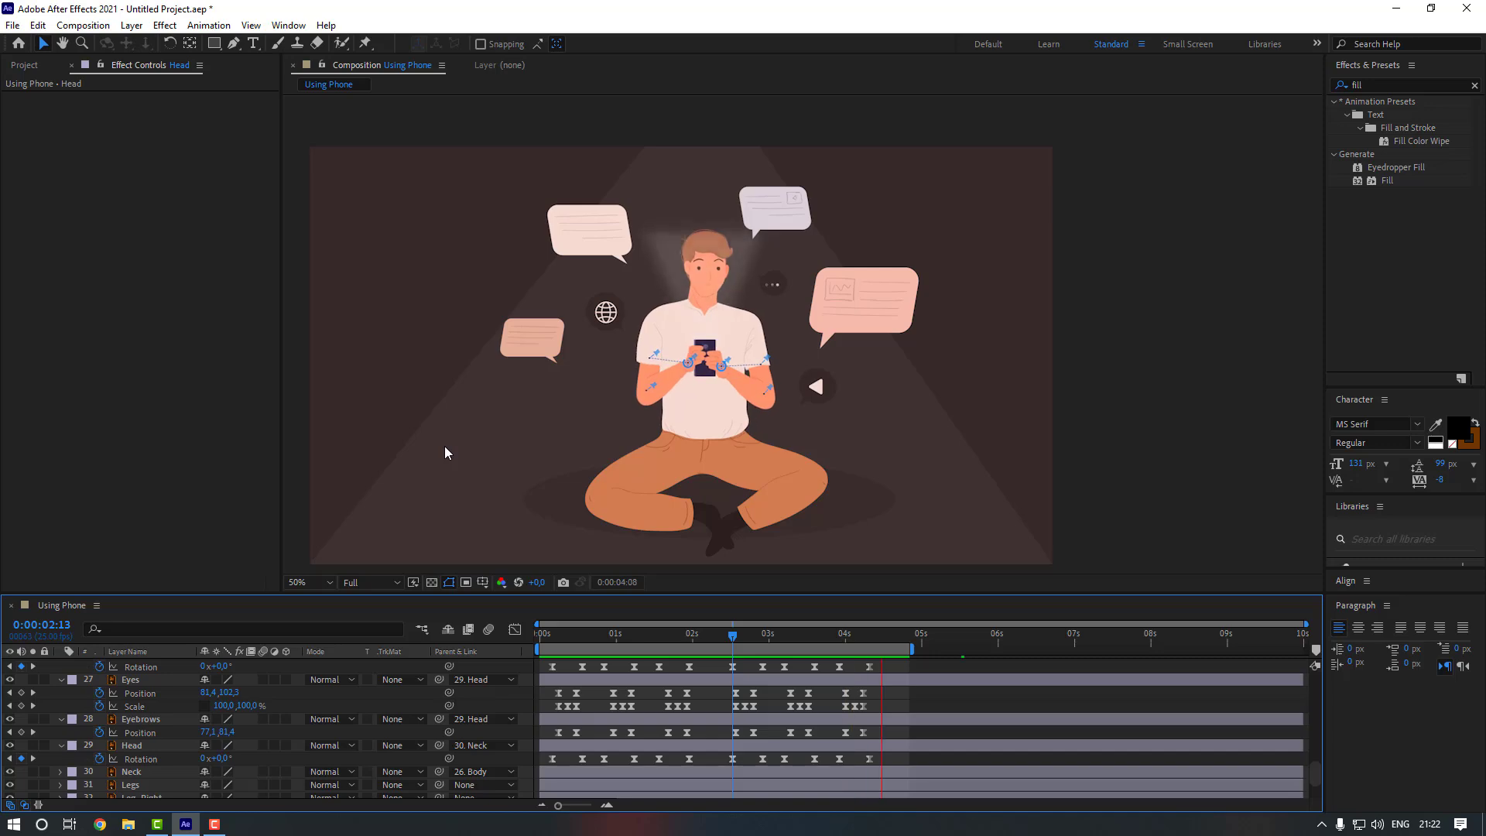
{"action": "key", "text": "space"}
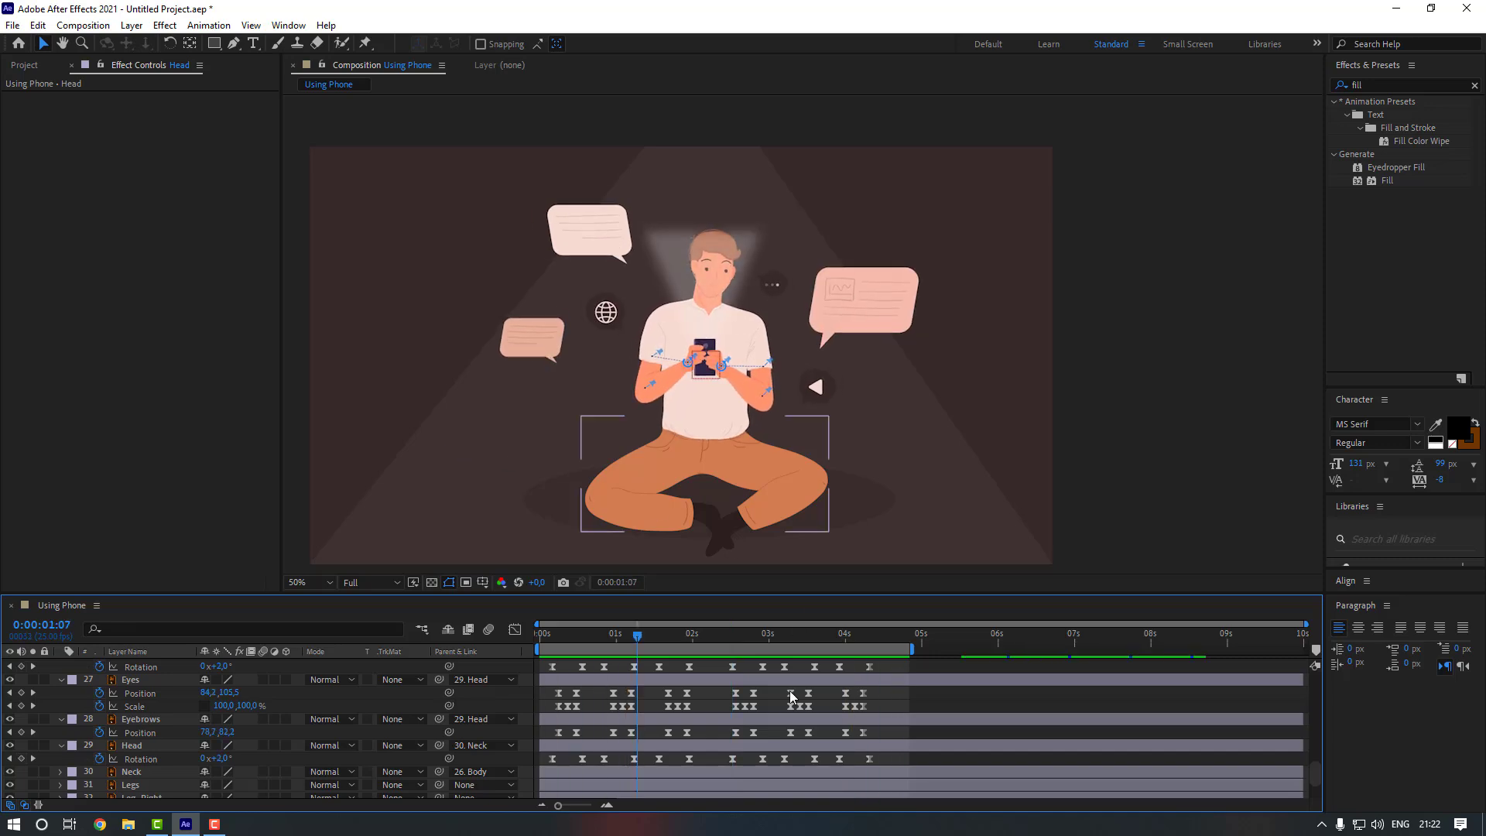
- Open Animation Composer 3 and expand its starter presets to the 2D Layer Transformations effects
{"action": "scroll", "coordinate": [739, 739], "scroll_direction": "up", "scroll_amount": 7}
{"action": "left_click", "coordinate": [288, 25]}
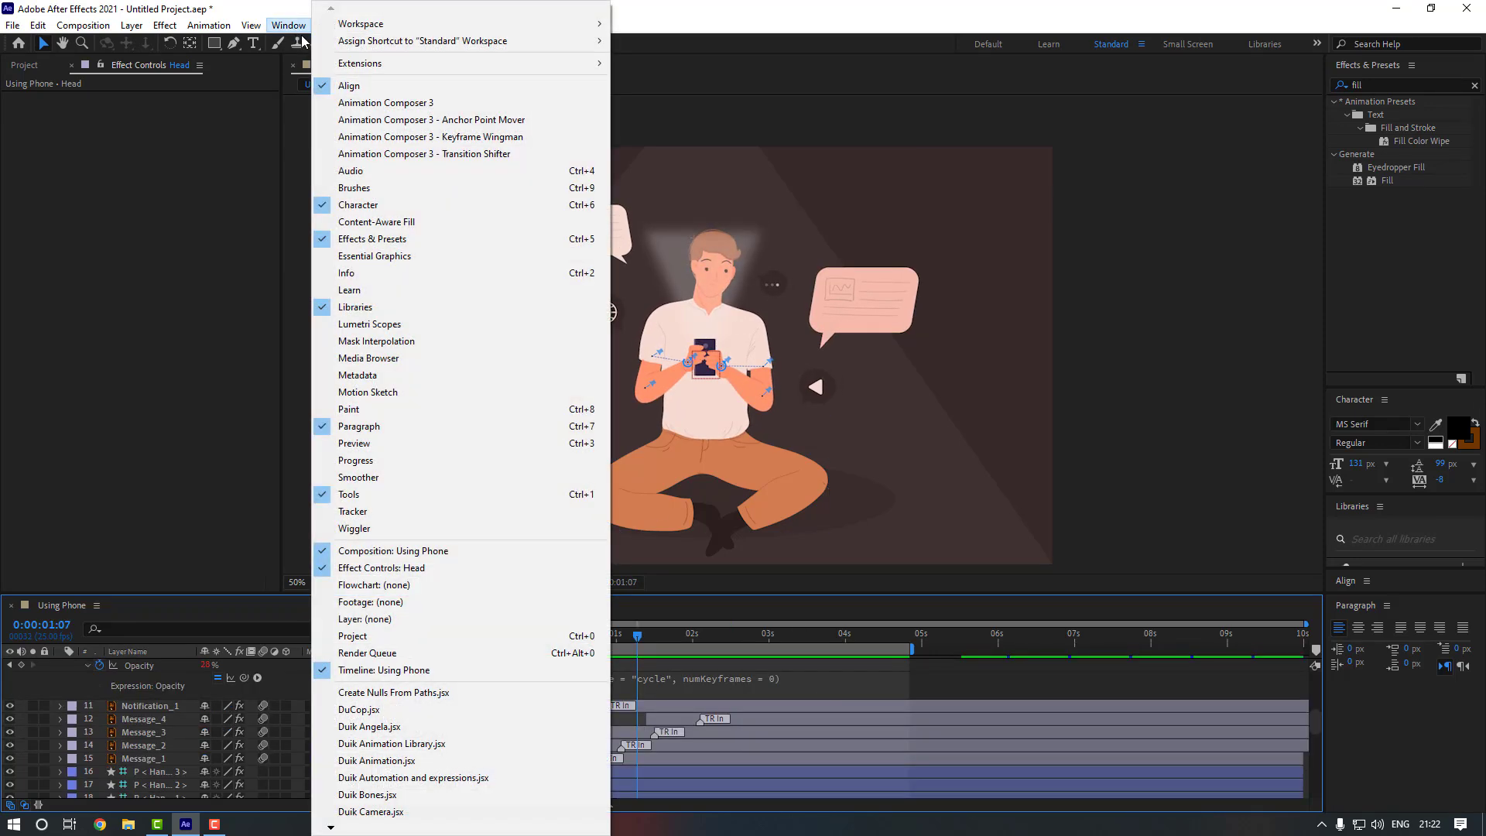
{"action": "left_click", "coordinate": [379, 102]}
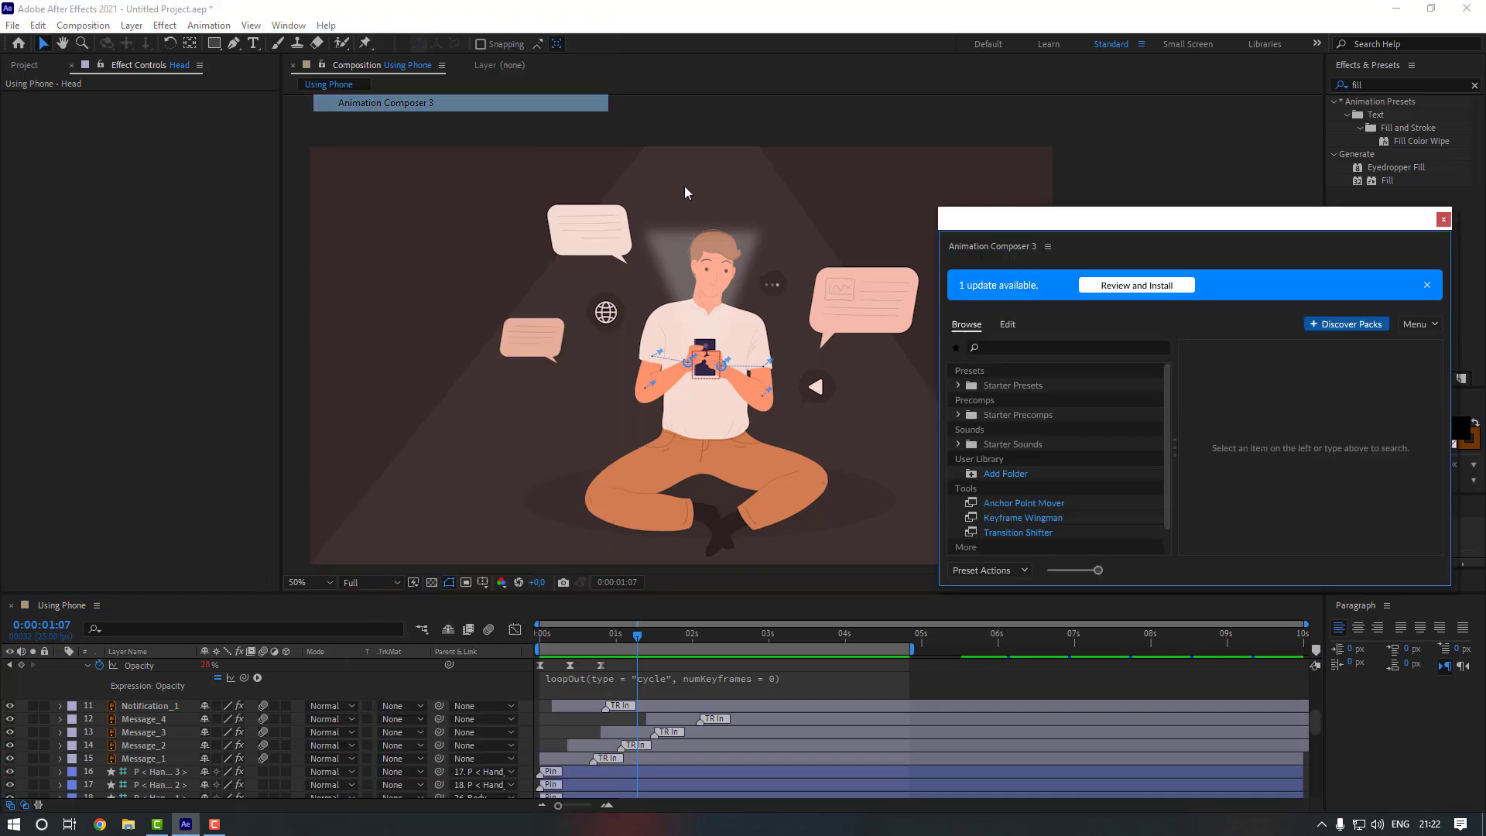
{"action": "left_click", "coordinate": [958, 385]}
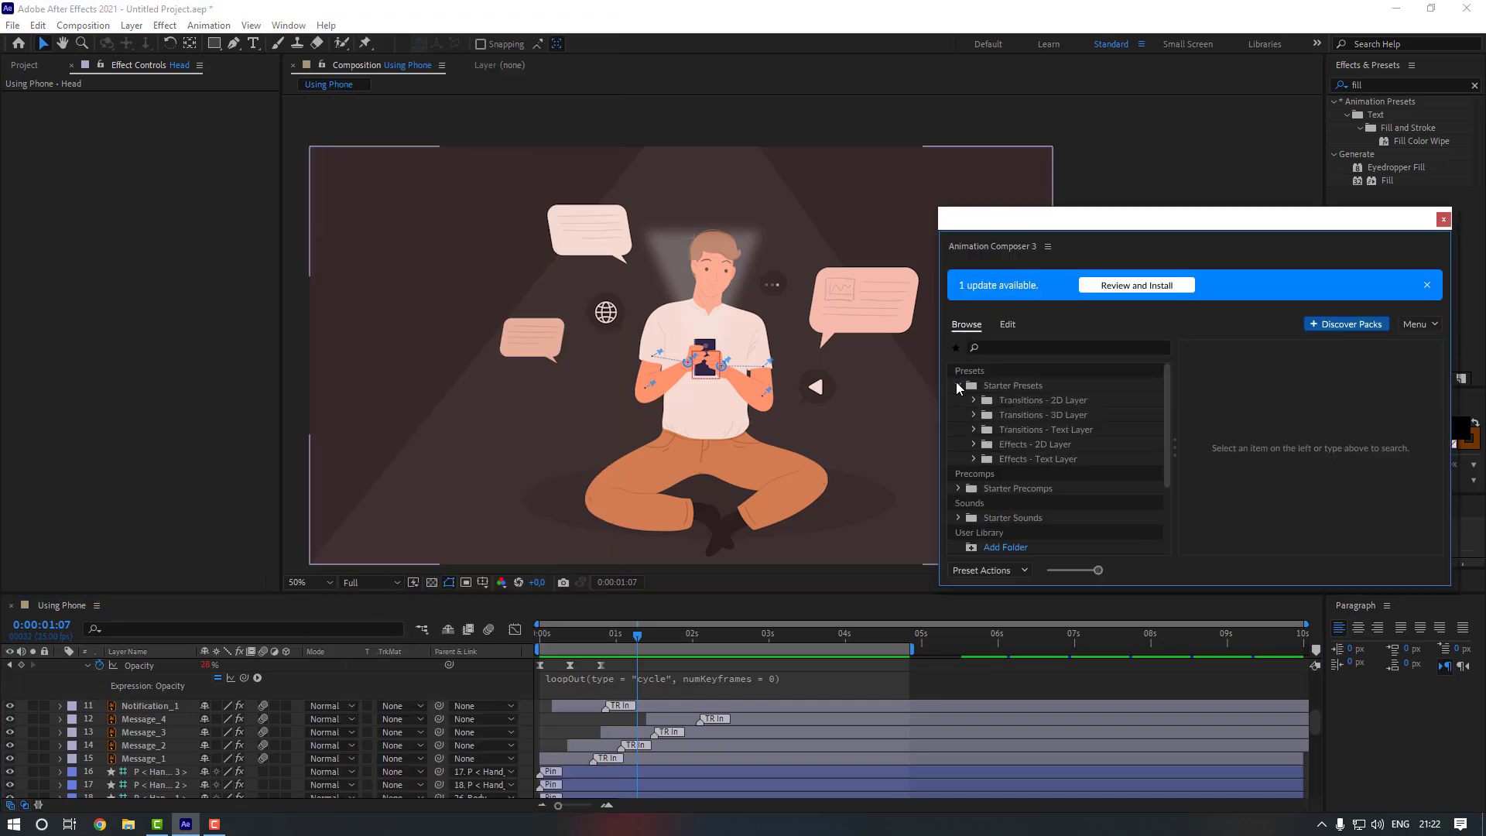
{"action": "left_click", "coordinate": [975, 445]}
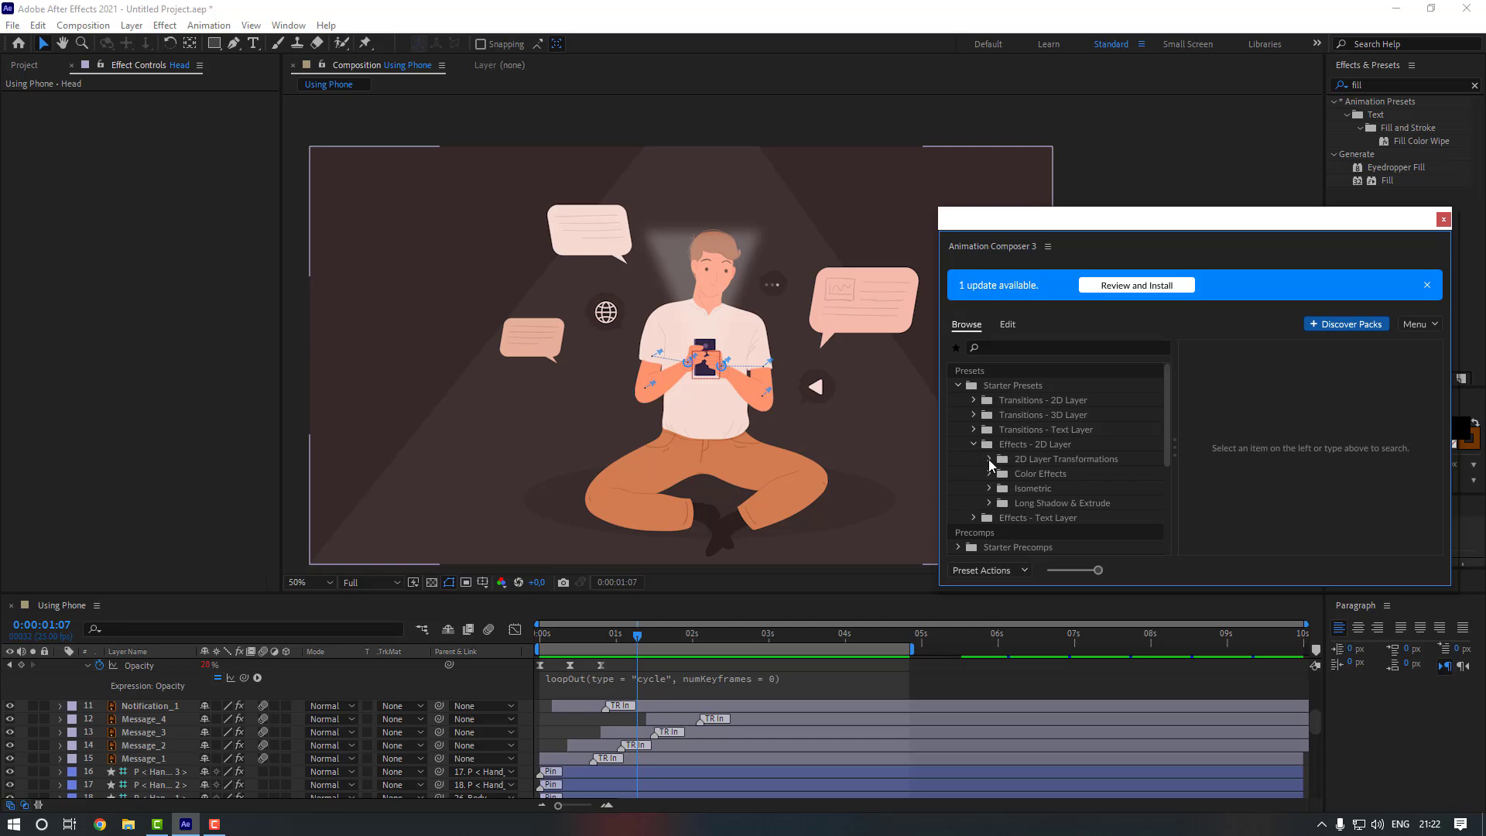
{"action": "left_click", "coordinate": [988, 459]}
{"action": "scroll", "coordinate": [997, 482], "scroll_direction": "down", "scroll_amount": 1}
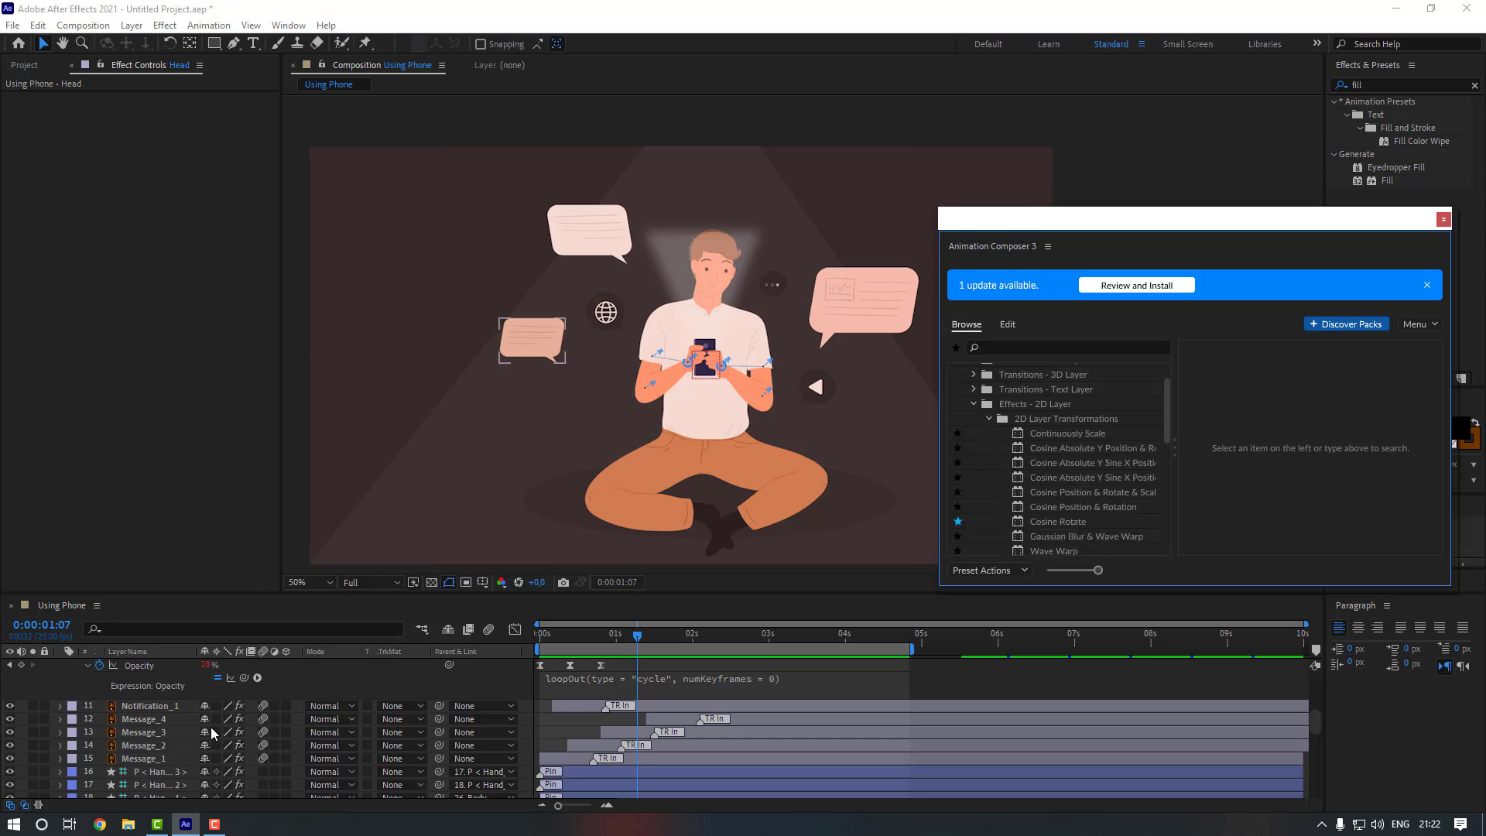
- Apply the Cosine Position & Rotation preset to Message_1 through Message_4 and Notification_1 through Notification_3
{"action": "left_click", "coordinate": [161, 720]}
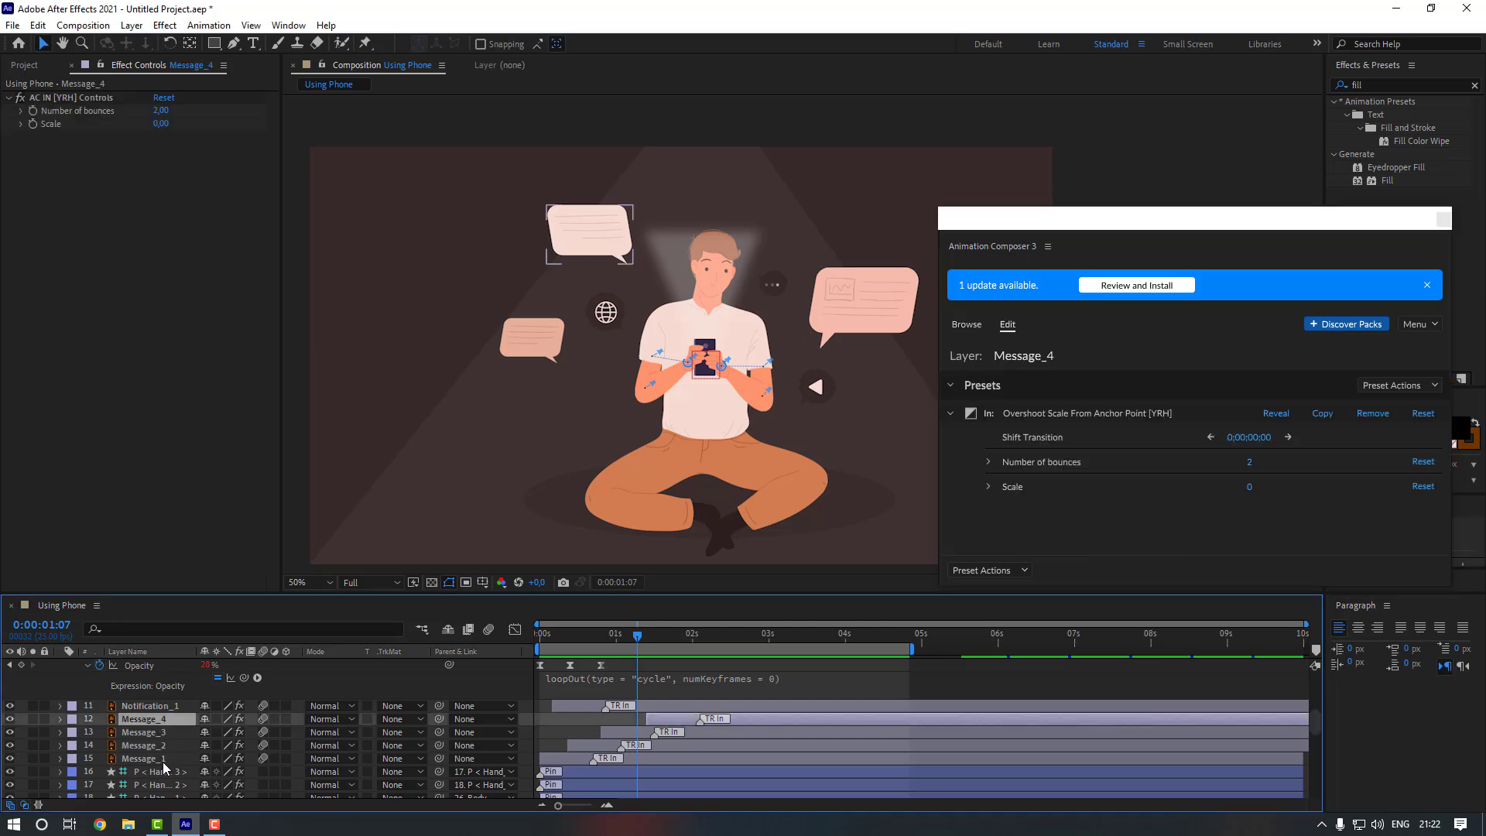
{"action": "left_click", "coordinate": [163, 762], "text": "shift"}
{"action": "scroll", "coordinate": [164, 712], "scroll_direction": "up", "scroll_amount": 2}
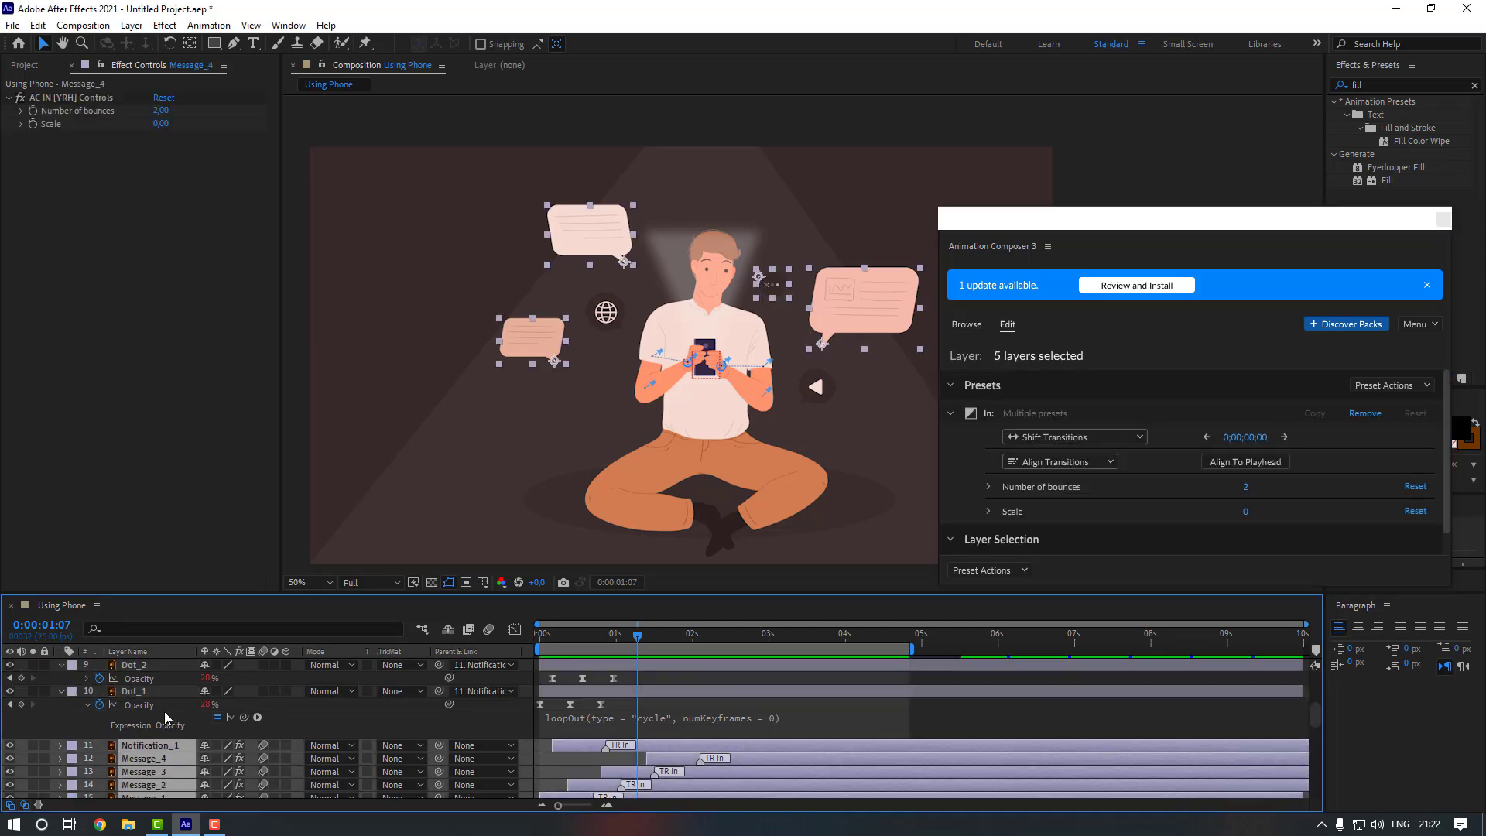
{"action": "scroll", "coordinate": [164, 712], "scroll_direction": "up", "scroll_amount": 1}
{"action": "left_click", "coordinate": [164, 665], "text": "ctrl"}
{"action": "scroll", "coordinate": [165, 697], "scroll_direction": "up", "scroll_amount": 2}
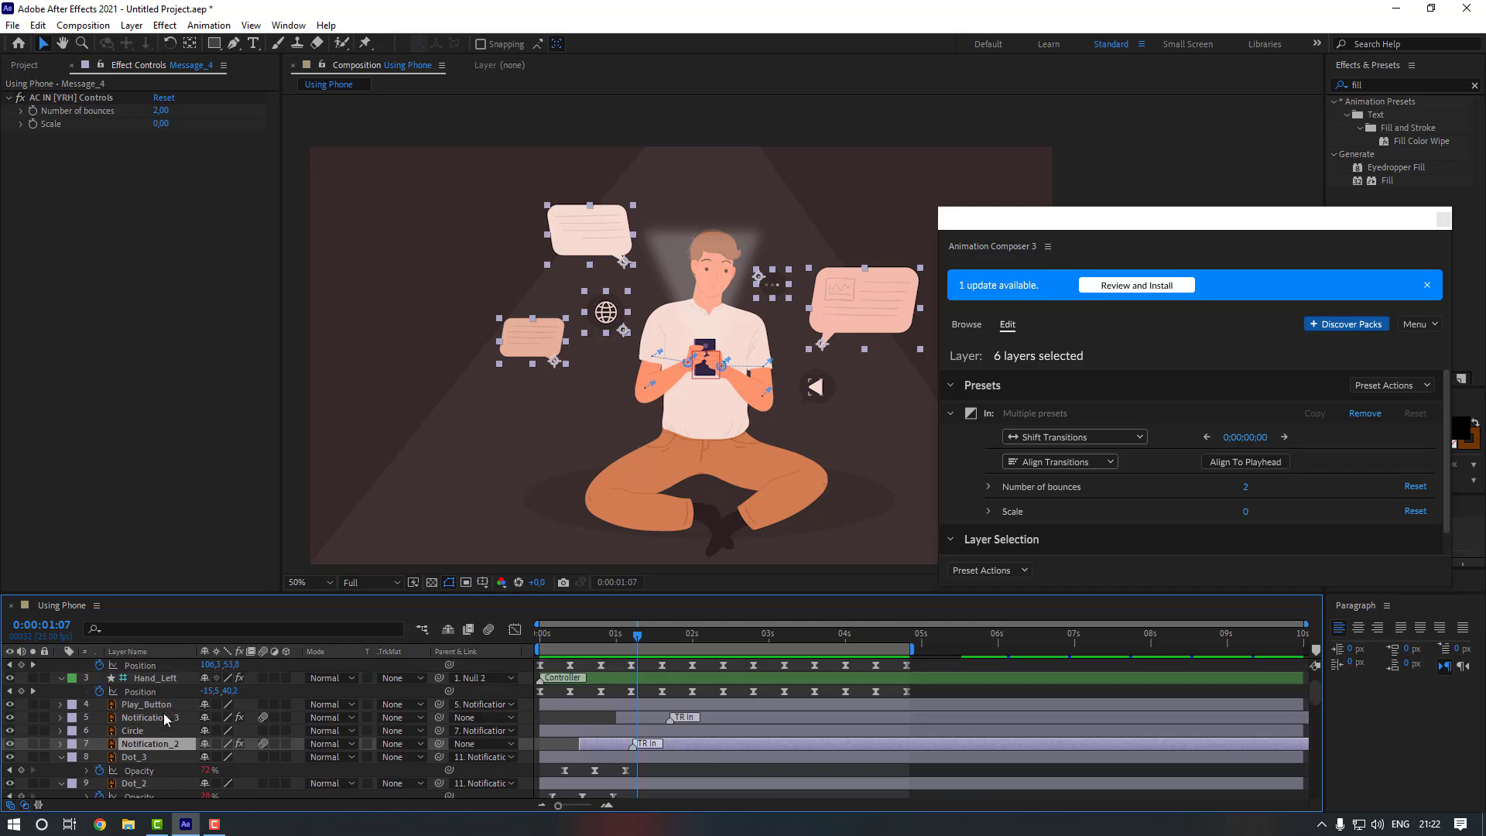
{"action": "left_click", "coordinate": [165, 718], "text": "ctrl"}
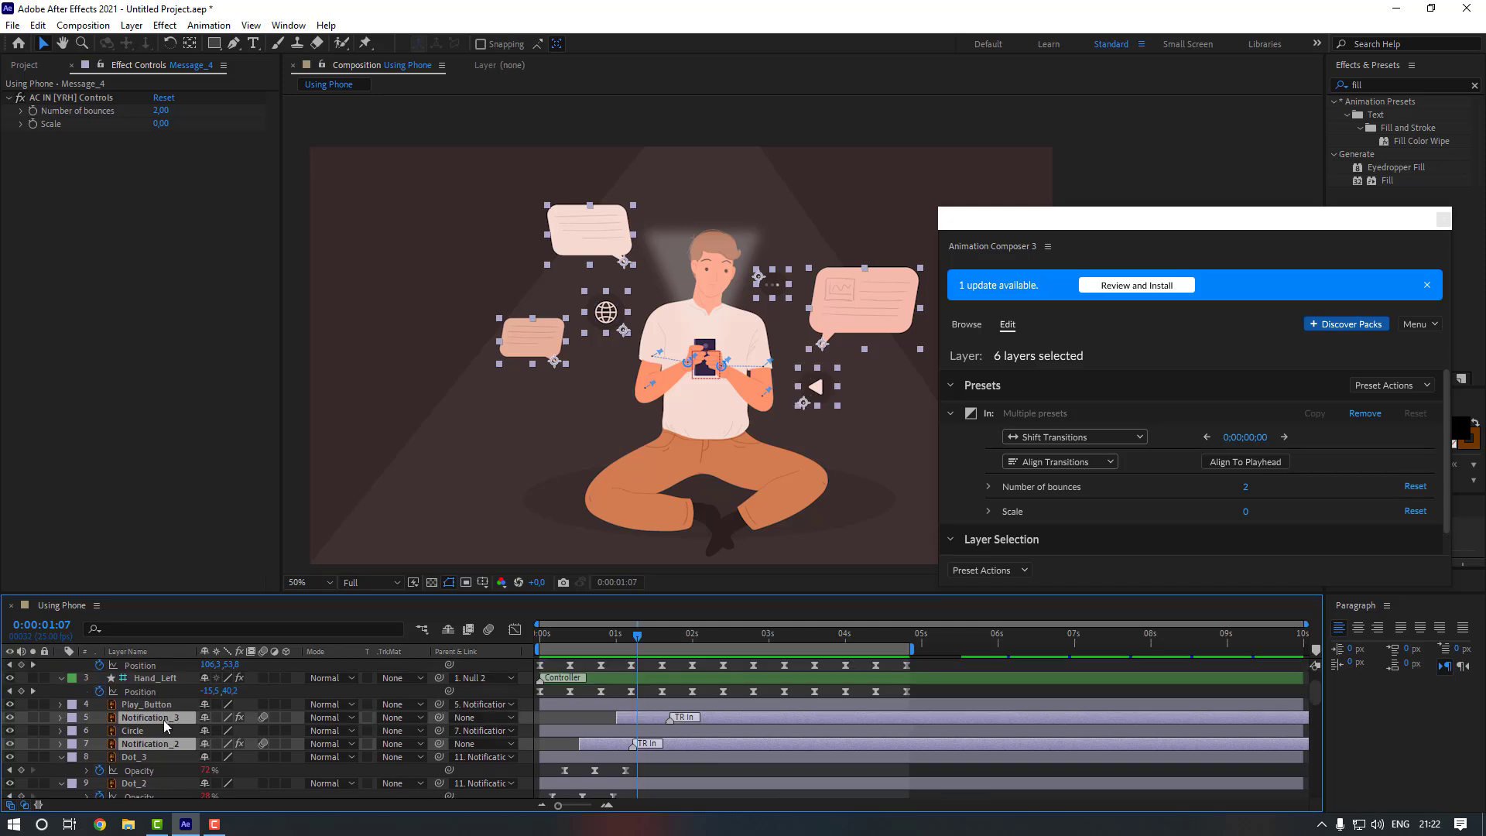
{"action": "left_click", "coordinate": [967, 323]}
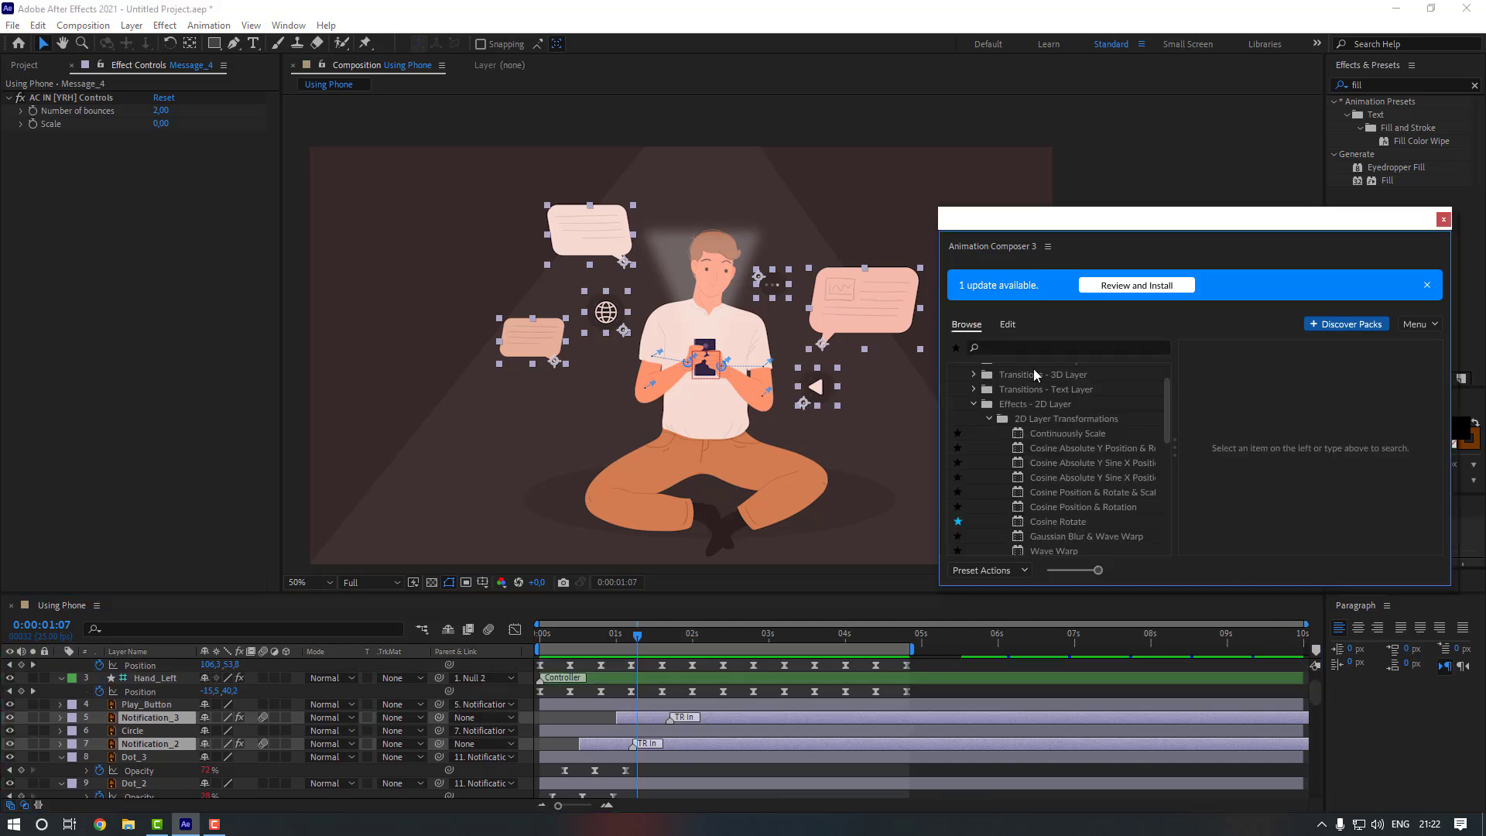
{"action": "left_click", "coordinate": [1047, 508]}
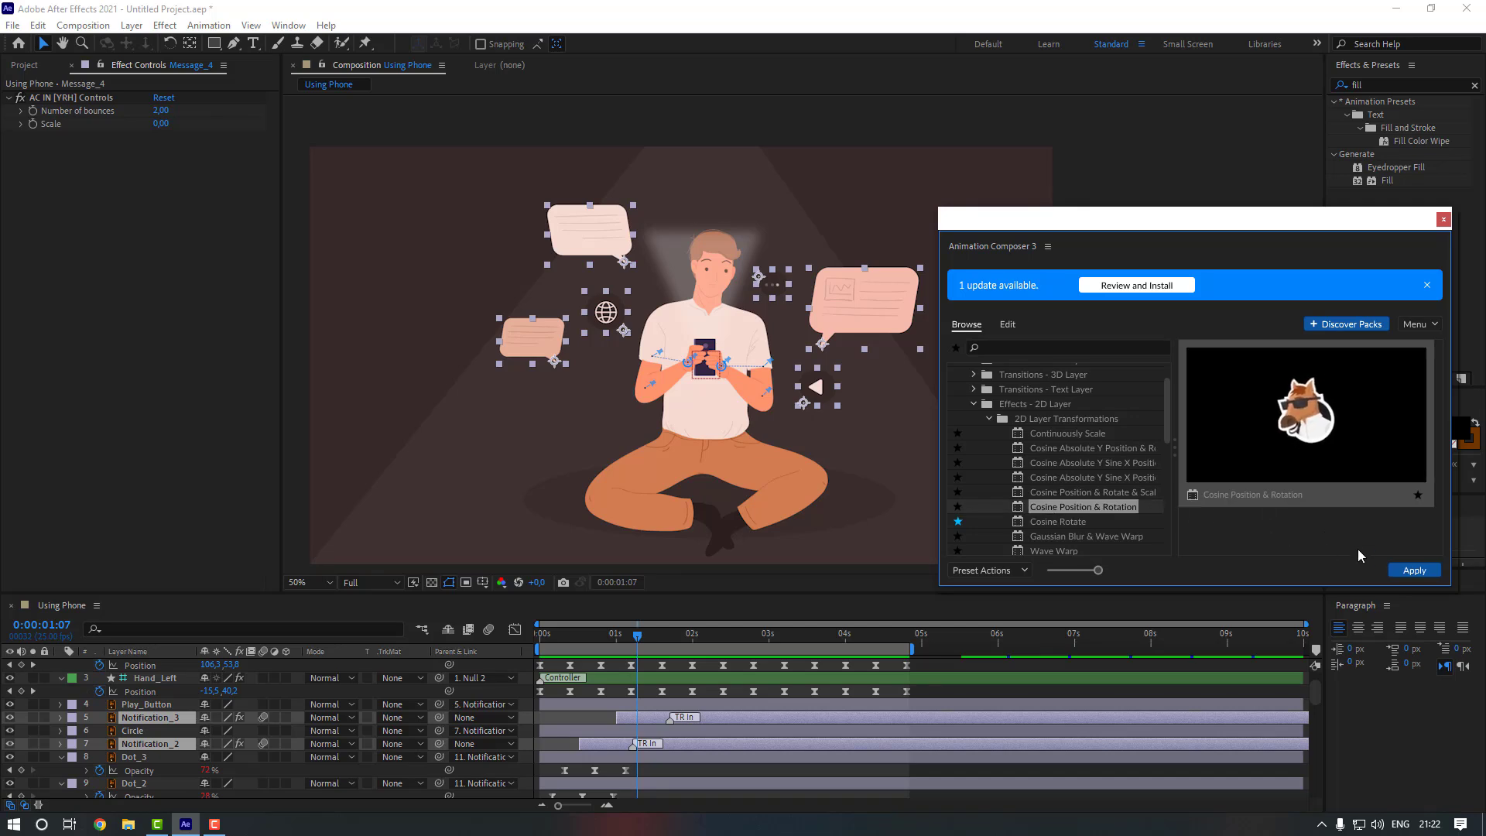
{"action": "left_click", "coordinate": [1398, 569]}
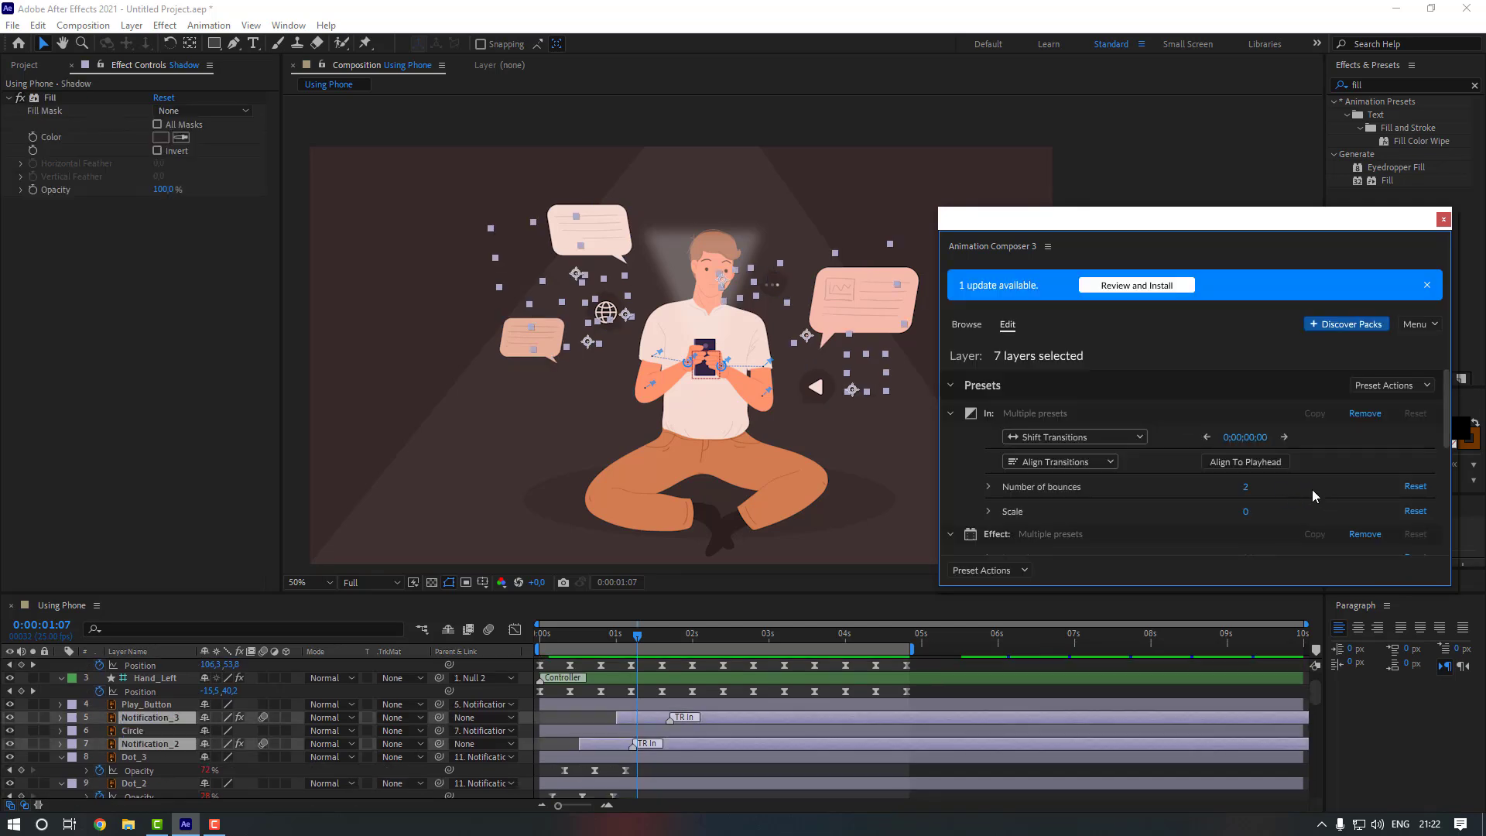
- Set the applied effect's Intensity to 20 for all seven layers, close Animation Composer 3 and deselect the layers
{"action": "scroll", "coordinate": [1288, 495], "scroll_direction": "down", "scroll_amount": 4}
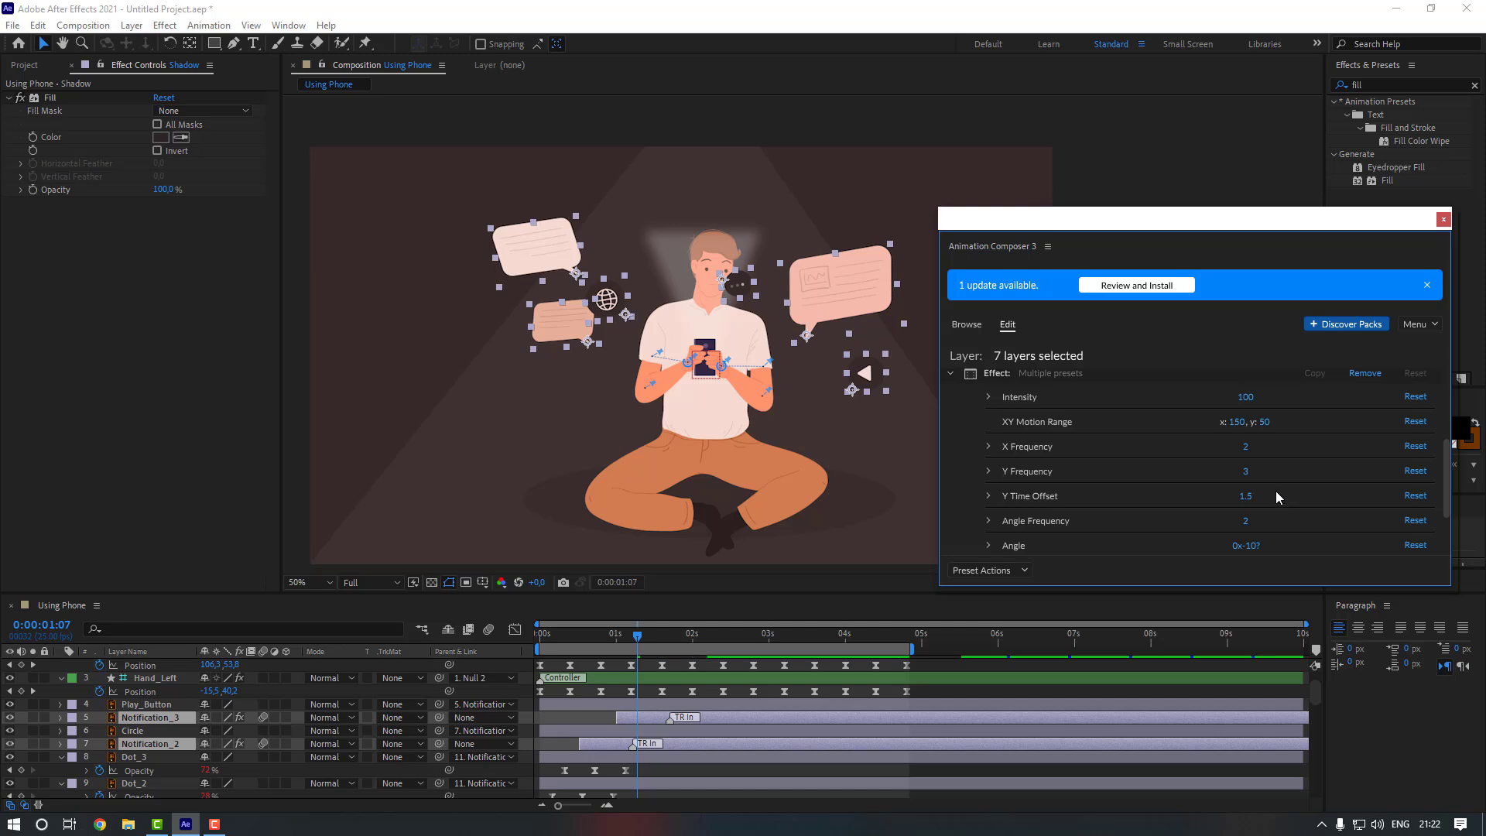
{"action": "left_click", "coordinate": [1241, 399]}
{"action": "type", "text": "20"}
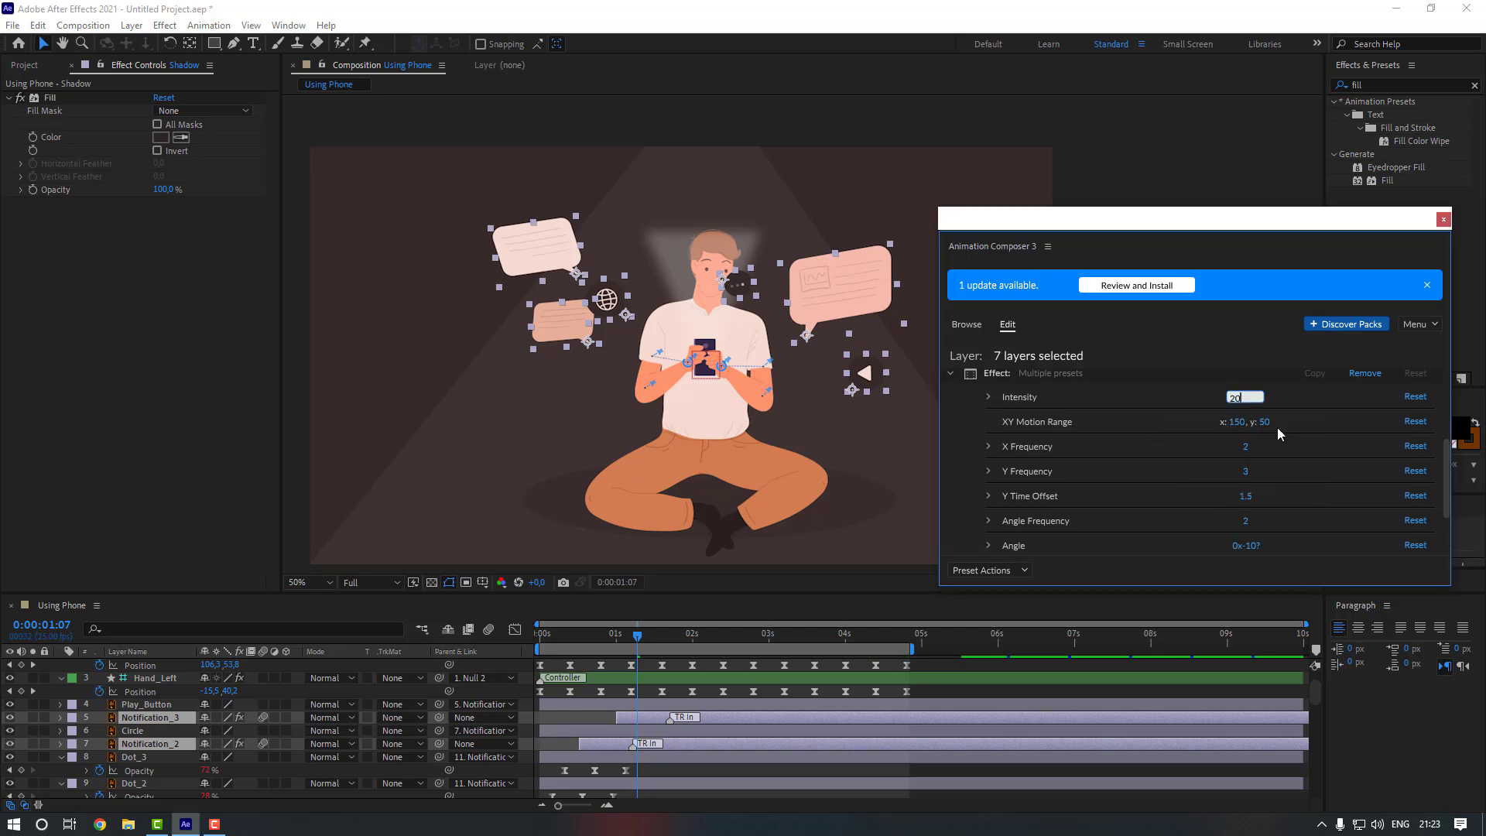
{"action": "key", "text": "Return"}
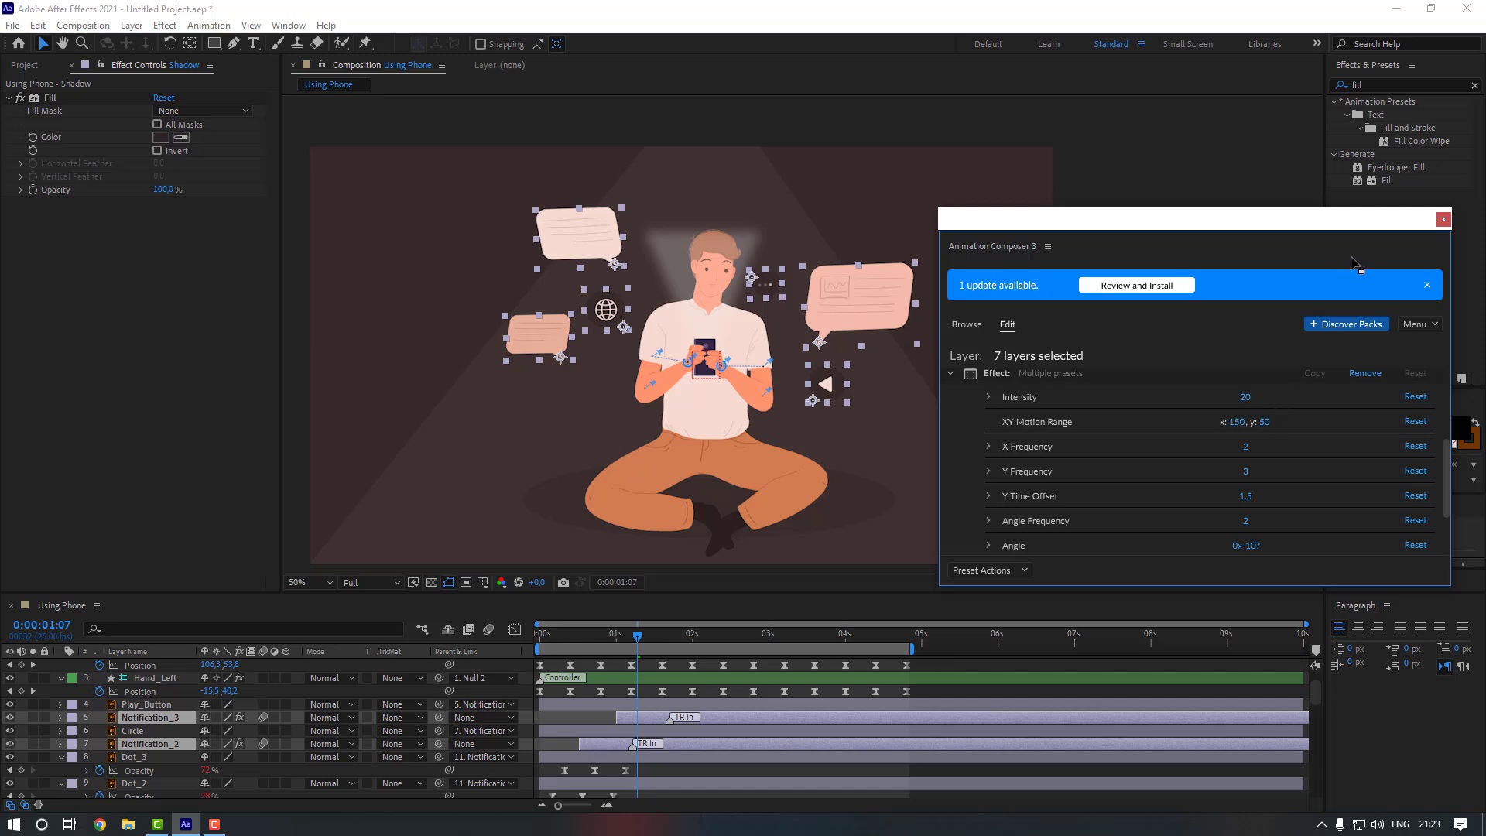
{"action": "left_click", "coordinate": [1444, 219]}
{"action": "left_click", "coordinate": [974, 663]}
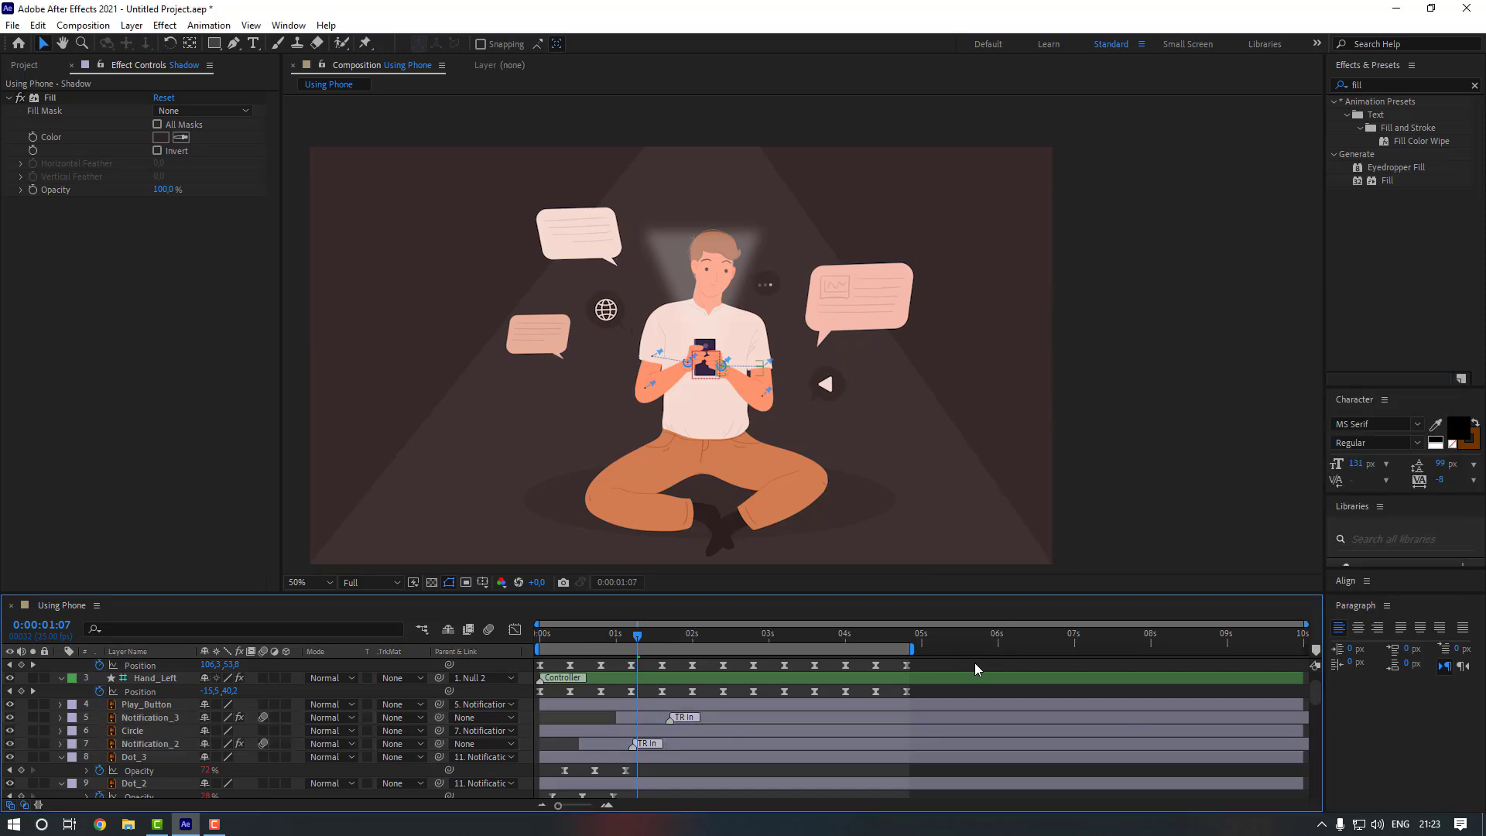
- Preview the floating bubbles in the Using Phone composition
{"action": "key", "text": "space"}
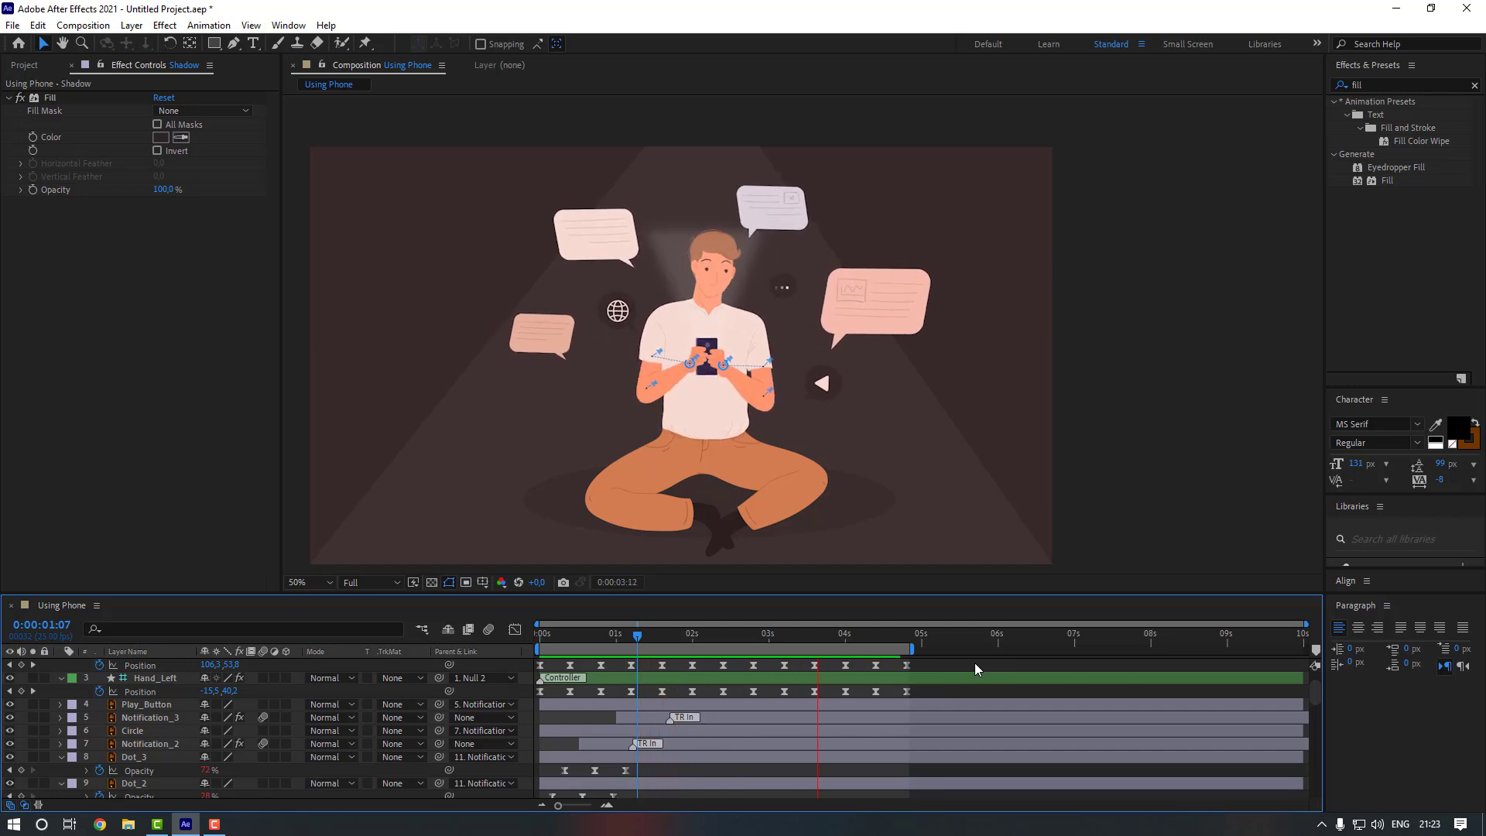
{"action": "key", "text": "space"}
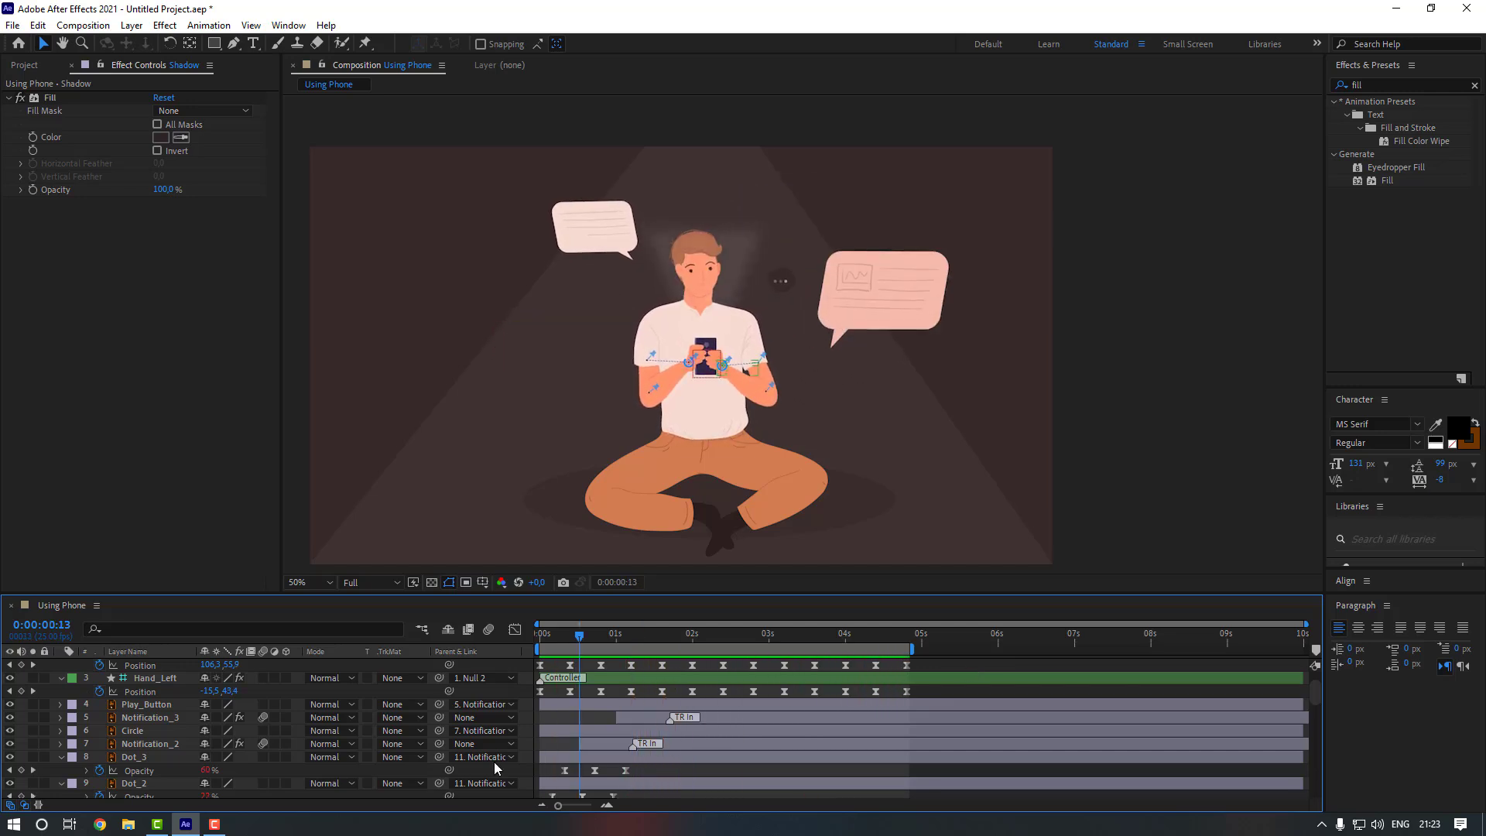
{"action": "left_click_drag", "start_coordinate": [300, 503], "coordinate": [312, 501]}
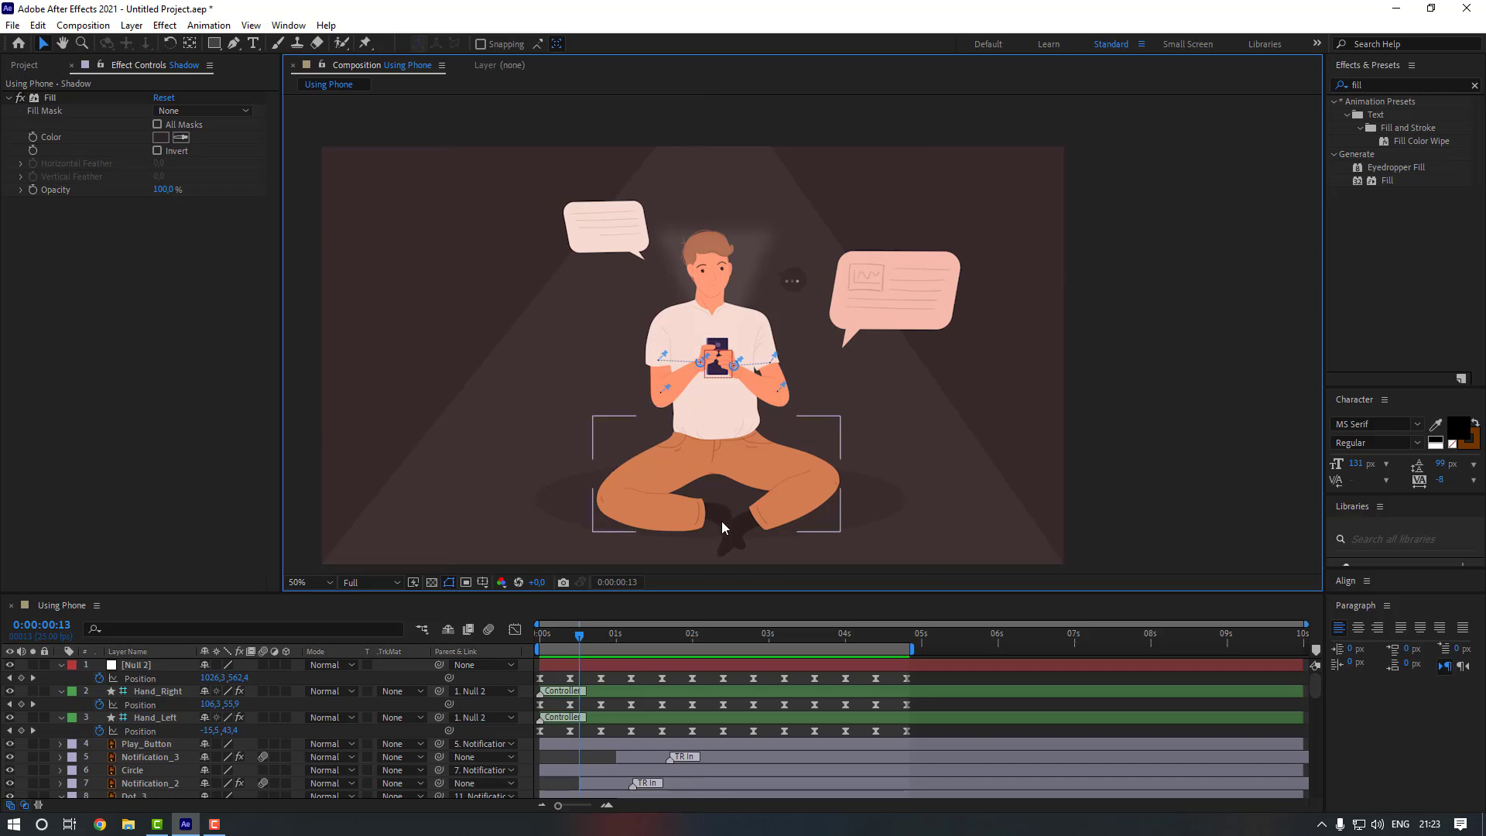
- Add a new null object and place it over the phone in the character's hands, at about 1022, 574
{"action": "right_click", "coordinate": [299, 418]}
{"action": "mouse_move", "coordinate": [449, 426]}
{"action": "left_click", "coordinate": [533, 516]}
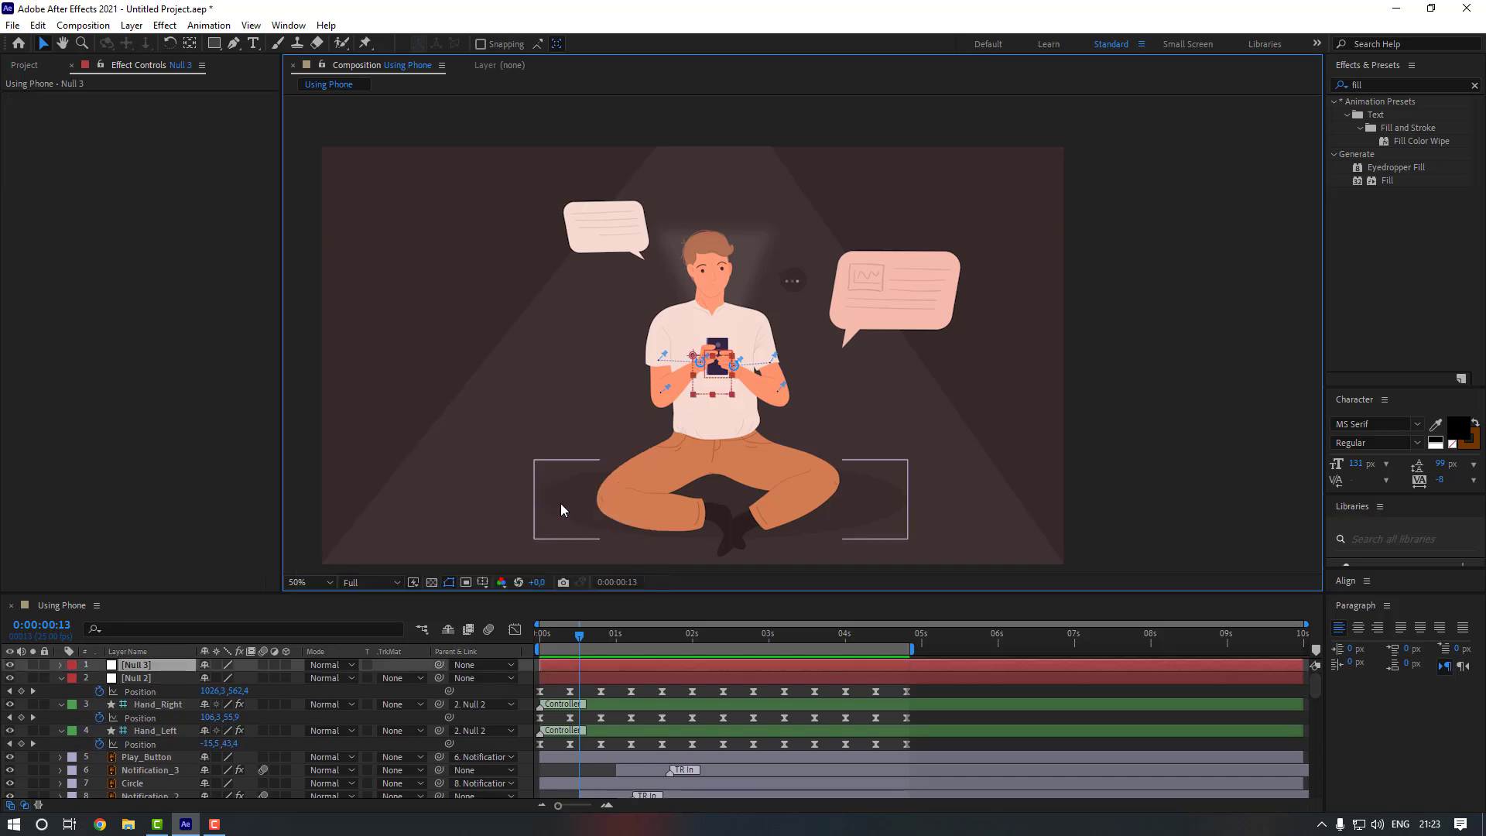
{"action": "double_click", "coordinate": [193, 45]}
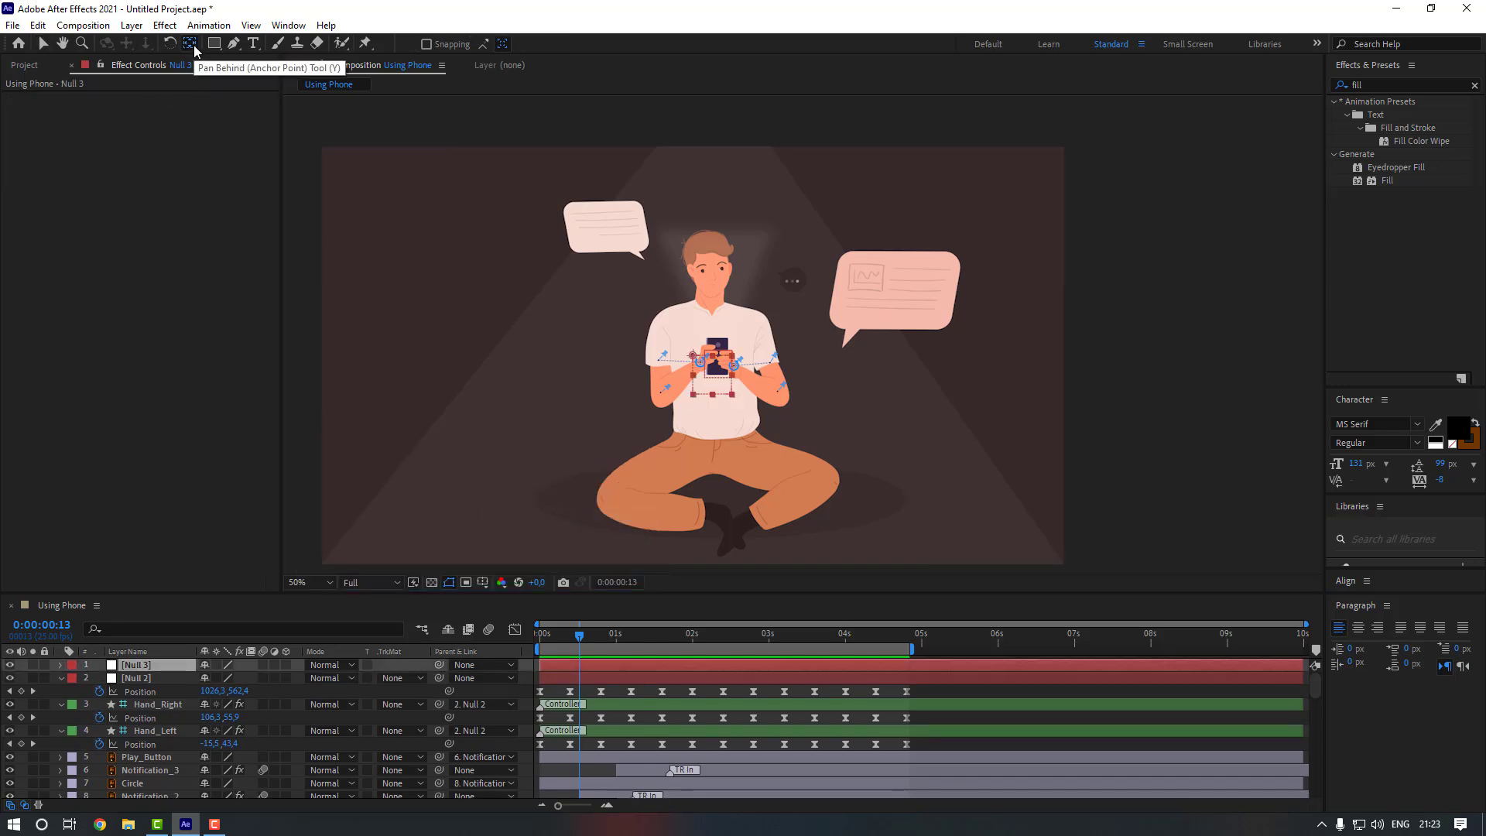
{"action": "key", "text": "v"}
{"action": "left_click_drag", "start_coordinate": [720, 383], "coordinate": [723, 378]}
{"action": "key", "text": "Up"}
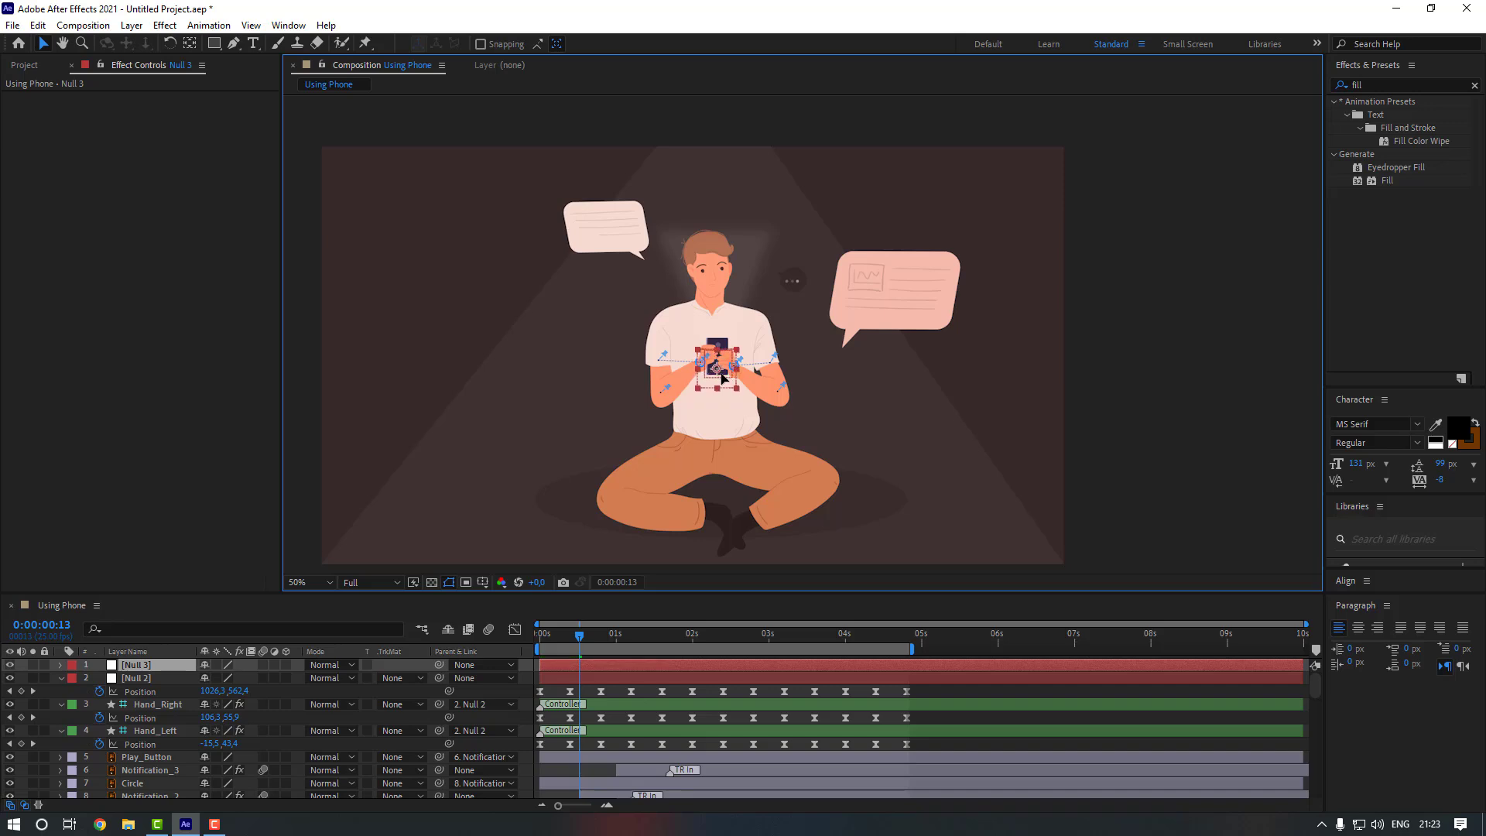
- Parent Null 2 to Null 3, and parent the Hand_right and Hand_Left layers to Body
{"action": "left_click", "coordinate": [139, 678]}
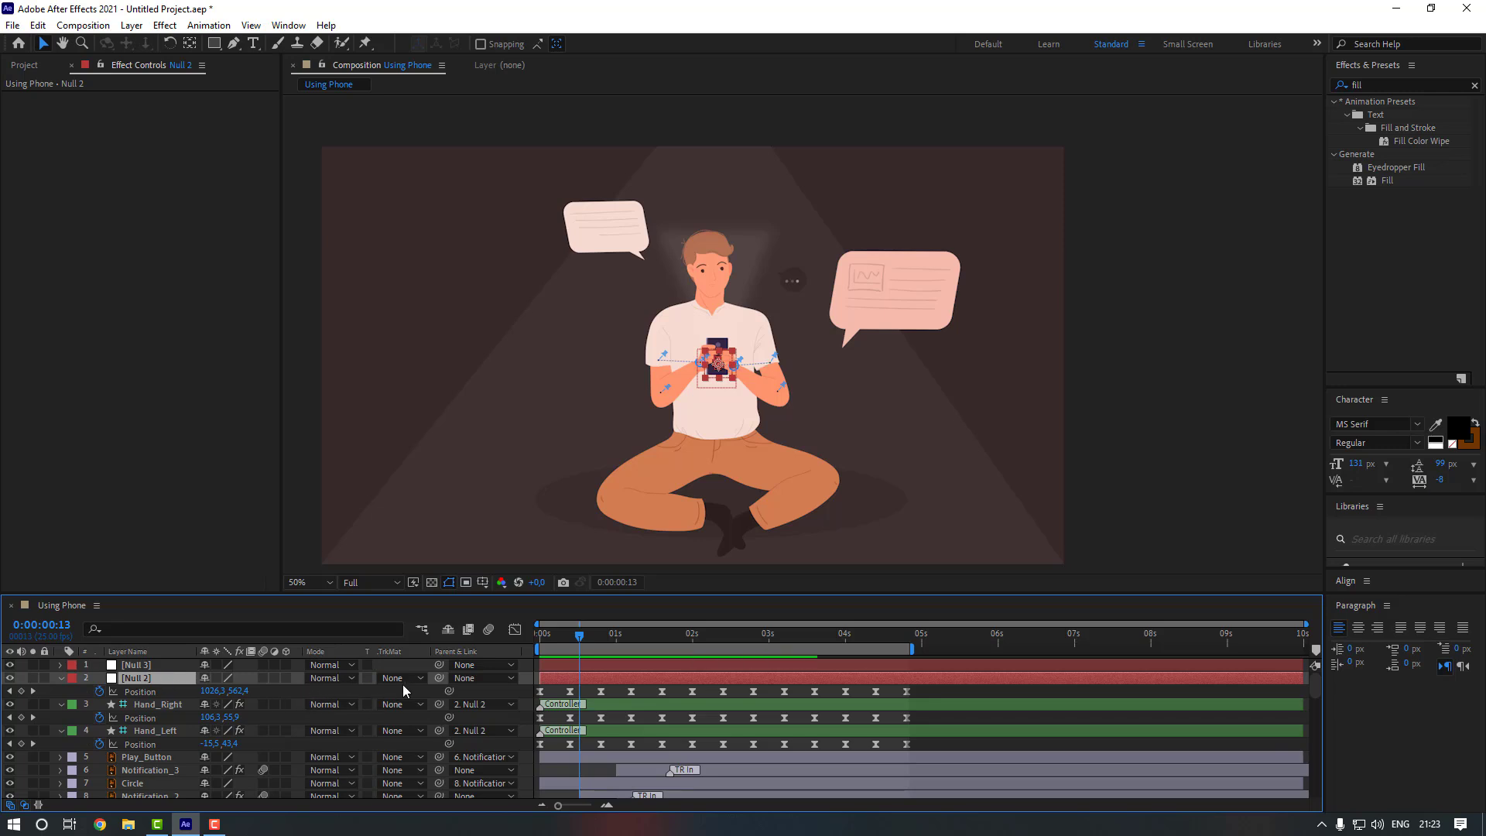
{"action": "left_click_drag", "start_coordinate": [438, 678], "coordinate": [164, 667]}
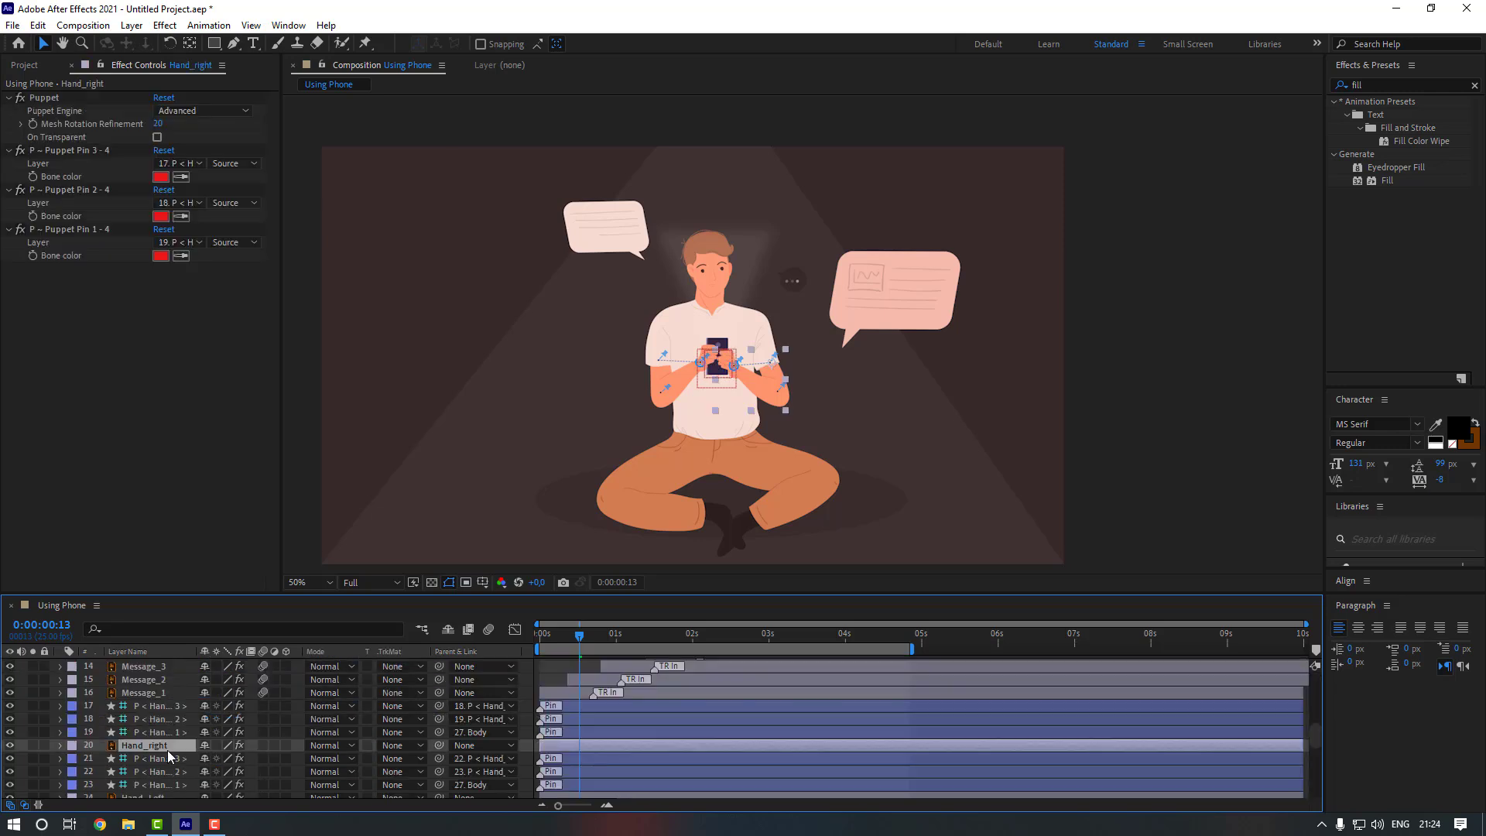
{"action": "scroll", "coordinate": [182, 754], "scroll_direction": "down", "scroll_amount": 3}
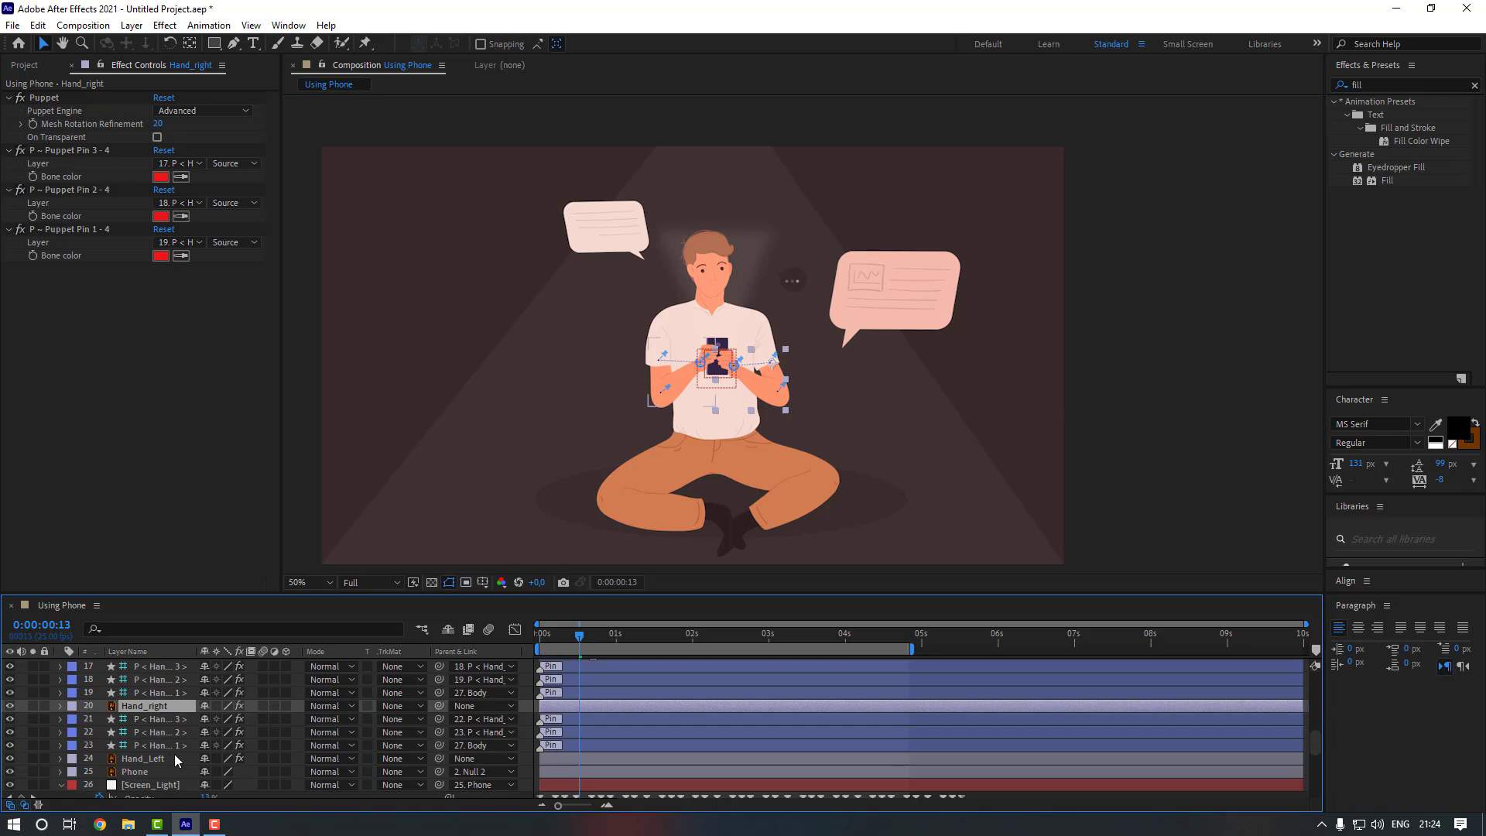
{"action": "left_click", "coordinate": [161, 757], "text": "ctrl"}
{"action": "left_click", "coordinate": [476, 713]}
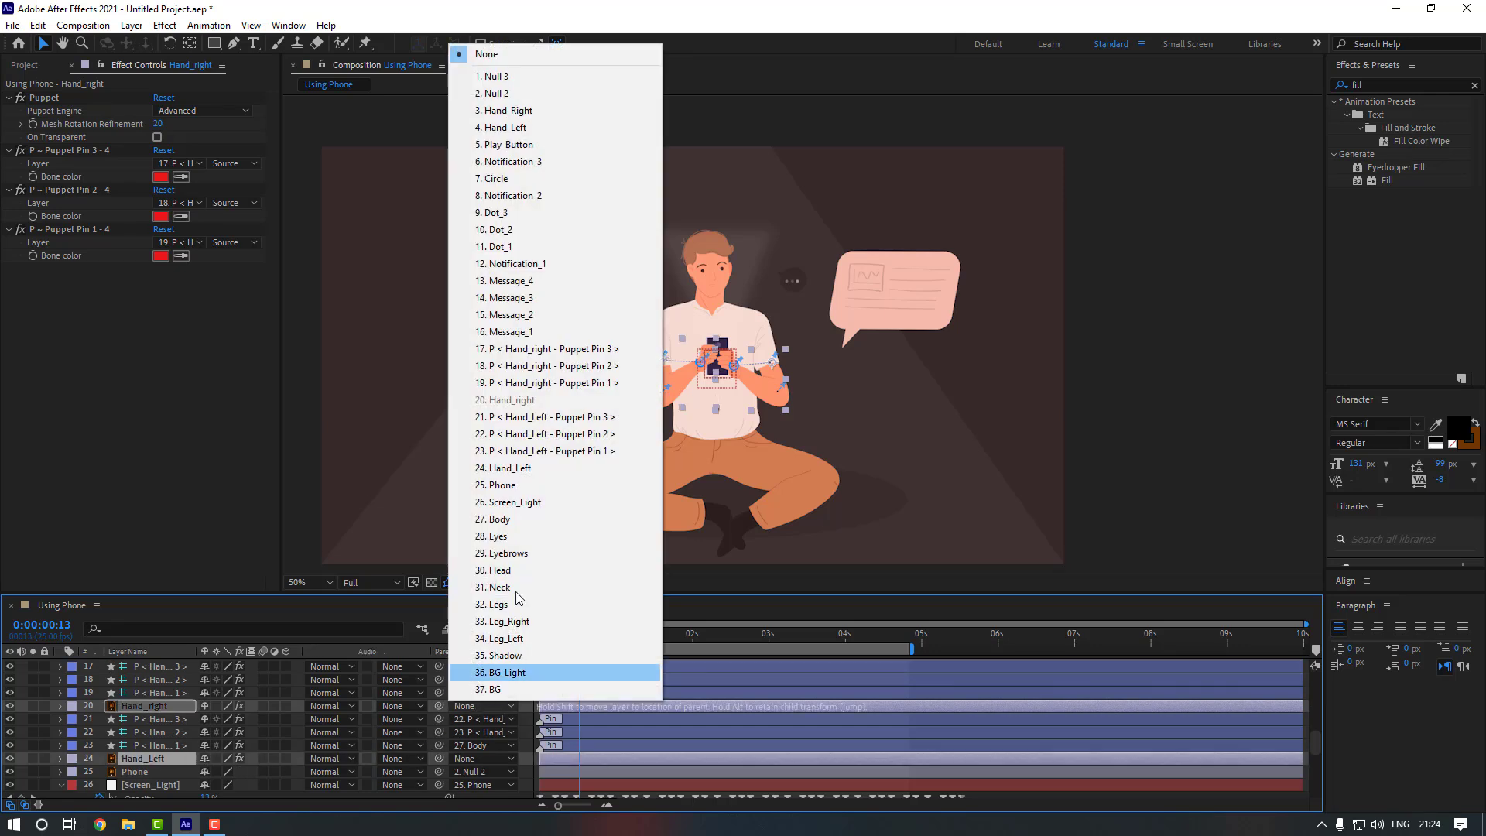
{"action": "left_click", "coordinate": [553, 519]}
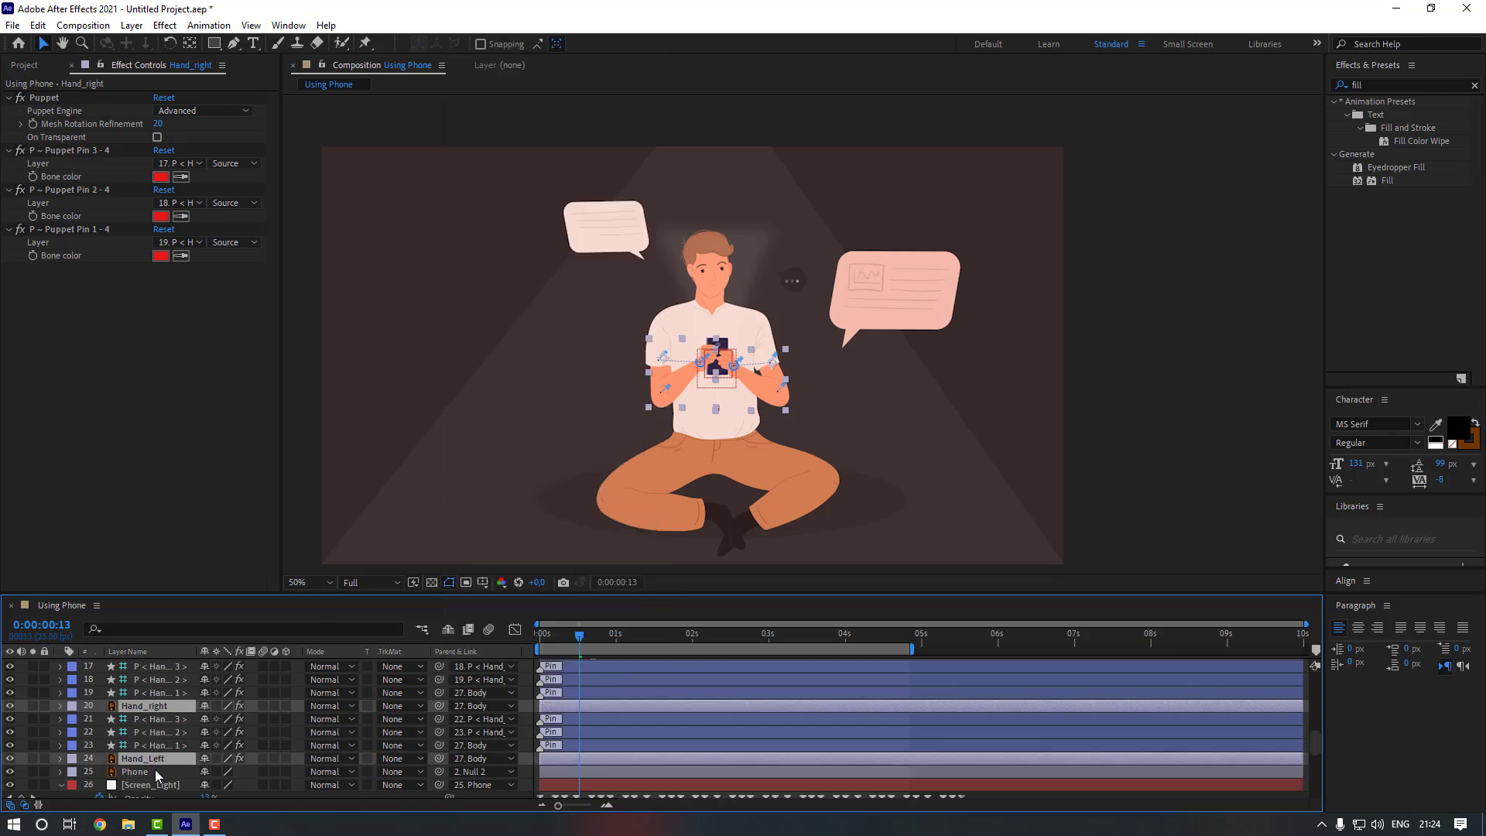
- Parent the Body, Legs, Leg_Right and Leg_Left layers to Null 3
{"action": "scroll", "coordinate": [154, 772], "scroll_direction": "down", "scroll_amount": 6}
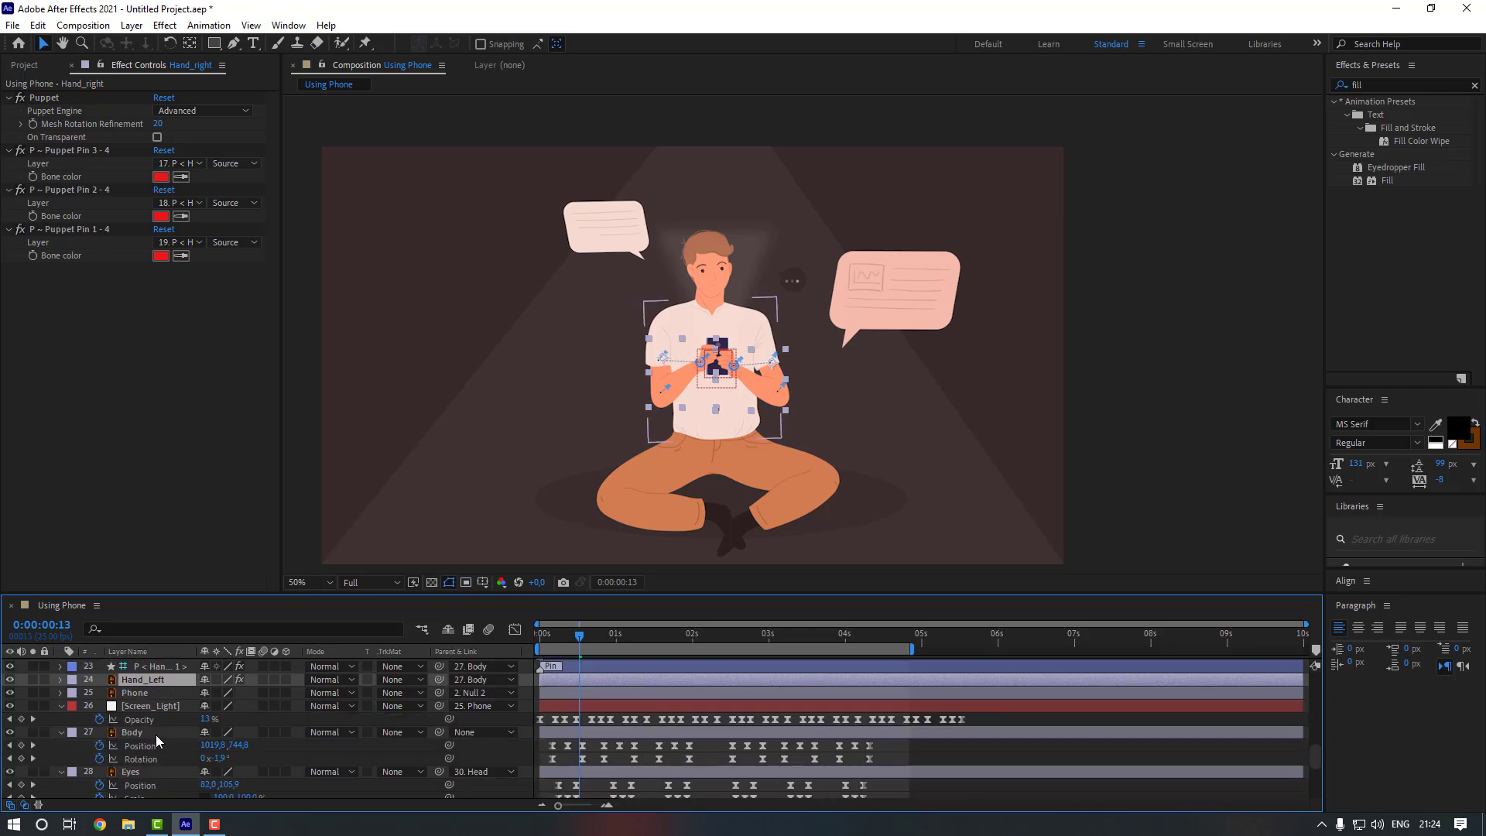
{"action": "left_click", "coordinate": [156, 734]}
{"action": "left_click", "coordinate": [457, 732]}
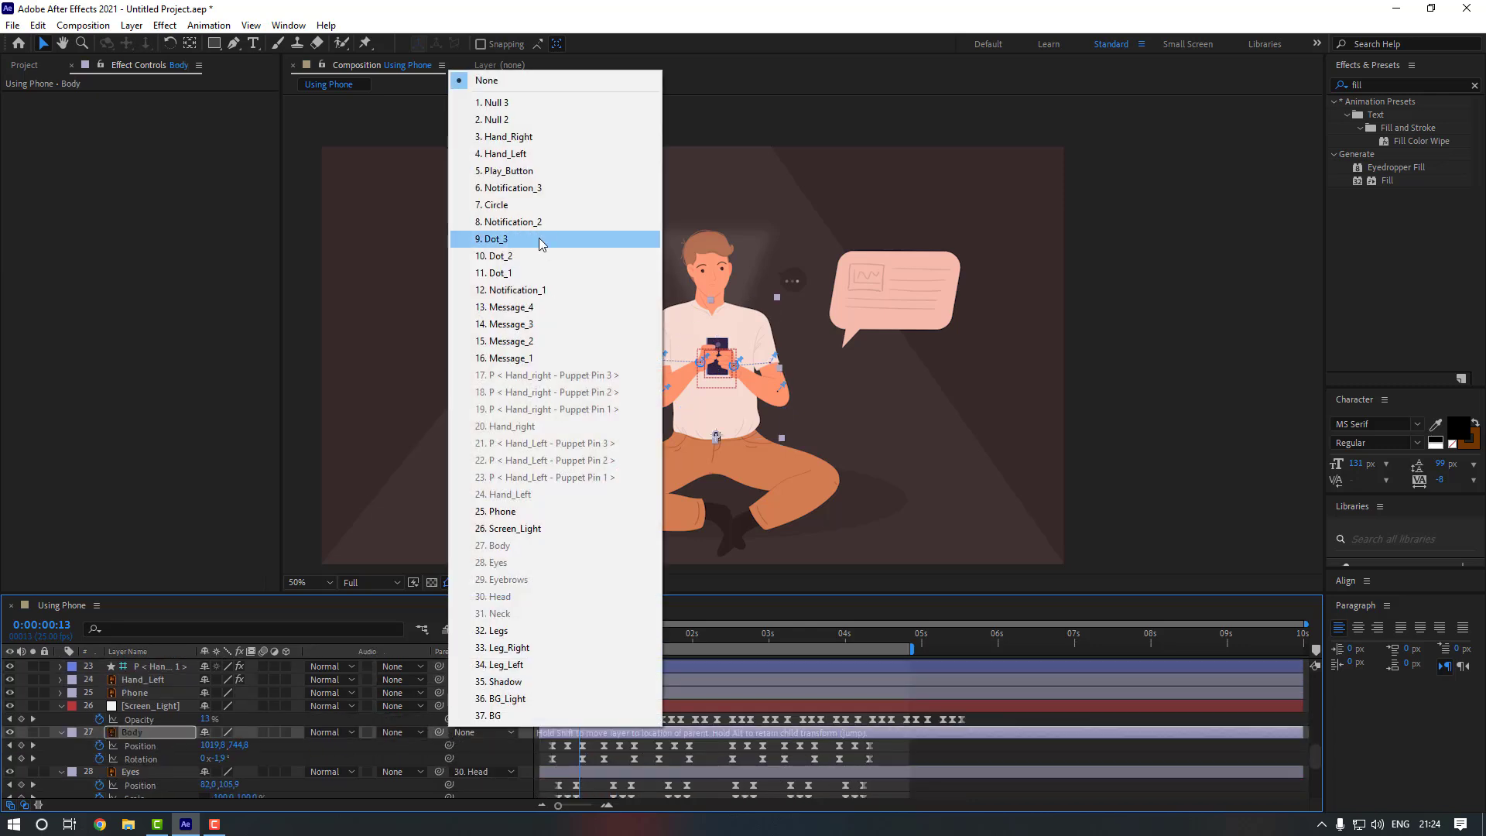
{"action": "left_click", "coordinate": [518, 105]}
{"action": "scroll", "coordinate": [258, 709], "scroll_direction": "down", "scroll_amount": 3}
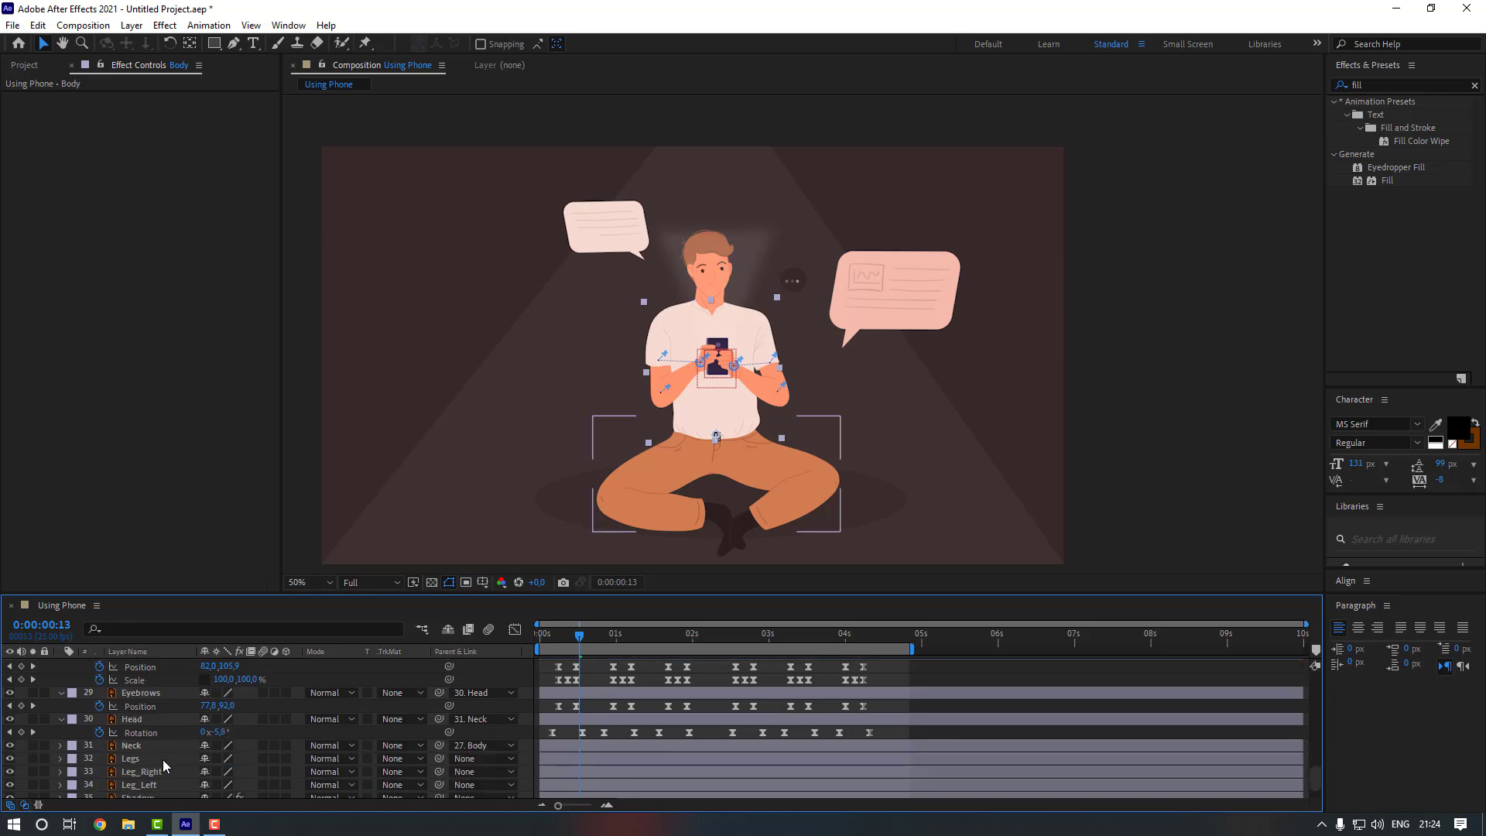
{"action": "left_click", "coordinate": [163, 760]}
{"action": "scroll", "coordinate": [162, 759], "scroll_direction": "down", "scroll_amount": 1}
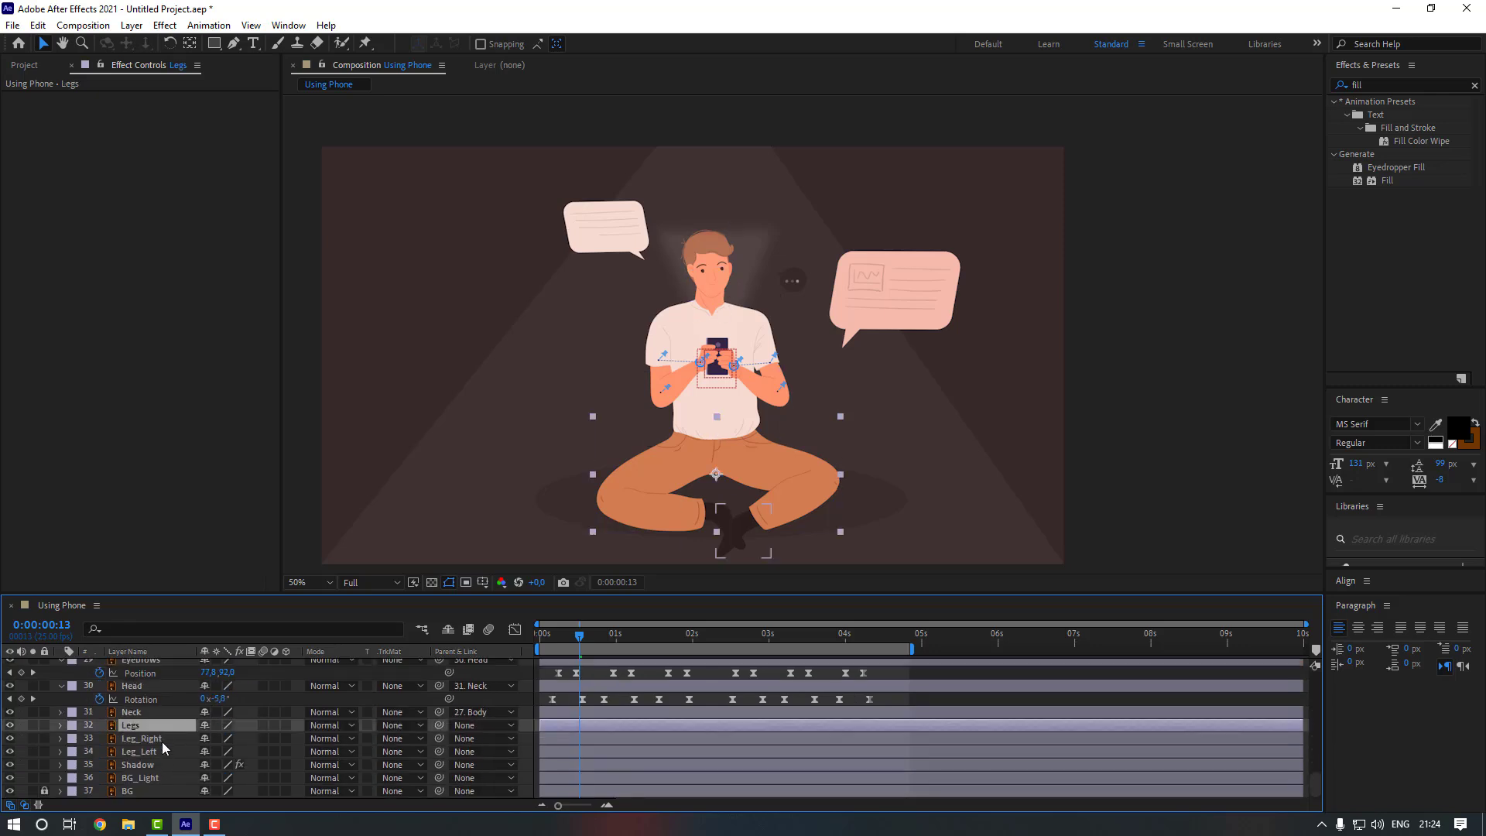
{"action": "left_click", "coordinate": [160, 749], "text": "shift"}
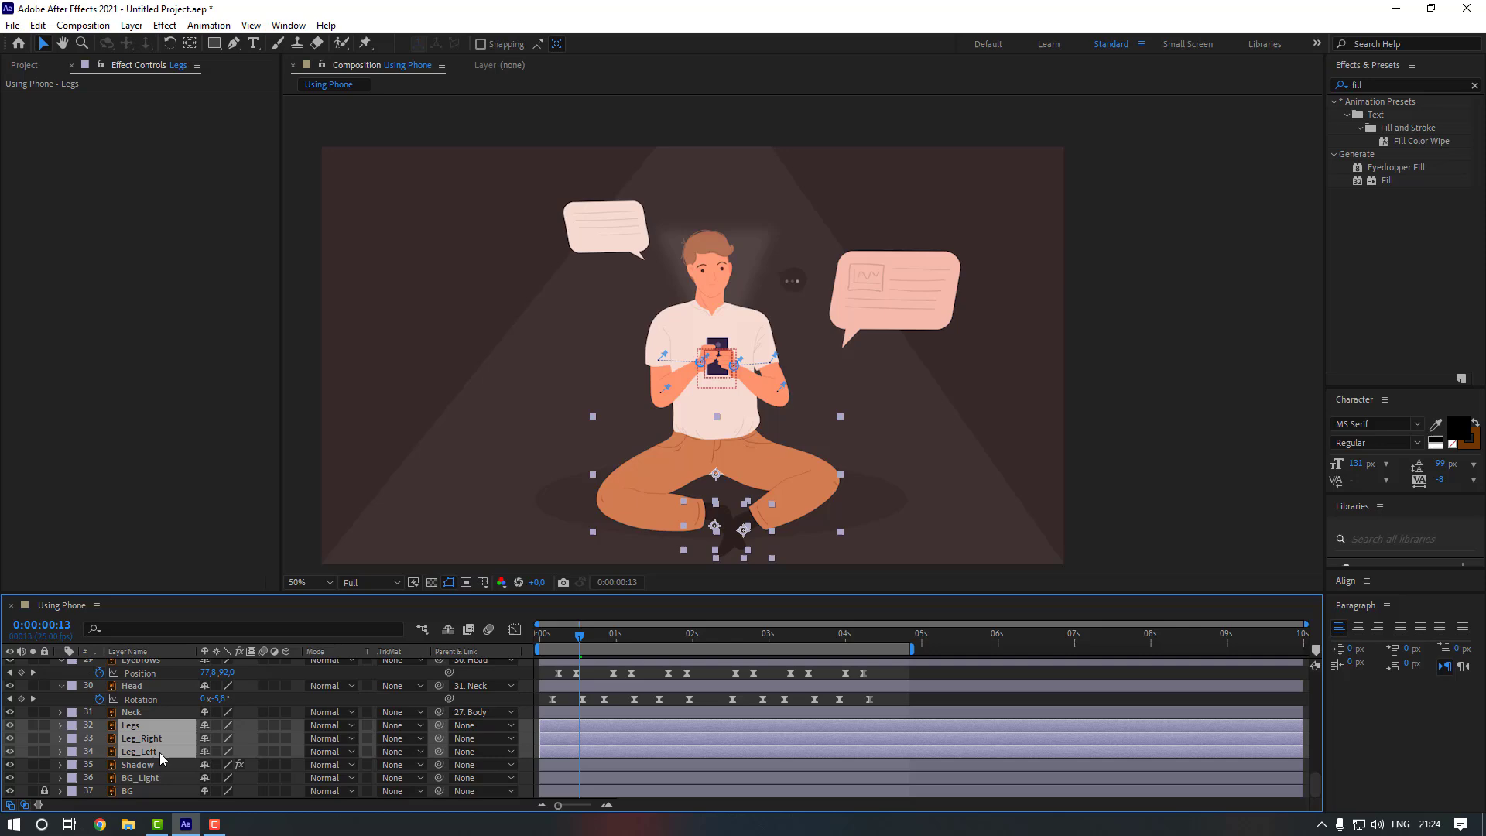
{"action": "left_click", "coordinate": [466, 750]}
{"action": "left_click", "coordinate": [519, 127]}
- Test the character's parenting by moving Null 3 upward
{"action": "scroll", "coordinate": [184, 739], "scroll_direction": "up", "scroll_amount": 15}
{"action": "left_click", "coordinate": [179, 665]}
{"action": "left_click_drag", "start_coordinate": [719, 375], "coordinate": [723, 336]}
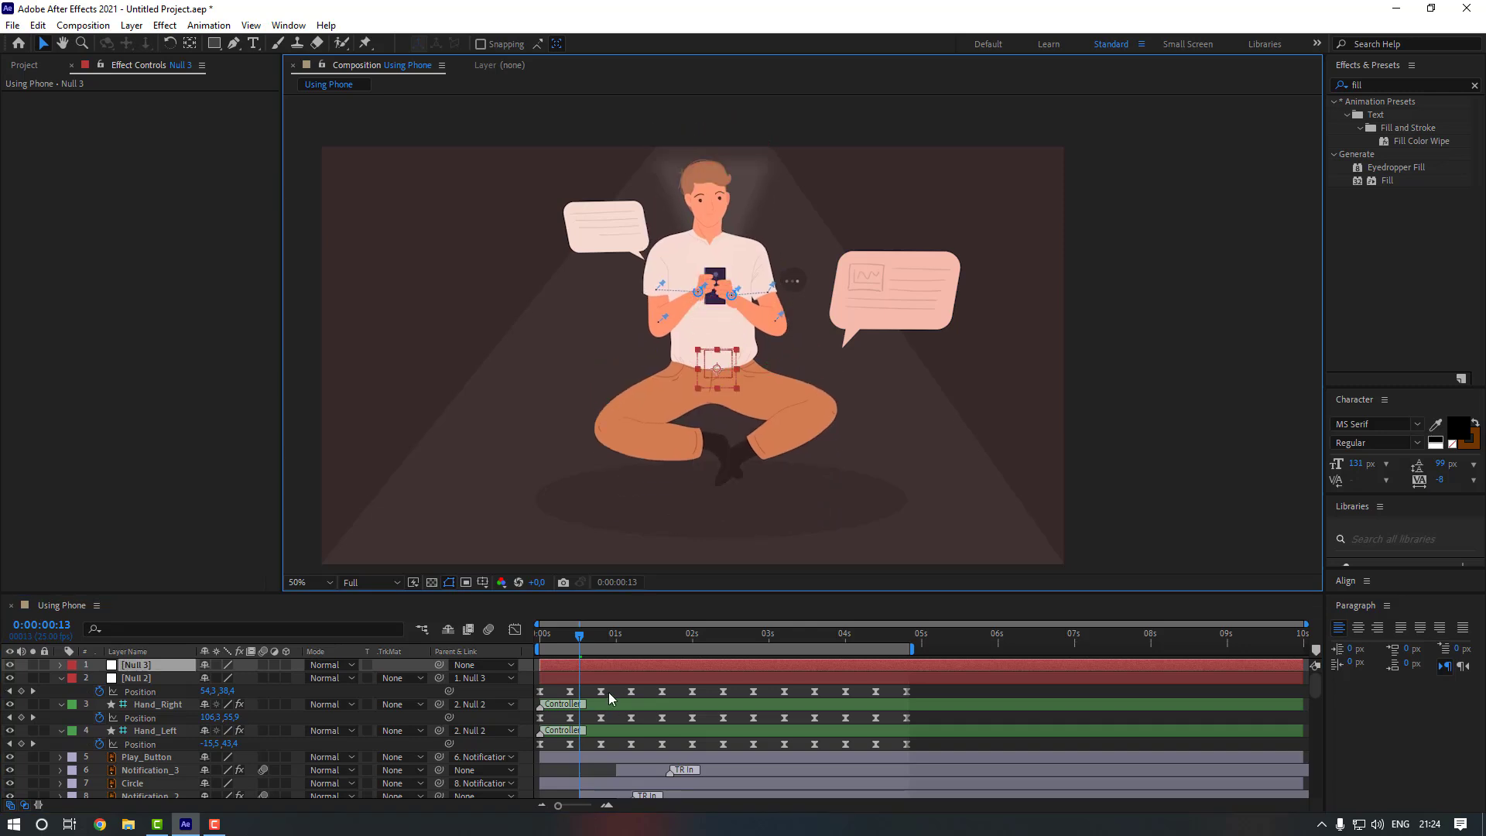
- Keyframe Null 3's current Position at 0:00:01:00, and set its Y position to -516 at 0:00:00:00
{"action": "left_click_drag", "start_coordinate": [598, 631], "coordinate": [617, 633]}
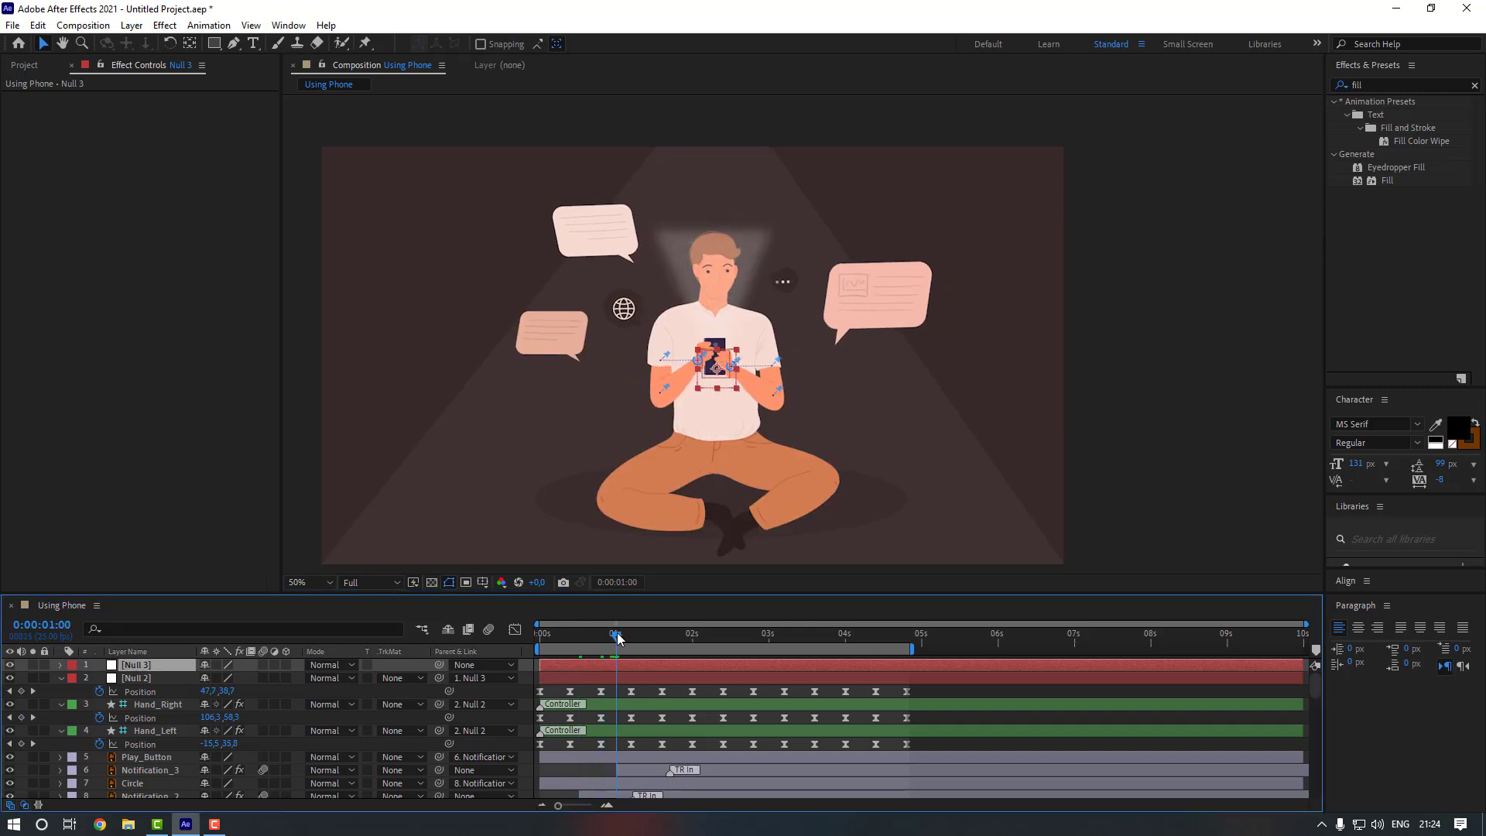
{"action": "key", "text": "p"}
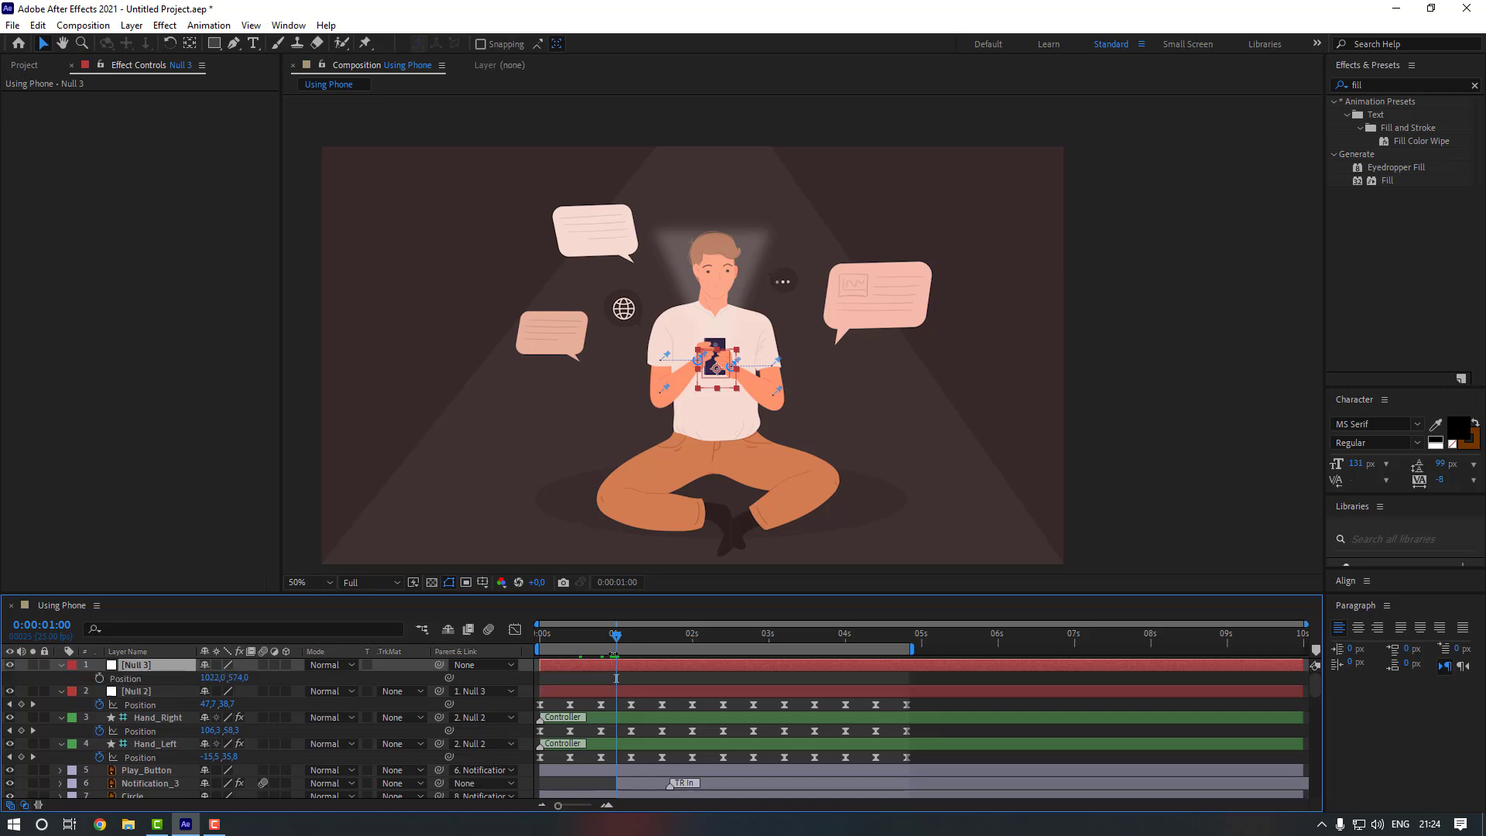
{"action": "left_click", "coordinate": [99, 679]}
{"action": "left_click_drag", "start_coordinate": [588, 633], "coordinate": [504, 642]}
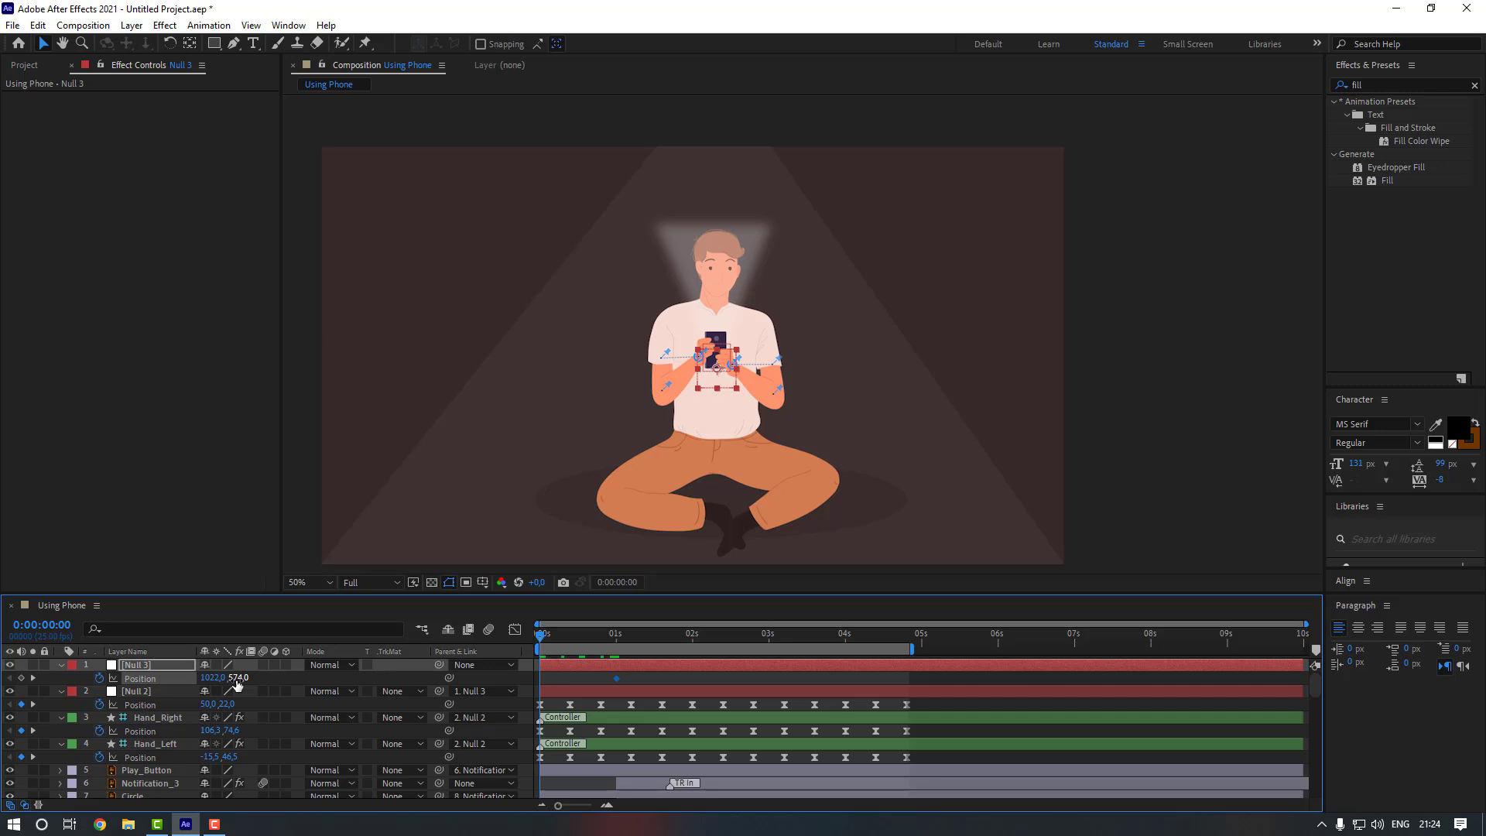
{"action": "left_click_drag", "start_coordinate": [238, 684], "coordinate": [0, 684]}
- Apply Easy Ease to both of Null 3's Position keyframes and preview the drop-in
{"action": "left_click_drag", "start_coordinate": [631, 675], "coordinate": [499, 697]}
{"action": "right_click", "coordinate": [616, 680]}
{"action": "mouse_move", "coordinate": [743, 665]}
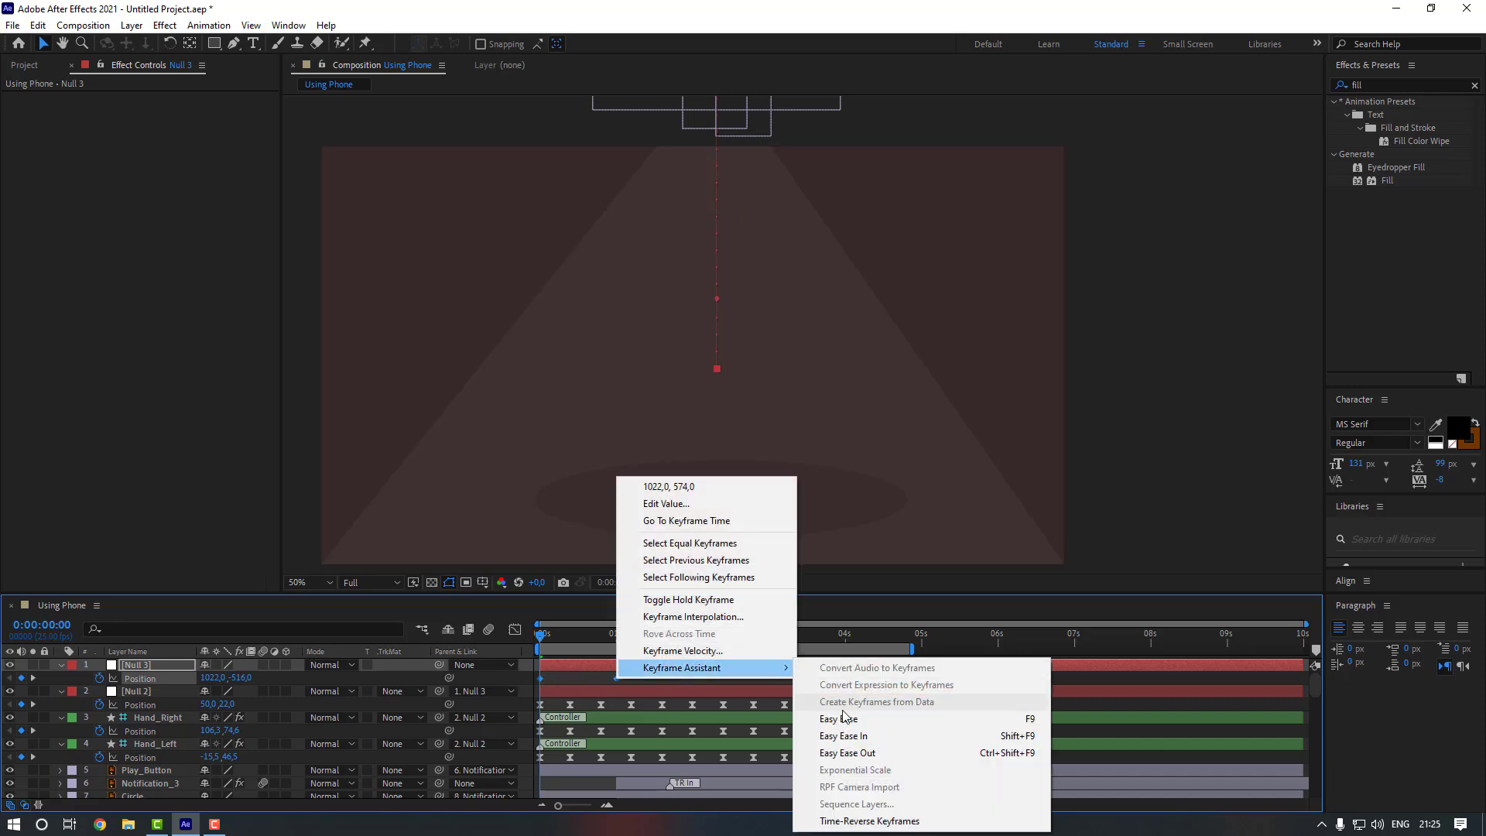
{"action": "left_click", "coordinate": [836, 722]}
{"action": "key", "text": "space"}
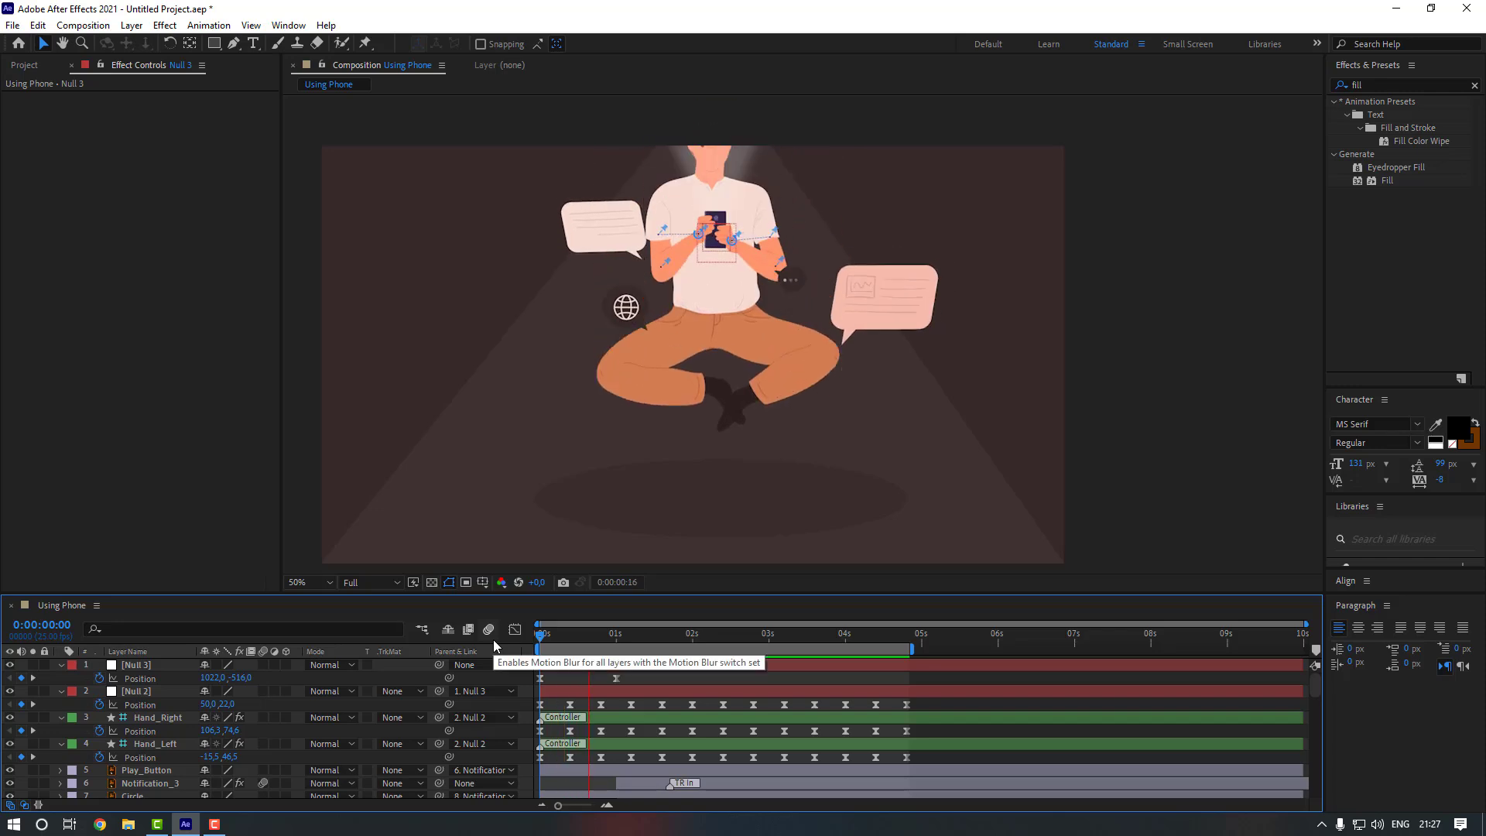
- Move Null 3's second Position keyframe to about 0:00:02:00 and reshape the speed graph to peak early and slow down gradually
{"action": "left_click", "coordinate": [616, 678]}
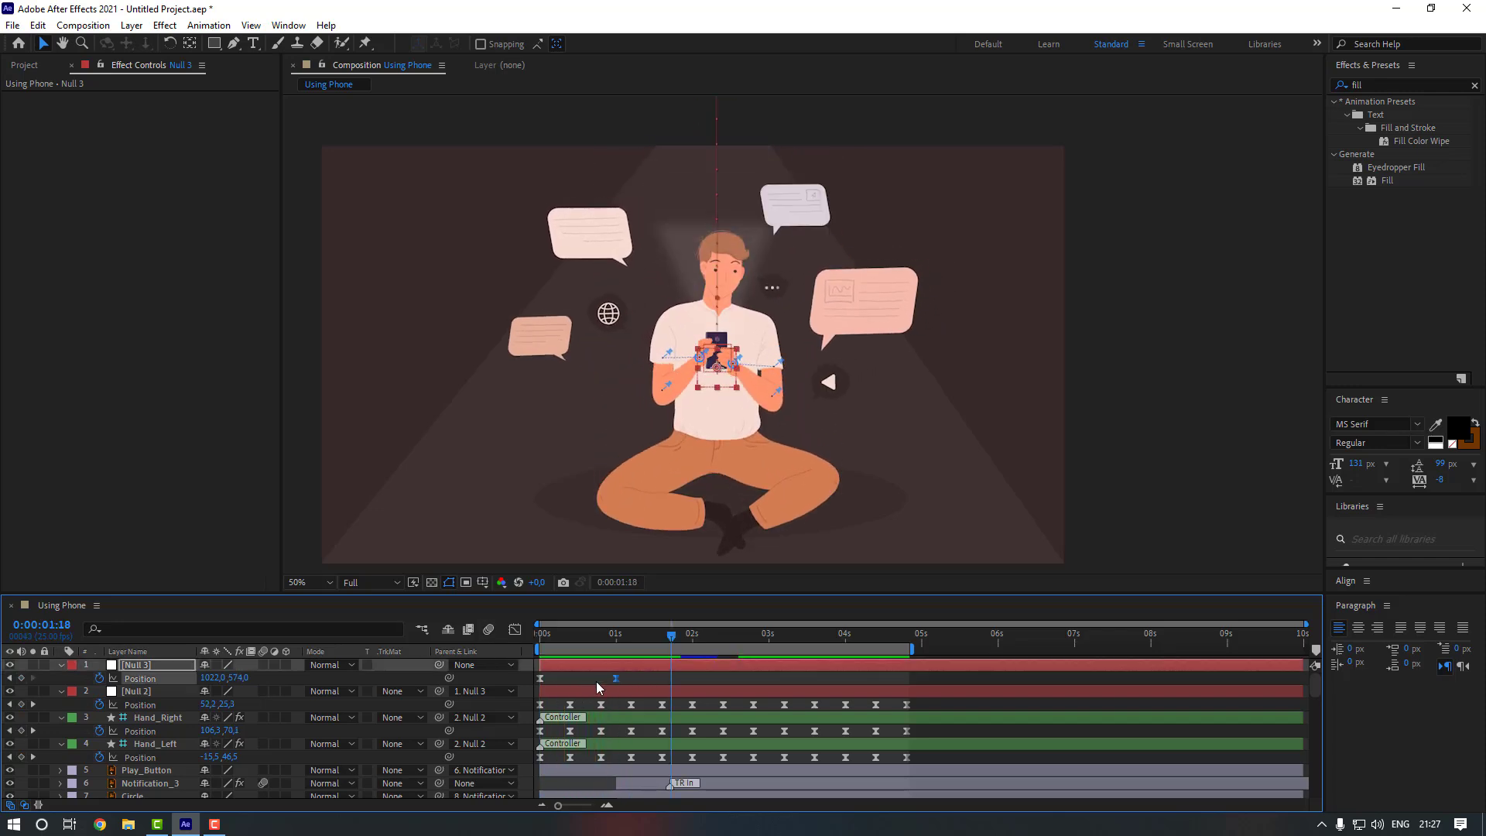
{"action": "left_click_drag", "start_coordinate": [616, 679], "coordinate": [522, 667]}
{"action": "left_click", "coordinate": [704, 675]}
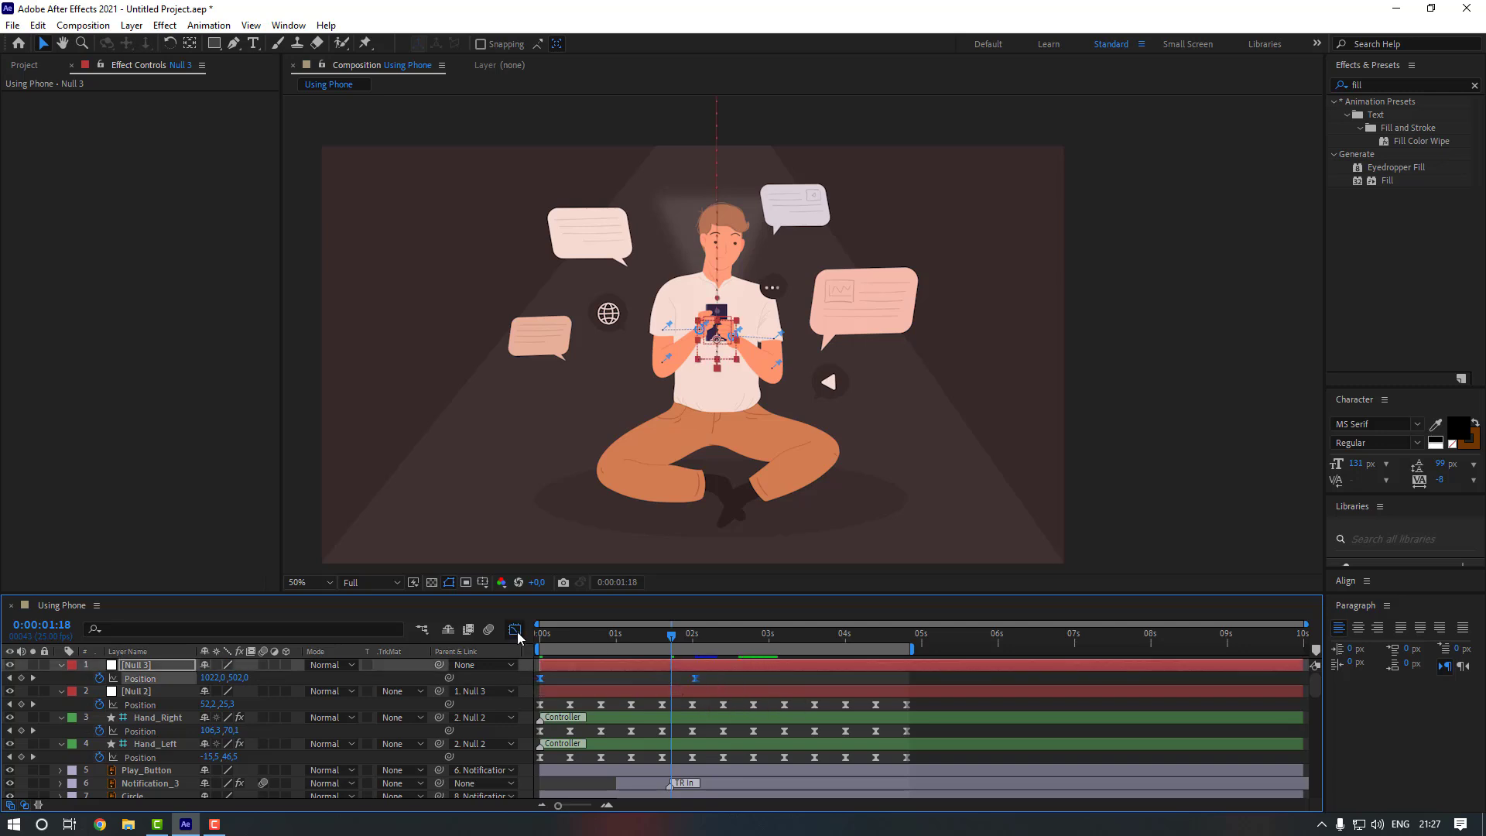
{"action": "left_click", "coordinate": [515, 630]}
{"action": "left_click_drag", "start_coordinate": [723, 757], "coordinate": [557, 766]}
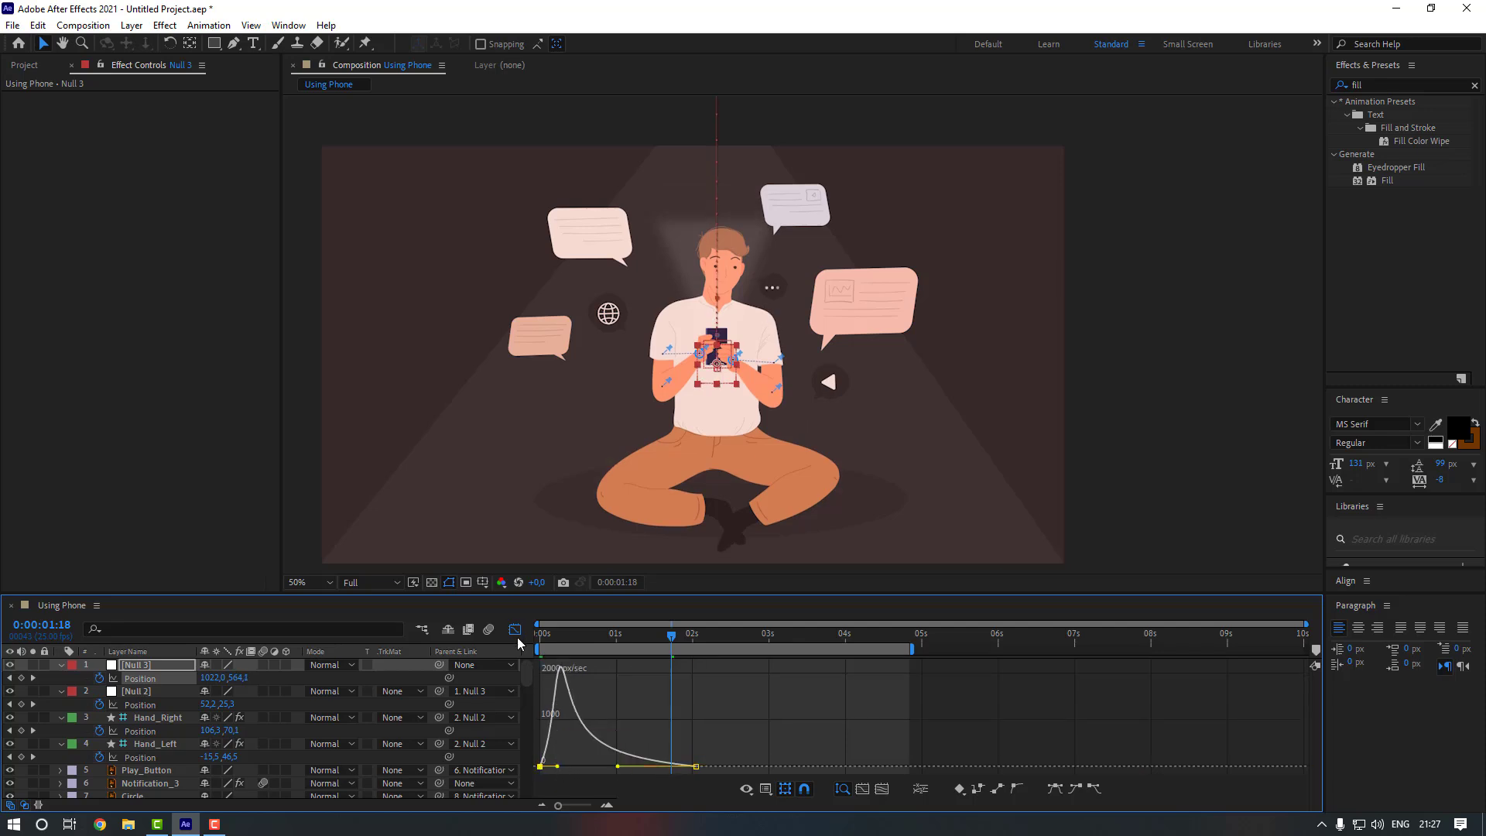
{"action": "left_click", "coordinate": [515, 630]}
- Preview the character's drop-in from the start of the composition
{"action": "key", "text": "space"}
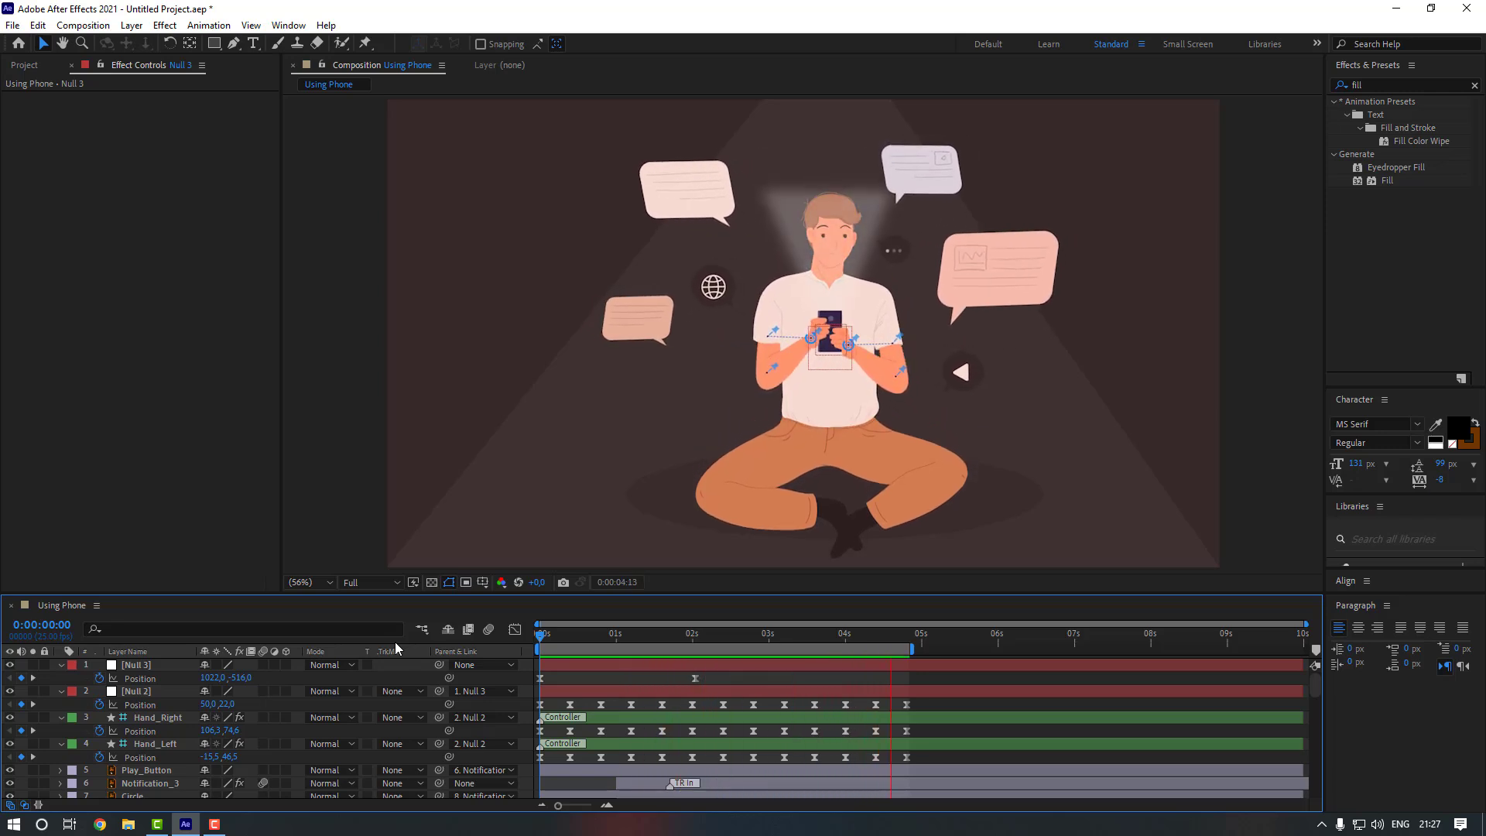
{"action": "key", "text": "space"}
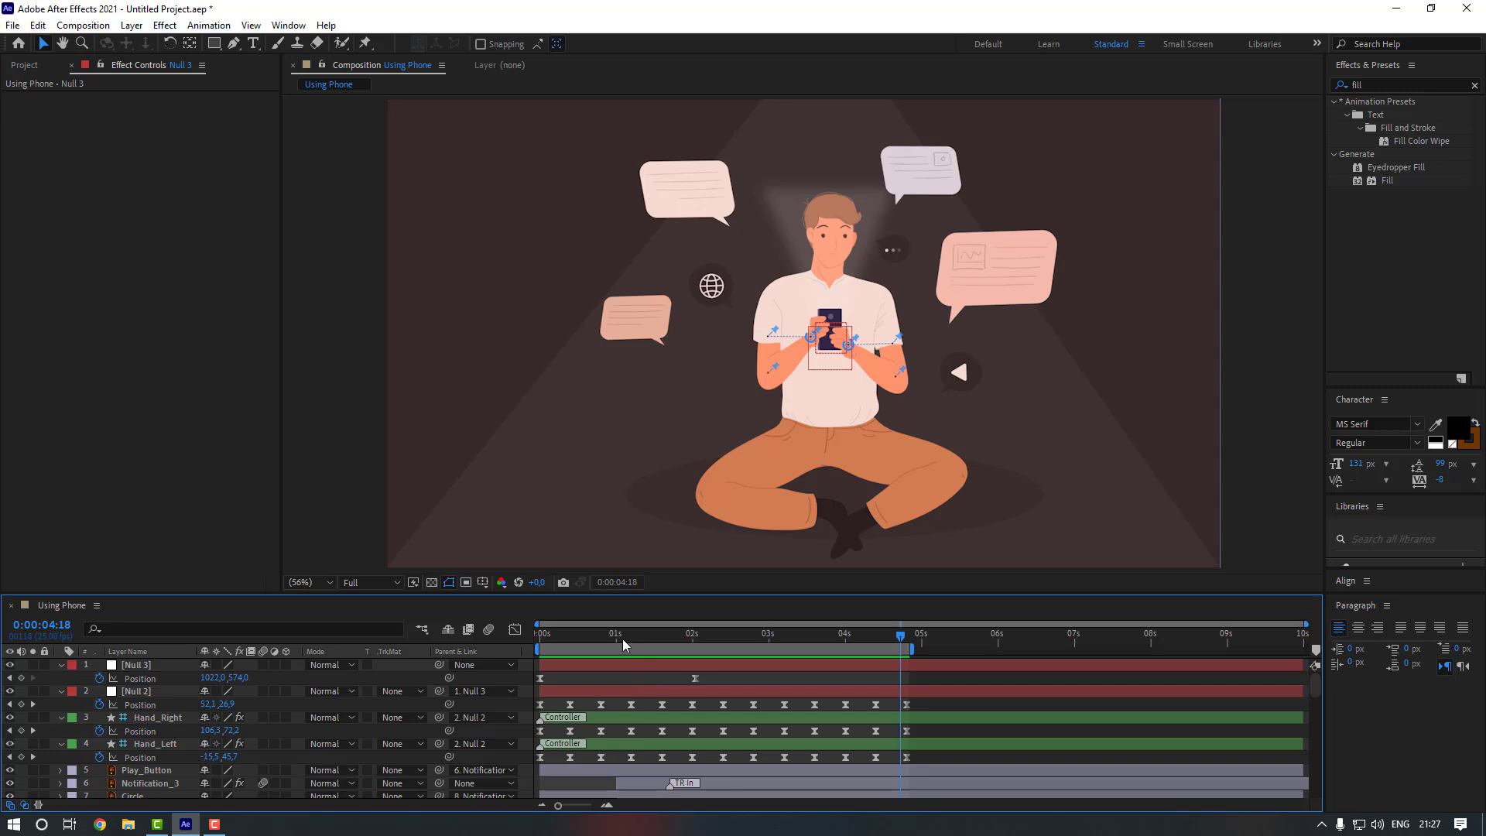
{"action": "left_click_drag", "start_coordinate": [623, 638], "coordinate": [485, 647]}
{"action": "key", "text": "space"}
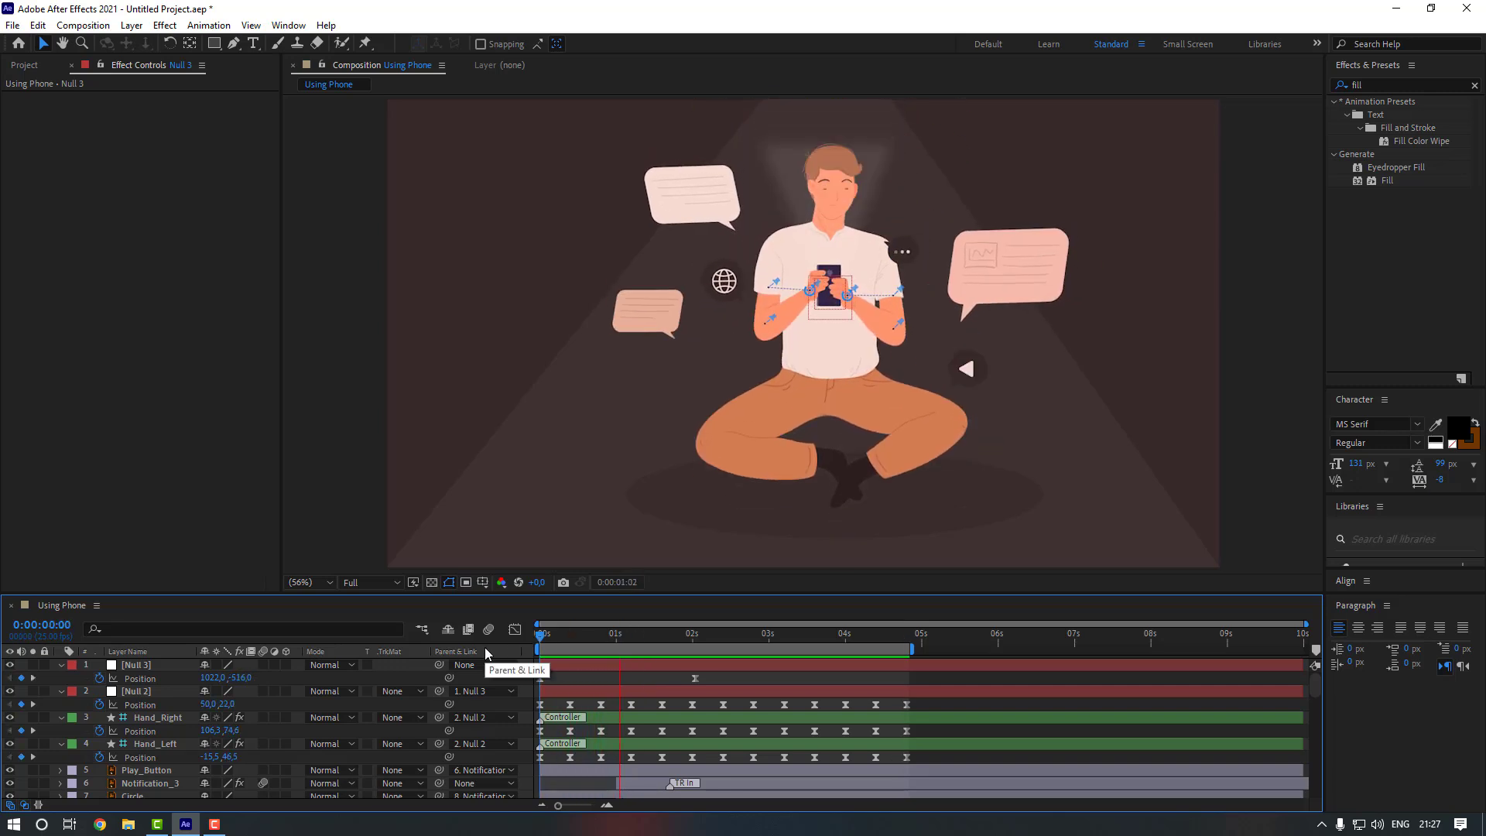
{"action": "key", "text": "space"}
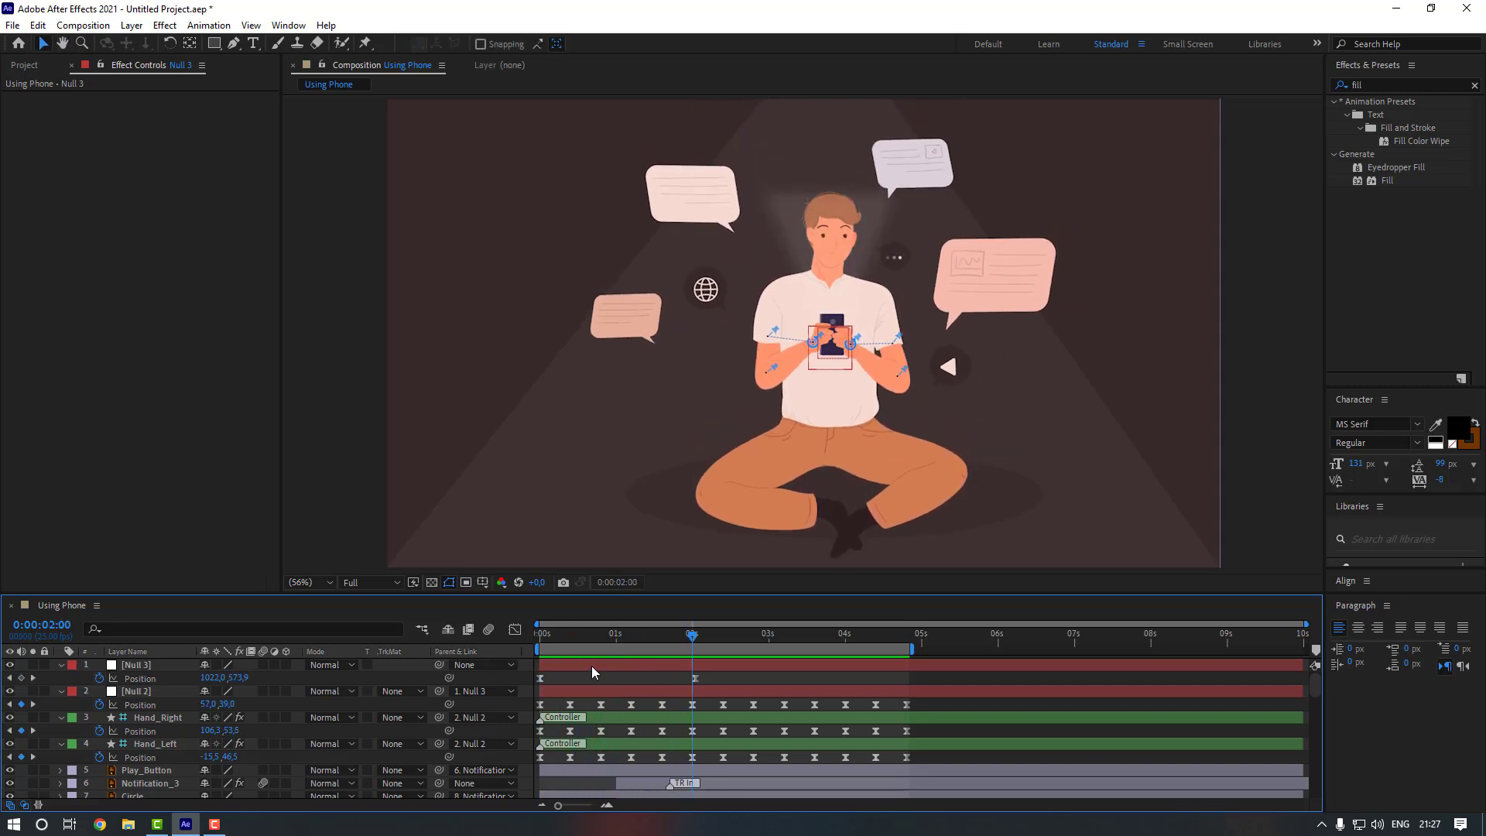
- Delay the Null 3 layer with its Position keyframes to start at about 0:00:01:04
{"action": "left_click", "coordinate": [591, 666]}
{"action": "left_click_drag", "start_coordinate": [570, 664], "coordinate": [501, 643]}
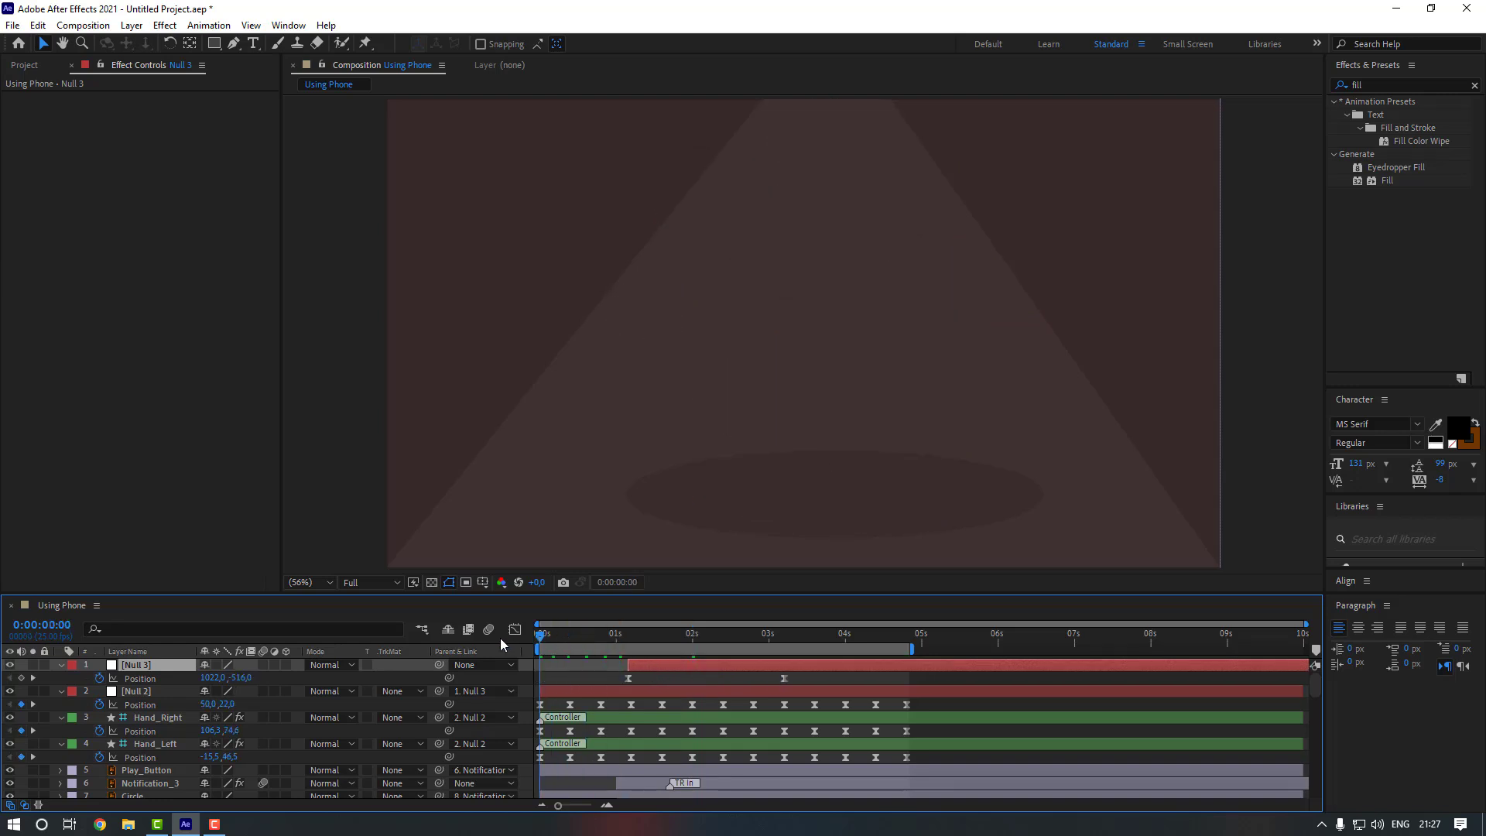
- Shift the message and notification layers, along with their dots and icons, so the group starts from 0:00:03:05, then deselect them
{"action": "left_click_drag", "start_coordinate": [626, 633], "coordinate": [783, 636]}
{"action": "scroll", "coordinate": [703, 713], "scroll_direction": "down", "scroll_amount": 3}
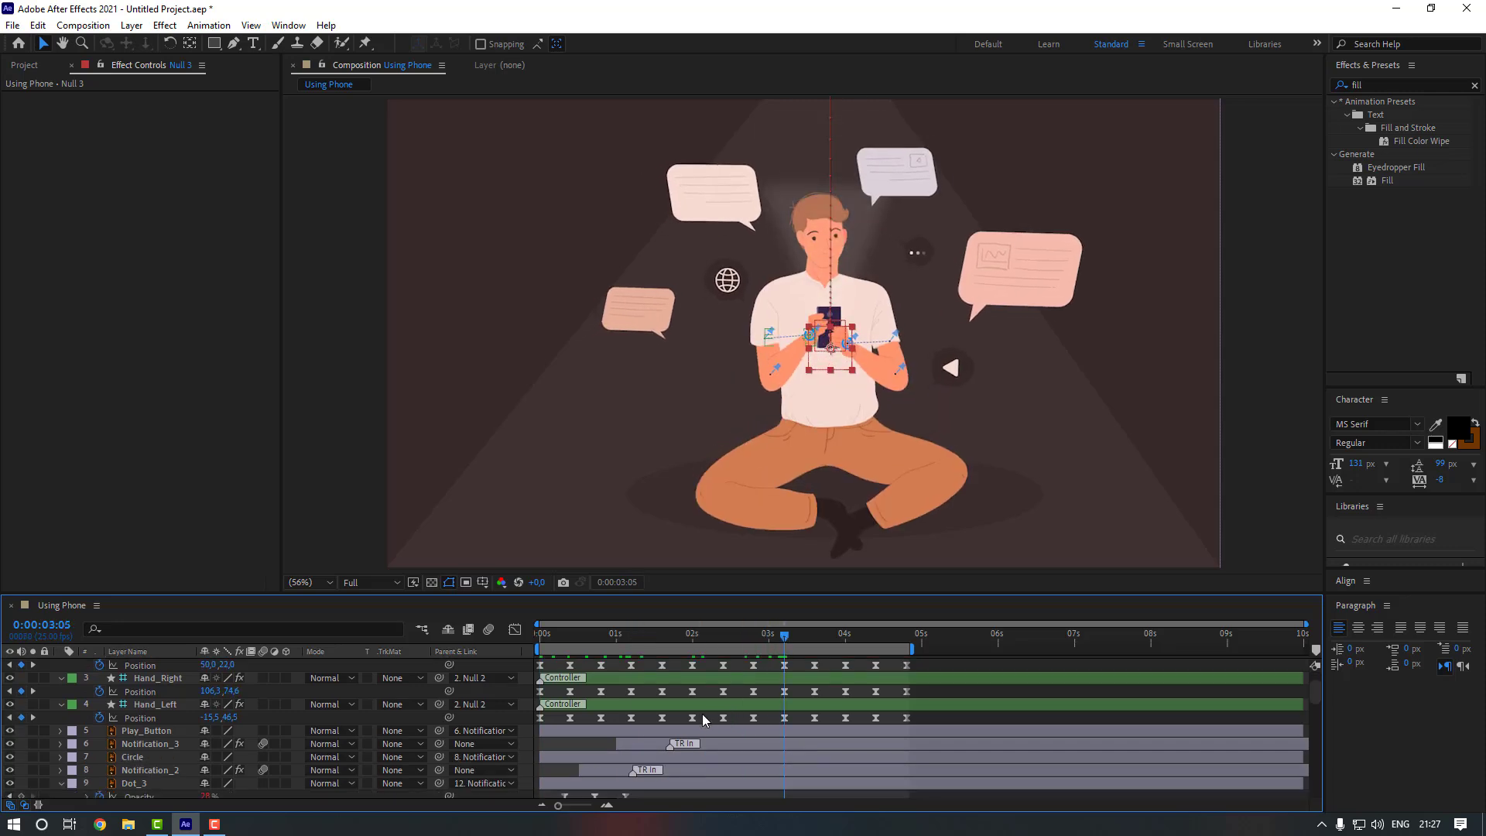
{"action": "left_click", "coordinate": [634, 703]}
{"action": "left_click", "coordinate": [613, 726], "text": "ctrl"}
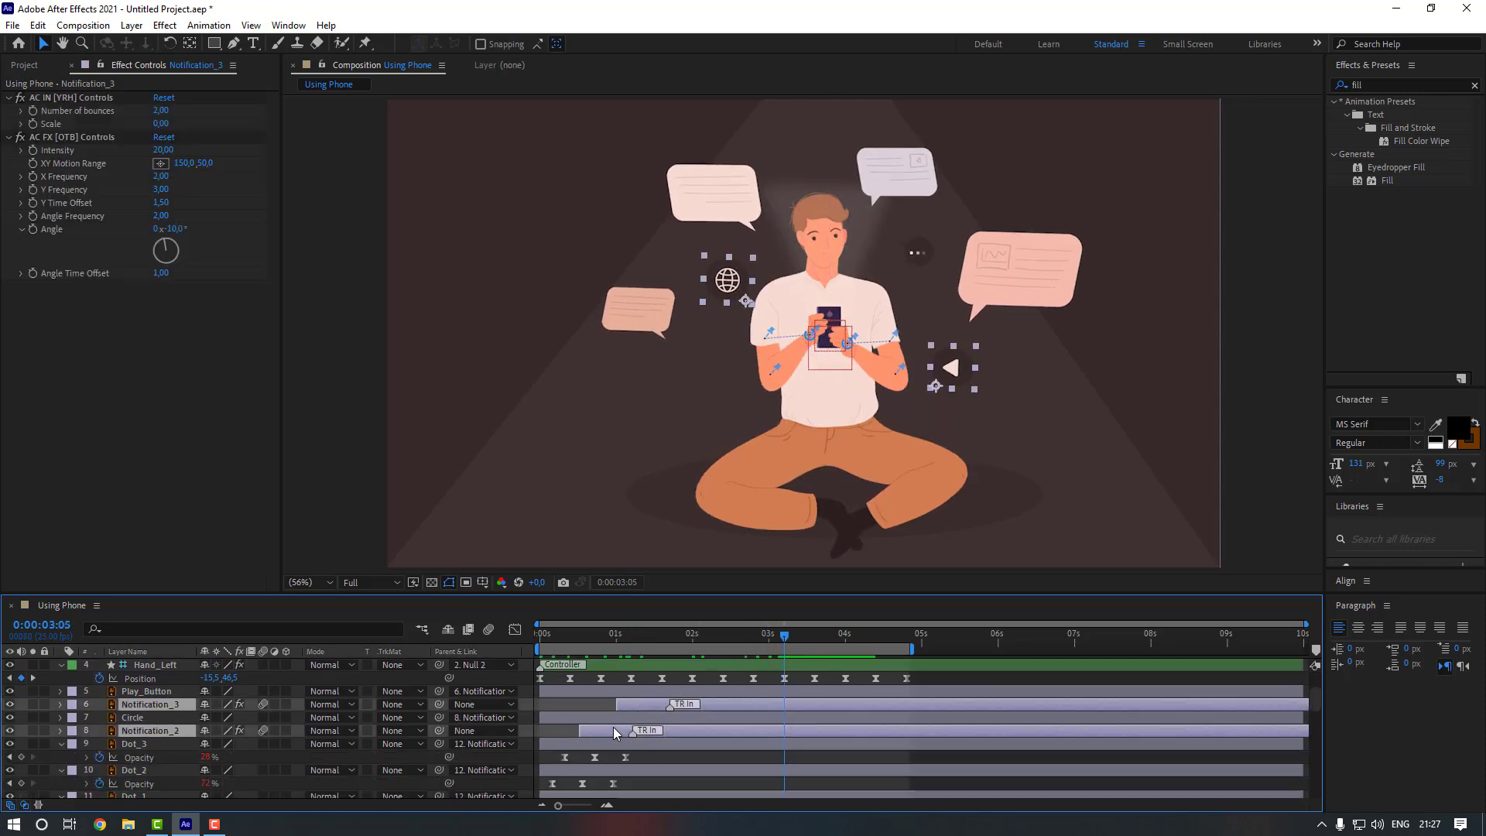
{"action": "scroll", "coordinate": [614, 728], "scroll_direction": "down", "scroll_amount": 2}
{"action": "scroll", "coordinate": [607, 751], "scroll_direction": "down", "scroll_amount": 3}
{"action": "left_click", "coordinate": [592, 730], "text": "ctrl"}
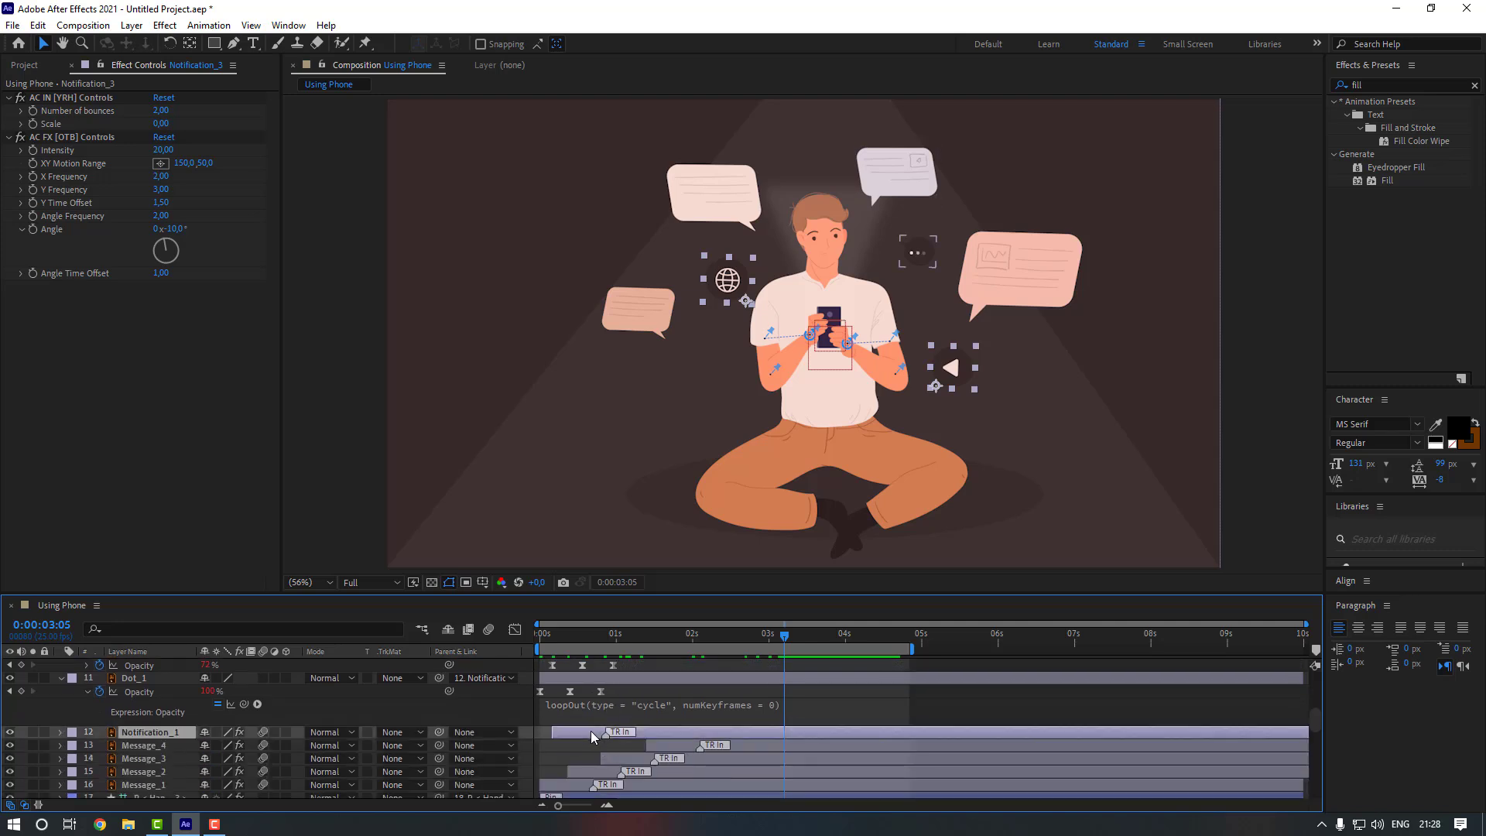
{"action": "left_click", "coordinate": [574, 783], "text": "shift"}
{"action": "left_click_drag", "start_coordinate": [570, 731], "coordinate": [818, 732]}
{"action": "scroll", "coordinate": [794, 701], "scroll_direction": "up", "scroll_amount": 3}
{"action": "scroll", "coordinate": [794, 701], "scroll_direction": "up", "scroll_amount": 4}
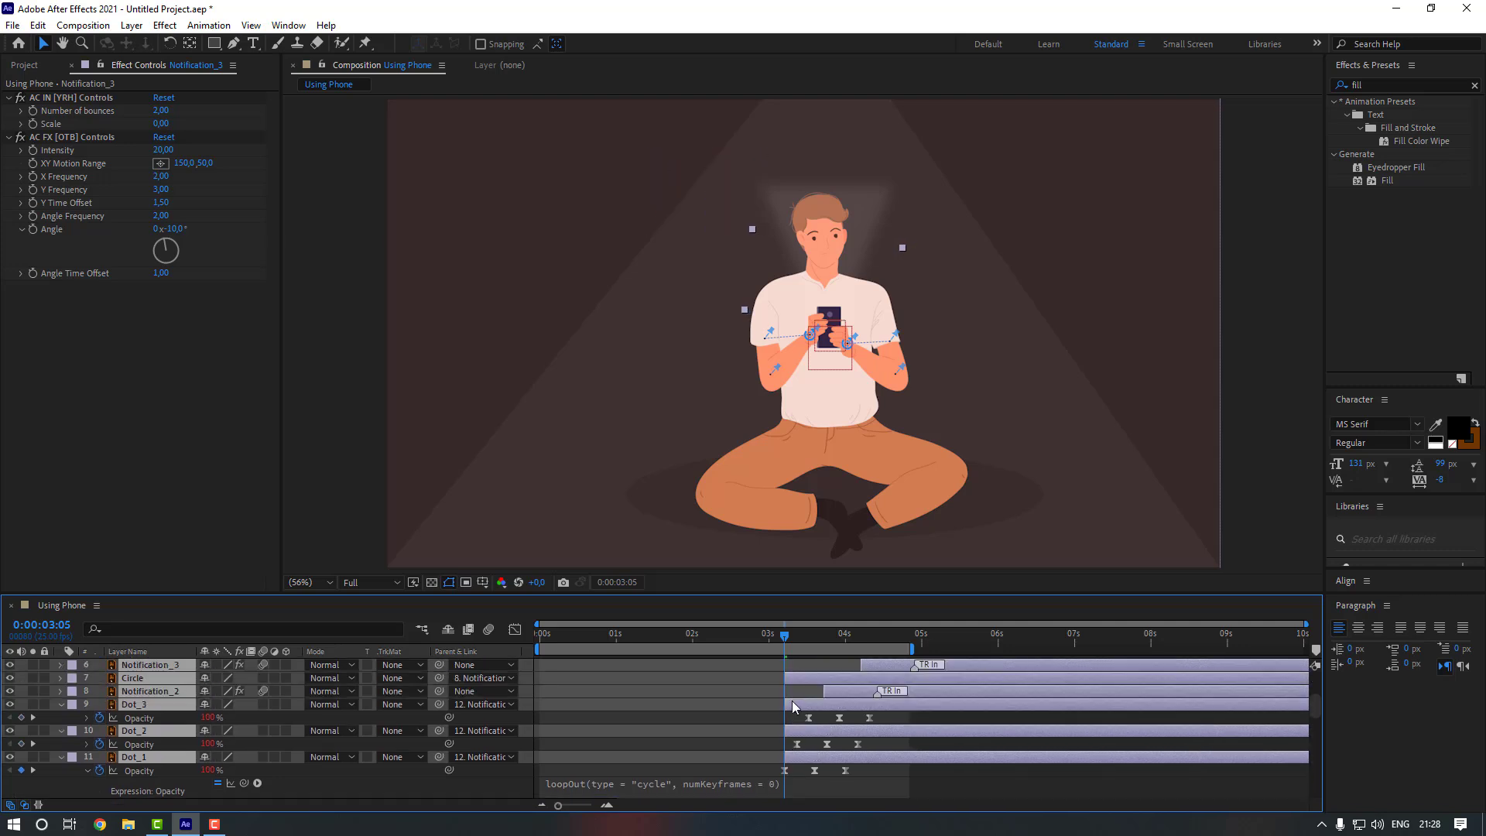
{"action": "left_click", "coordinate": [726, 754]}
- Start an Opacity keyframe of 0% on the BG_Light layer at 0:00:00:00
{"action": "scroll", "coordinate": [726, 754], "scroll_direction": "up", "scroll_amount": 1}
{"action": "left_click_drag", "start_coordinate": [651, 636], "coordinate": [540, 641]}
{"action": "scroll", "coordinate": [570, 672], "scroll_direction": "down", "scroll_amount": 3}
{"action": "scroll", "coordinate": [573, 675], "scroll_direction": "down", "scroll_amount": 10}
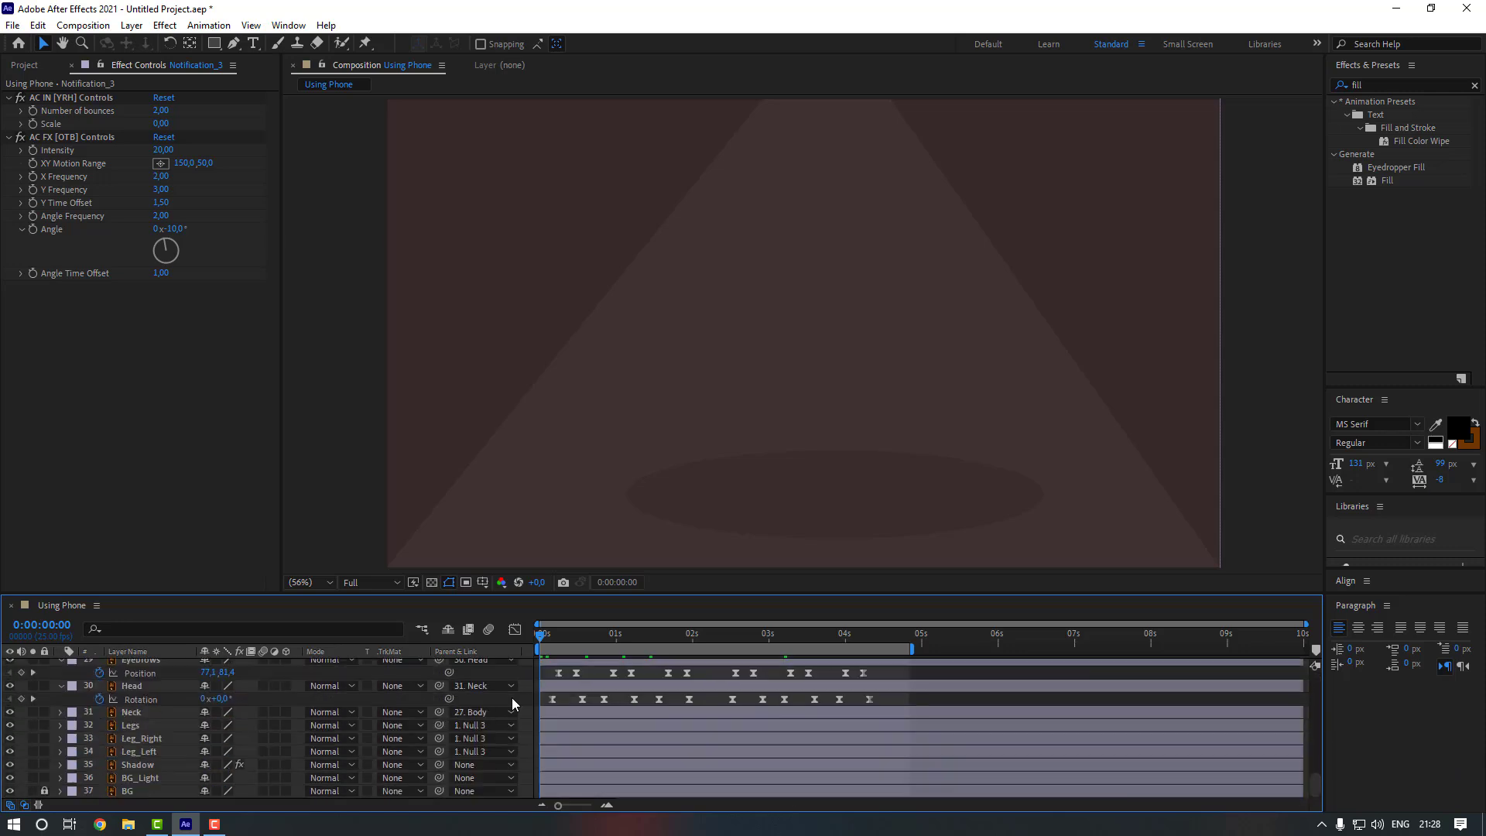
{"action": "left_click", "coordinate": [159, 778]}
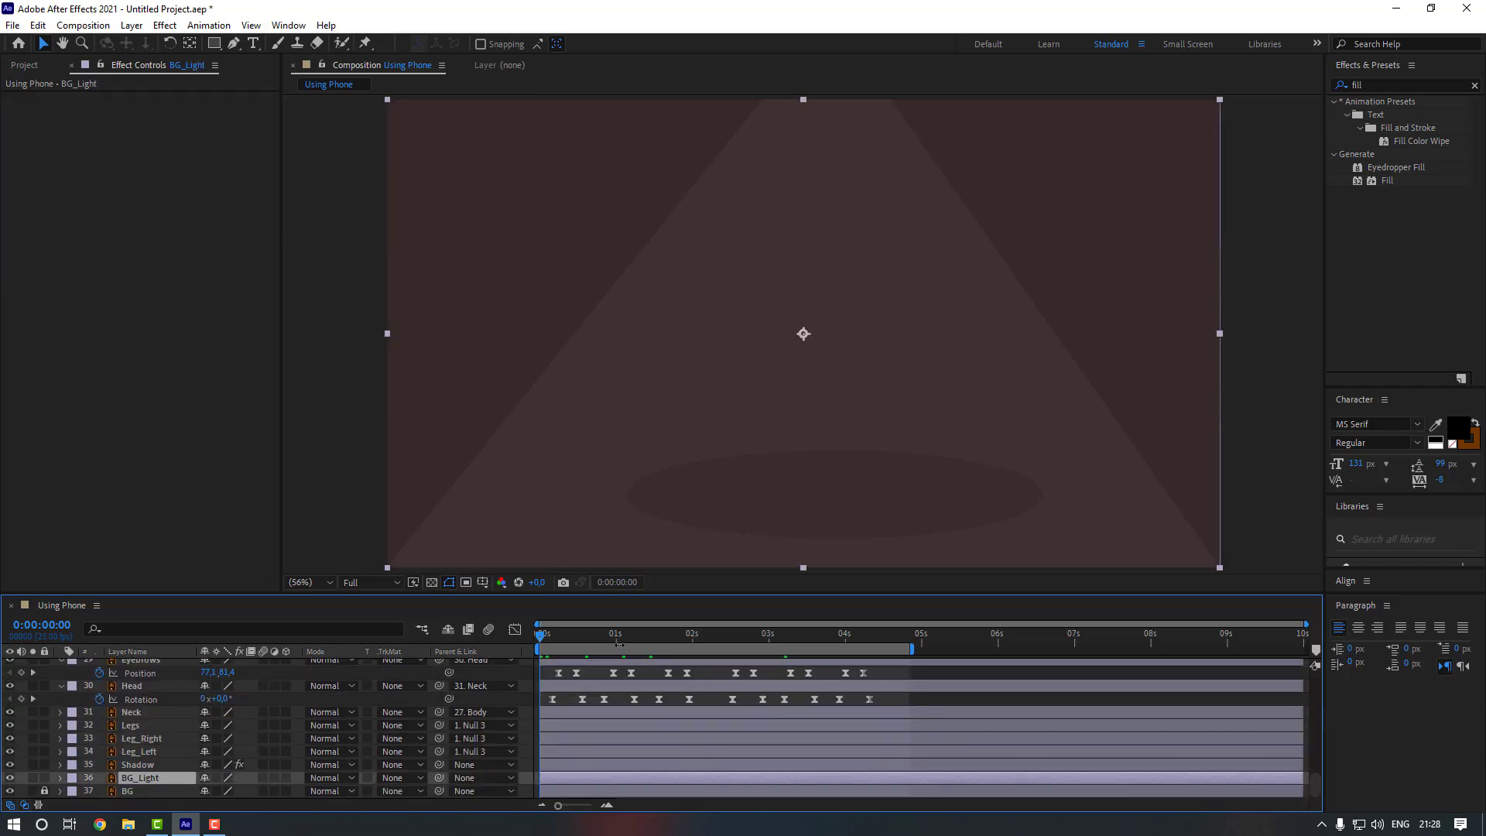
{"action": "key", "text": "t"}
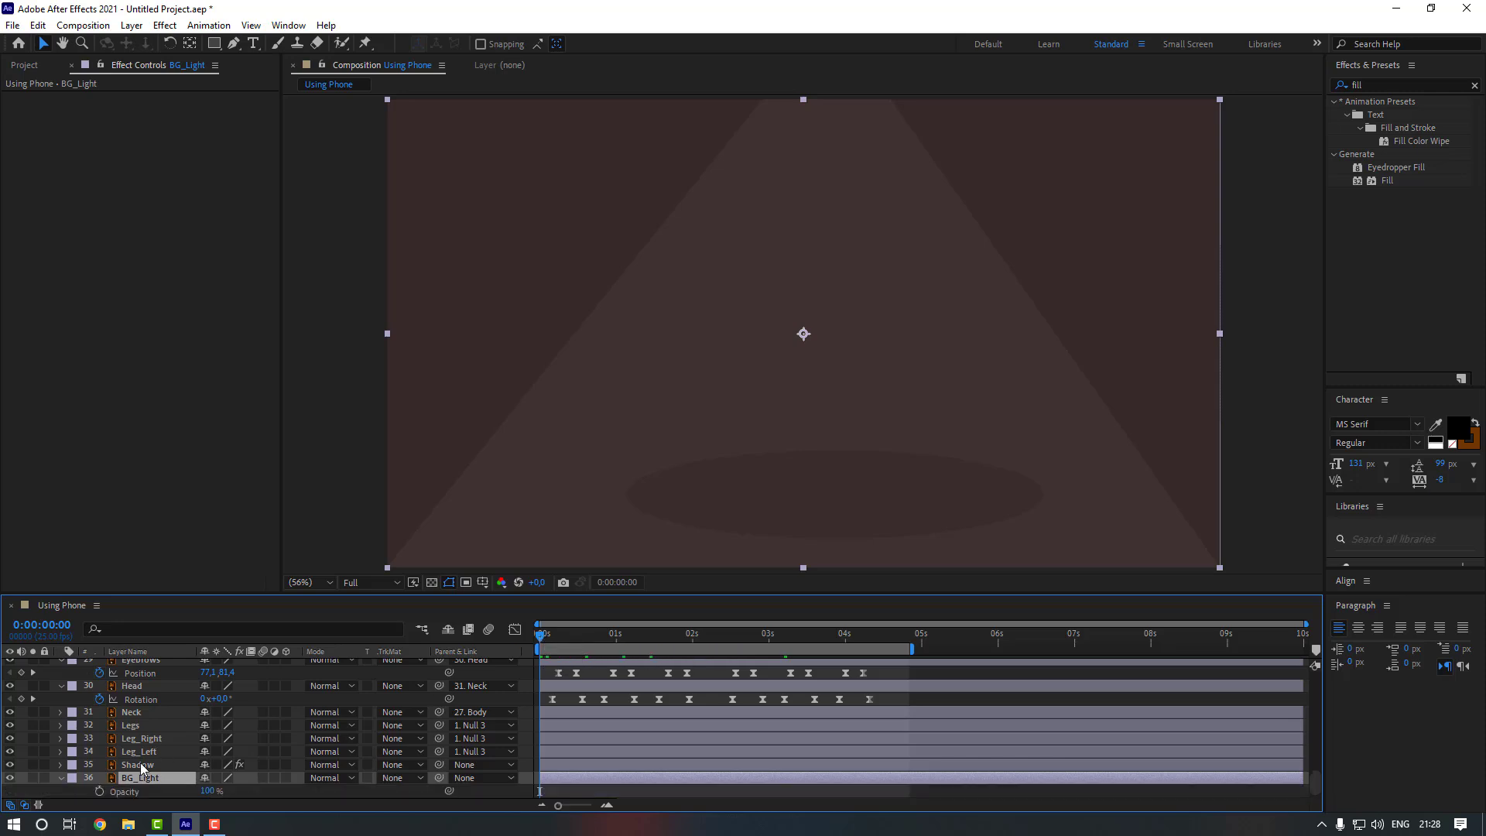
{"action": "left_click", "coordinate": [98, 791]}
{"action": "left_click", "coordinate": [207, 791]}
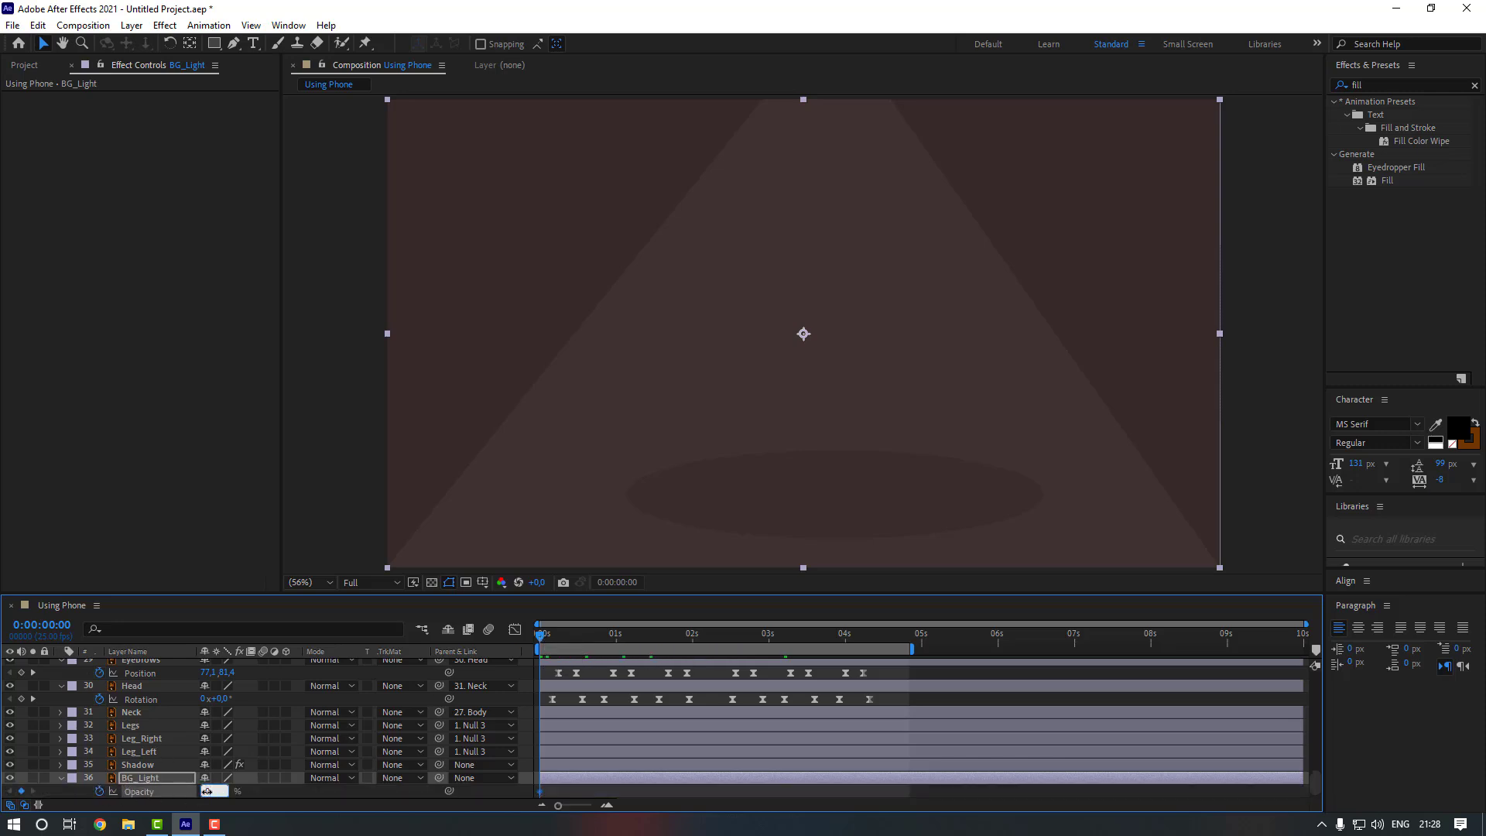
{"action": "type", "text": "0"}
{"action": "key", "text": "Return"}
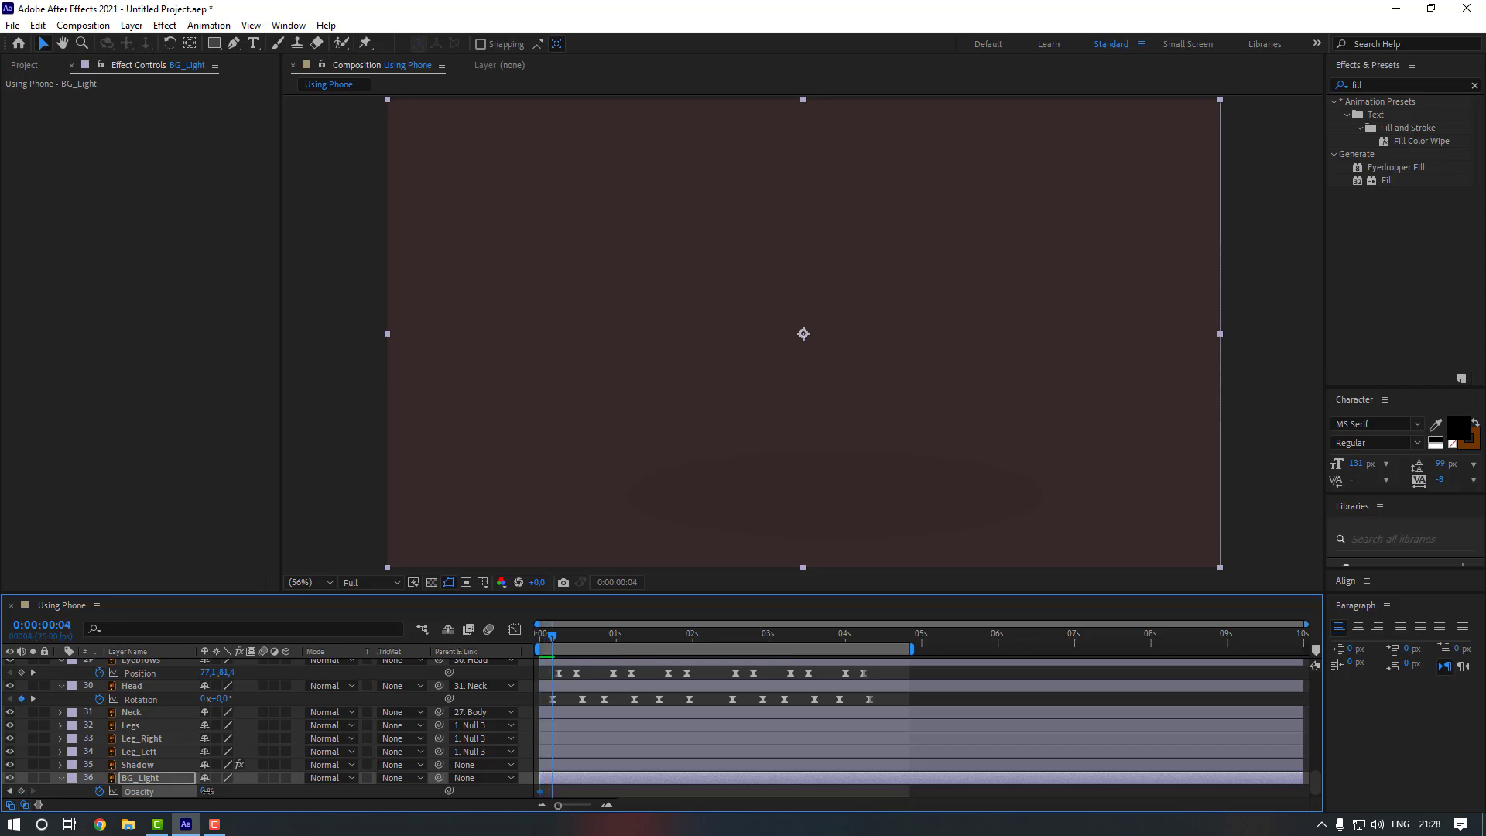
- Add flicker keyframes to BG_Light's Opacity at short intervals, with values of 80%, 10% and 100%, ending at 0:00:00:11
{"action": "left_click", "coordinate": [207, 791]}
{"action": "type", "text": "80"}
{"action": "key", "text": "Return"}
{"action": "key", "text": "Page_Down"}
{"action": "left_click", "coordinate": [205, 791]}
{"action": "type", "text": "10"}
{"action": "key", "text": "Return"}
{"action": "left_click", "coordinate": [204, 792]}
{"action": "key", "text": "Return"}
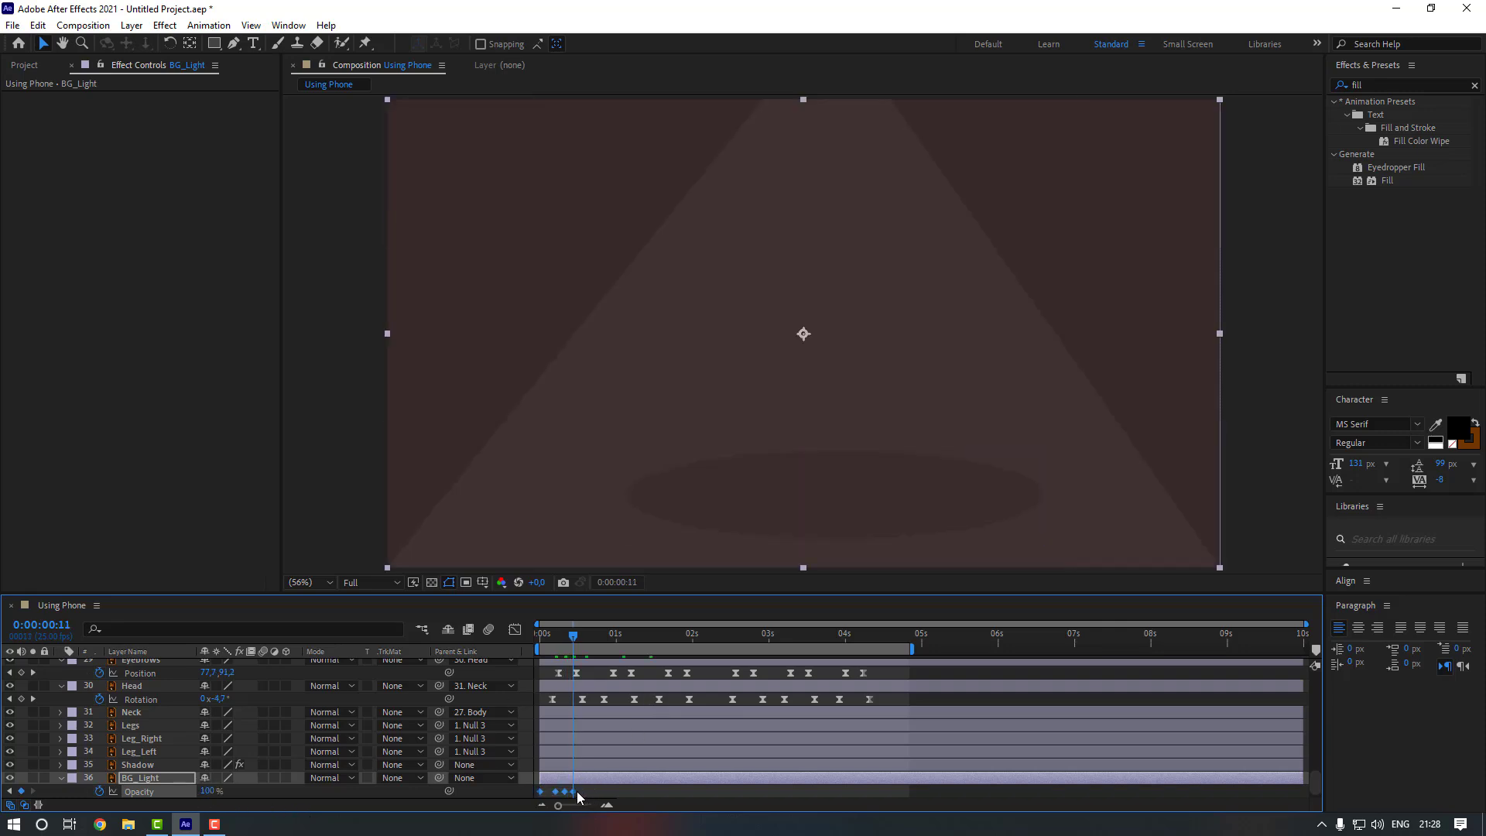
- Apply Easy Ease to the BG_Light Opacity keyframes and preview the light flicker from the start of the composition
{"action": "right_click", "coordinate": [574, 791]}
{"action": "mouse_move", "coordinate": [619, 782]}
{"action": "left_click", "coordinate": [798, 681]}
{"action": "left_click", "coordinate": [657, 790]}
{"action": "key", "text": "Home"}
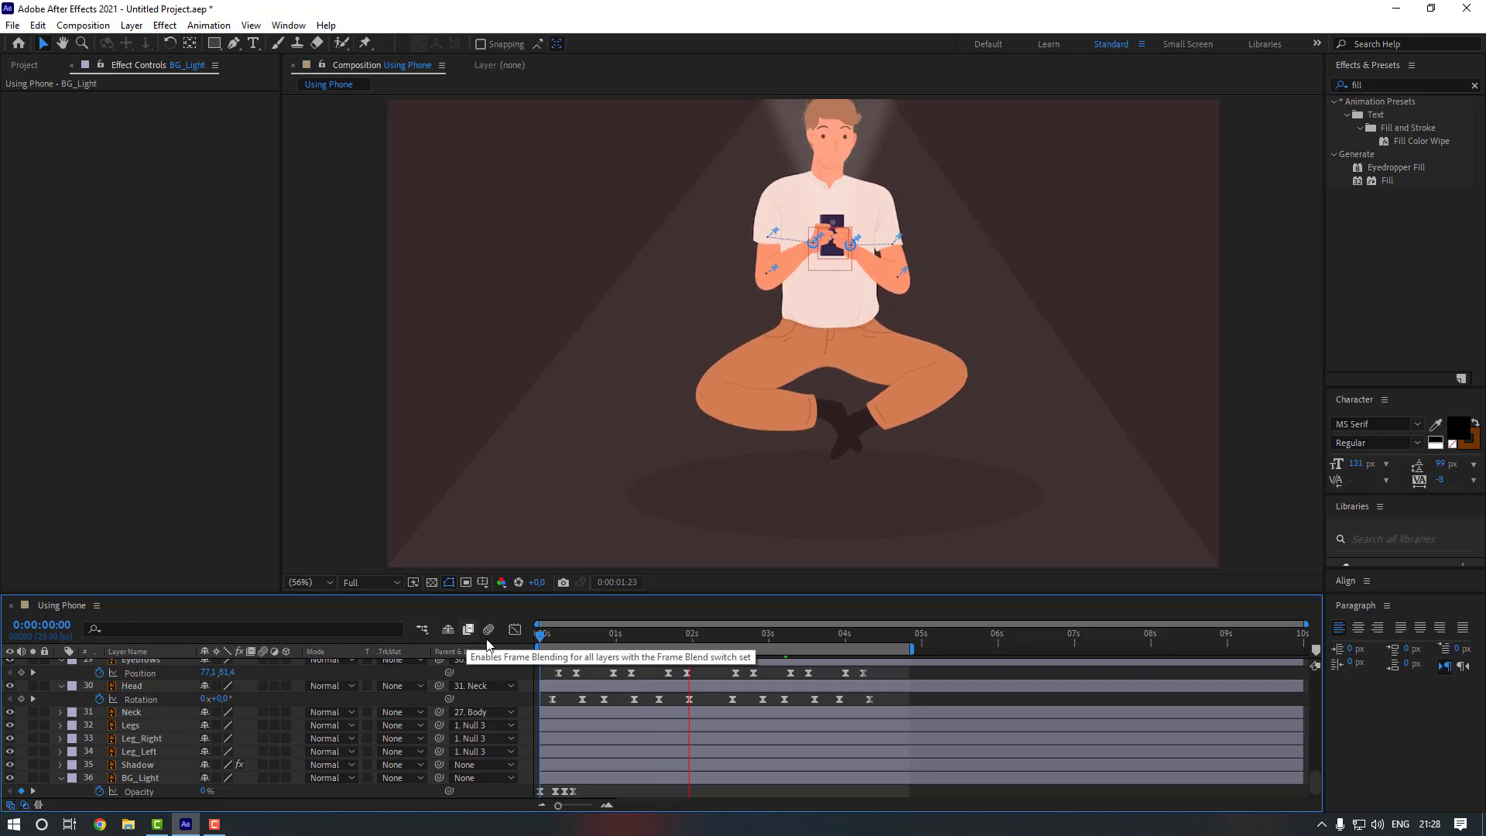
{"action": "key", "text": "space"}
{"action": "mouse_move", "coordinate": [670, 637]}
{"action": "left_mouse_down"}
{"action": "mouse_move", "coordinate": [596, 638]}
{"action": "mouse_move", "coordinate": [652, 639]}
{"action": "left_mouse_up"}
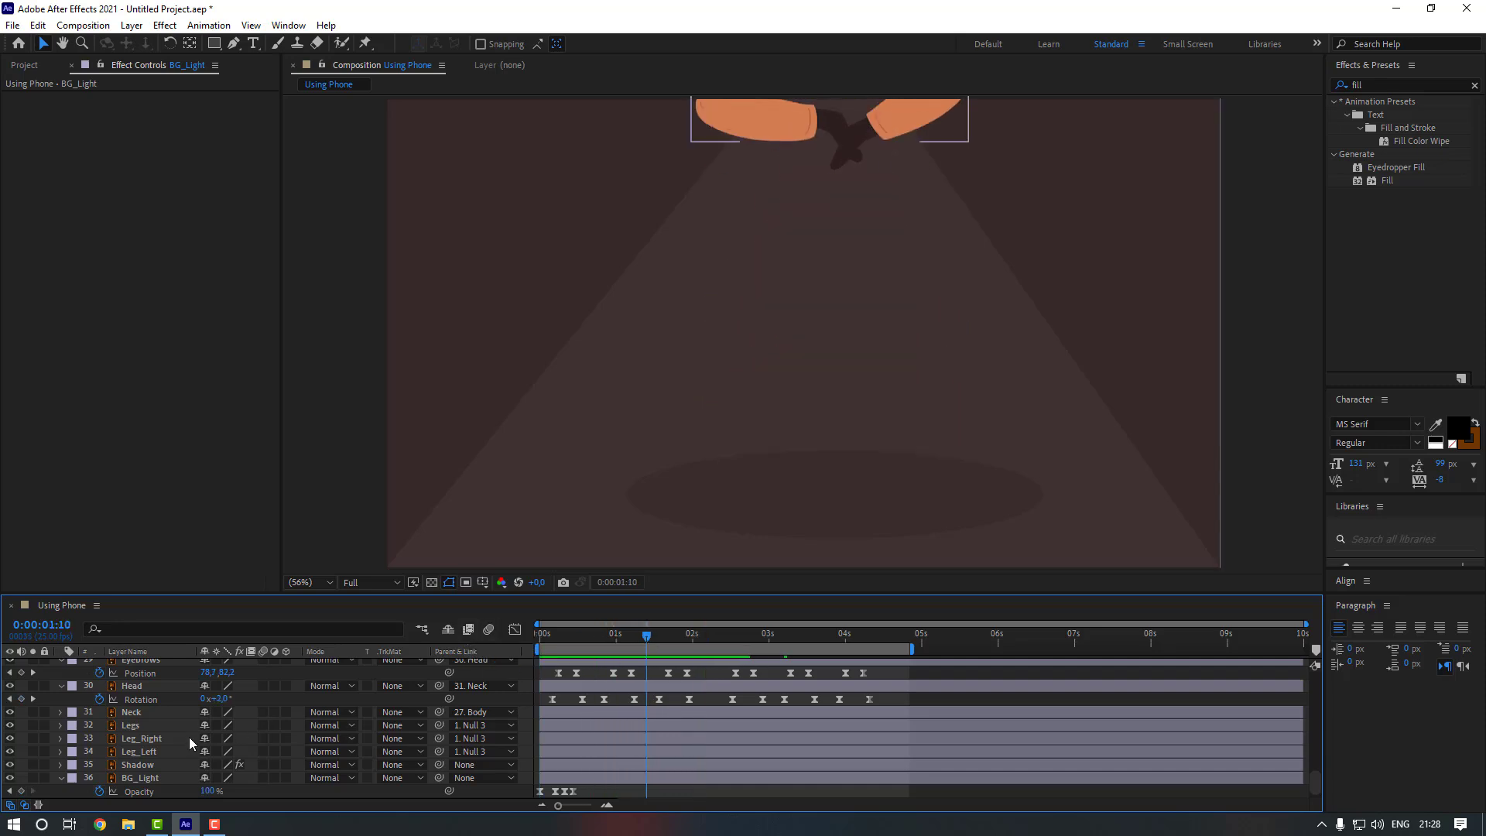
- Start a Scale keyframe on the Shadow layer at 0:00:01:10 with the scale set to 0, 0%
{"action": "left_click", "coordinate": [161, 763]}
{"action": "key", "text": "s"}
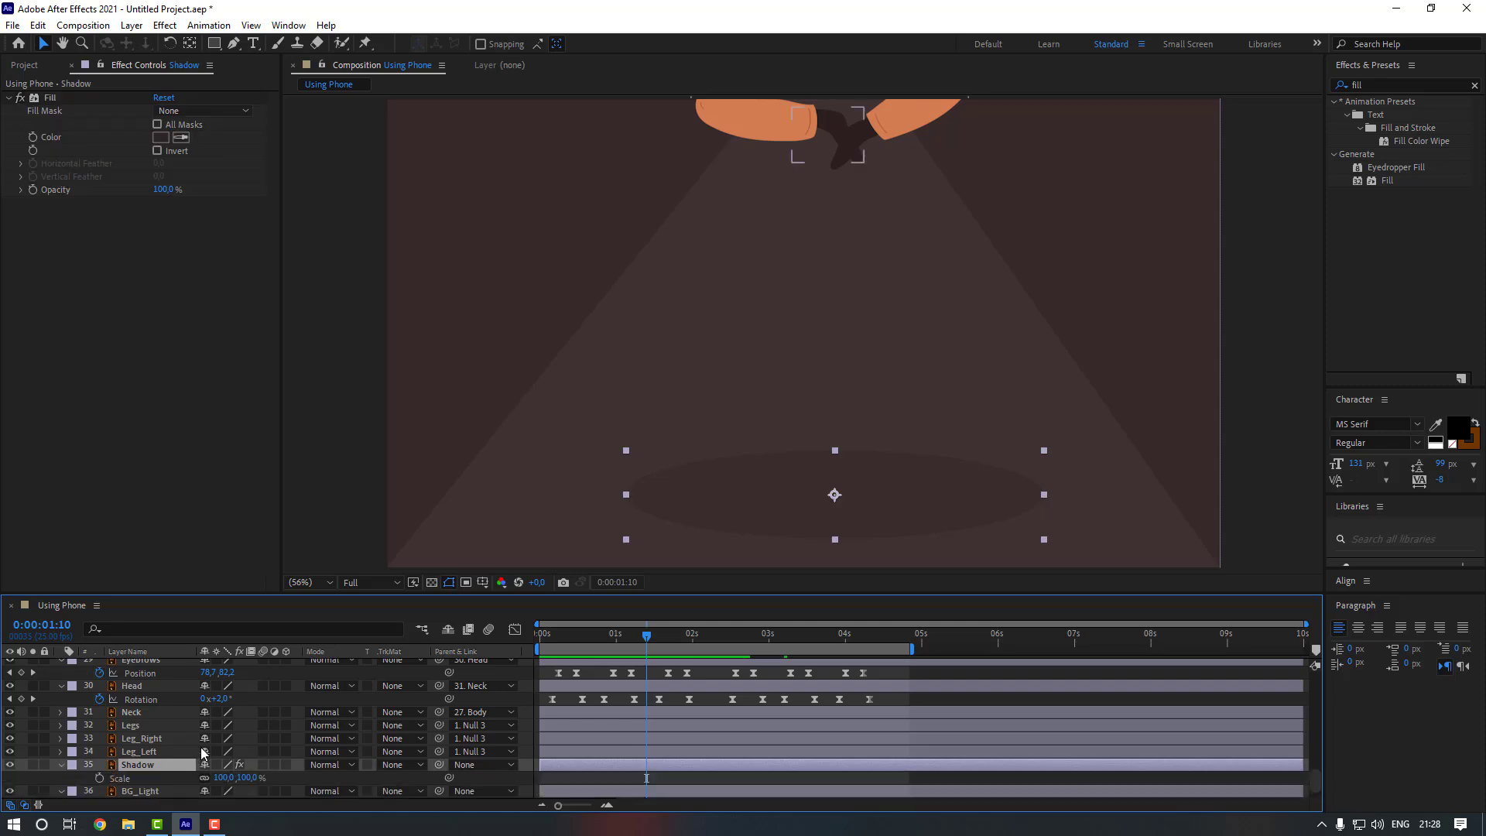
{"action": "left_click", "coordinate": [100, 778]}
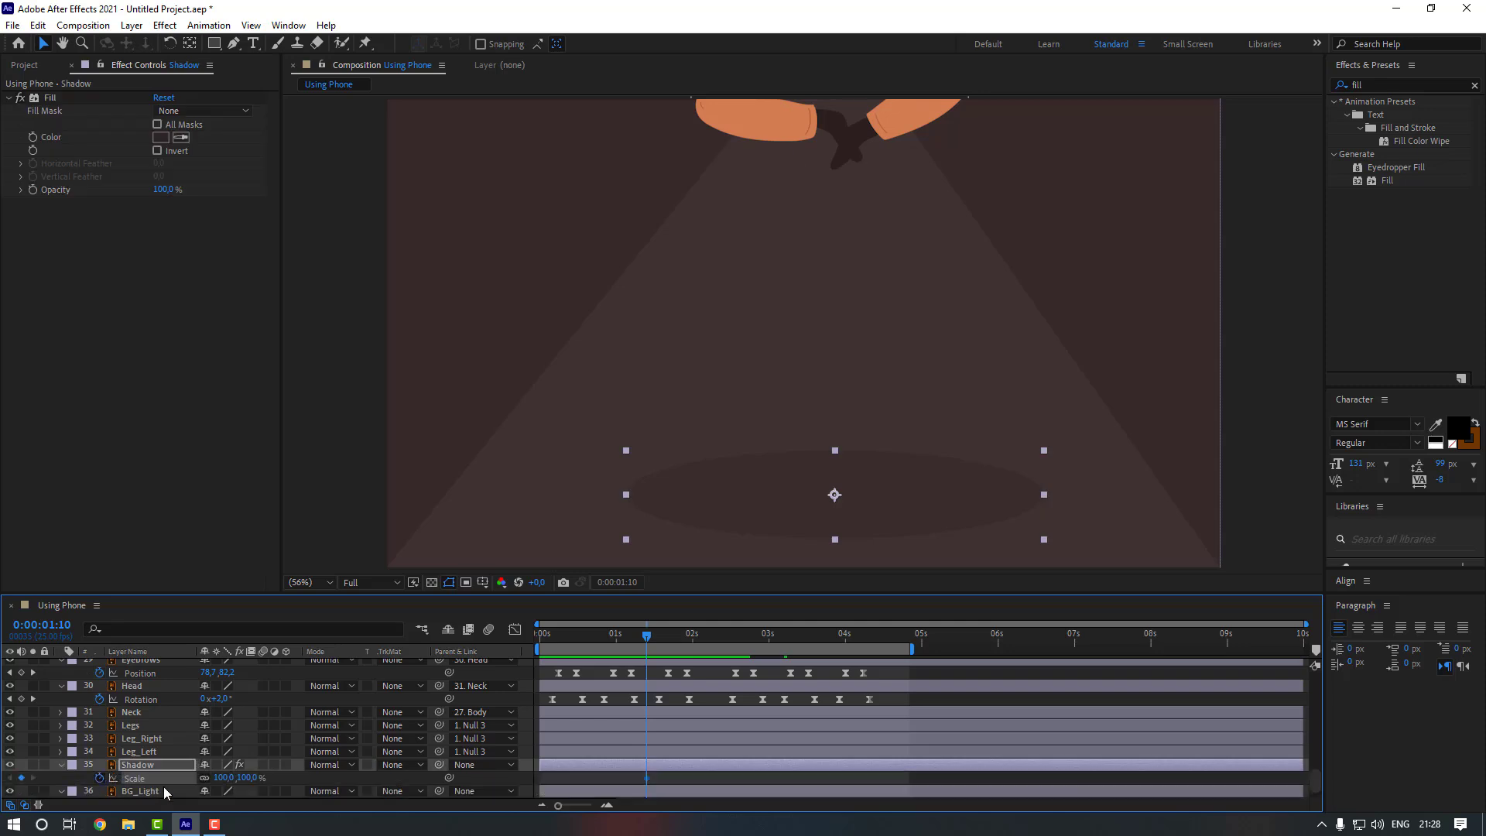
{"action": "left_click_drag", "start_coordinate": [224, 777], "coordinate": [183, 778]}
{"action": "left_click", "coordinate": [222, 778]}
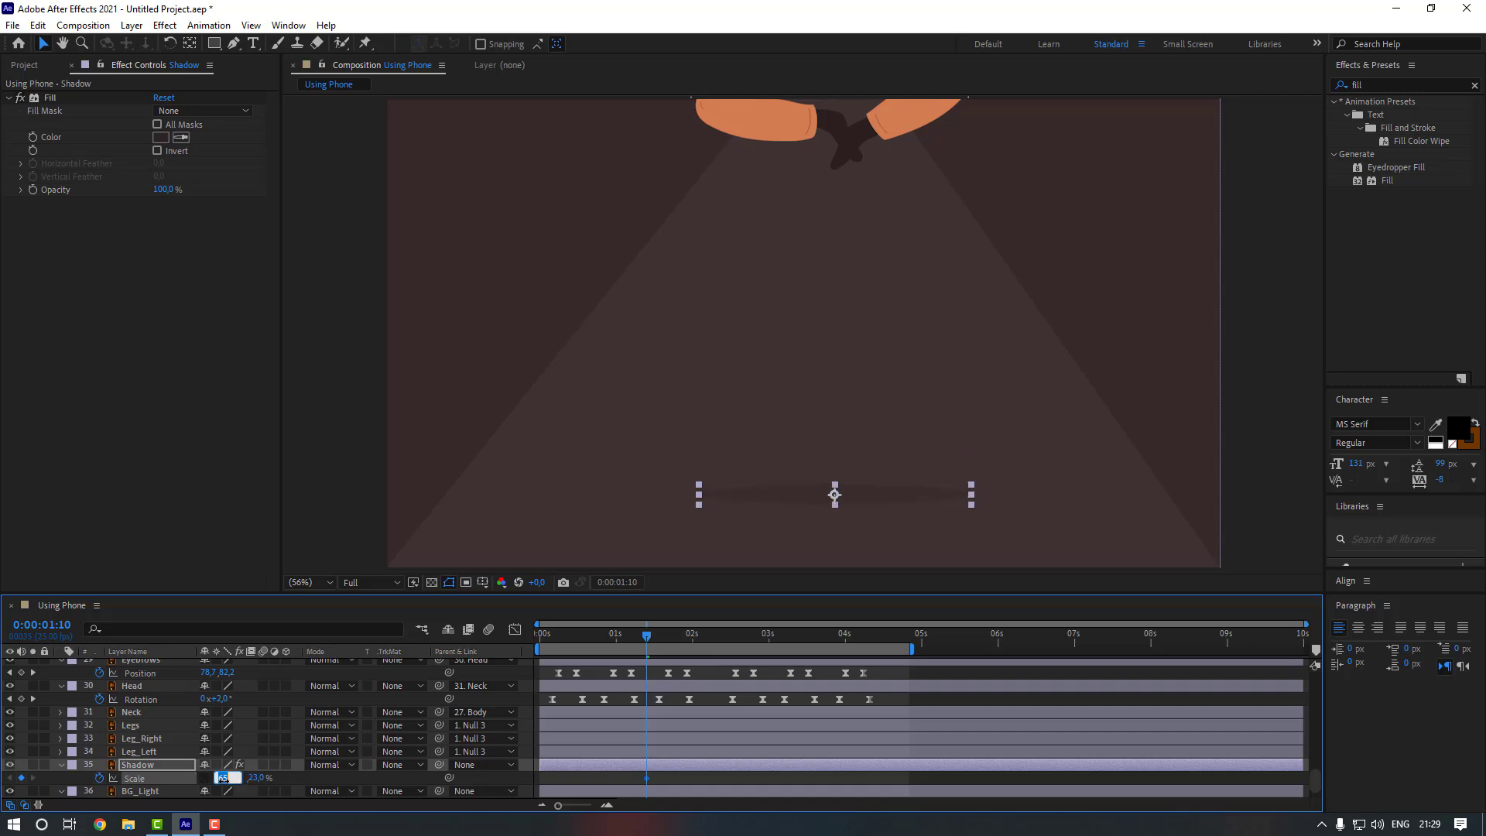
{"action": "type", "text": "0"}
{"action": "key", "text": "Return"}
{"action": "left_click", "coordinate": [234, 778]}
{"action": "type", "text": "0"}
{"action": "key", "text": "Return"}
- Try an enlarged Shadow Scale keyframe, about 67% wide, at 0:00:01:20
{"action": "key", "text": "shift+Page_Down"}
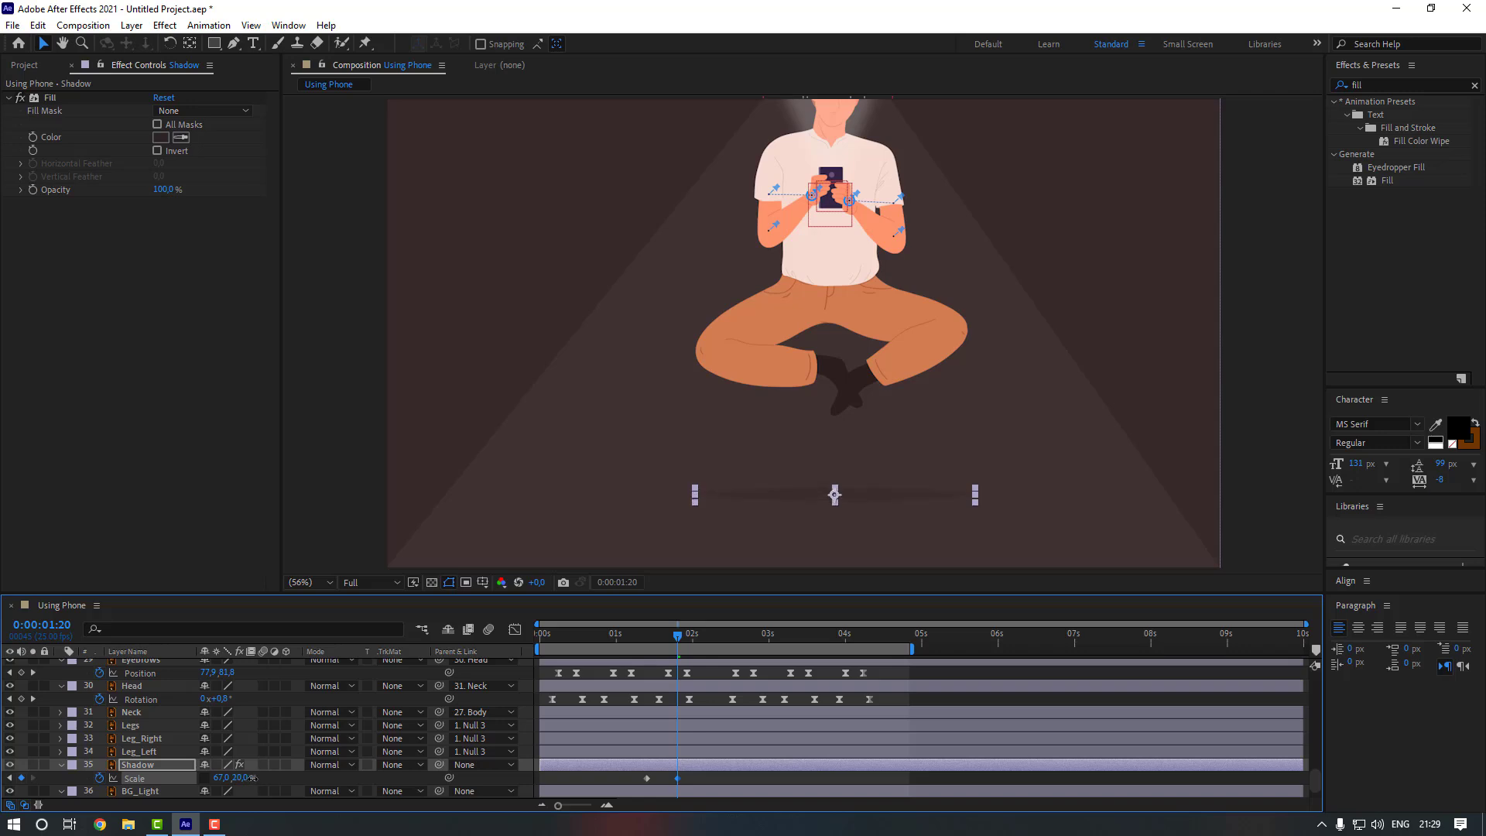
{"action": "left_click_drag", "start_coordinate": [251, 777], "coordinate": [277, 777]}
{"action": "scroll", "coordinate": [714, 757], "scroll_direction": "up", "scroll_amount": 8}
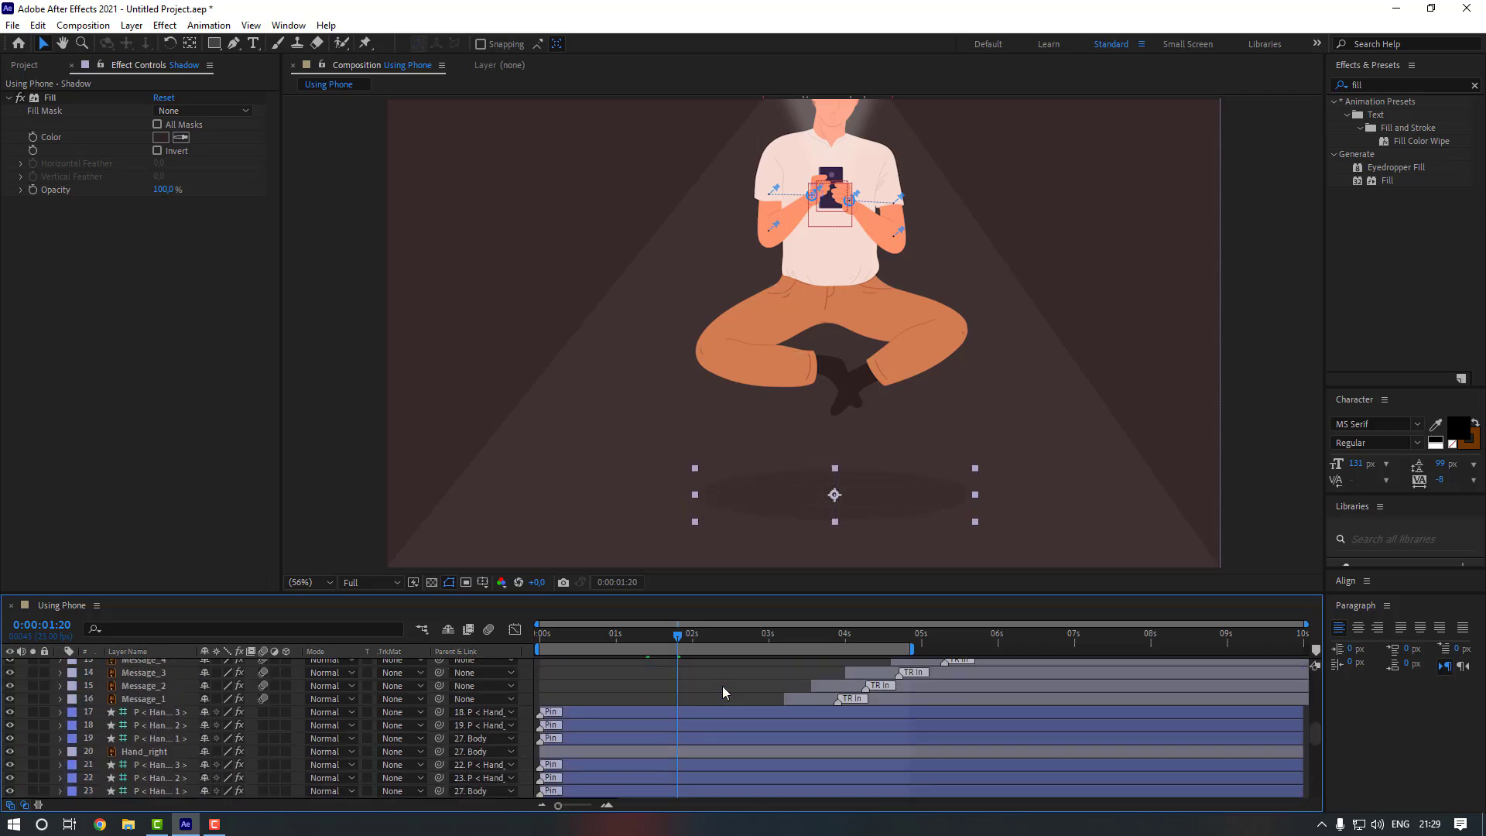
- Delete the Shadow's trial Scale keyframe at 0:00:01:20 and add one of 100, 100% at 0:00:03:05
{"action": "scroll", "coordinate": [723, 683], "scroll_direction": "up", "scroll_amount": 8}
{"action": "left_click", "coordinate": [781, 638]}
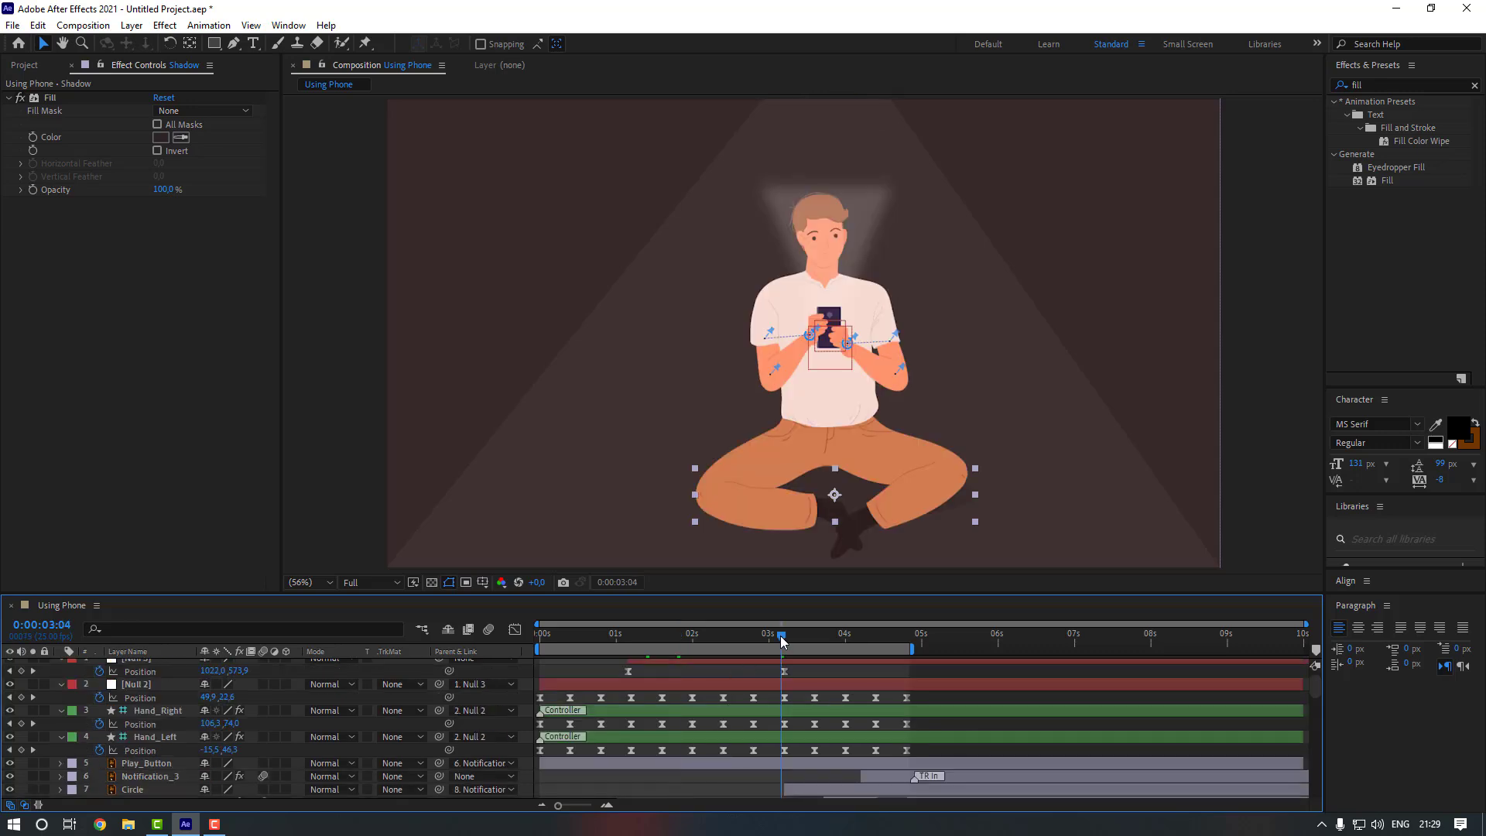
{"action": "scroll", "coordinate": [746, 744], "scroll_direction": "down", "scroll_amount": 8}
{"action": "scroll", "coordinate": [746, 744], "scroll_direction": "down", "scroll_amount": 10}
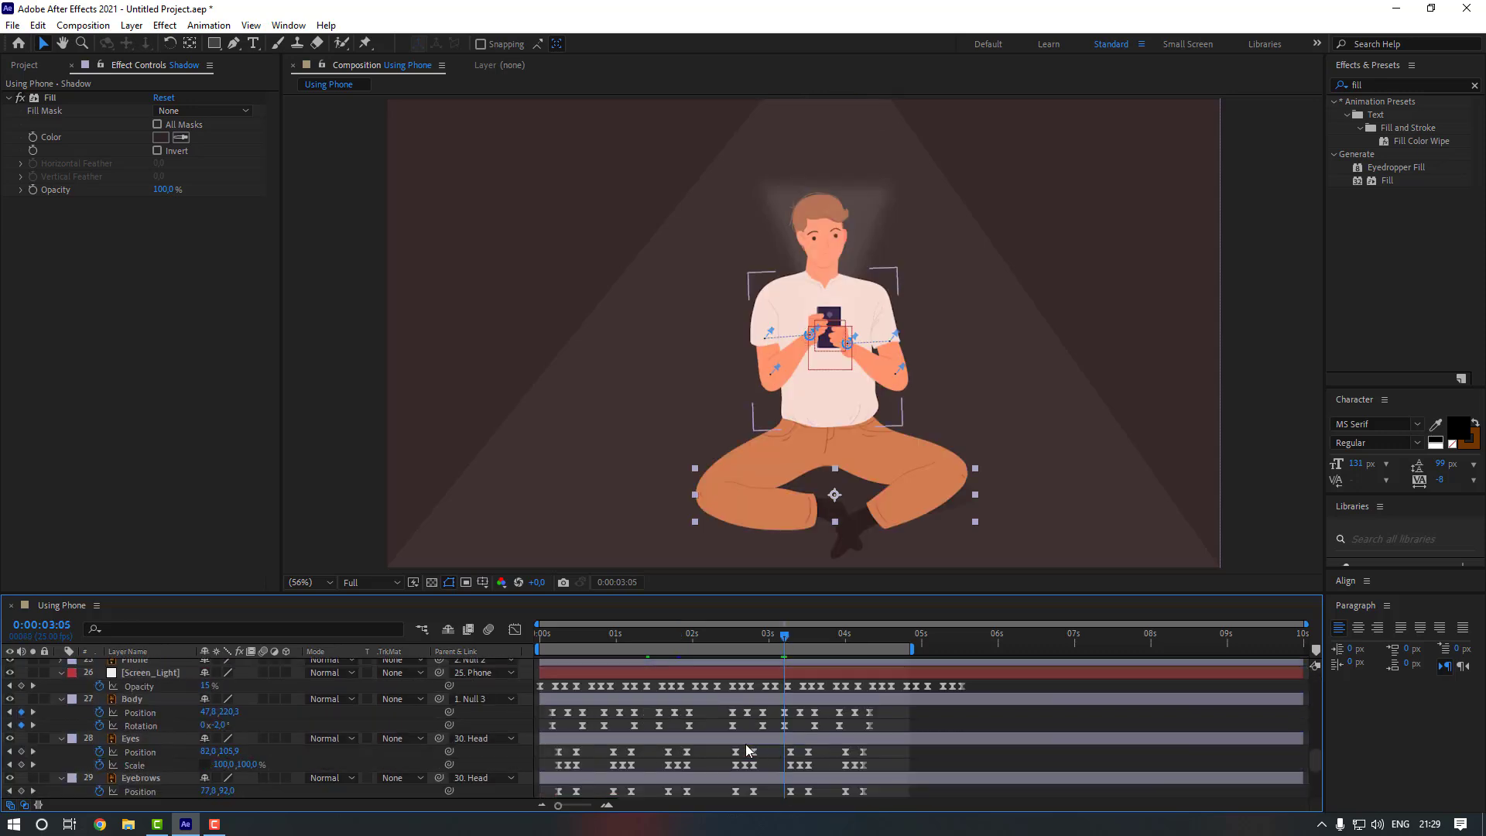
{"action": "key", "text": "Delete"}
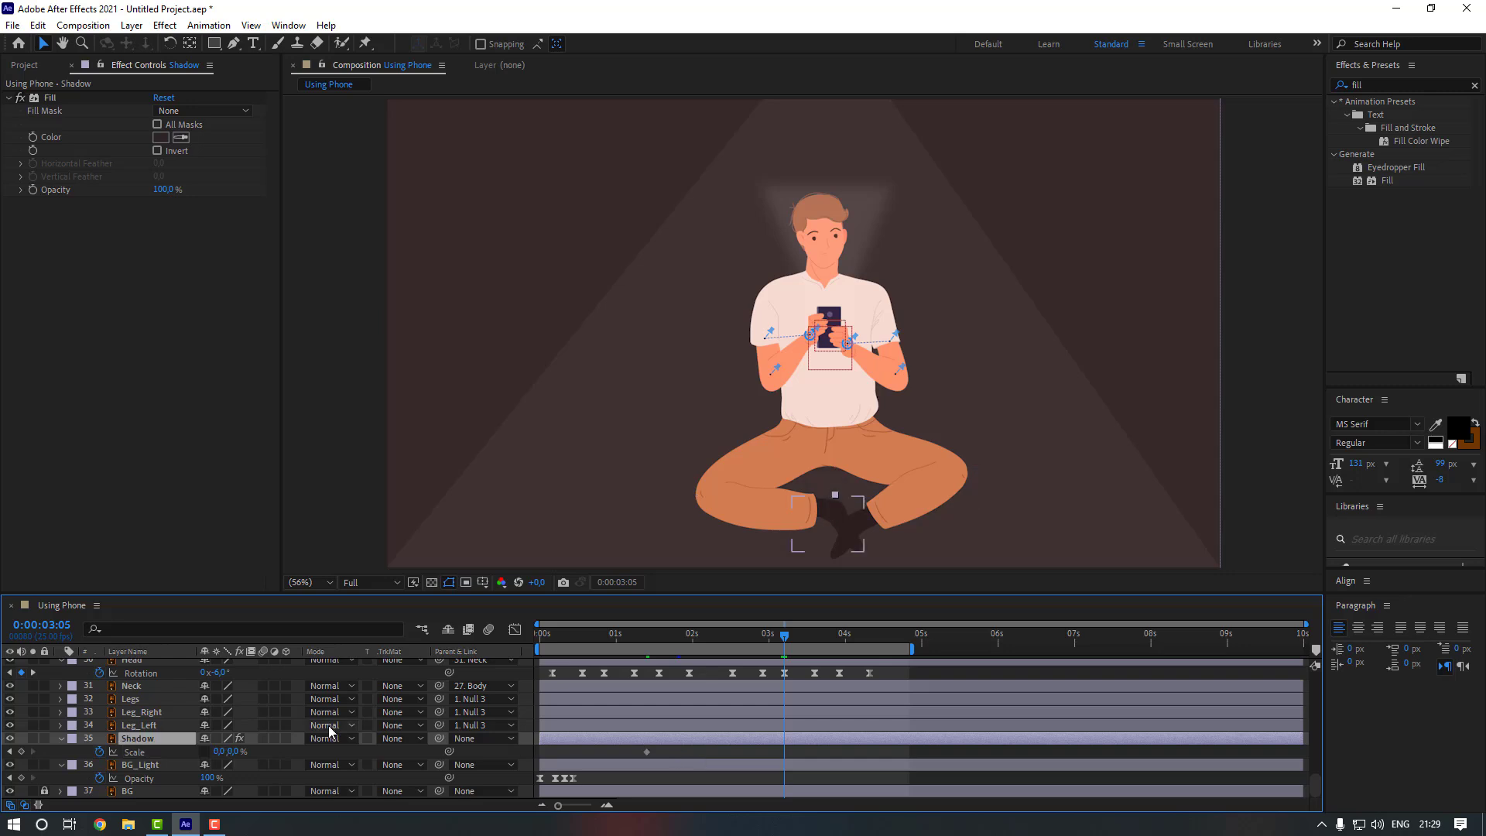
{"action": "left_click", "coordinate": [222, 750]}
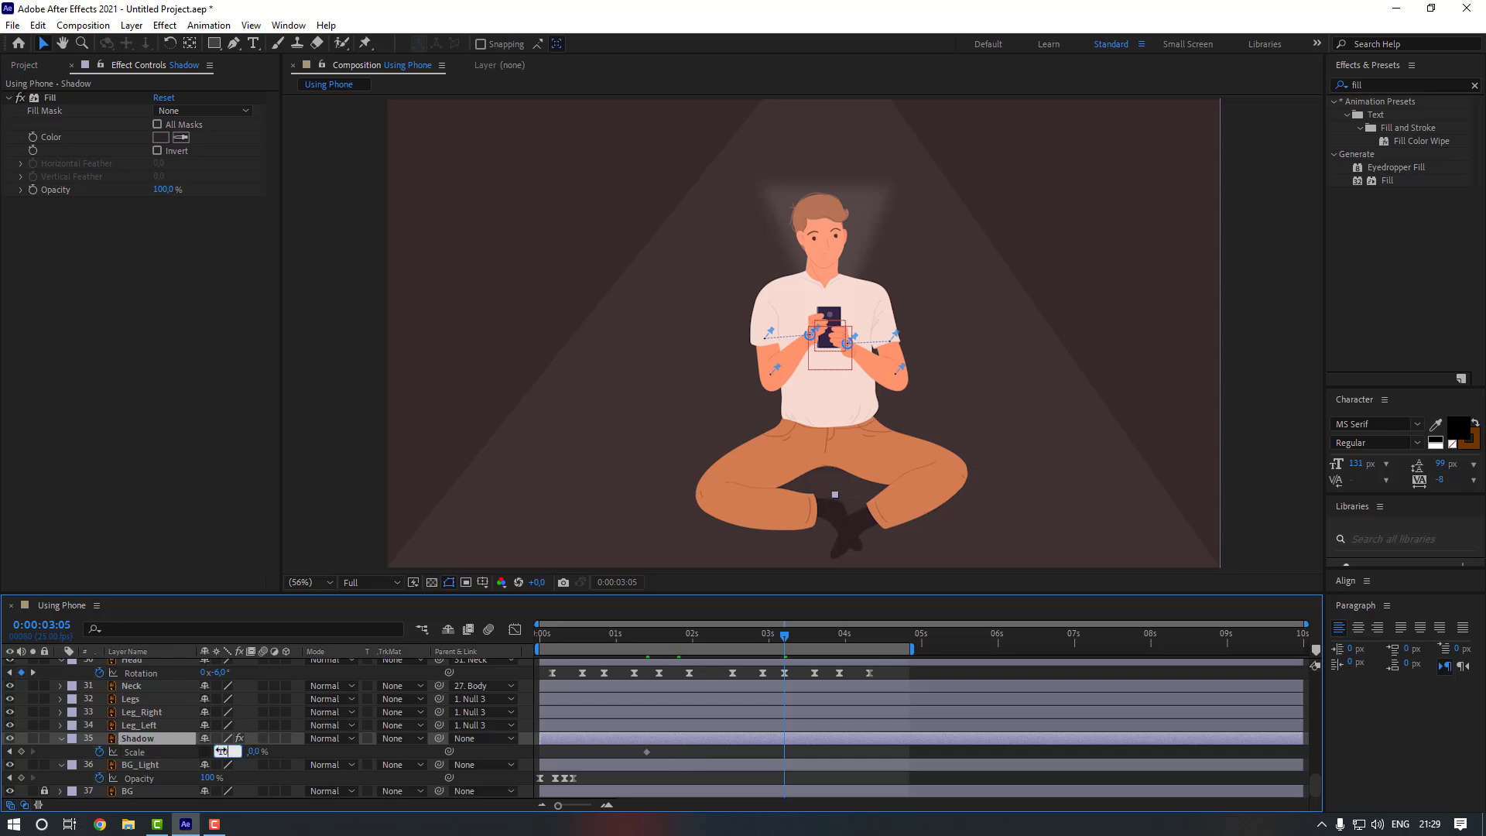
{"action": "type", "text": "100"}
{"action": "key", "text": "Return"}
{"action": "left_click", "coordinate": [246, 751]}
{"action": "type", "text": "100"}
{"action": "key", "text": "Return"}
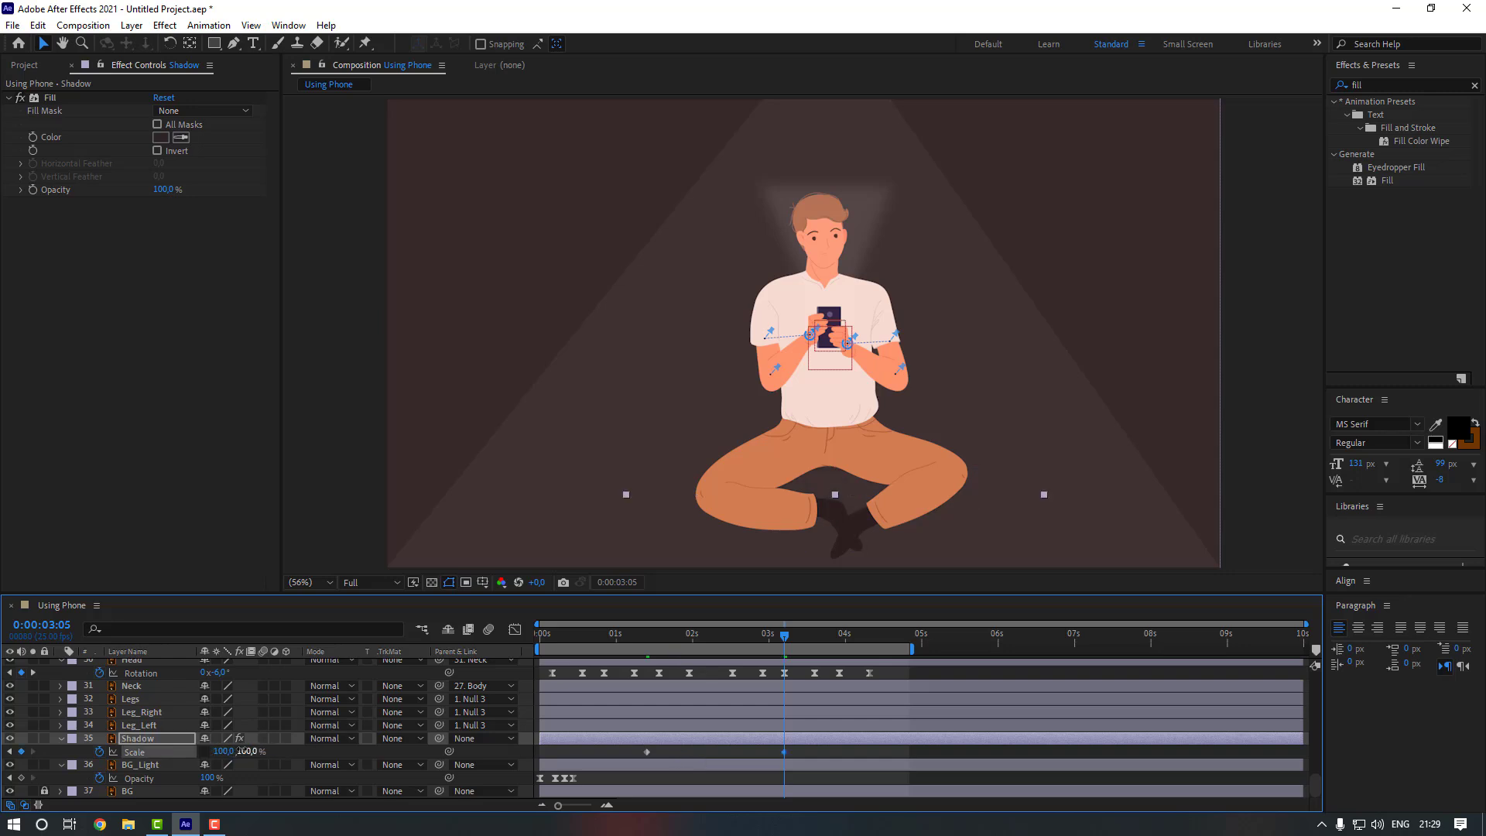
- Apply Easy Ease to both Shadow Scale keyframes and preview the shadow growing under the character
{"action": "left_click_drag", "start_coordinate": [797, 749], "coordinate": [644, 752]}
{"action": "right_click", "coordinate": [646, 750]}
{"action": "mouse_move", "coordinate": [735, 740]}
{"action": "left_click", "coordinate": [879, 672]}
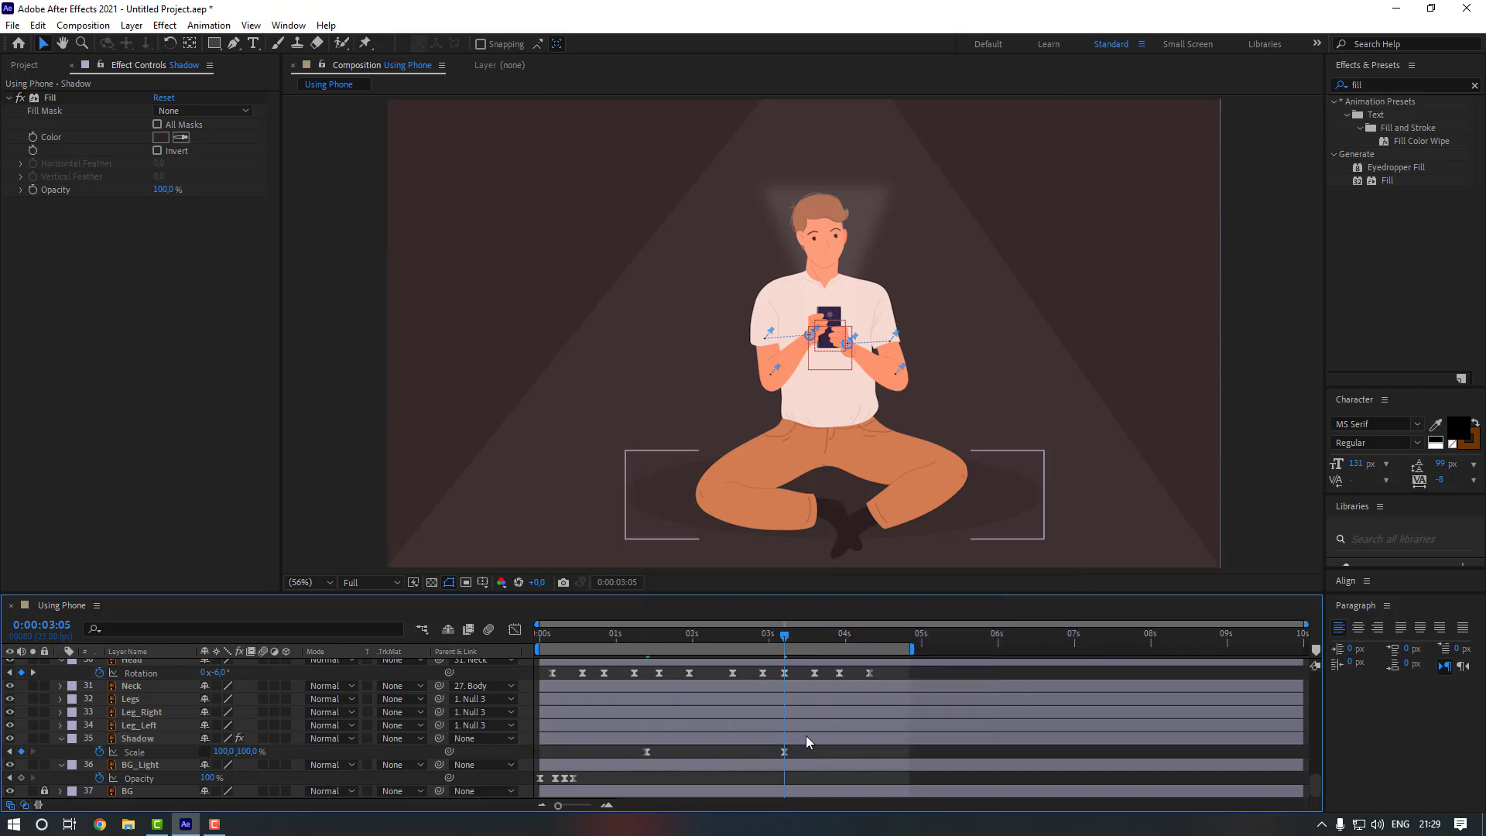
{"action": "left_click_drag", "start_coordinate": [635, 637], "coordinate": [624, 638]}
{"action": "key", "text": "space"}
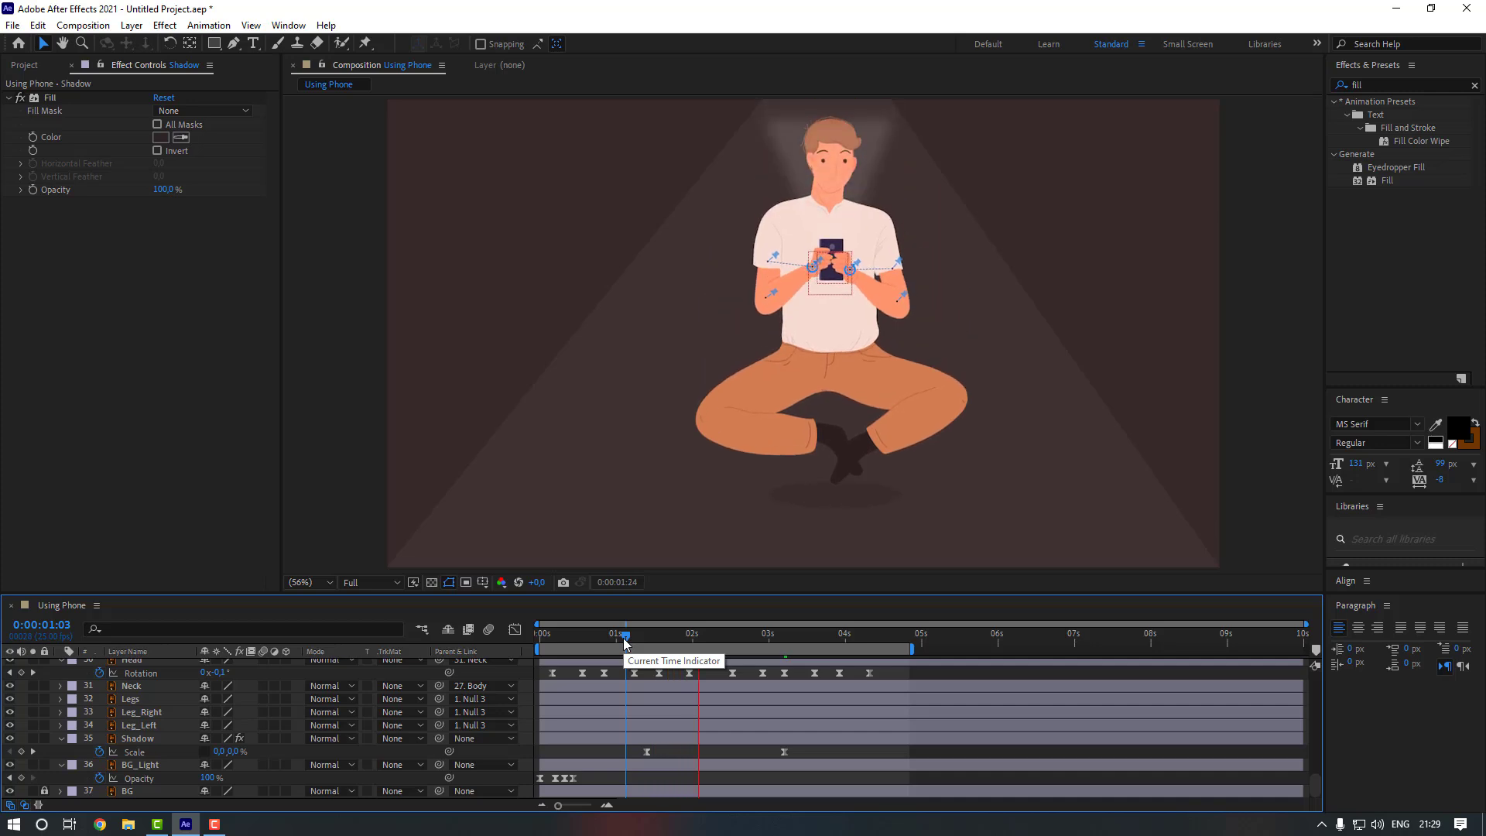
- Reshape the Shadow's Scale speed graph to peak early, with 100% influence into the last keyframe, and preview the motion
{"action": "left_click_drag", "start_coordinate": [805, 750], "coordinate": [607, 736]}
{"action": "left_click", "coordinate": [515, 631]}
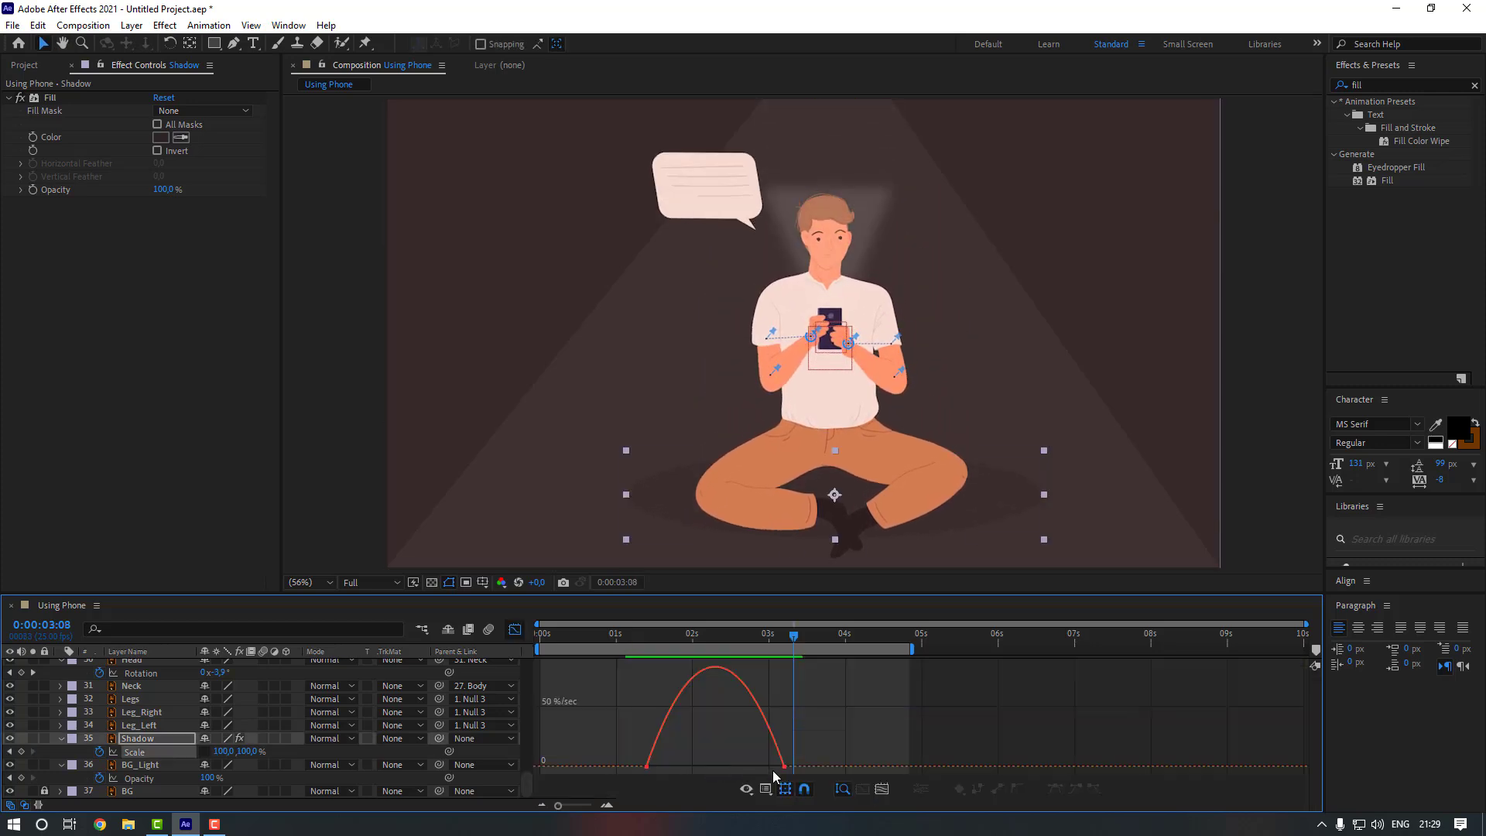
{"action": "left_click_drag", "start_coordinate": [761, 766], "coordinate": [637, 766]}
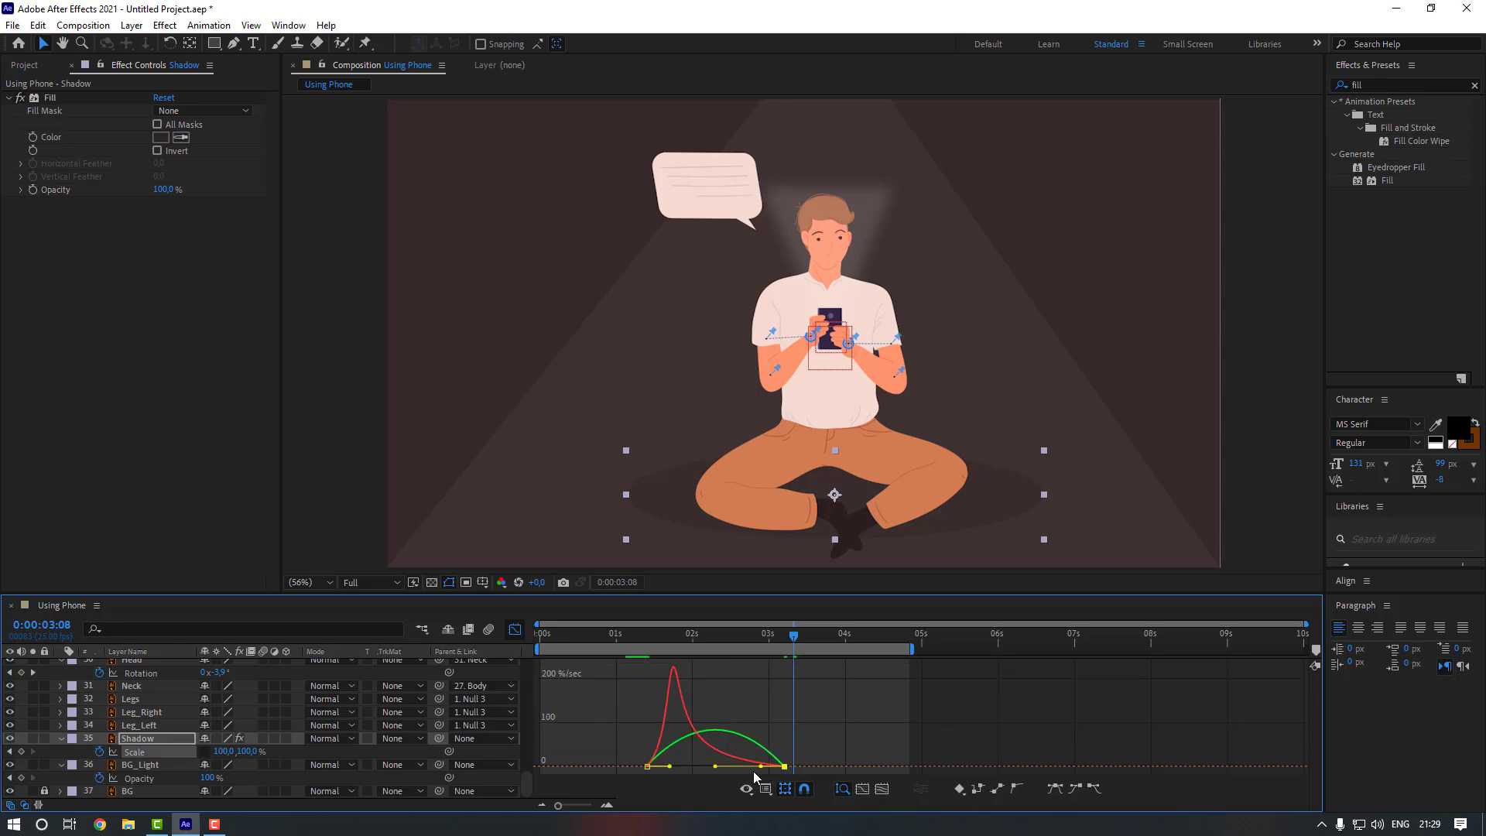
{"action": "left_click_drag", "start_coordinate": [759, 768], "coordinate": [675, 772]}
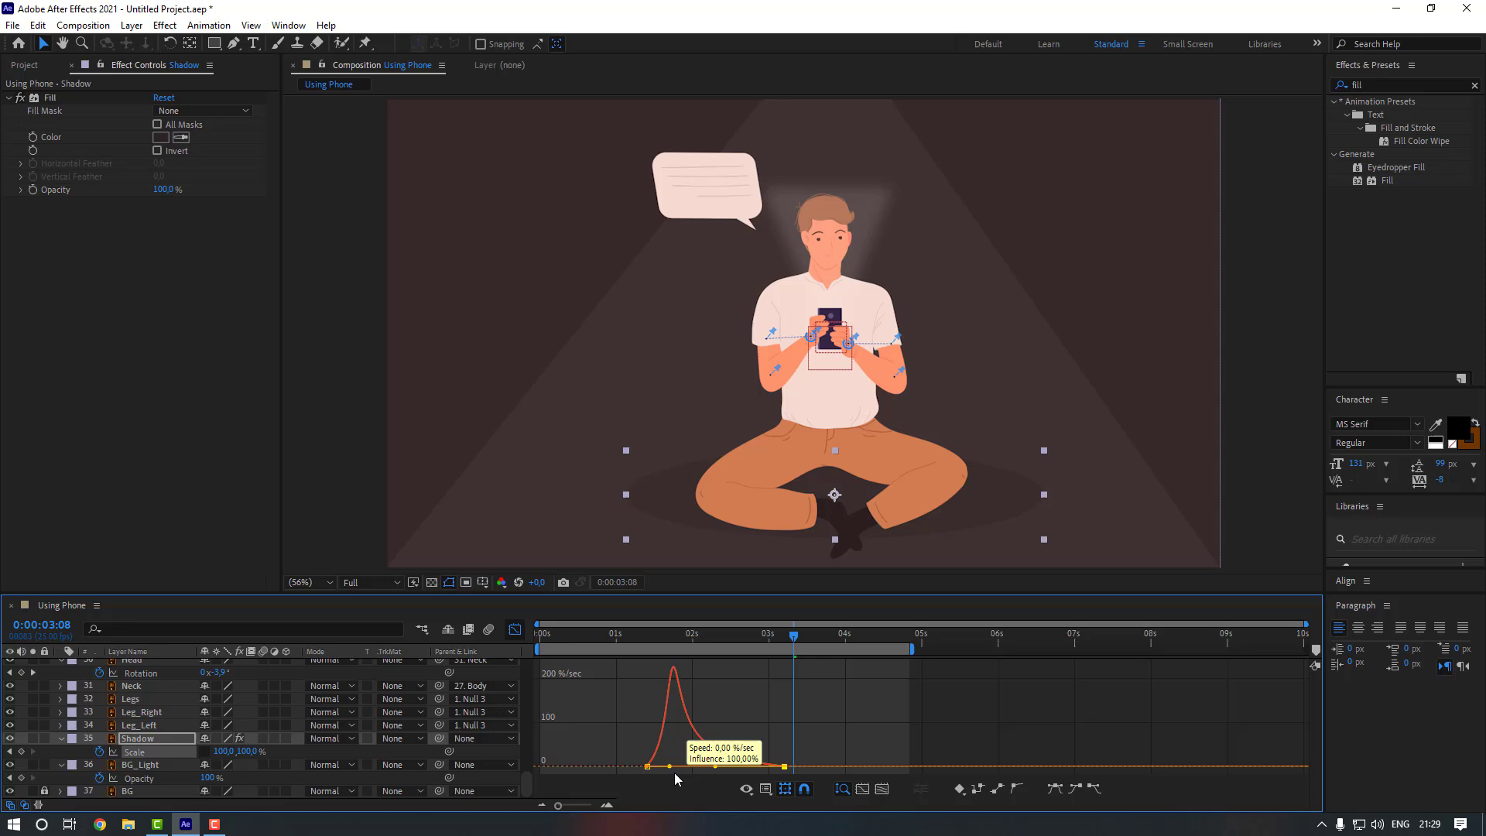
{"action": "left_click", "coordinate": [514, 630]}
{"action": "left_click", "coordinate": [726, 750]}
{"action": "left_click", "coordinate": [641, 634]}
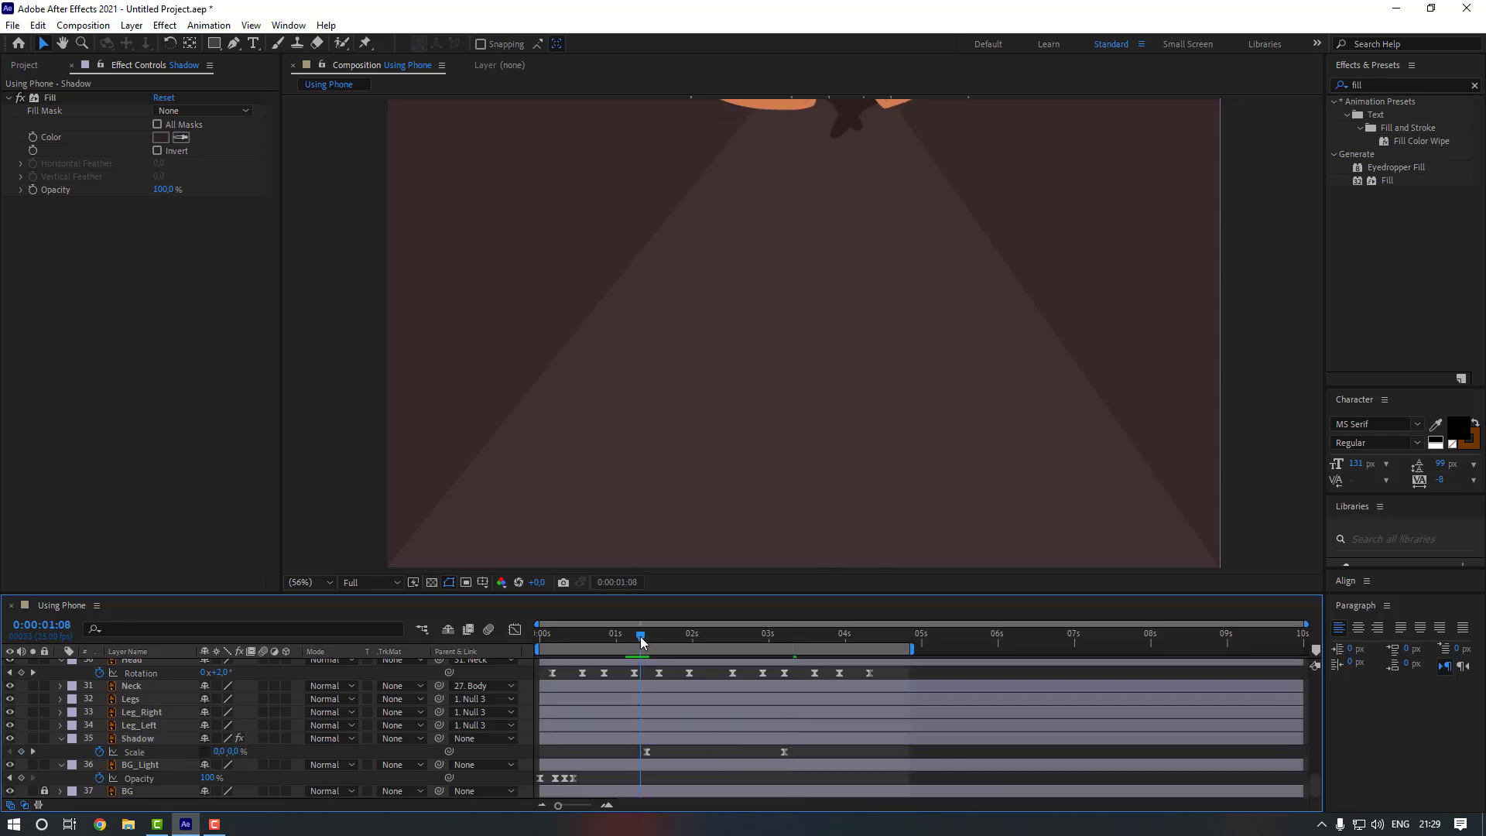
{"action": "key", "text": "space"}
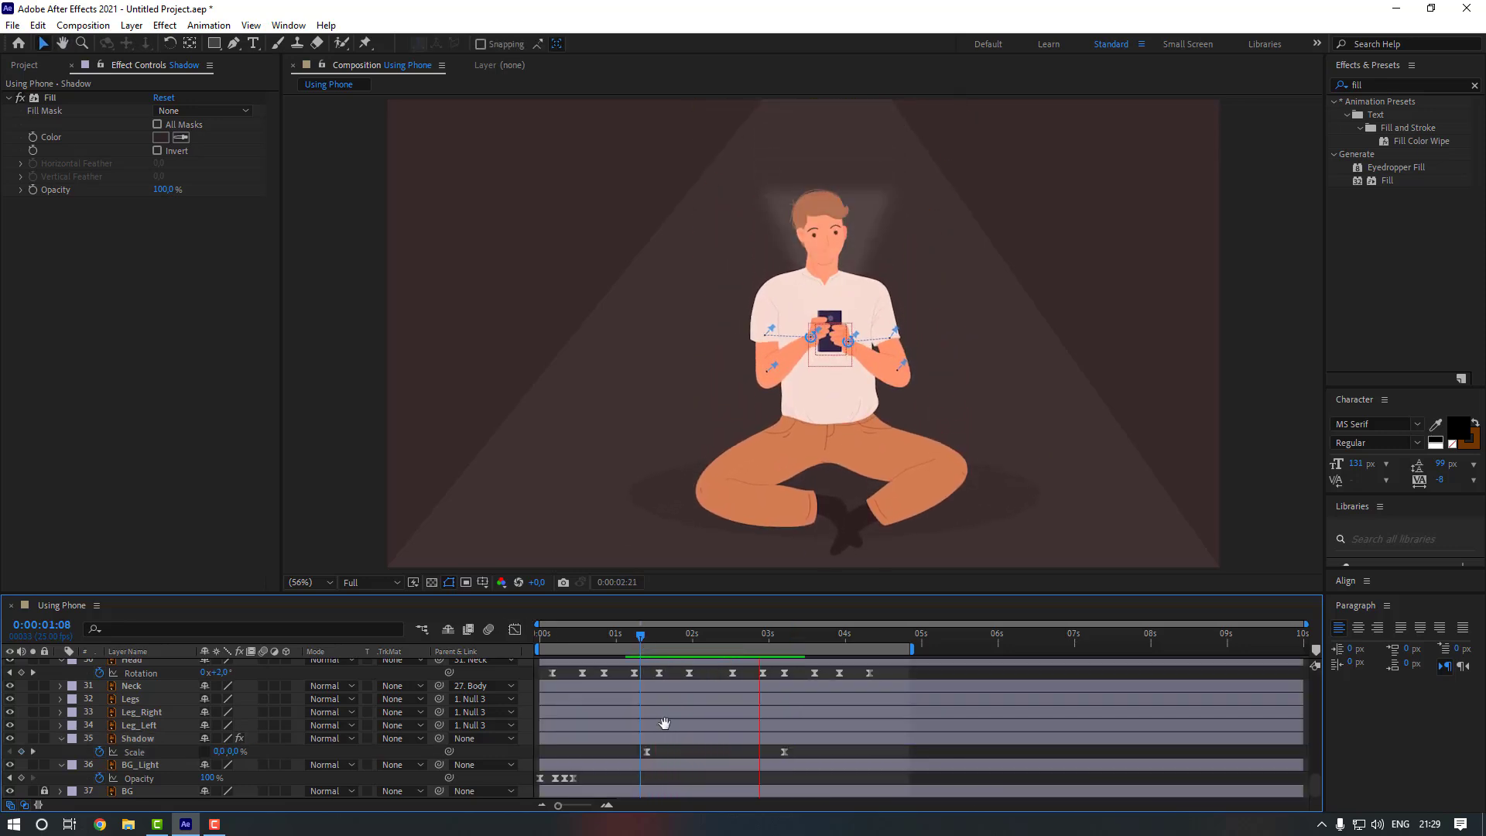
- Move the Shadow's first Scale keyframe earlier, to about 0:00:00:23, and preview the shadow's timing
{"action": "left_click", "coordinate": [646, 752]}
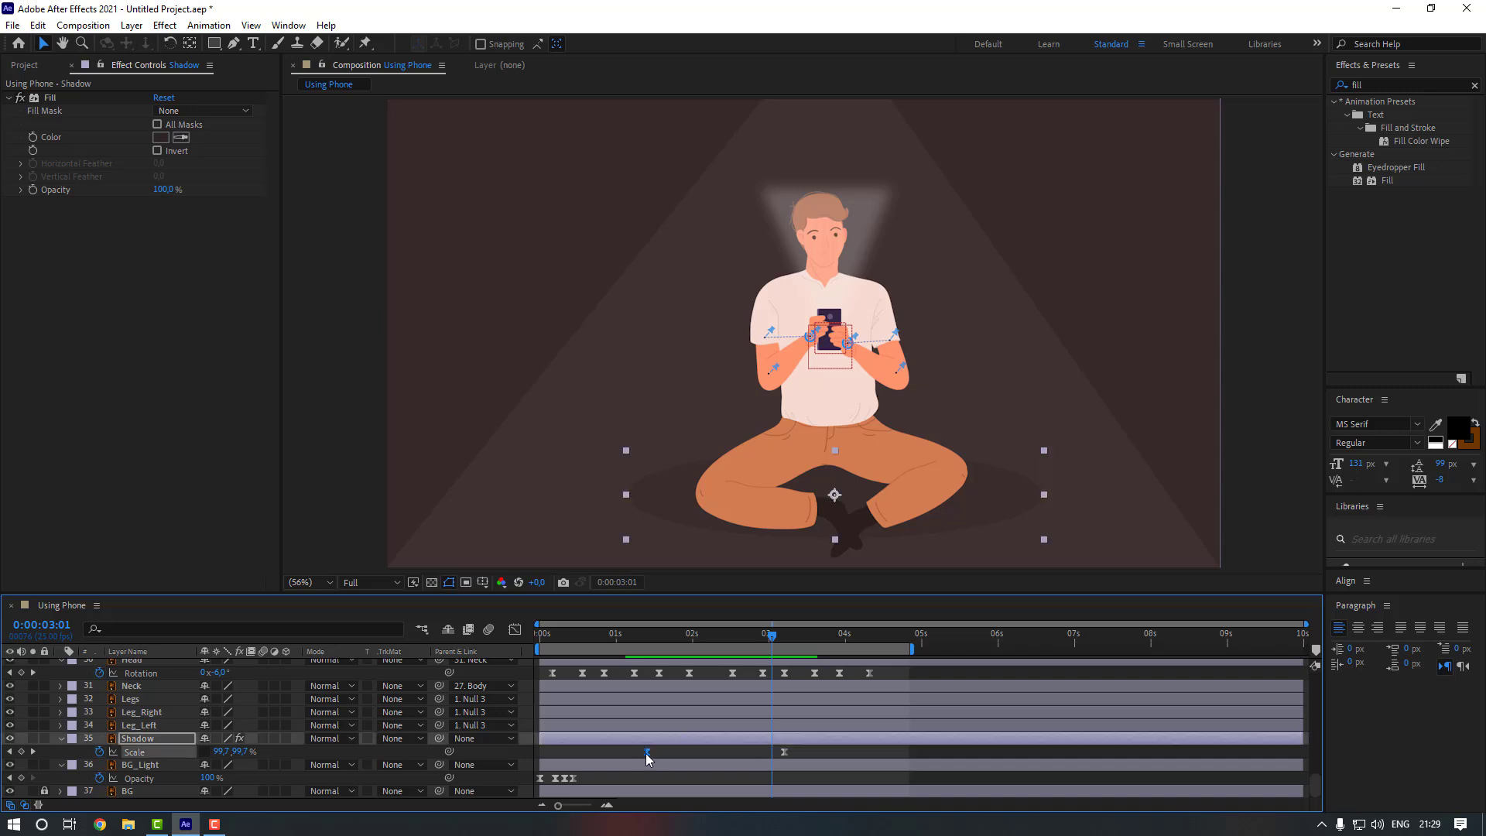
{"action": "left_click_drag", "start_coordinate": [646, 753], "coordinate": [610, 755]}
{"action": "left_click", "coordinate": [624, 676]}
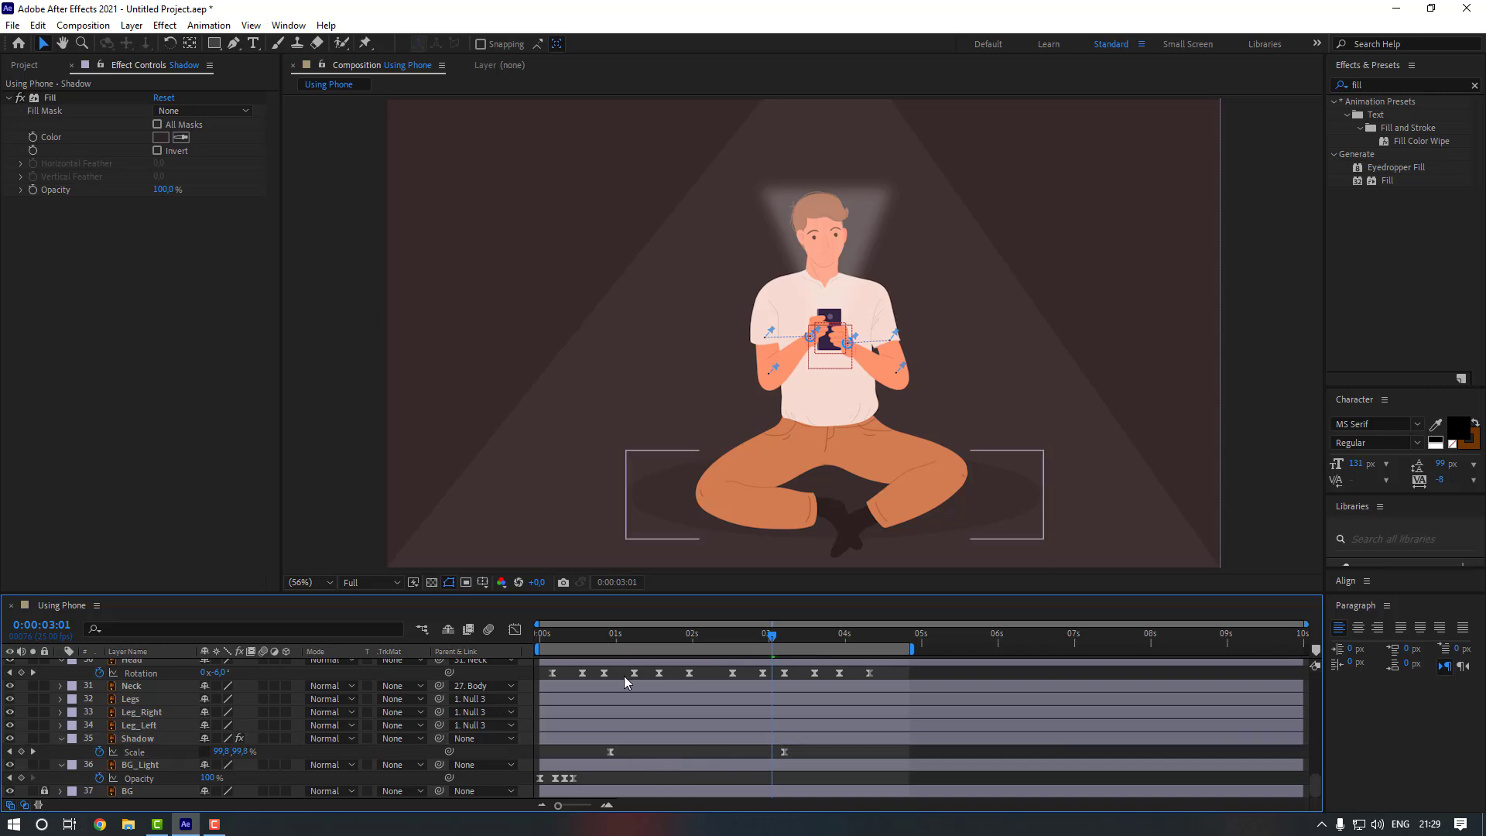
{"action": "left_click_drag", "start_coordinate": [612, 640], "coordinate": [596, 641]}
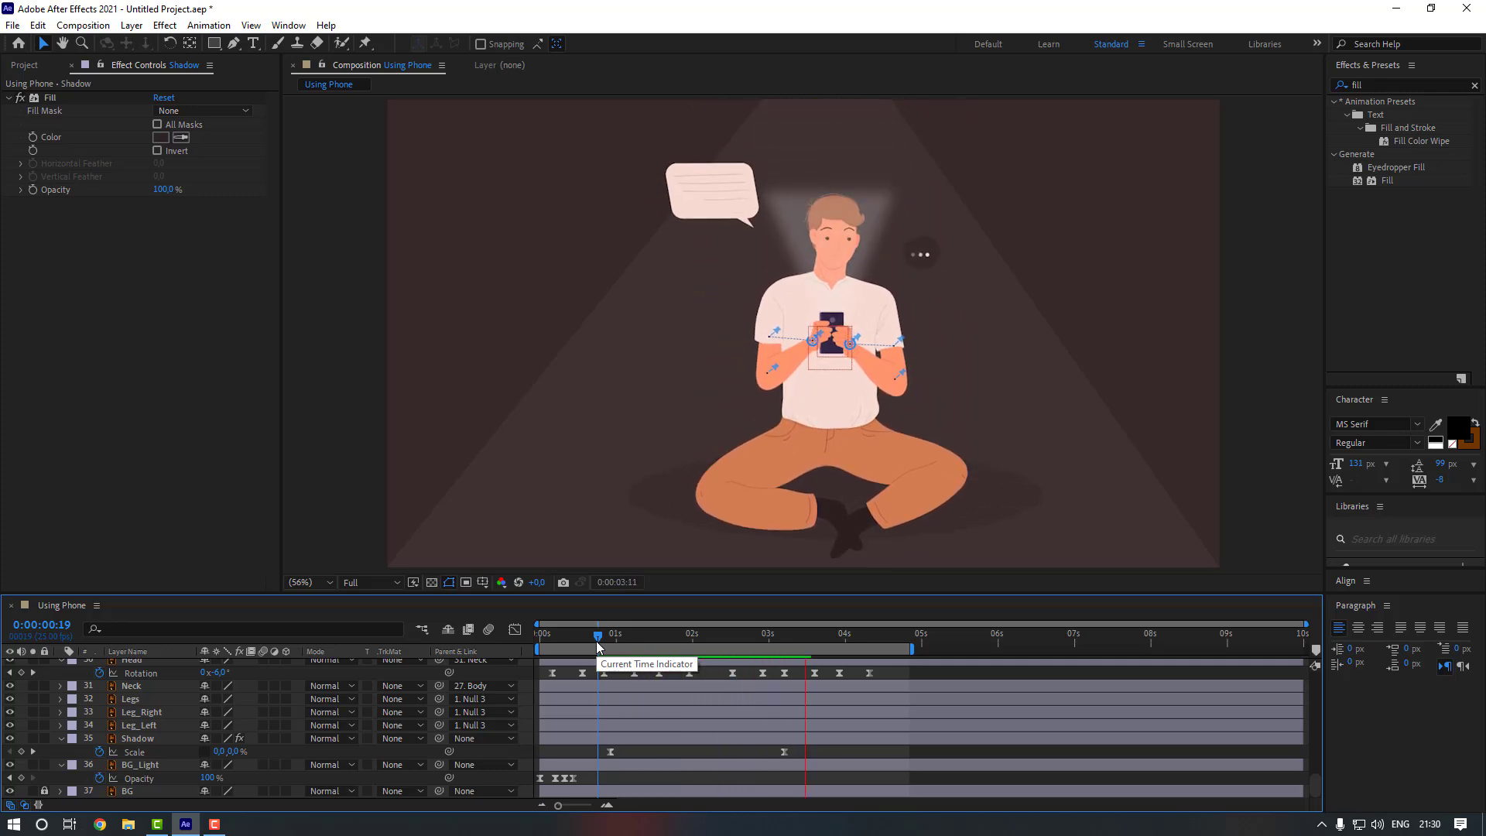
{"action": "left_click", "coordinate": [755, 641]}
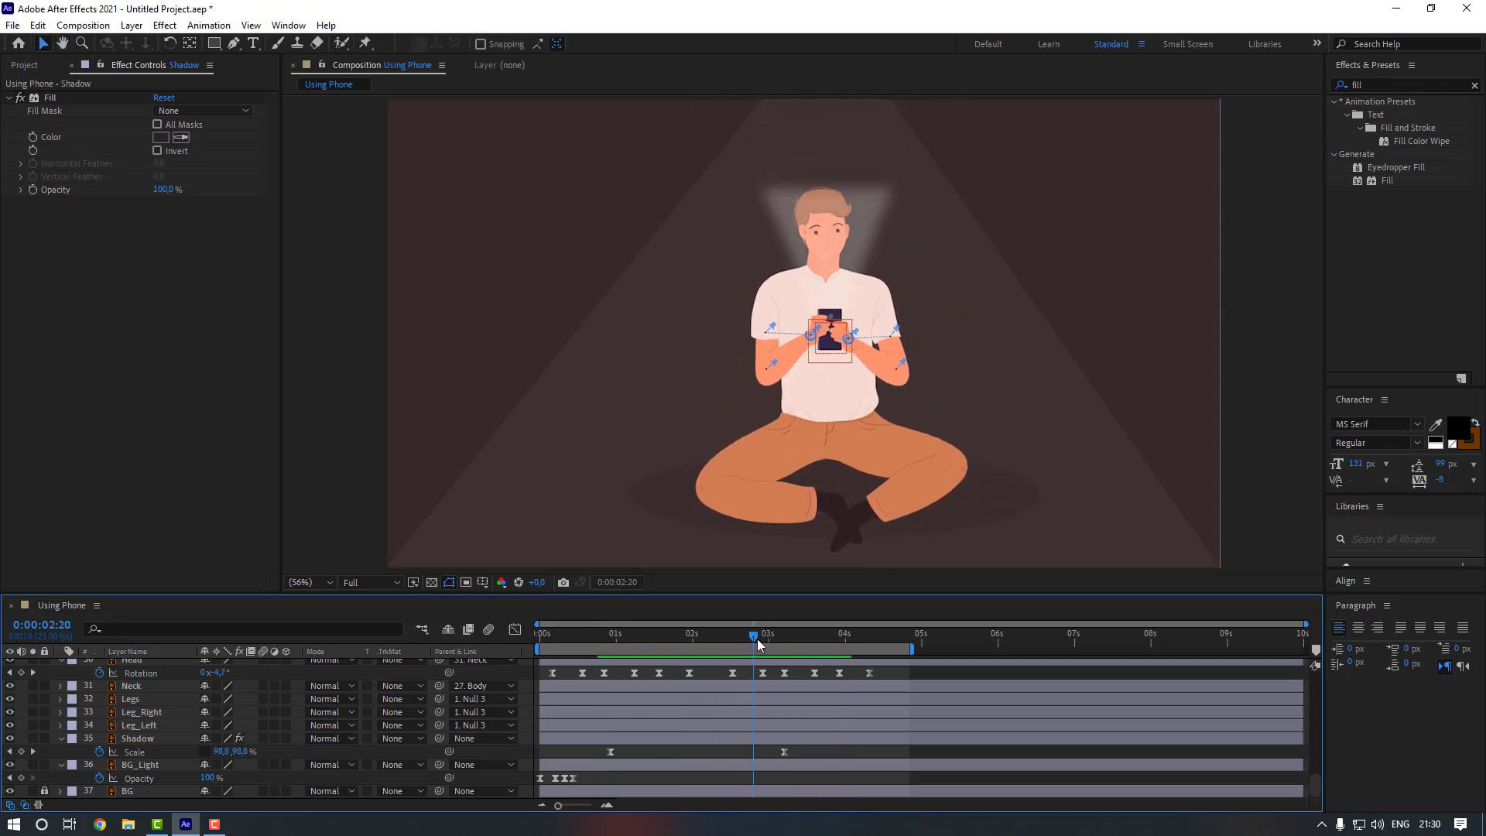
{"action": "key", "text": "space"}
{"action": "key", "text": "space"}
- Move the Shadow's last Scale keyframe to 0:00:03:00 and preview the landing
{"action": "left_click_drag", "start_coordinate": [747, 642], "coordinate": [768, 642]}
{"action": "left_click", "coordinate": [784, 753]}
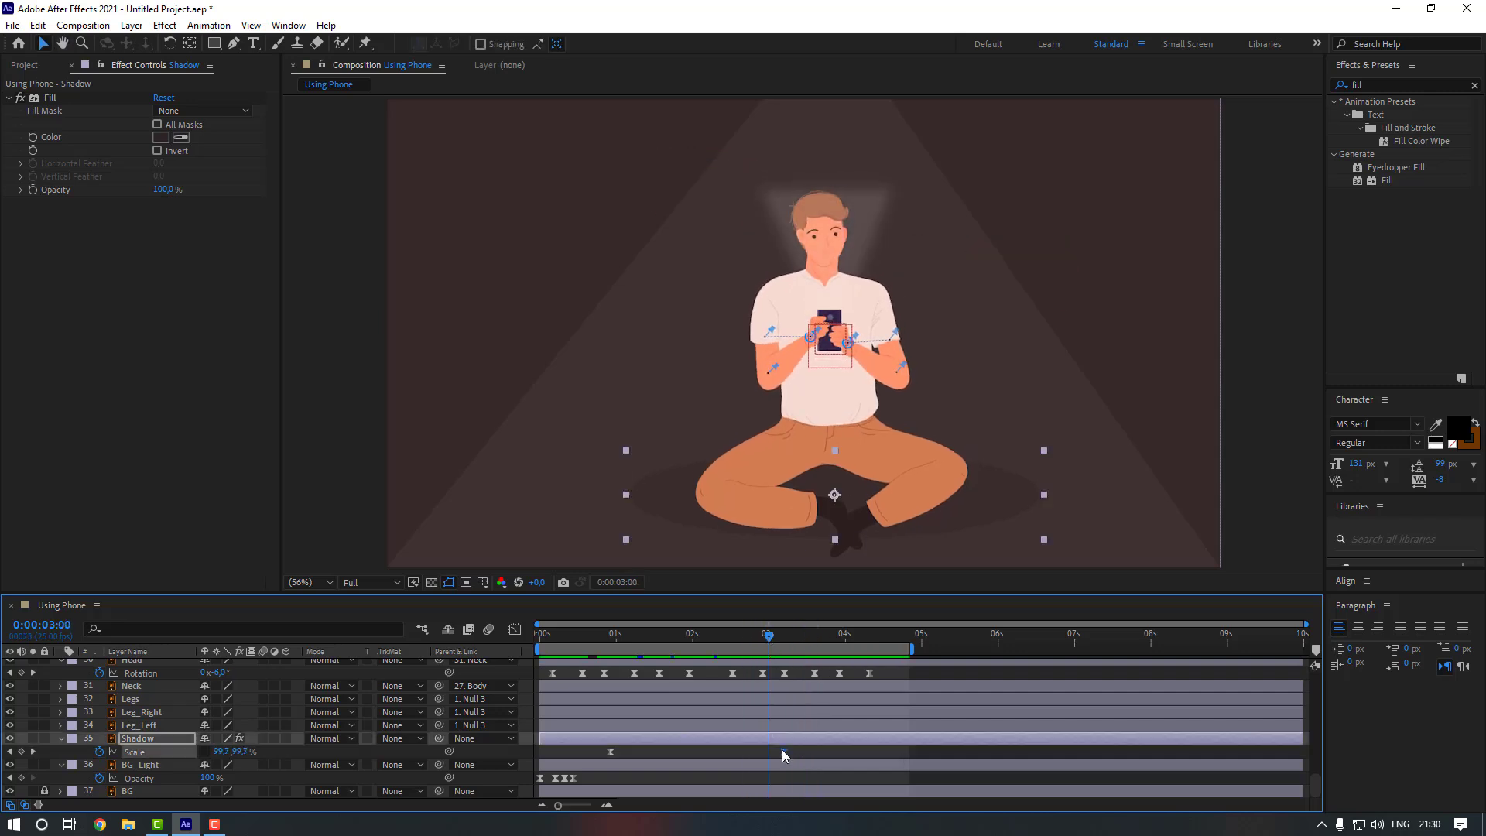
{"action": "left_click_drag", "start_coordinate": [771, 753], "coordinate": [769, 753]}
{"action": "left_click", "coordinate": [791, 750]}
{"action": "left_click_drag", "start_coordinate": [767, 636], "coordinate": [649, 642]}
{"action": "key", "text": "space"}
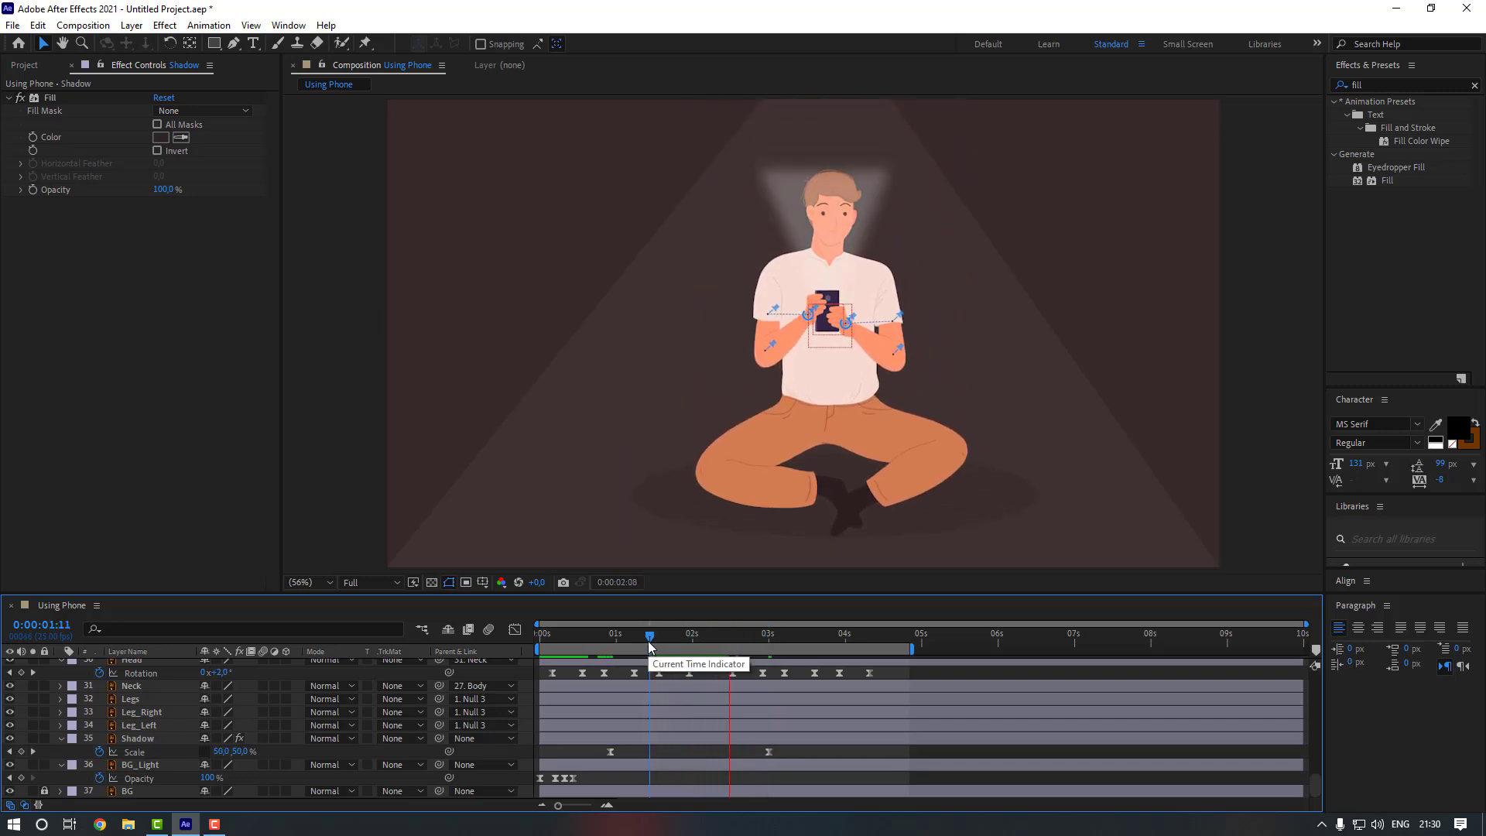
- Move the Shadow's last Scale keyframe to about 0:00:03:02 and preview the landing from 0:00:01:20
{"action": "left_click", "coordinate": [768, 752]}
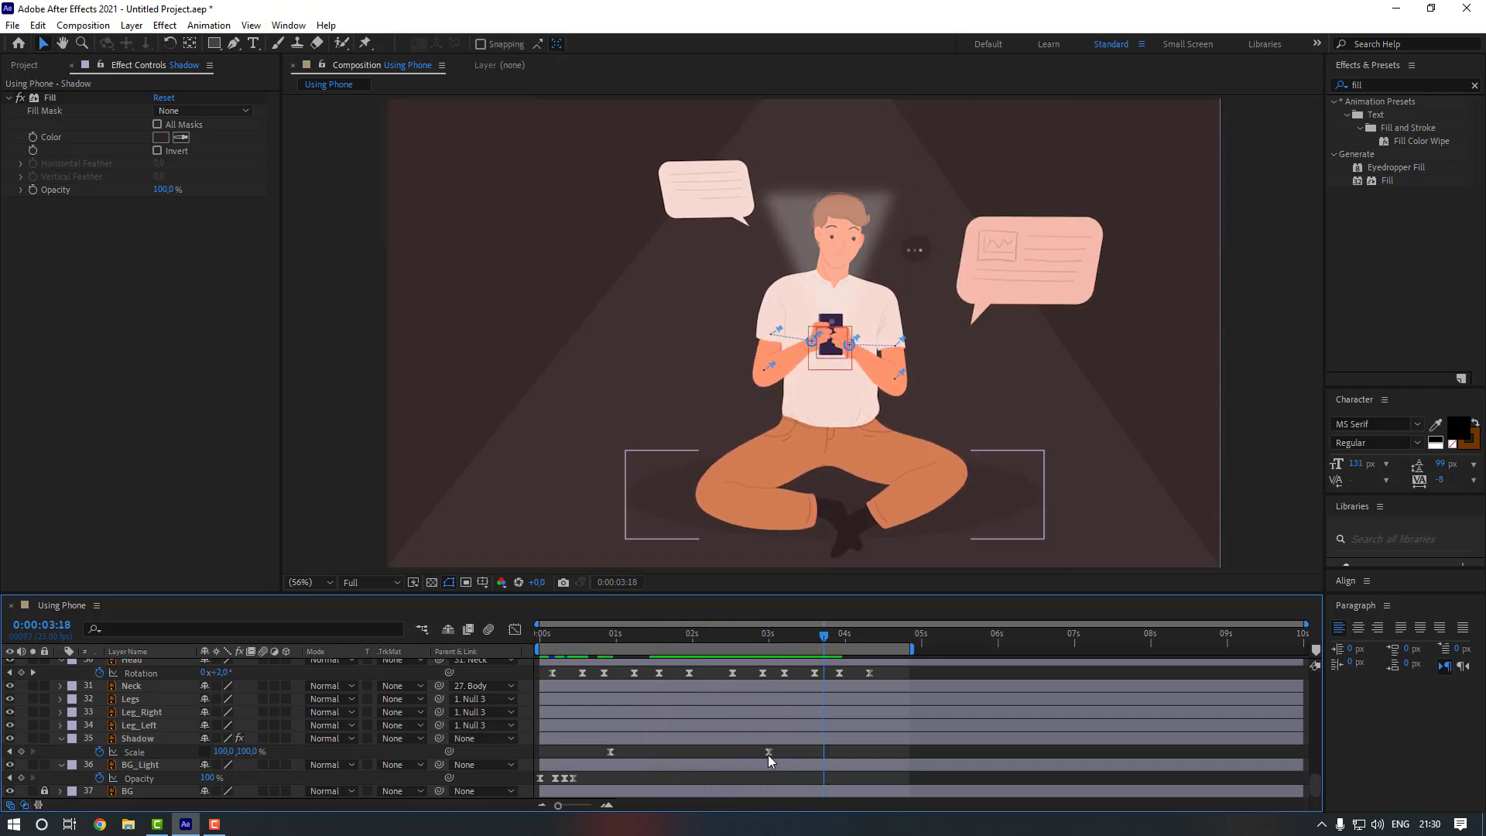
{"action": "left_click_drag", "start_coordinate": [771, 754], "coordinate": [776, 754]}
{"action": "left_click", "coordinate": [791, 751]}
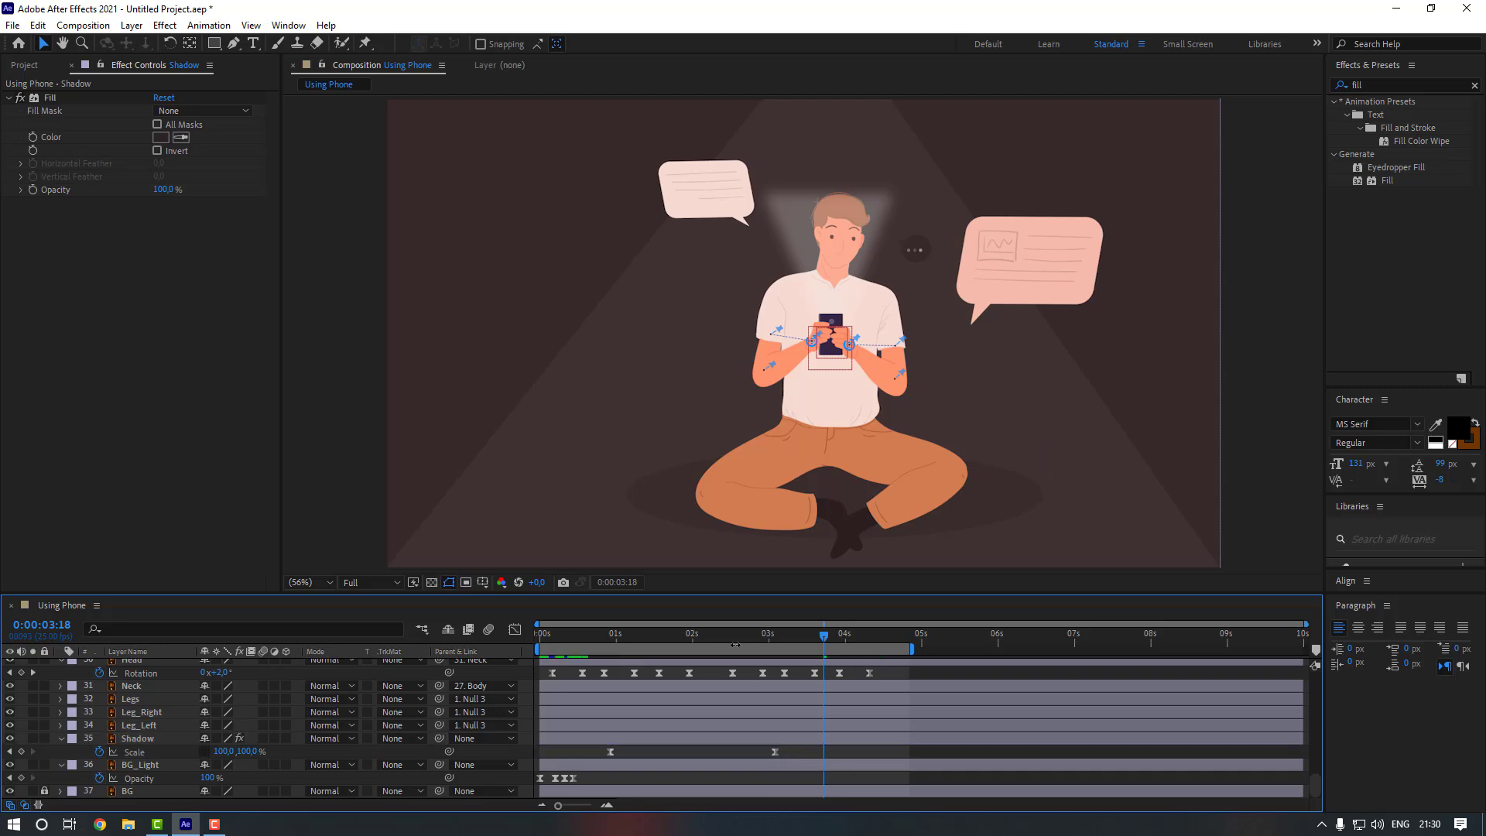
{"action": "left_click_drag", "start_coordinate": [766, 636], "coordinate": [703, 636]}
{"action": "left_click", "coordinate": [679, 636]}
{"action": "key", "text": "space"}
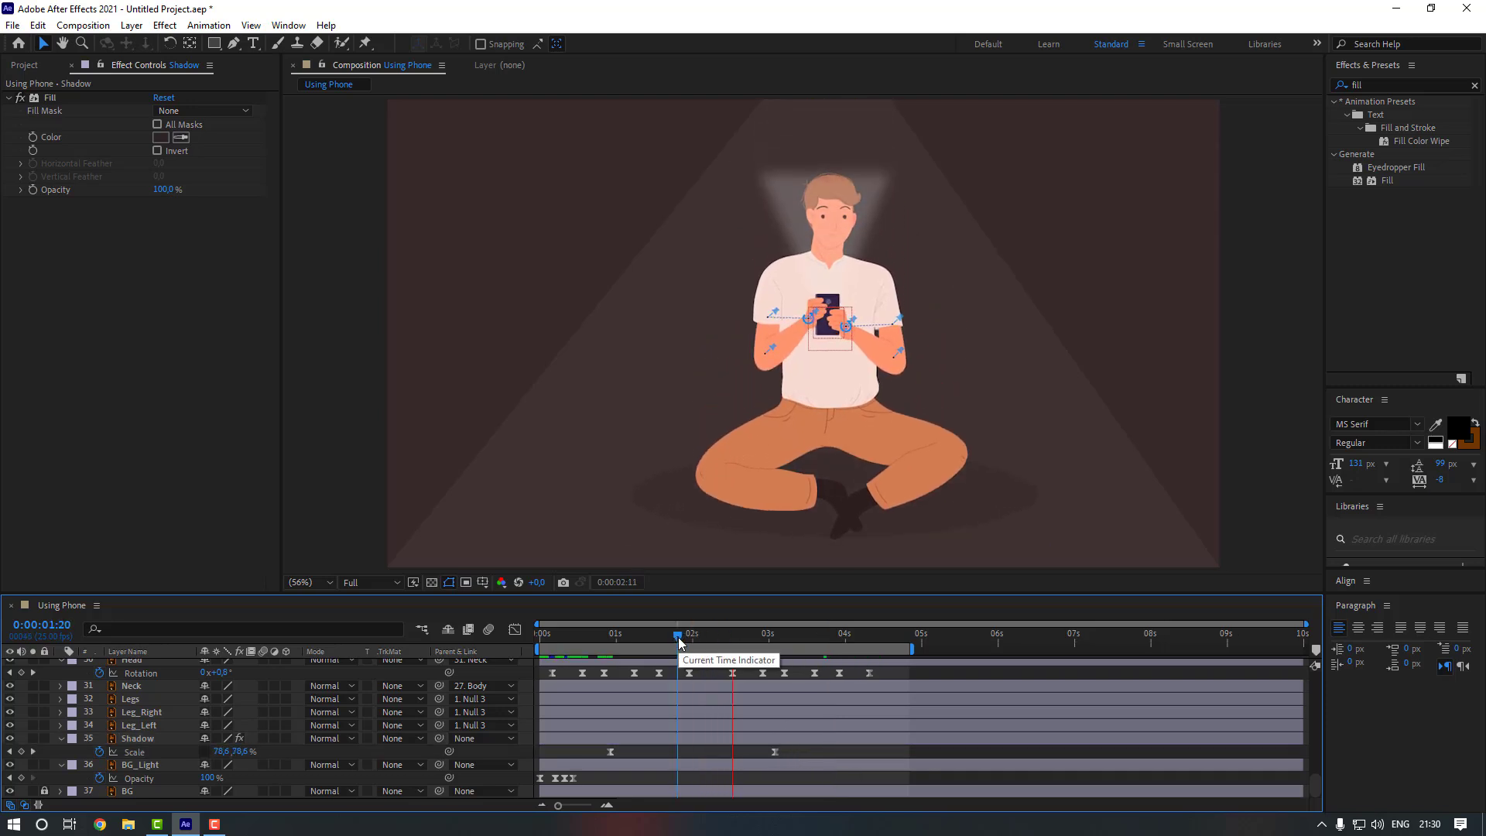
{"action": "key", "text": "space"}
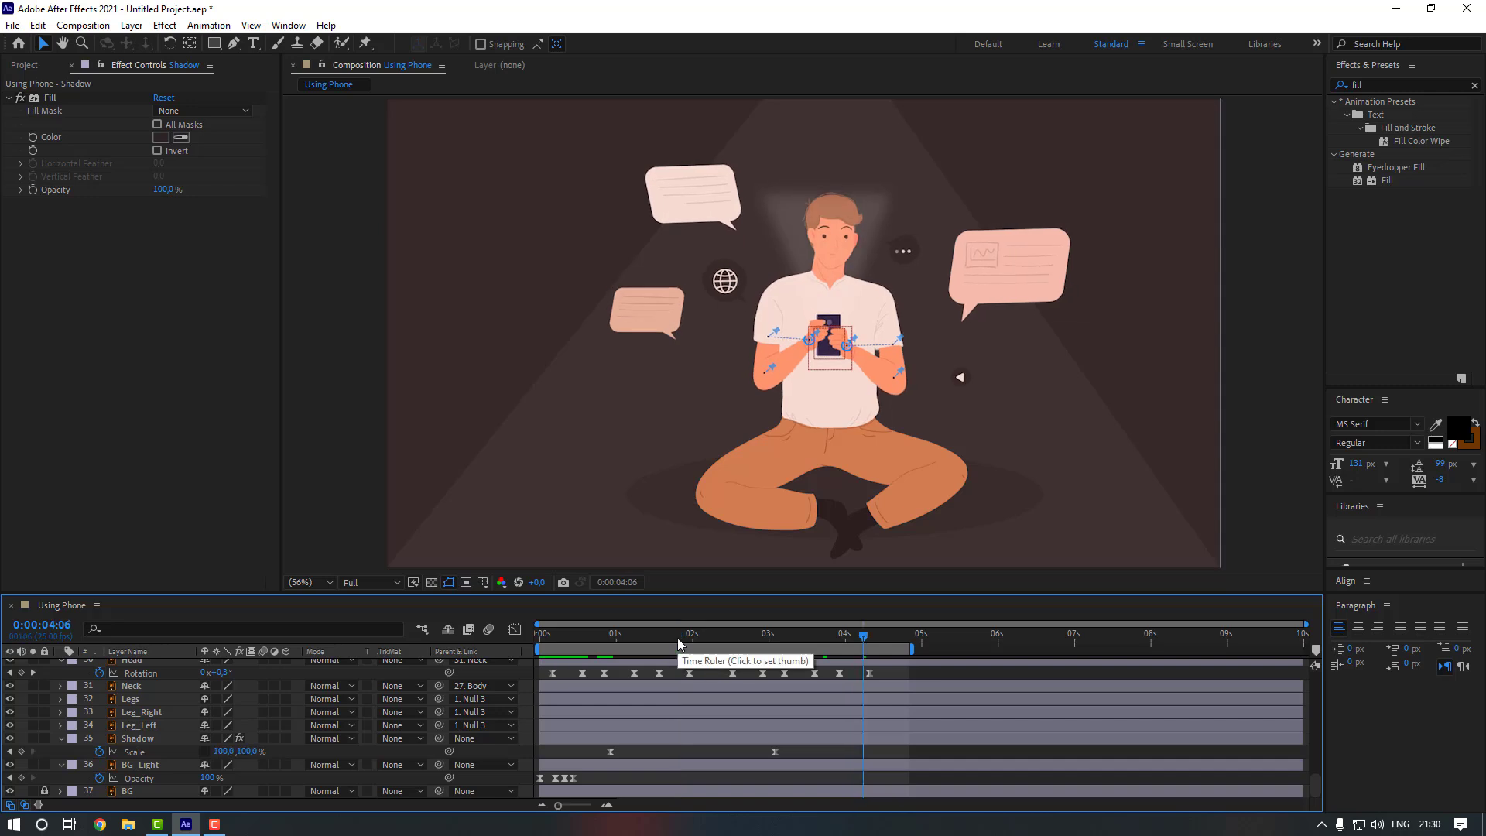
- Preview the whole animation and shift the Null 3 layer earlier so the character's drop starts at 0:00:00:14
{"action": "key", "text": "space"}
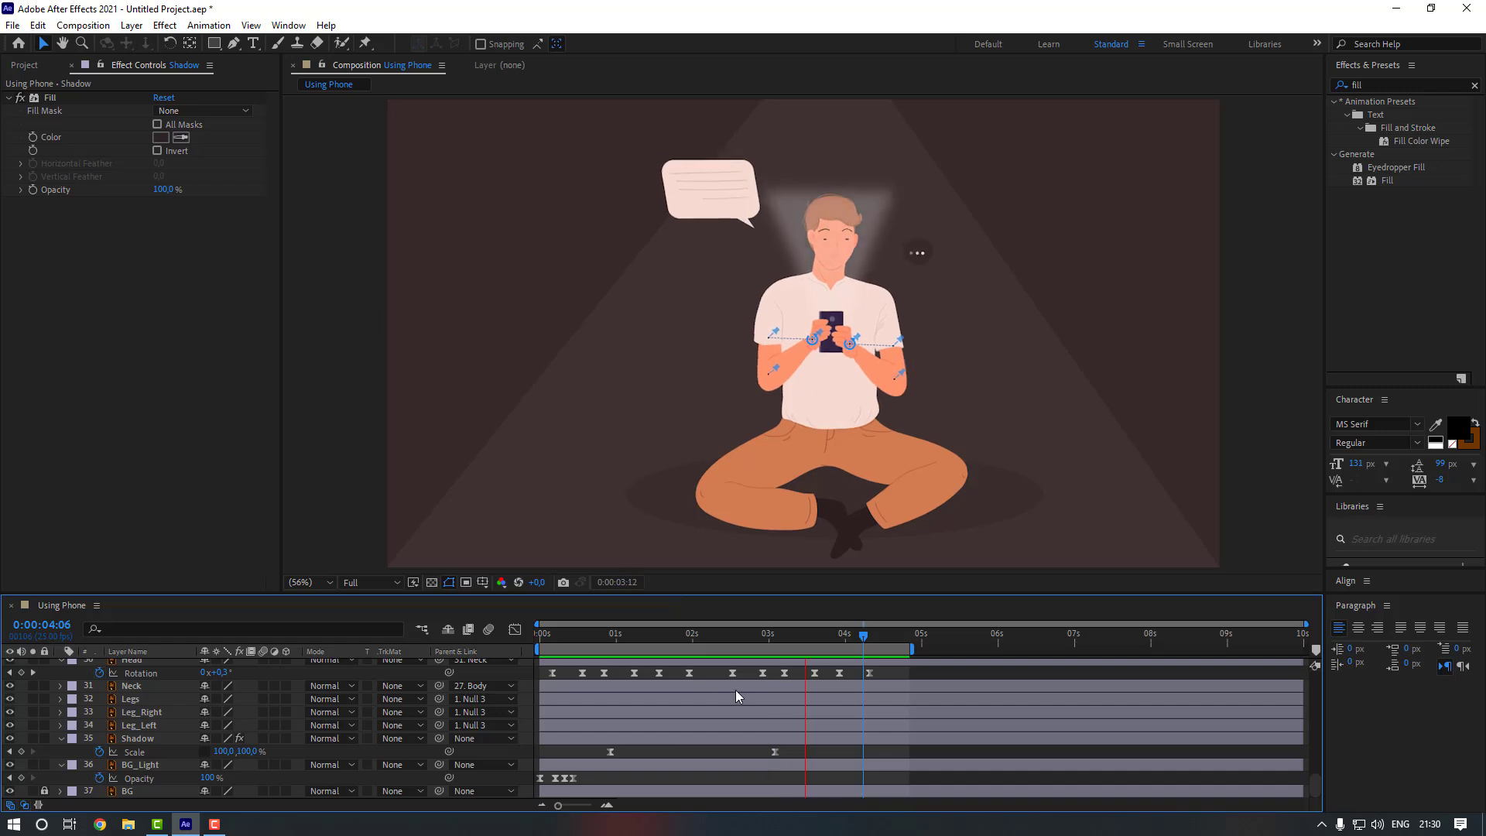
{"action": "key", "text": "space"}
{"action": "scroll", "coordinate": [735, 692], "scroll_direction": "up", "scroll_amount": 10}
{"action": "scroll", "coordinate": [645, 716], "scroll_direction": "down", "scroll_amount": 10}
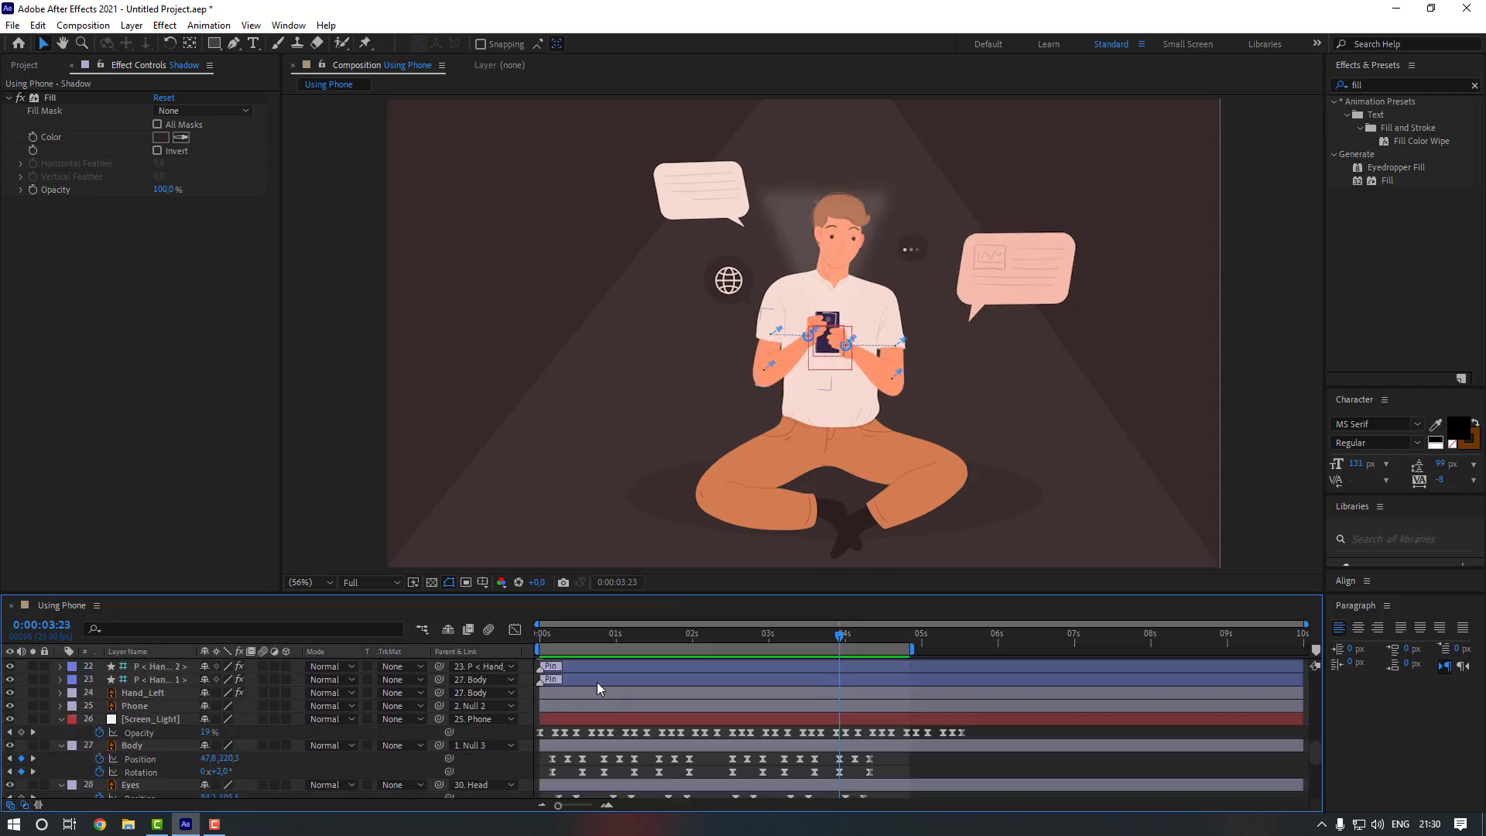
{"action": "left_click", "coordinate": [586, 634]}
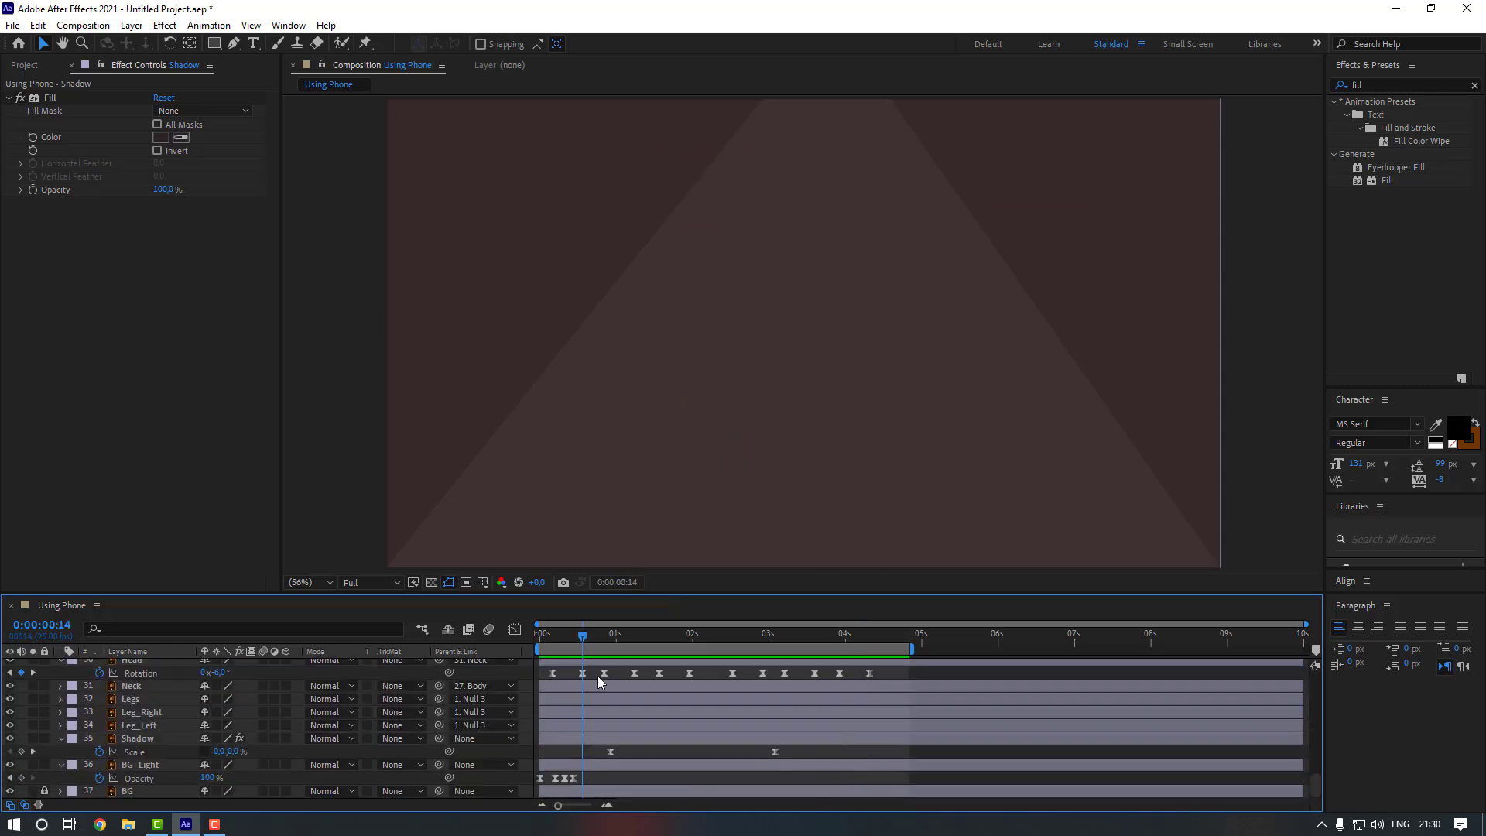
{"action": "scroll", "coordinate": [628, 756], "scroll_direction": "up", "scroll_amount": 10}
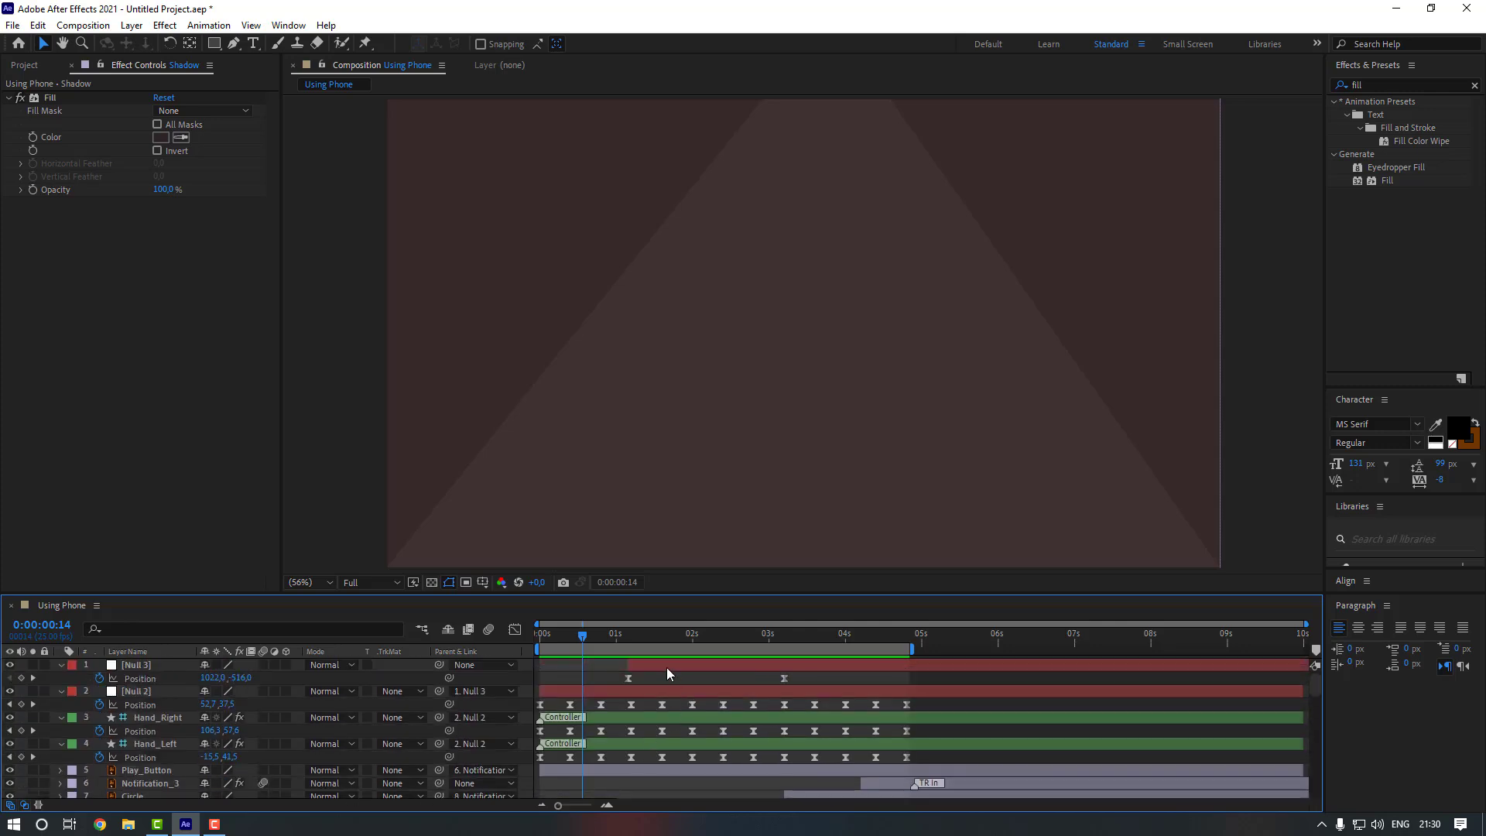
{"action": "left_click", "coordinate": [670, 671]}
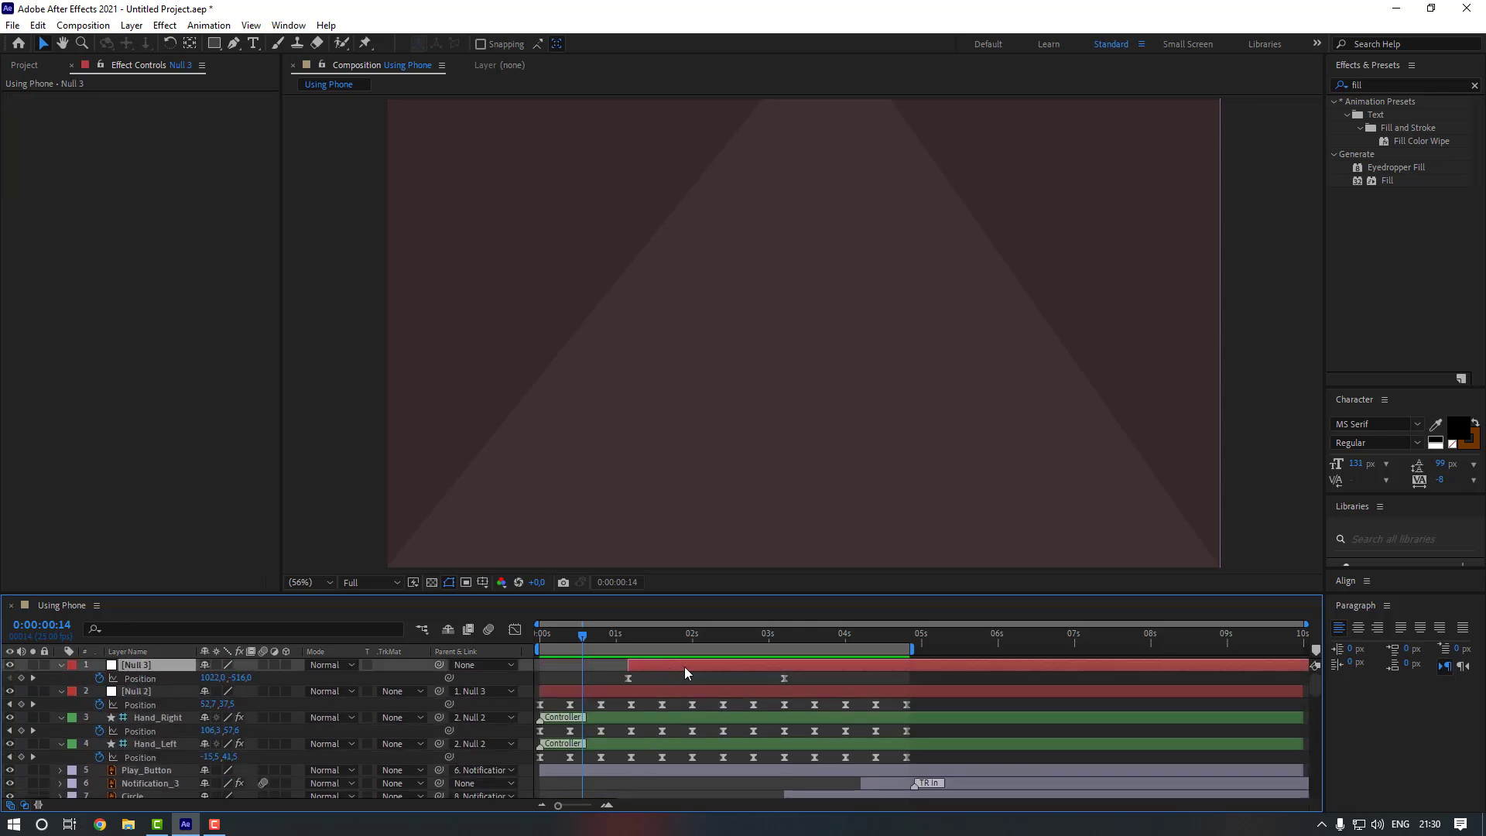
{"action": "left_click_drag", "start_coordinate": [684, 667], "coordinate": [639, 671]}
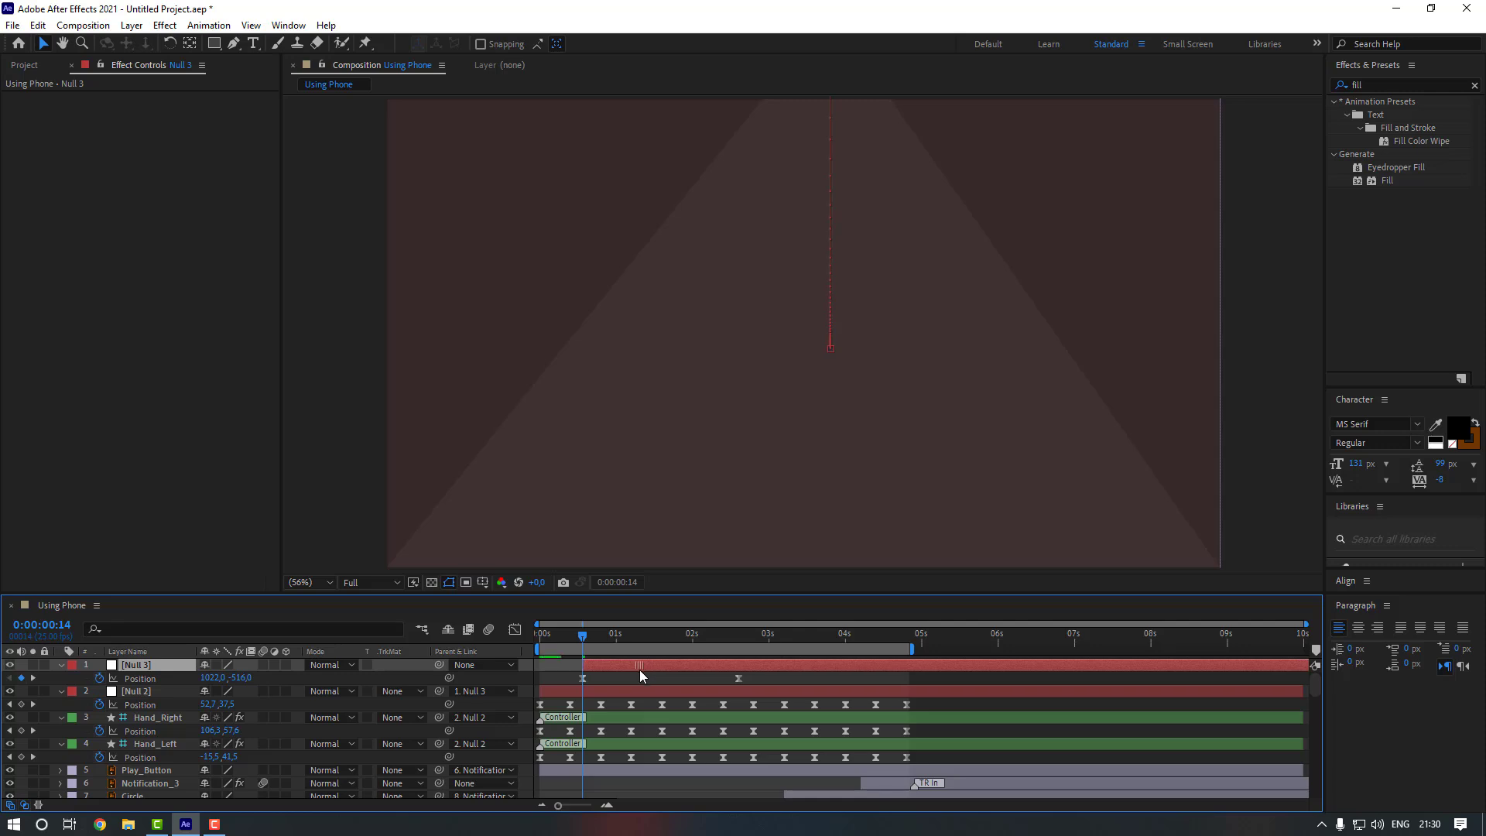
- Shift both Shadow Scale keyframes earlier together, to about 0:00:00:09 and 0:00:02:13, and preview the result
{"action": "scroll", "coordinate": [640, 670], "scroll_direction": "down", "scroll_amount": 10}
{"action": "scroll", "coordinate": [648, 705], "scroll_direction": "down", "scroll_amount": 3}
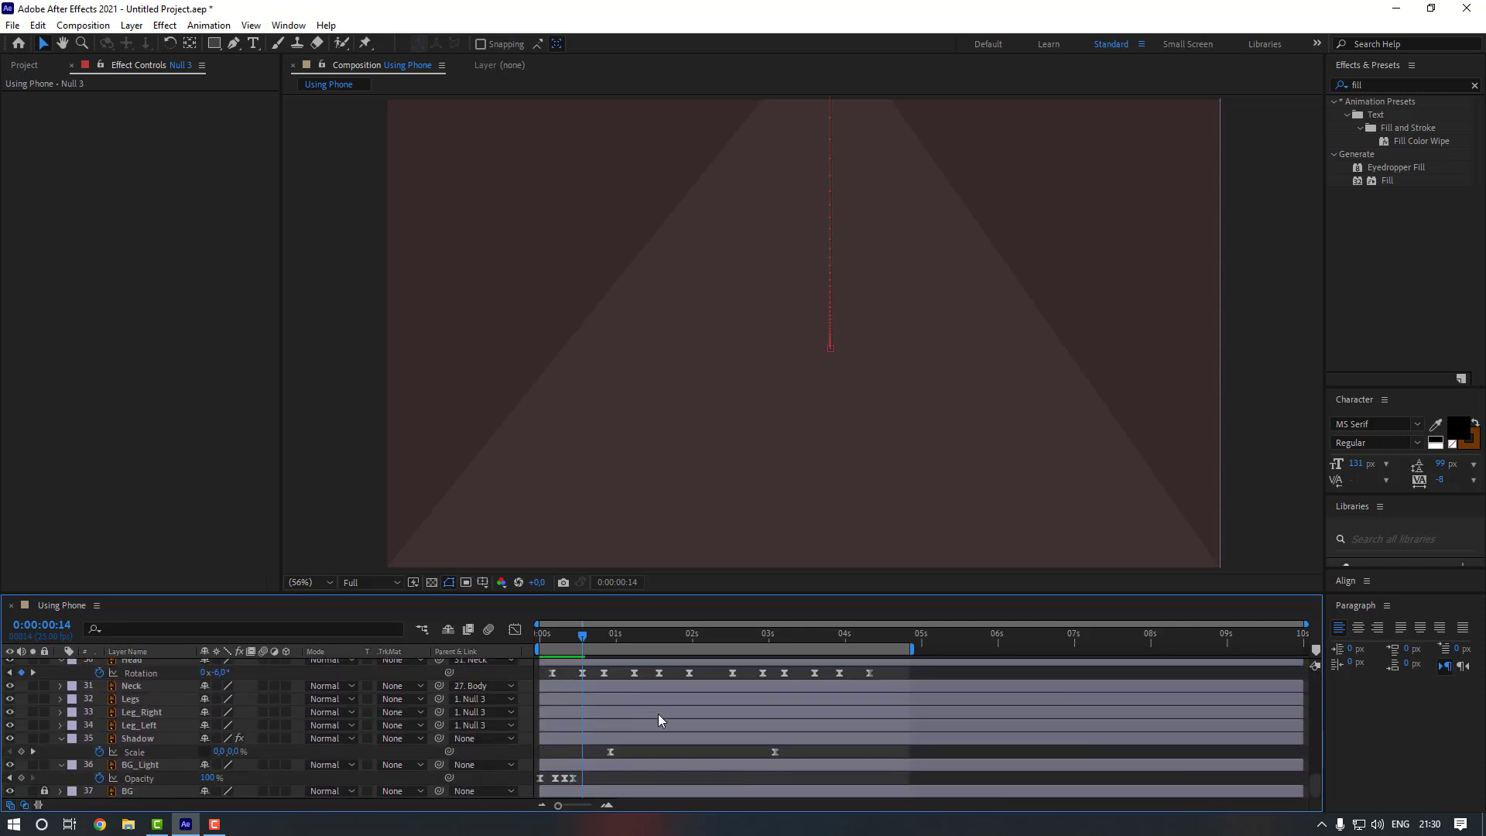
{"action": "left_click_drag", "start_coordinate": [799, 756], "coordinate": [582, 756]}
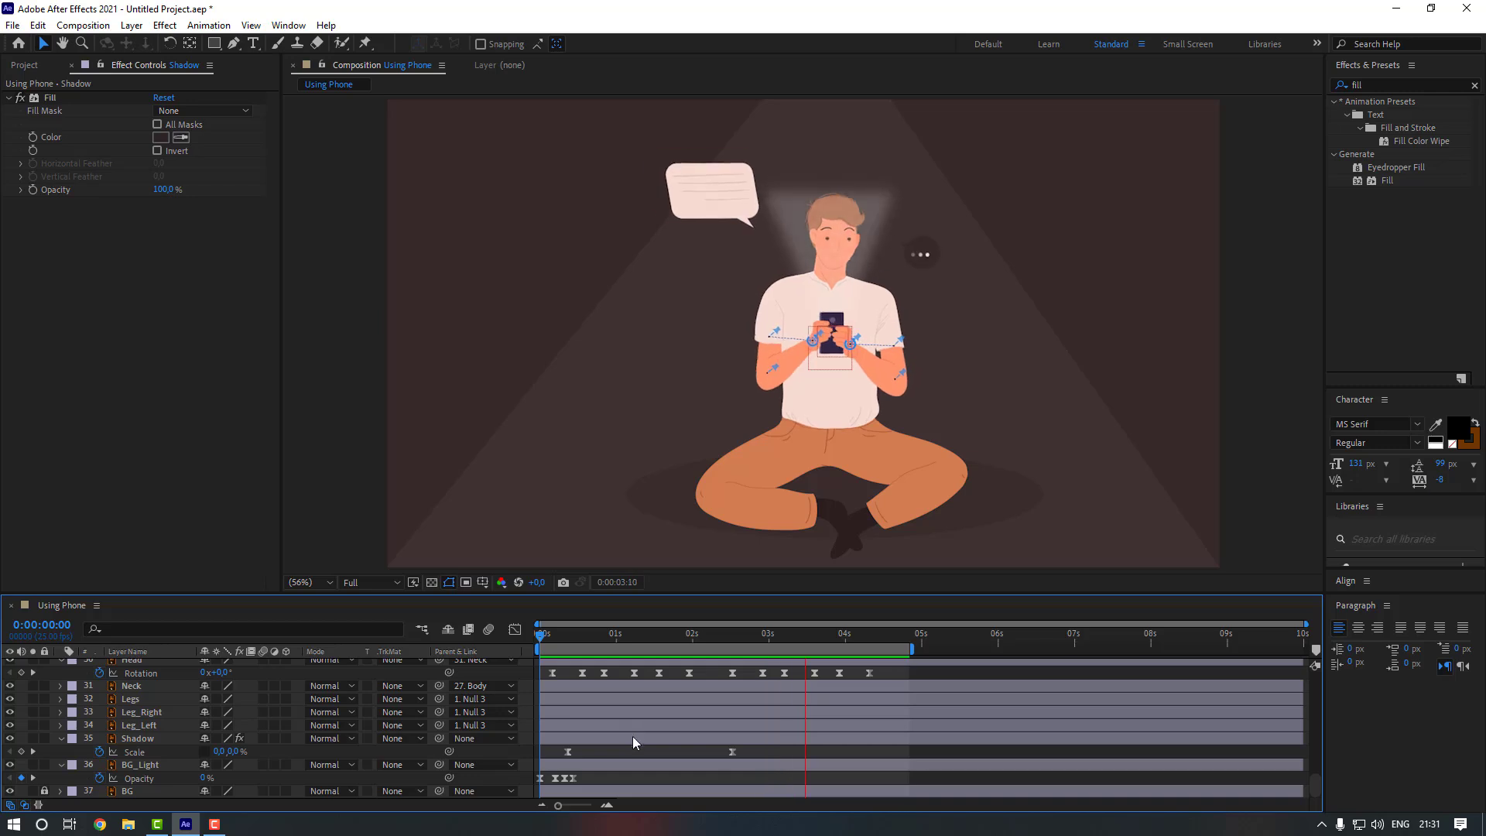
- Shift all layers from Notification_3 through Message_1 earlier together so Message_1 starts at 0:00:02:13, and preview the retimed animation
{"action": "scroll", "coordinate": [630, 736], "scroll_direction": "up", "scroll_amount": 1}
{"action": "left_click", "coordinate": [745, 634]}
{"action": "left_click_drag", "start_coordinate": [743, 636], "coordinate": [733, 637]}
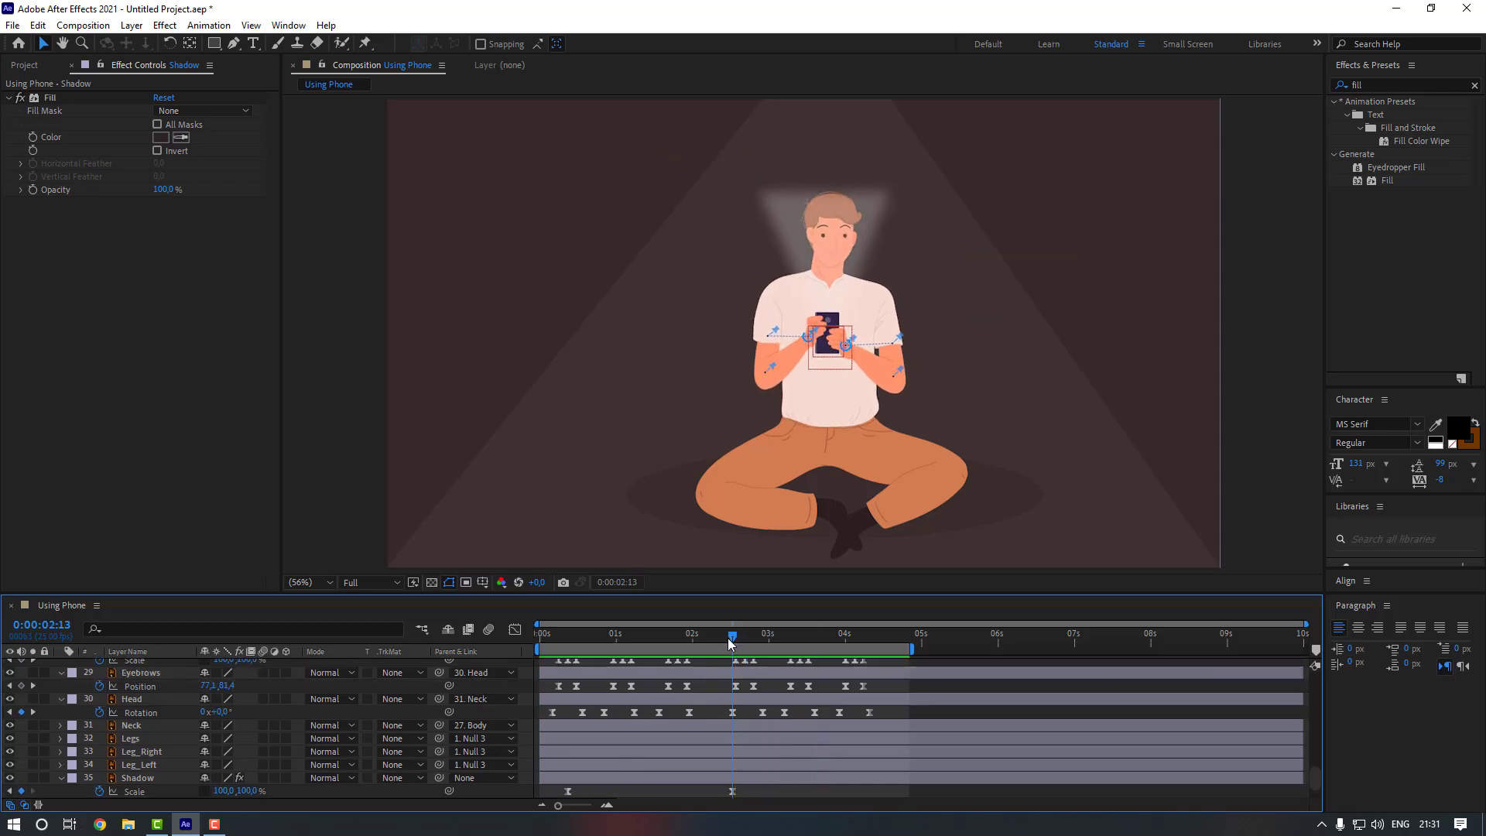
{"action": "scroll", "coordinate": [727, 642], "scroll_direction": "up", "scroll_amount": 10}
{"action": "scroll", "coordinate": [727, 642], "scroll_direction": "up", "scroll_amount": 3}
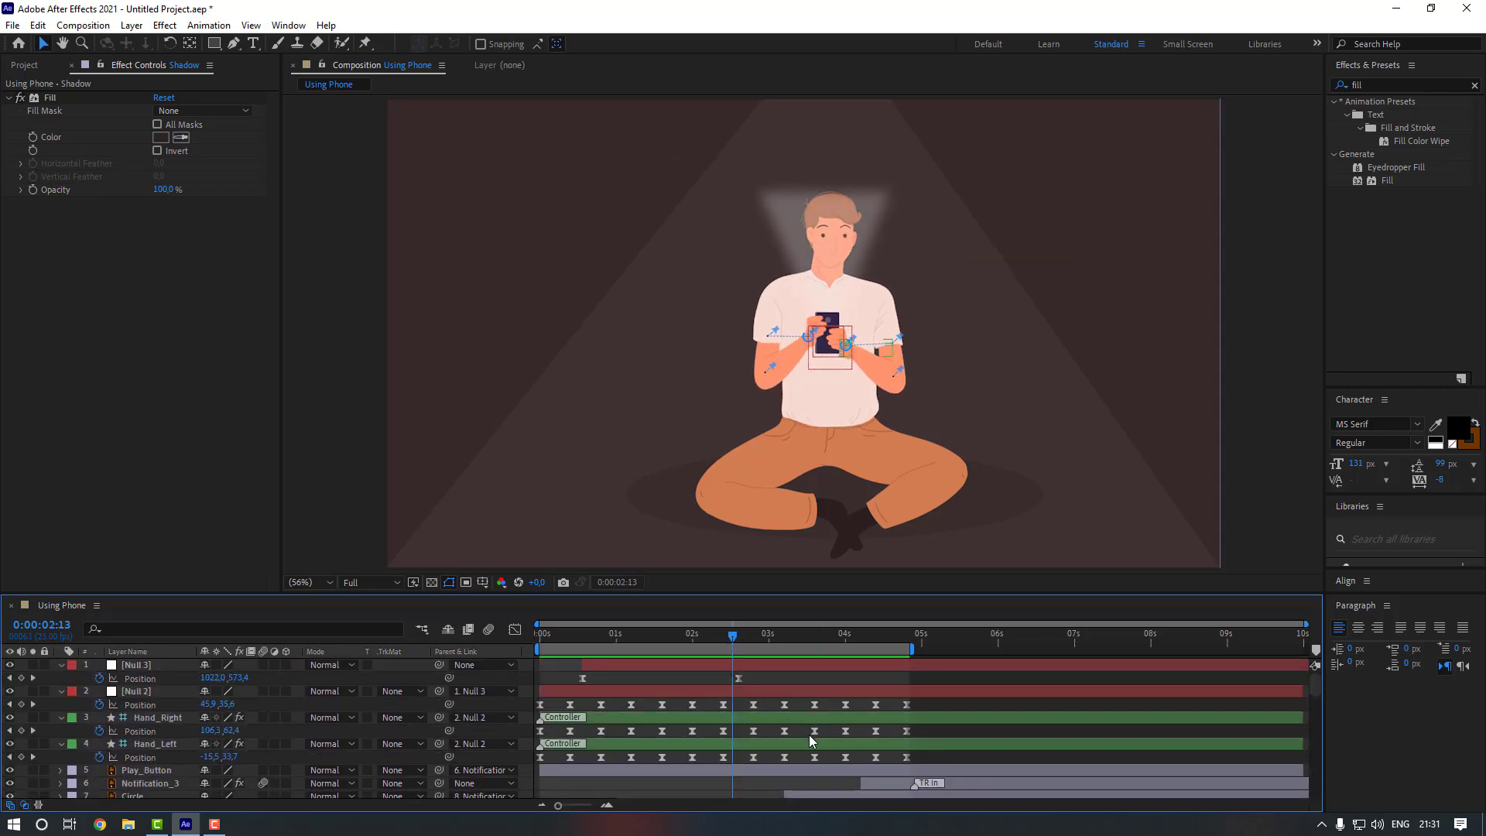
{"action": "scroll", "coordinate": [810, 741], "scroll_direction": "down", "scroll_amount": 2}
{"action": "left_click", "coordinate": [866, 708]}
{"action": "scroll", "coordinate": [846, 726], "scroll_direction": "down", "scroll_amount": 4}
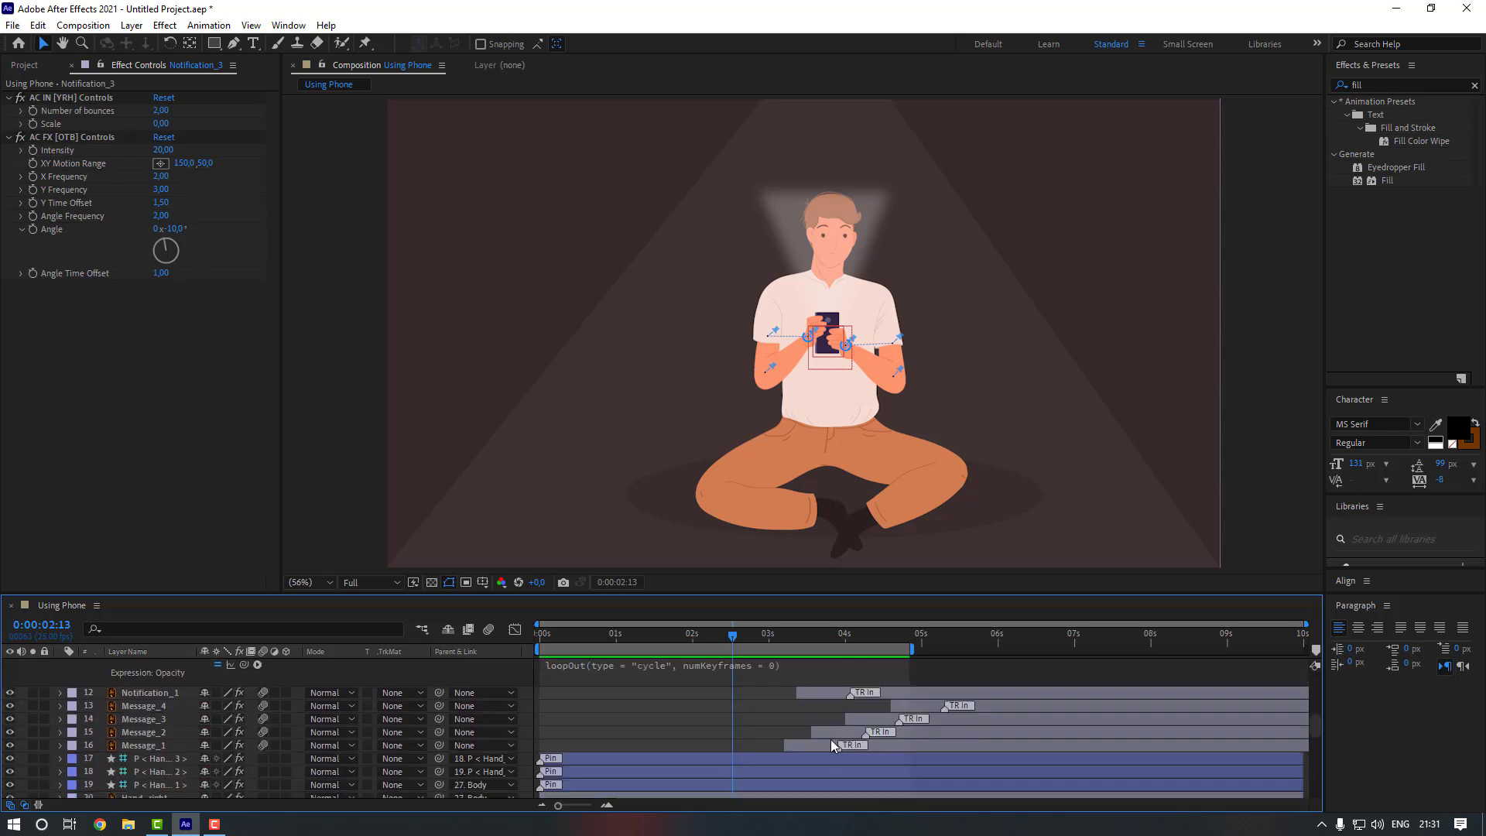
{"action": "left_click", "coordinate": [830, 745], "text": "shift"}
{"action": "left_click_drag", "start_coordinate": [816, 694], "coordinate": [764, 696]}
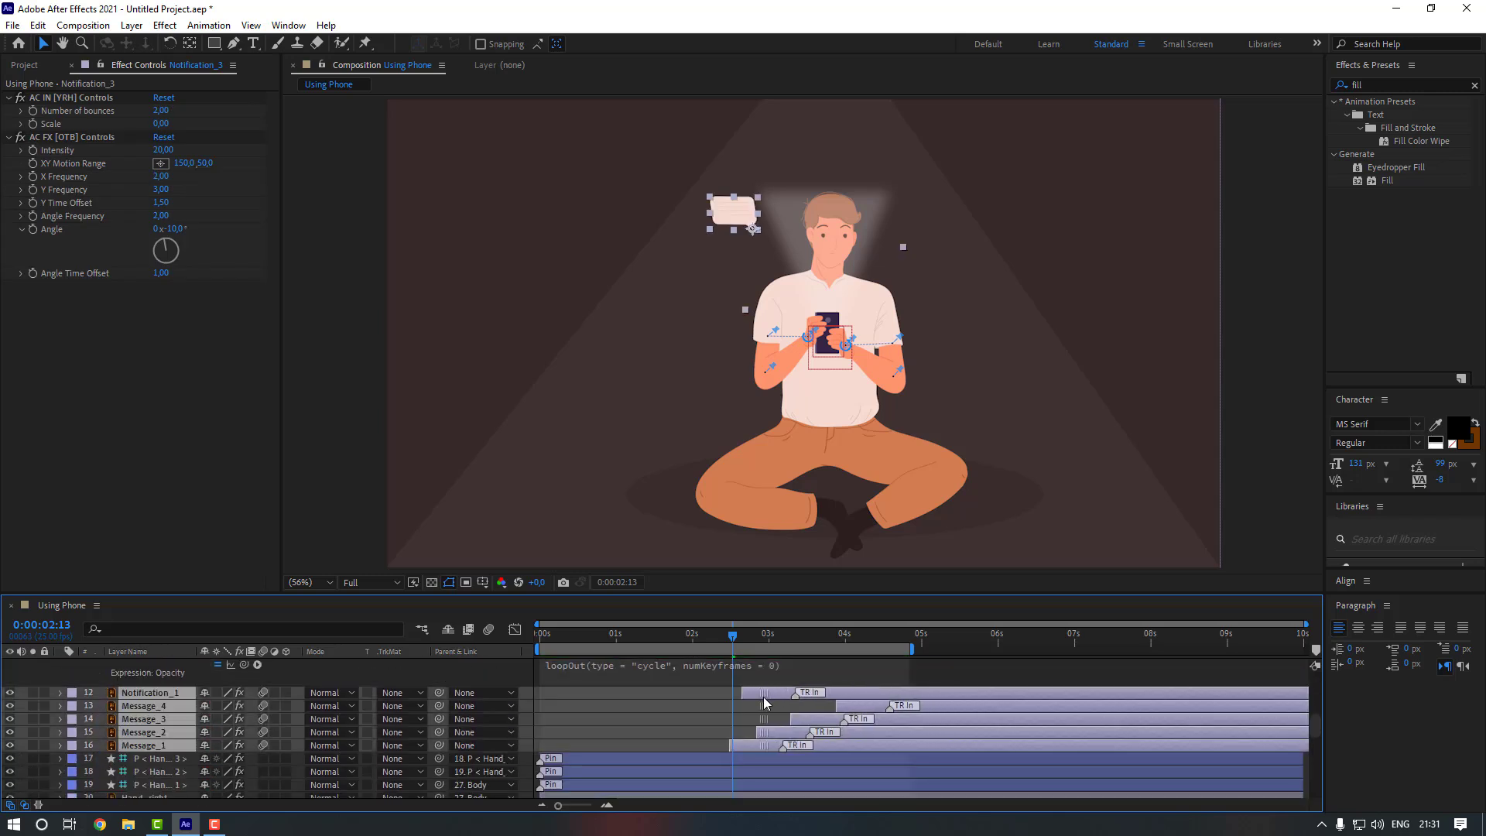
{"action": "left_click", "coordinate": [310, 582]}
{"action": "left_click", "coordinate": [331, 325]}
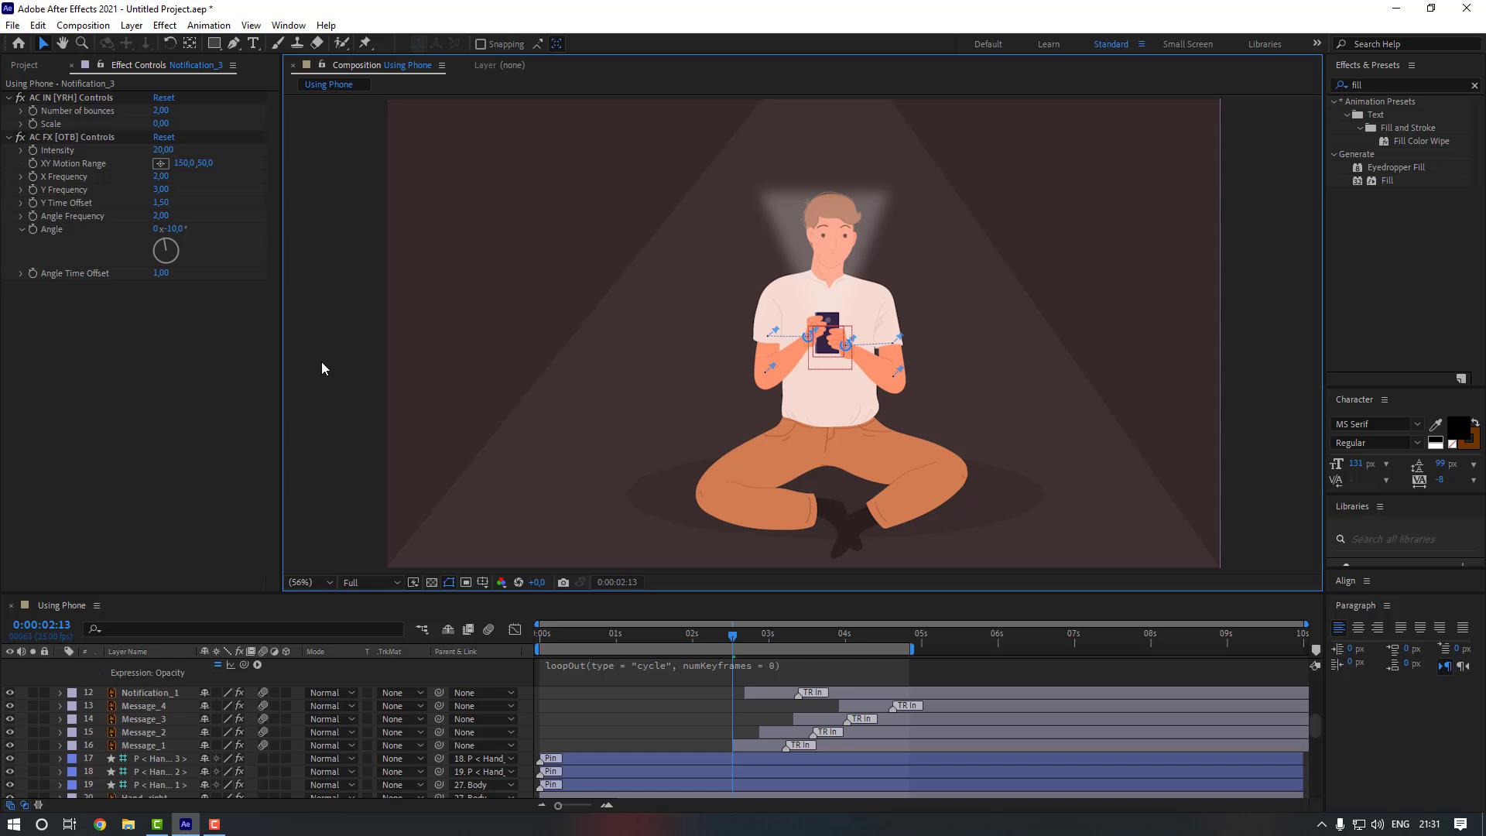
{"action": "key", "text": "space"}
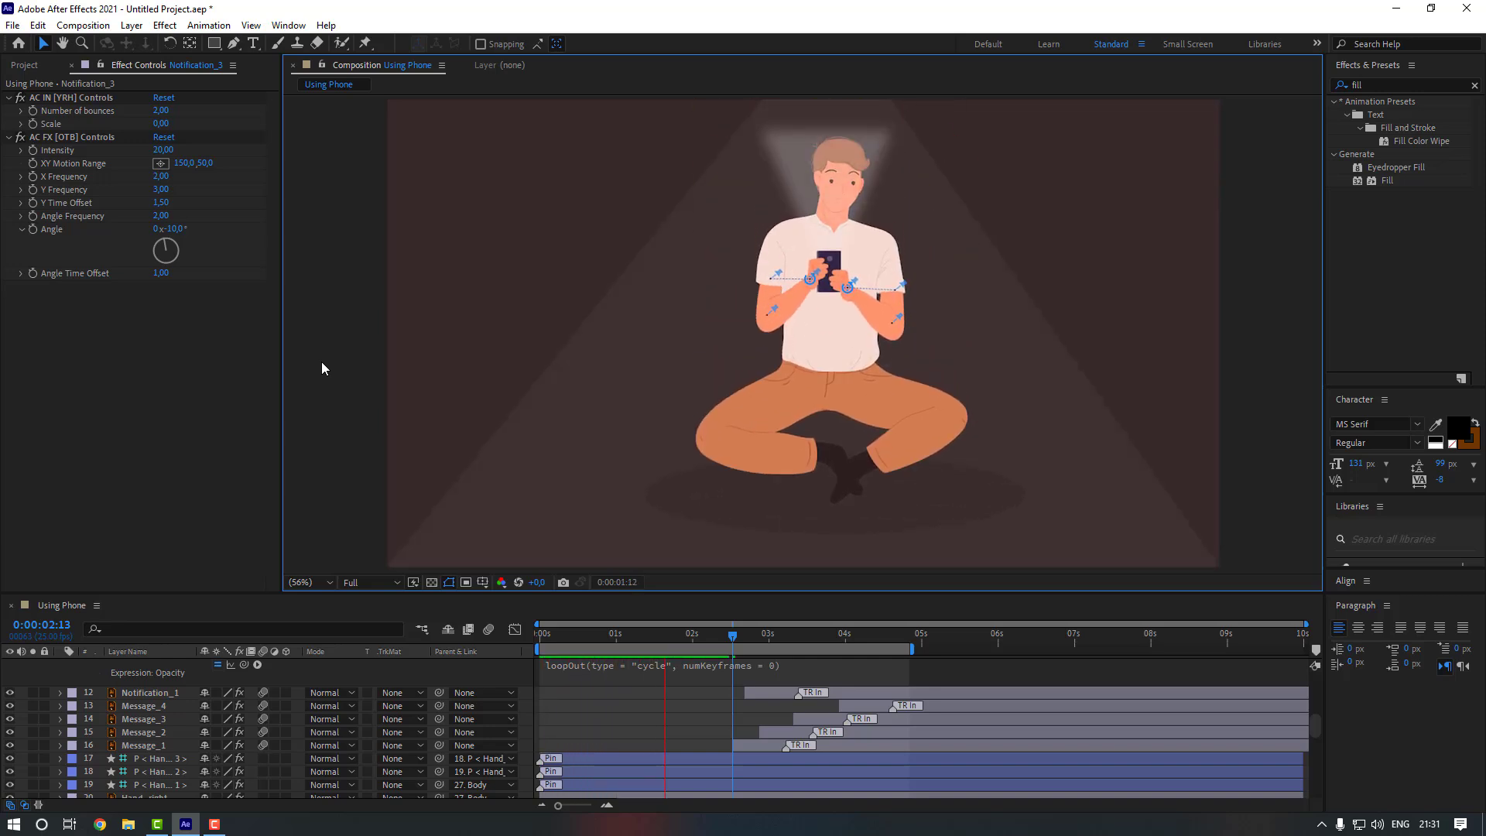